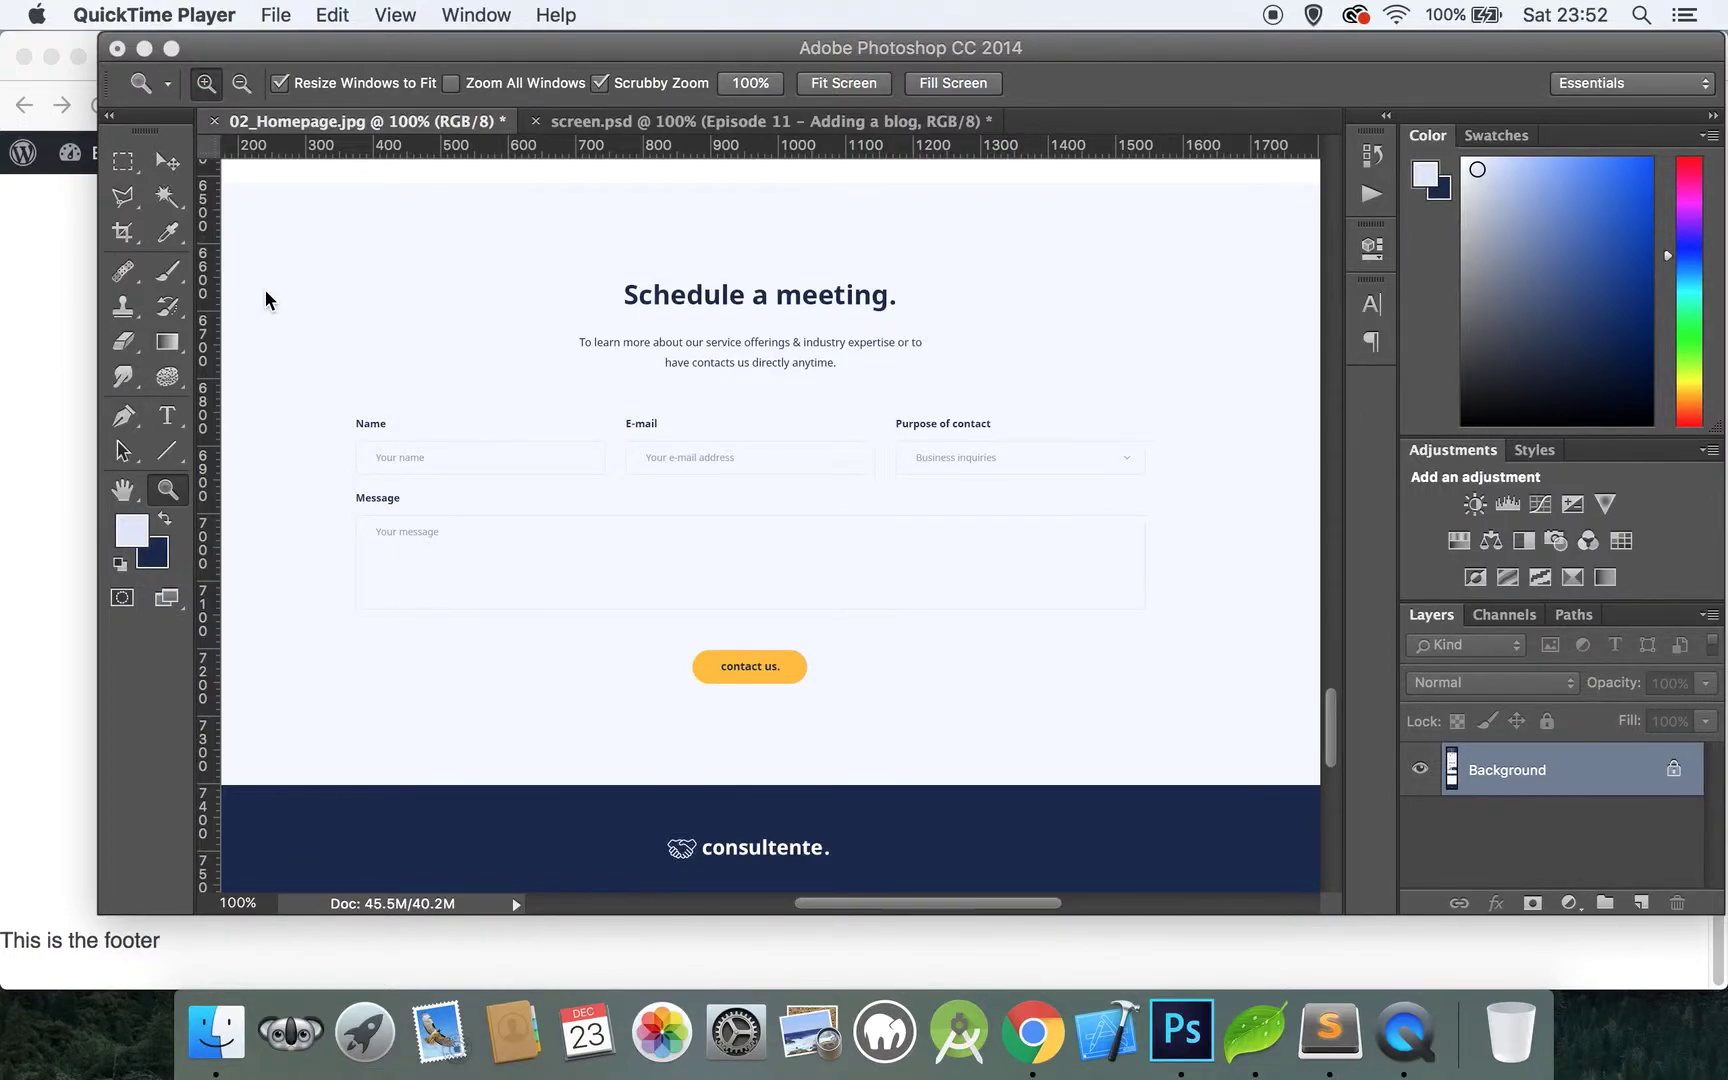
Review the "Schedule a meeting" section of the Photoshop homepage mockup and compare it with the live site in Chrome
scroll(265, 290, up, 5)
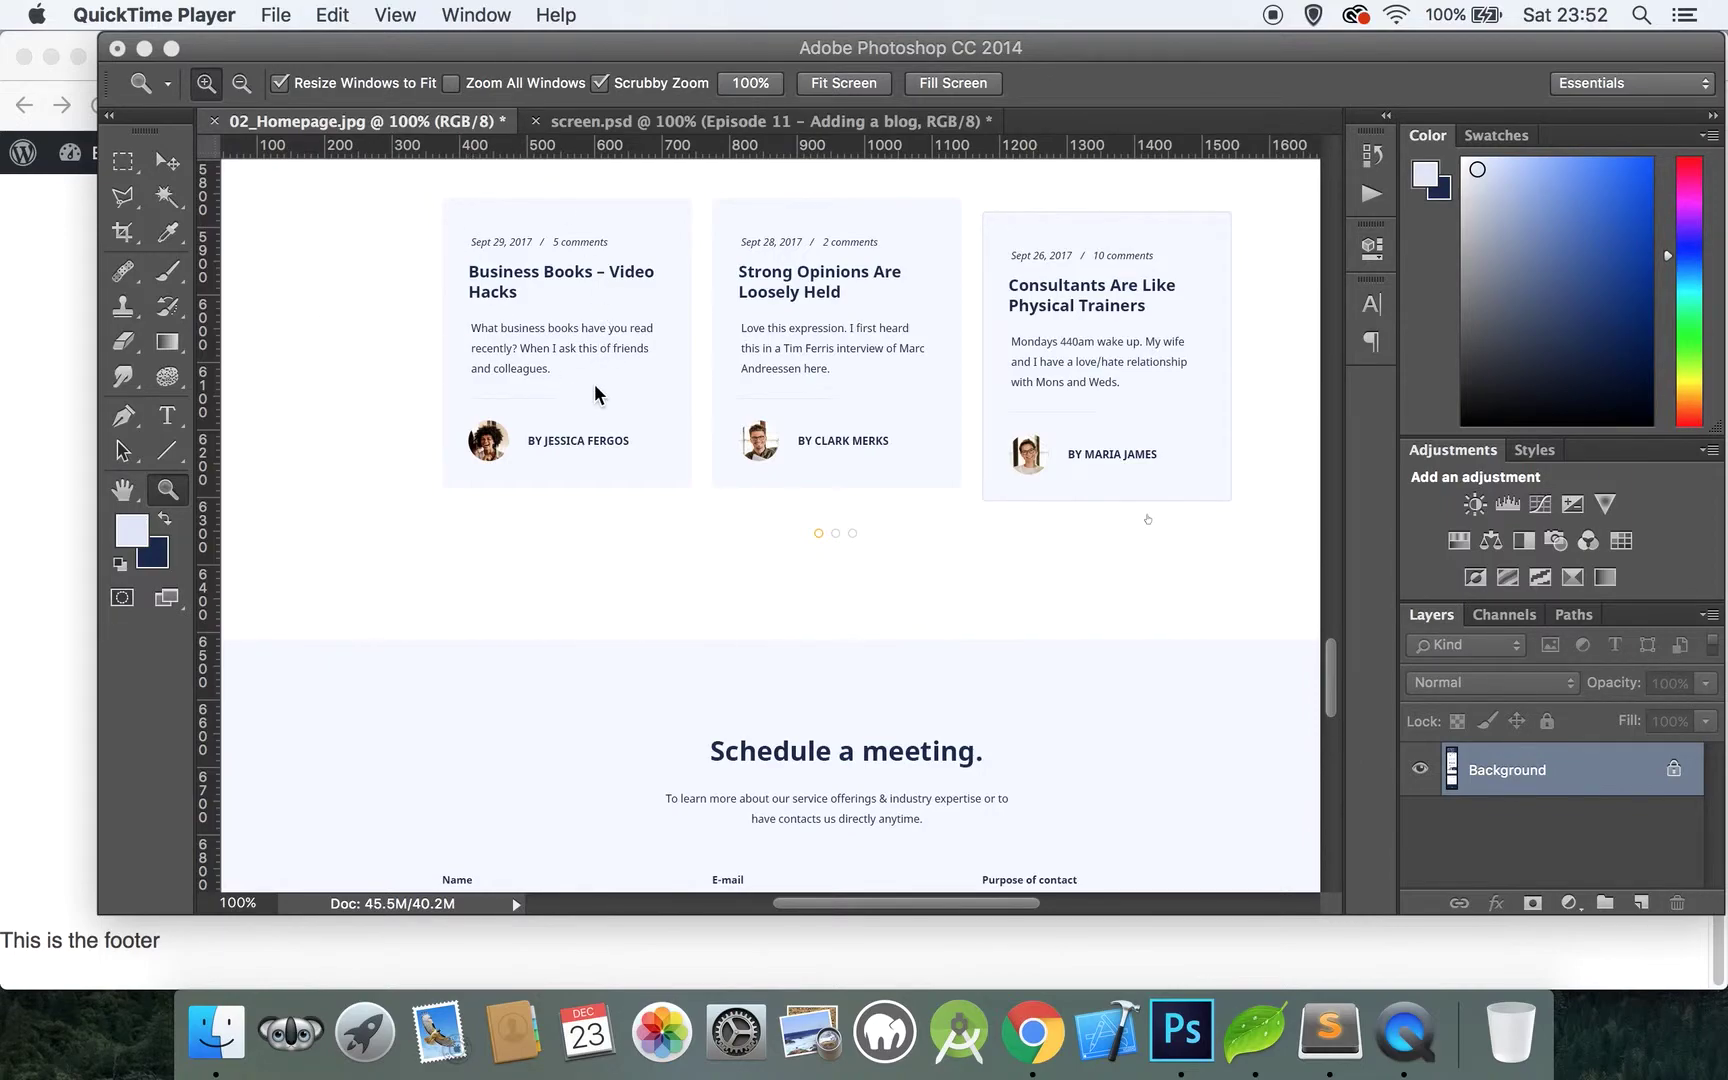
scroll(594, 385, down, 10)
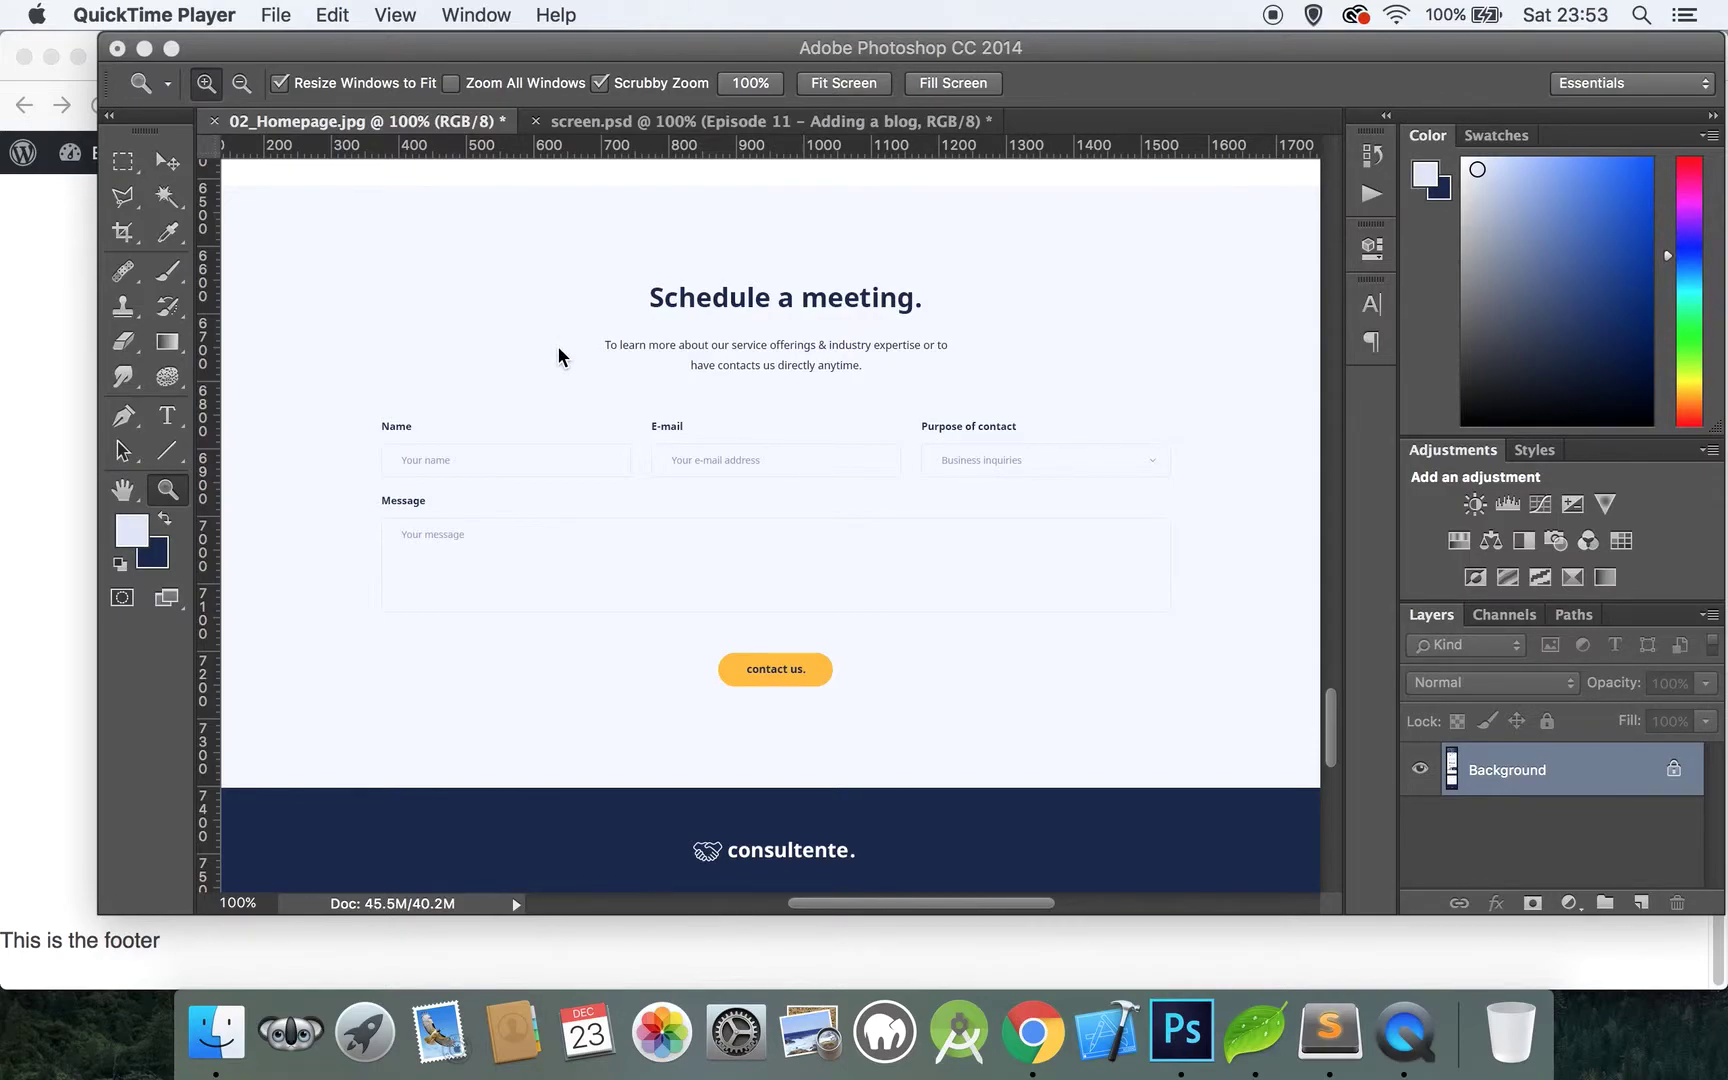
click(61, 333)
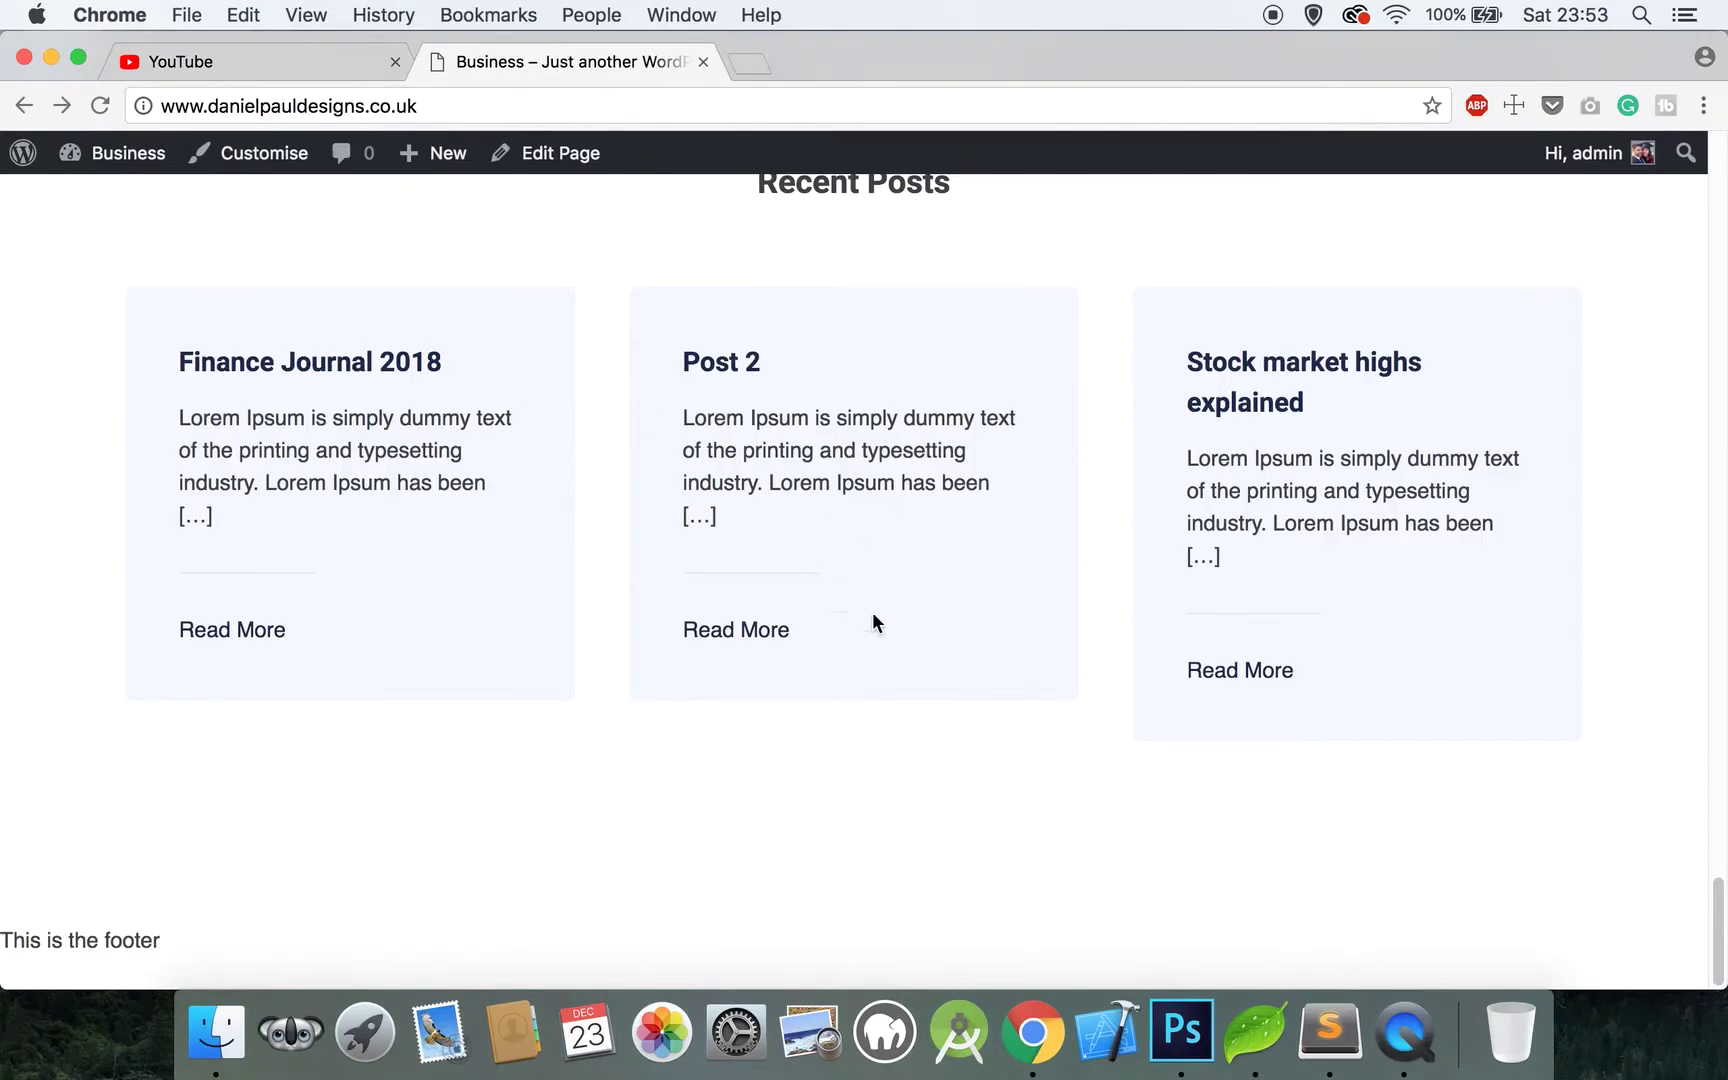
Switch to Coda and, in template-home.php, add a "section sectionGrey" div with a commented closing tag below the recent posts section
click(1255, 1030)
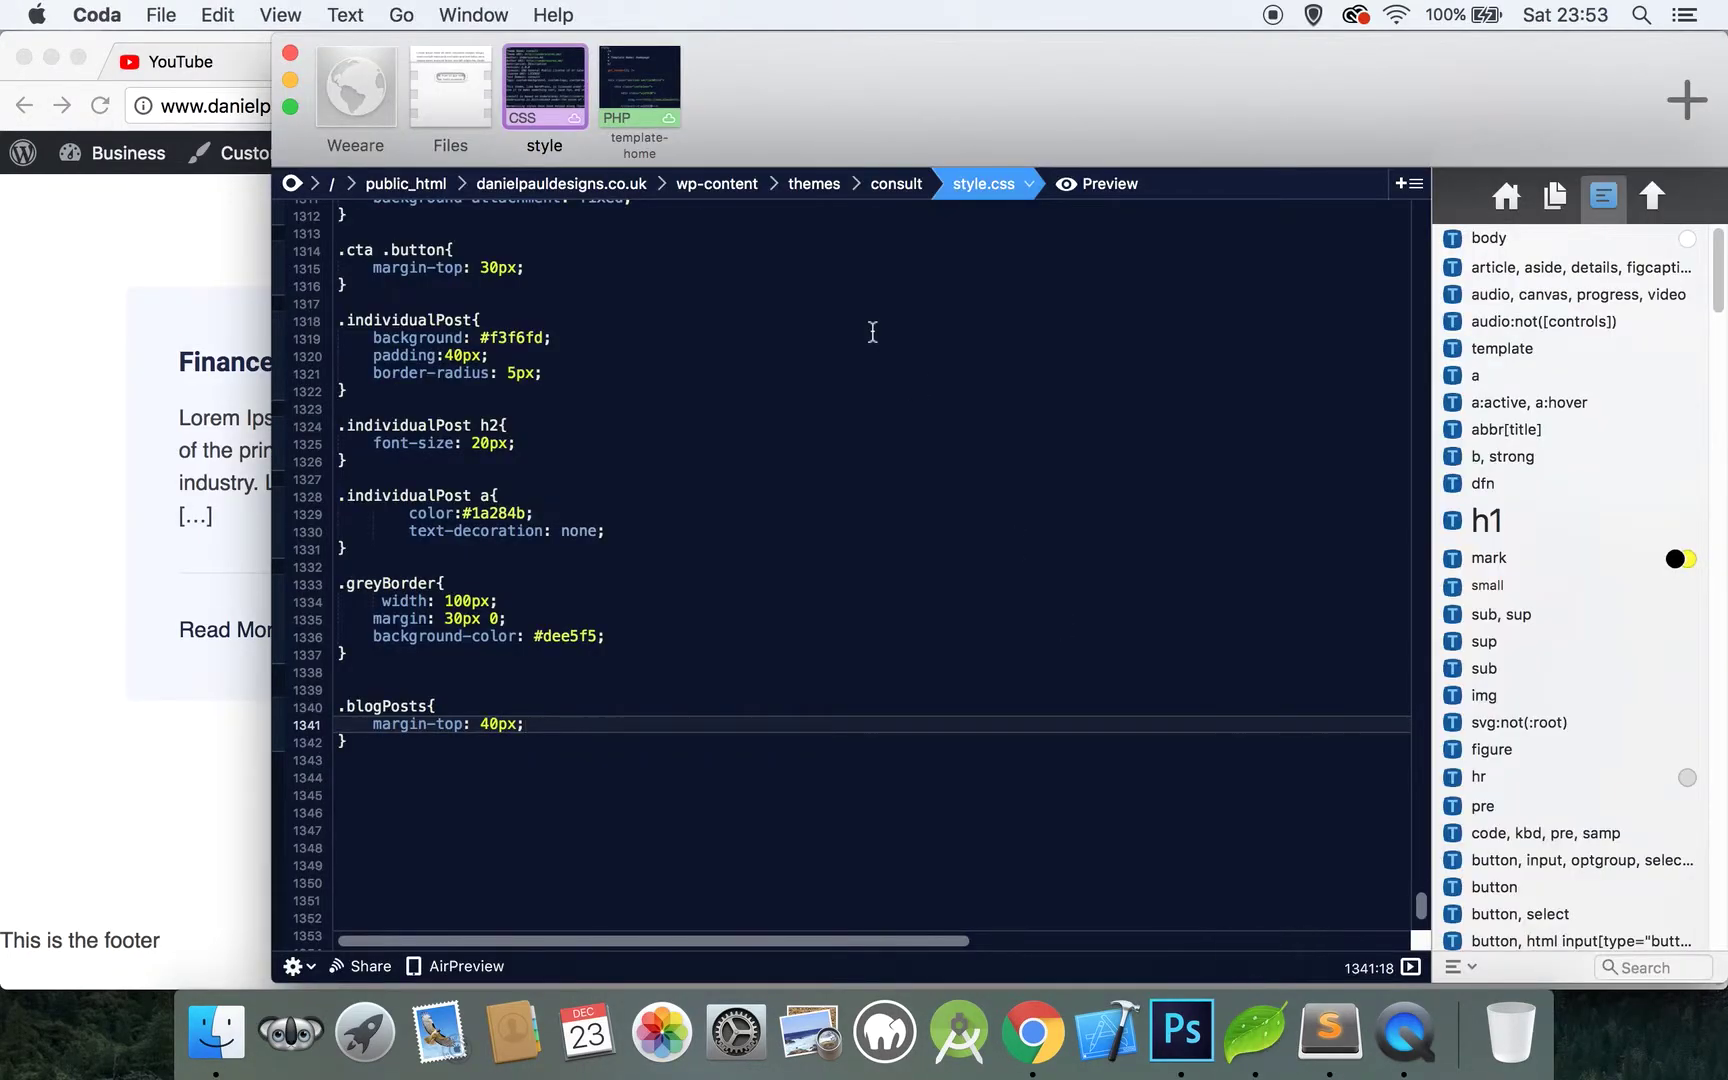
click(675, 108)
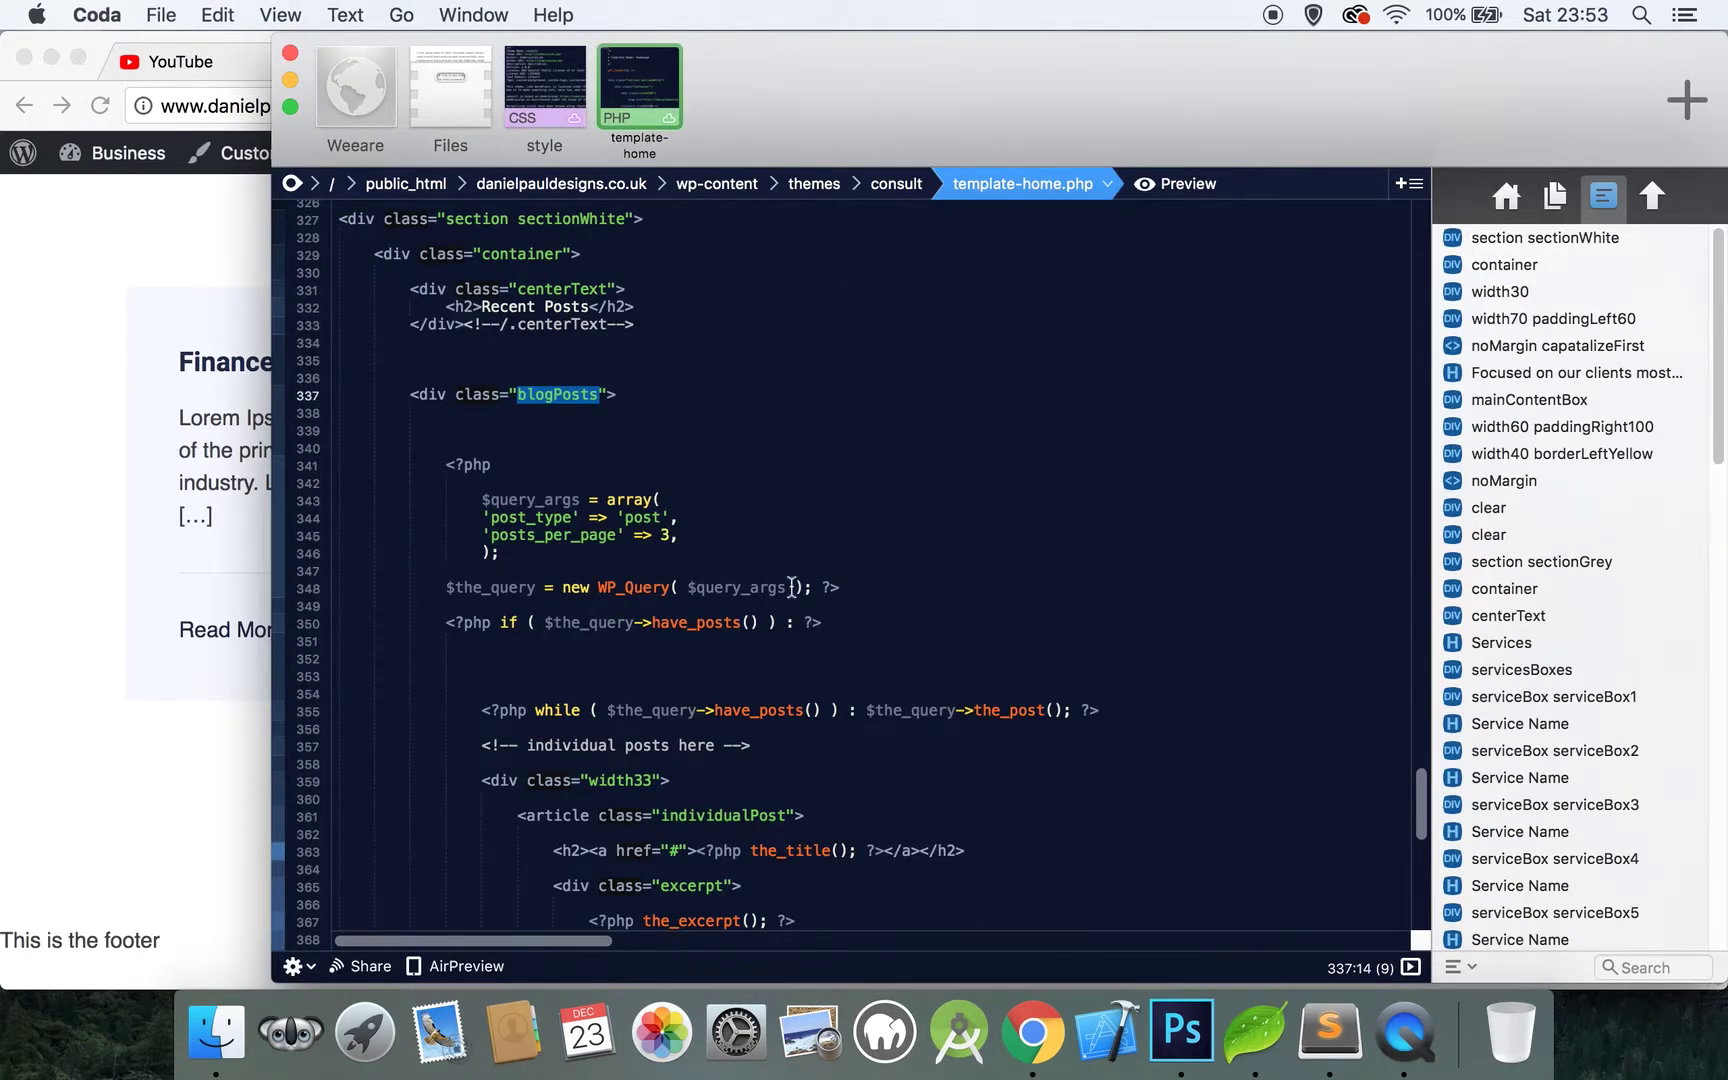
scroll(791, 587, down, 15)
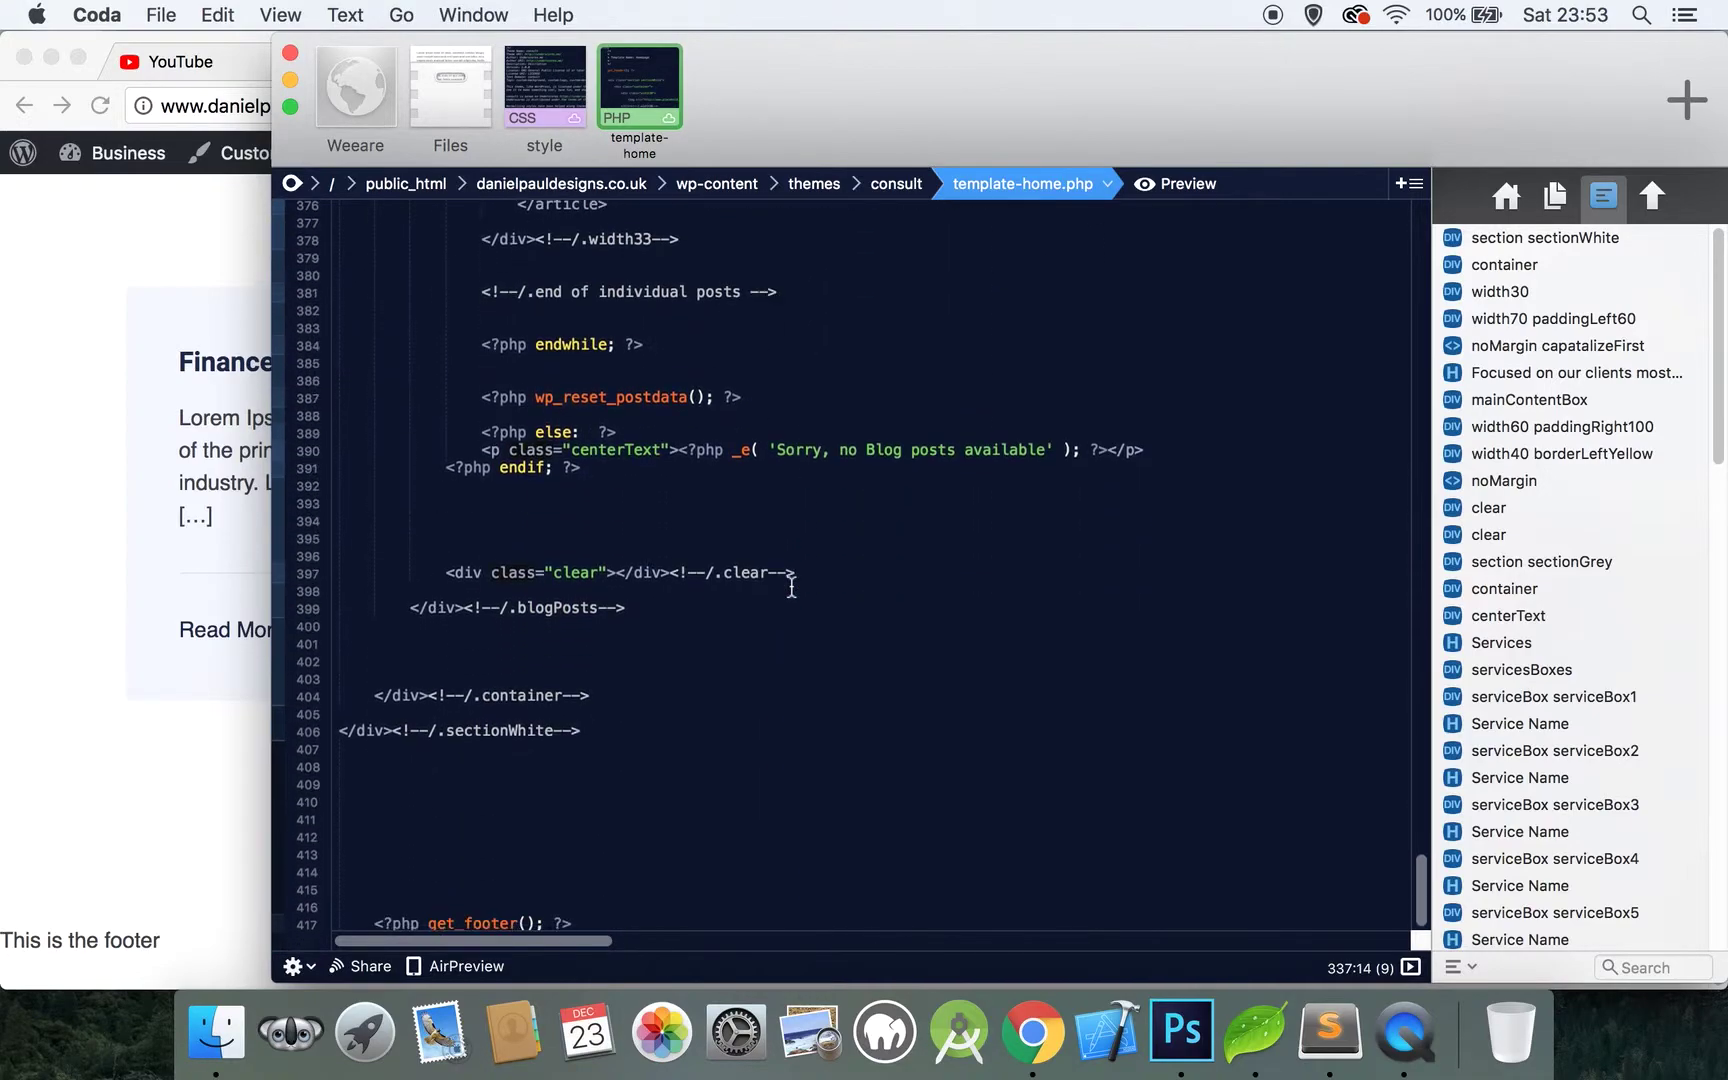
click(589, 769)
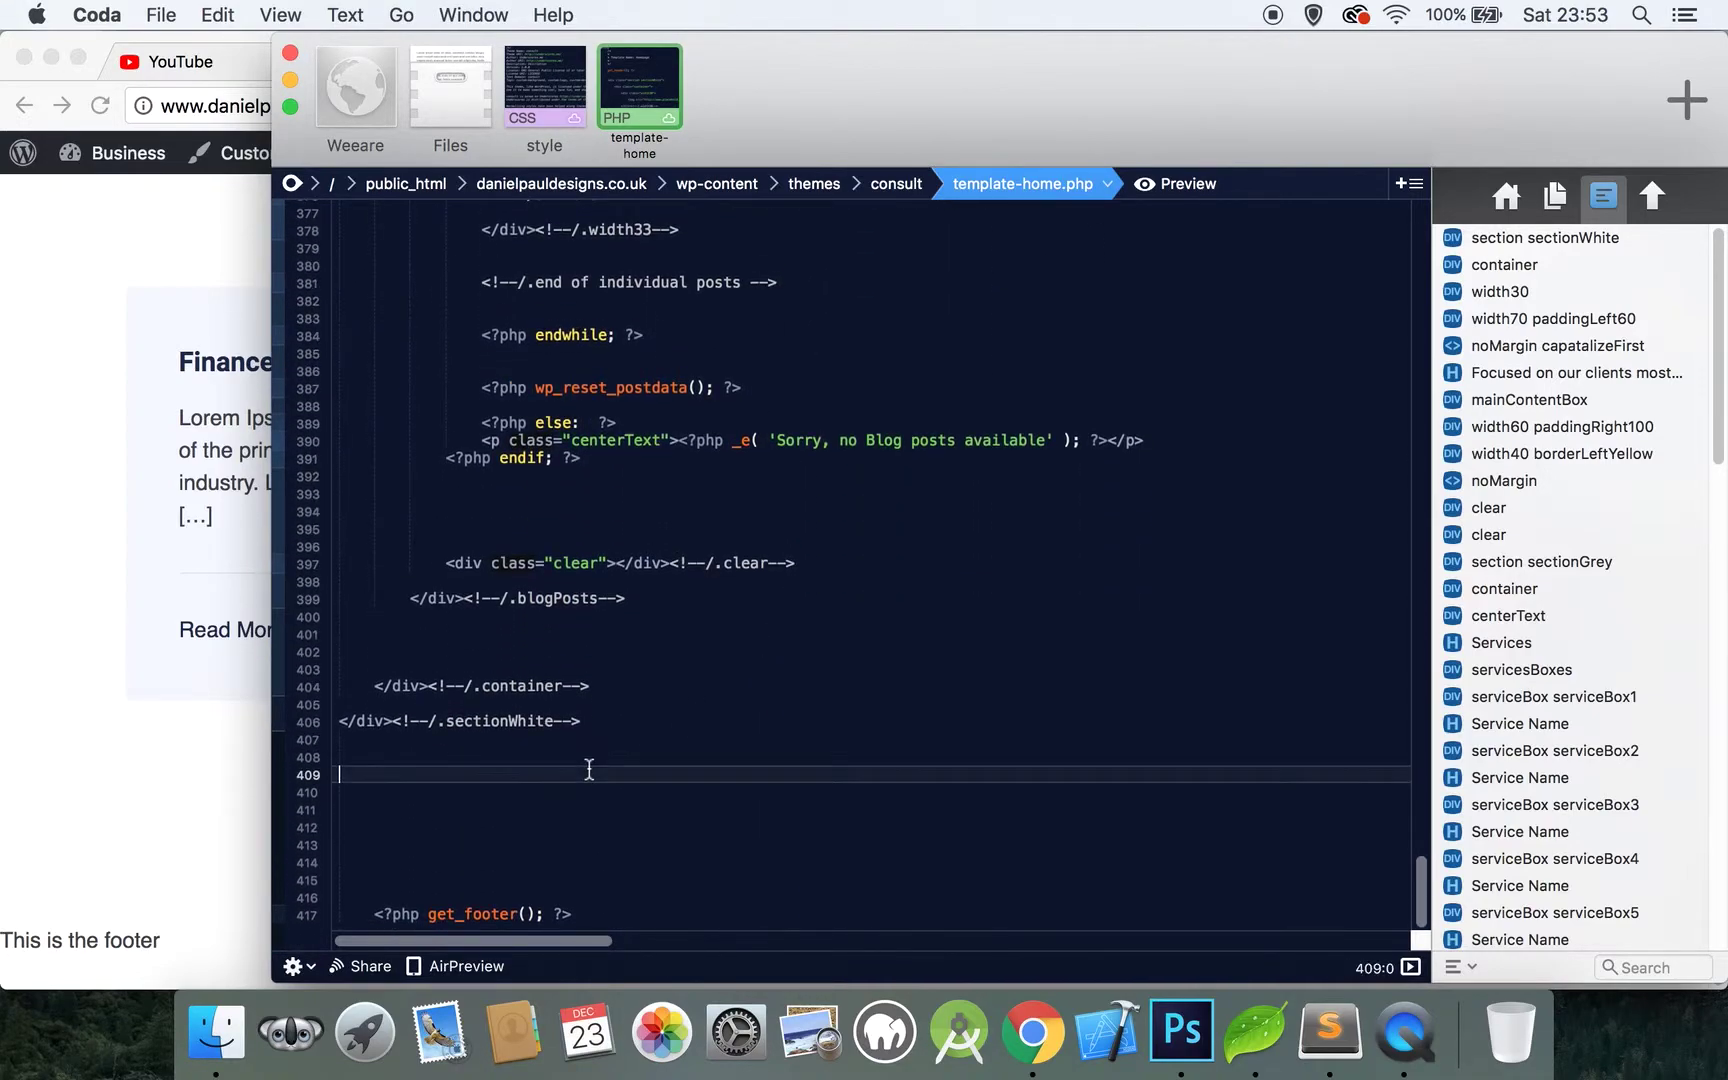
text(<div class)
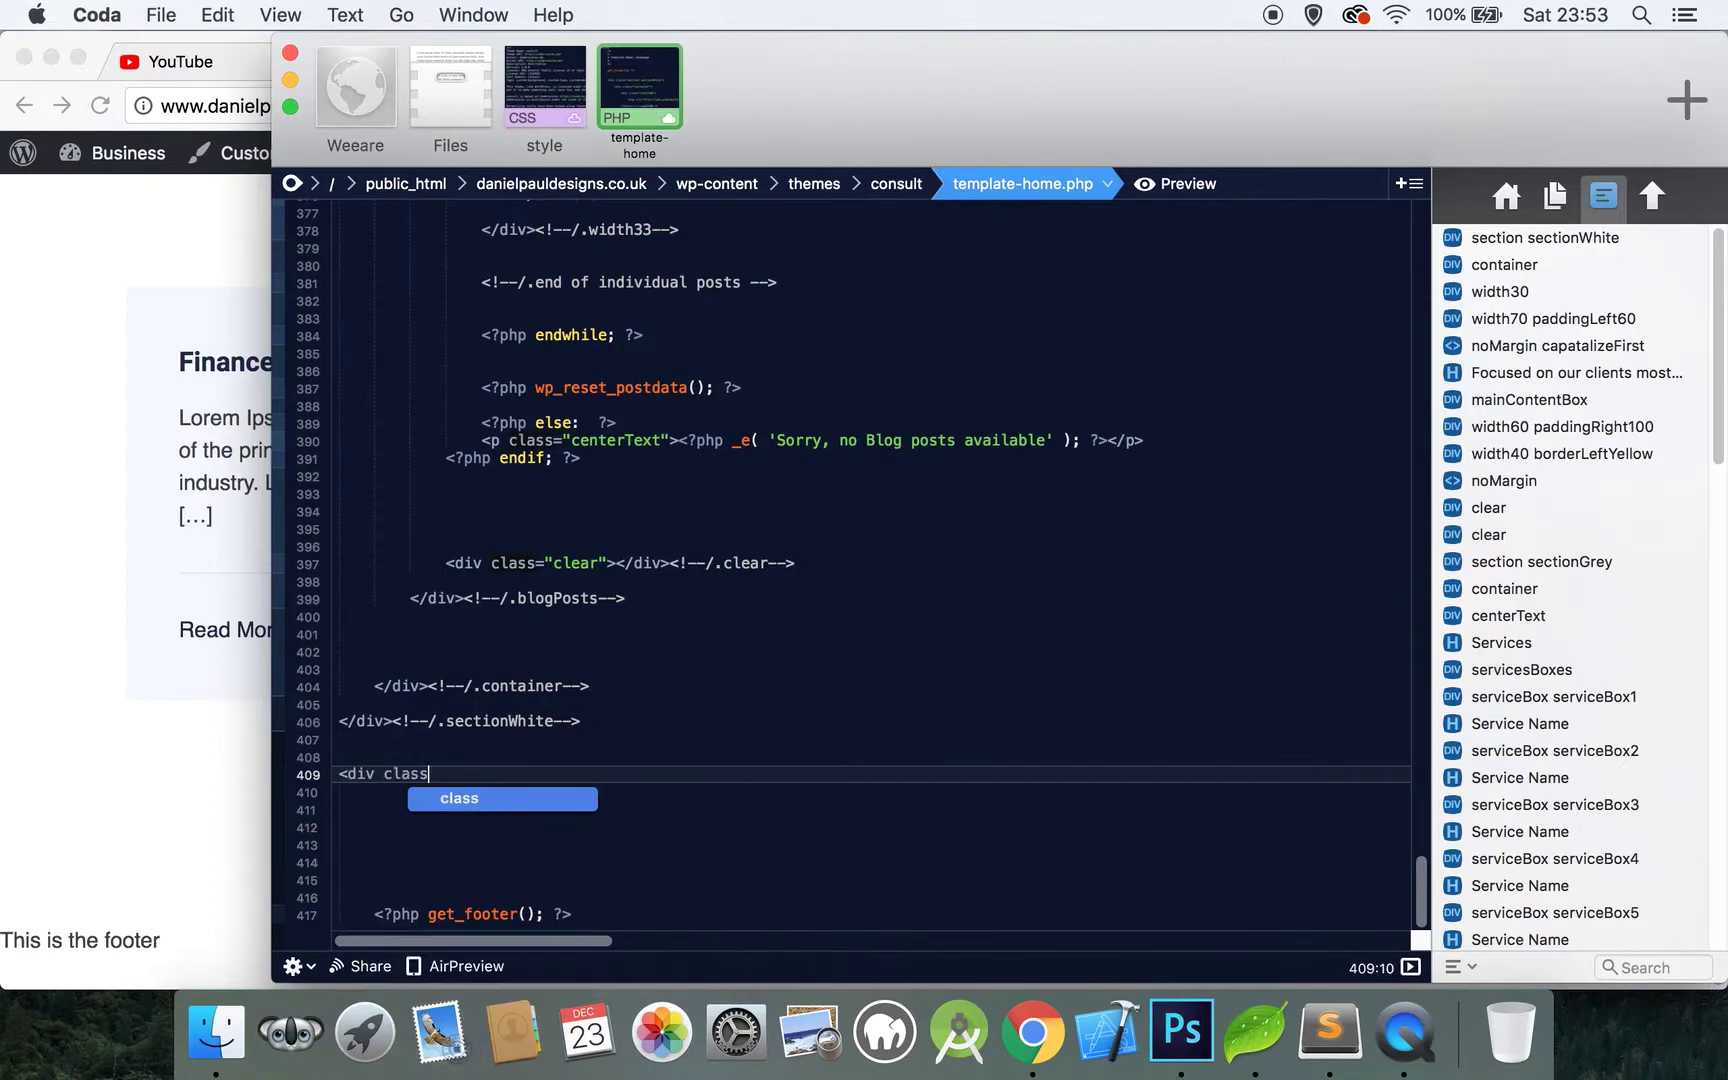
key(Return)
text(section se)
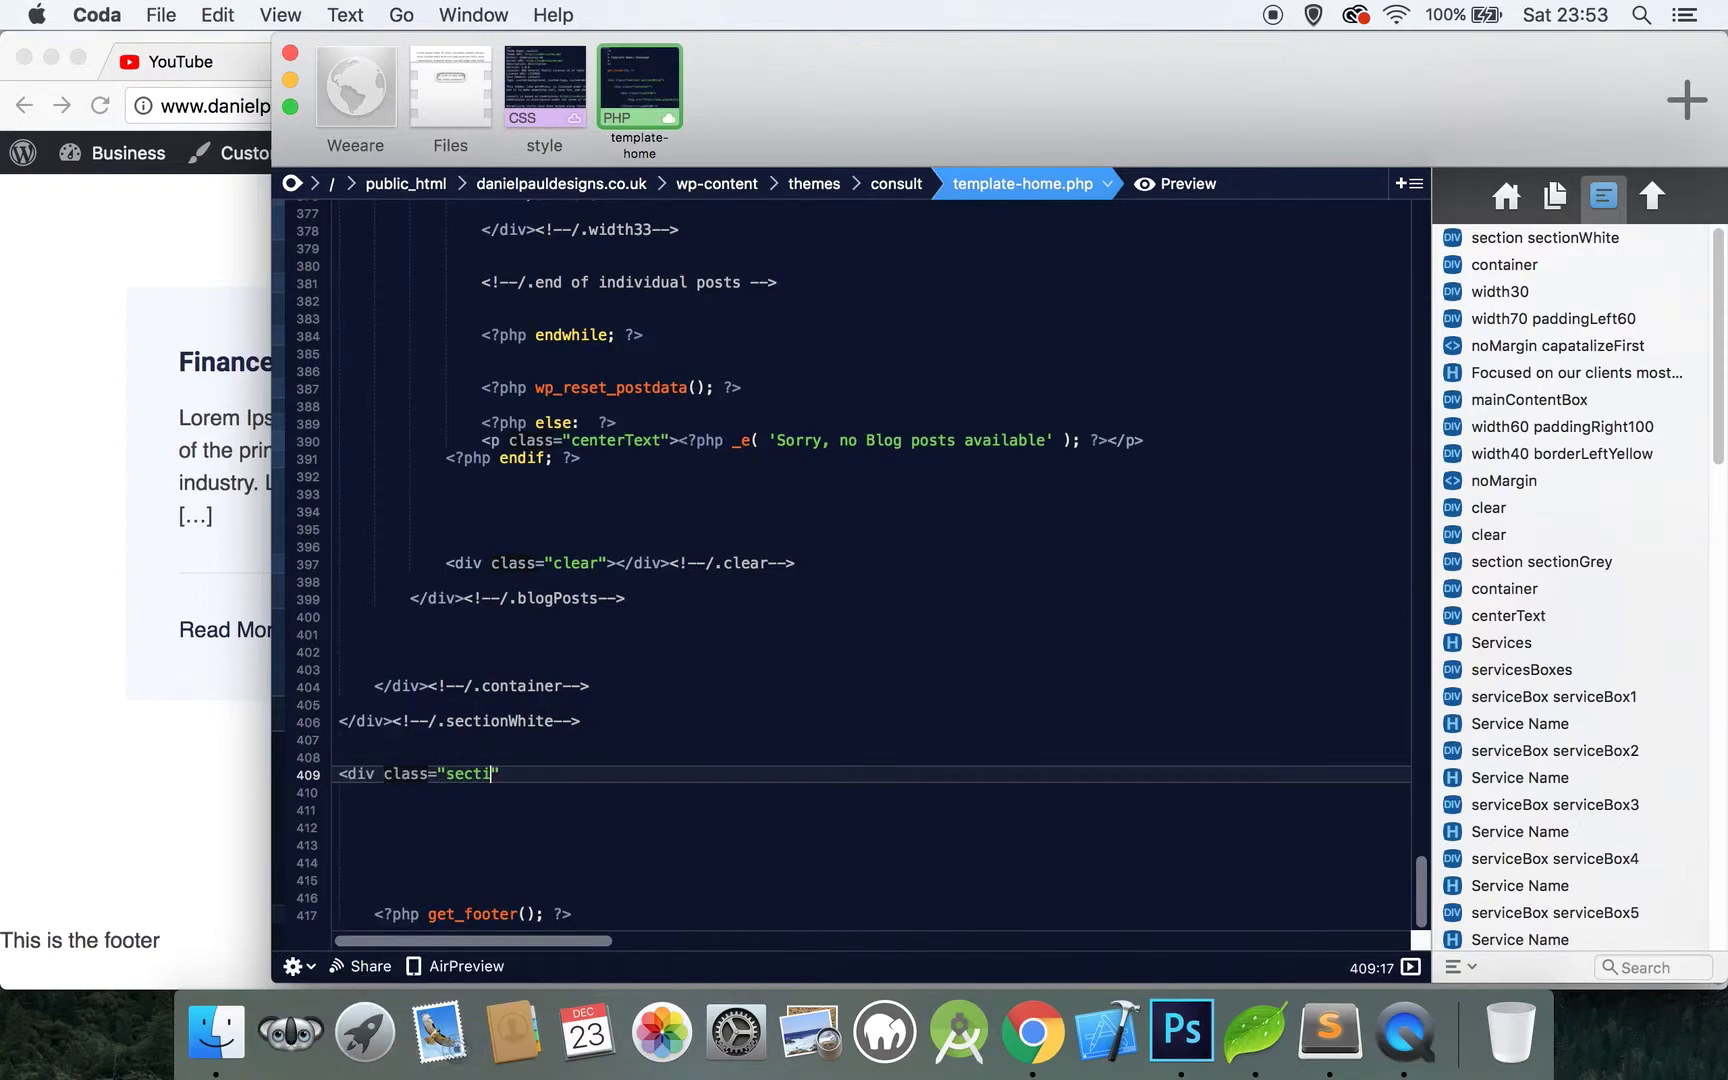
text(ctionGrey">)
key(Return)
key(Return)
key(Return)
key(Return)
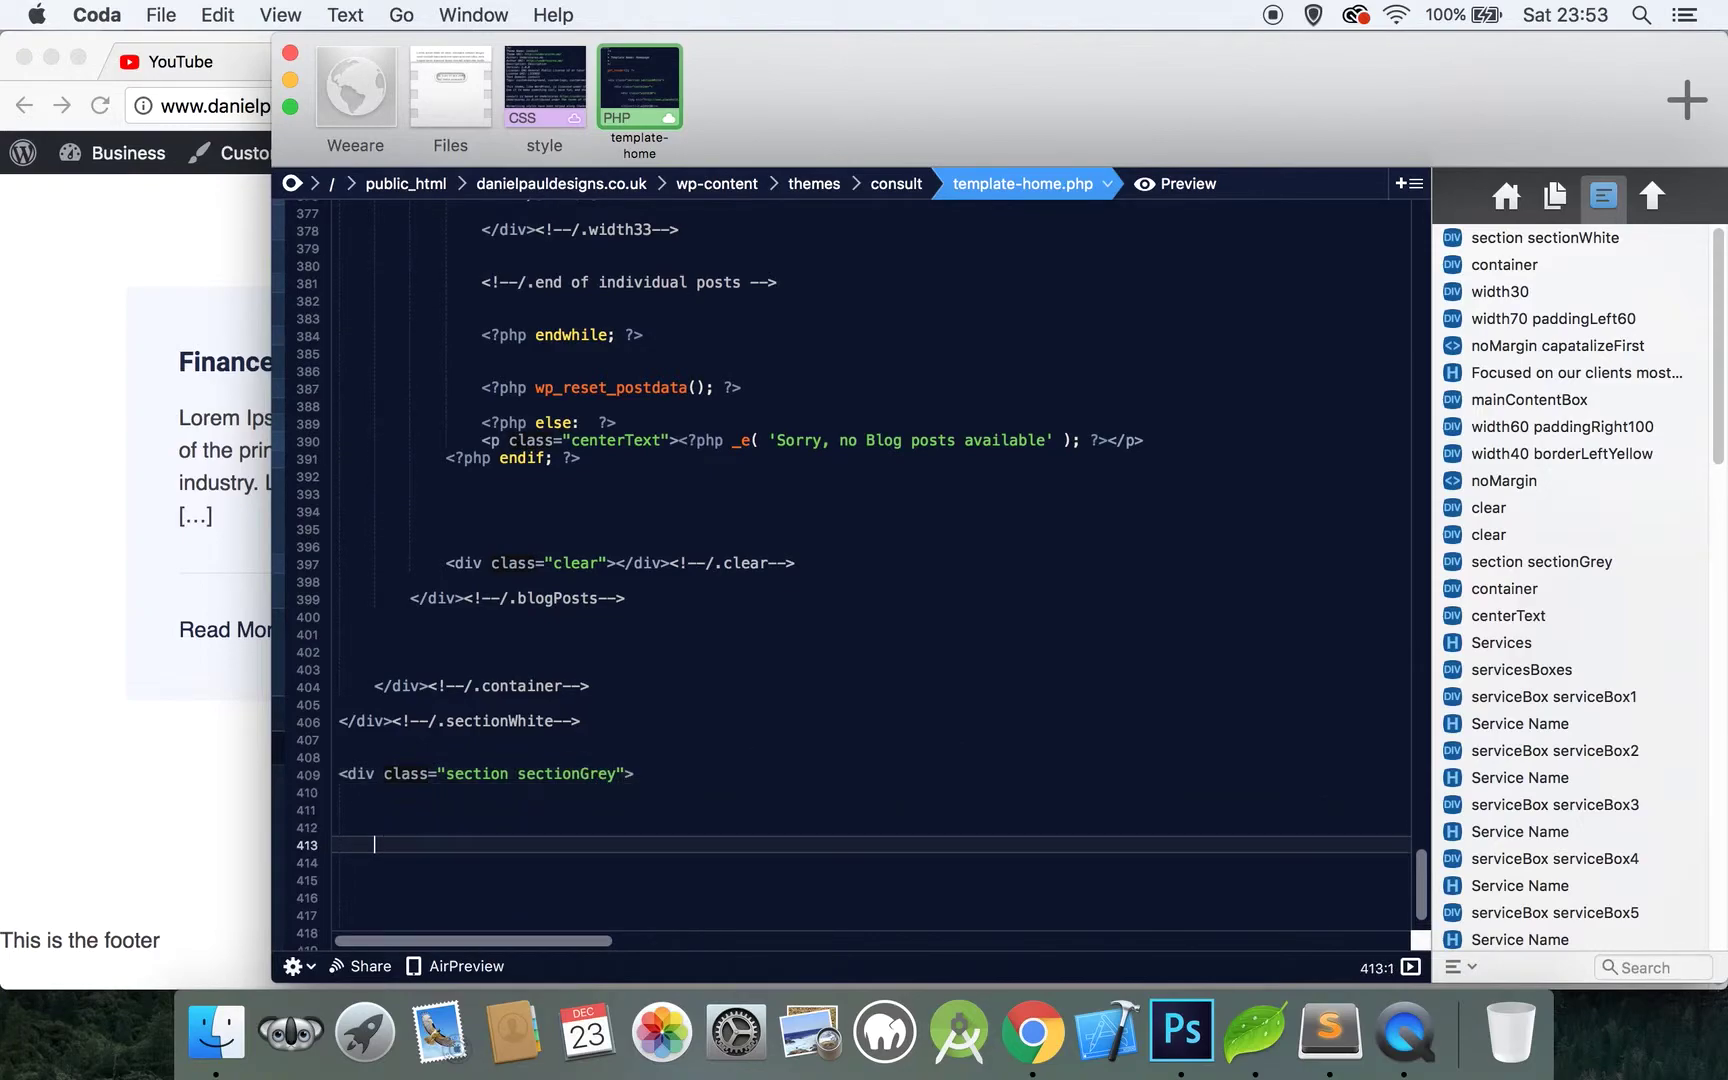
text(</div><!--/.sectionGrey-->)
key(Up)
key(Up)
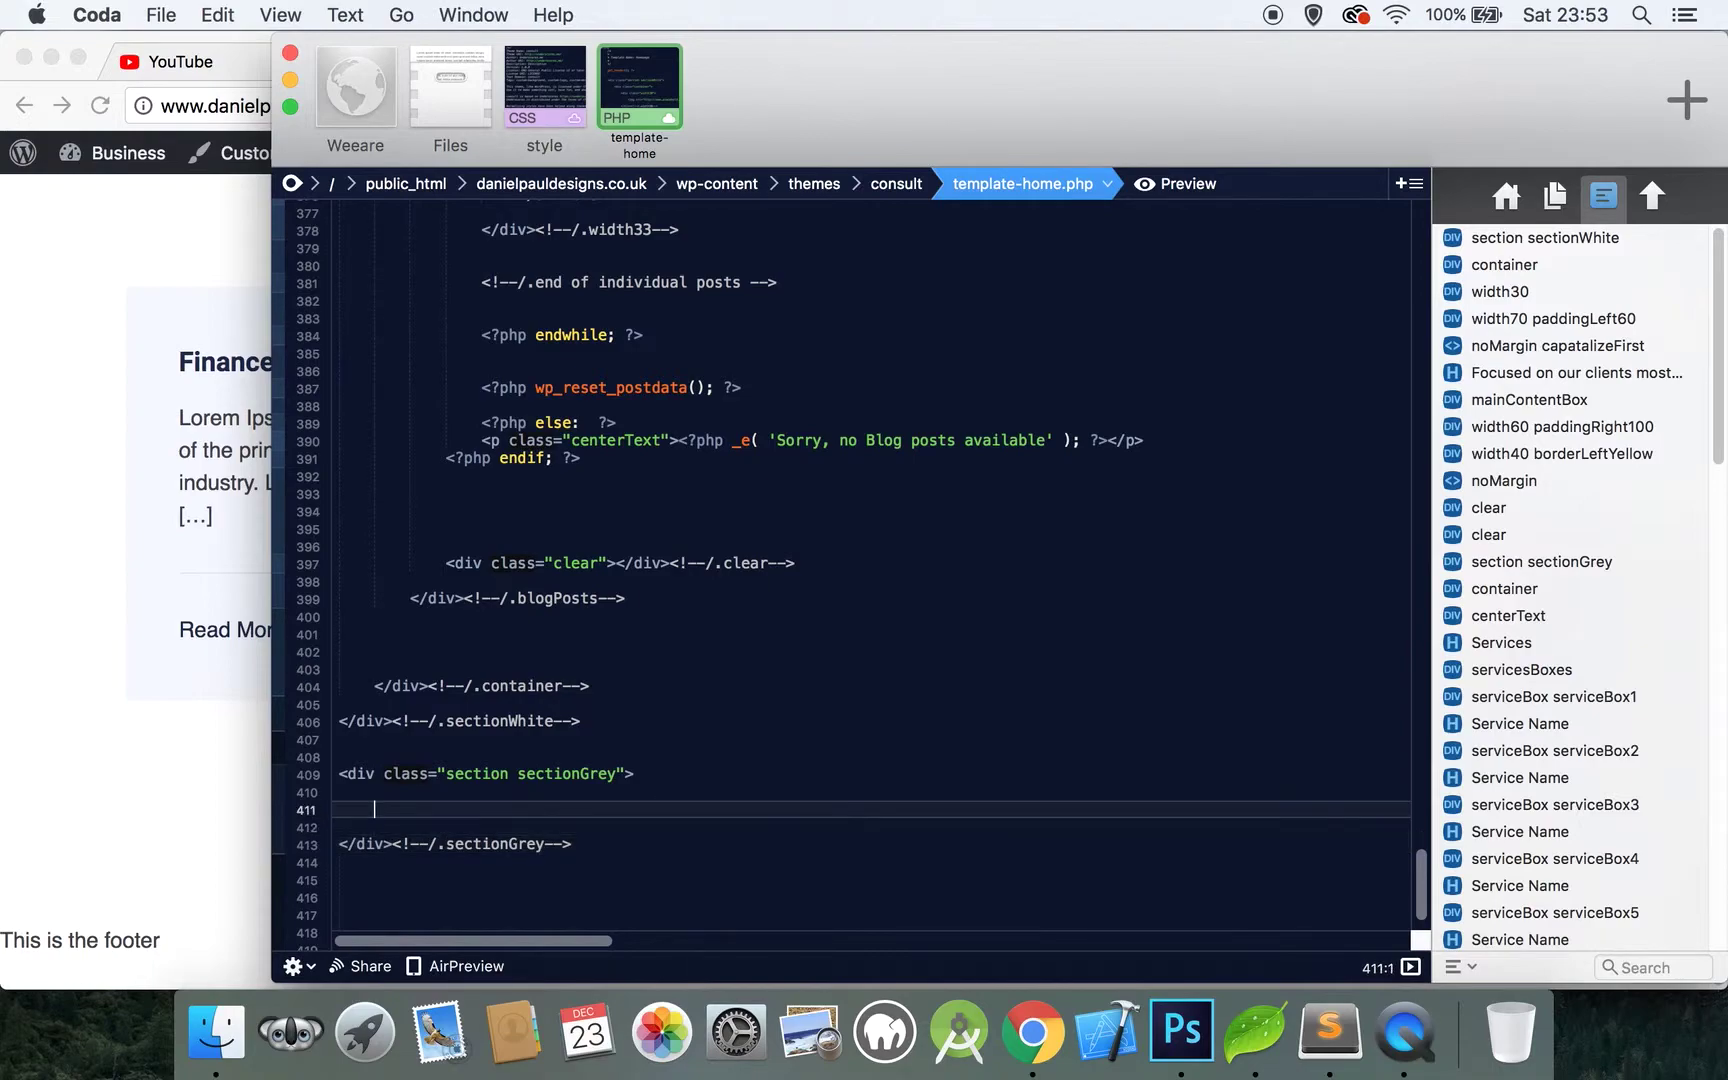
Nest a "container" div inside the new grey section and close it with a "/.container" comment
text(<div class=)
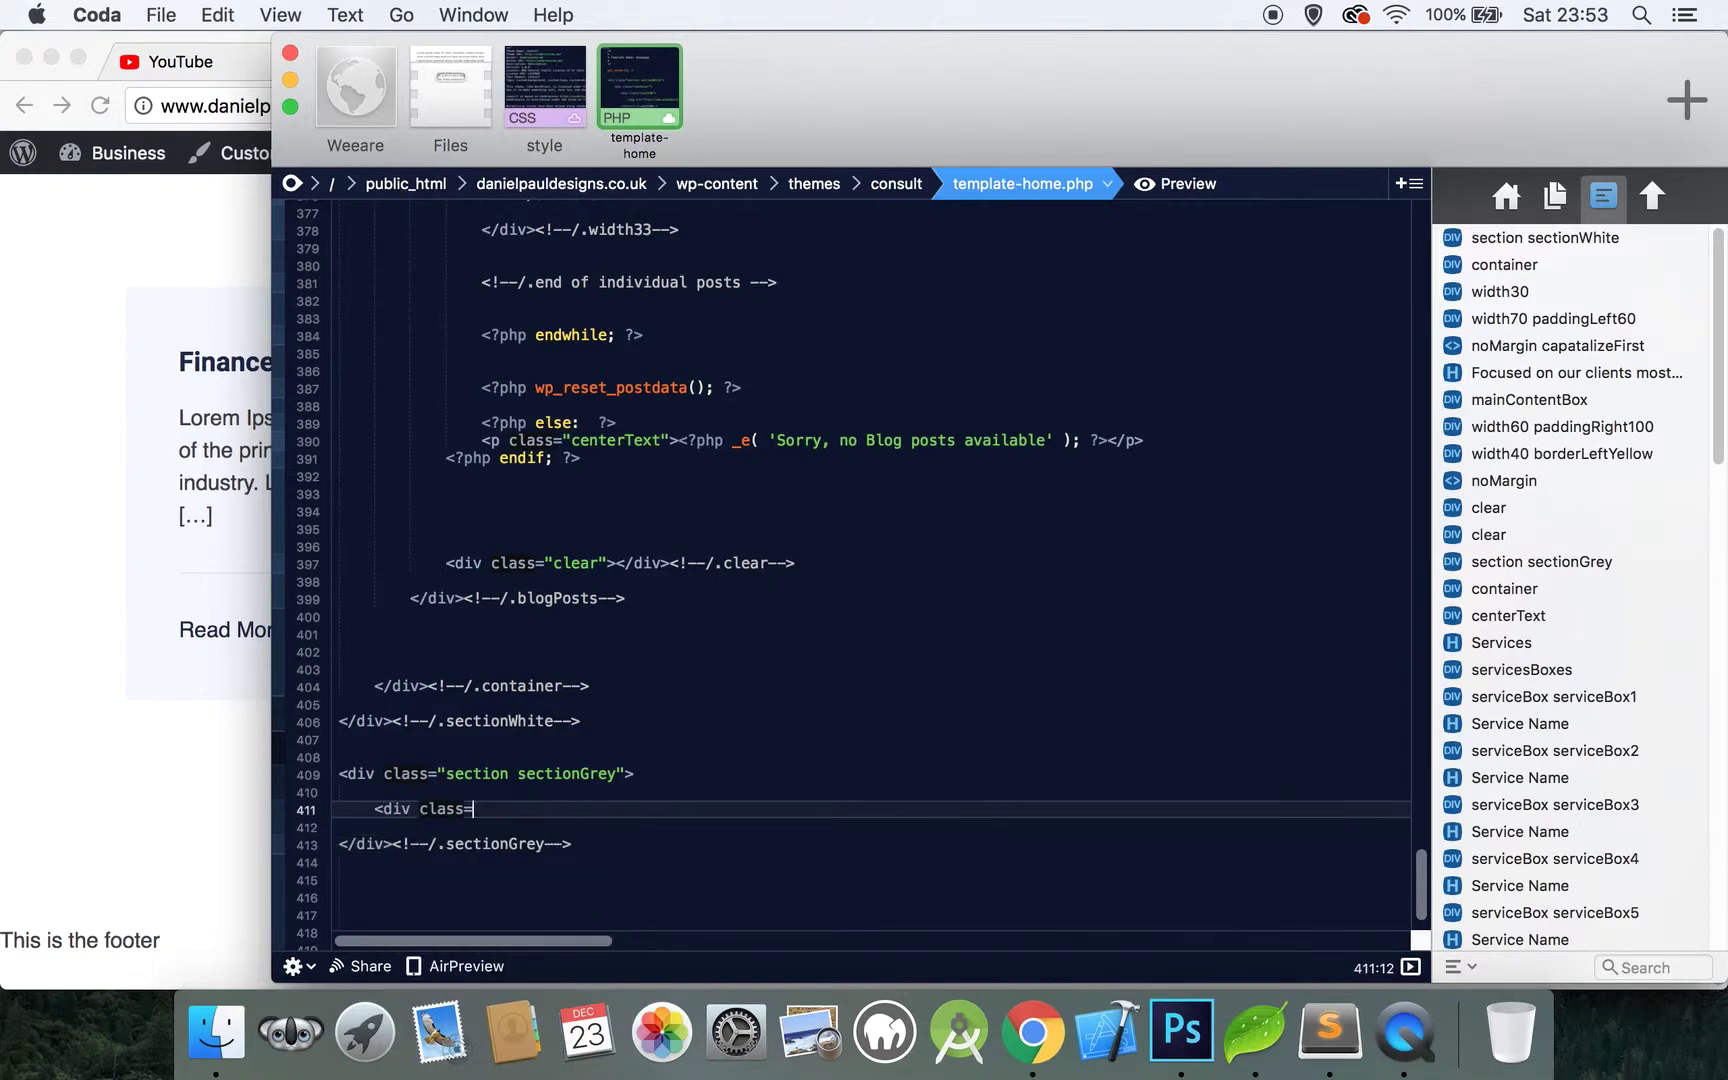
text("container">)
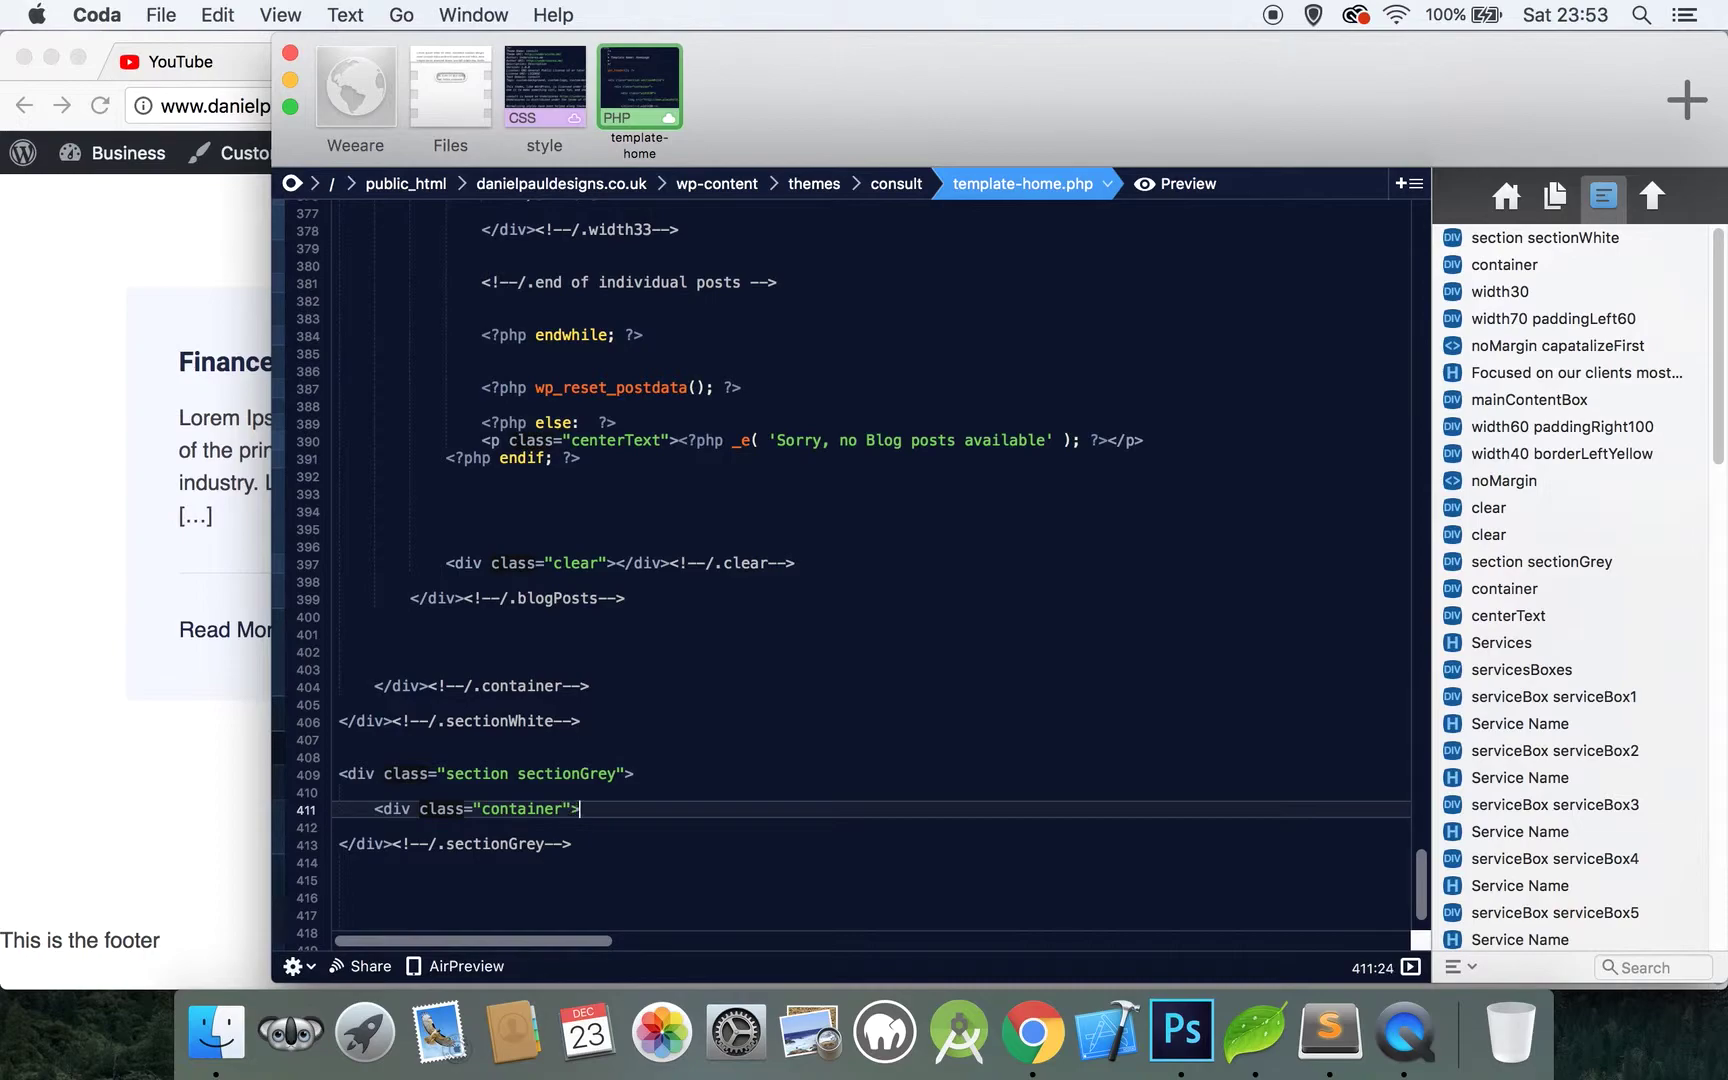
key(Return)
key(Return)
key(Return)
text(</div><!-)
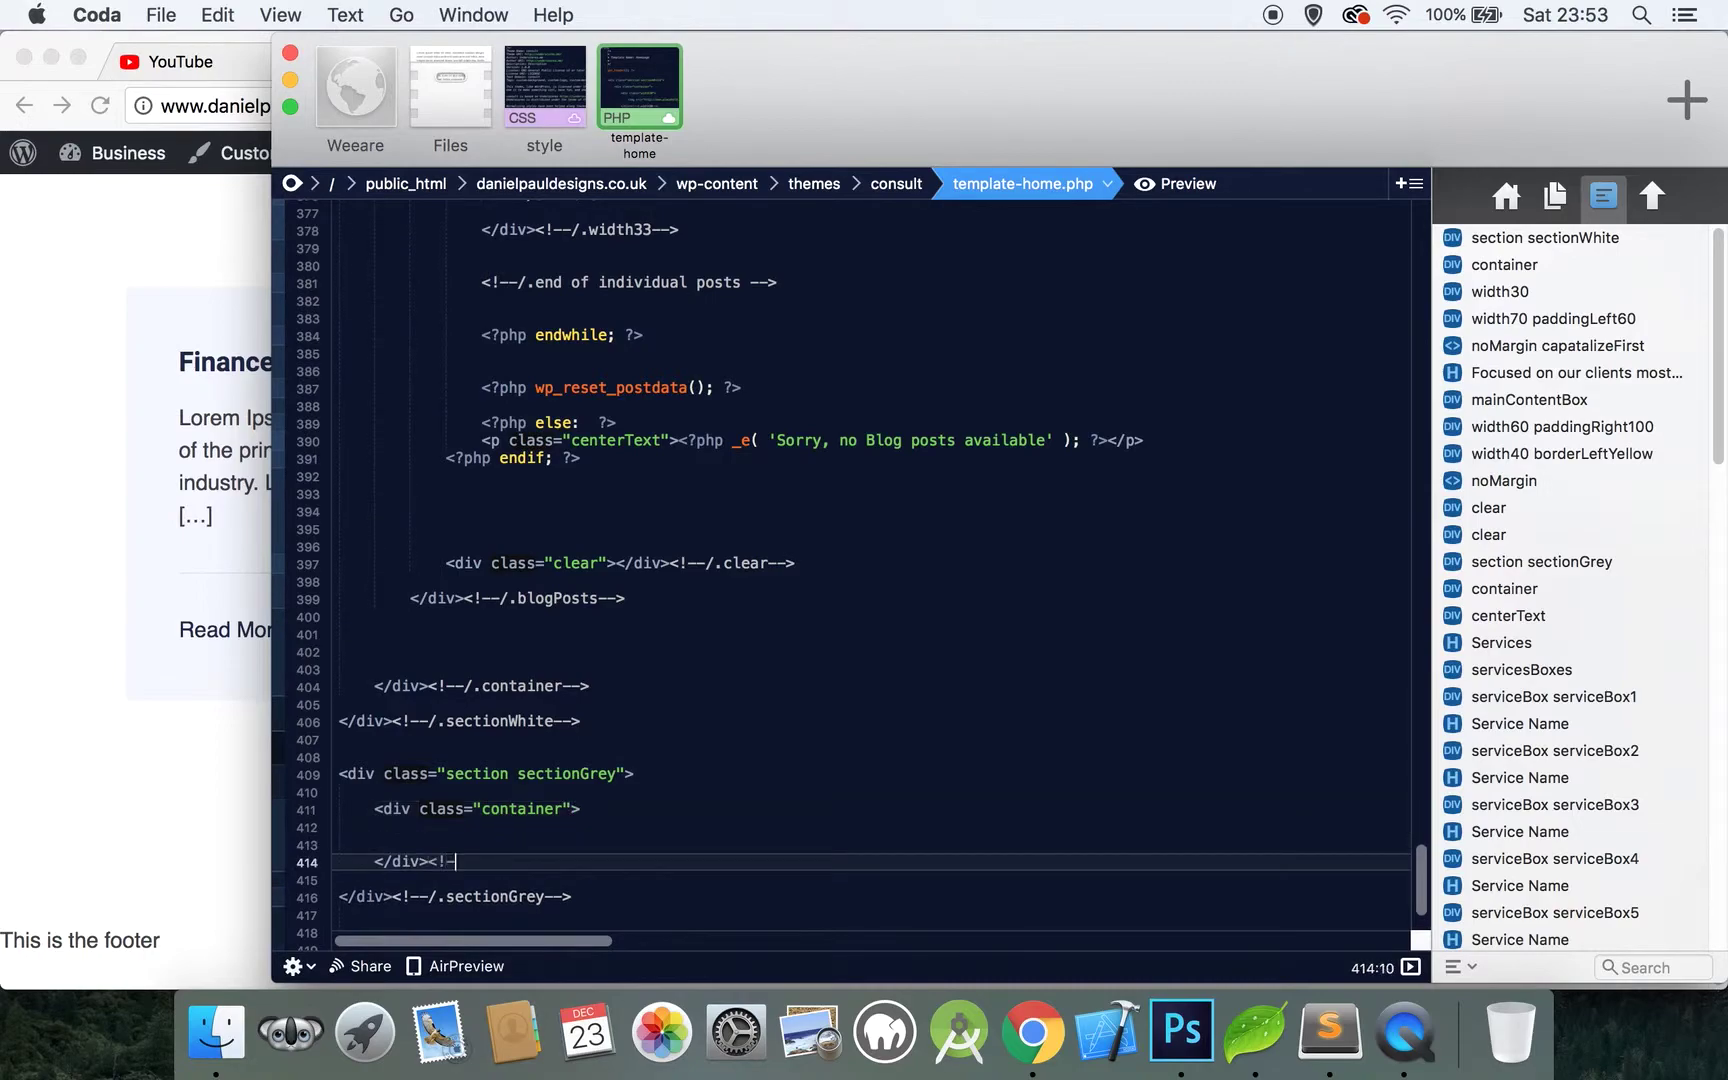
text(-/.container-->)
Add a "centerText" div inside the new container and close it with a "/.centerText" comment
click(410, 827)
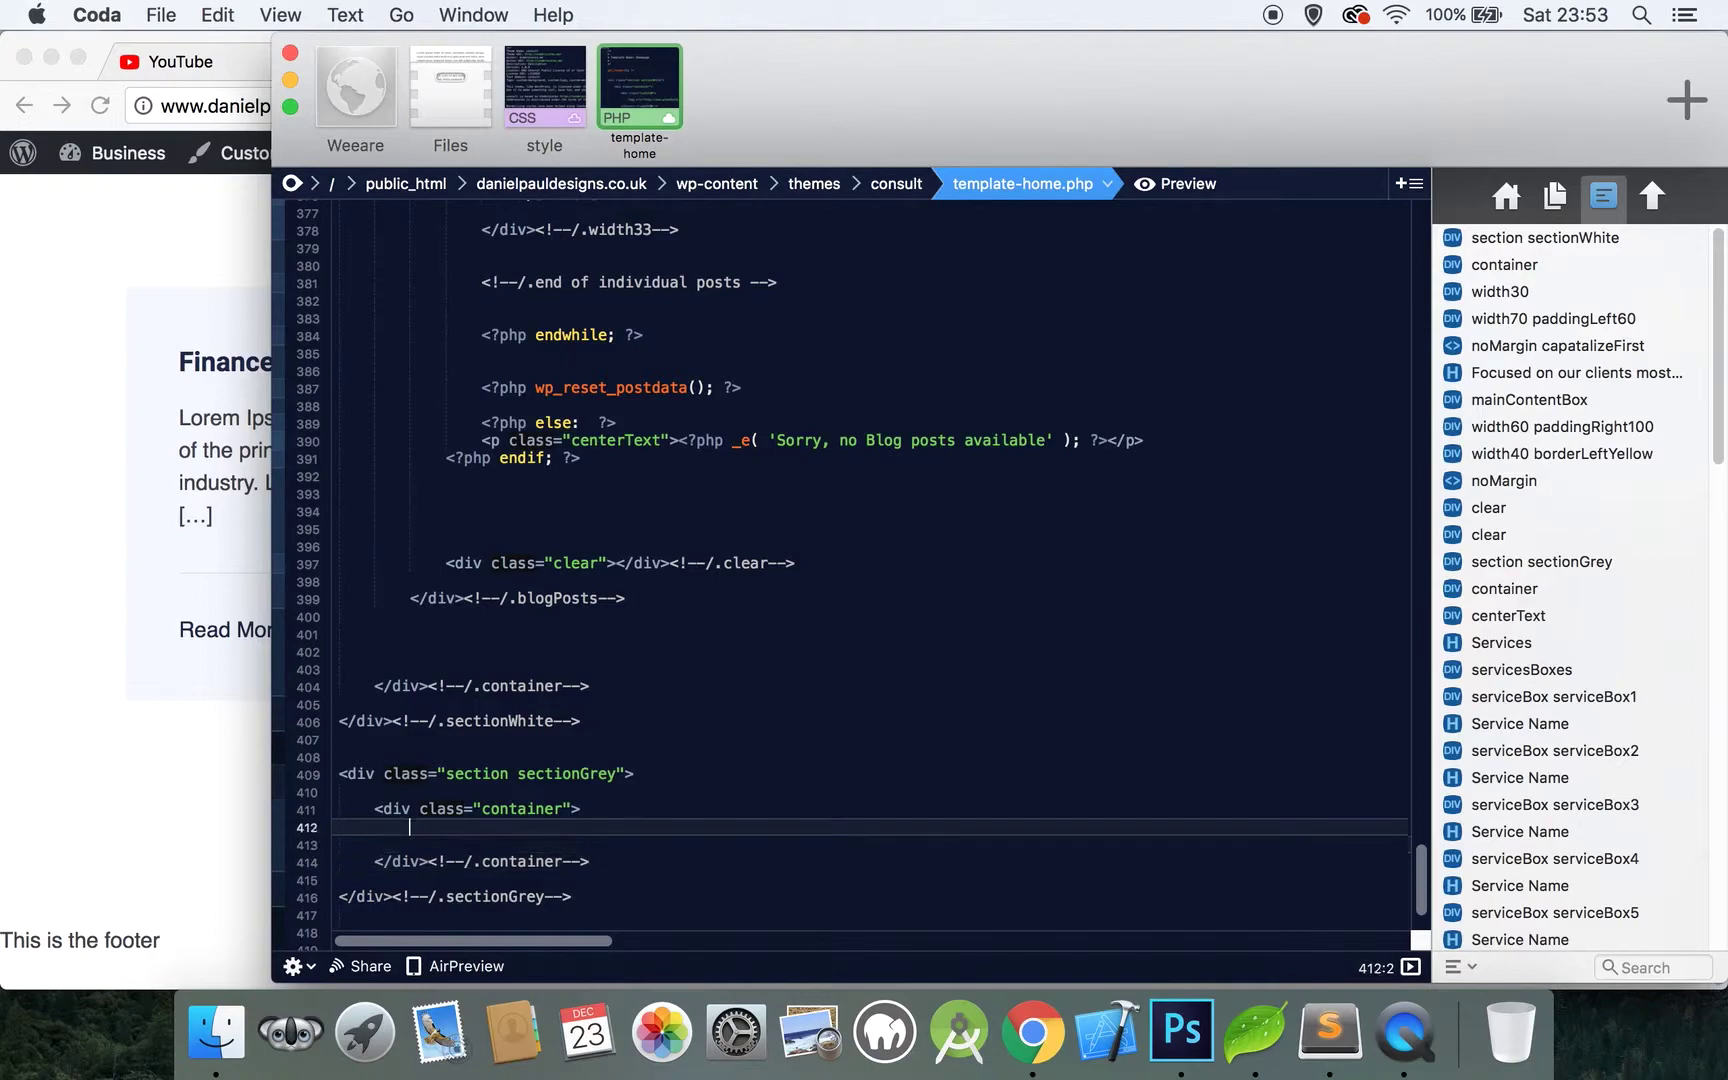
key(Return)
text(<div c)
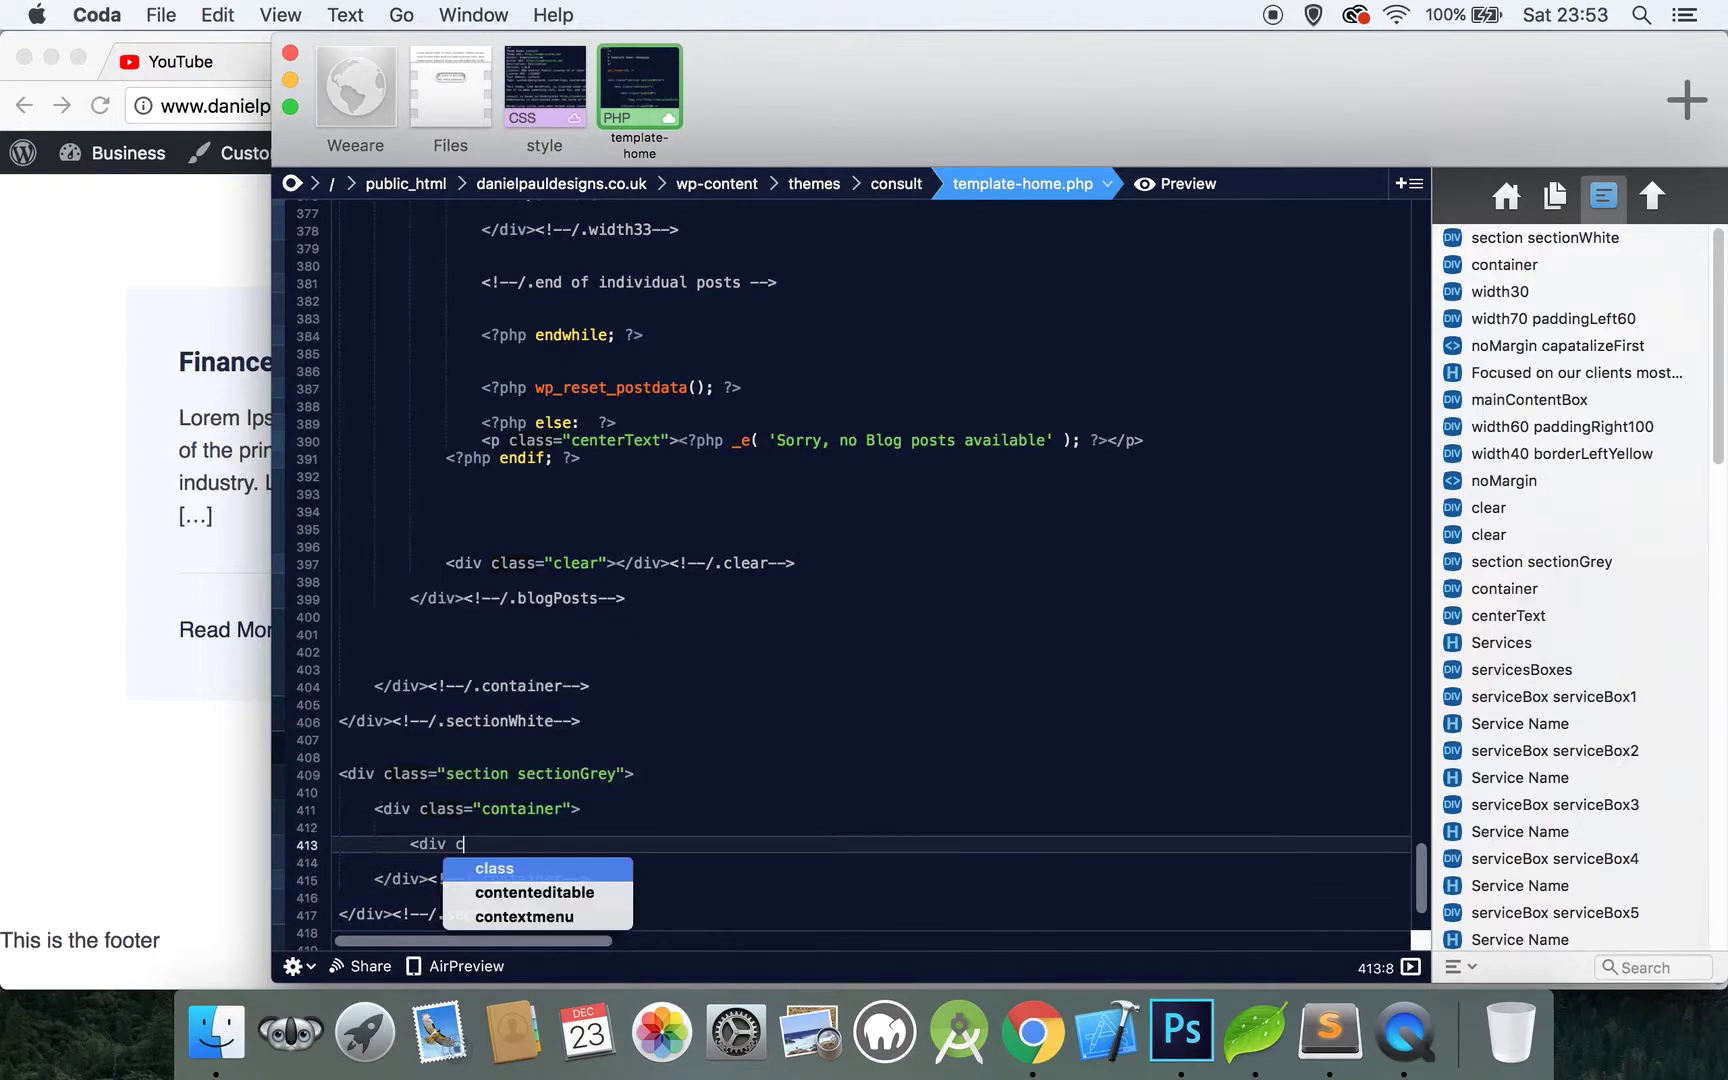
text(lass="ce)
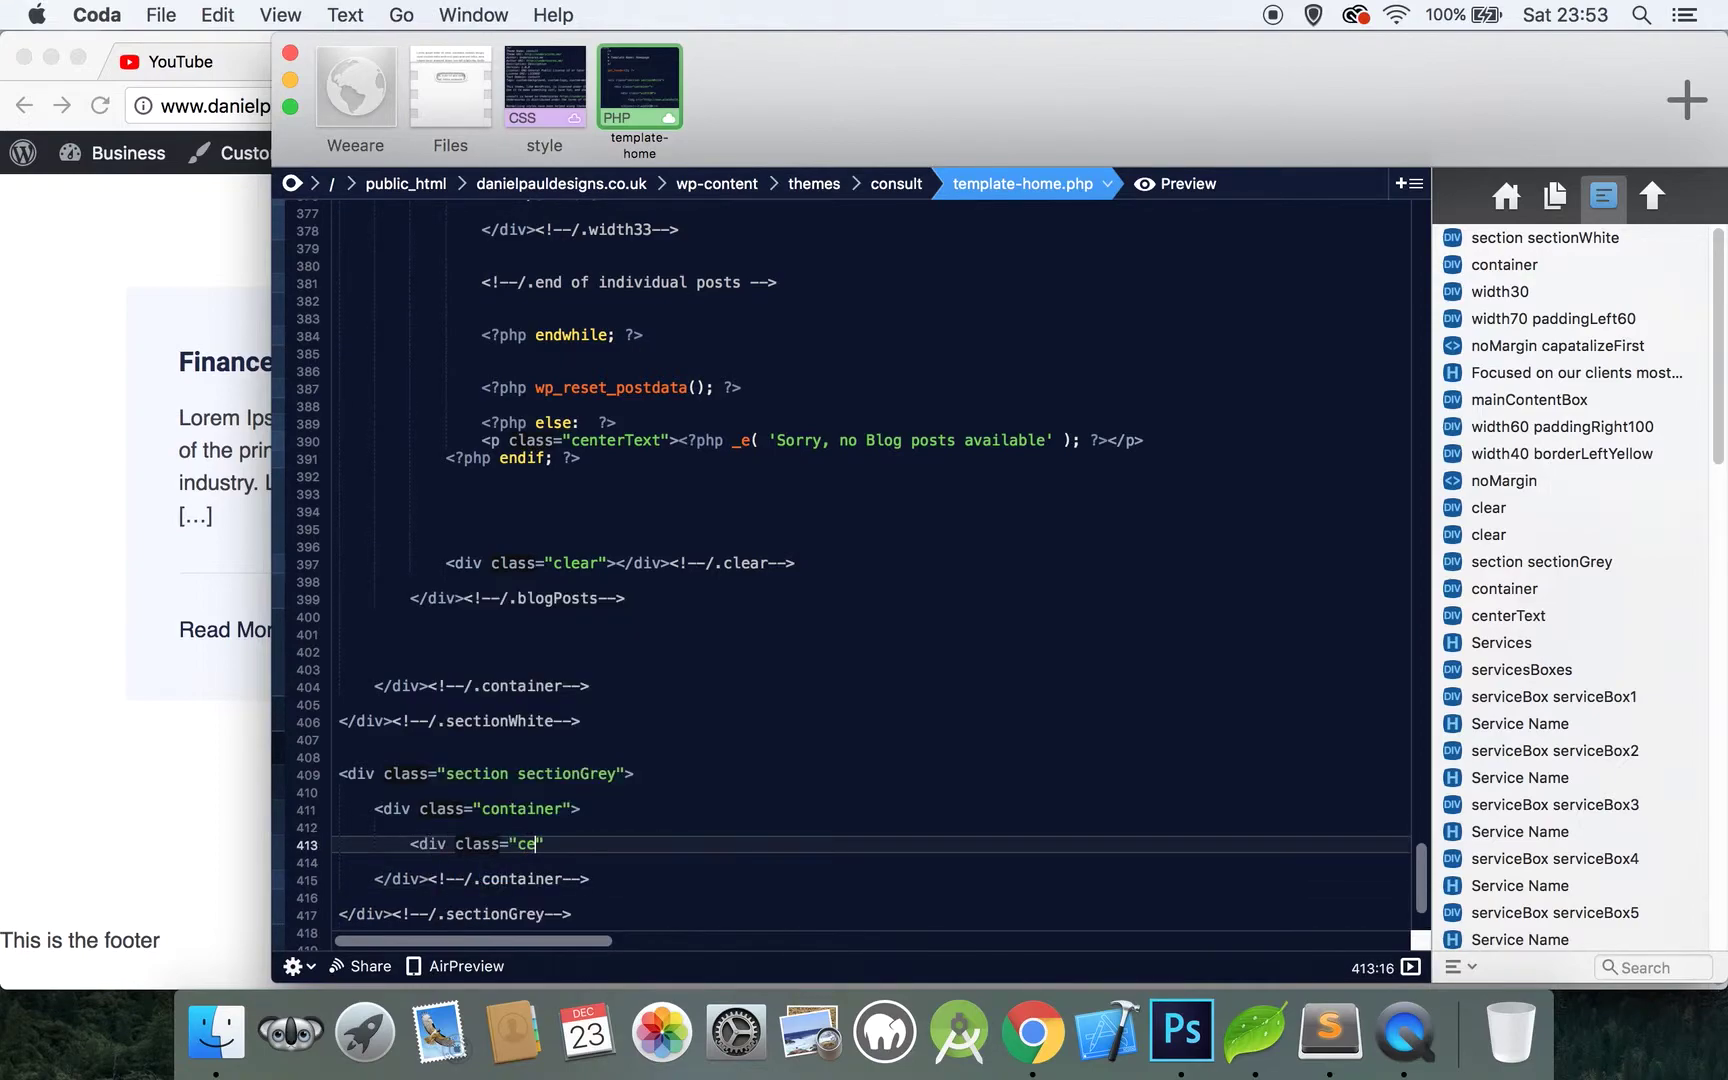
text(nterText">)
key(Return)
key(Return)
text(</div><!--/.)
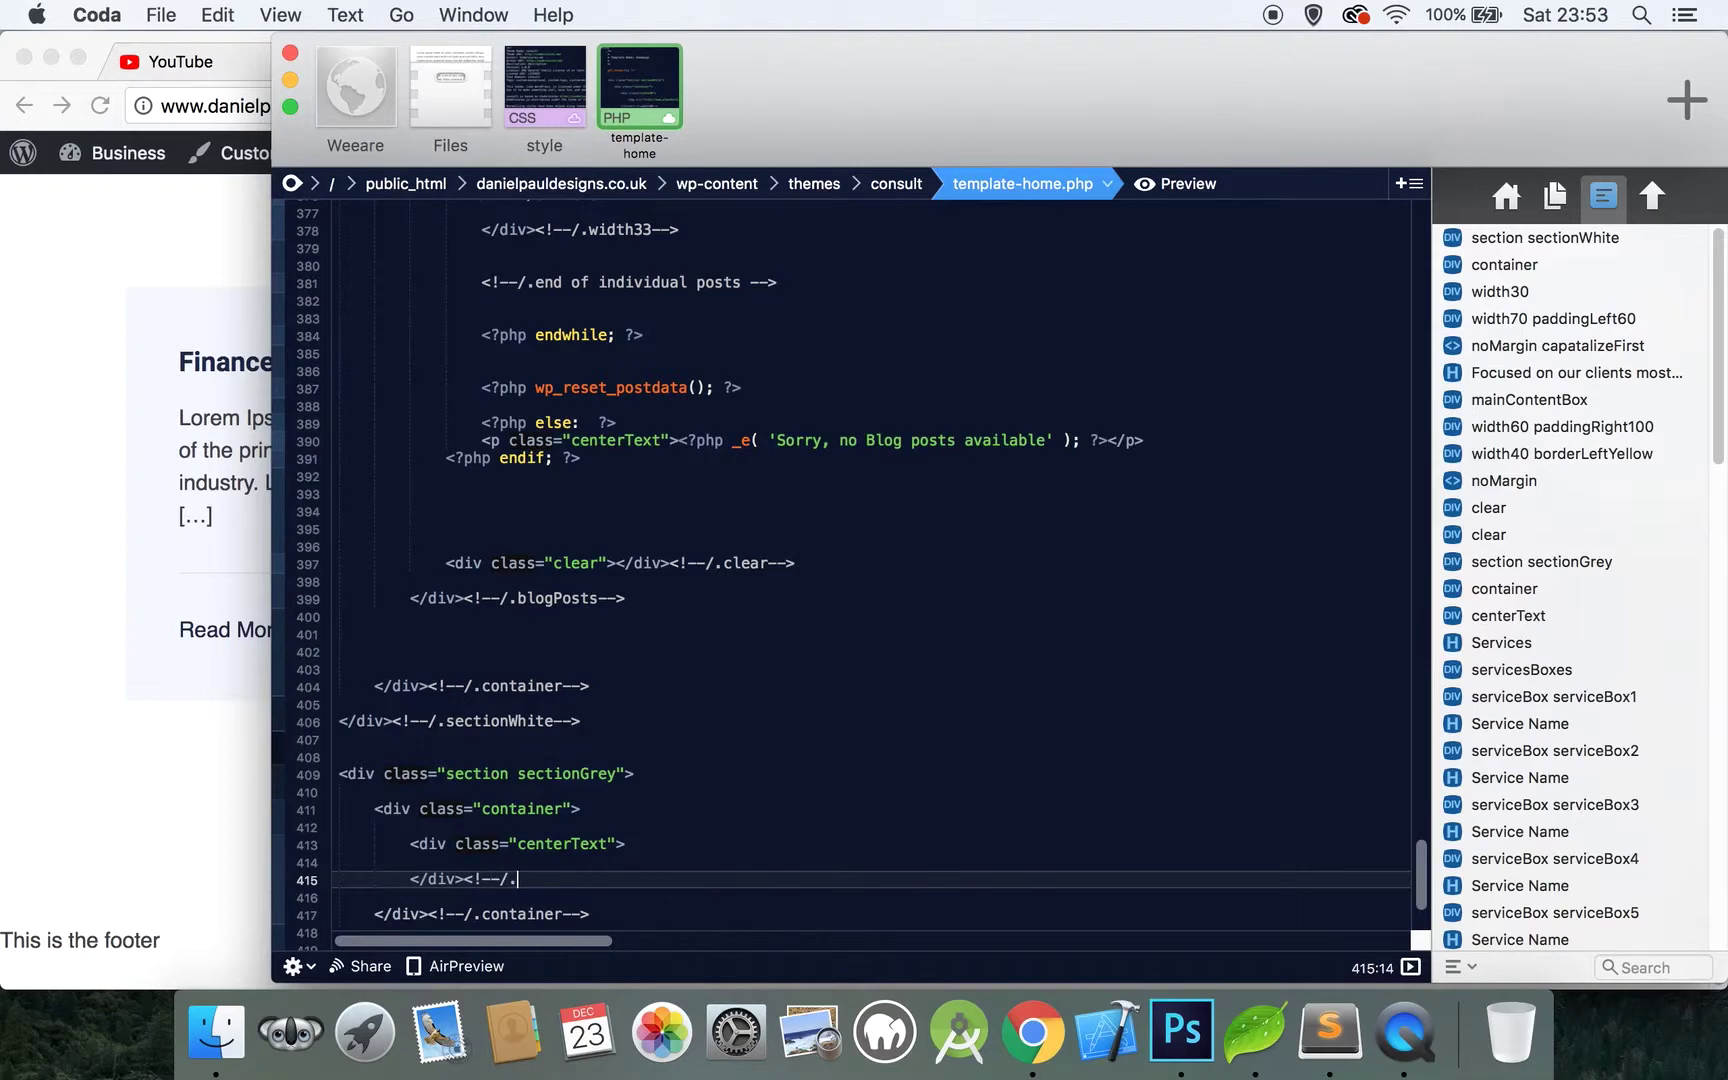
text(centerText-->)
Insert an h2 heading reading "Contact Us Now" inside the new centerText div
key(Up)
text(<h2>)
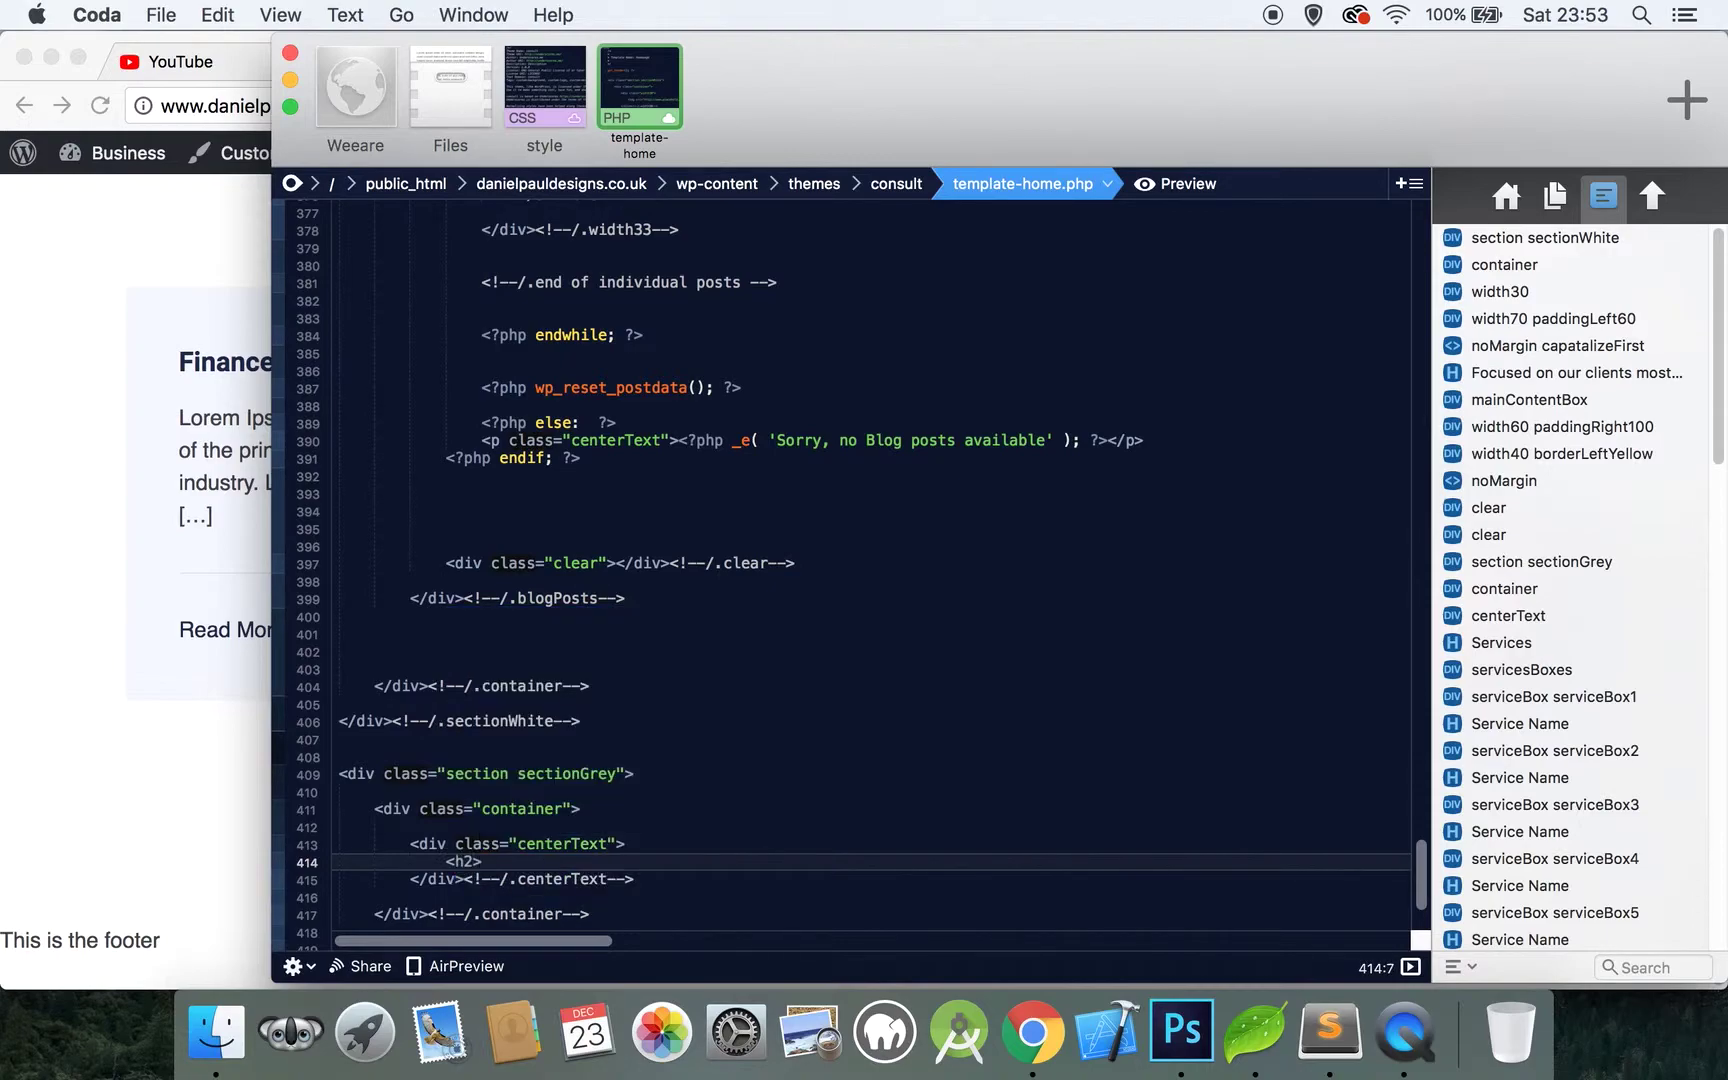
text(Contact Us Today)
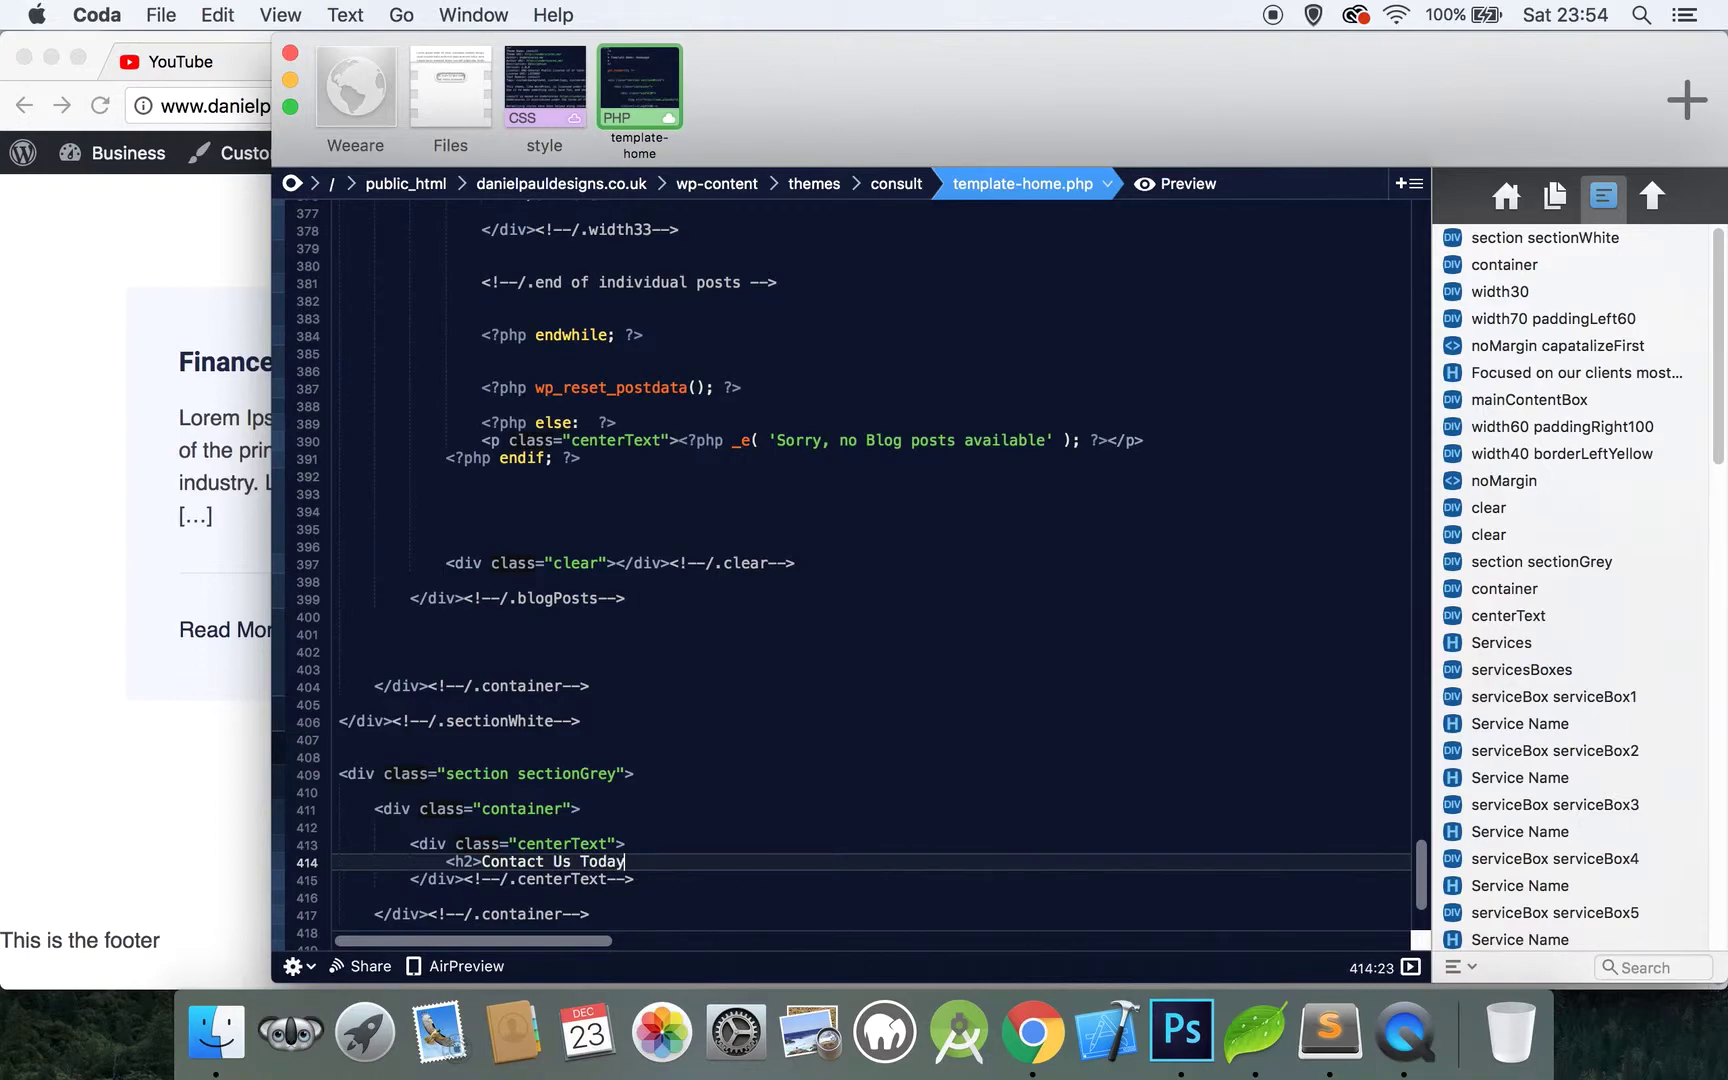
key(BackSpace)
key(BackSpace)
key(BackSpace)
key(BackSpace)
key(BackSpace)
text(Now</h2>)
key(Return)
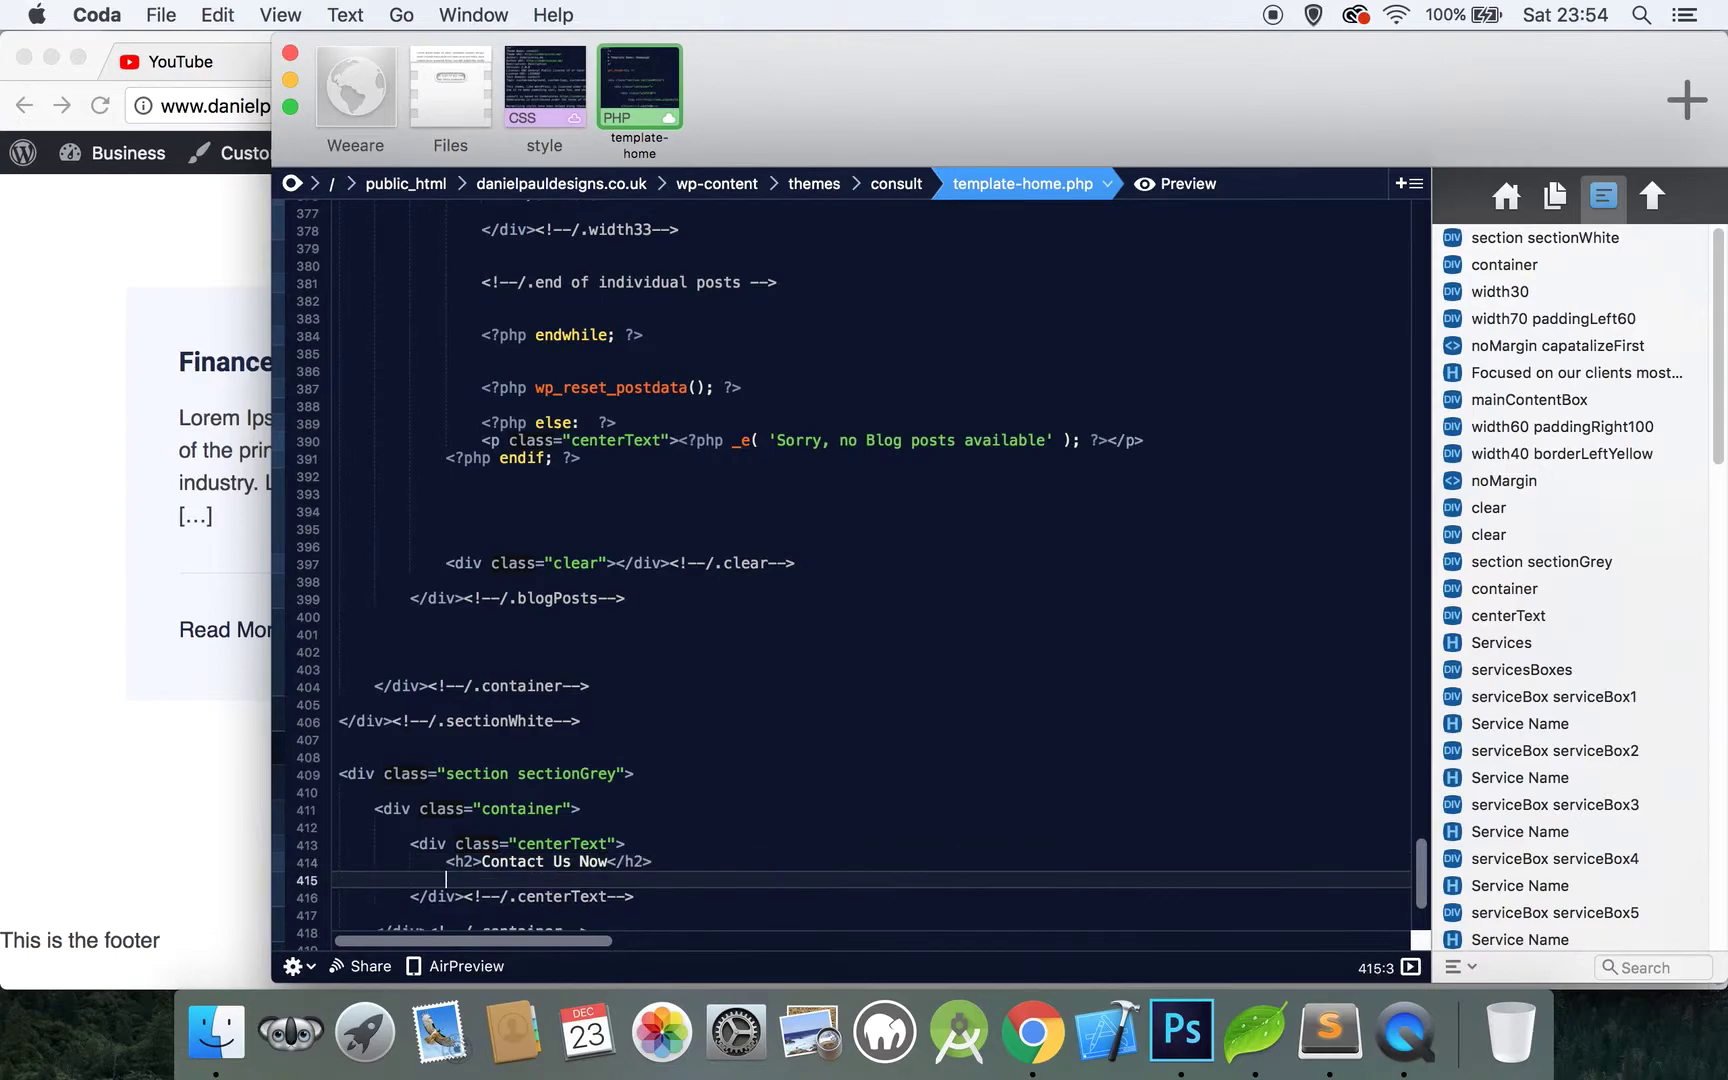
Consult the mockup and add the paragraph "To learn more about our services send us a message today" below the Contact Us Now heading
text(<p>)
click(1198, 1058)
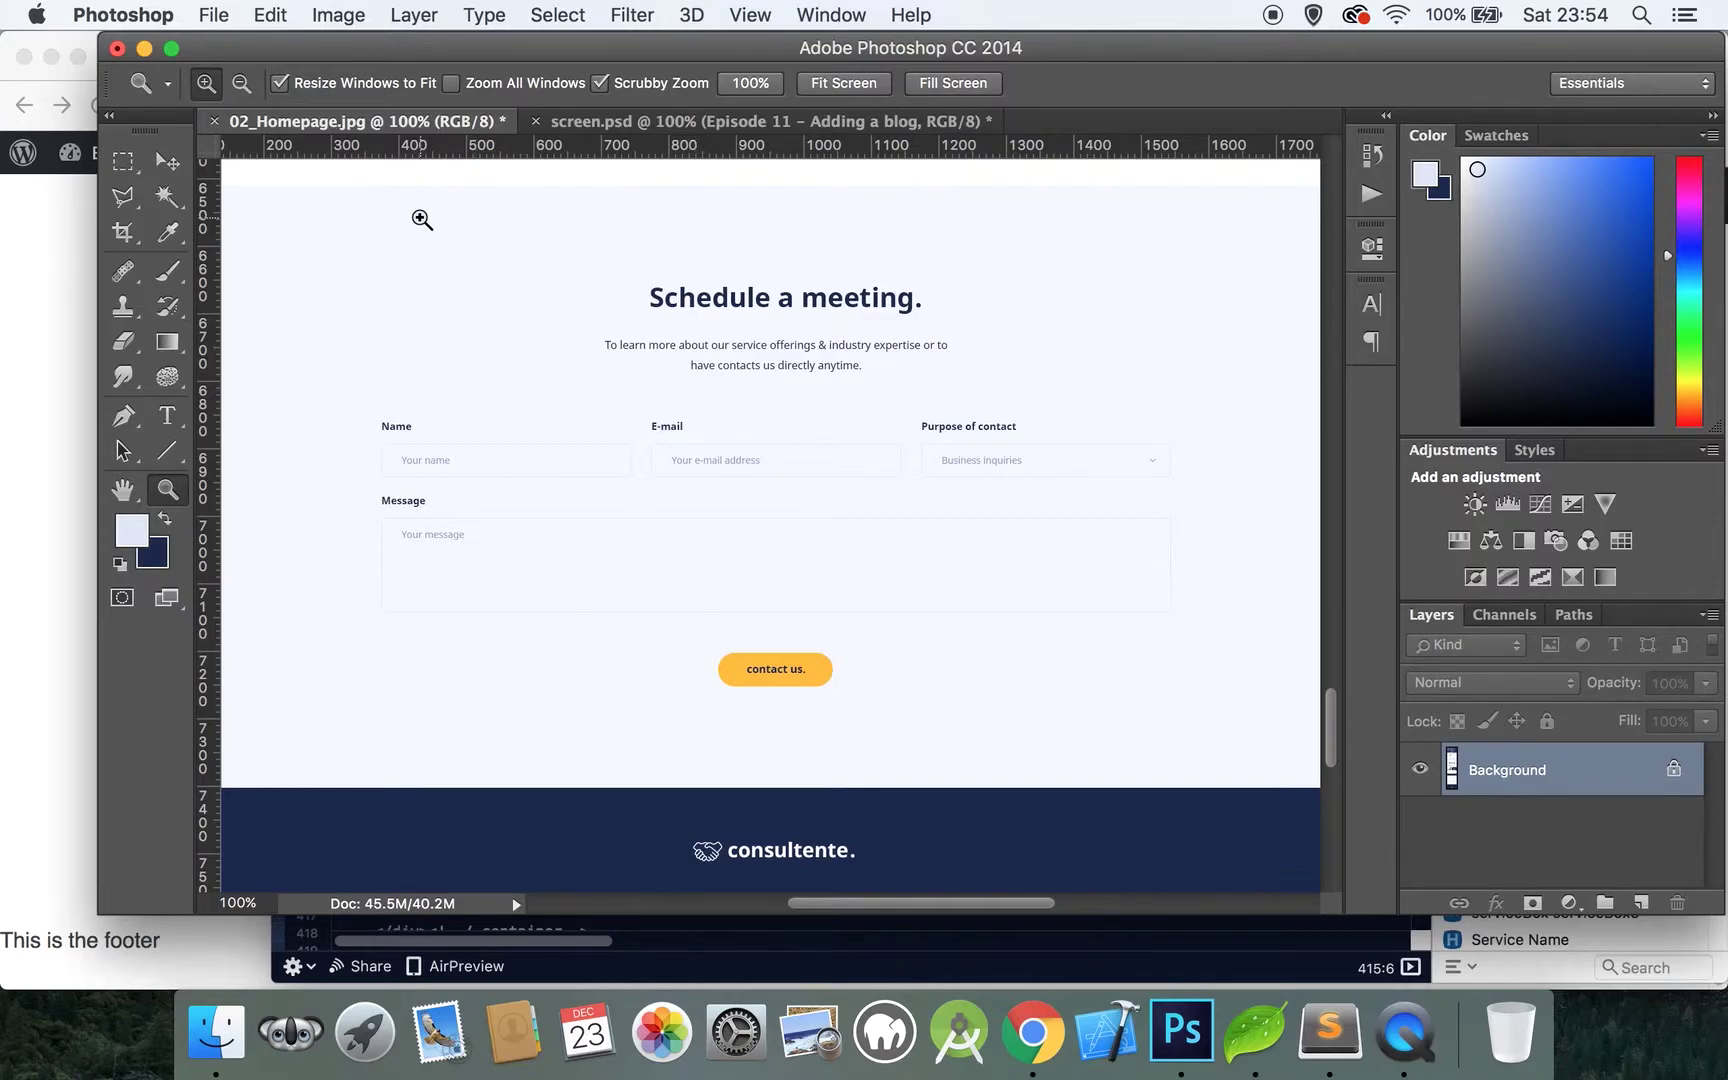
click(144, 48)
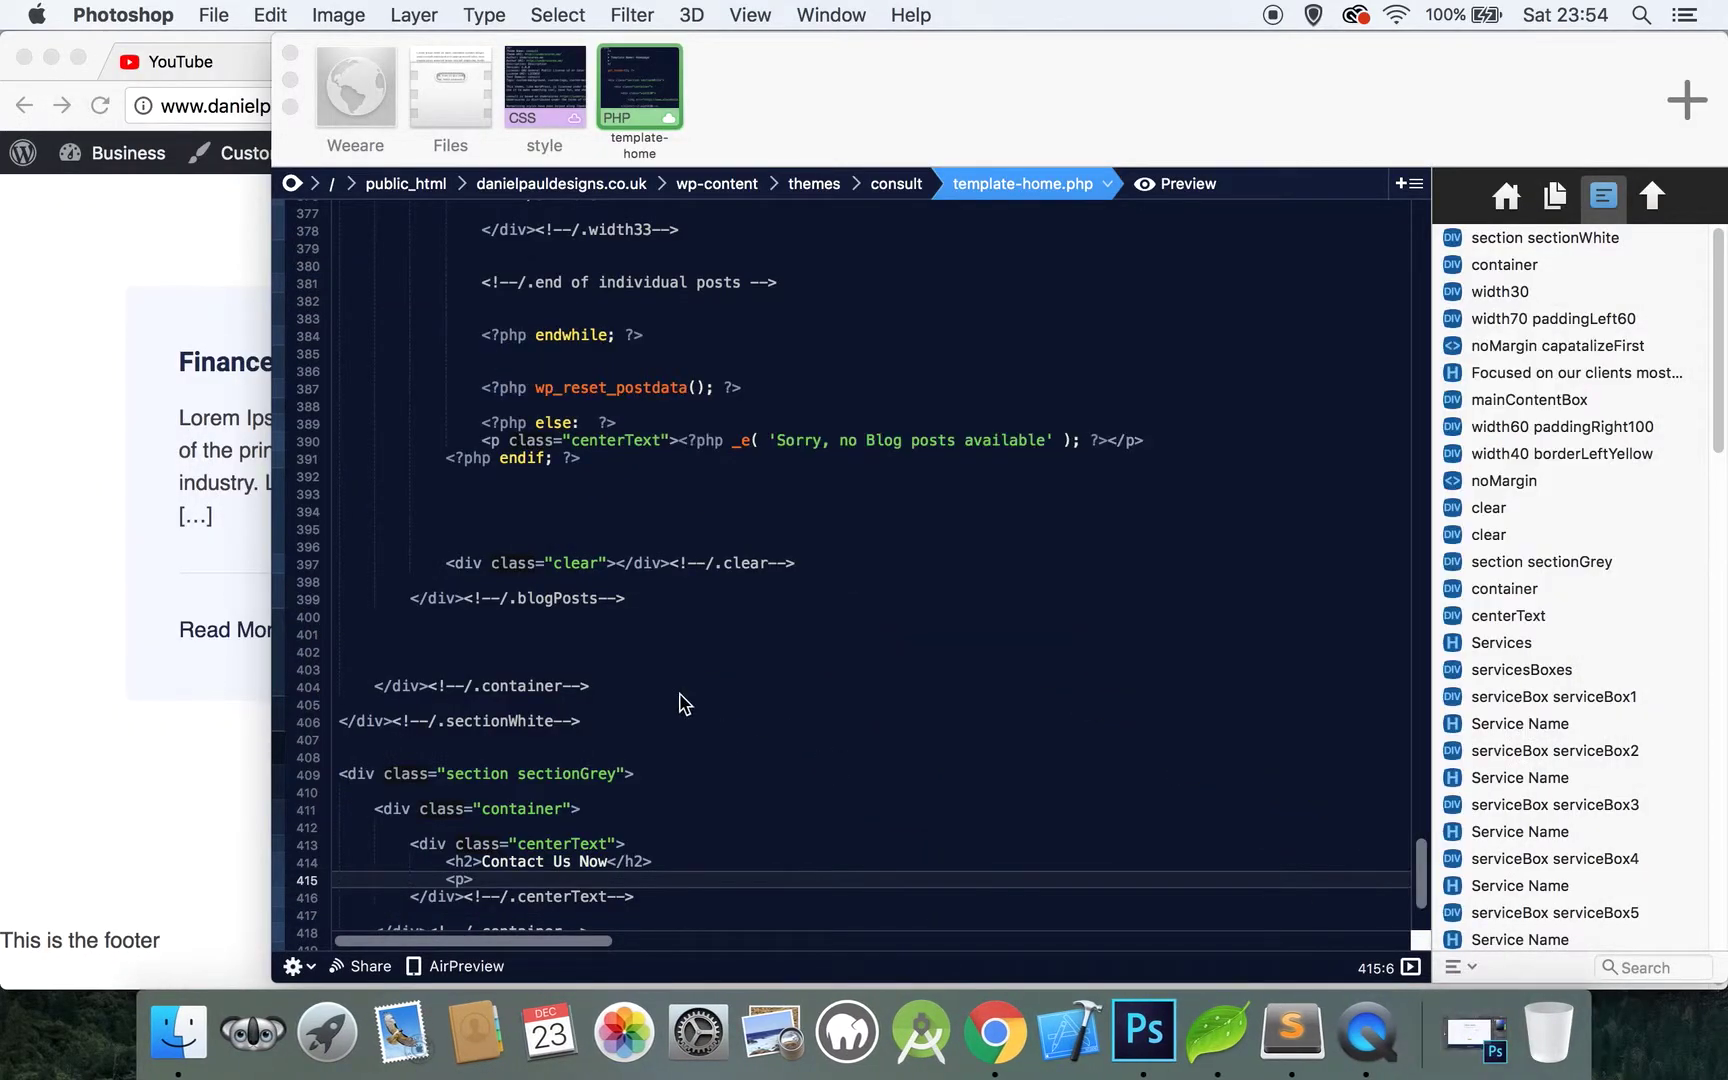
click(539, 881)
text(T)
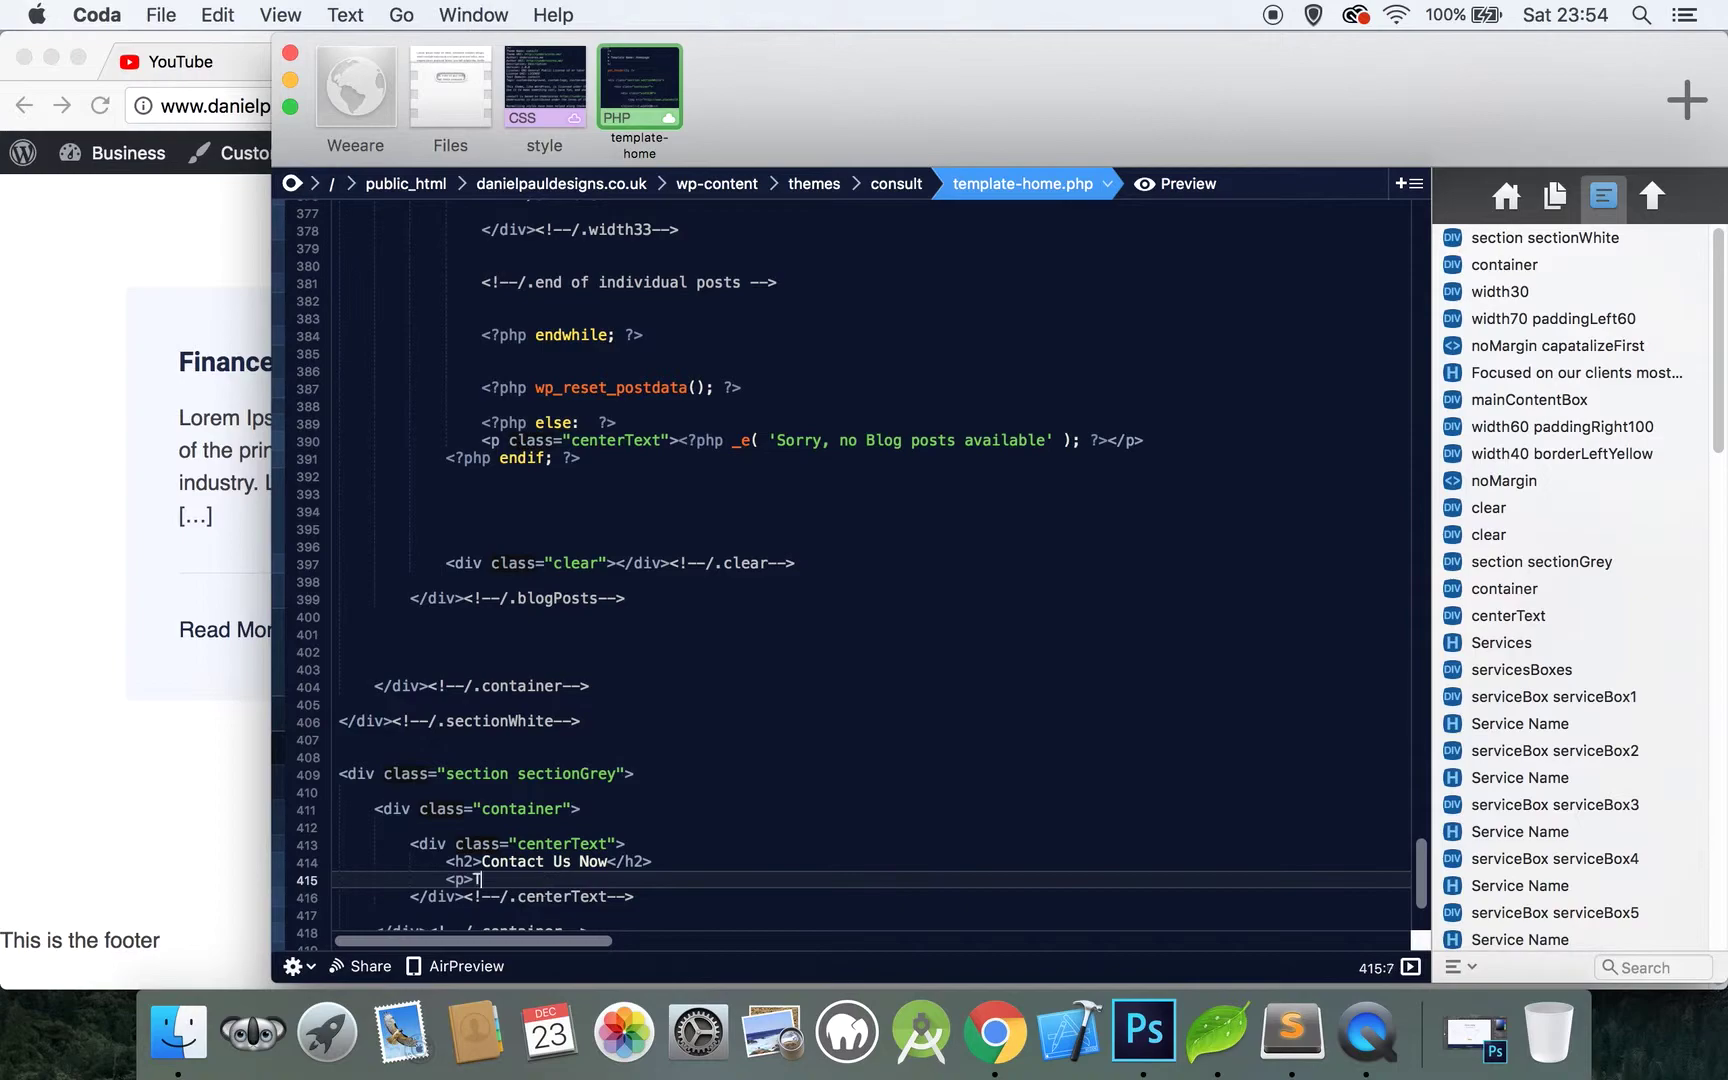
text(o learn more baout ou)
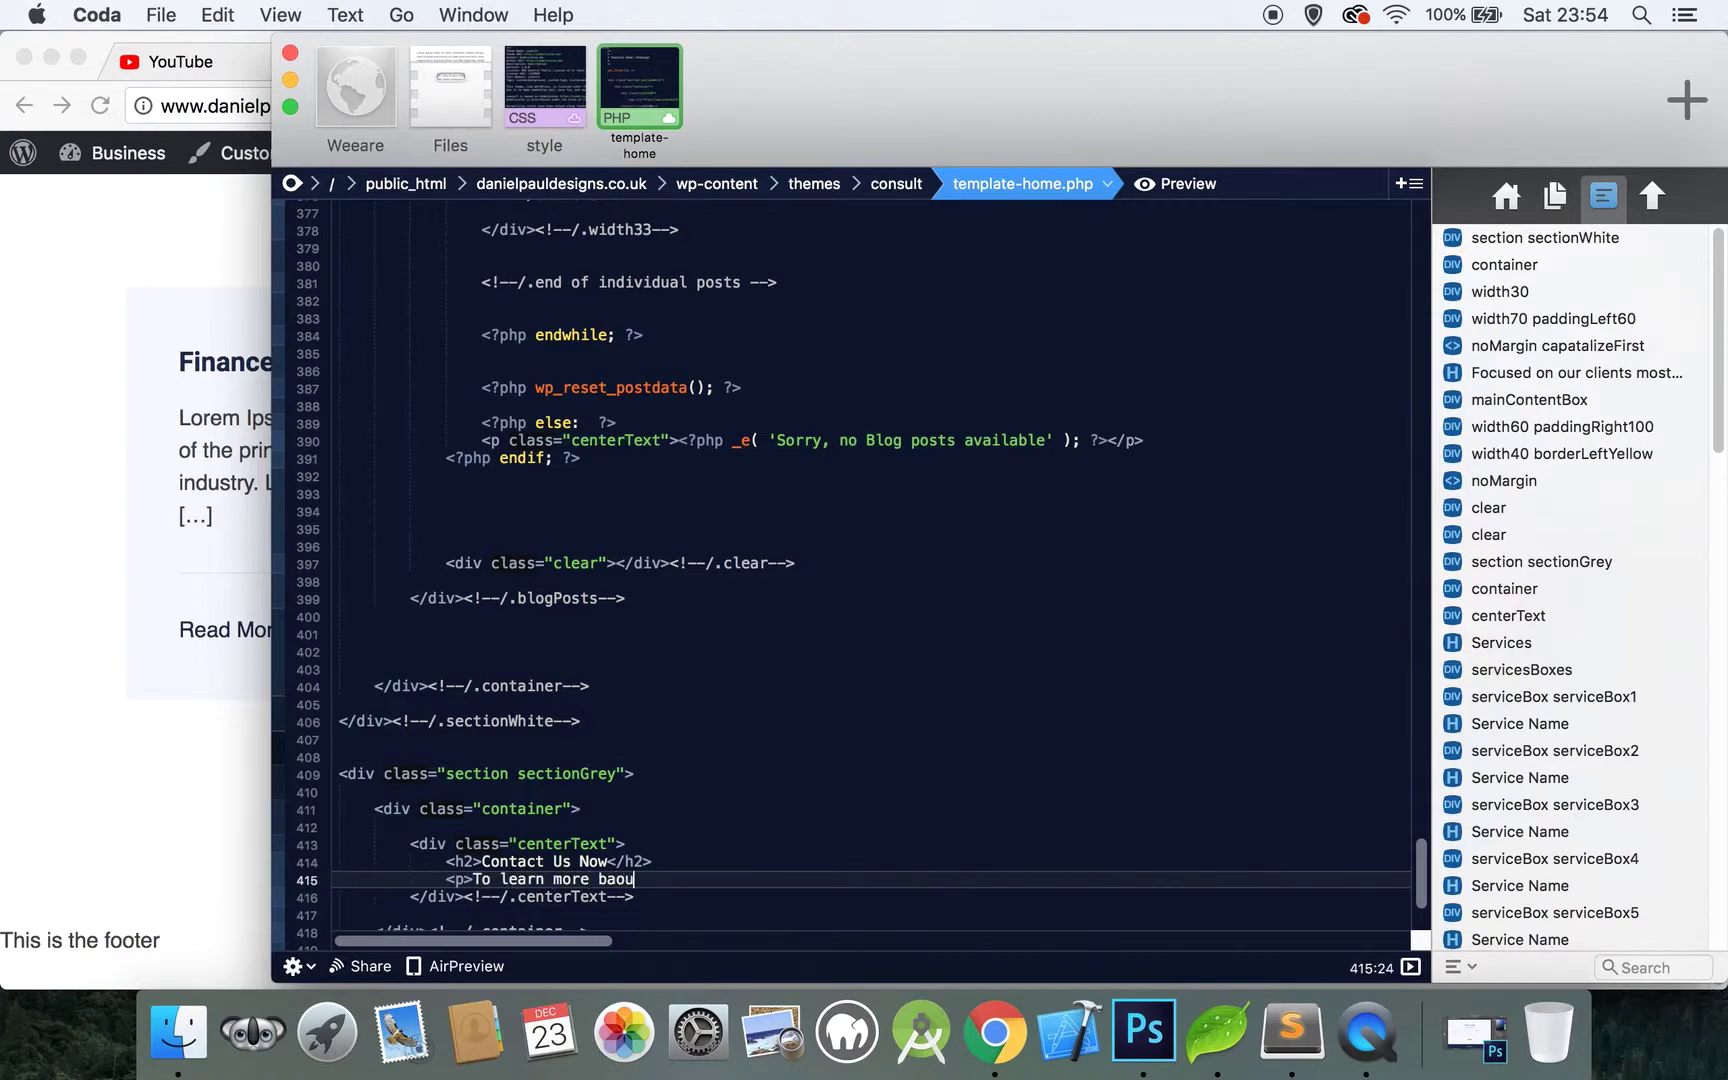
key(BackSpace)
key(BackSpace)
key(BackSpace)
key(BackSpace)
key(BackSpace)
key(BackSpace)
key(BackSpace)
key(BackSpace)
text(about our services send us a message today</p>)
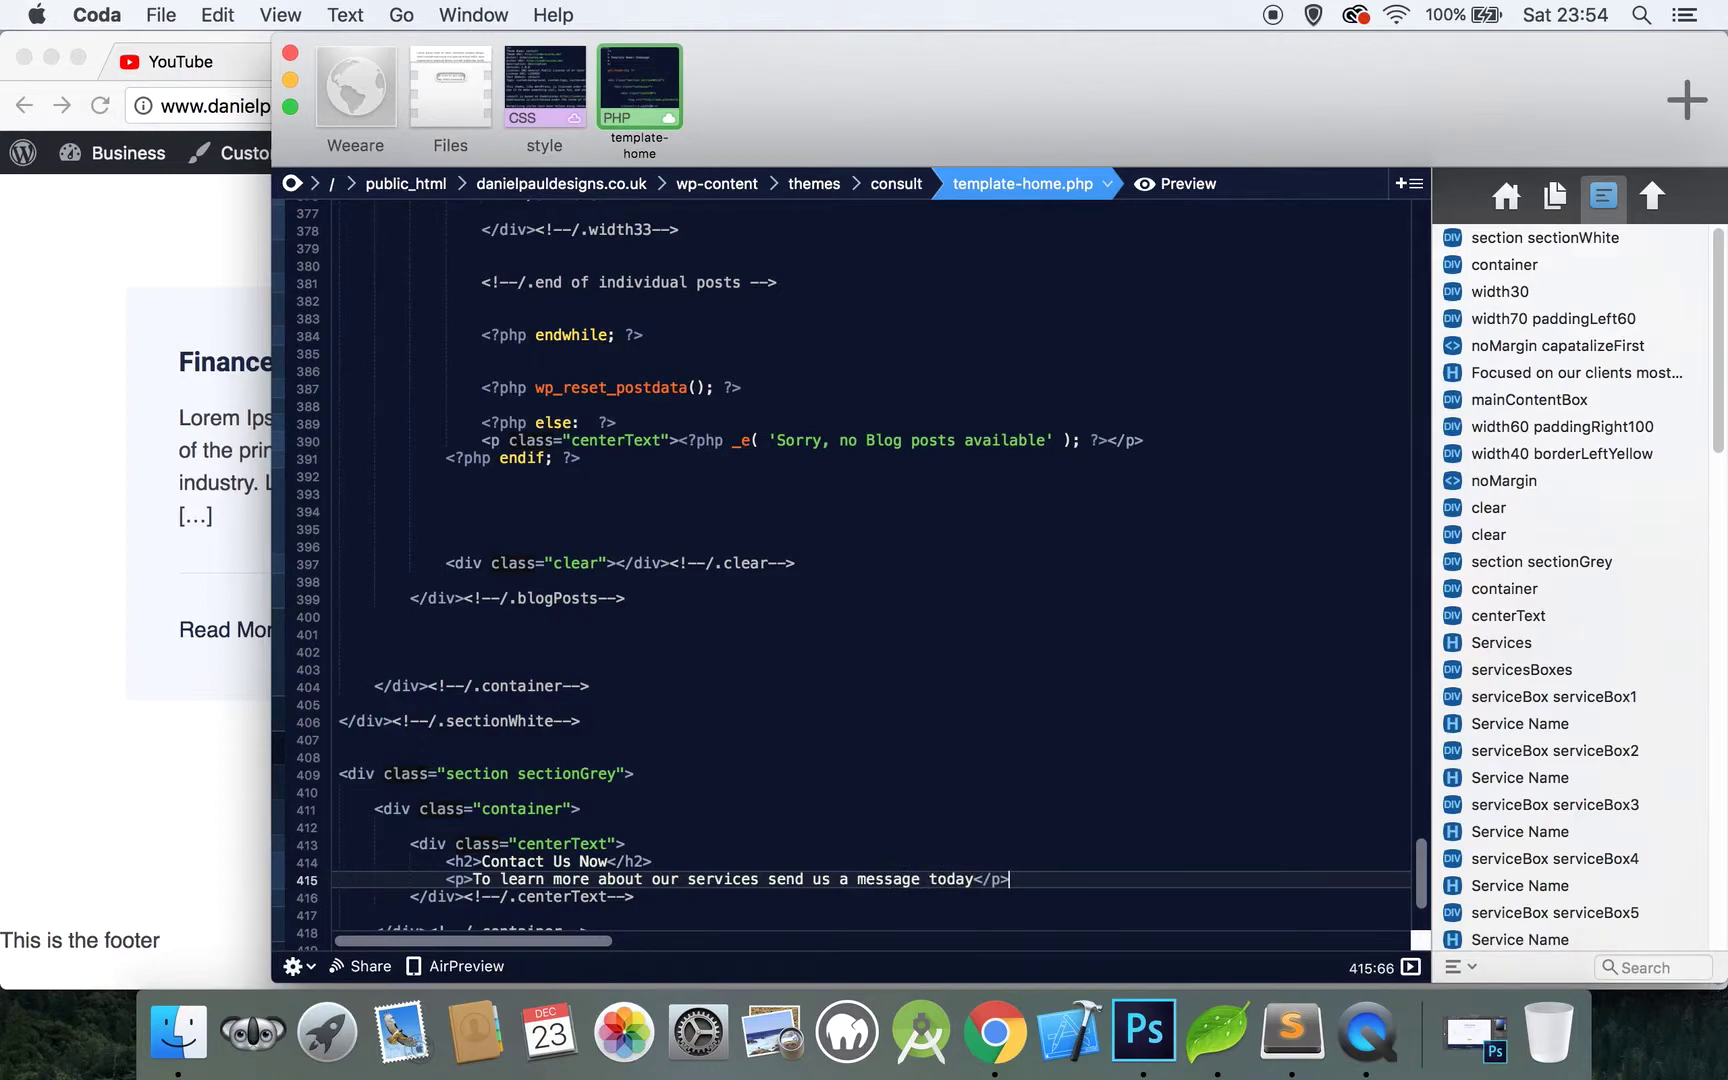
Below the new centerText div, add an empty "contactForm" div closed with a "/.contactForm" comment, and save template-home.php
key(Down)
key(Return)
key(Return)
key(Return)
key(Return)
key(Return)
key(Up)
key(Up)
text(<div class=)
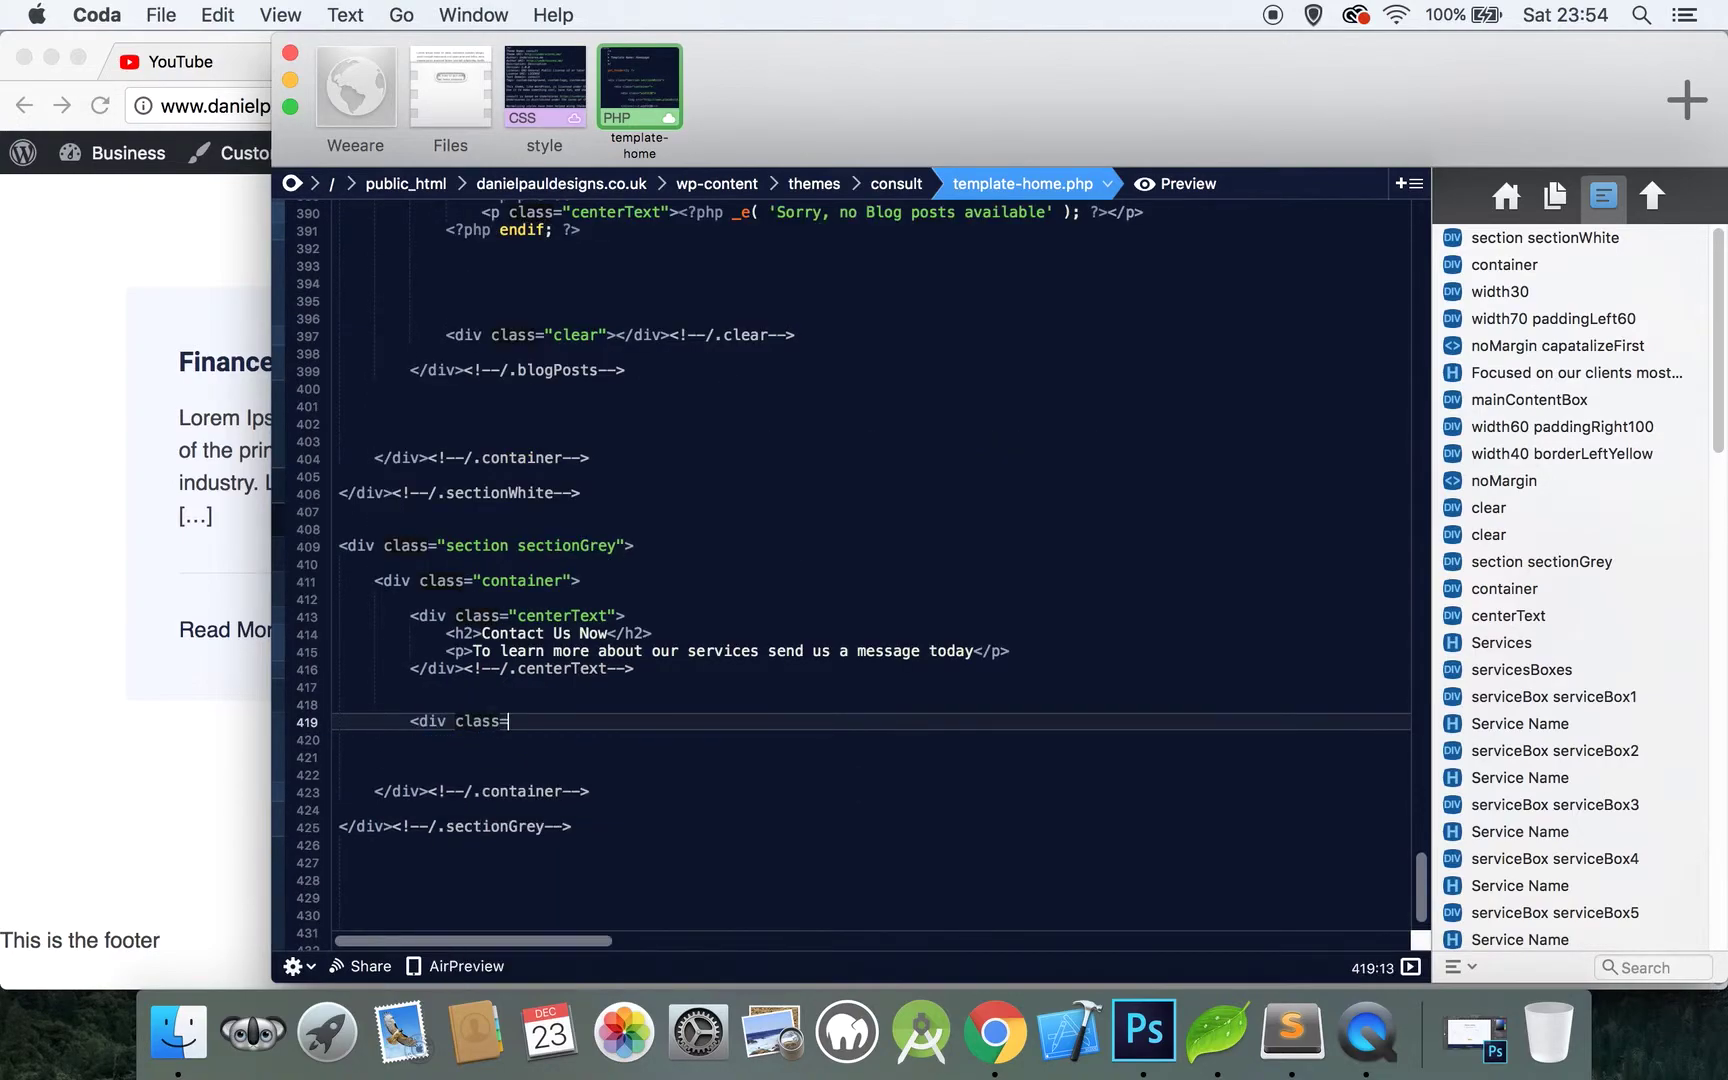
text("contactForm">)
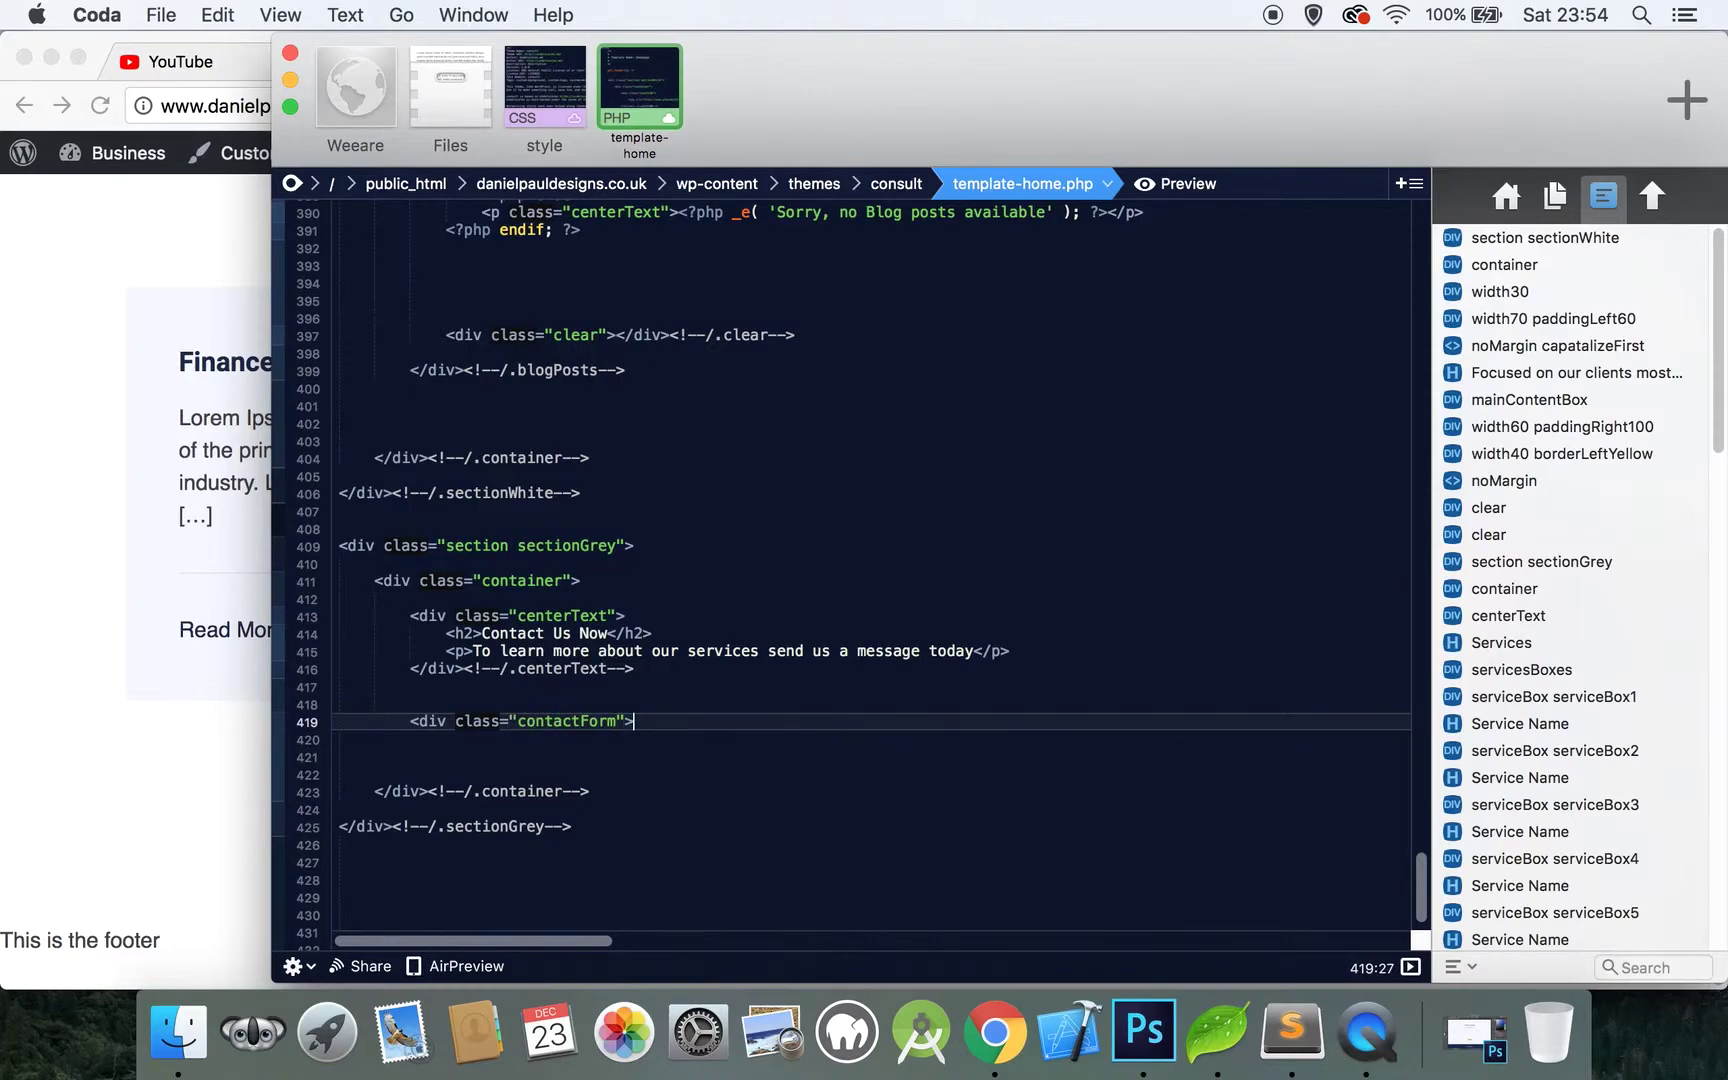
key(Return)
key(Return)
key(Return)
key(Return)
text(</div><!)
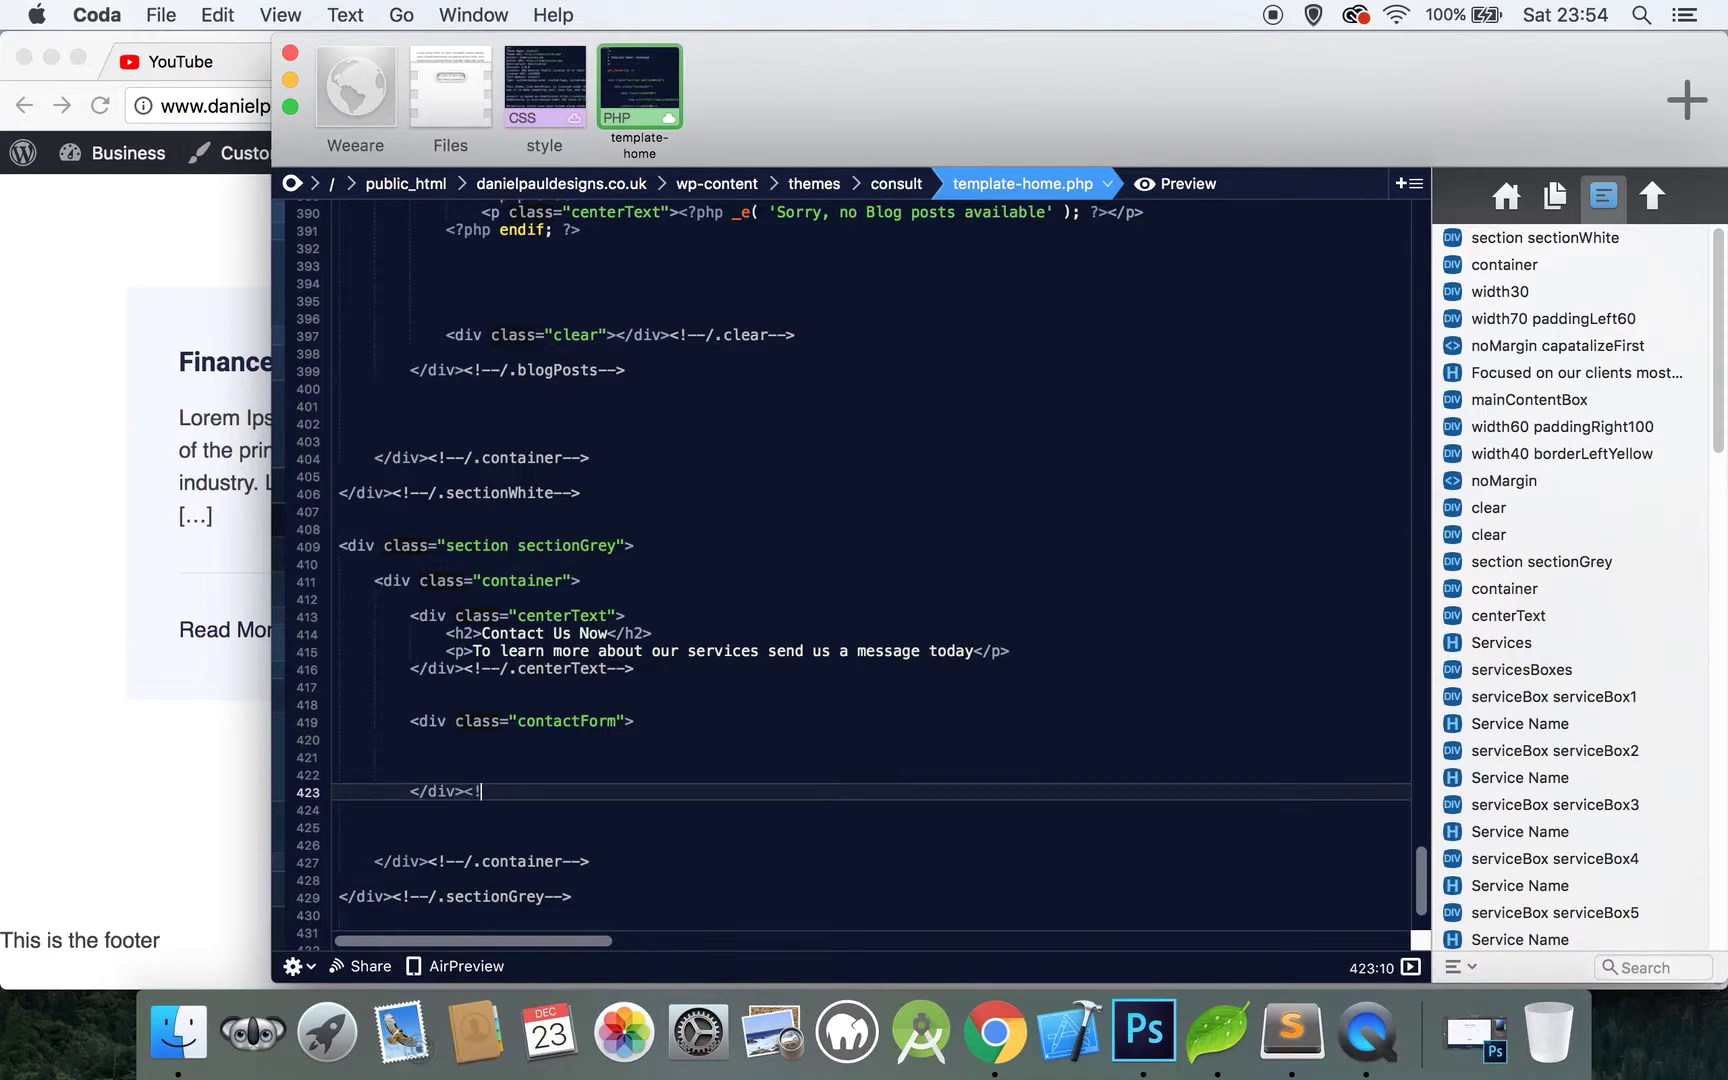
text(--/.contactForm-->)
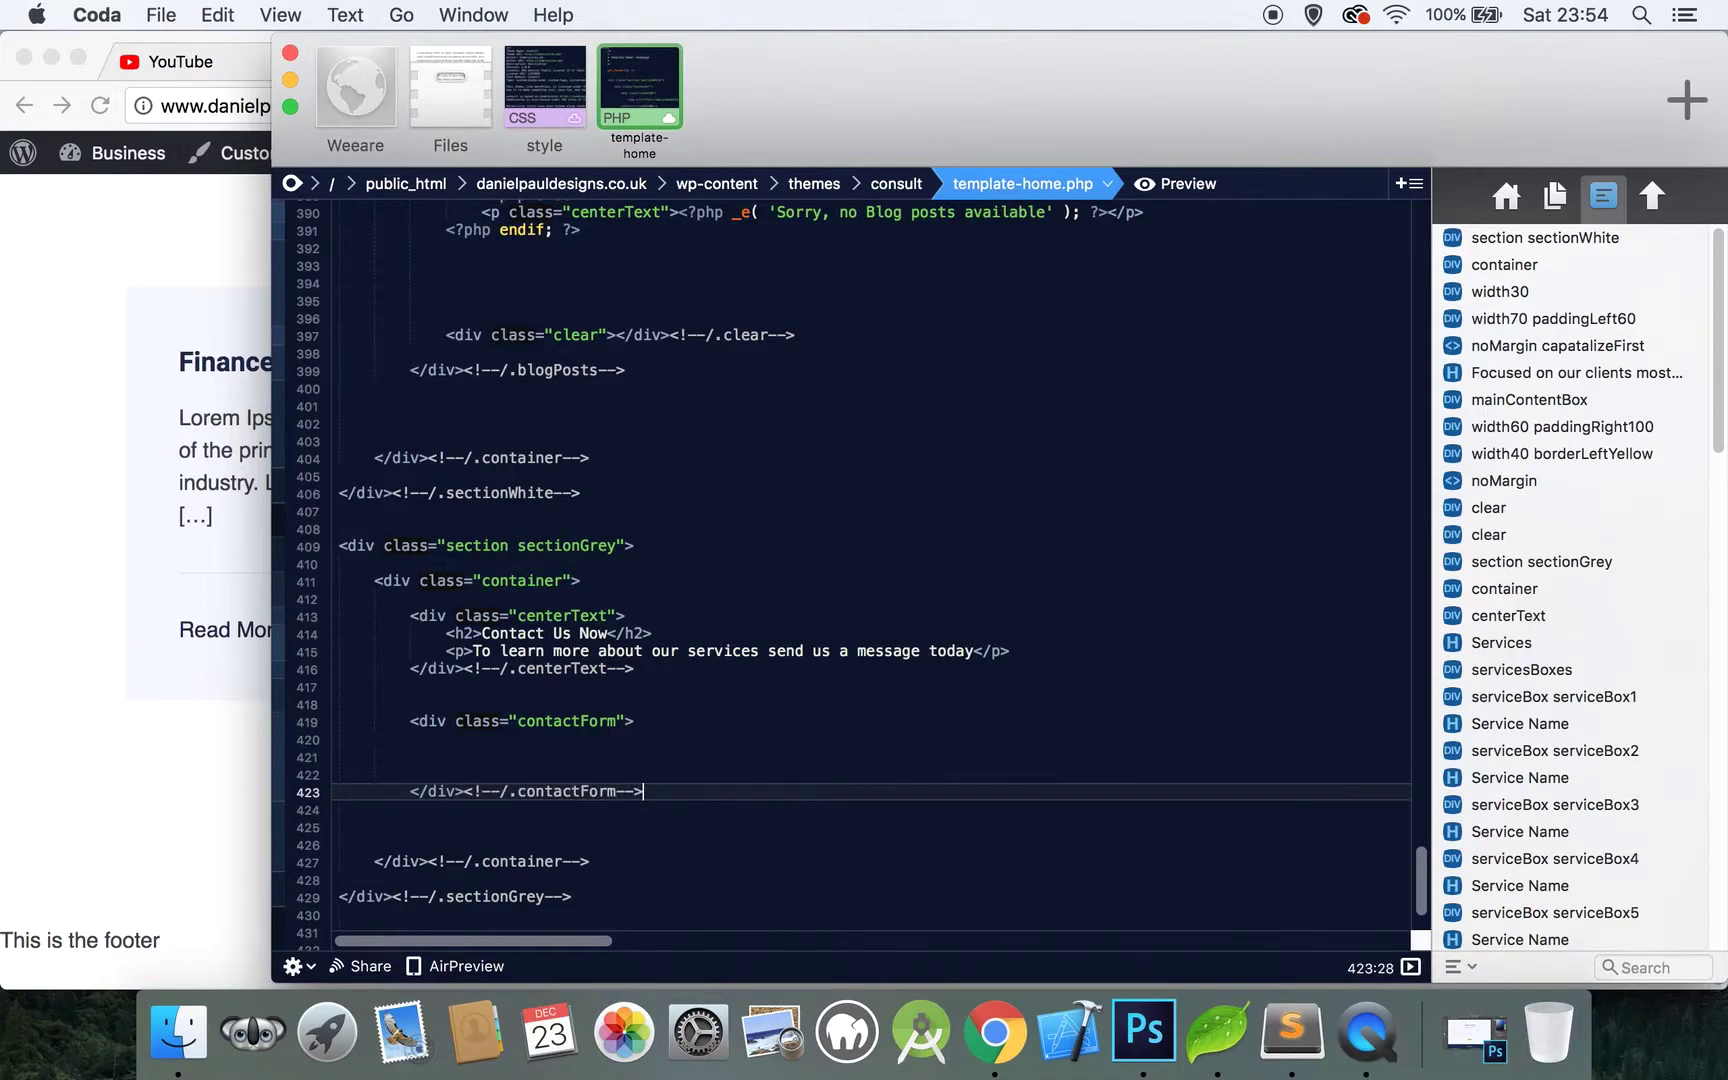
click(637, 759)
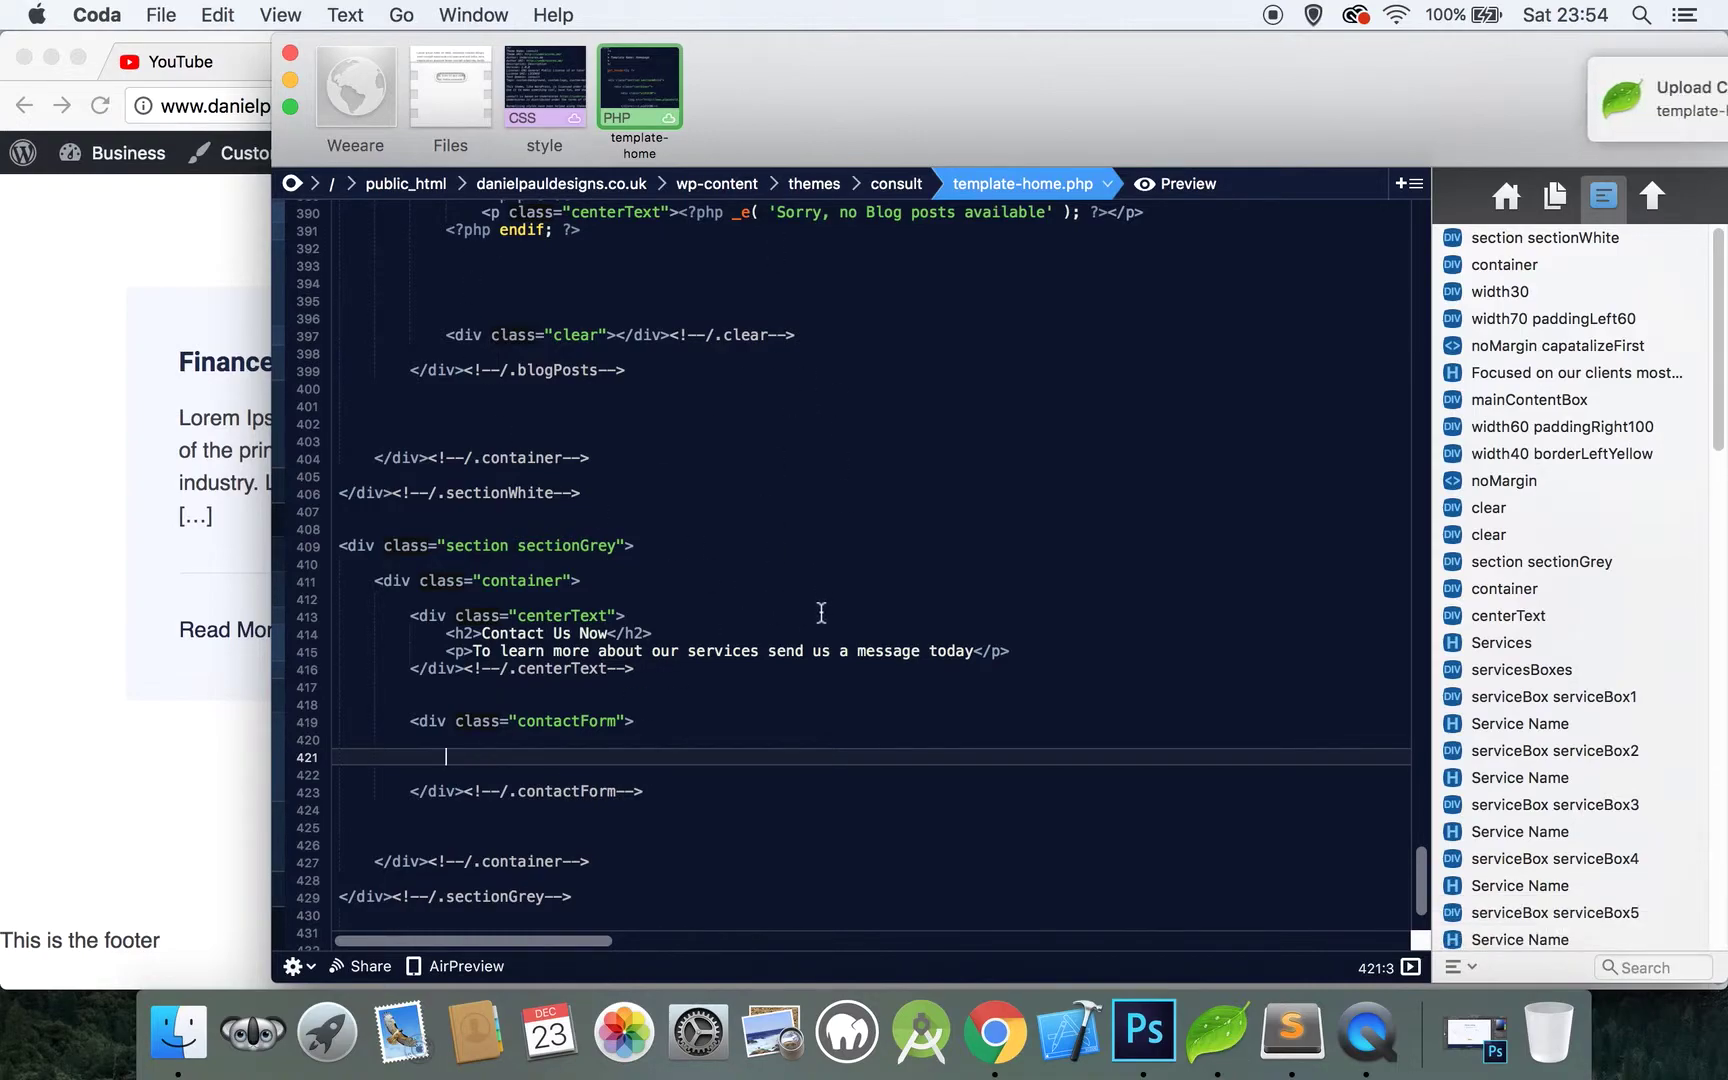
Reload the site in Chrome, inspect the Contact Us Now section, and compare it with the contact form in the Photoshop mockup
click(200, 841)
key(super+r)
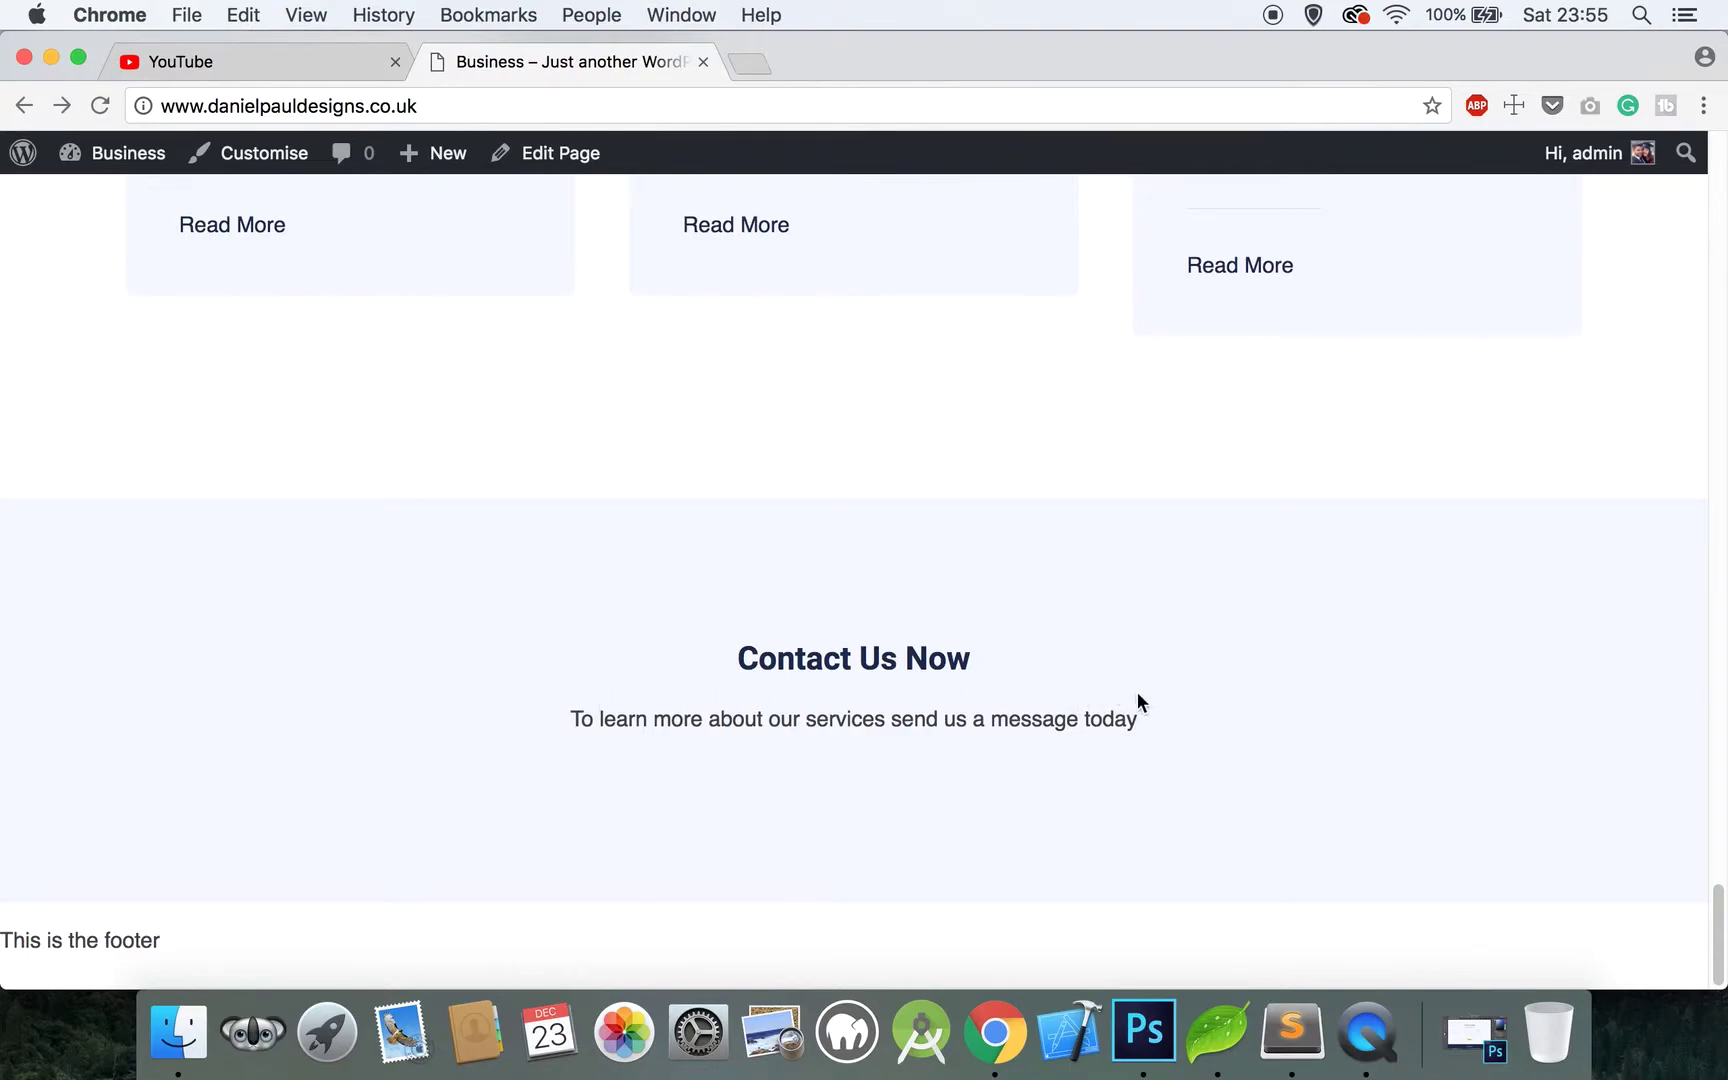
drag(1049, 709, 703, 720)
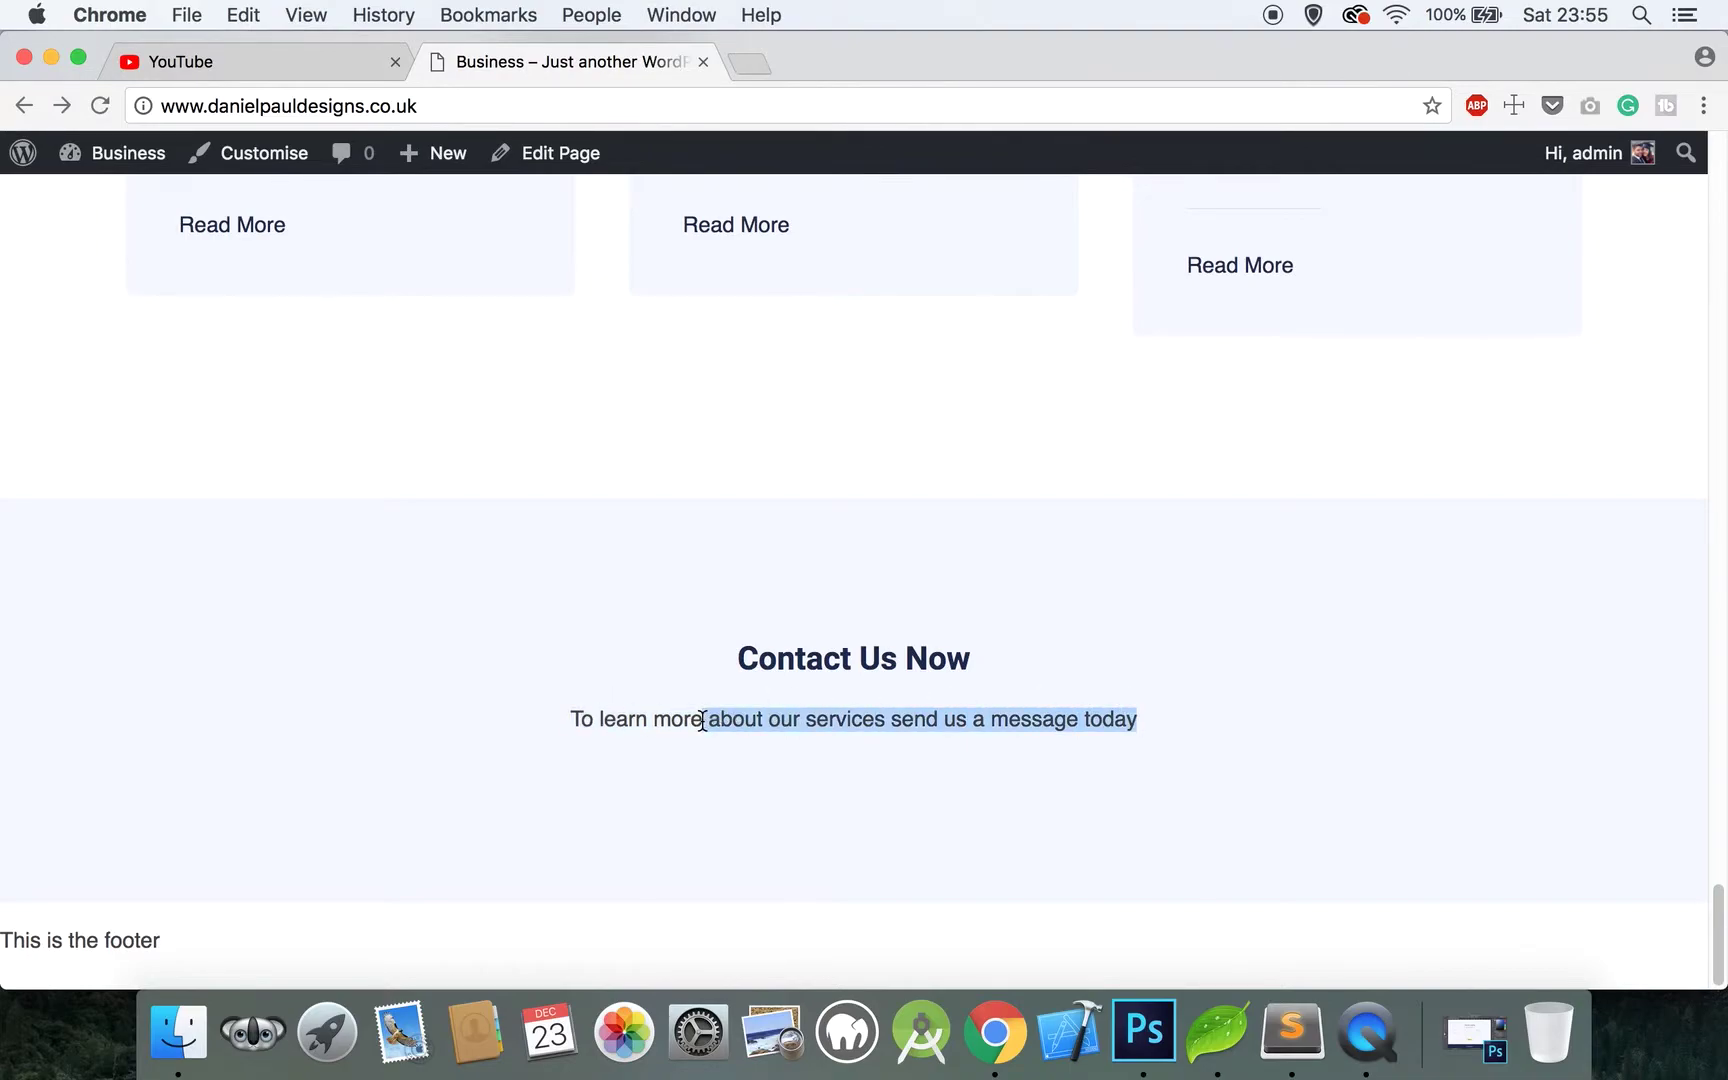
click(953, 813)
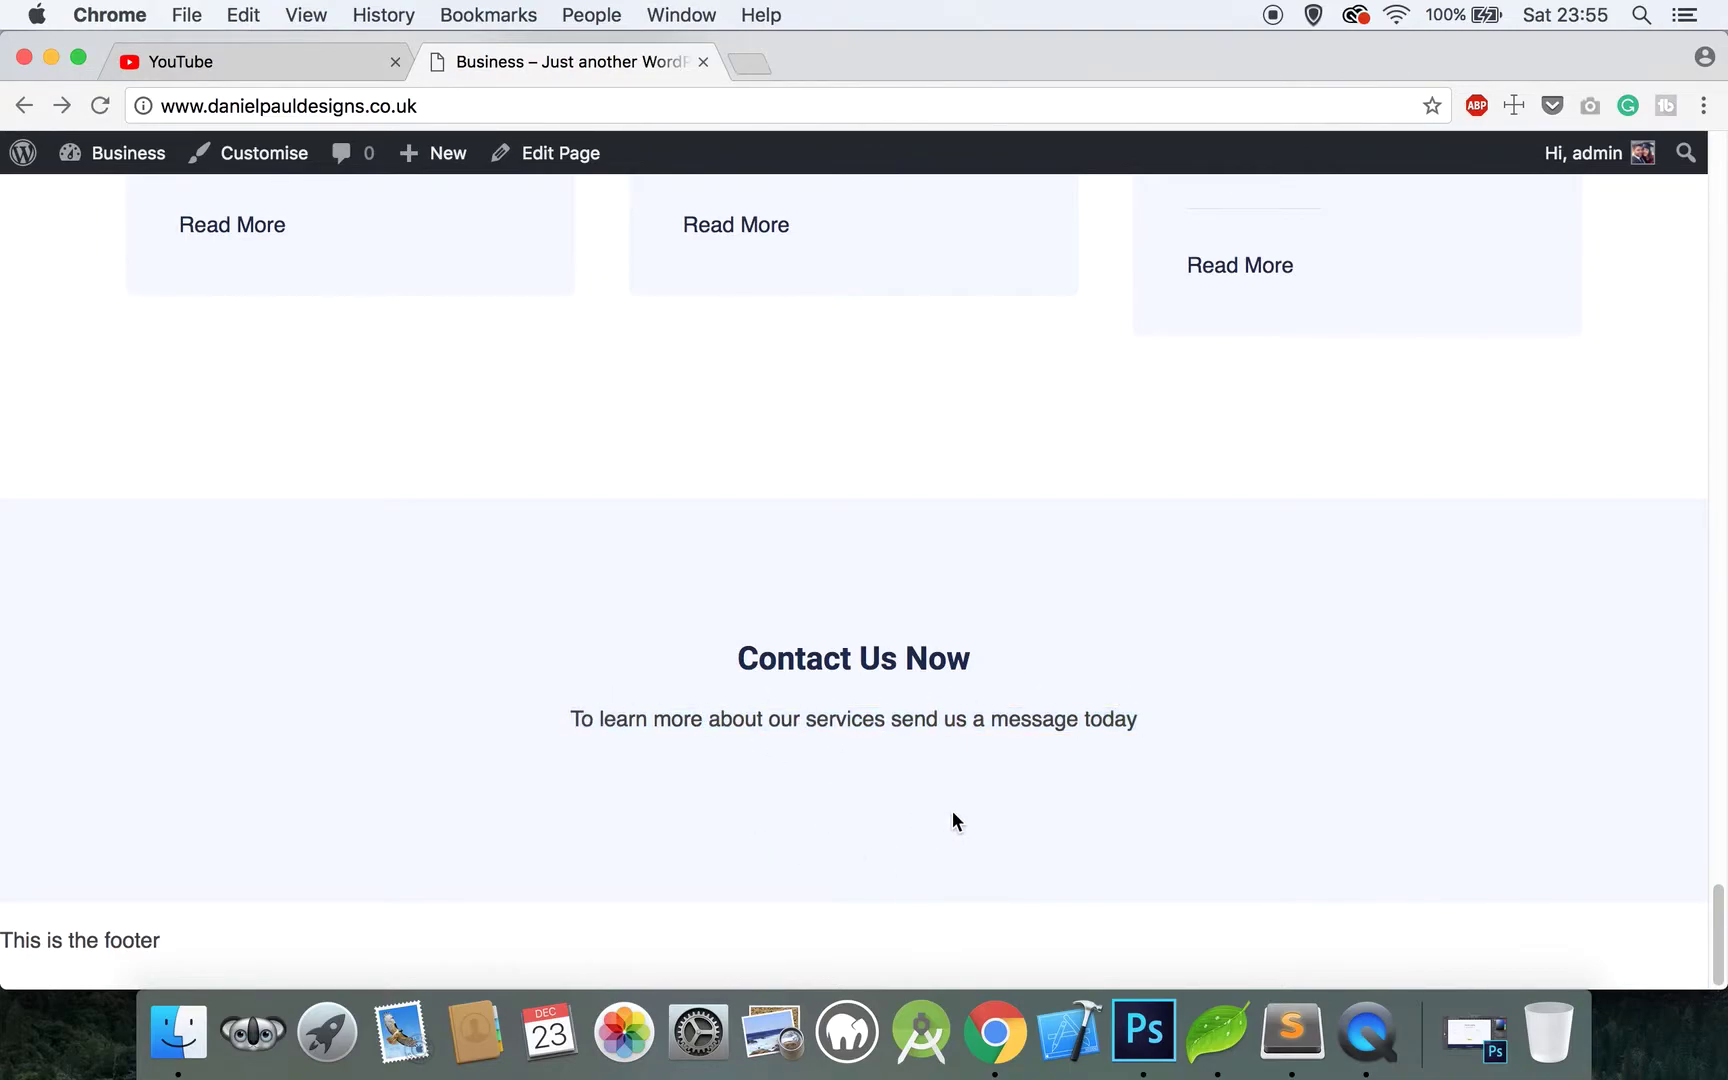
click(1135, 1045)
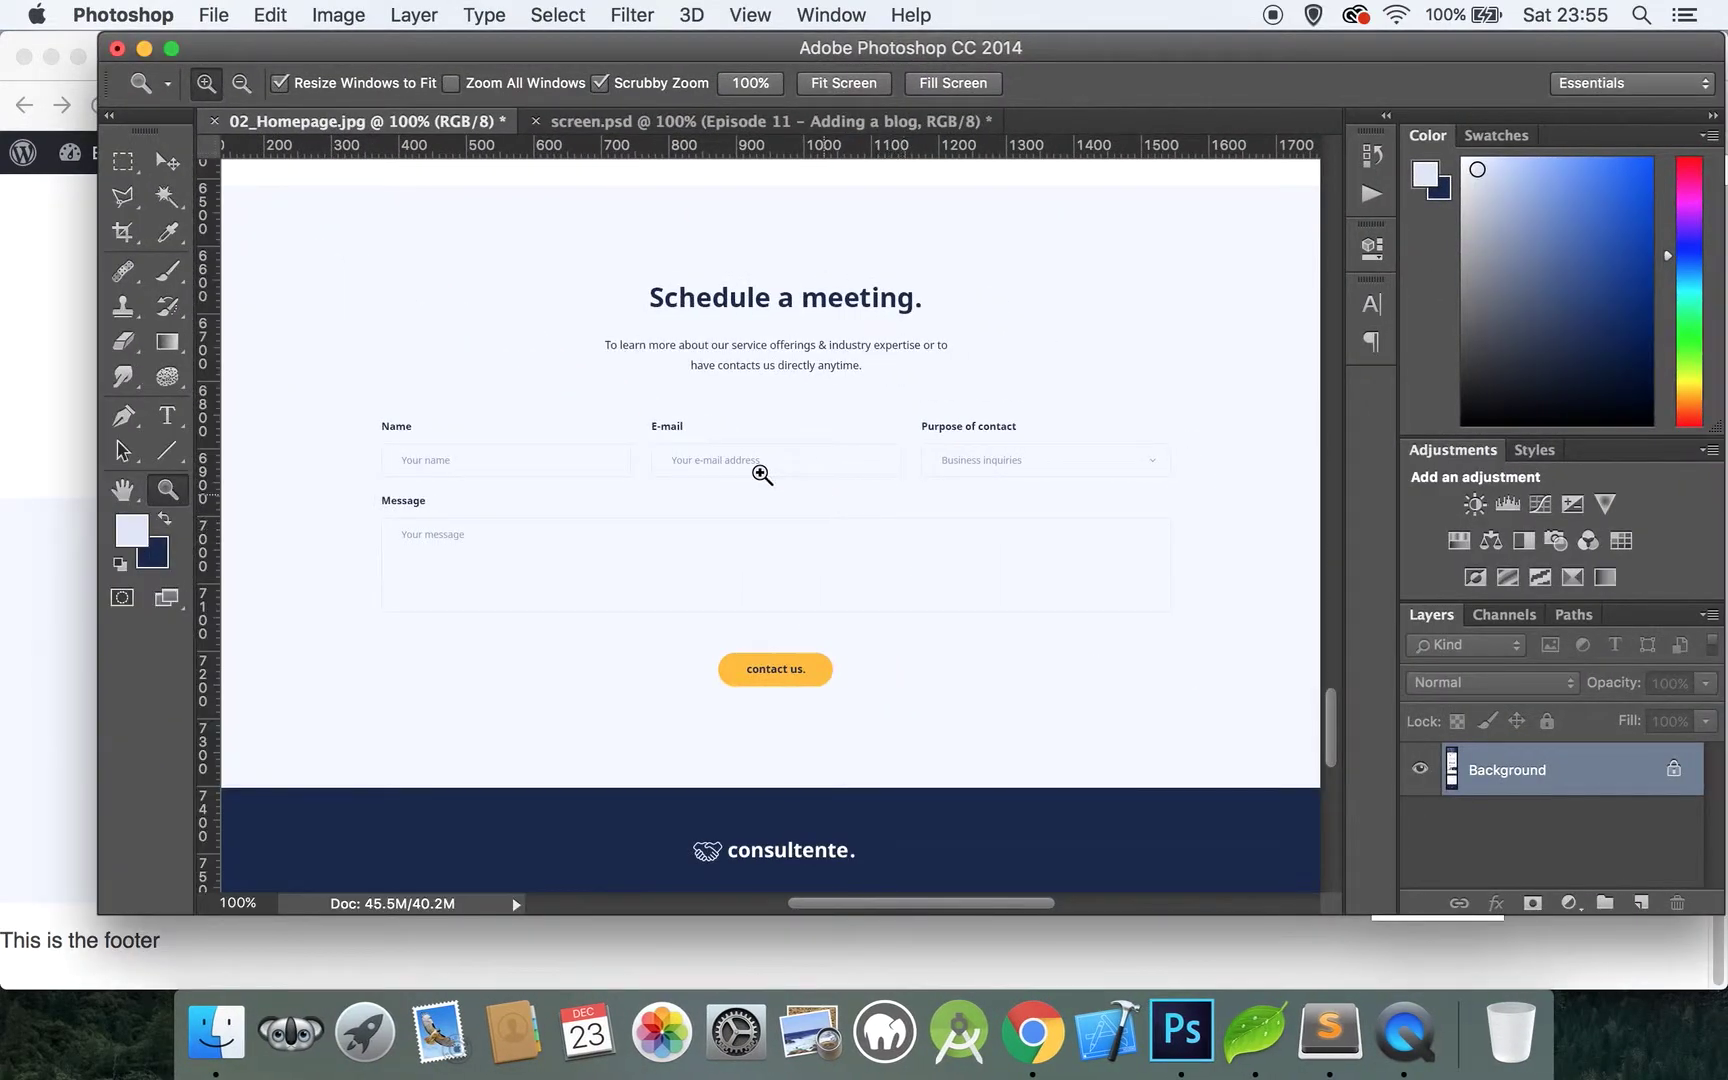
Switch to Chrome and search the web for "contact form 7" in a new tab
click(26, 472)
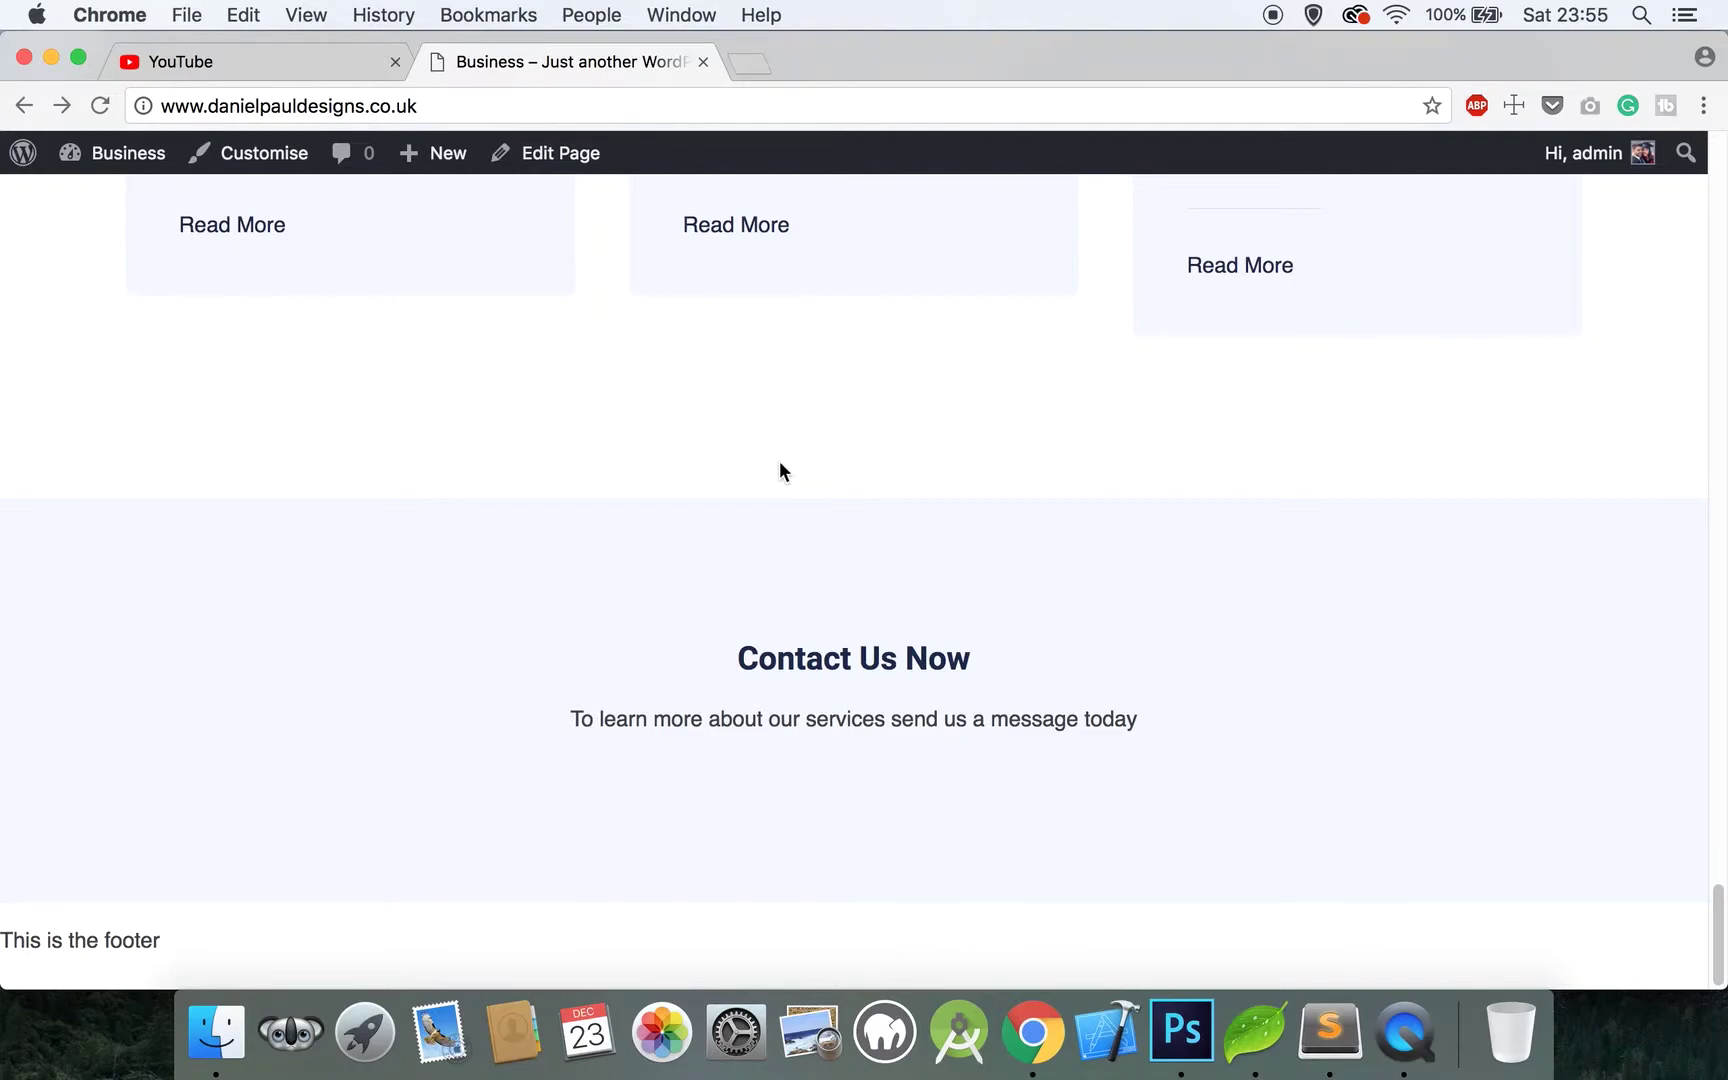
click(748, 68)
text(contact form 7)
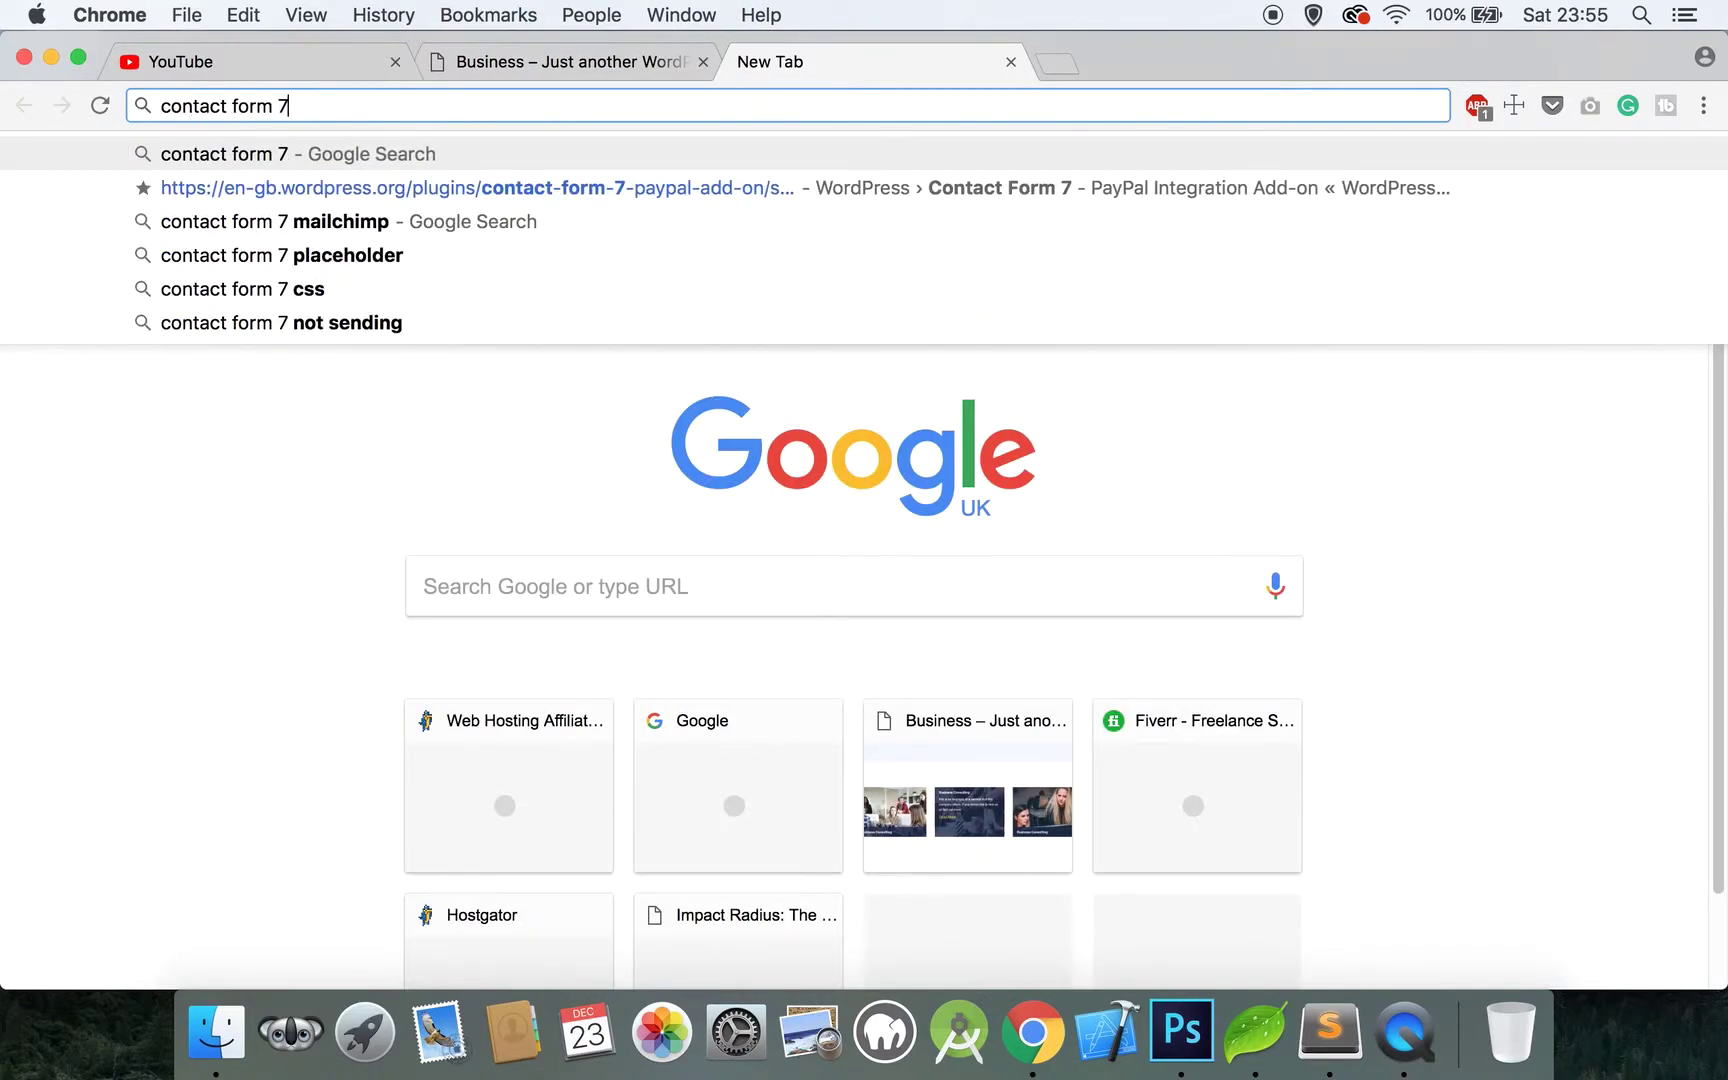
key(Return)
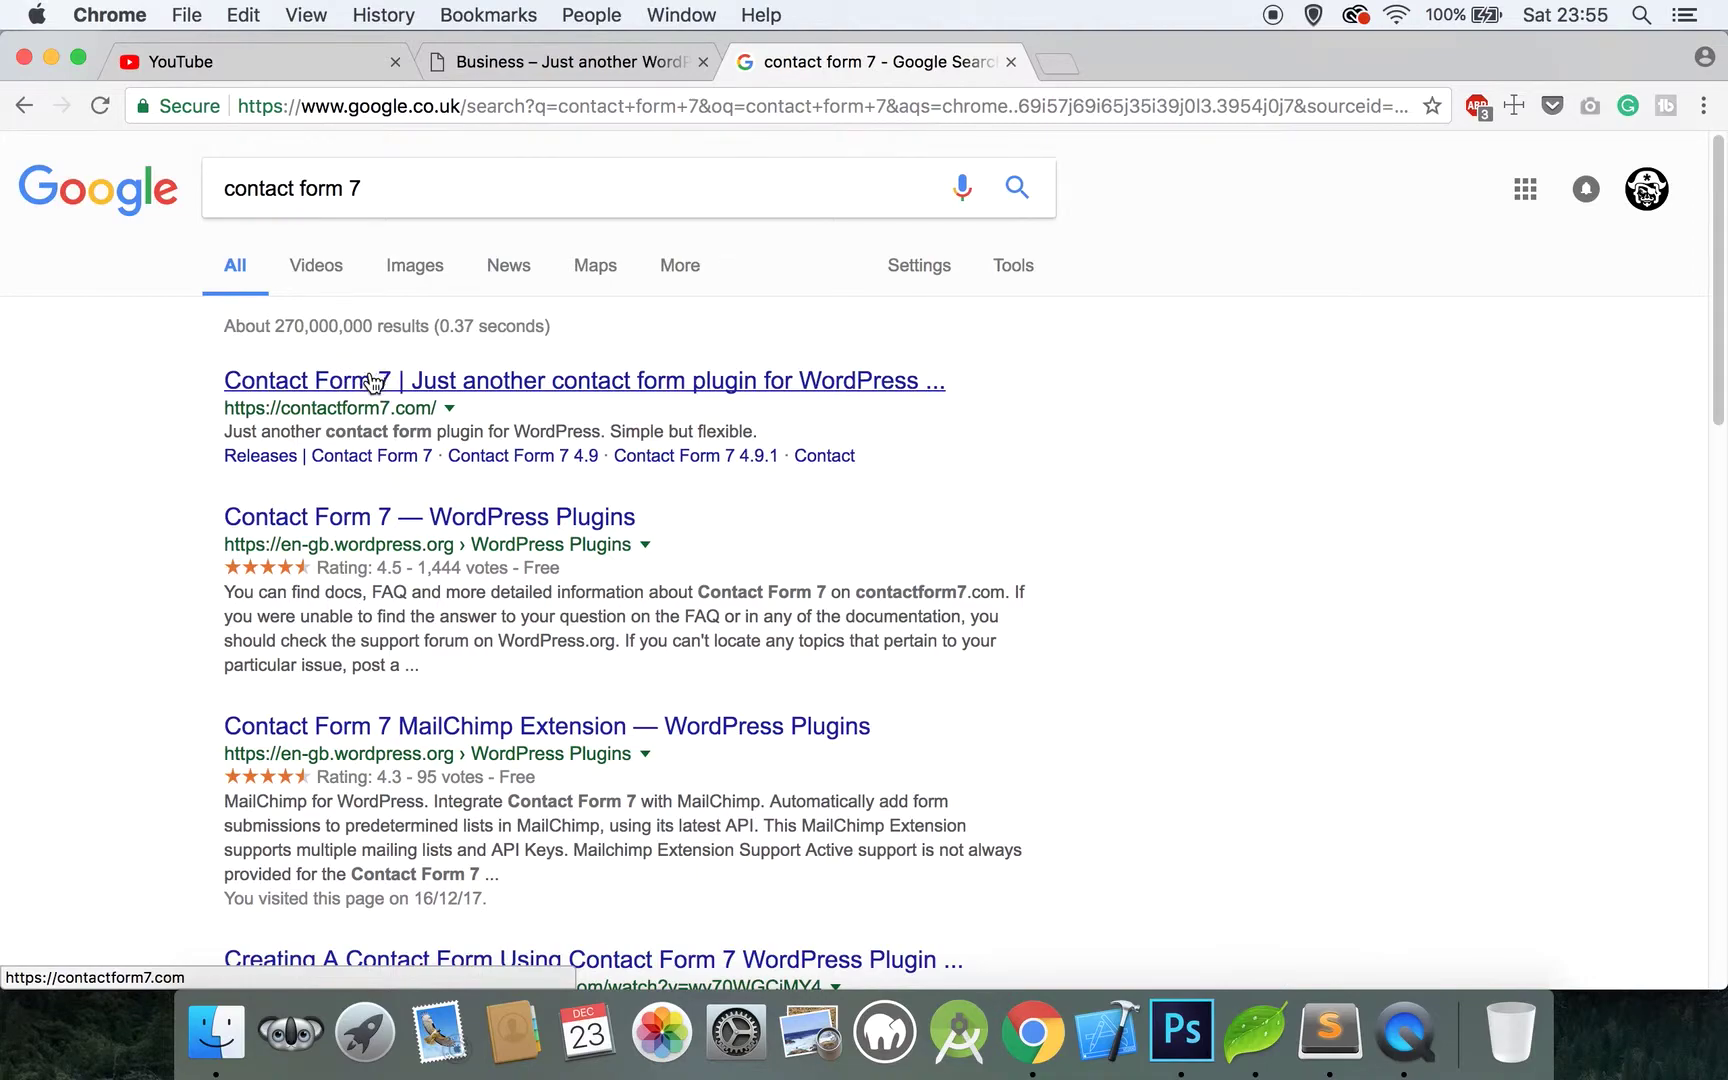
Download the Contact Form 7 plugin from its WordPress.org plugin page
click(466, 522)
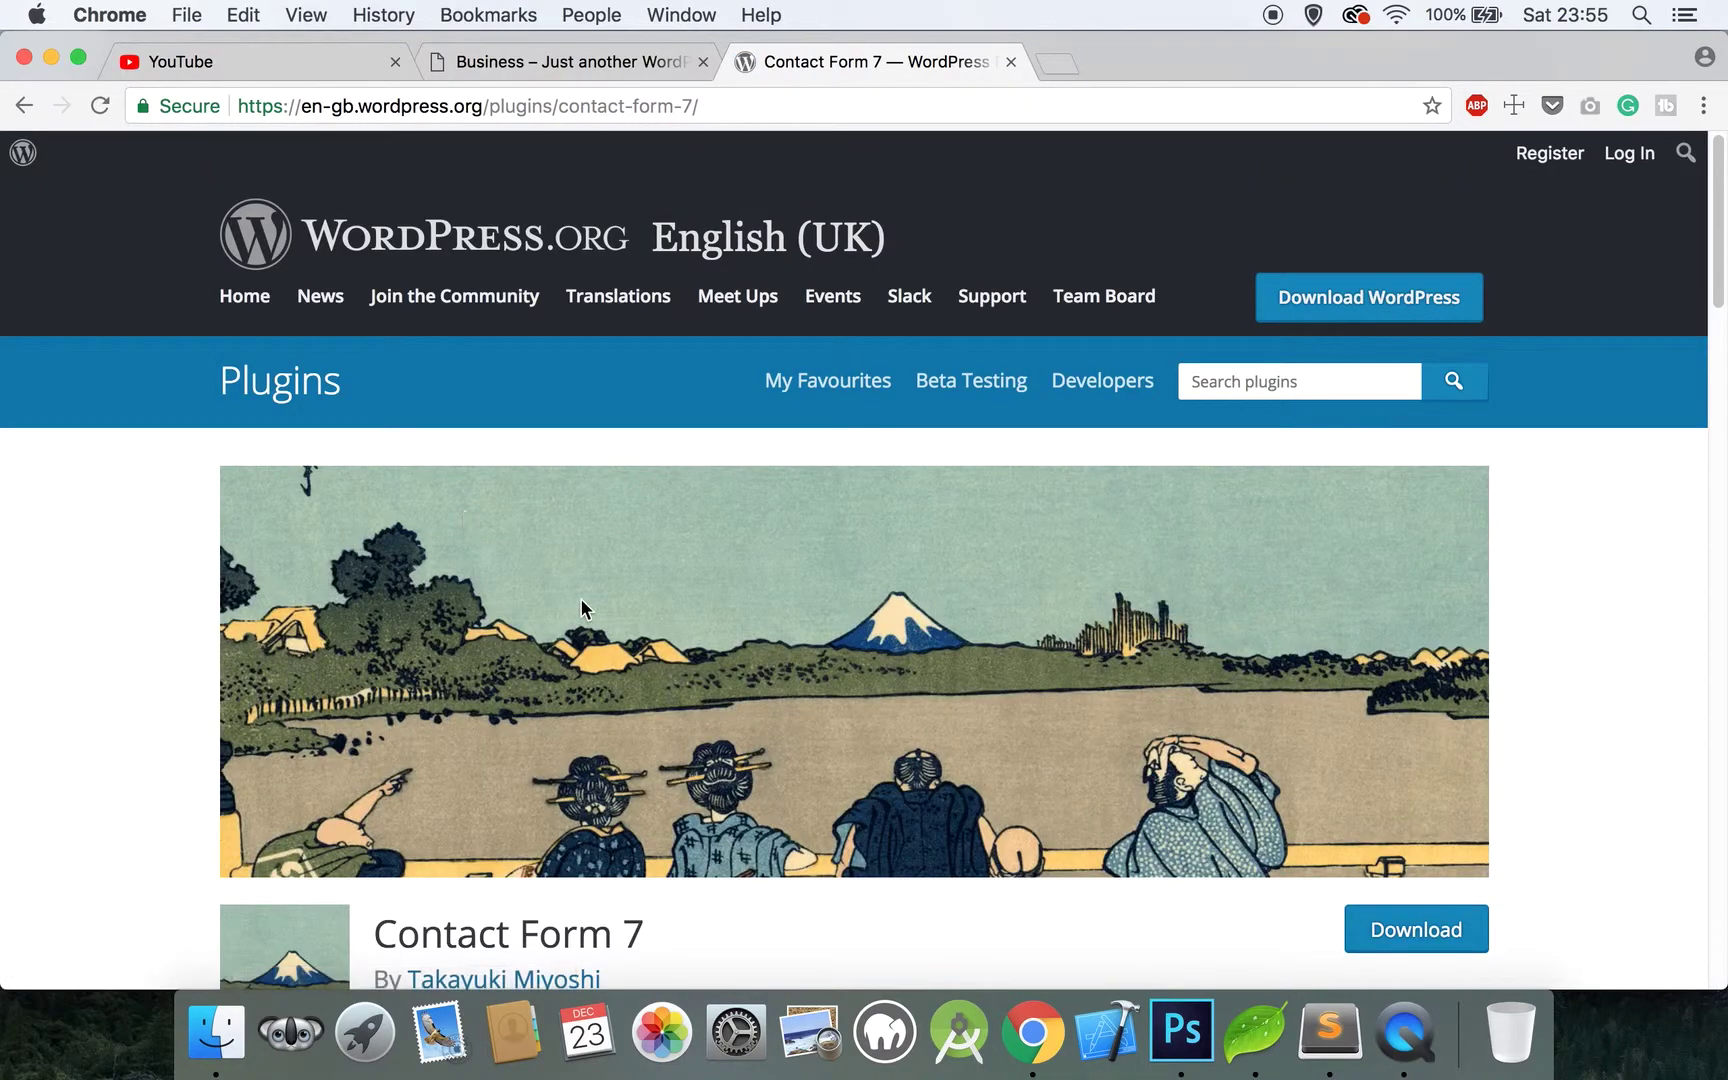
scroll(583, 607, down, 3)
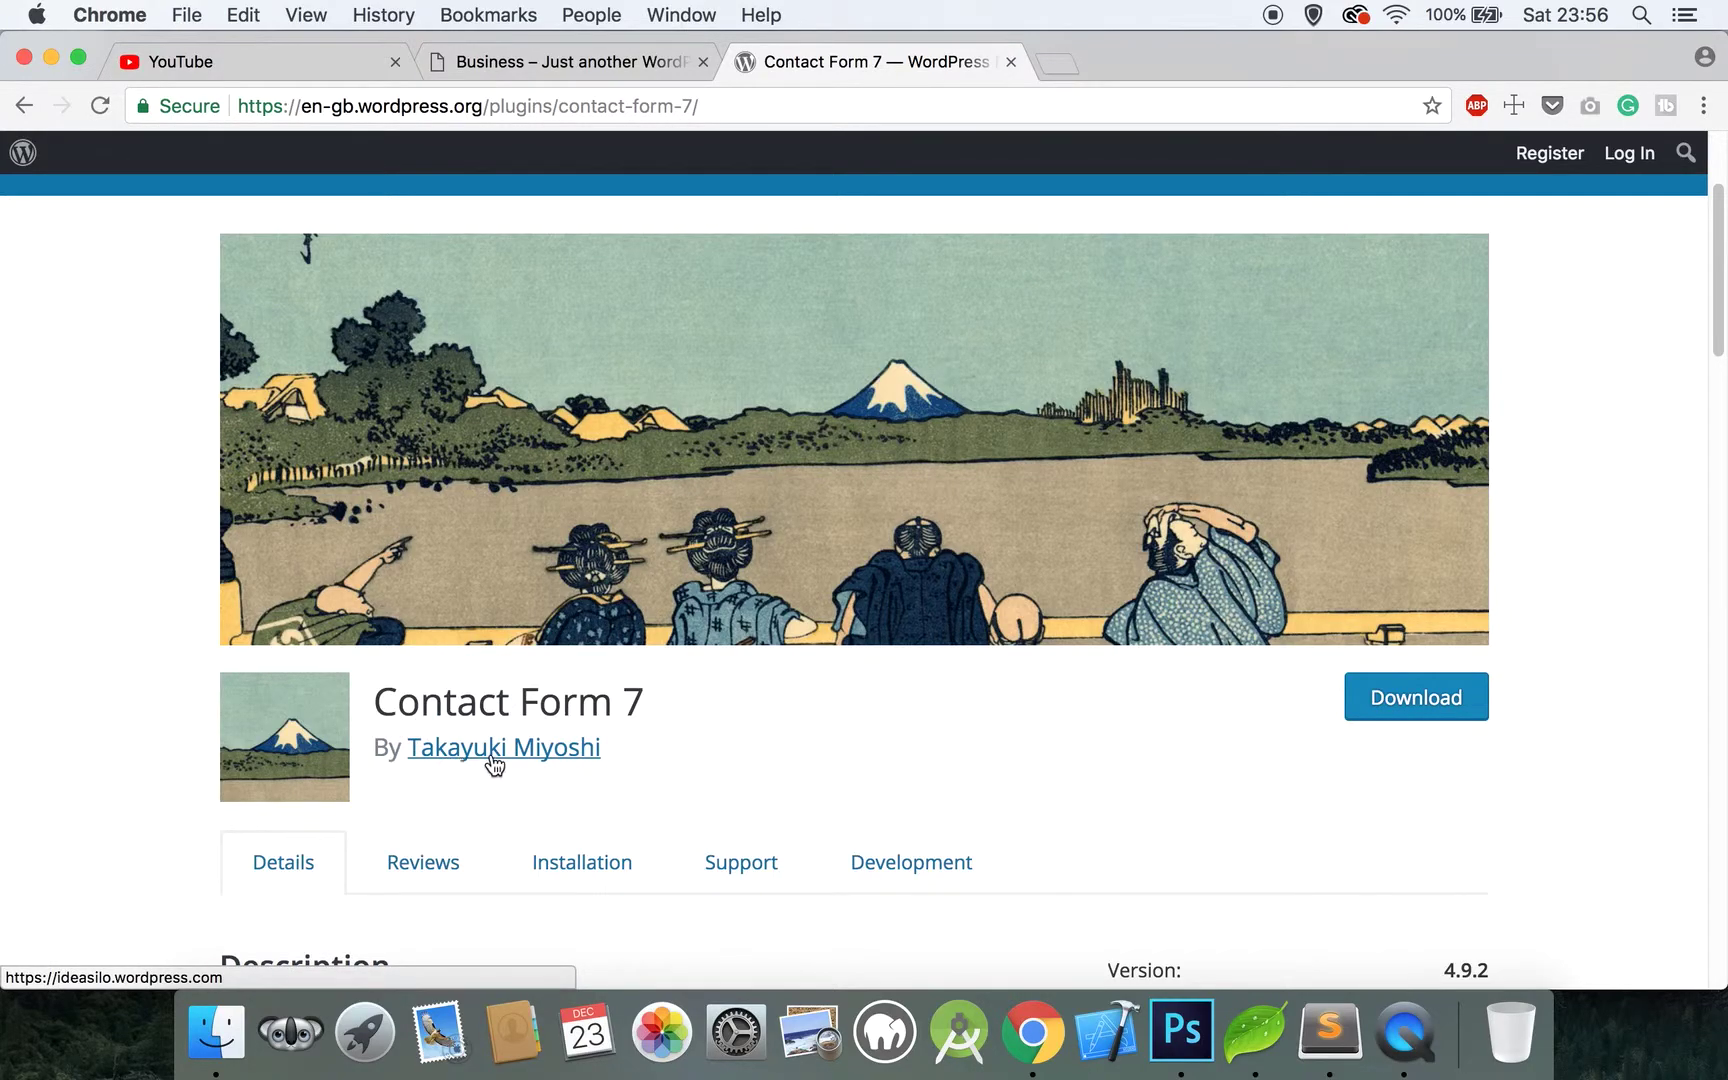
scroll(821, 752, down, 1)
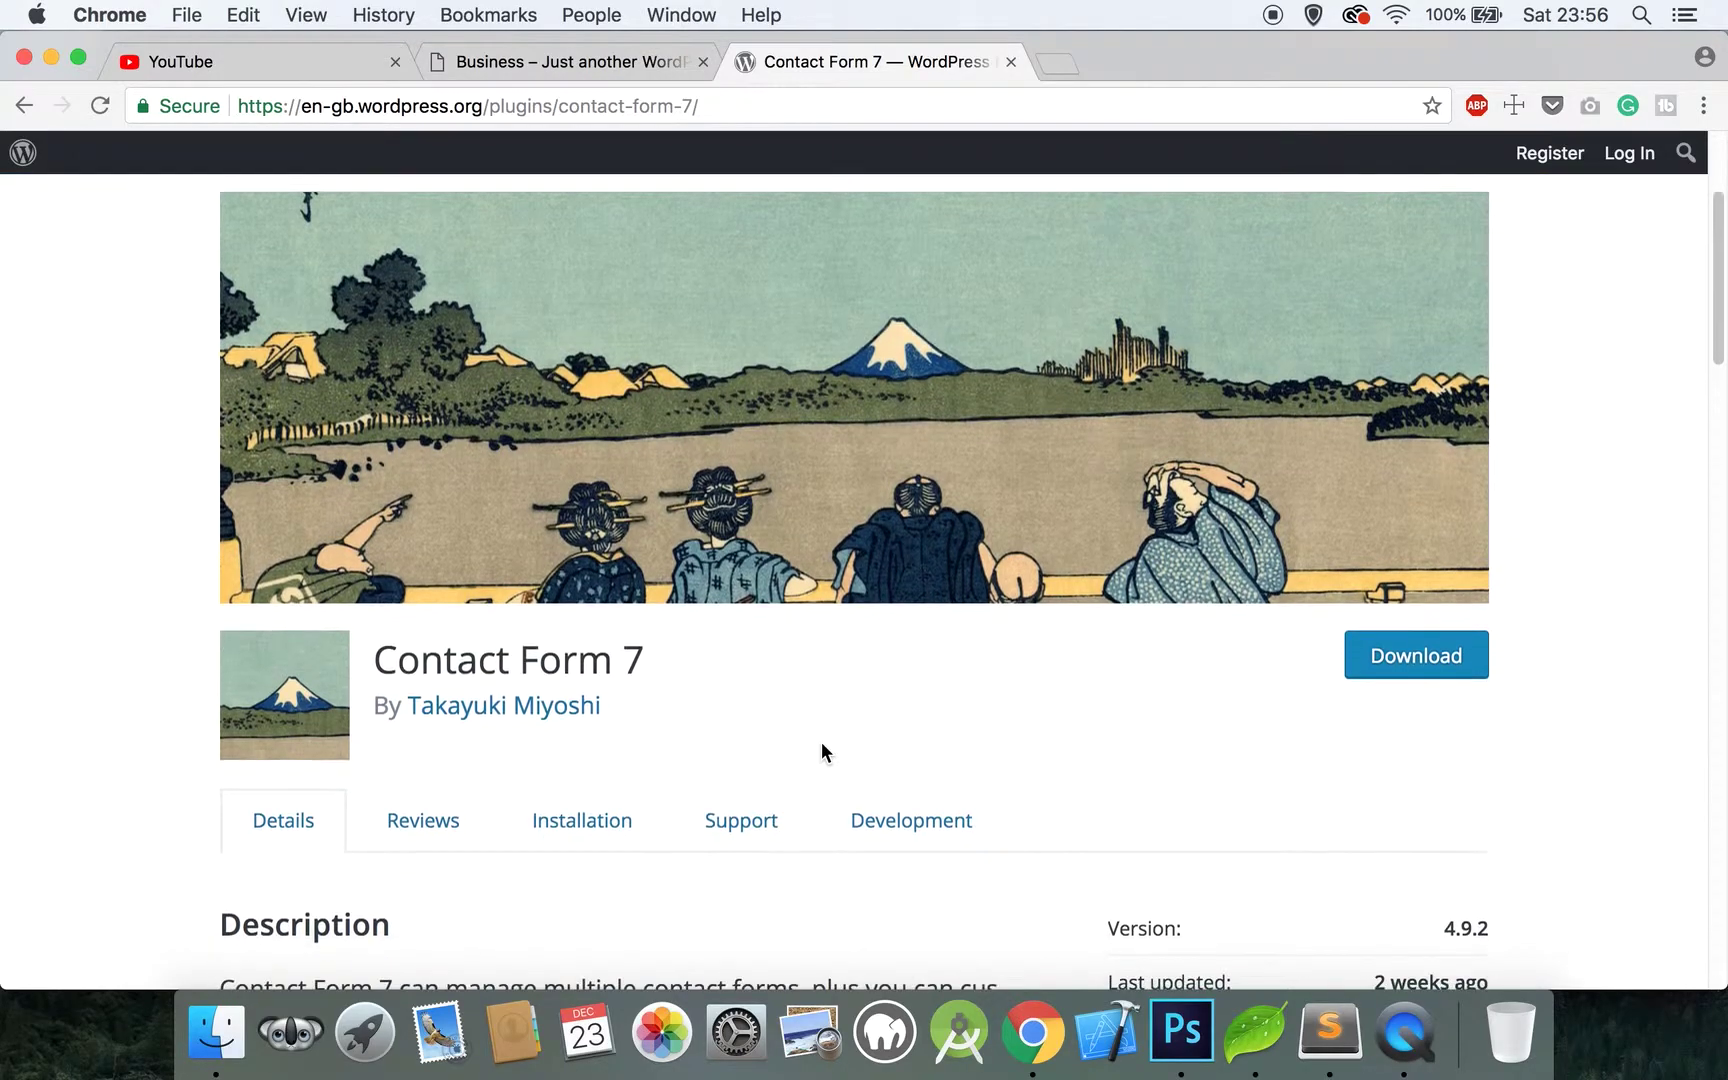
click(1425, 646)
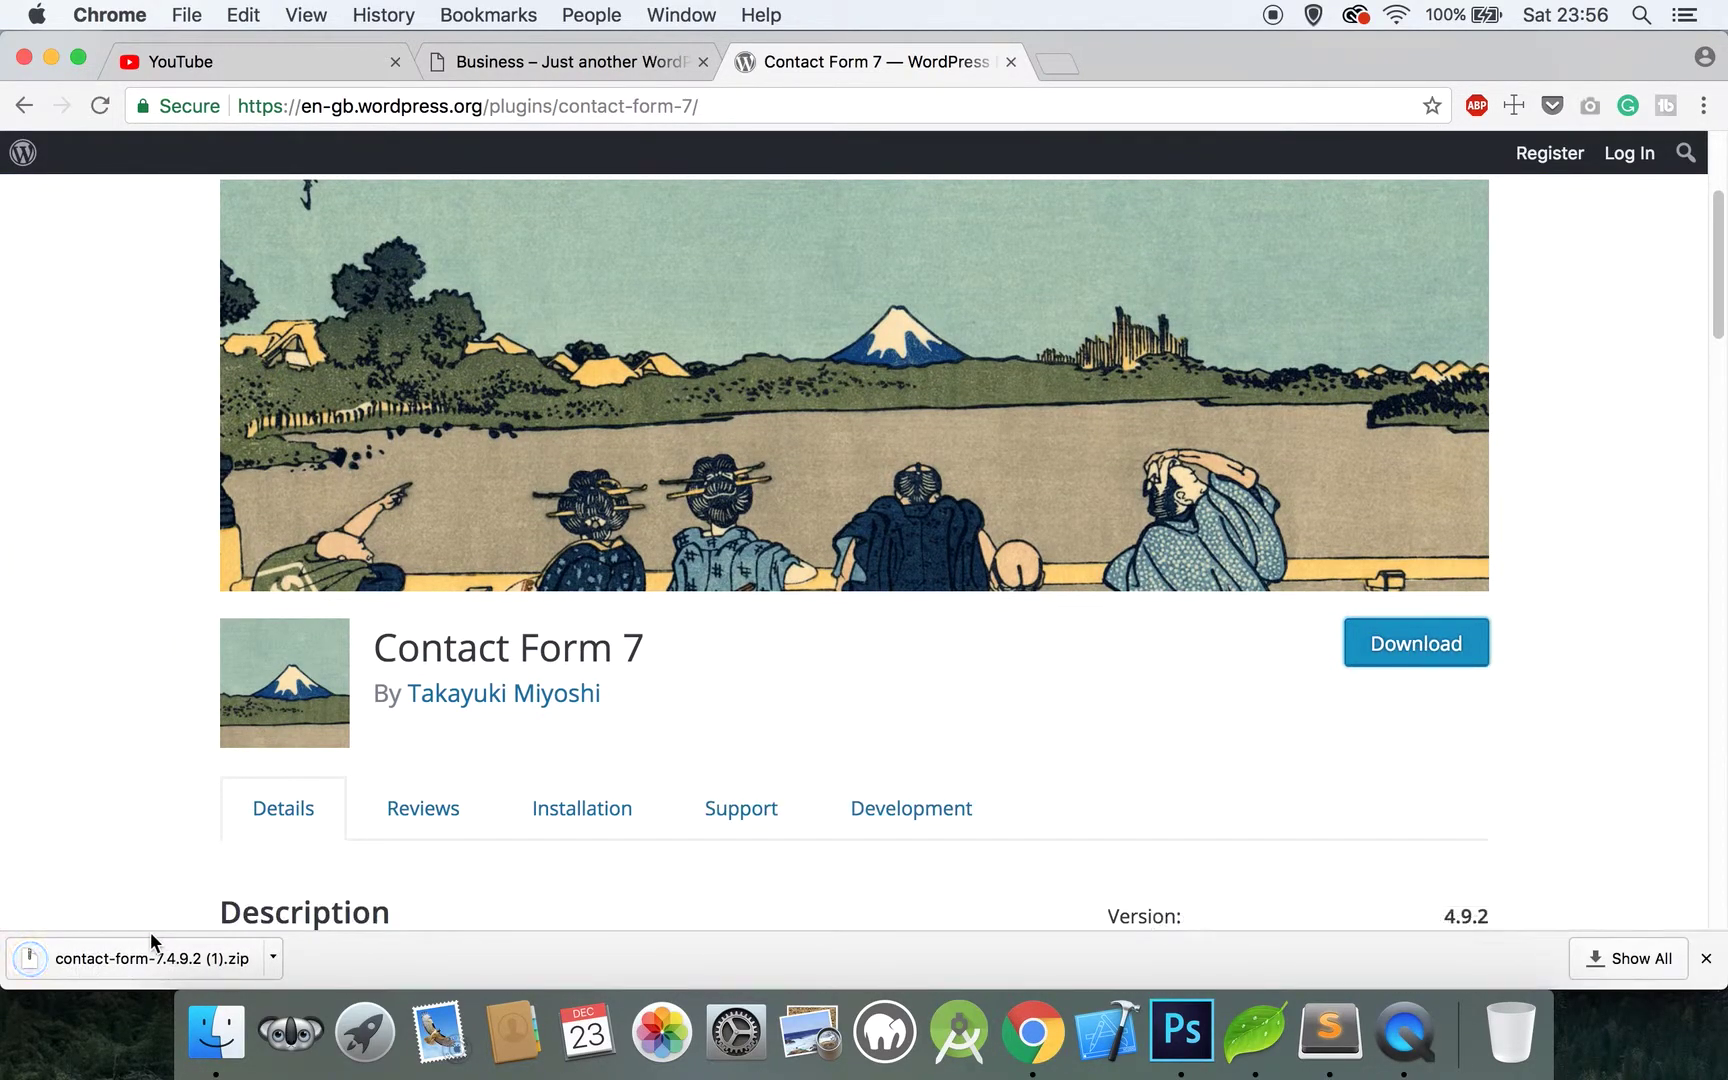
Go to the site's WordPress dashboard and open the upload form for adding a new plugin
click(639, 66)
mouse_move(143, 155)
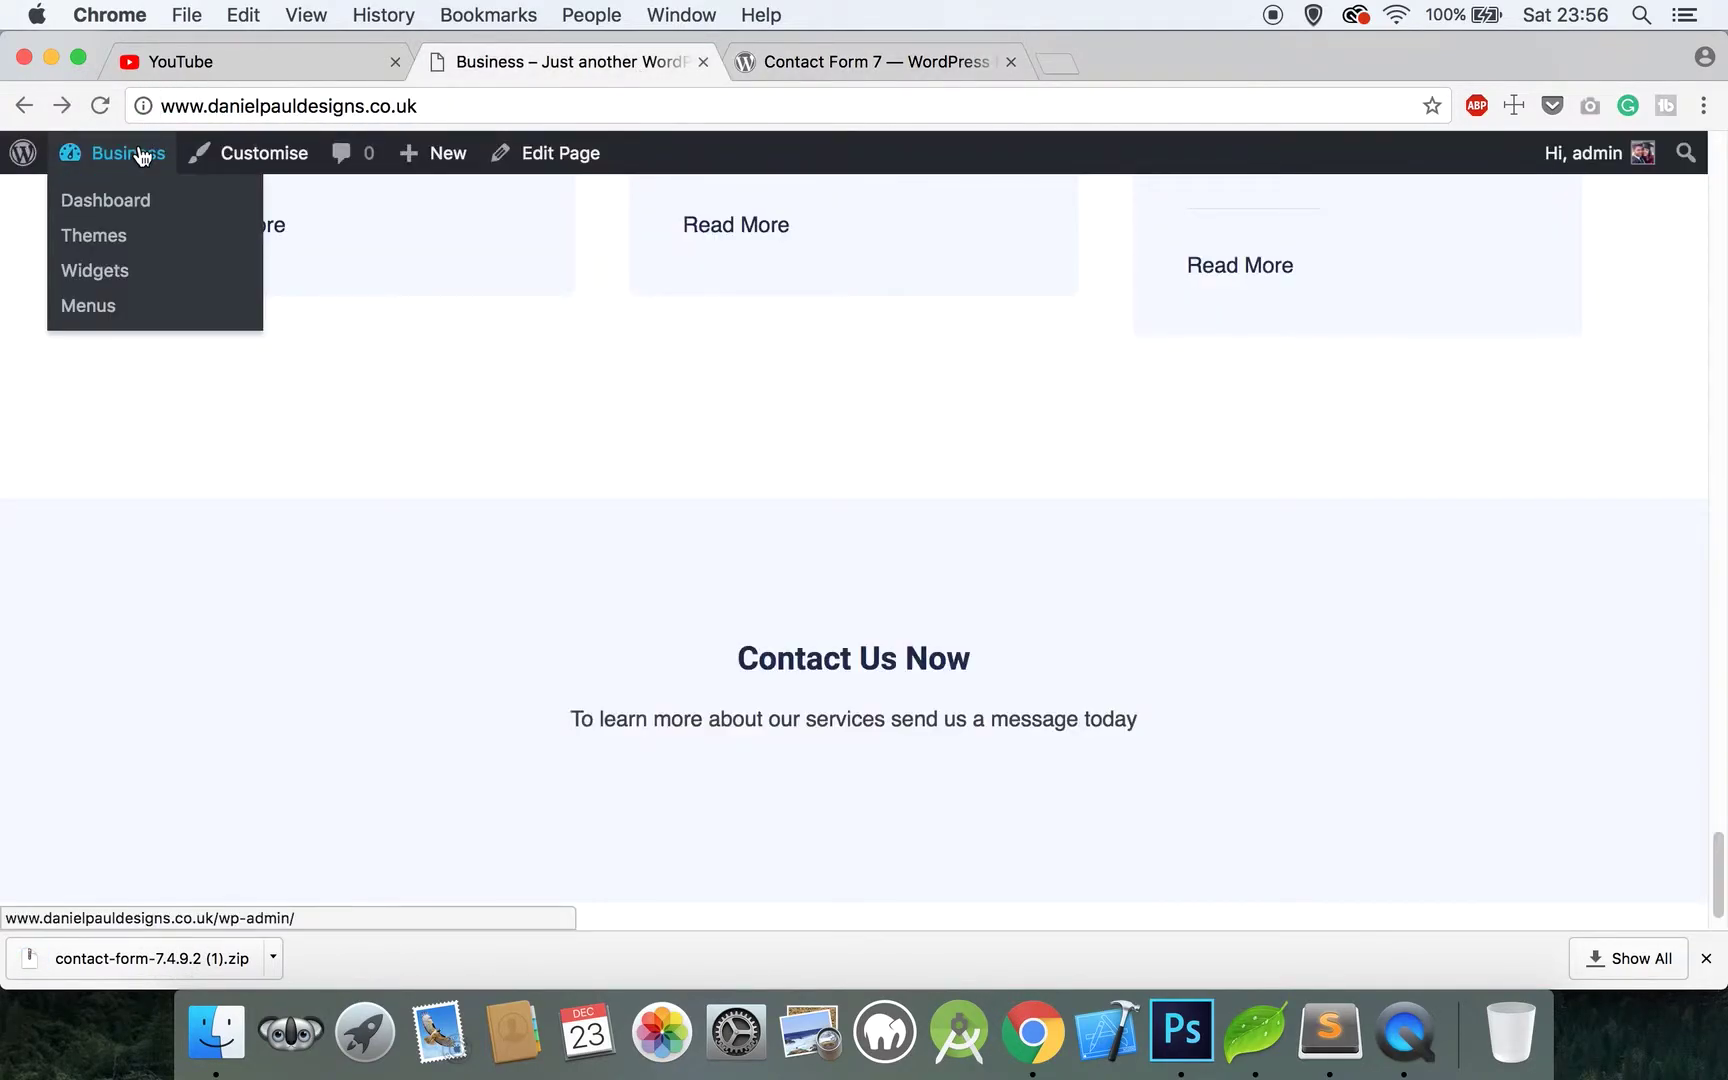
click(130, 200)
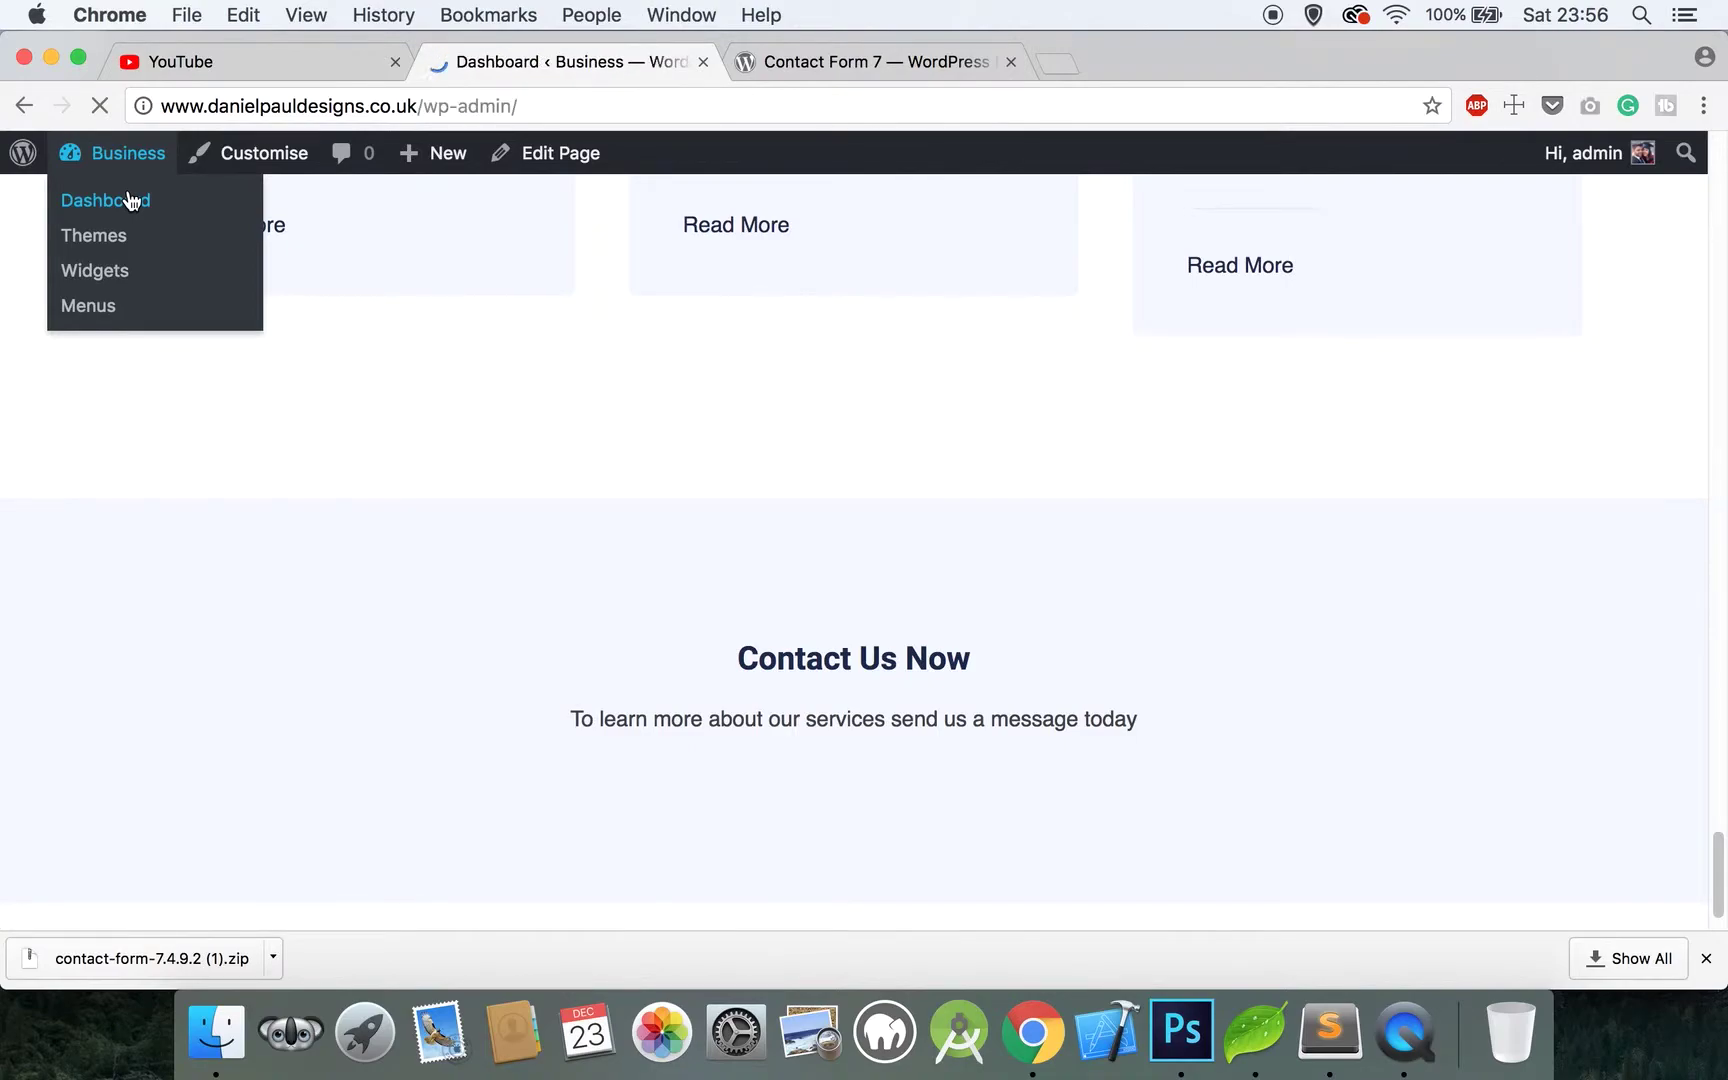
mouse_move(138, 618)
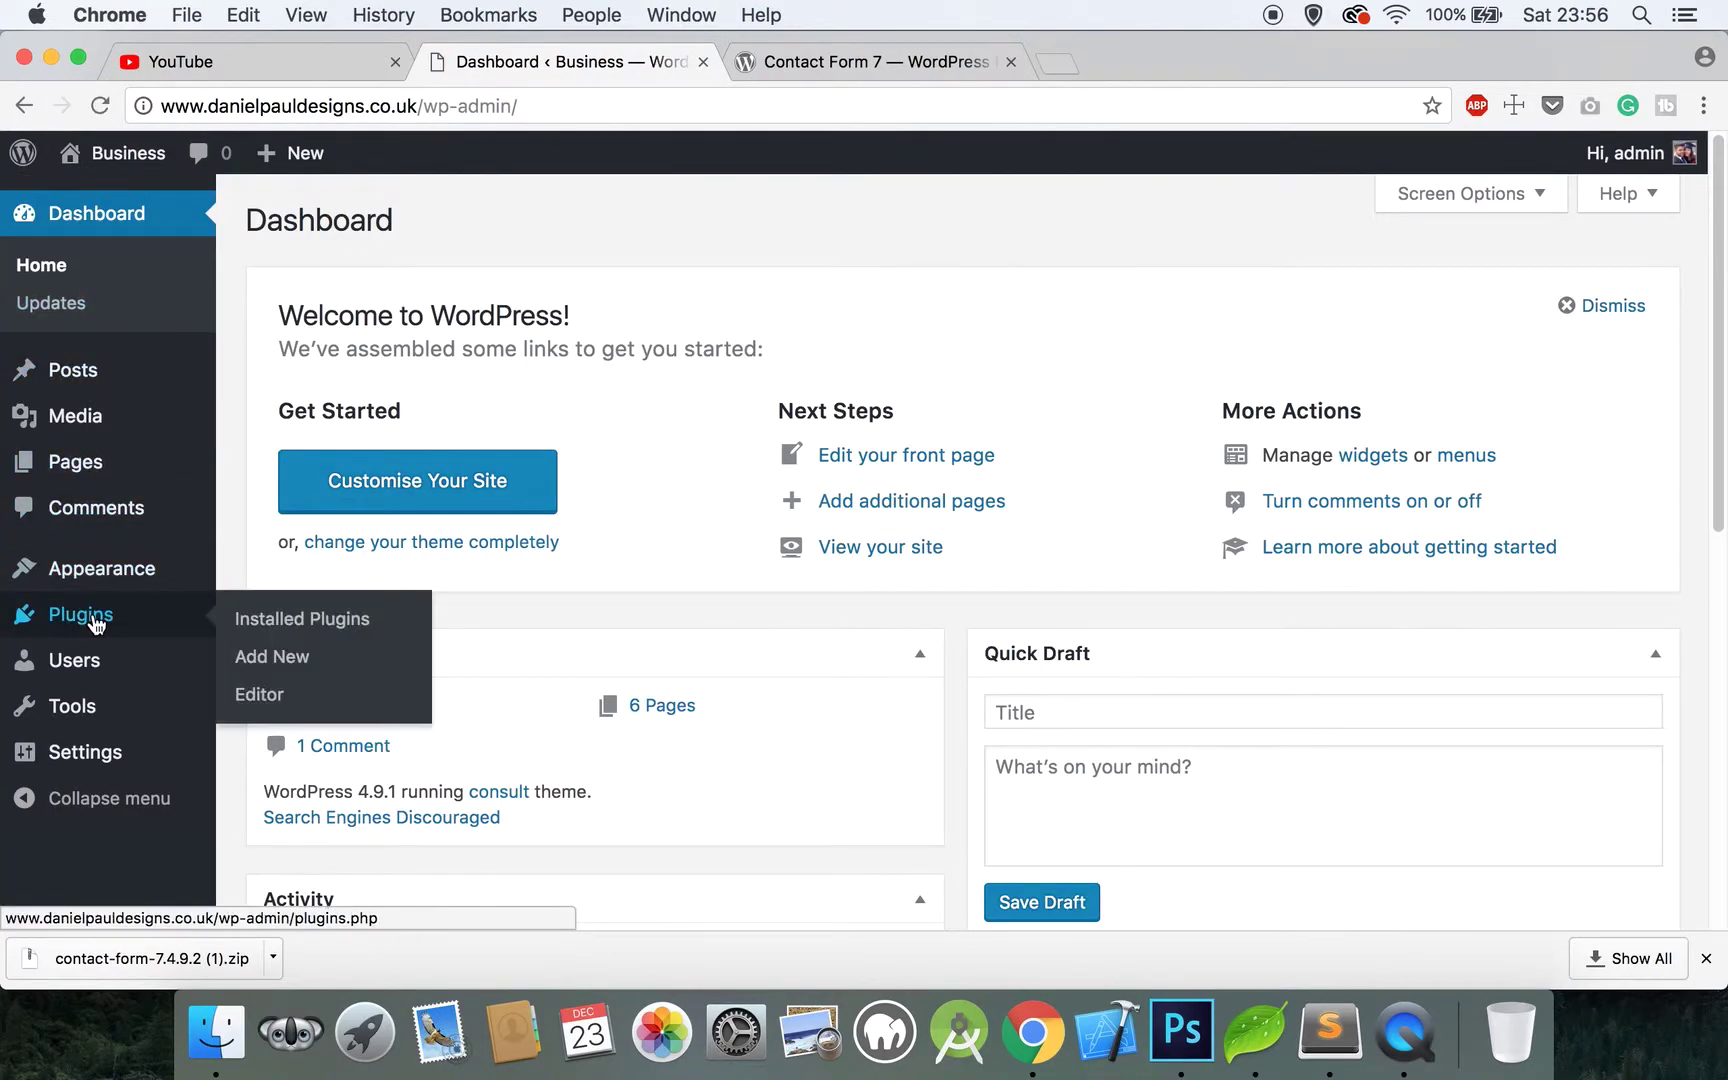
click(255, 658)
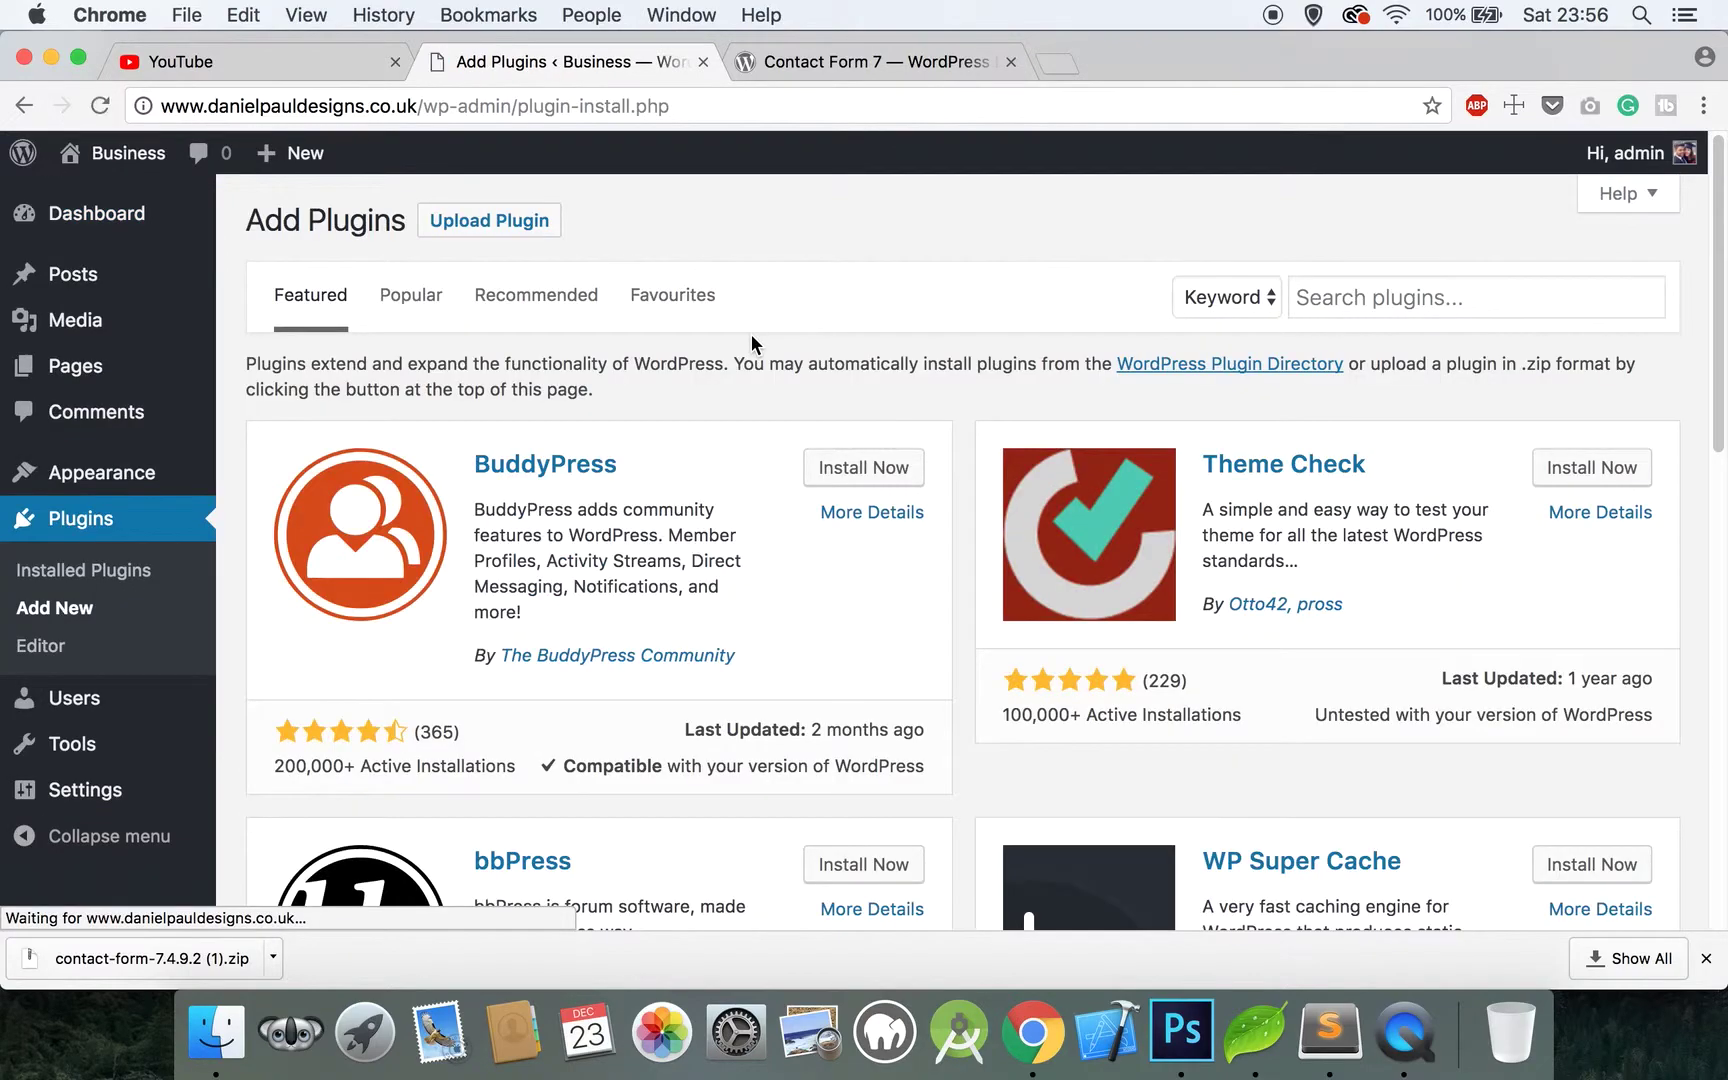
click(533, 230)
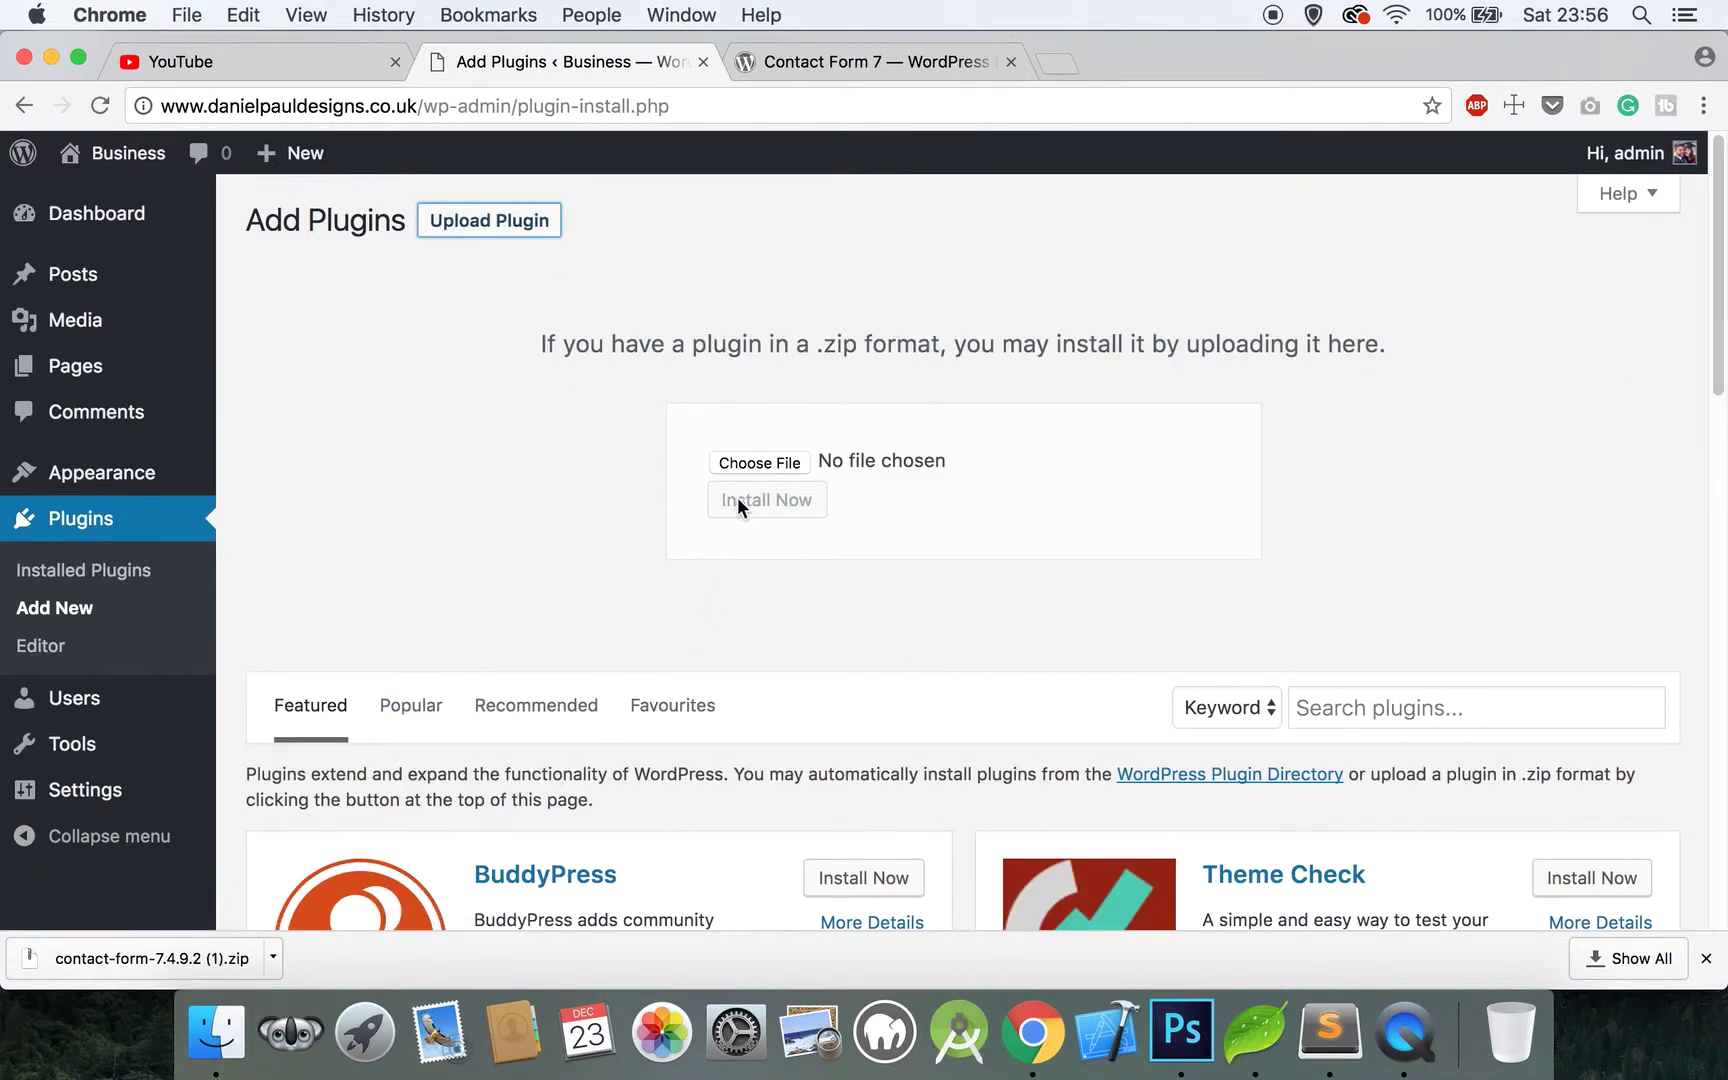
Install the plugin from contact-form-7.4.9.2 (1).zip and activate it
drag(188, 975, 759, 464)
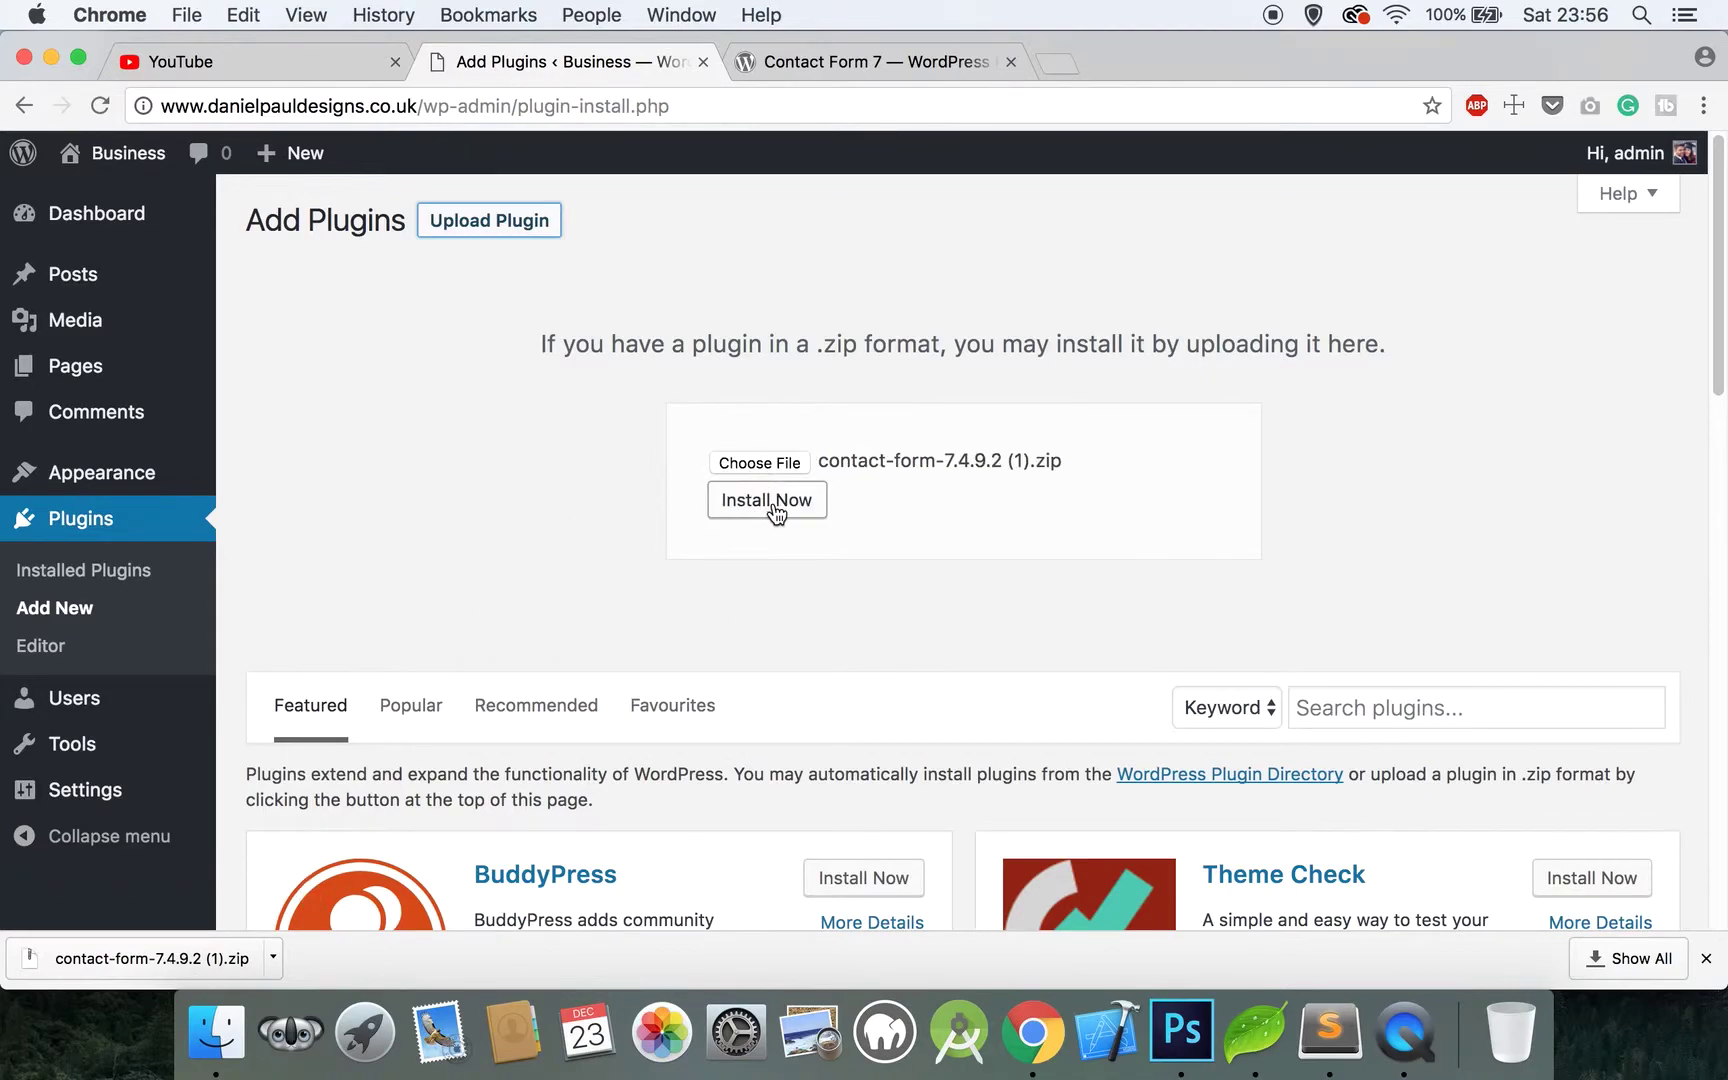
click(776, 507)
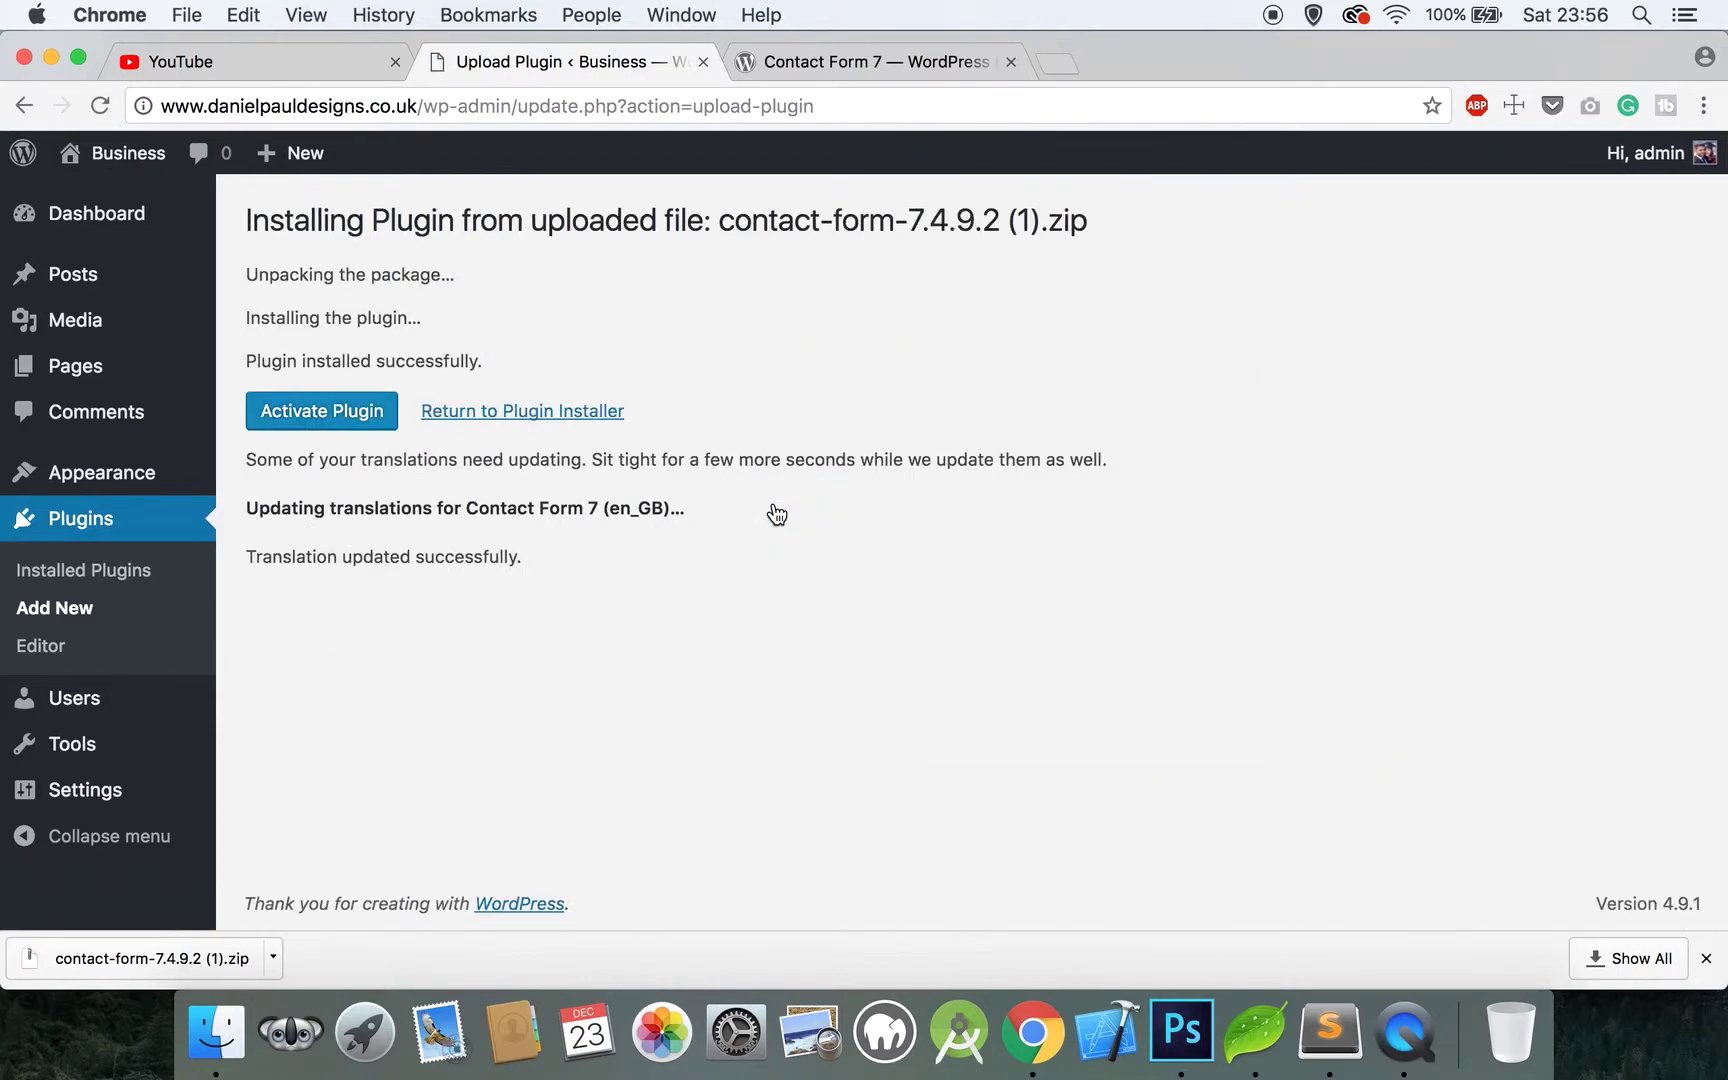
click(378, 414)
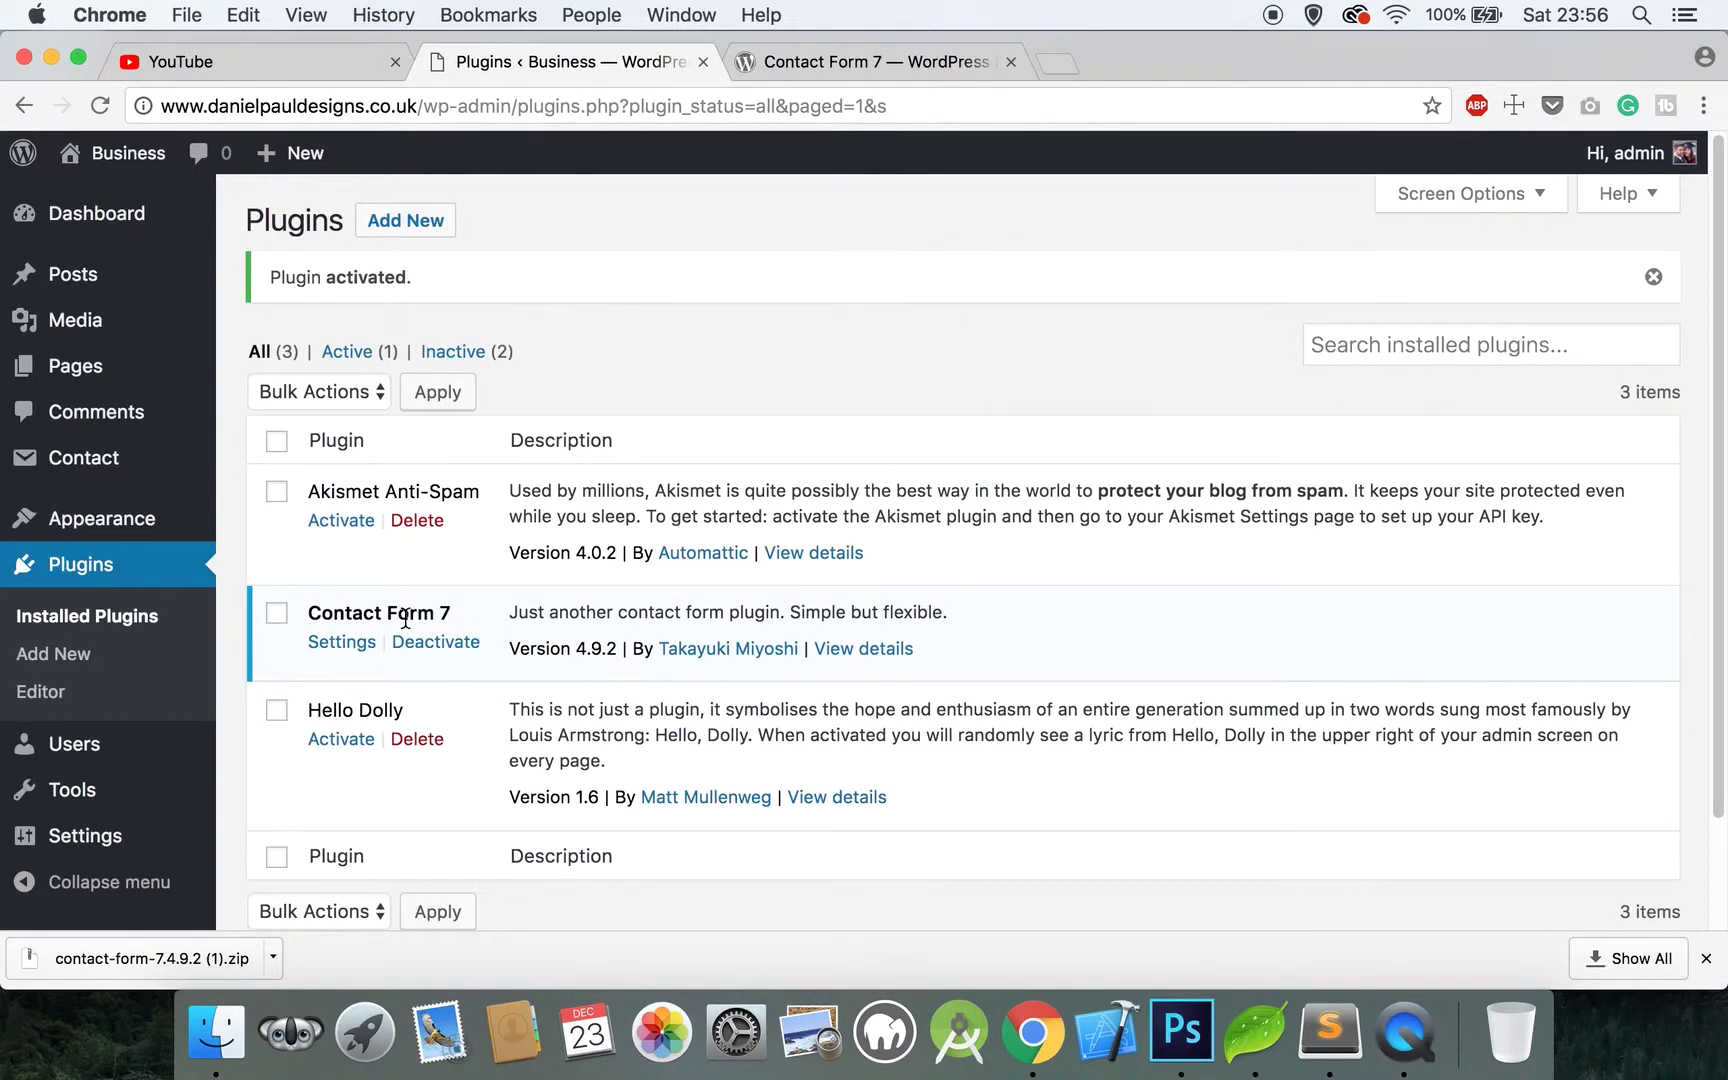
Open the existing "Contact form 1" for editing and shorten its title to "Contact"
mouse_move(137, 459)
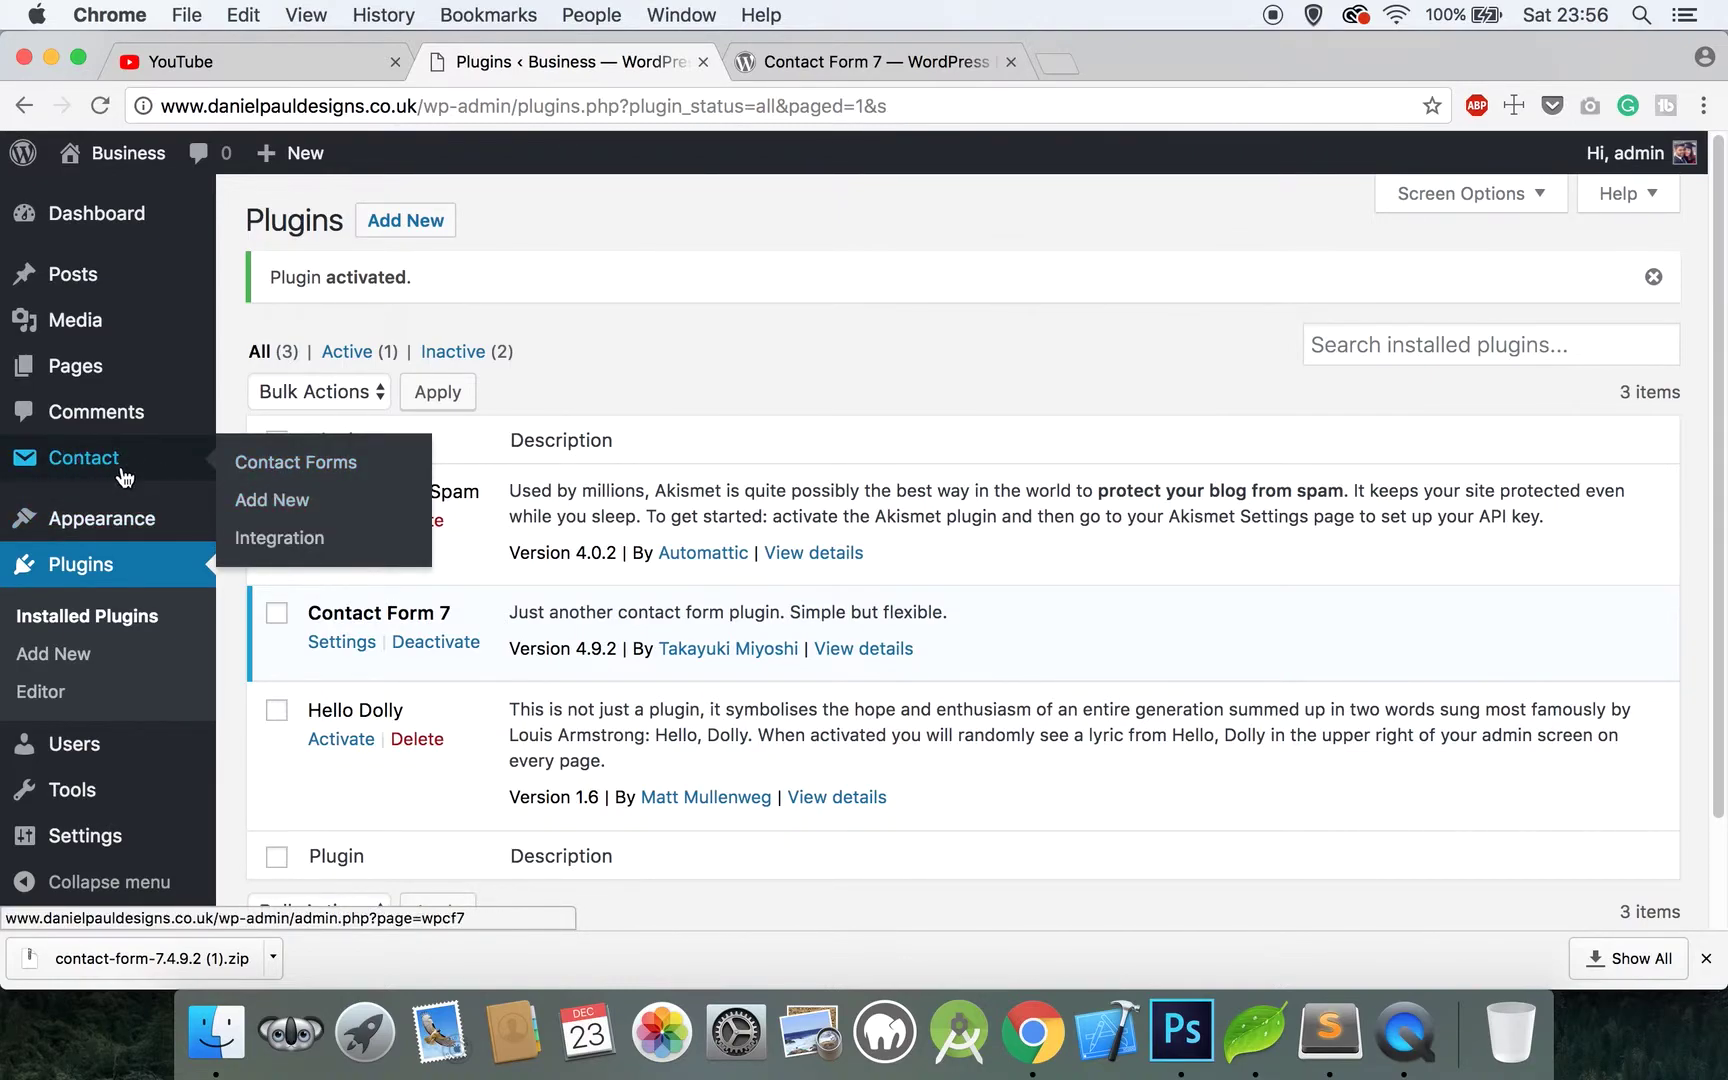
click(284, 480)
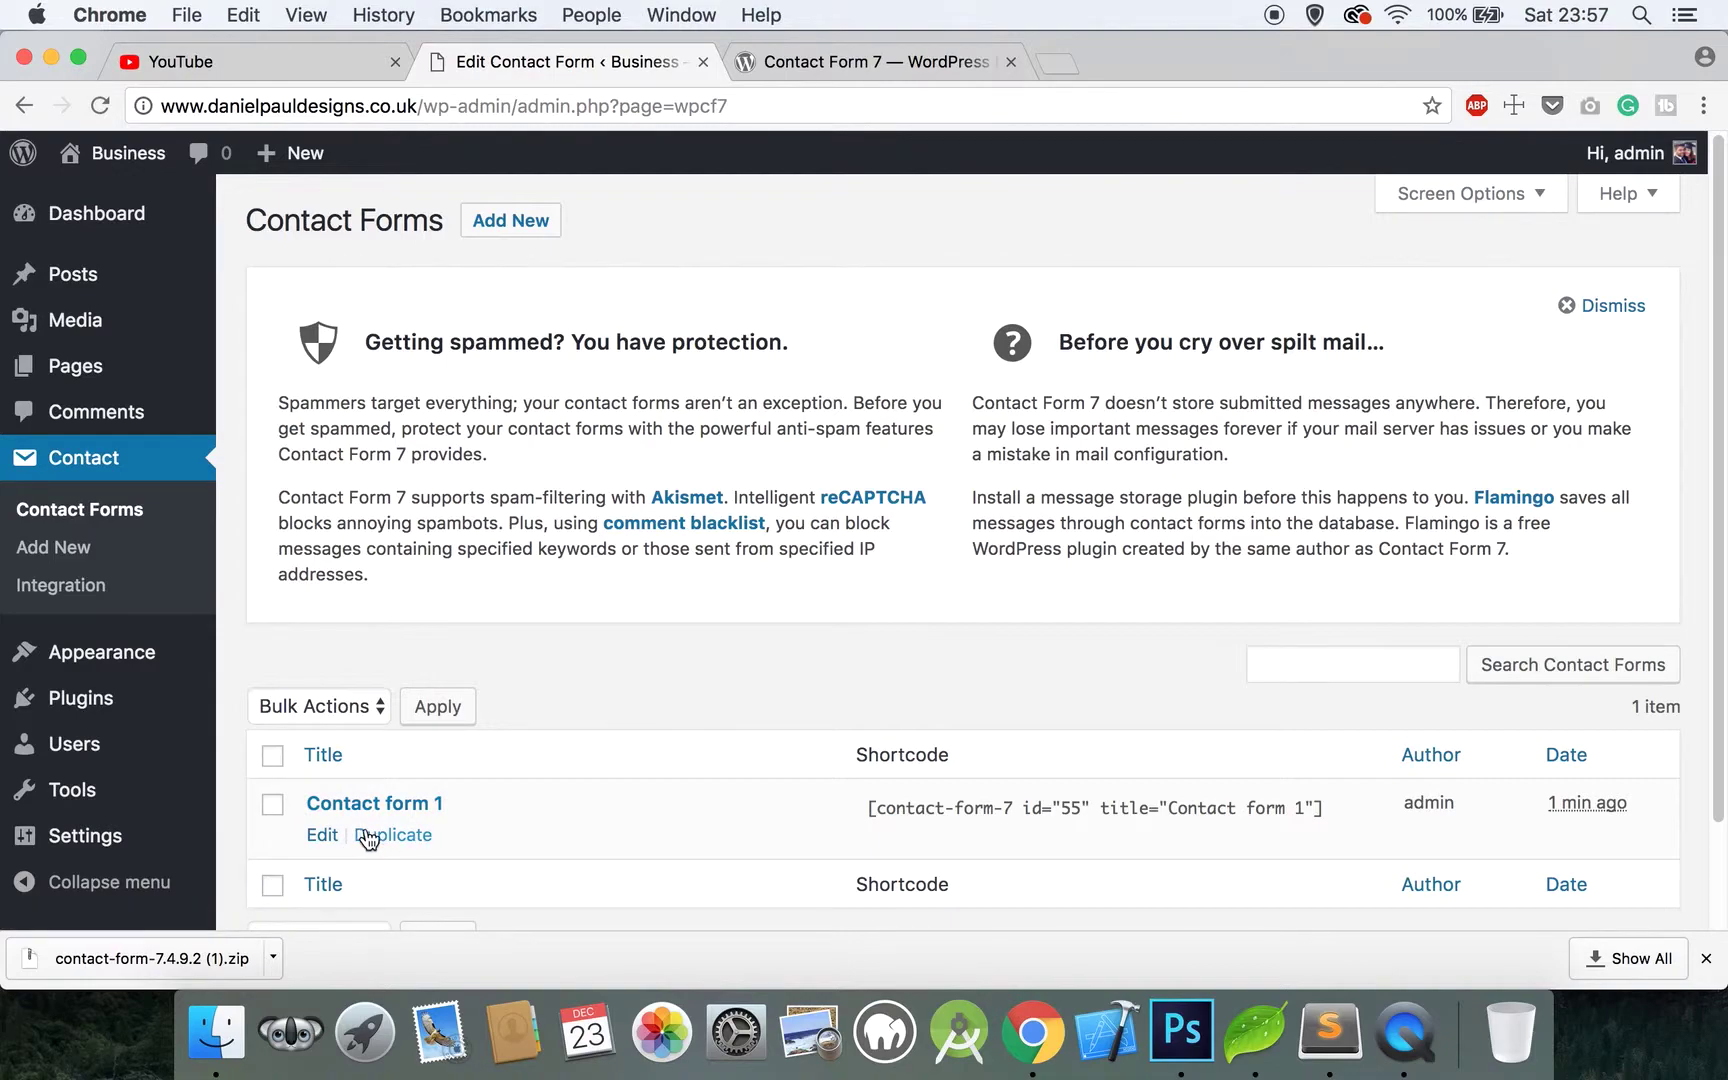
click(324, 836)
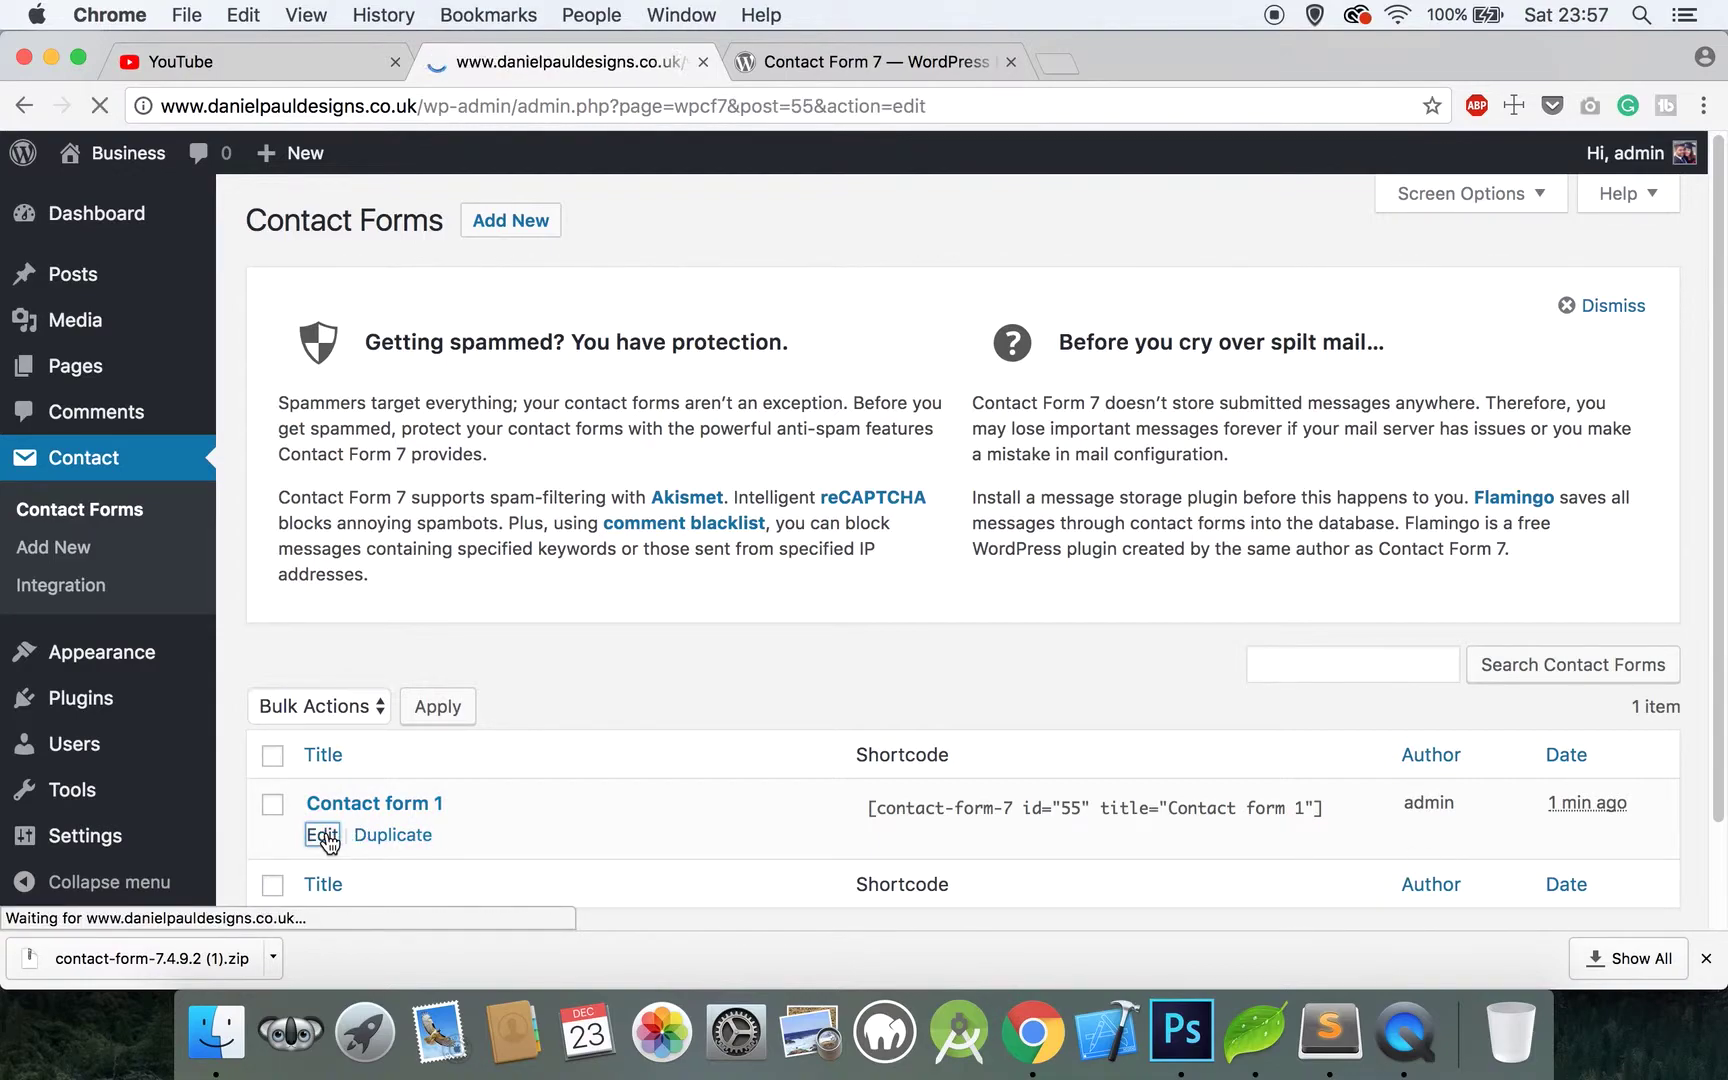
drag(448, 285, 368, 285)
key(BackSpace)
key(BackSpace)
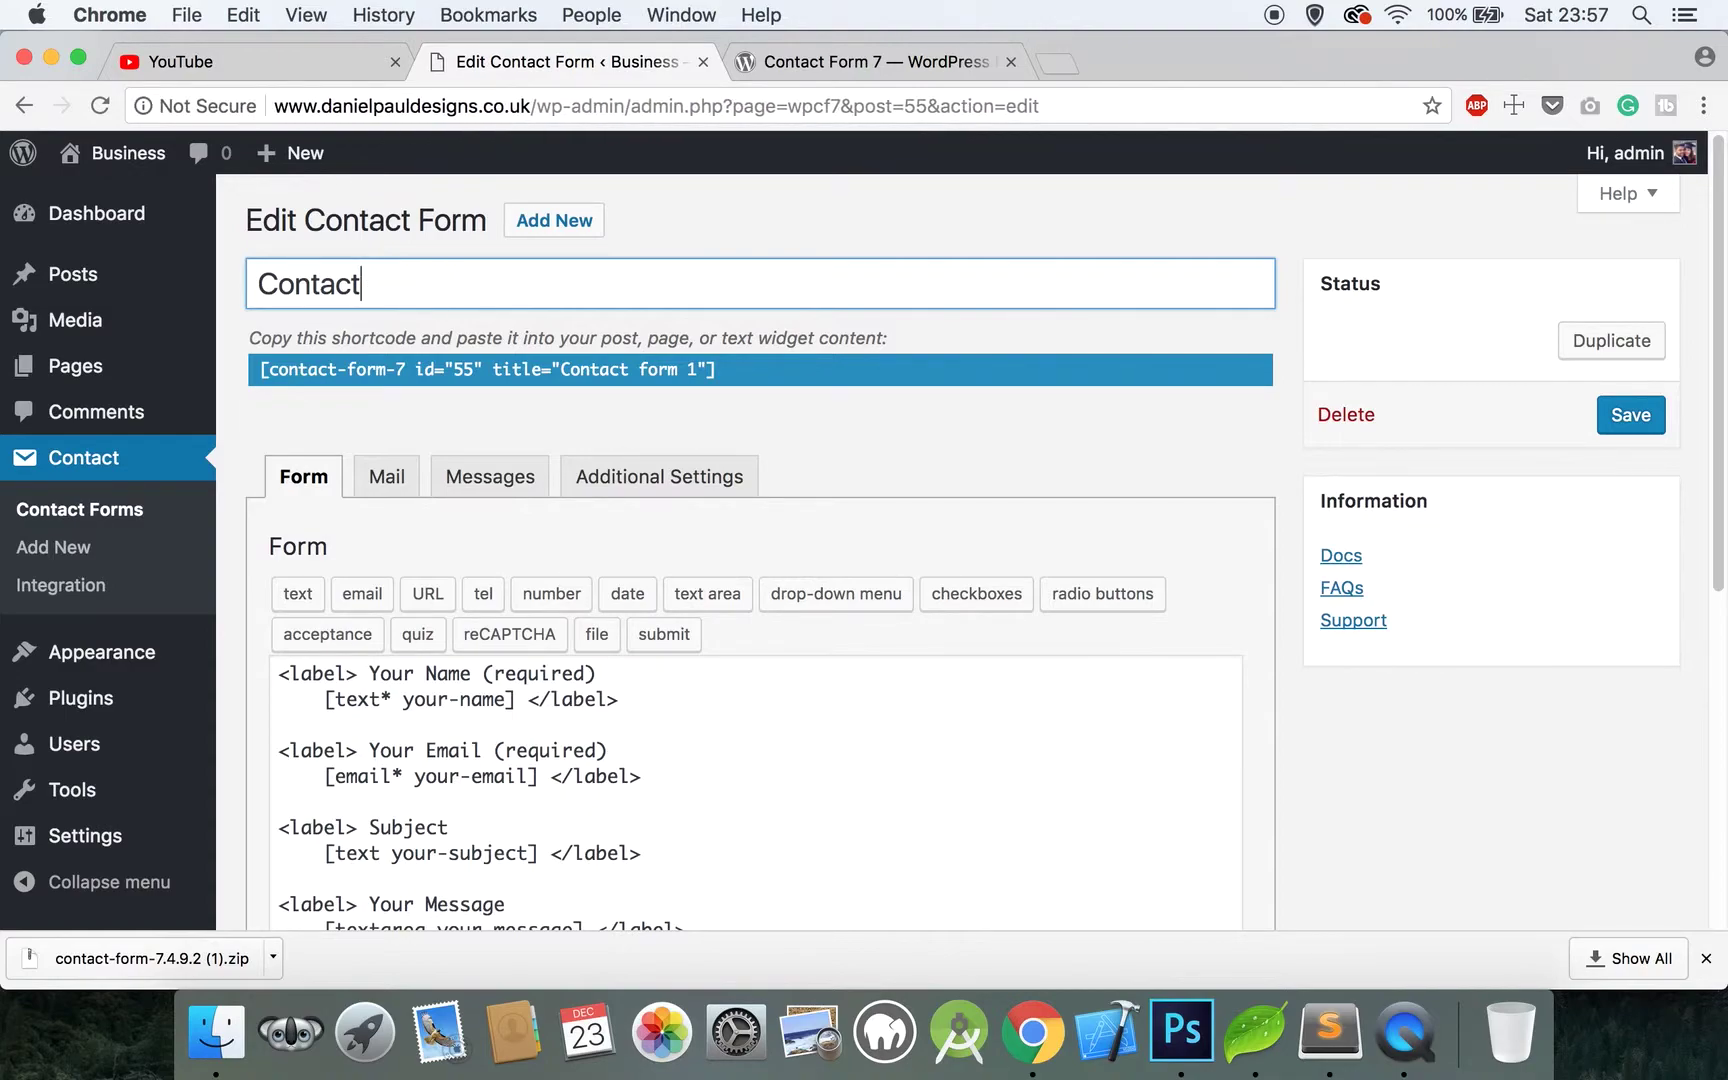
Delete the entire default form template so the form's code is empty
click(686, 727)
scroll(686, 727, down, 4)
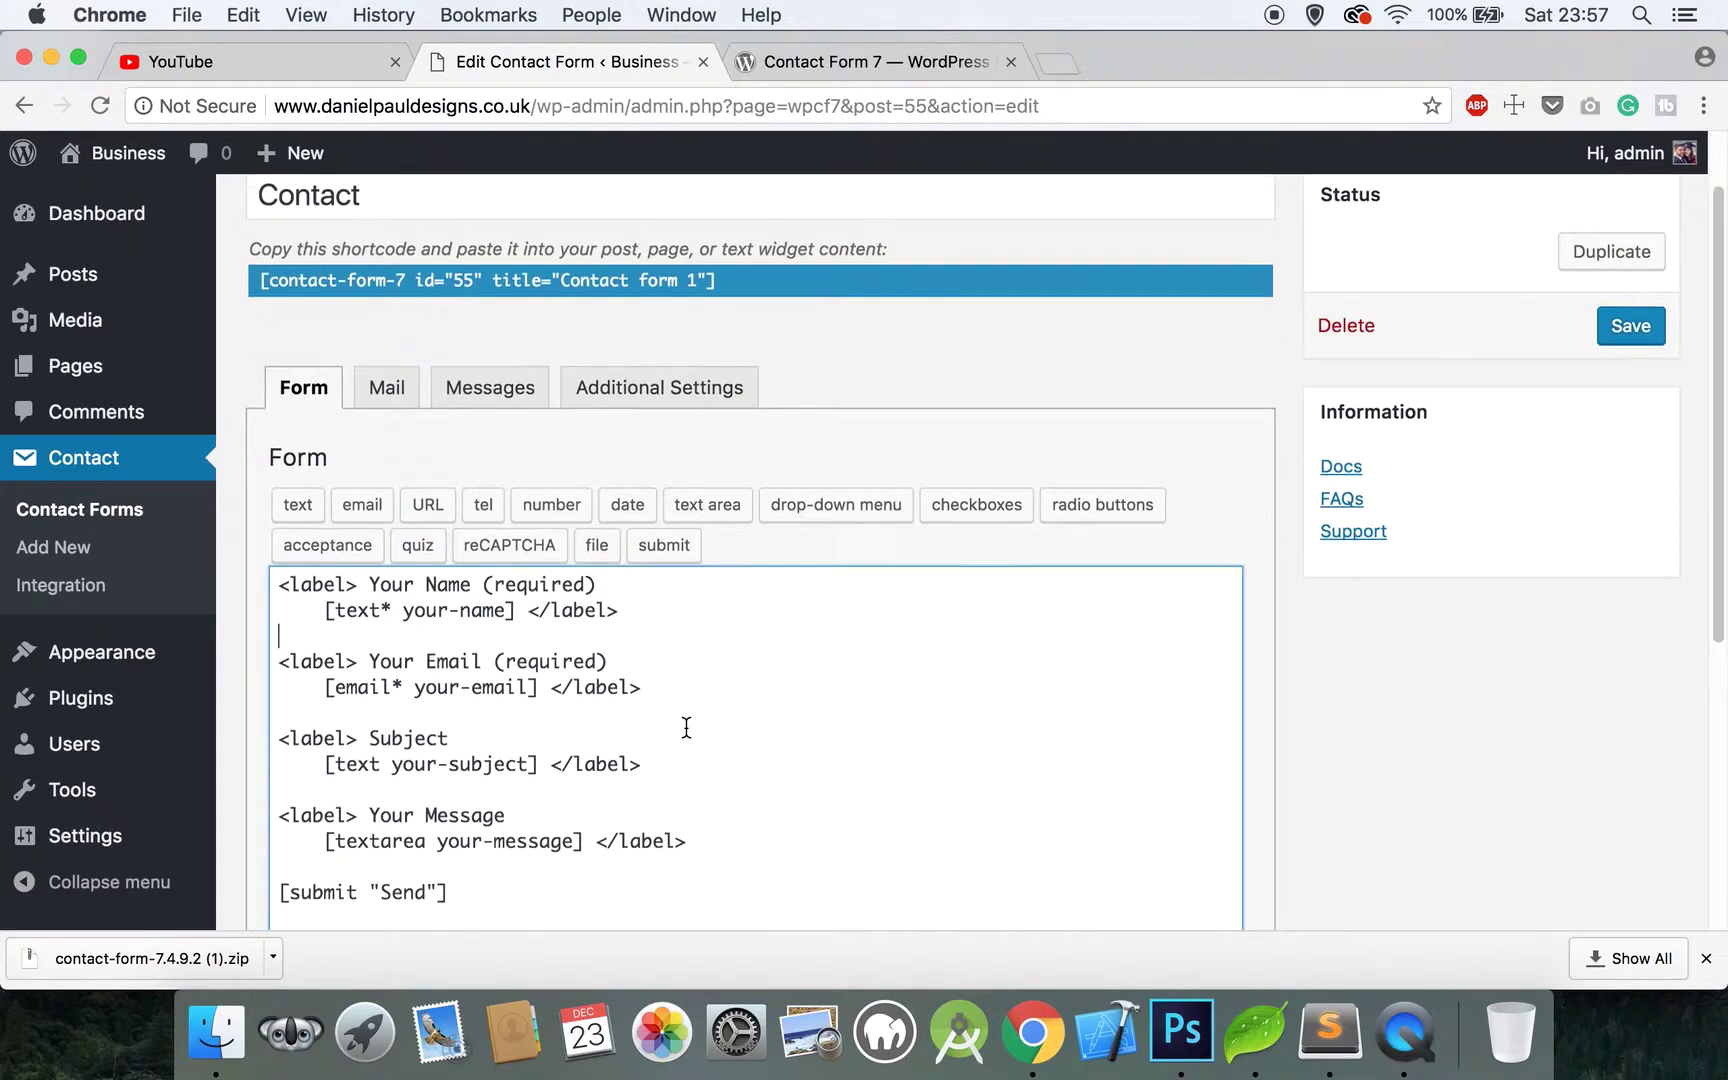
drag(448, 762, 232, 455)
key(BackSpace)
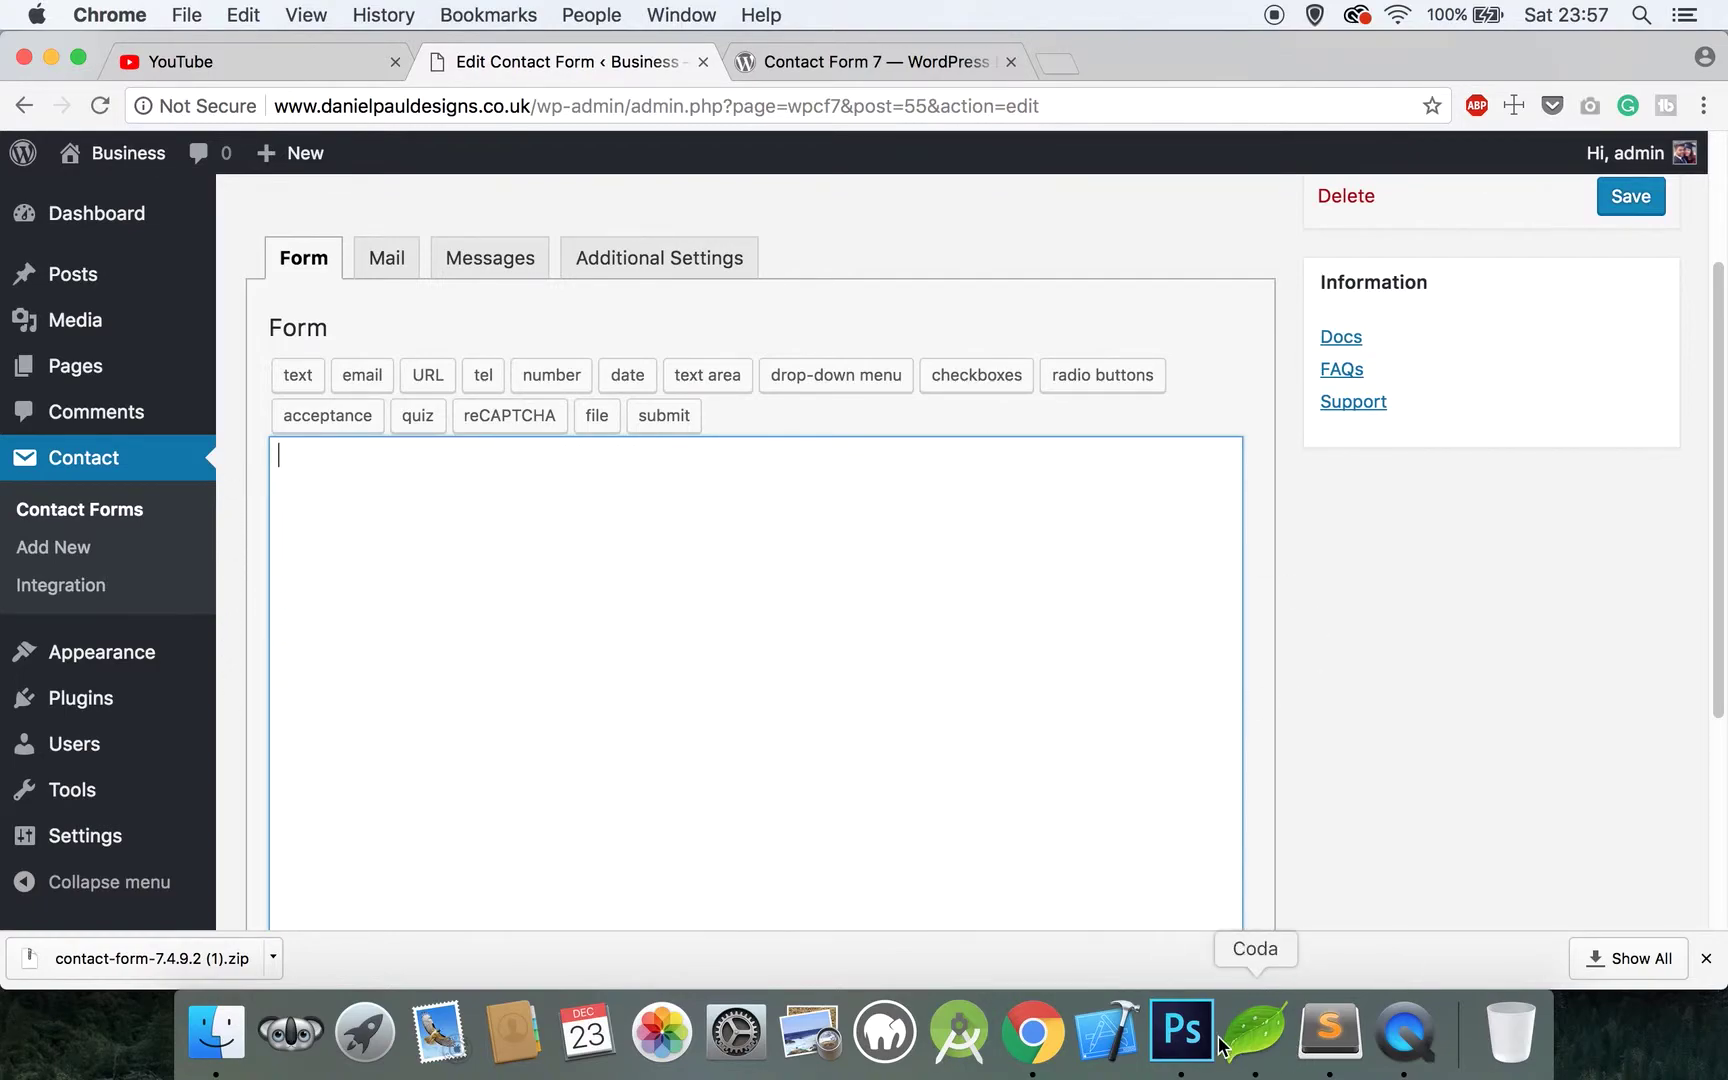
Check the form layout in the Photoshop mockup, then add an empty div with class "inlineForm" to the form template
click(1182, 1030)
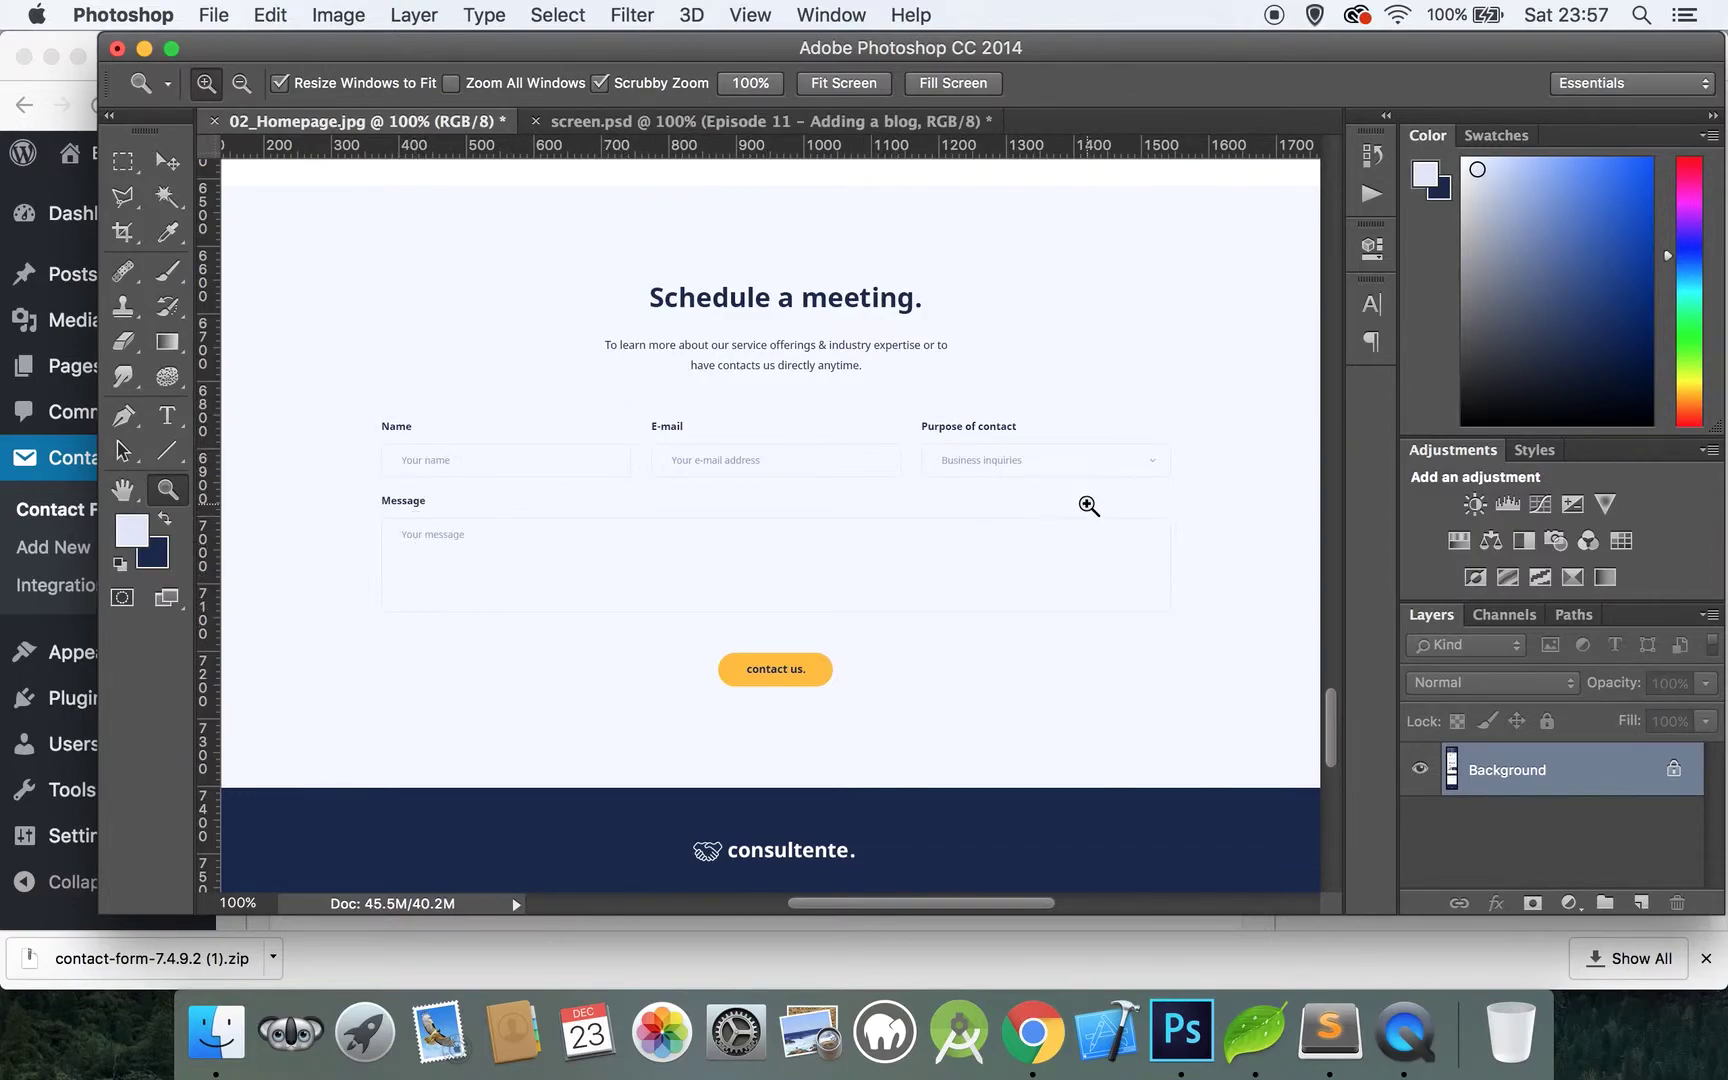
click(145, 50)
click(309, 464)
text(<div class)
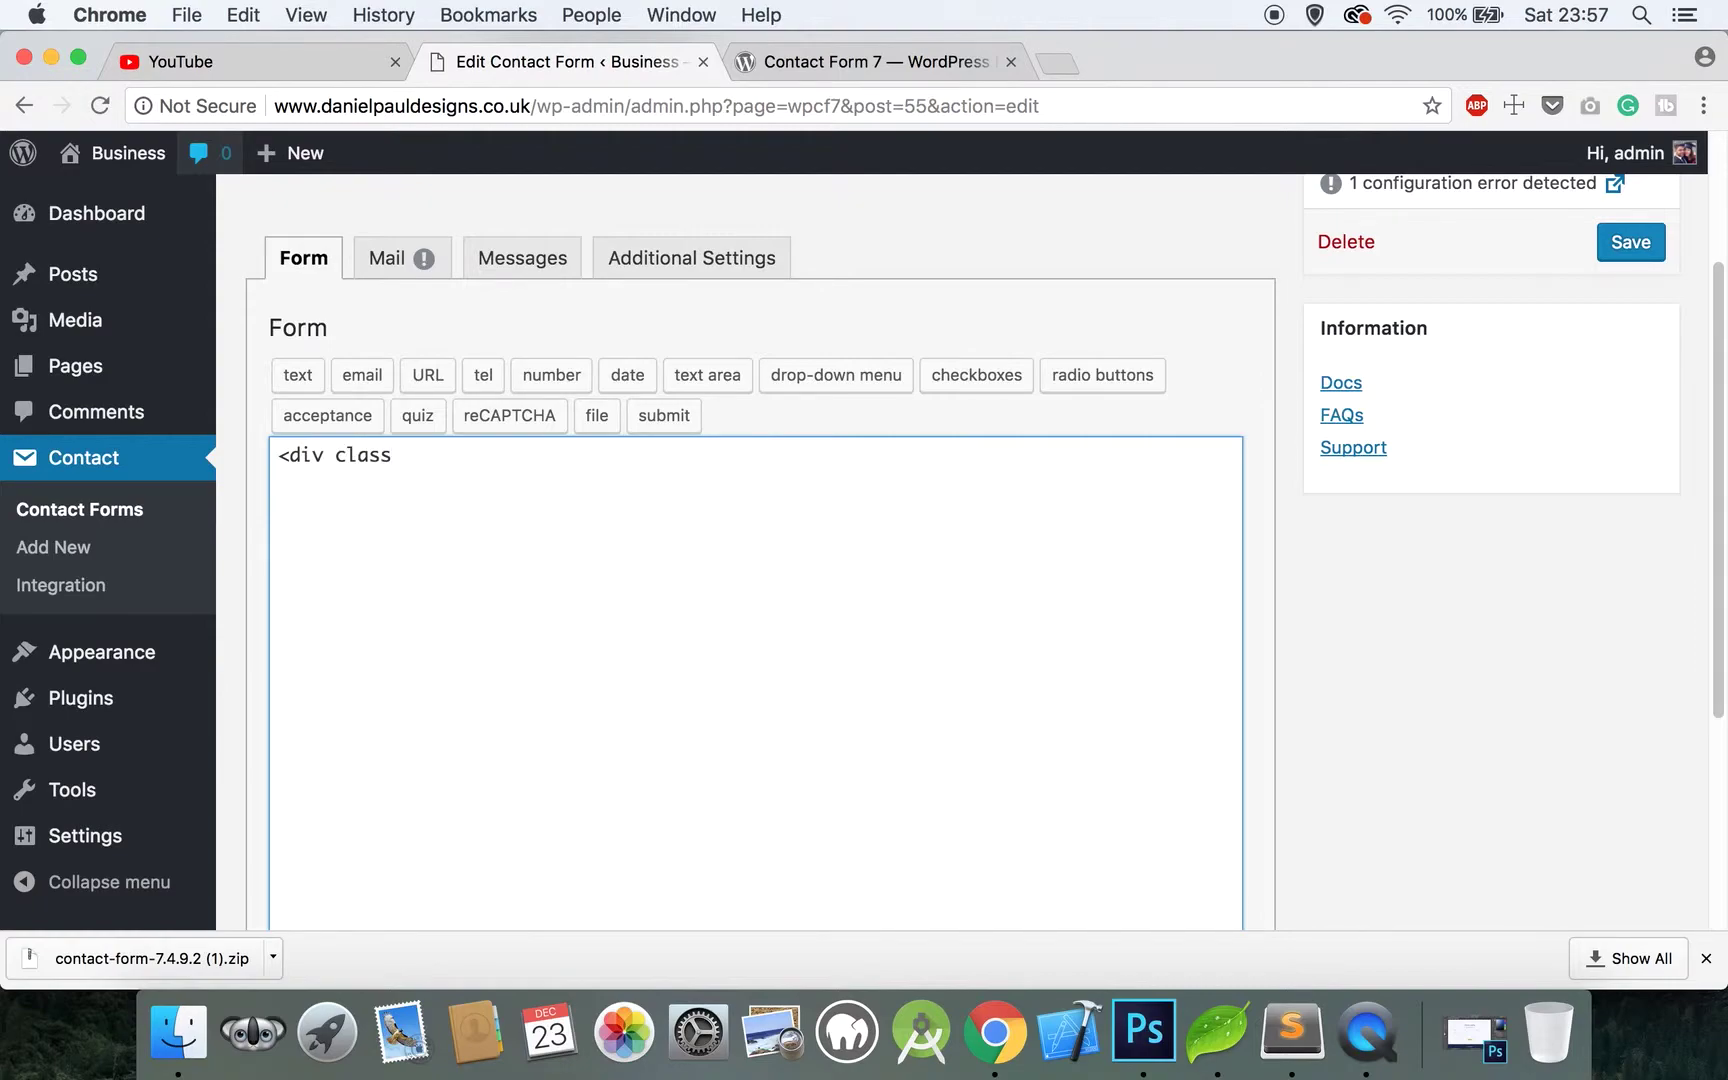
text(+"inlin)
text(eForm)
text(</div>)
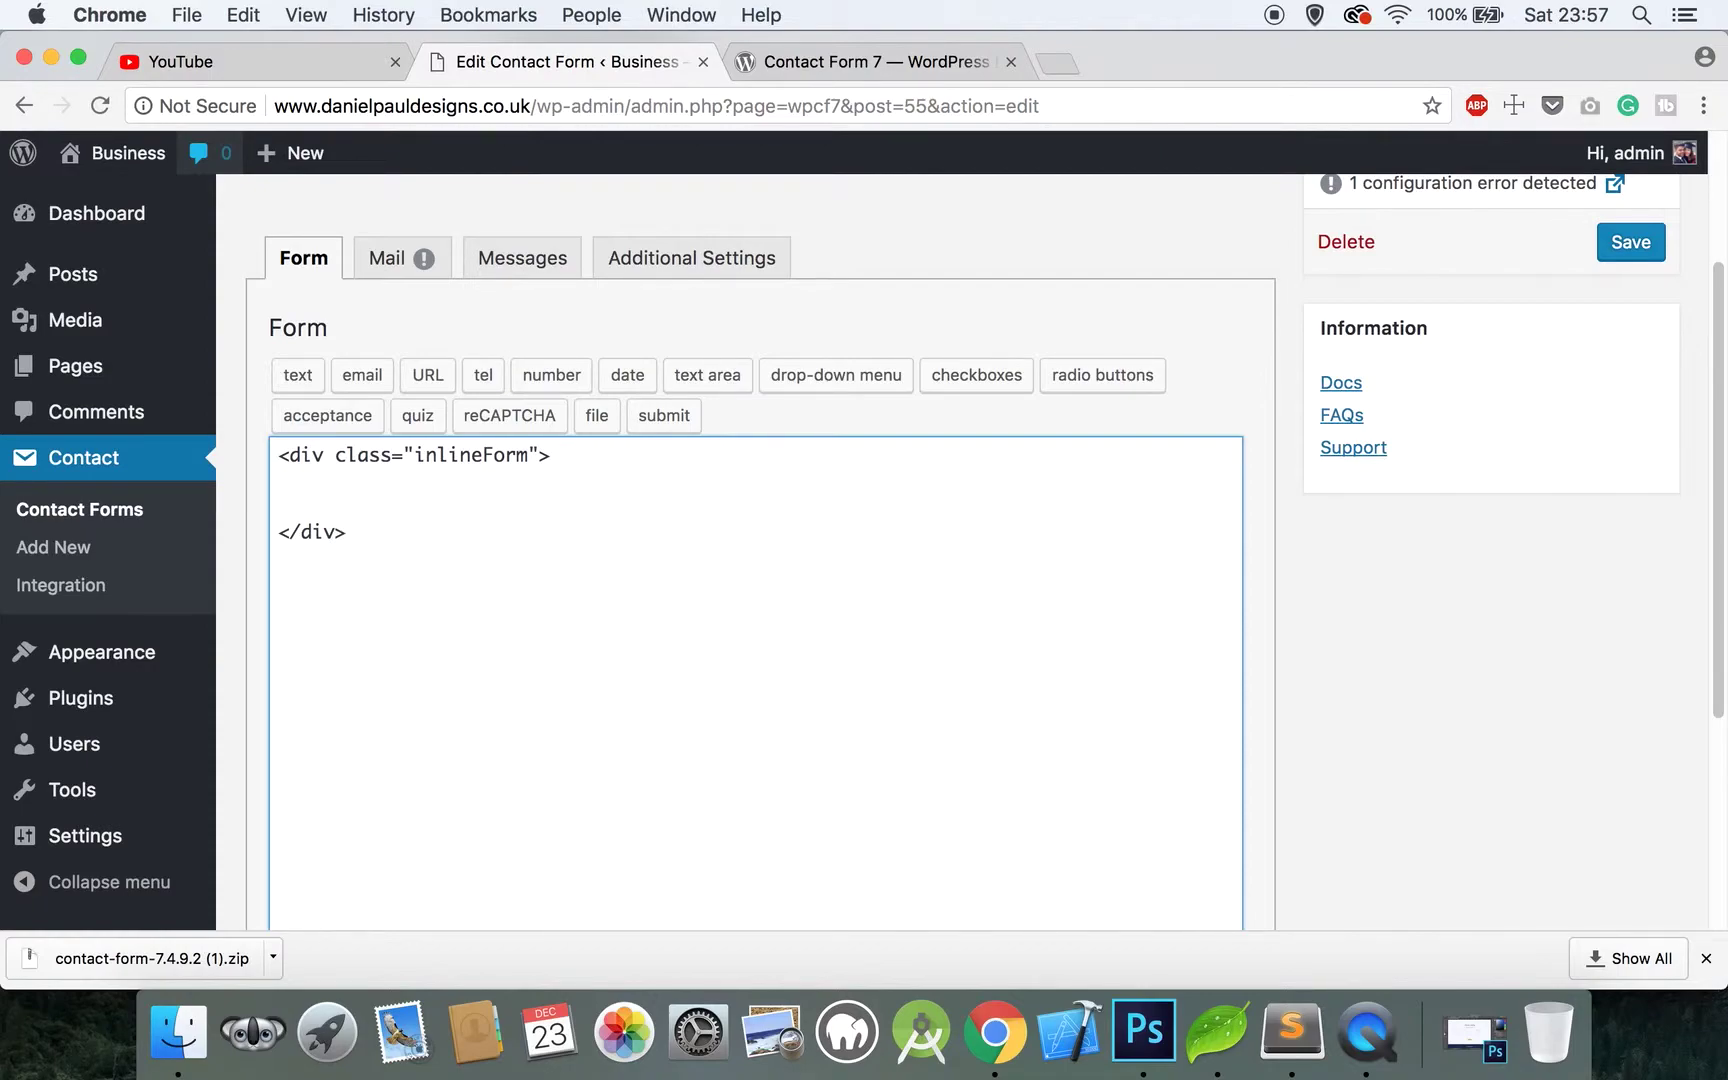
key(Return)
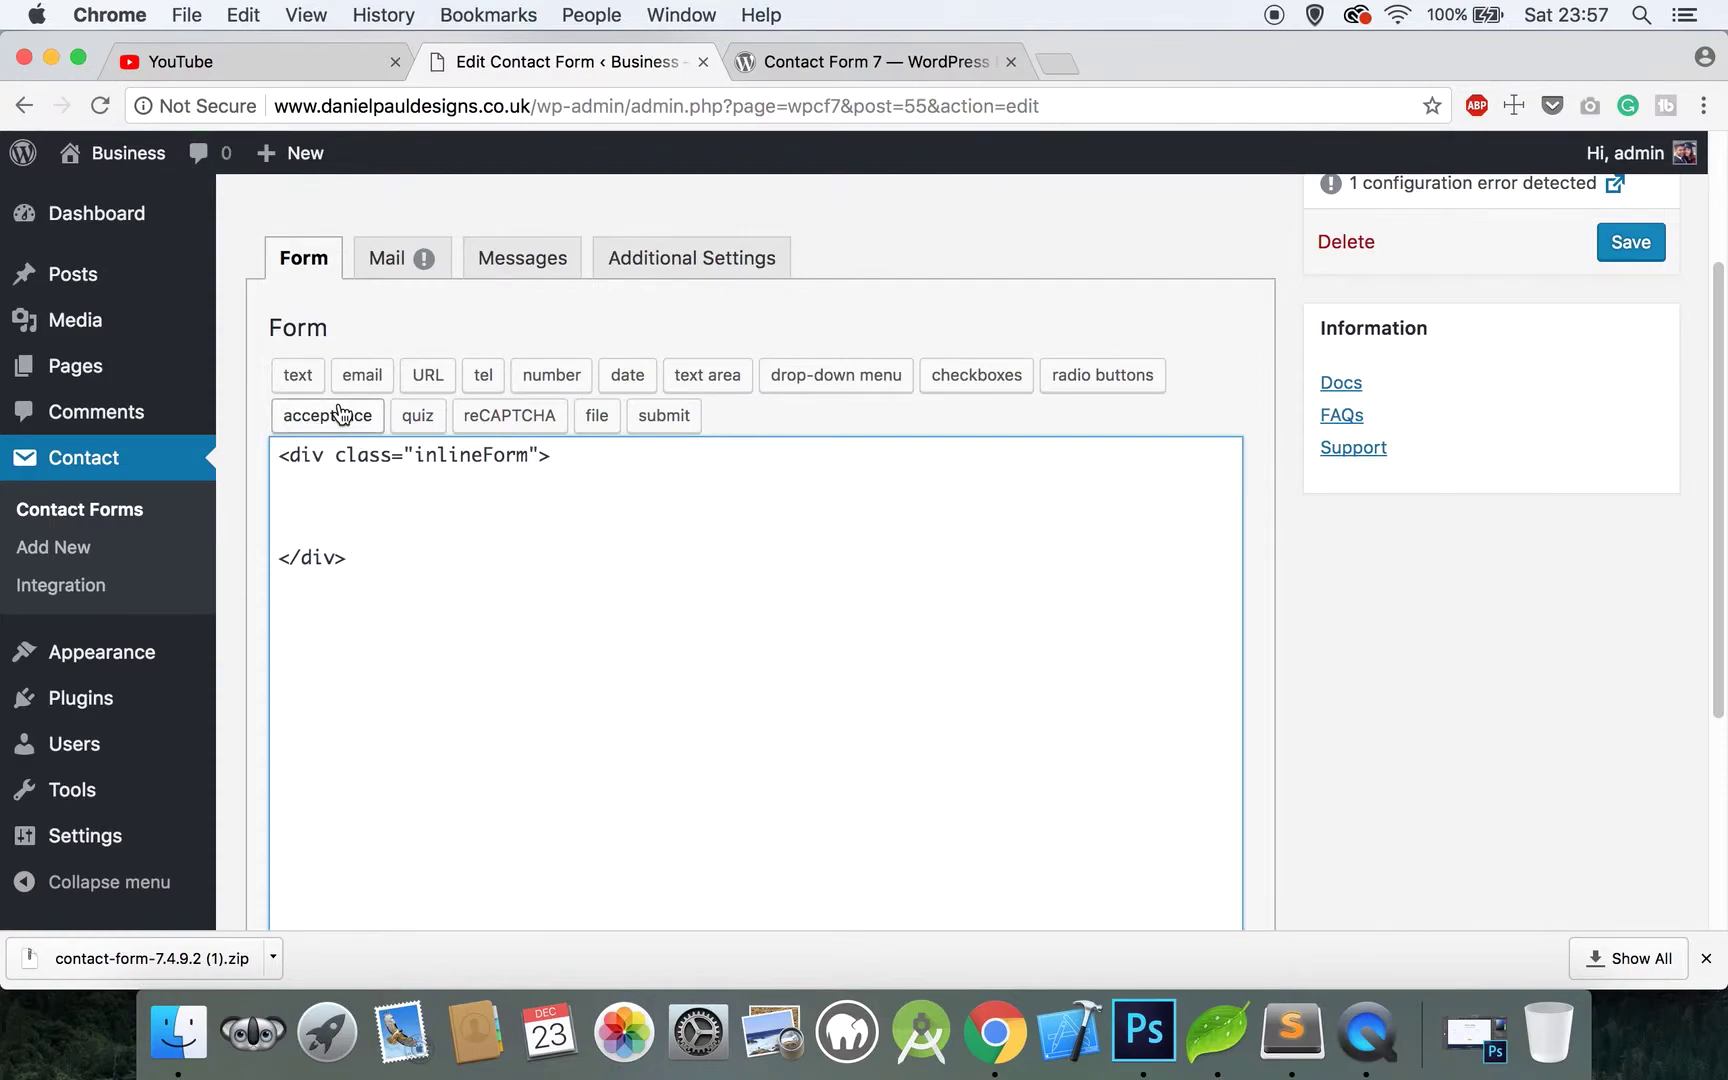
Inside the inlineForm div, add a paragraph containing a required text field named personName with the placeholder "Enter Your Name"
text(<p.)
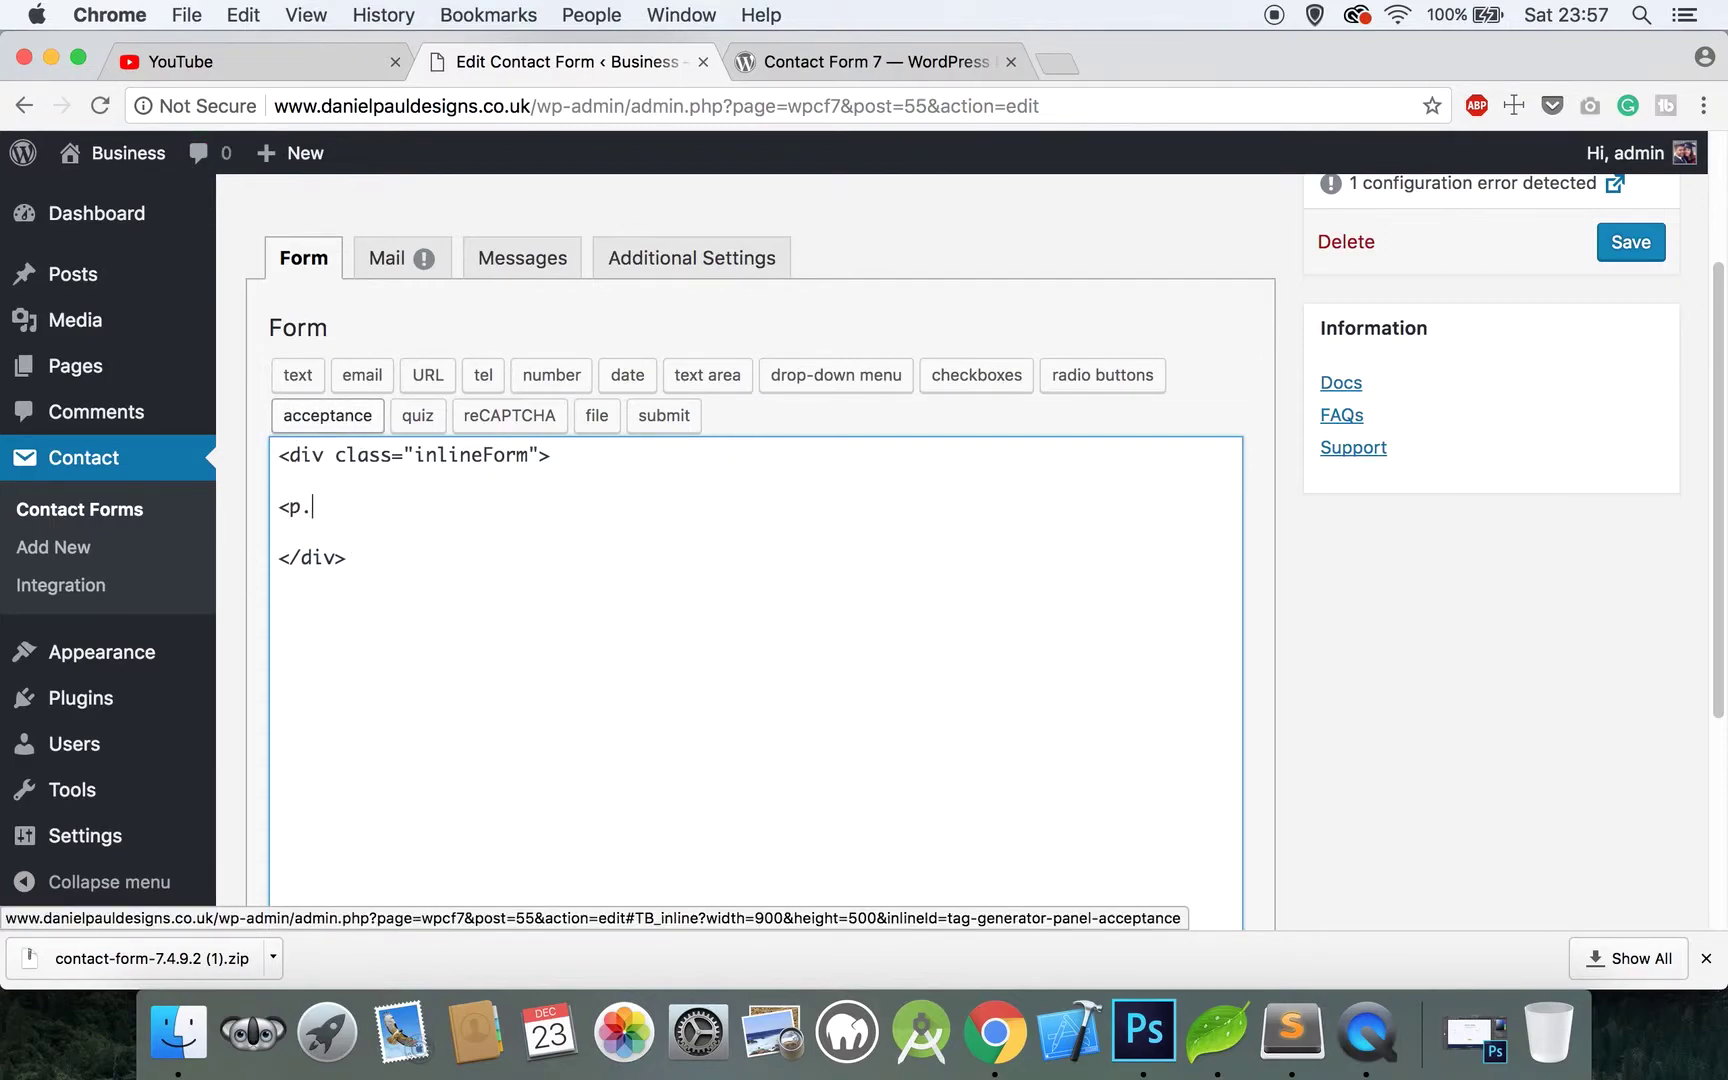
click(310, 383)
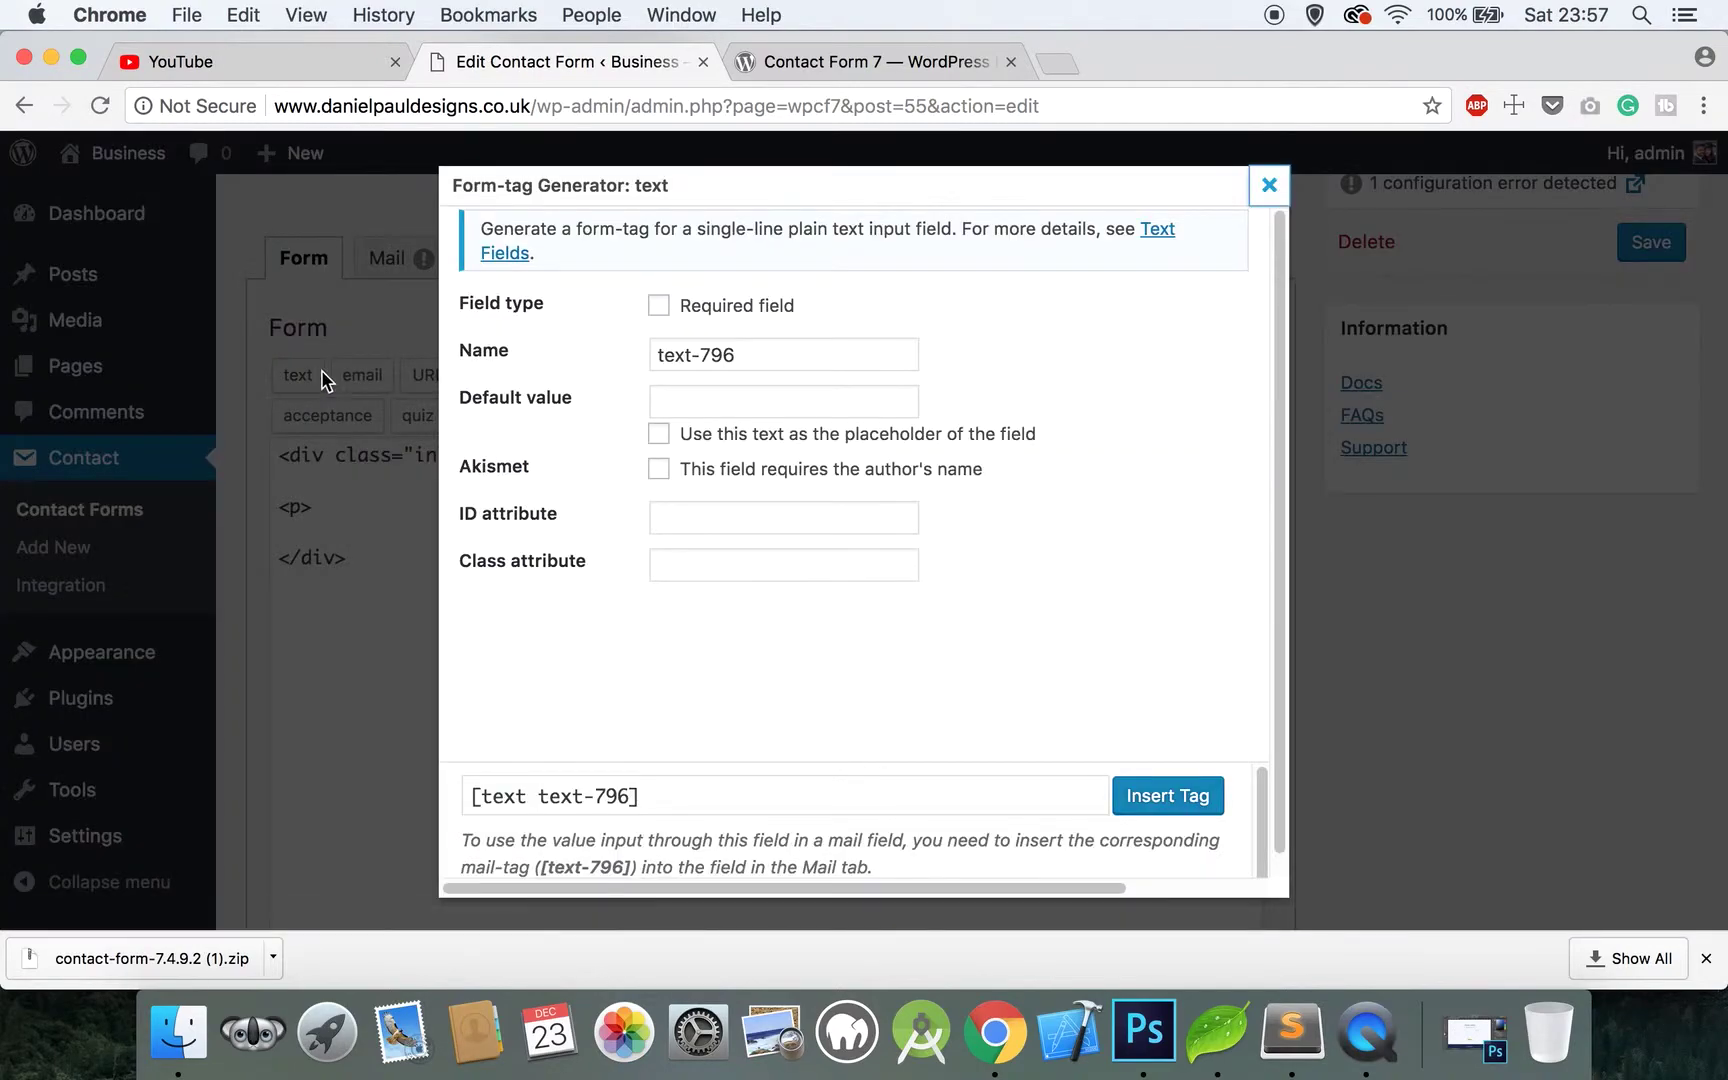
click(659, 306)
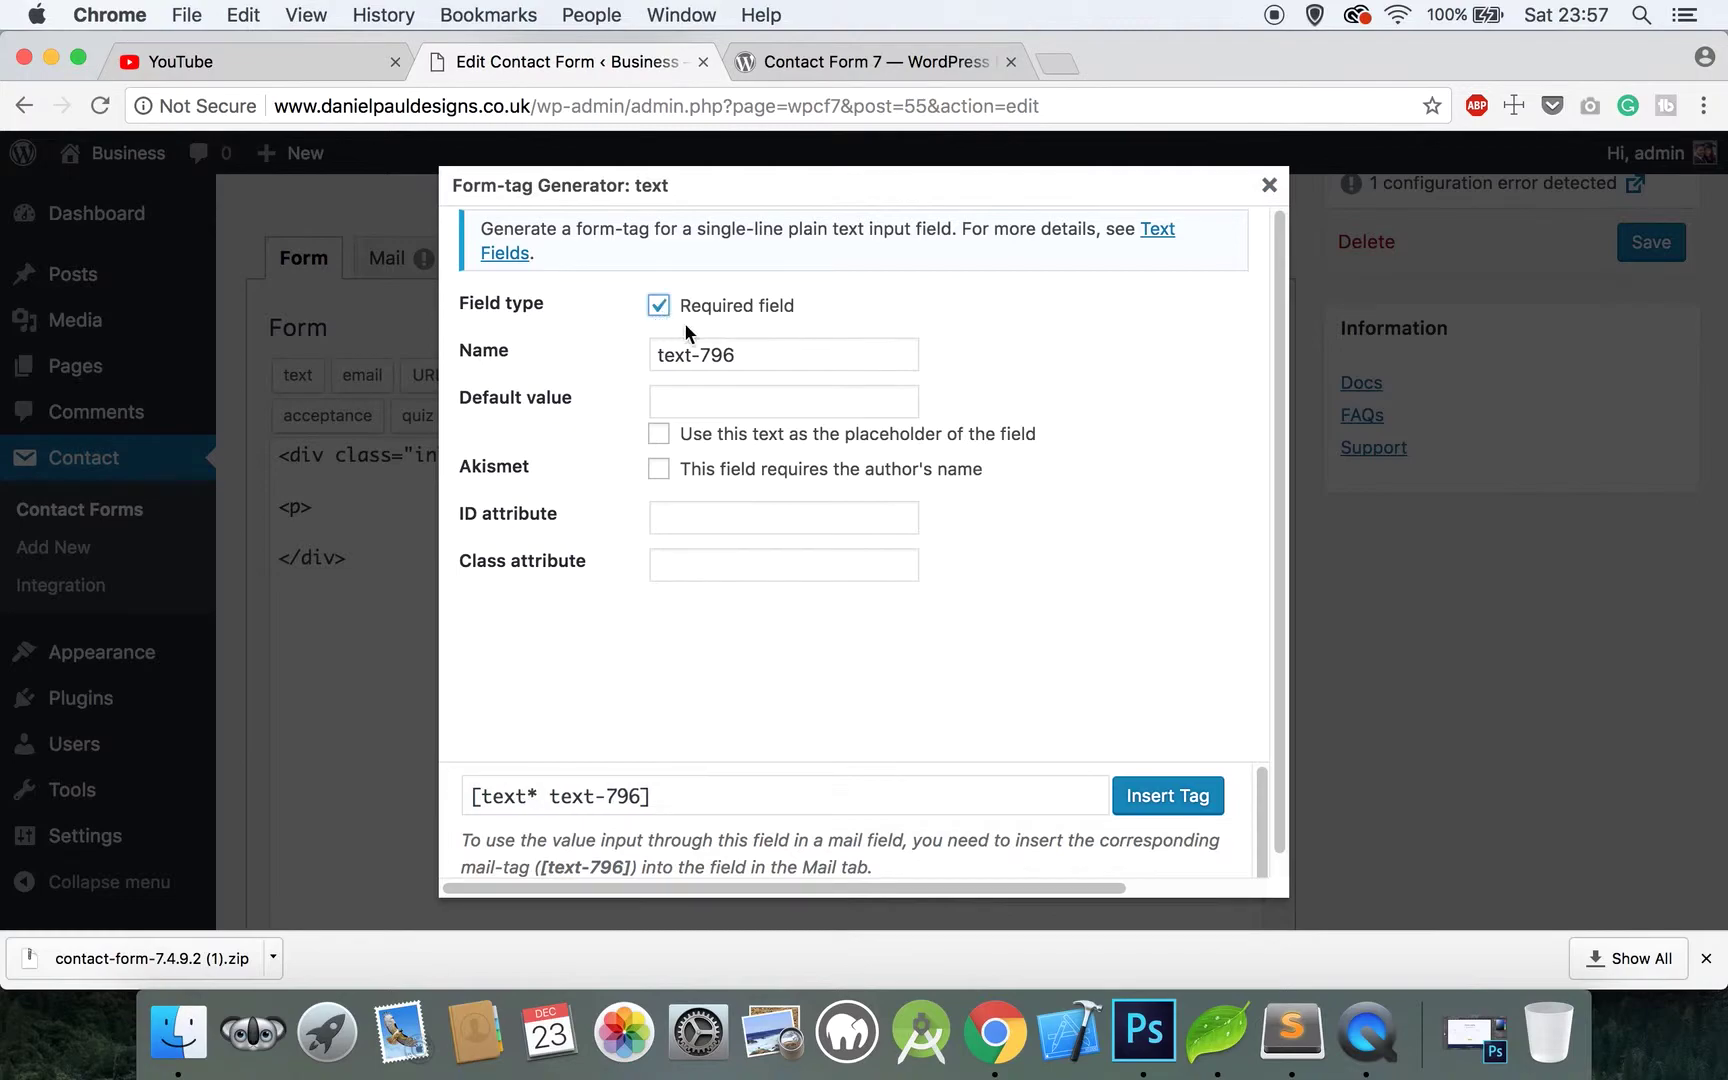
drag(778, 353, 656, 352)
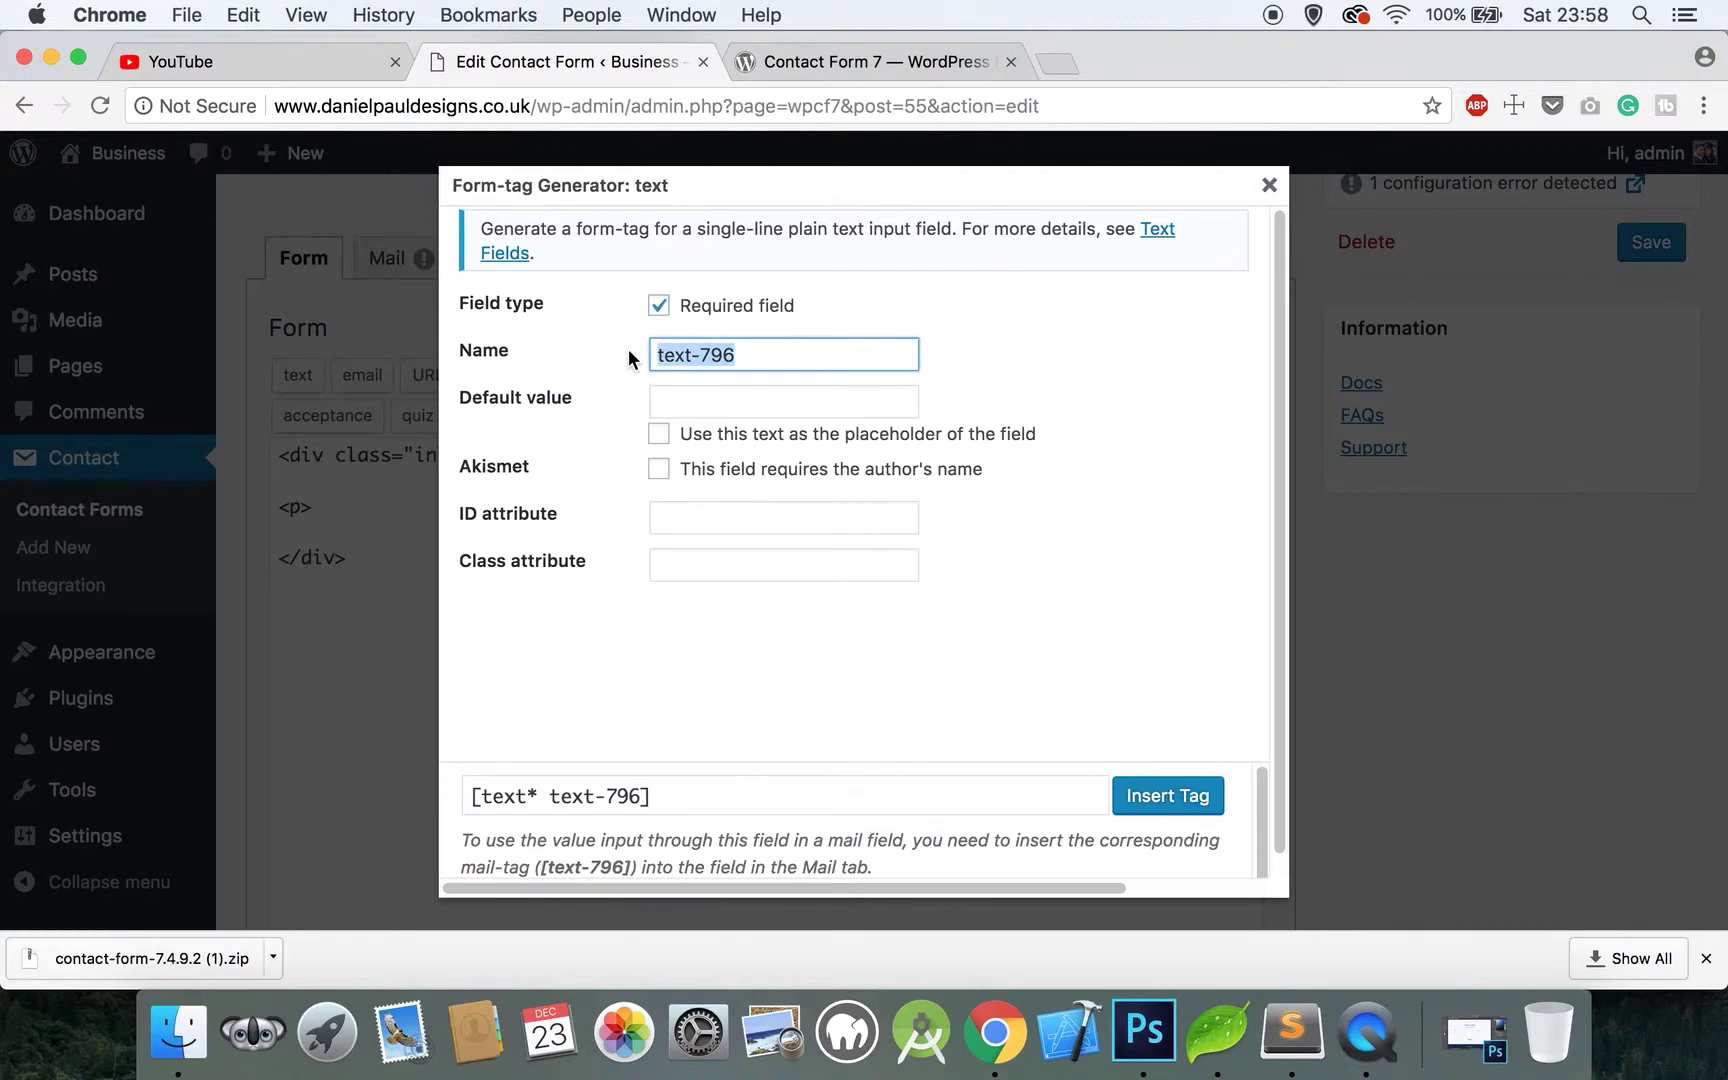
text(personName)
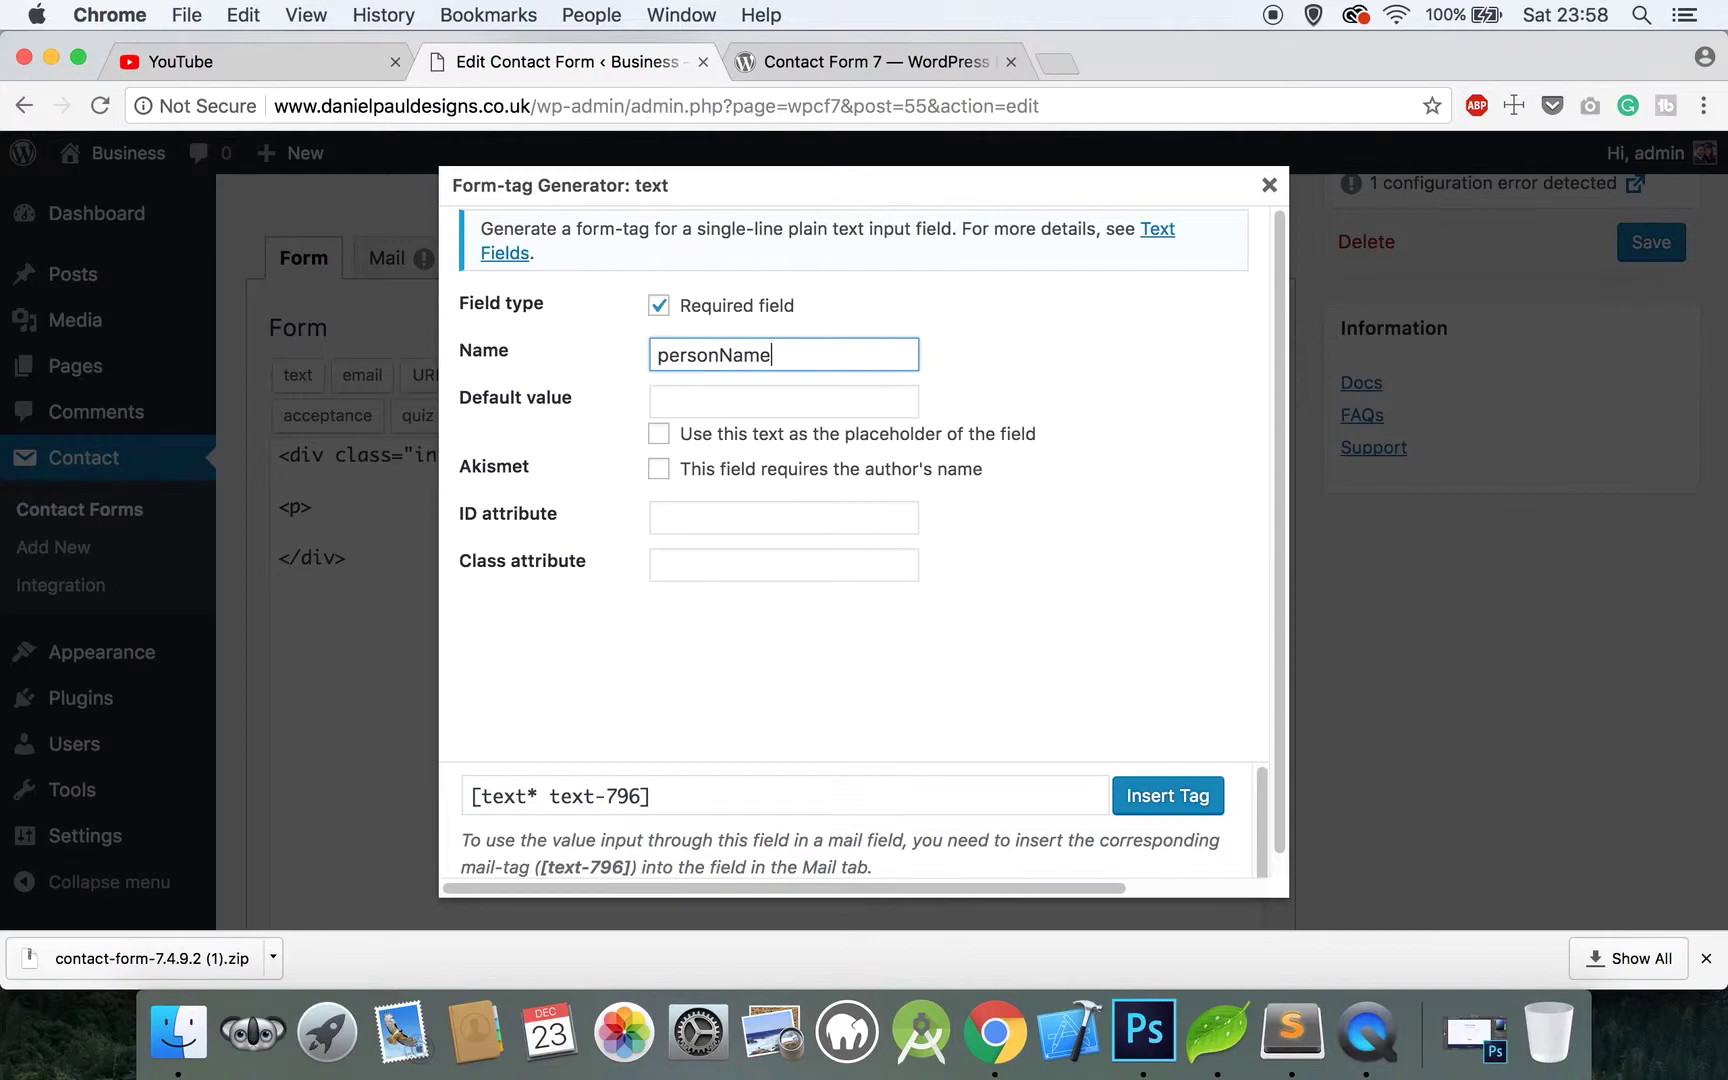
click(679, 398)
text(Enter Your Name)
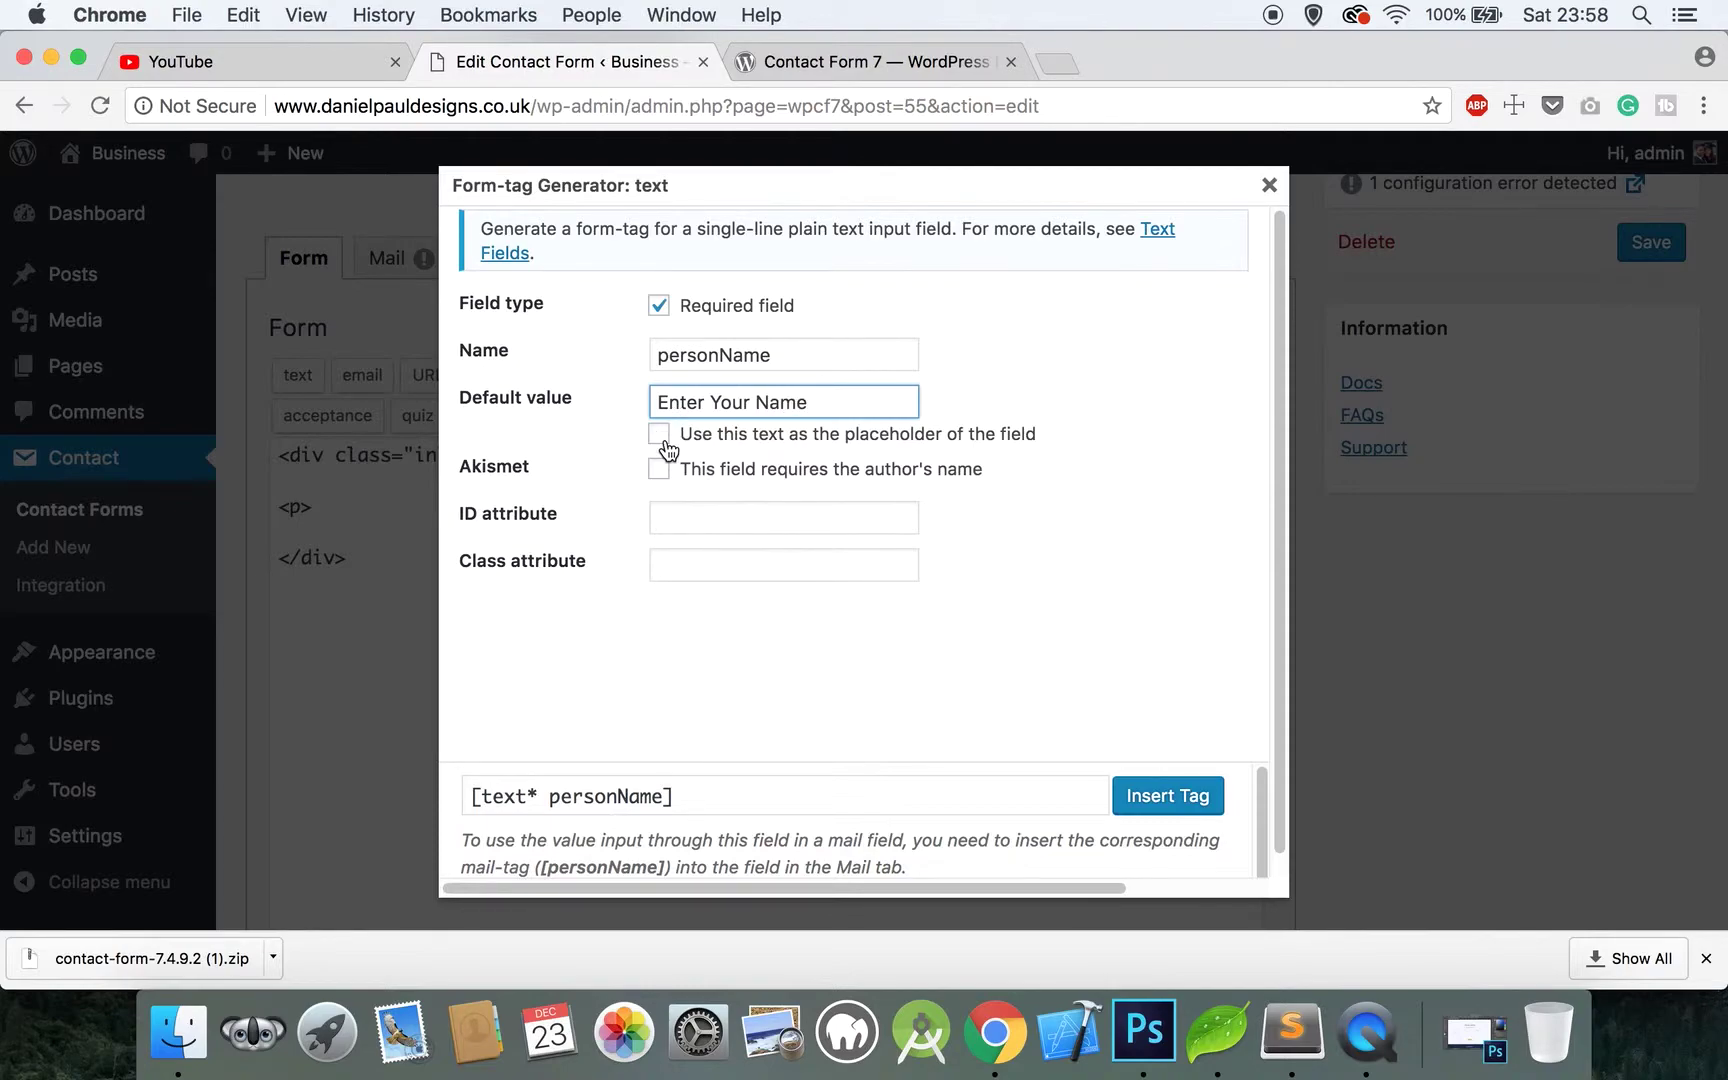
click(660, 436)
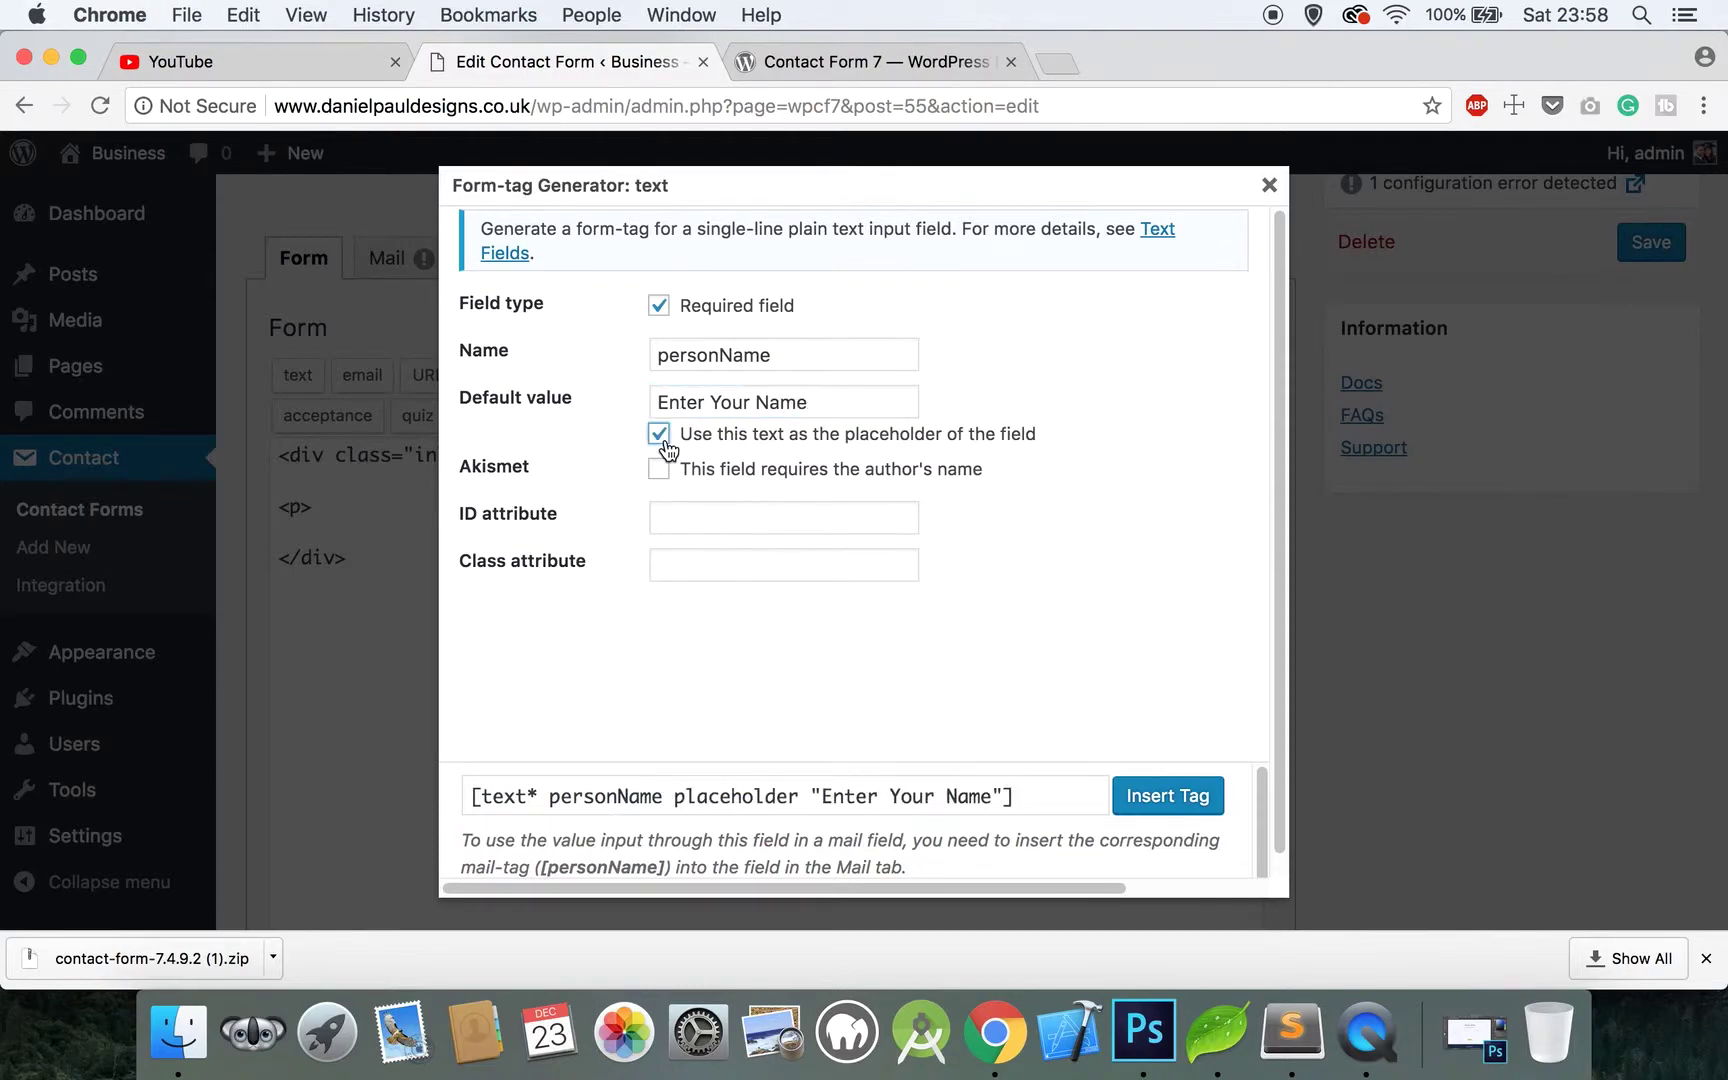
click(1150, 796)
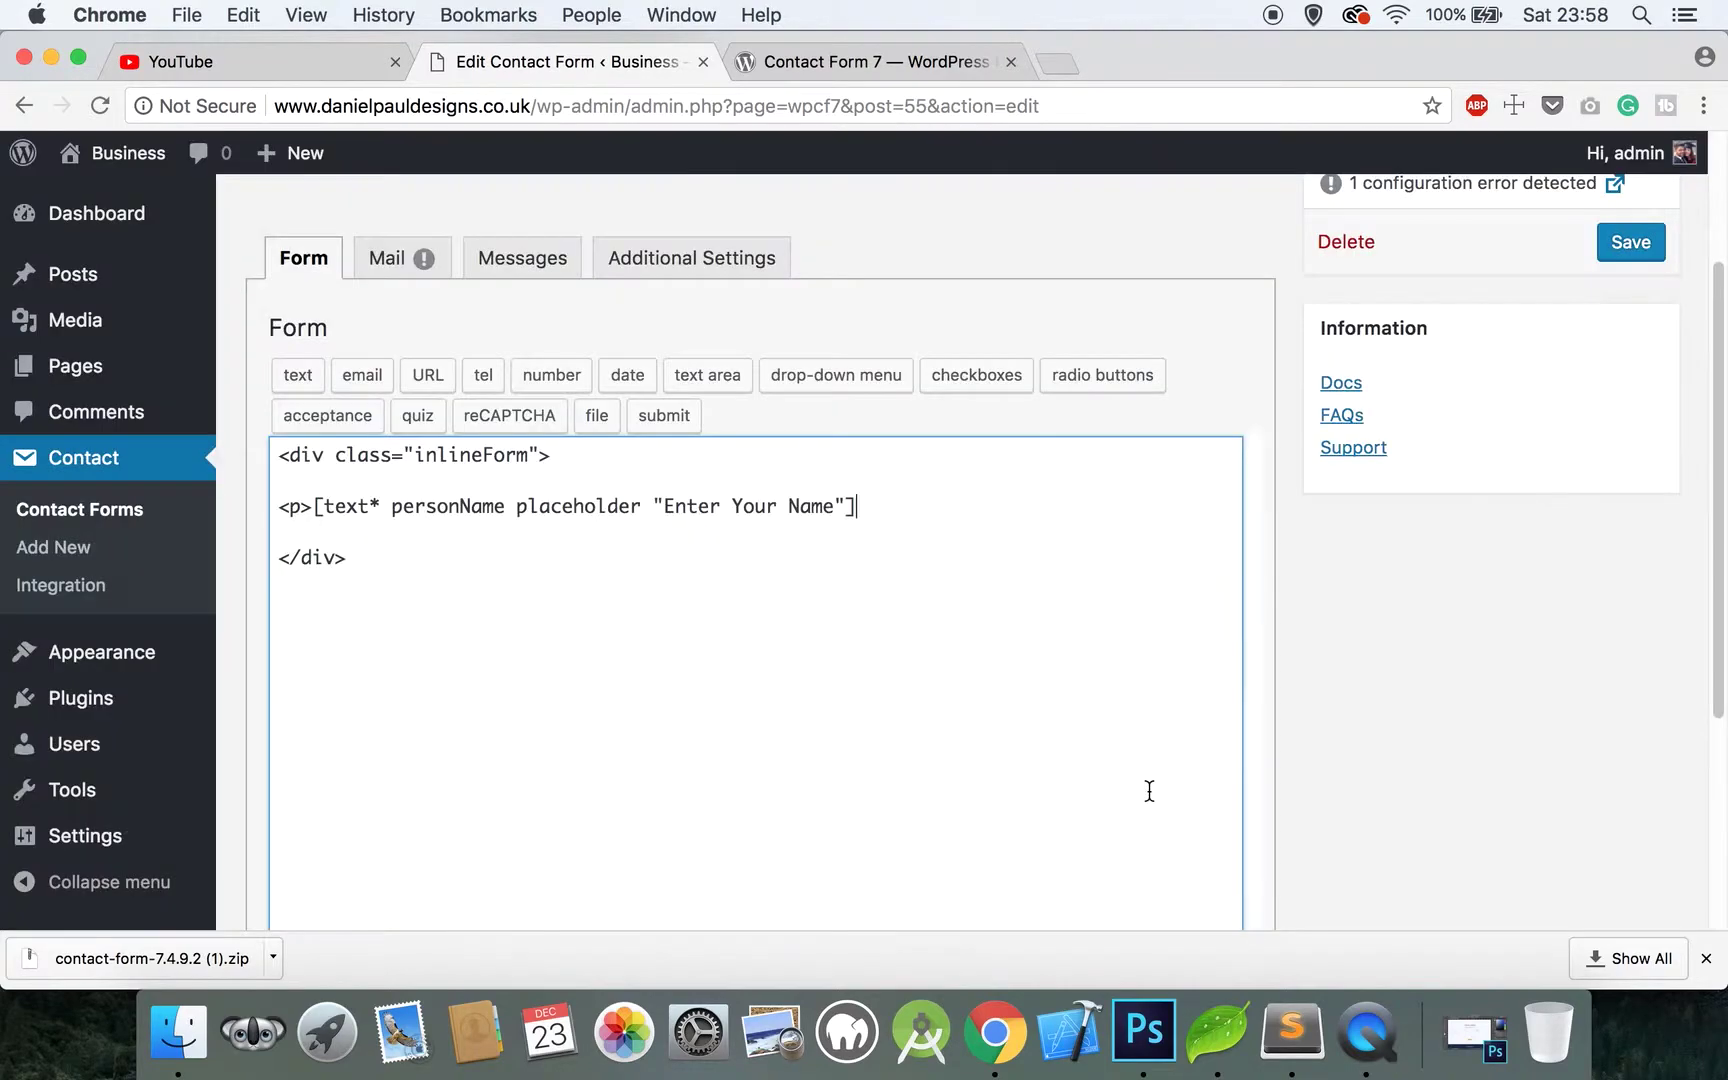
text(</p>)
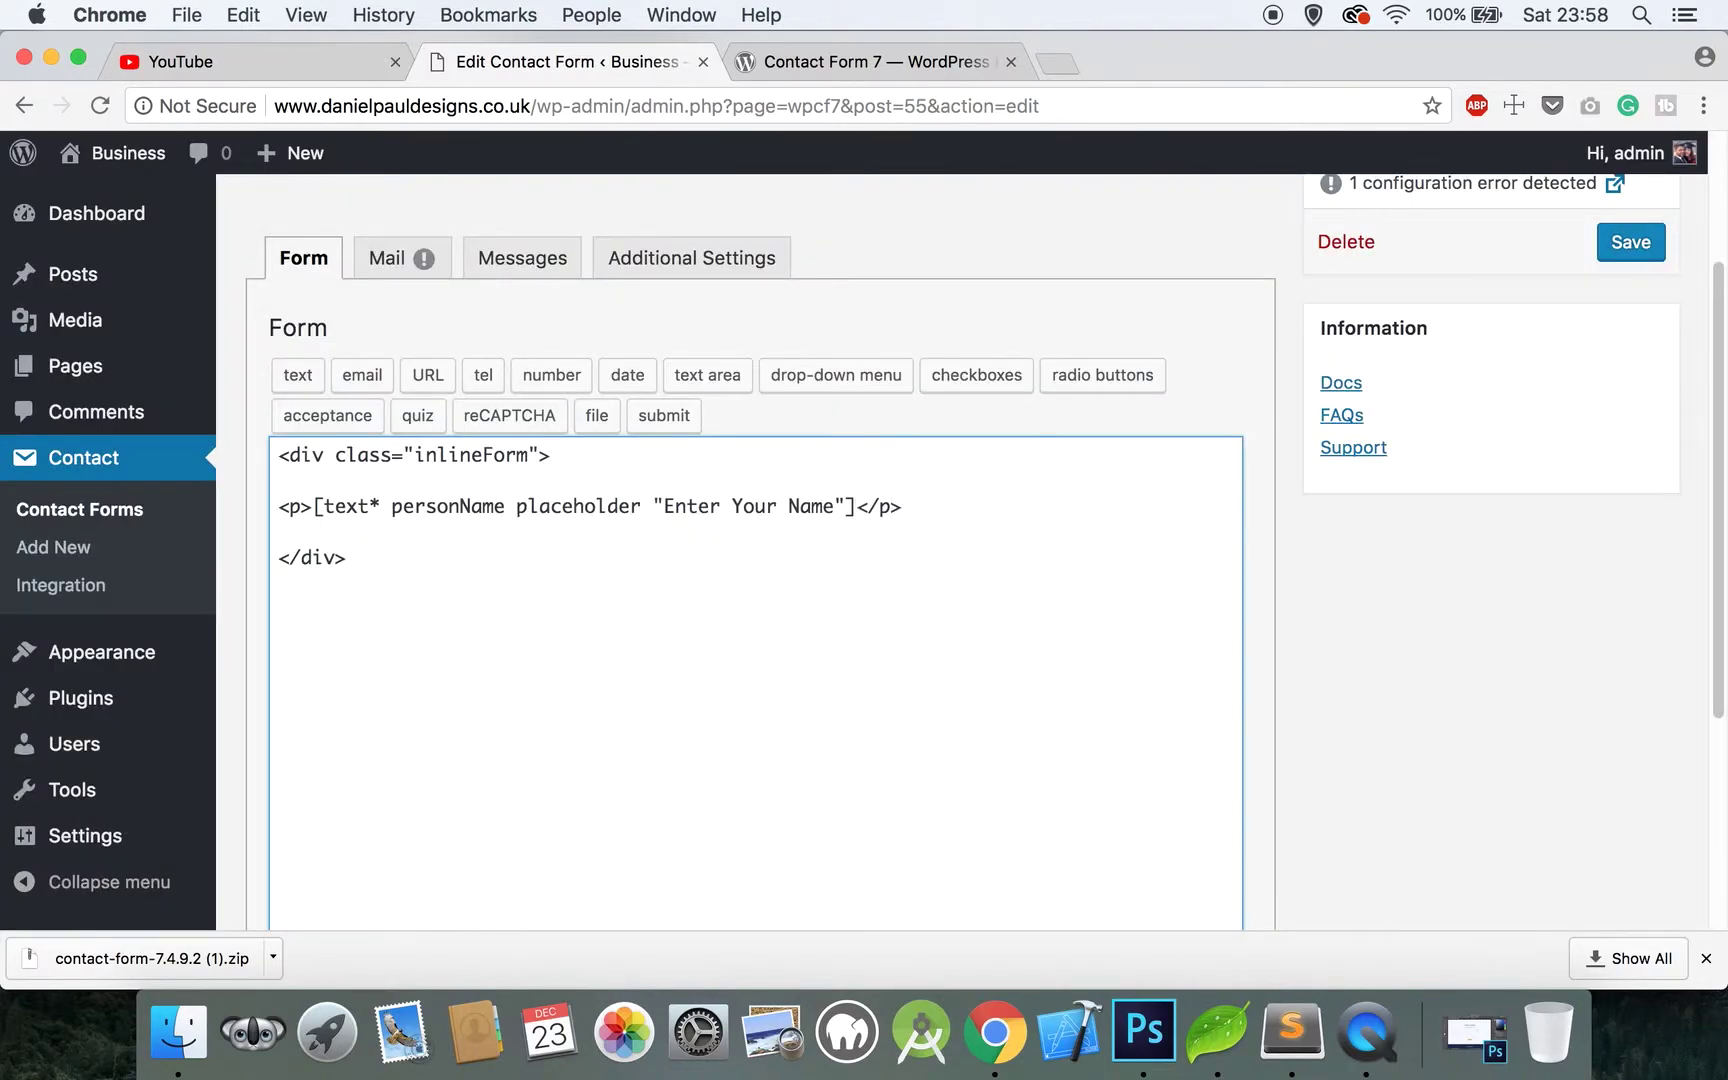
Start a second paragraph with <p> below the personName line and check the field labels in the Photoshop mockup
key(Return)
text(<p>)
click(1144, 1030)
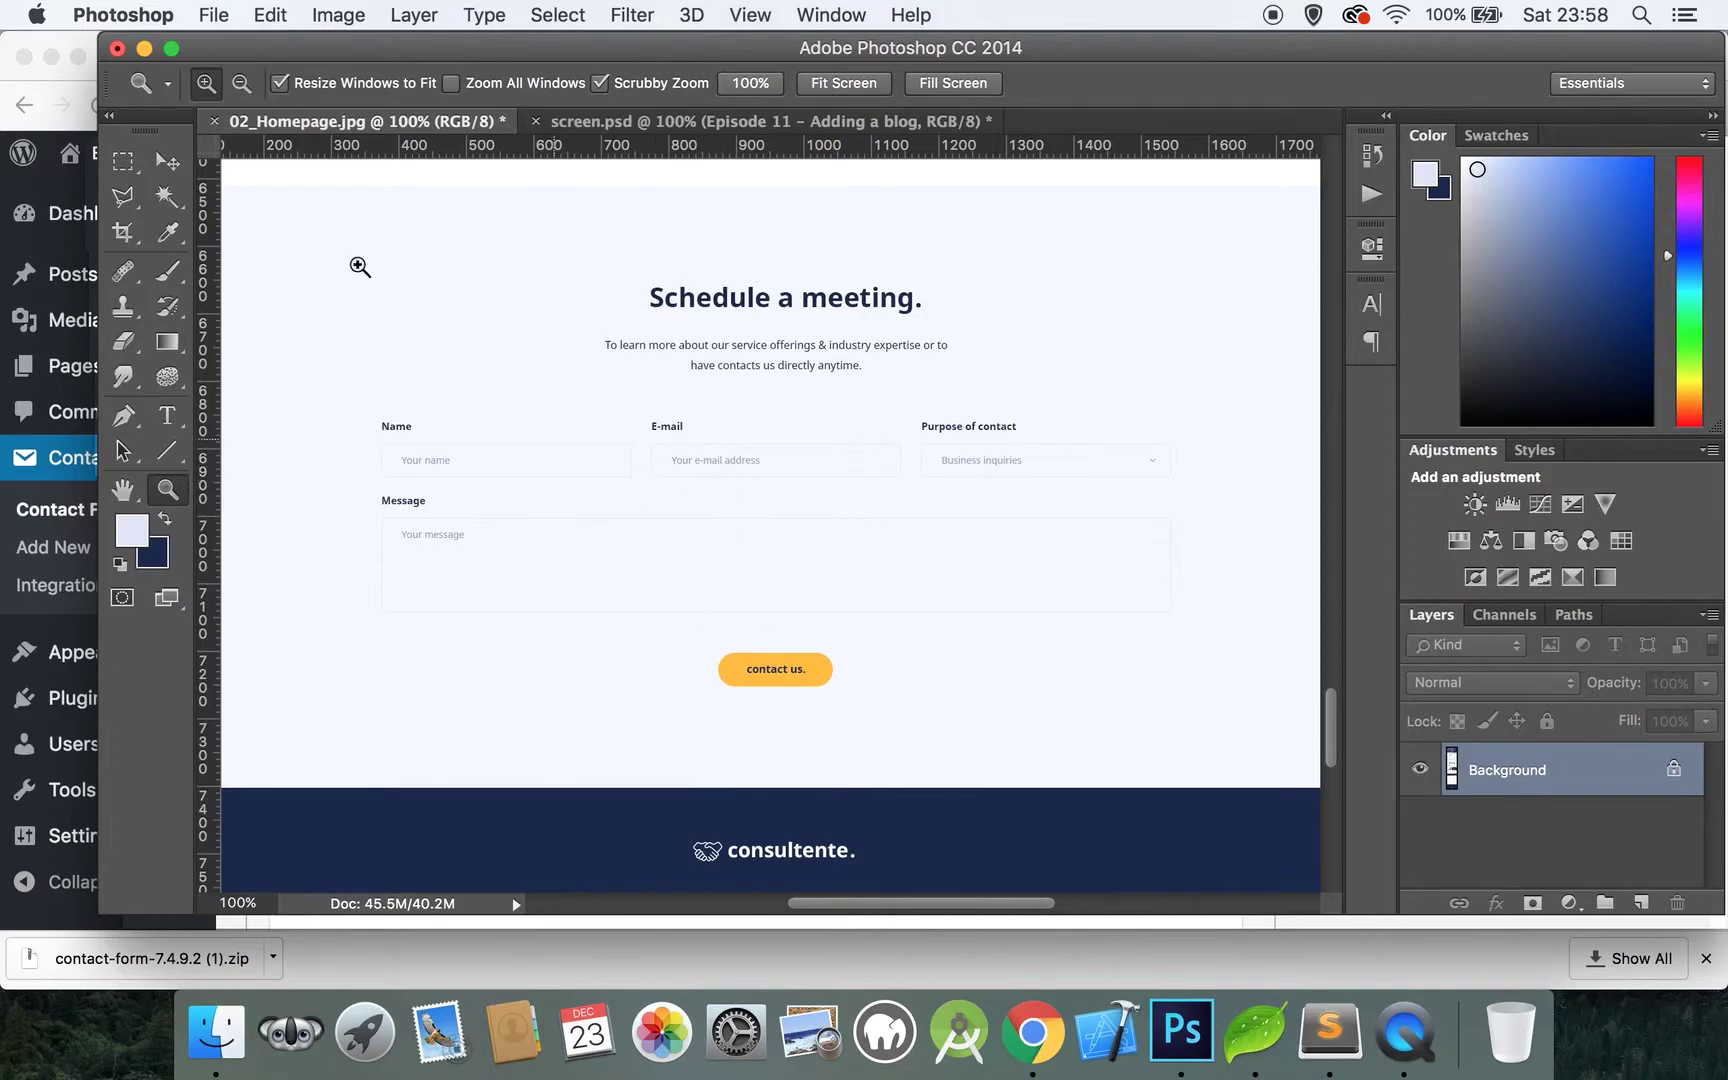
click(144, 48)
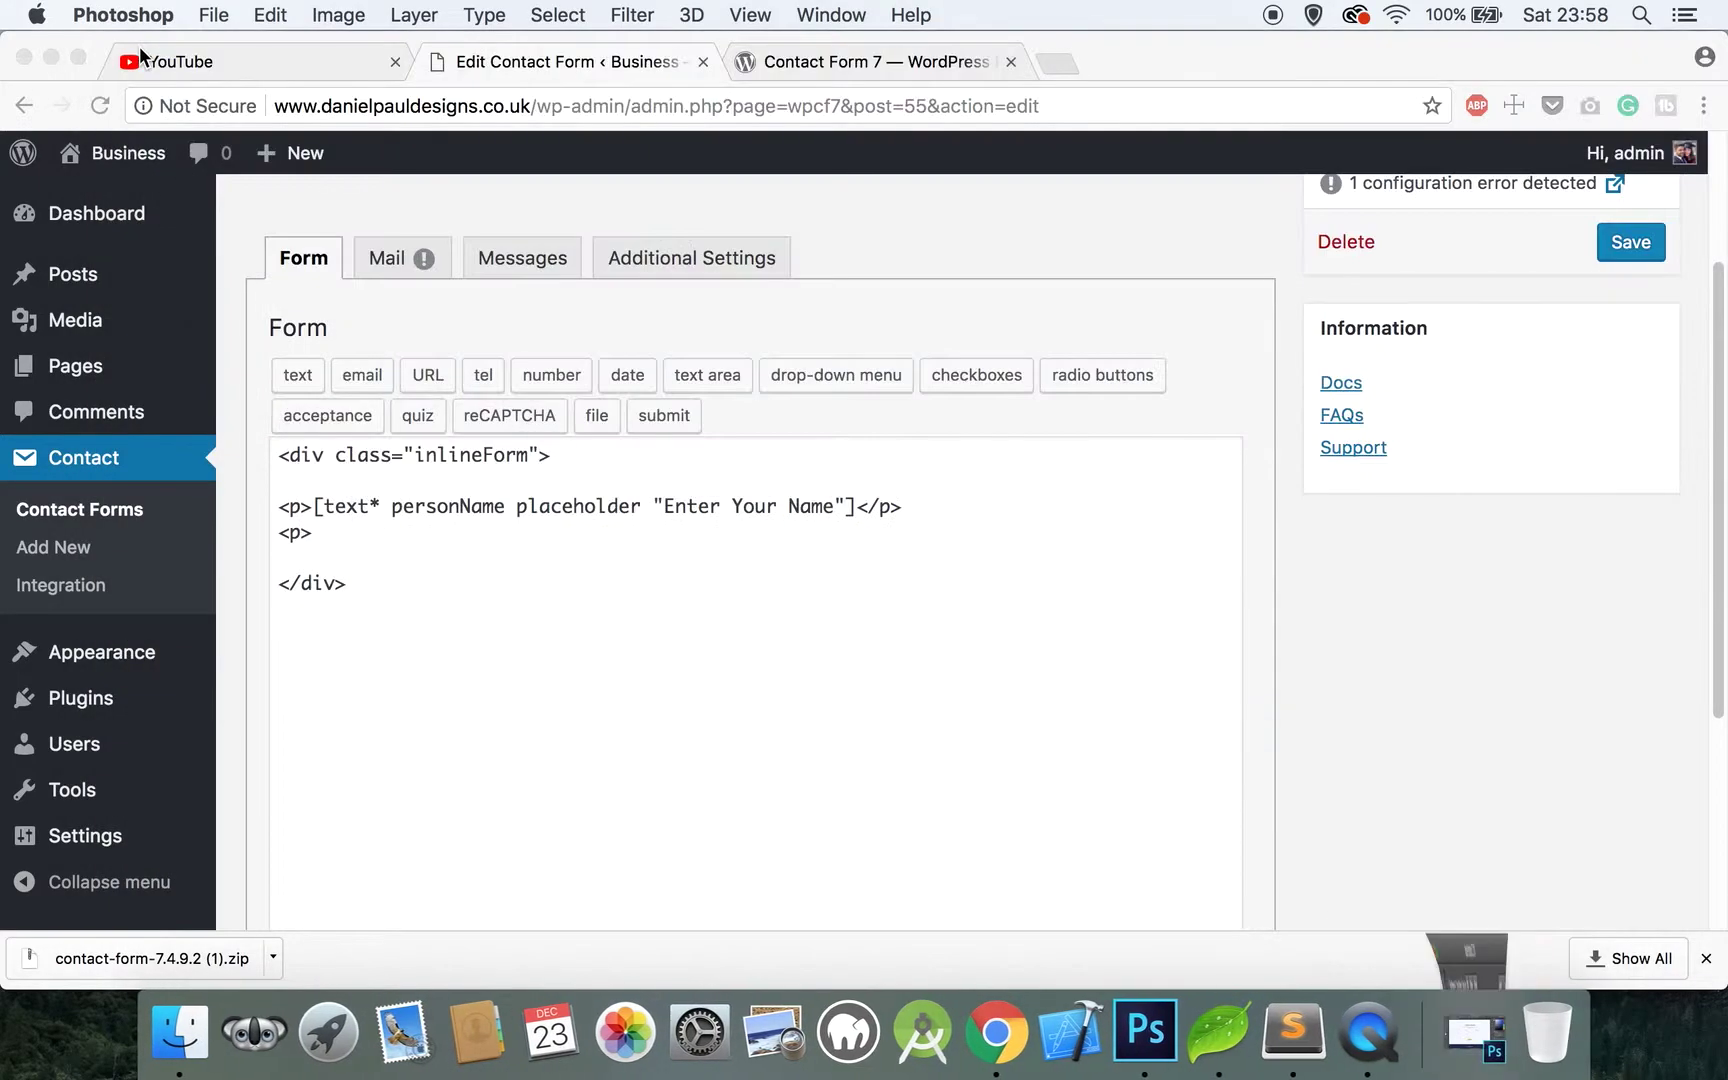
click(318, 540)
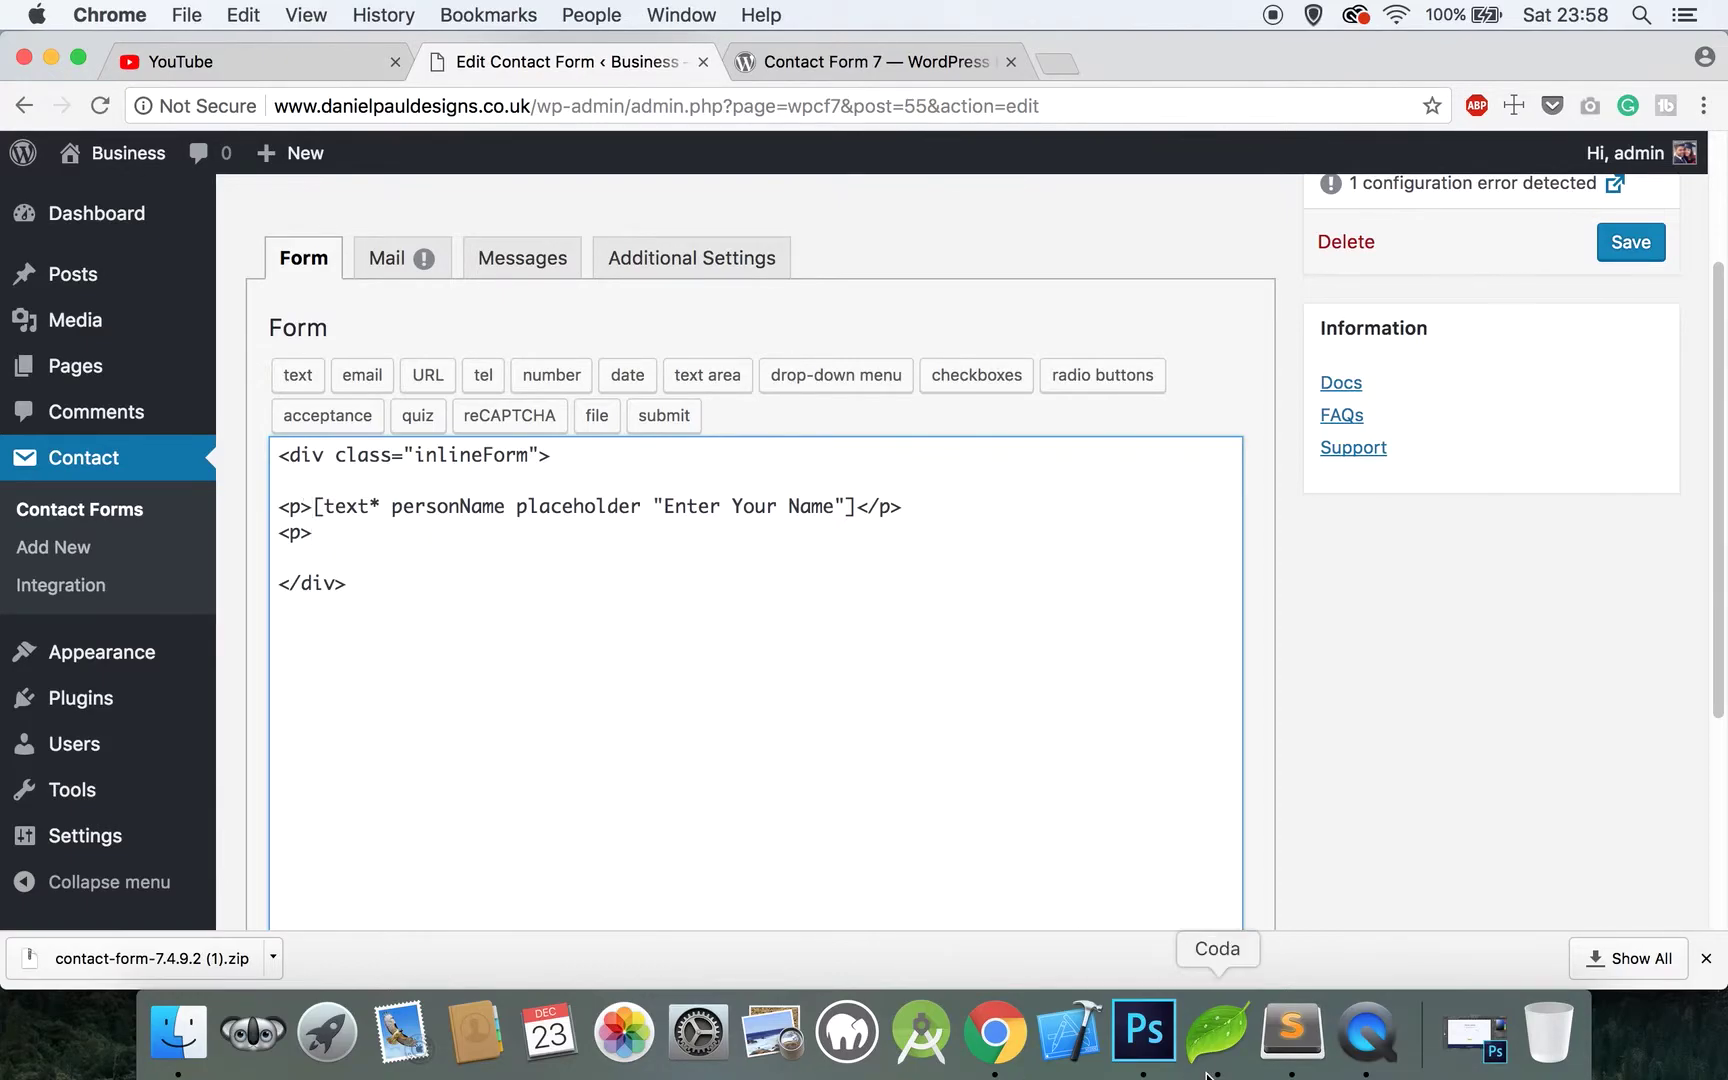
click(1143, 1030)
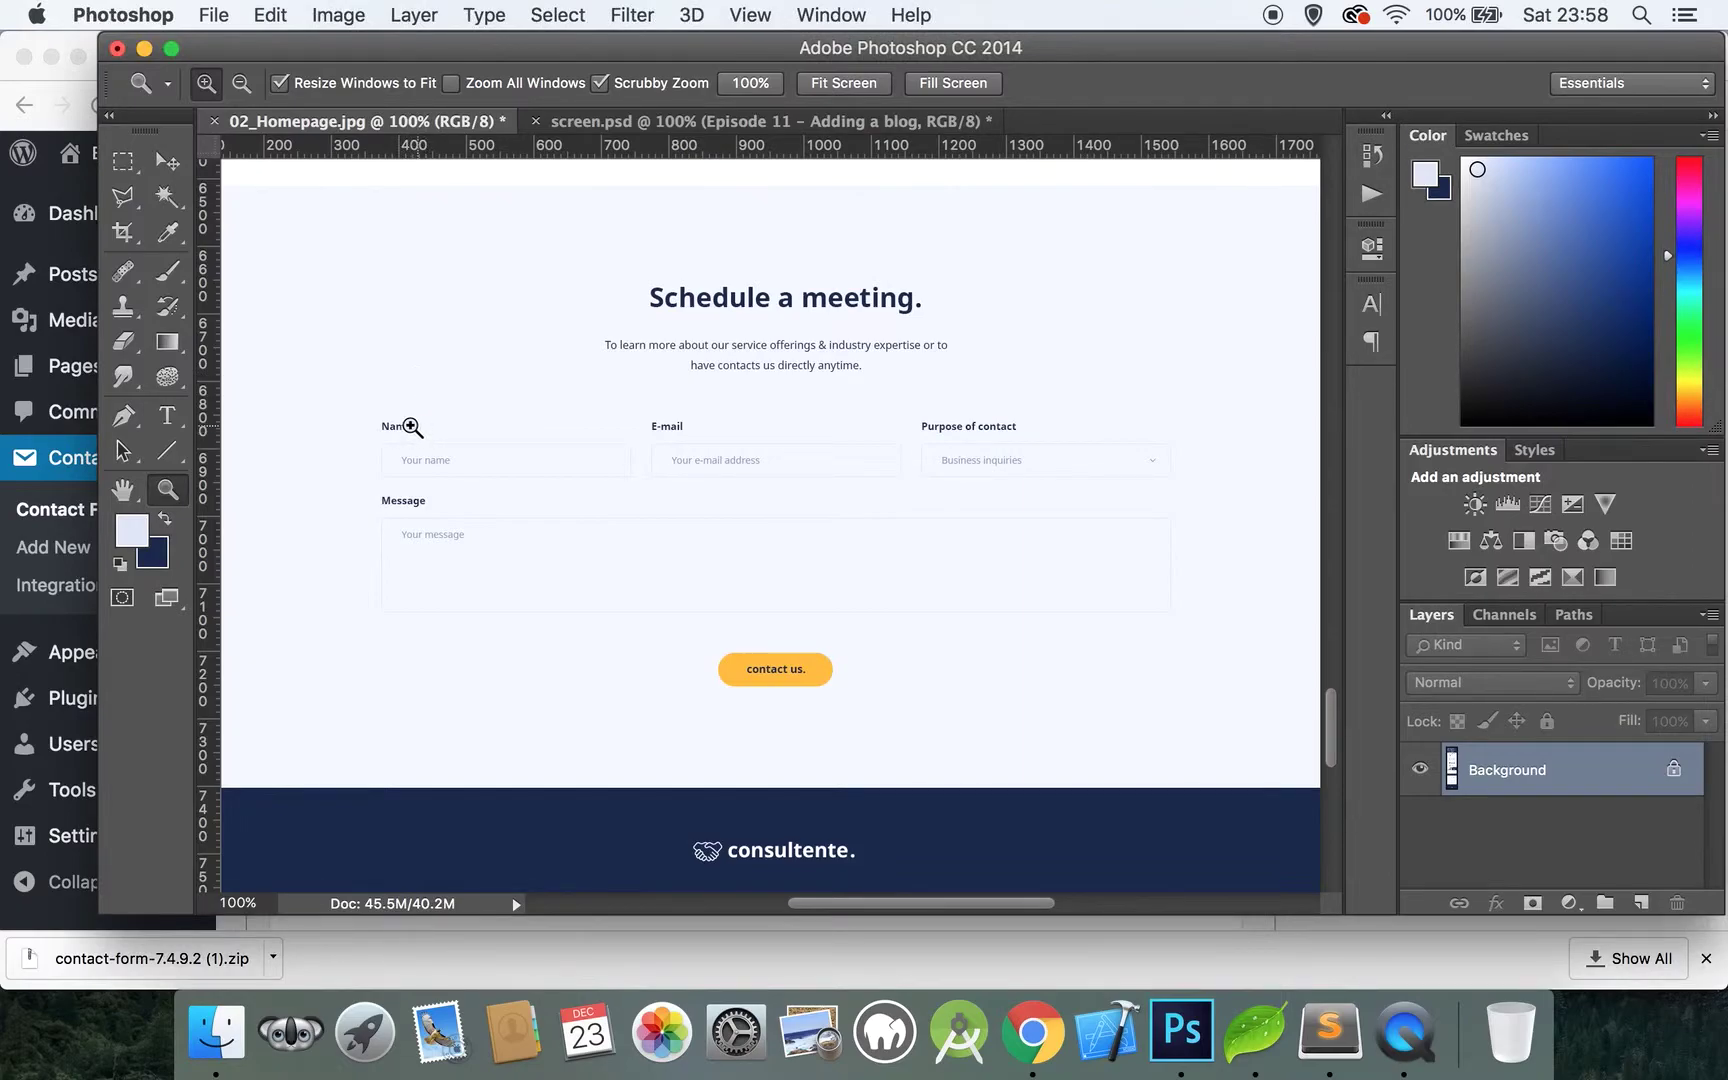
click(142, 47)
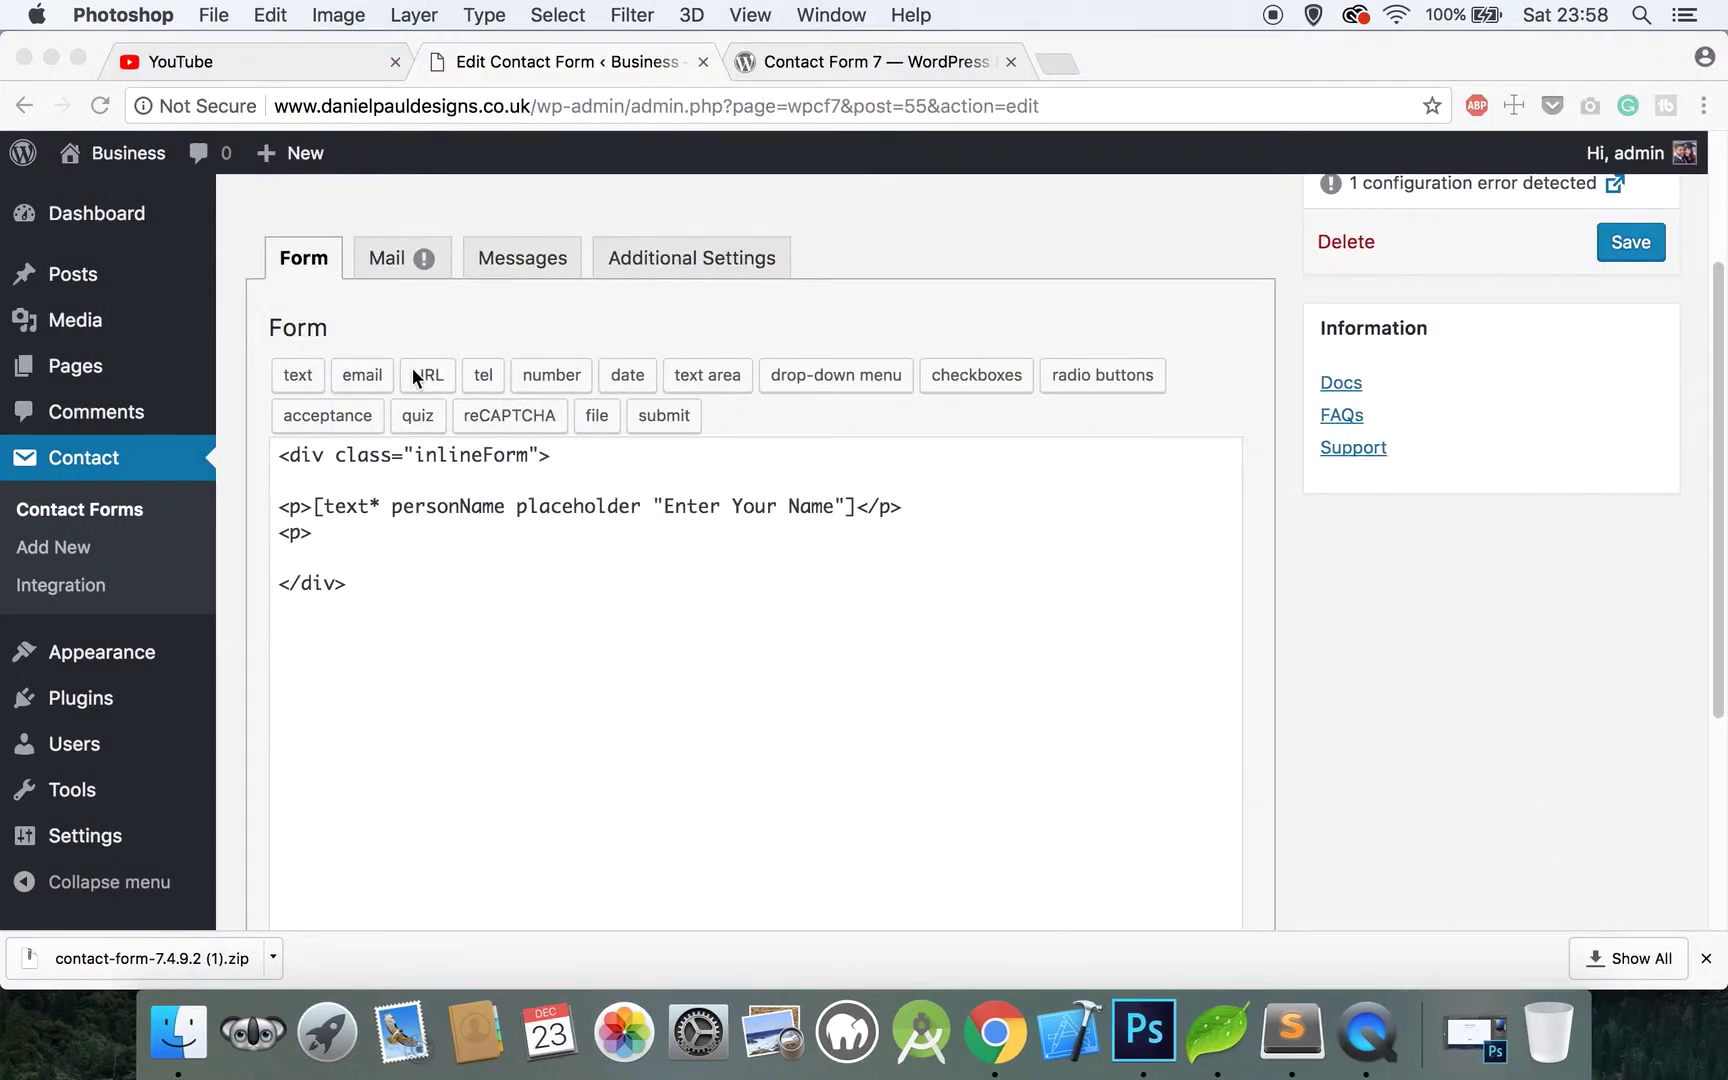
Add the label "Name:" followed directly by a <br/> line break in front of the personName field tag
click(313, 507)
text(Name: )
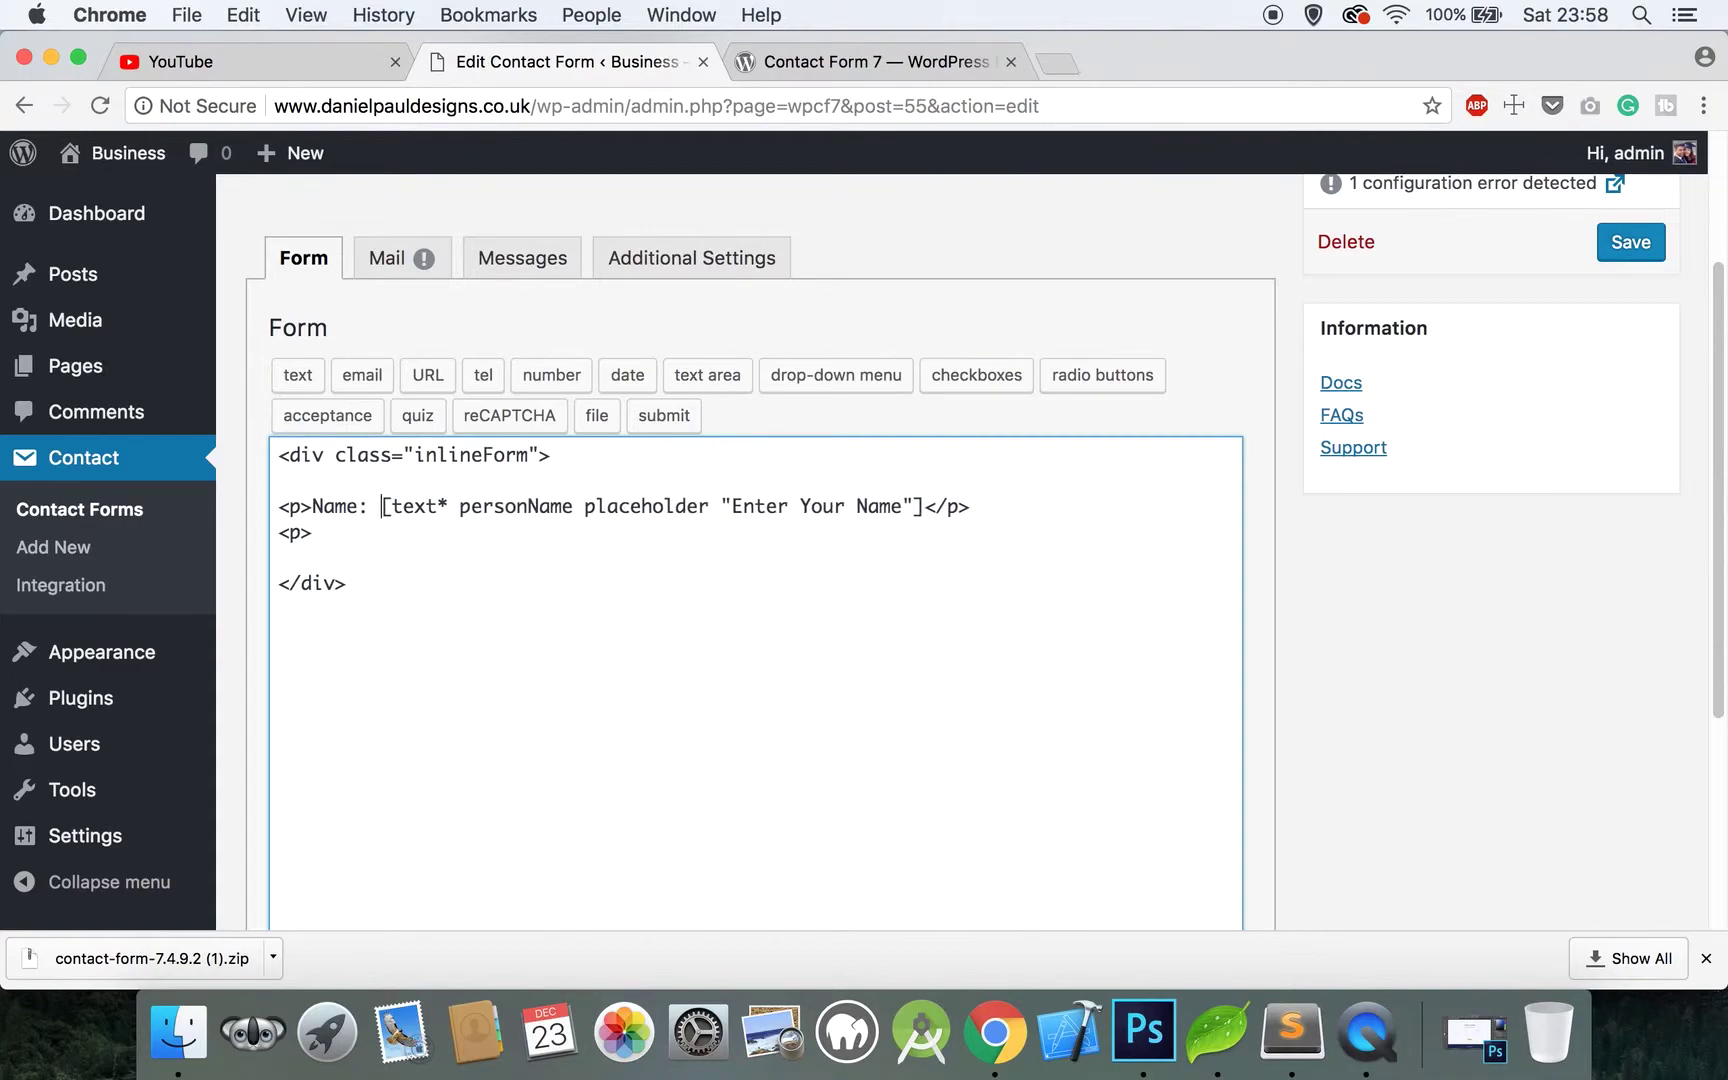
text(<br/>)
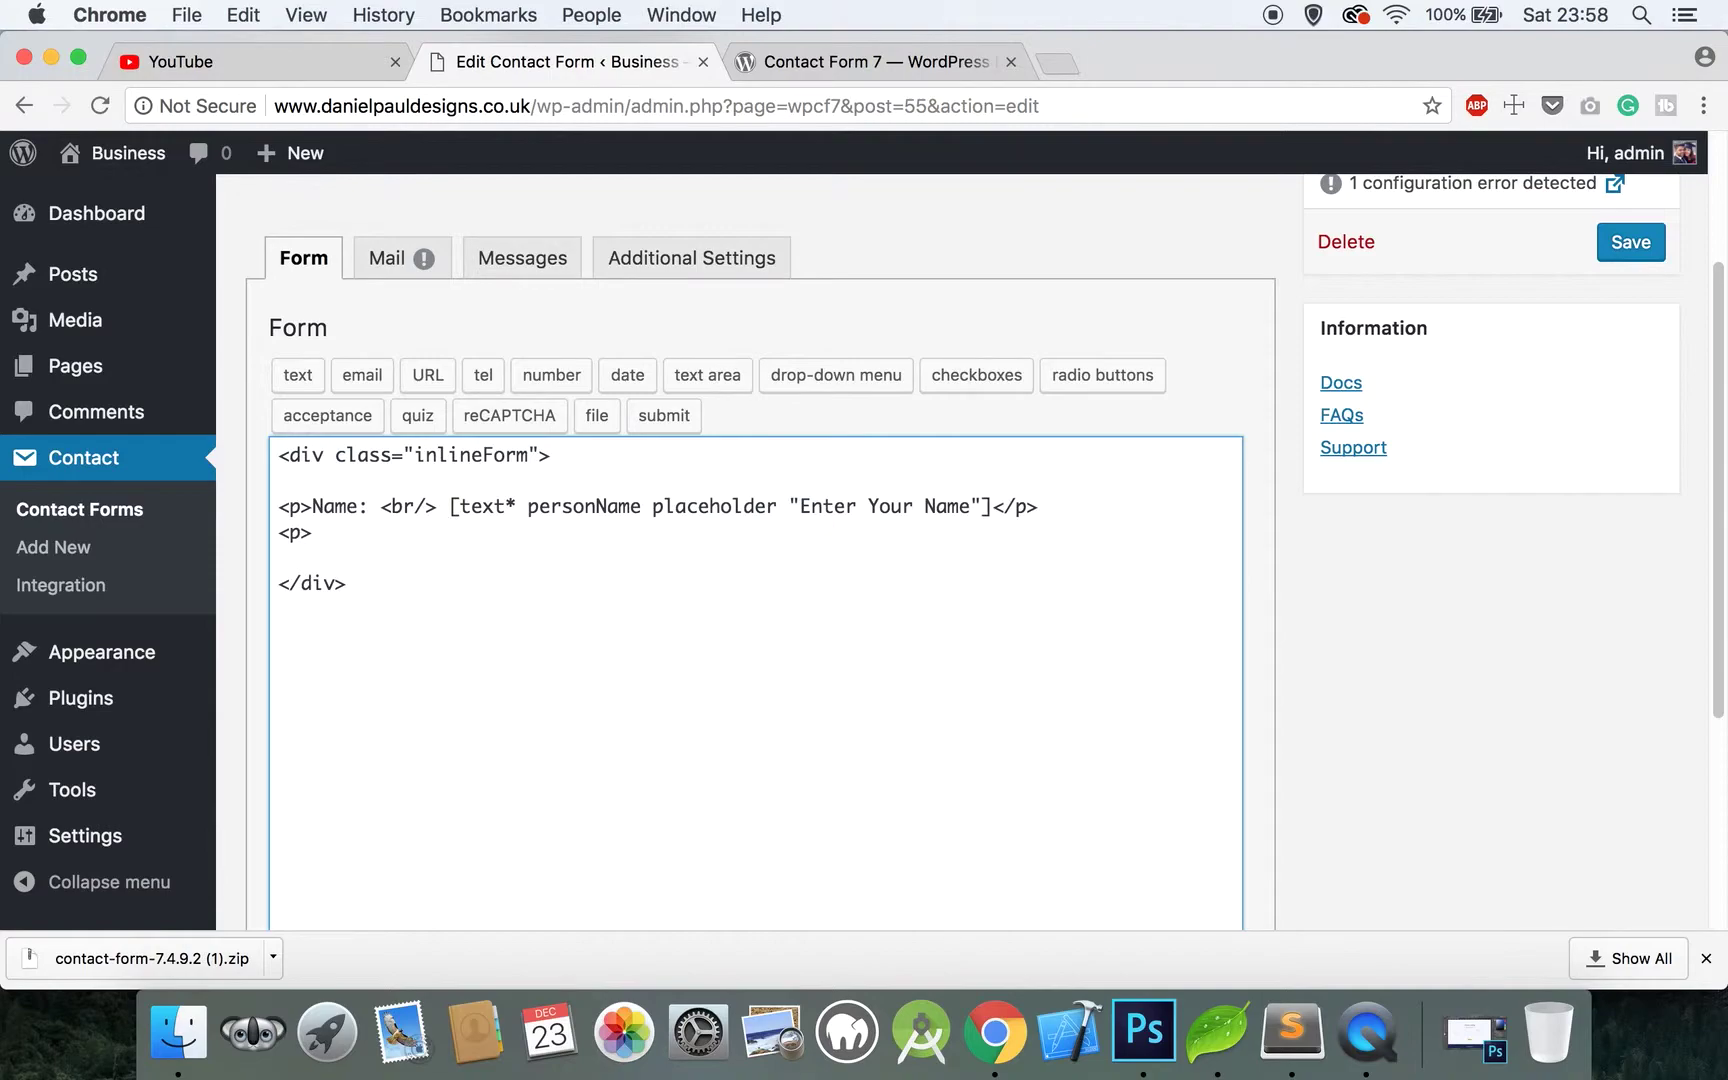
drag(391, 510, 447, 512)
click(364, 519)
key(Delete)
Complete the second paragraph with the label "Email:", a <br/> and a required email field named personEmail with the placeholder "Enter your email"
click(366, 528)
text(Email:<br/>)
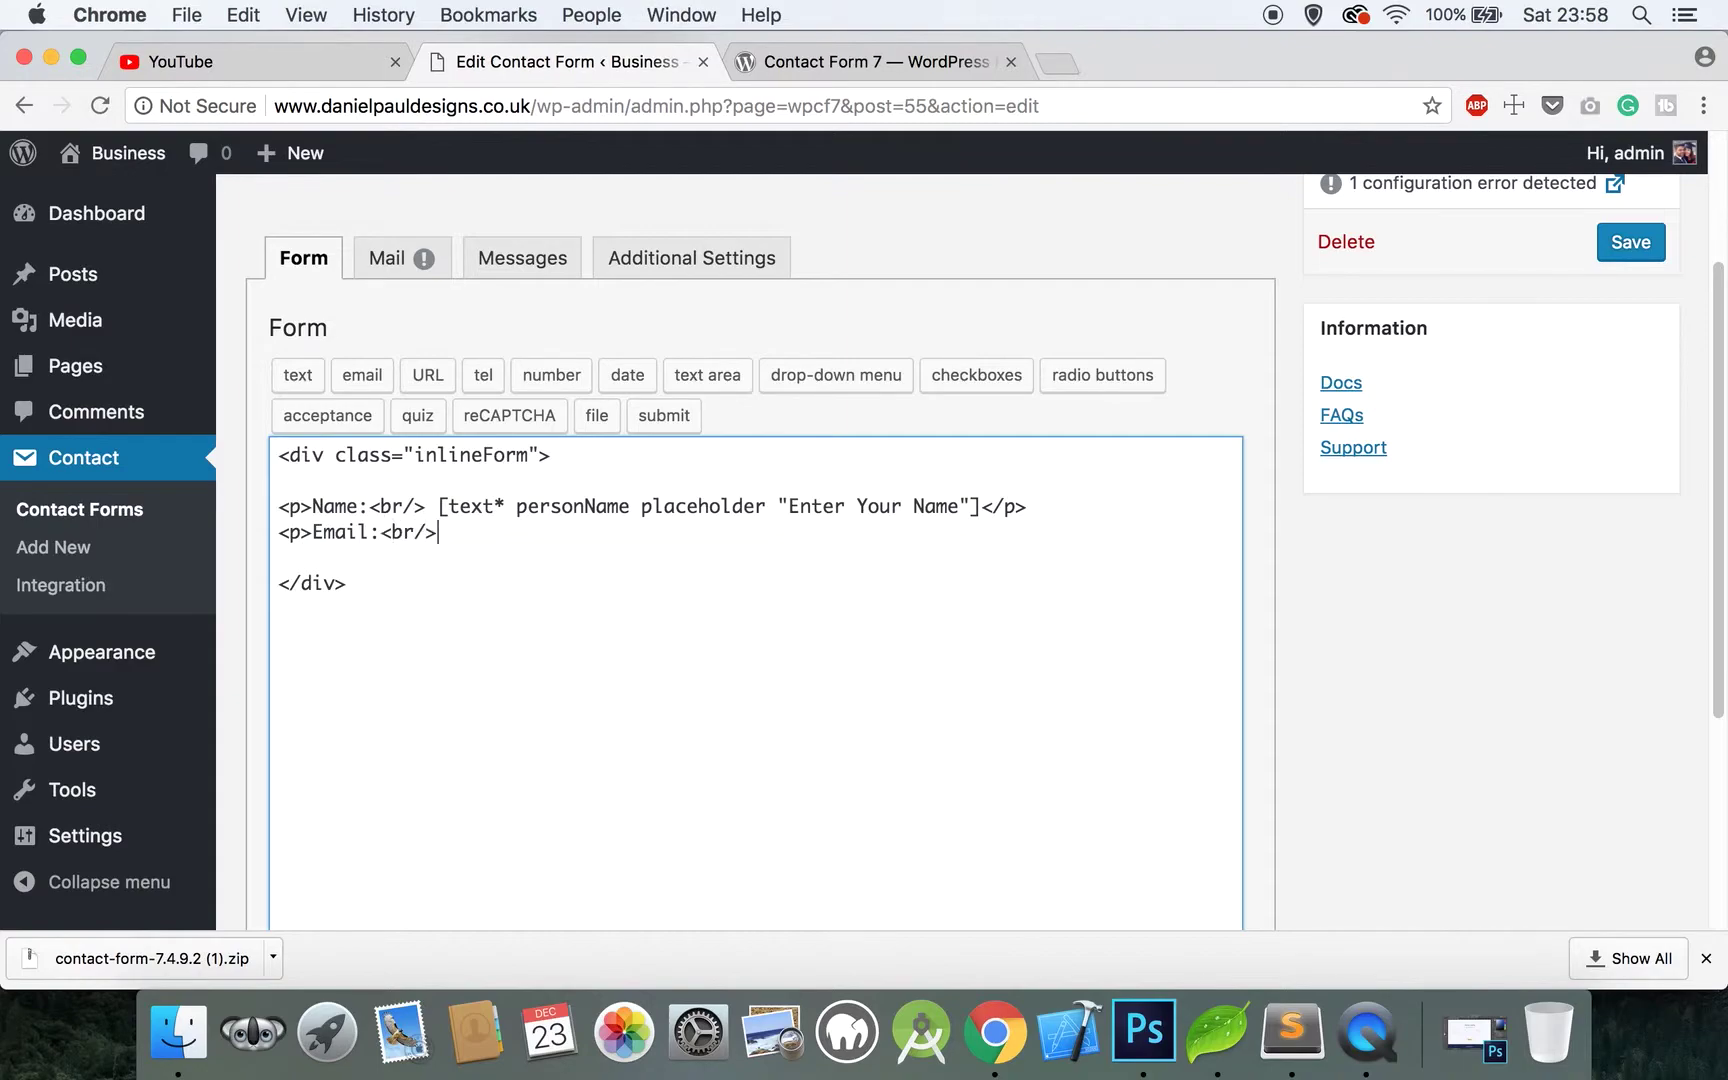
click(362, 375)
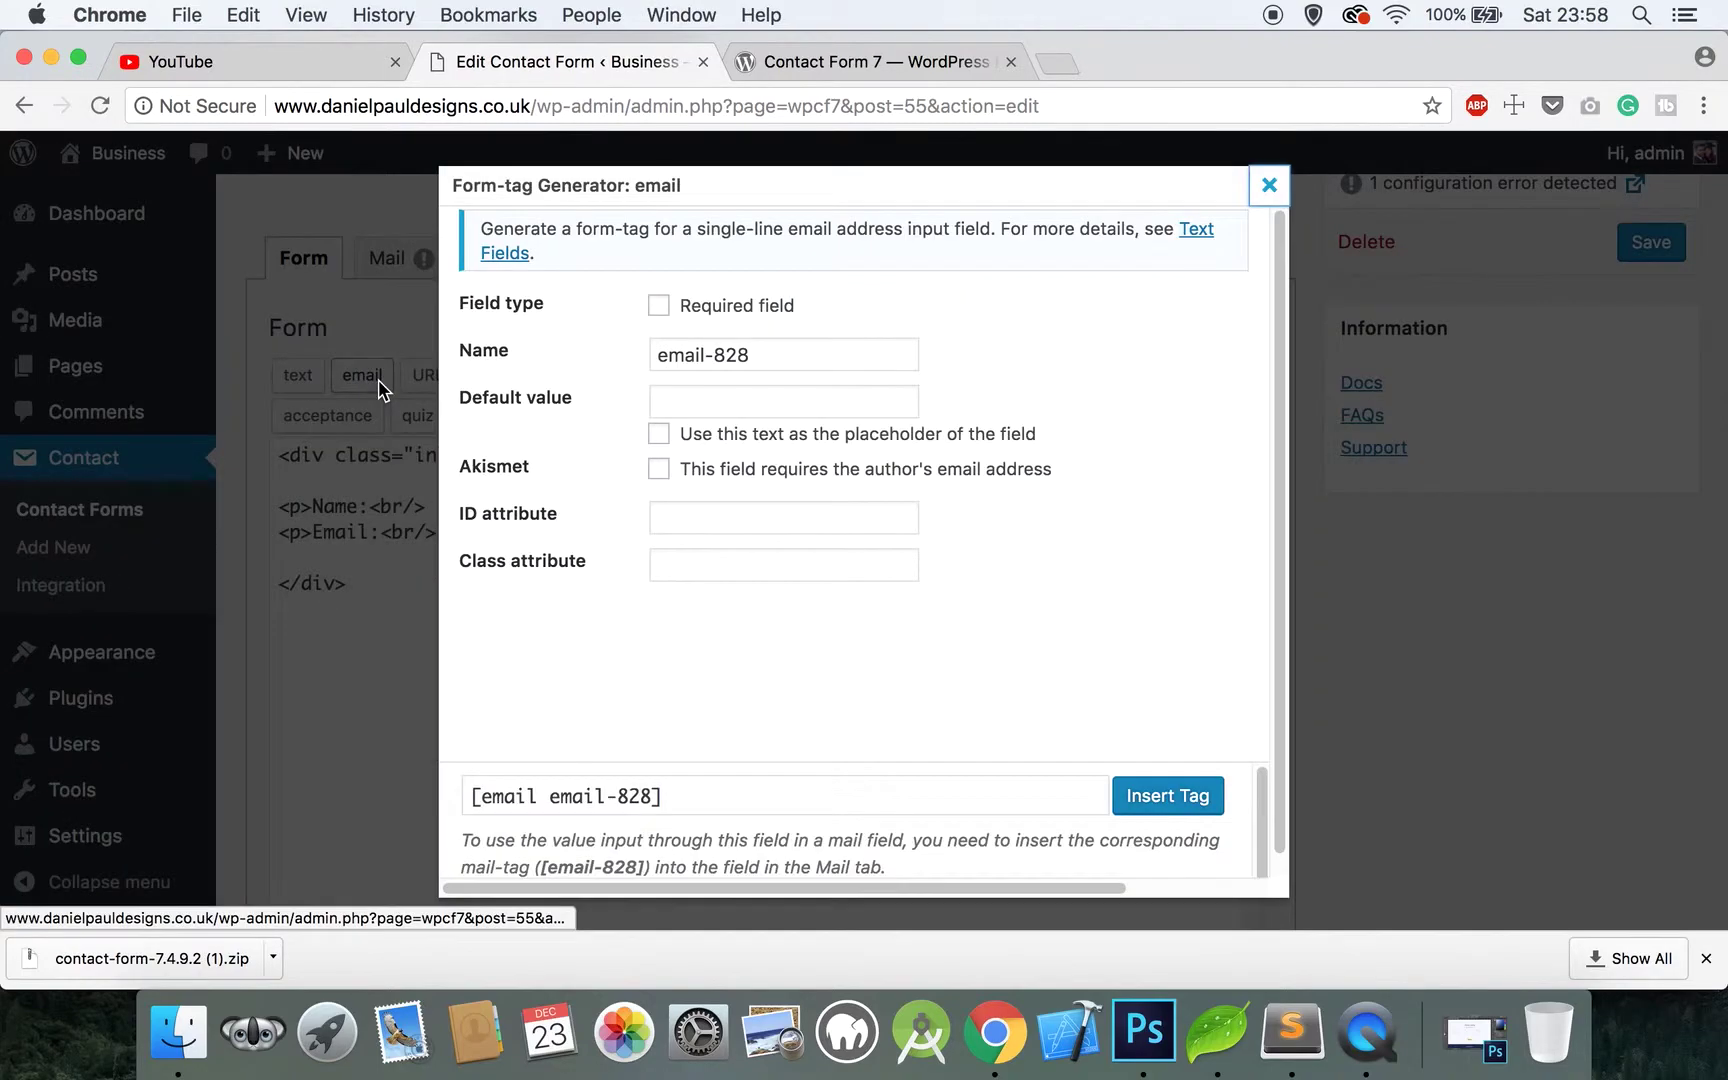
click(658, 305)
drag(796, 355, 617, 352)
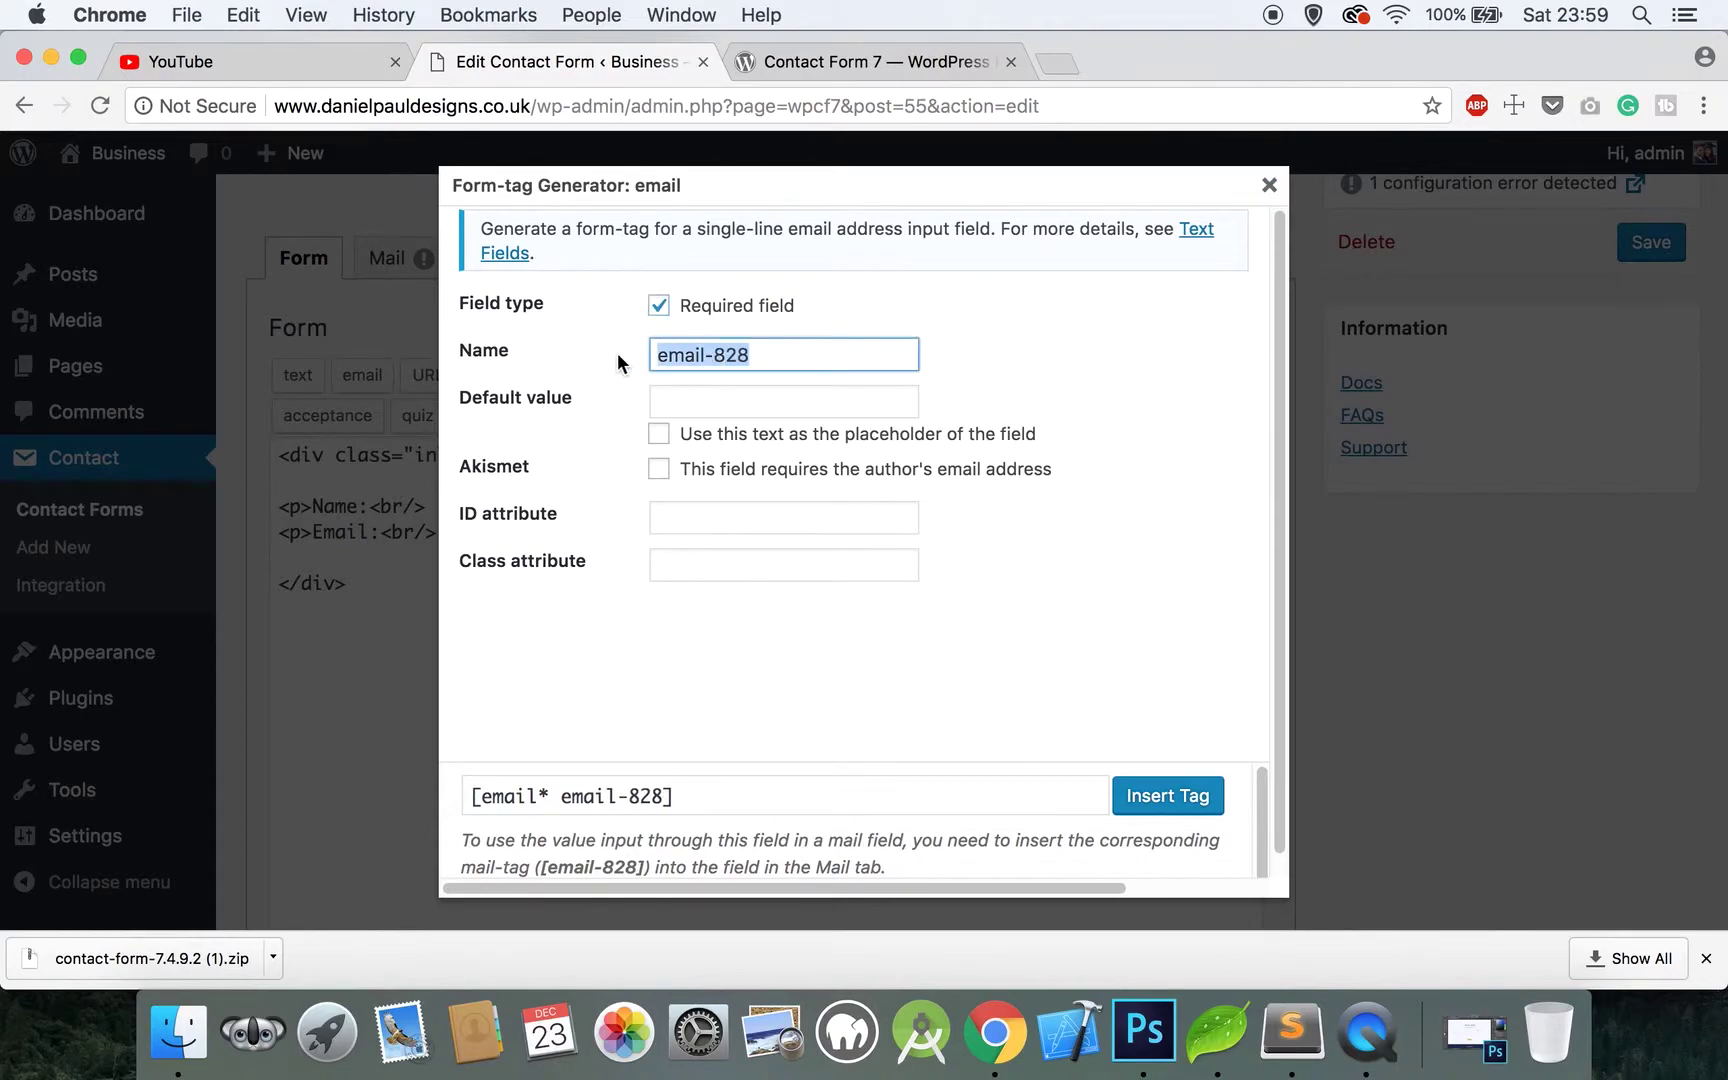
text(personEma)
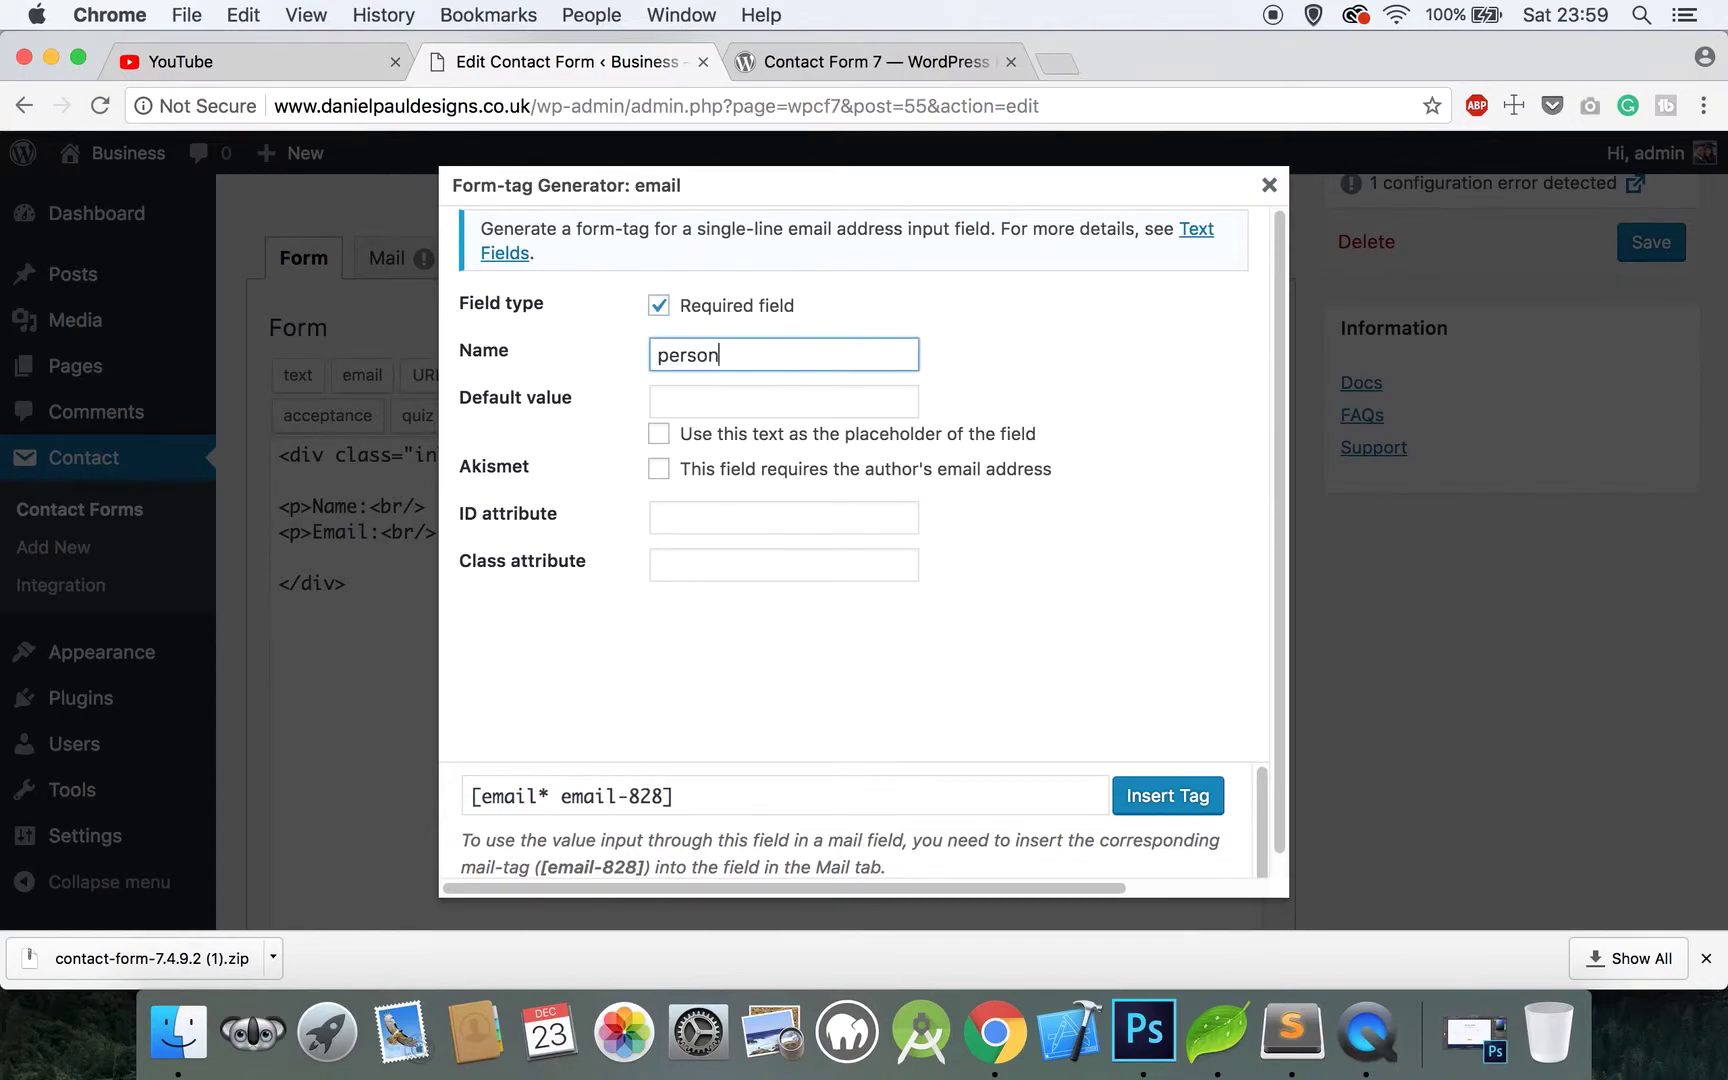
click(783, 401)
text(Enter your email)
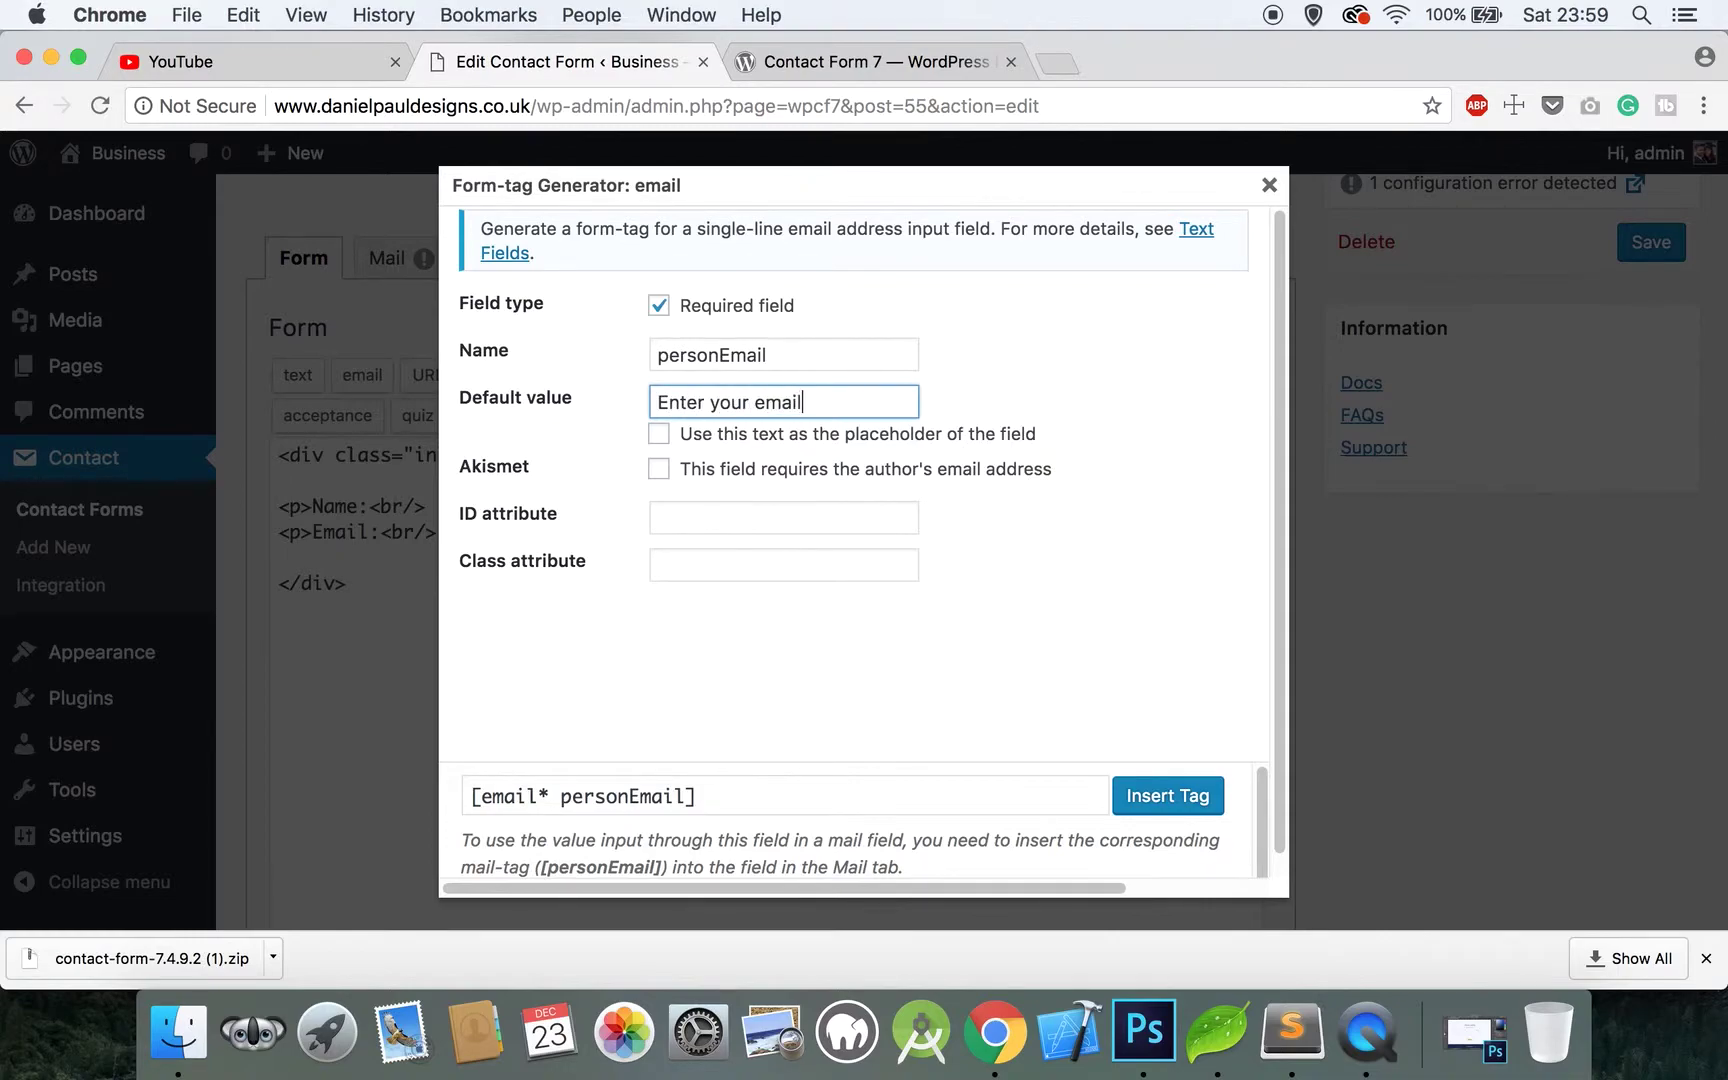
click(658, 433)
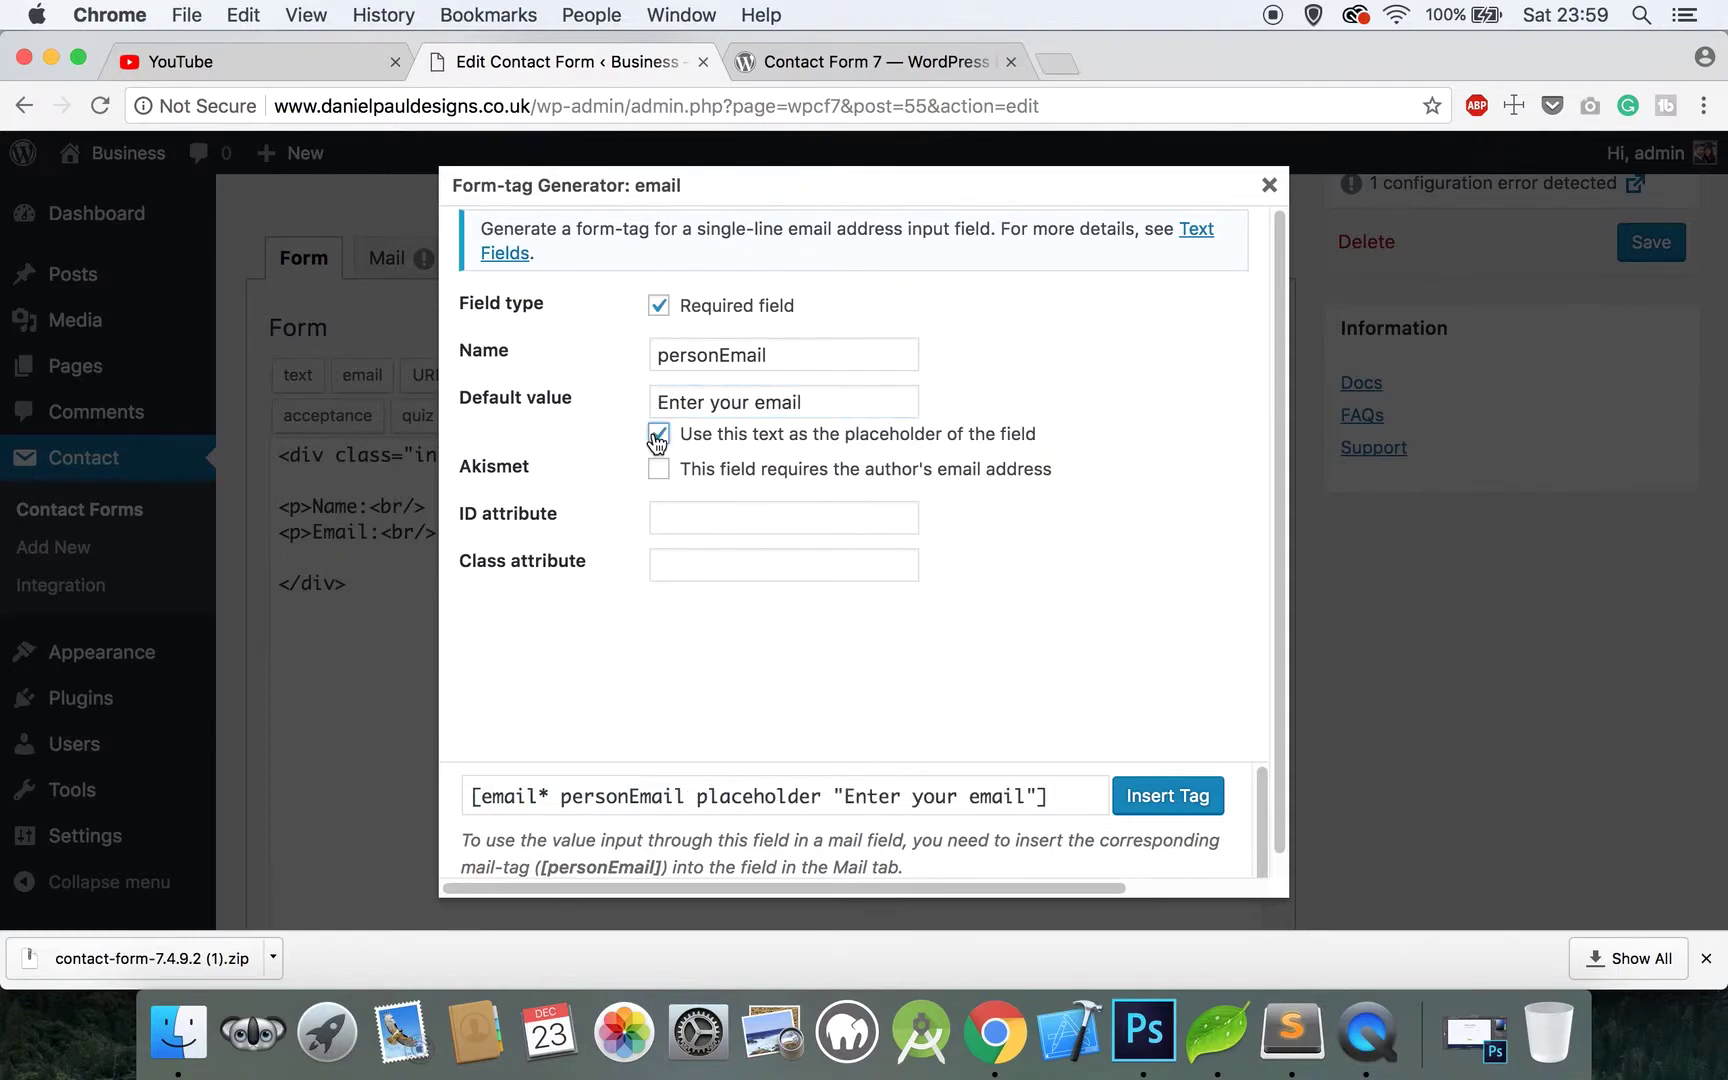
click(1187, 812)
text(</p>)
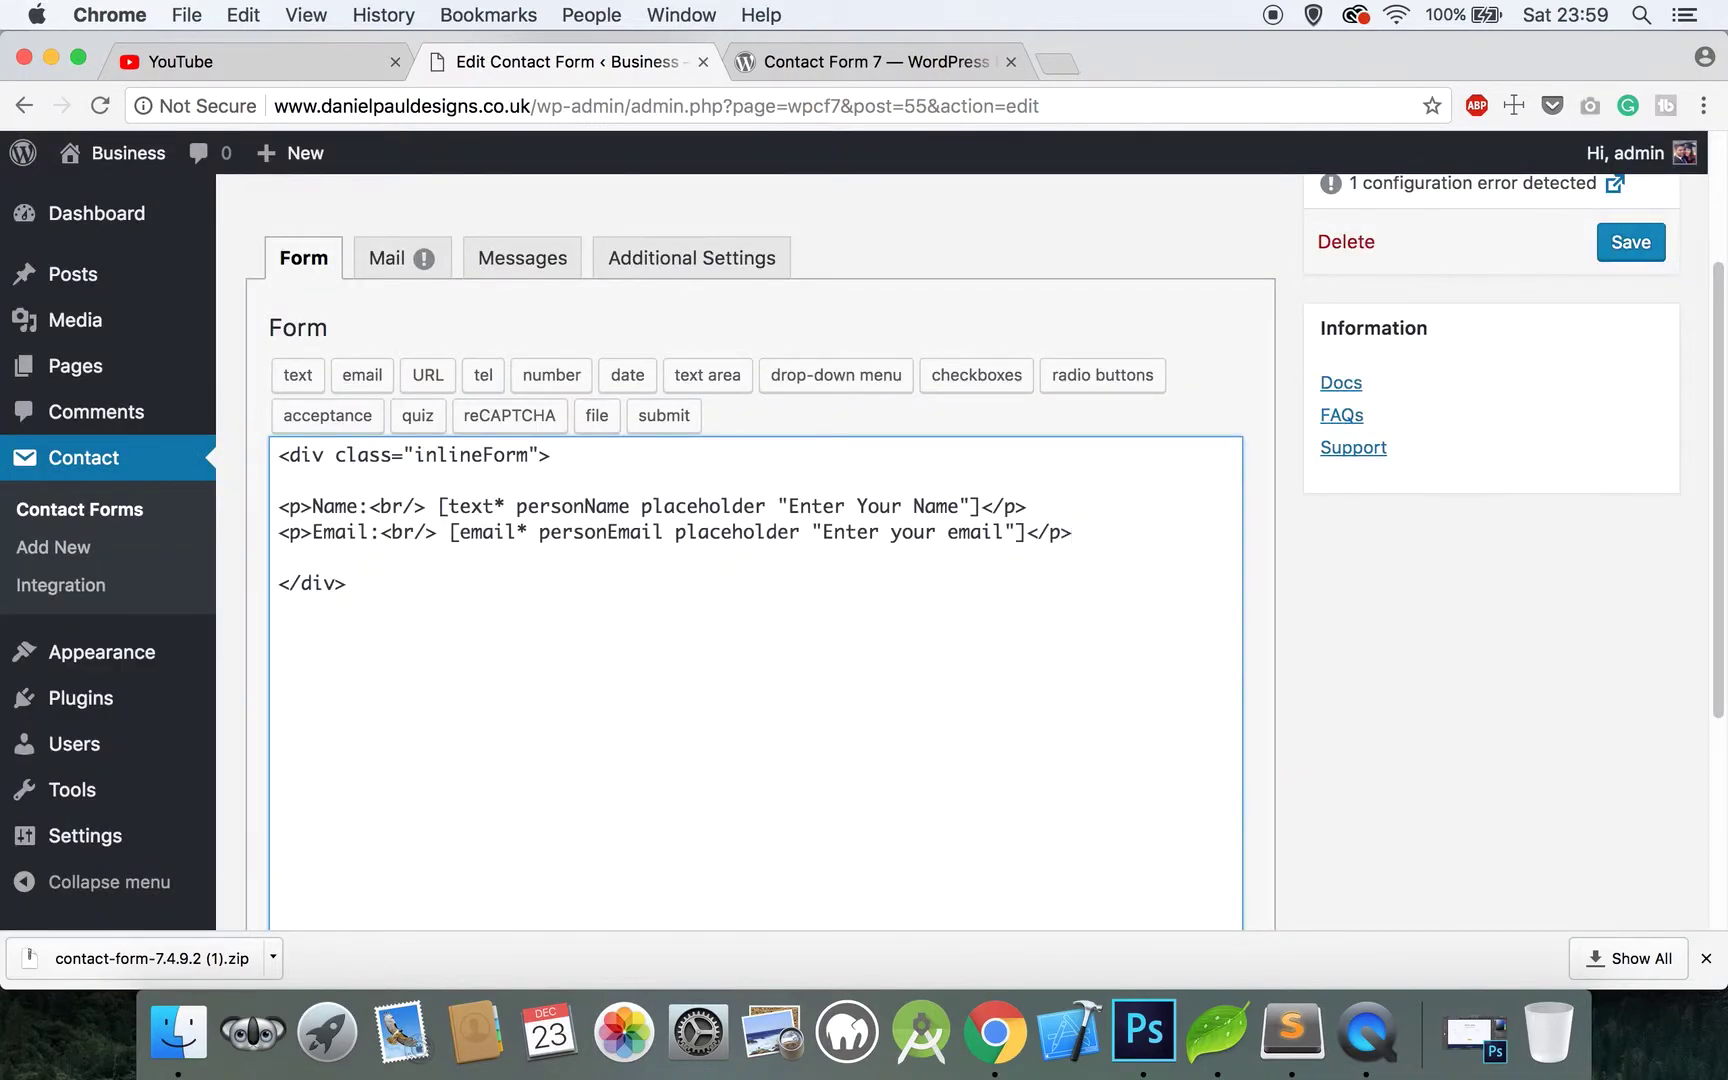
Check the third field in the Photoshop mockup and start a new paragraph below the email line reading "Purpose of contact:<br/>"
key(Return)
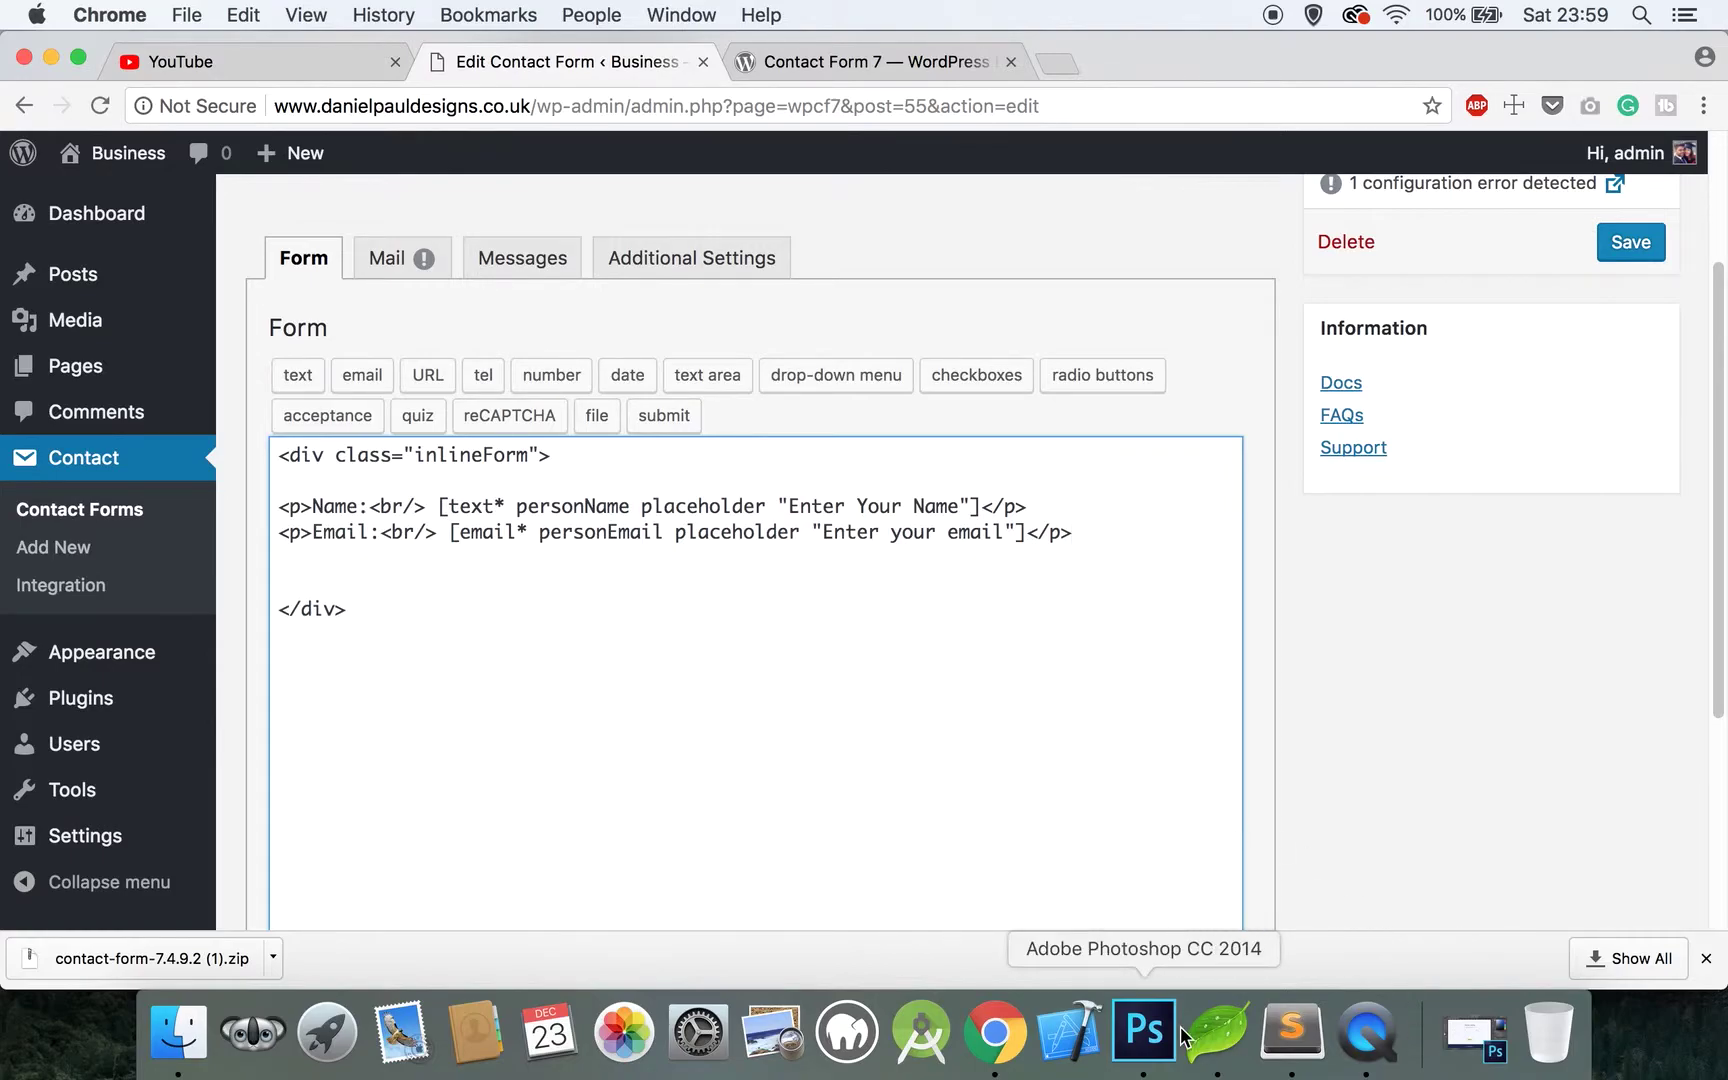
click(1143, 1030)
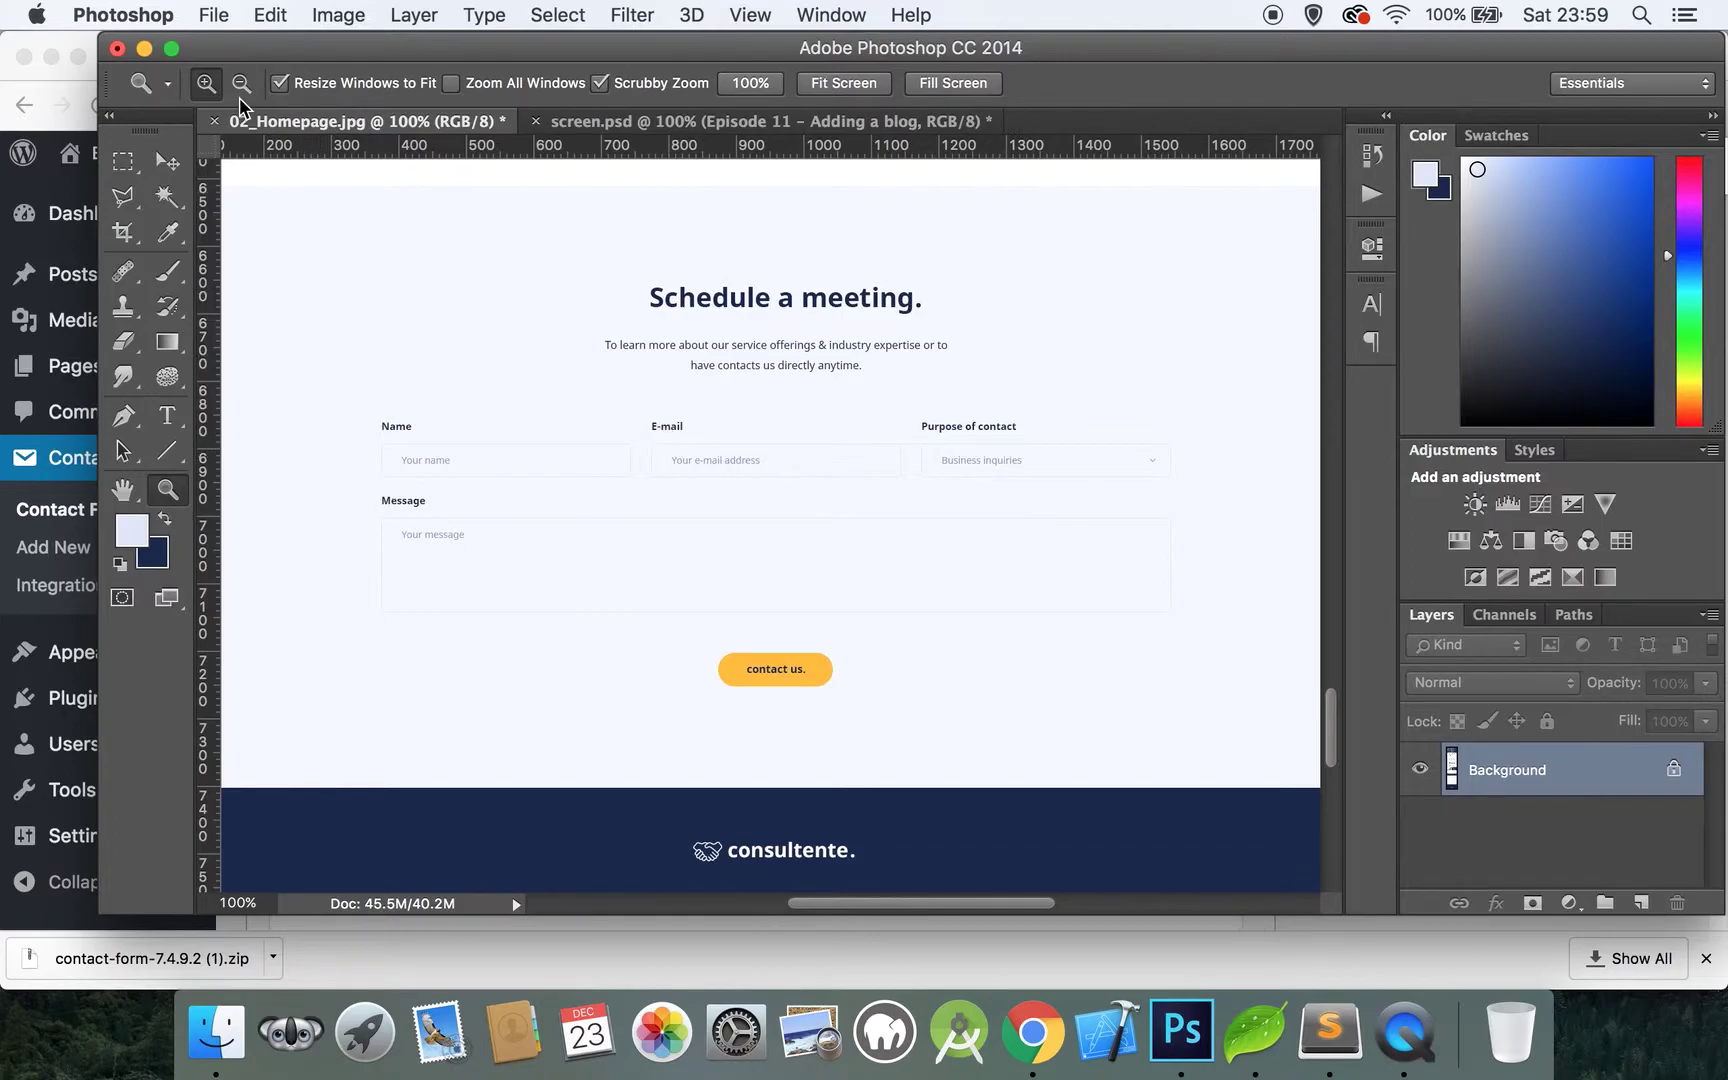
click(345, 570)
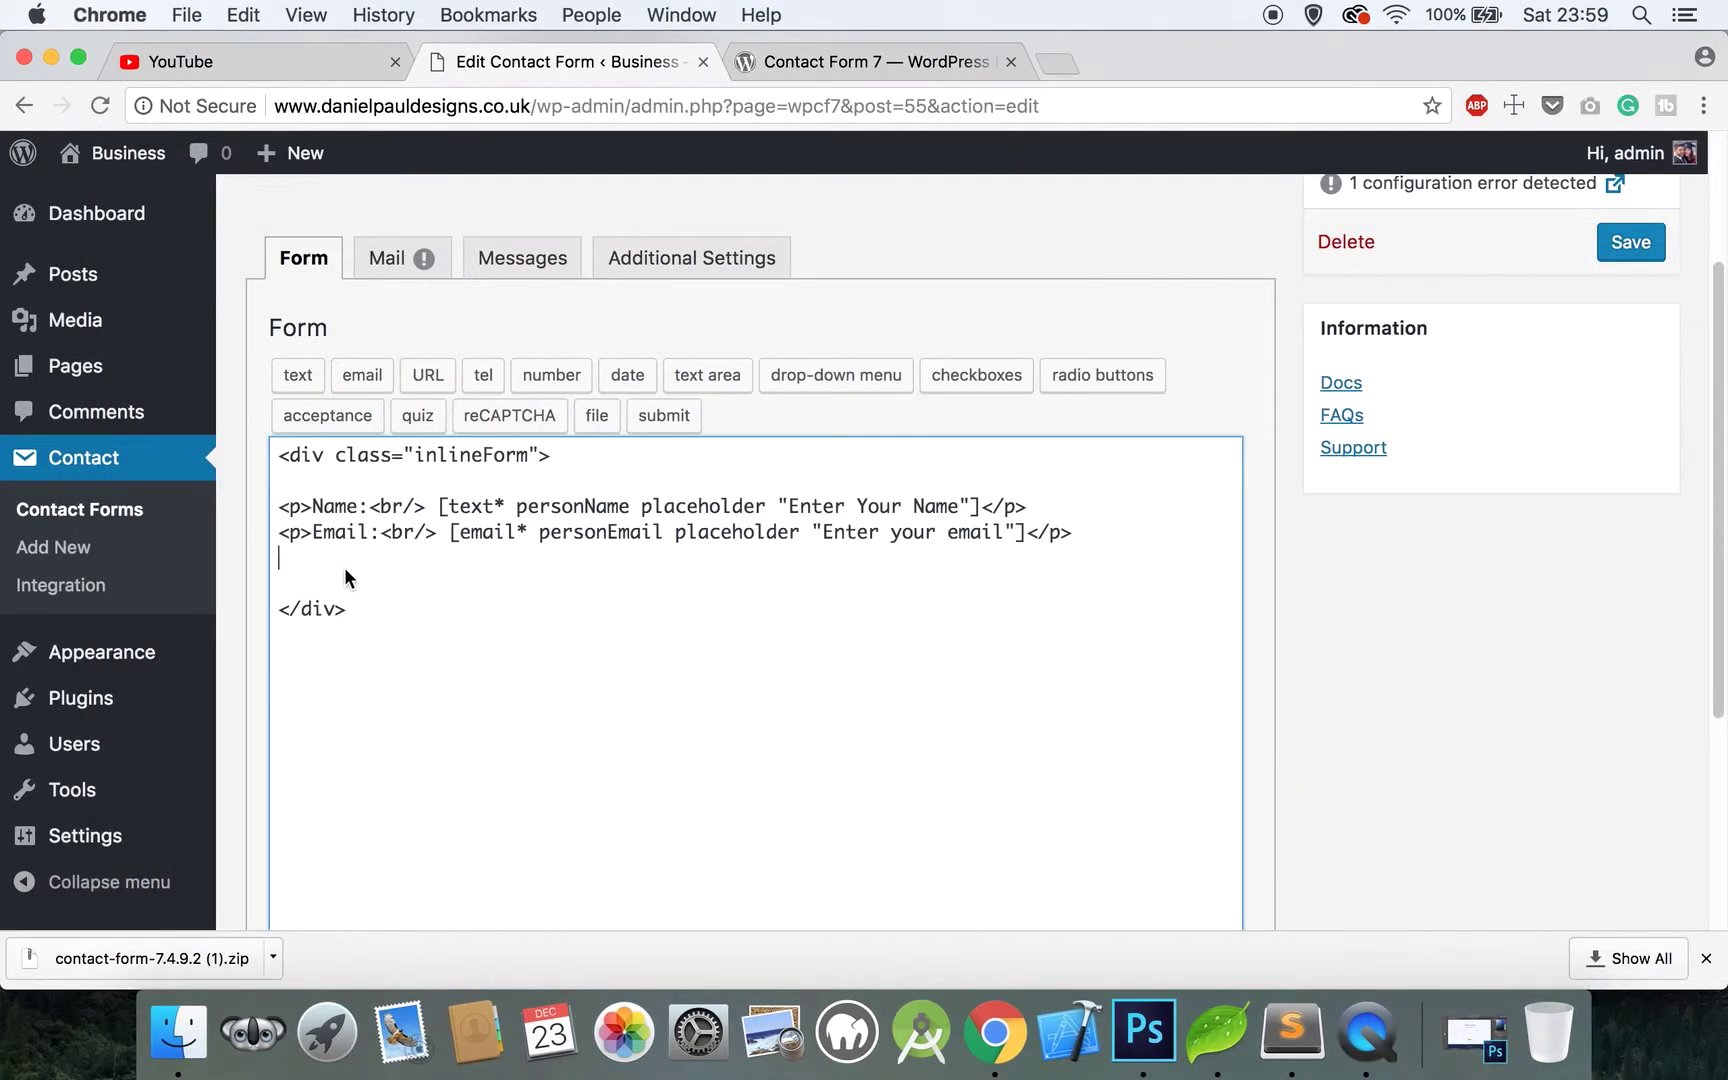
text(<p>Purpose)
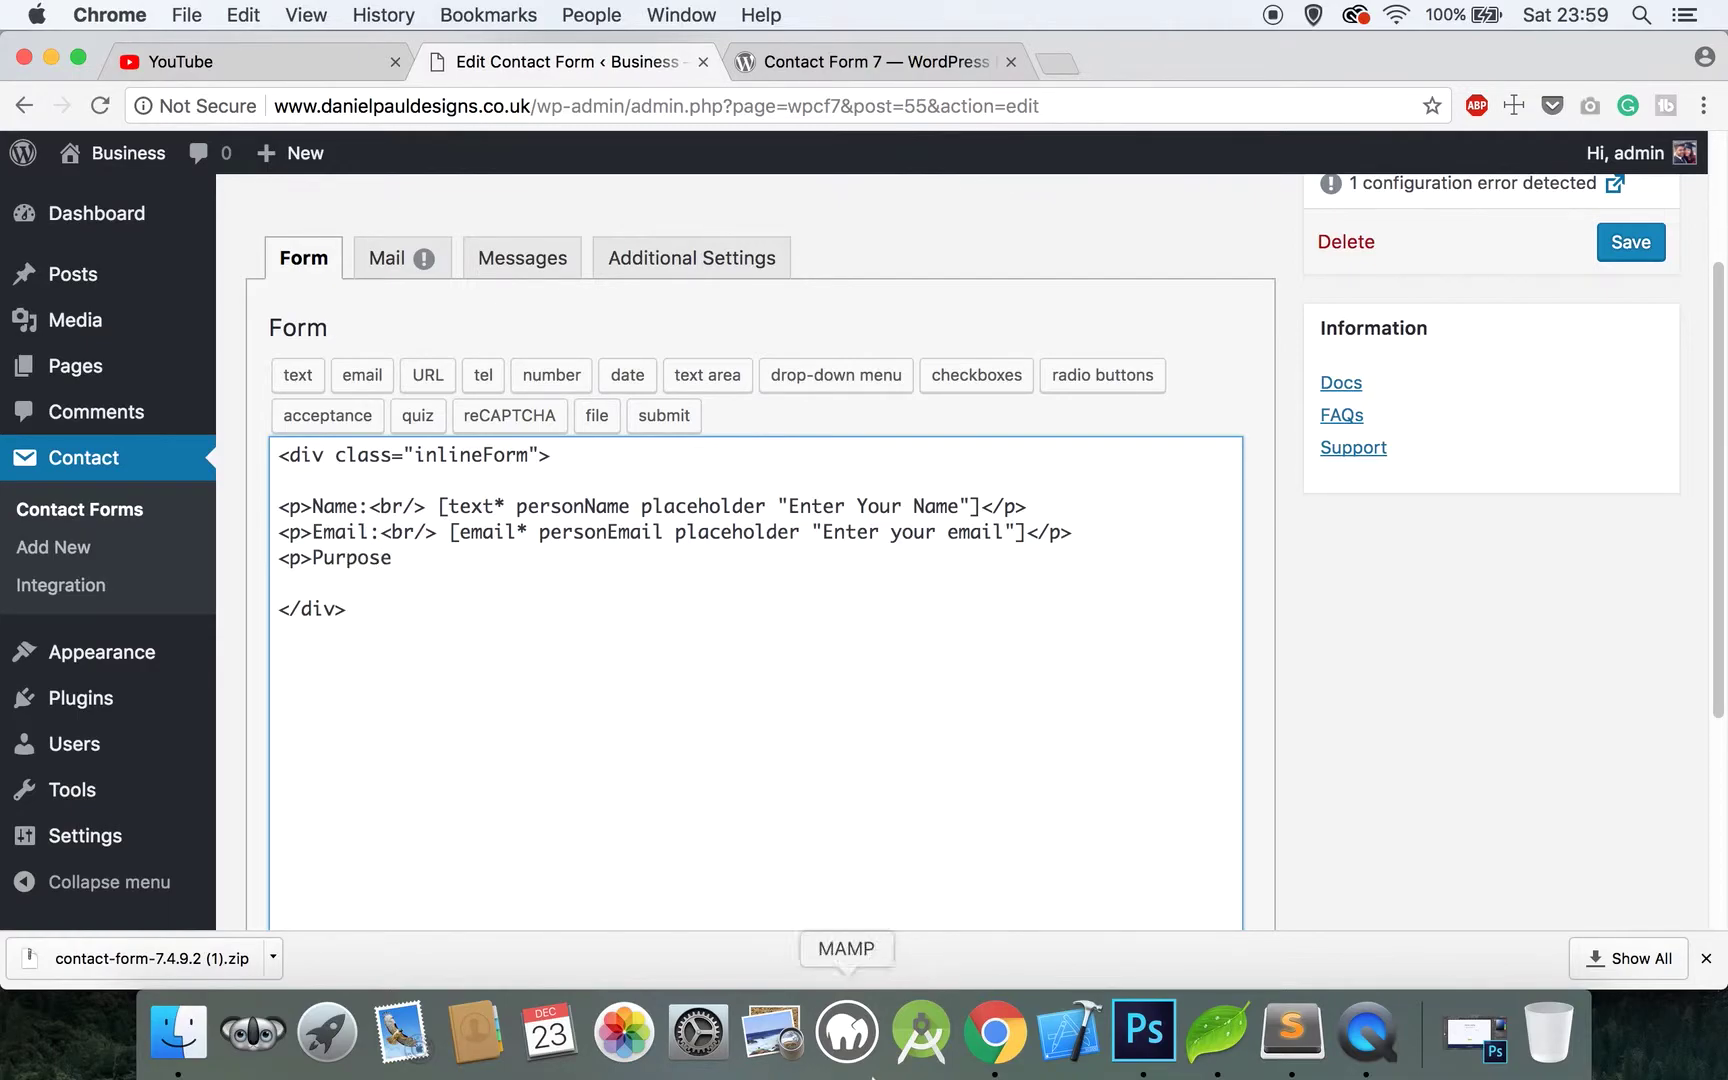
click(1143, 1040)
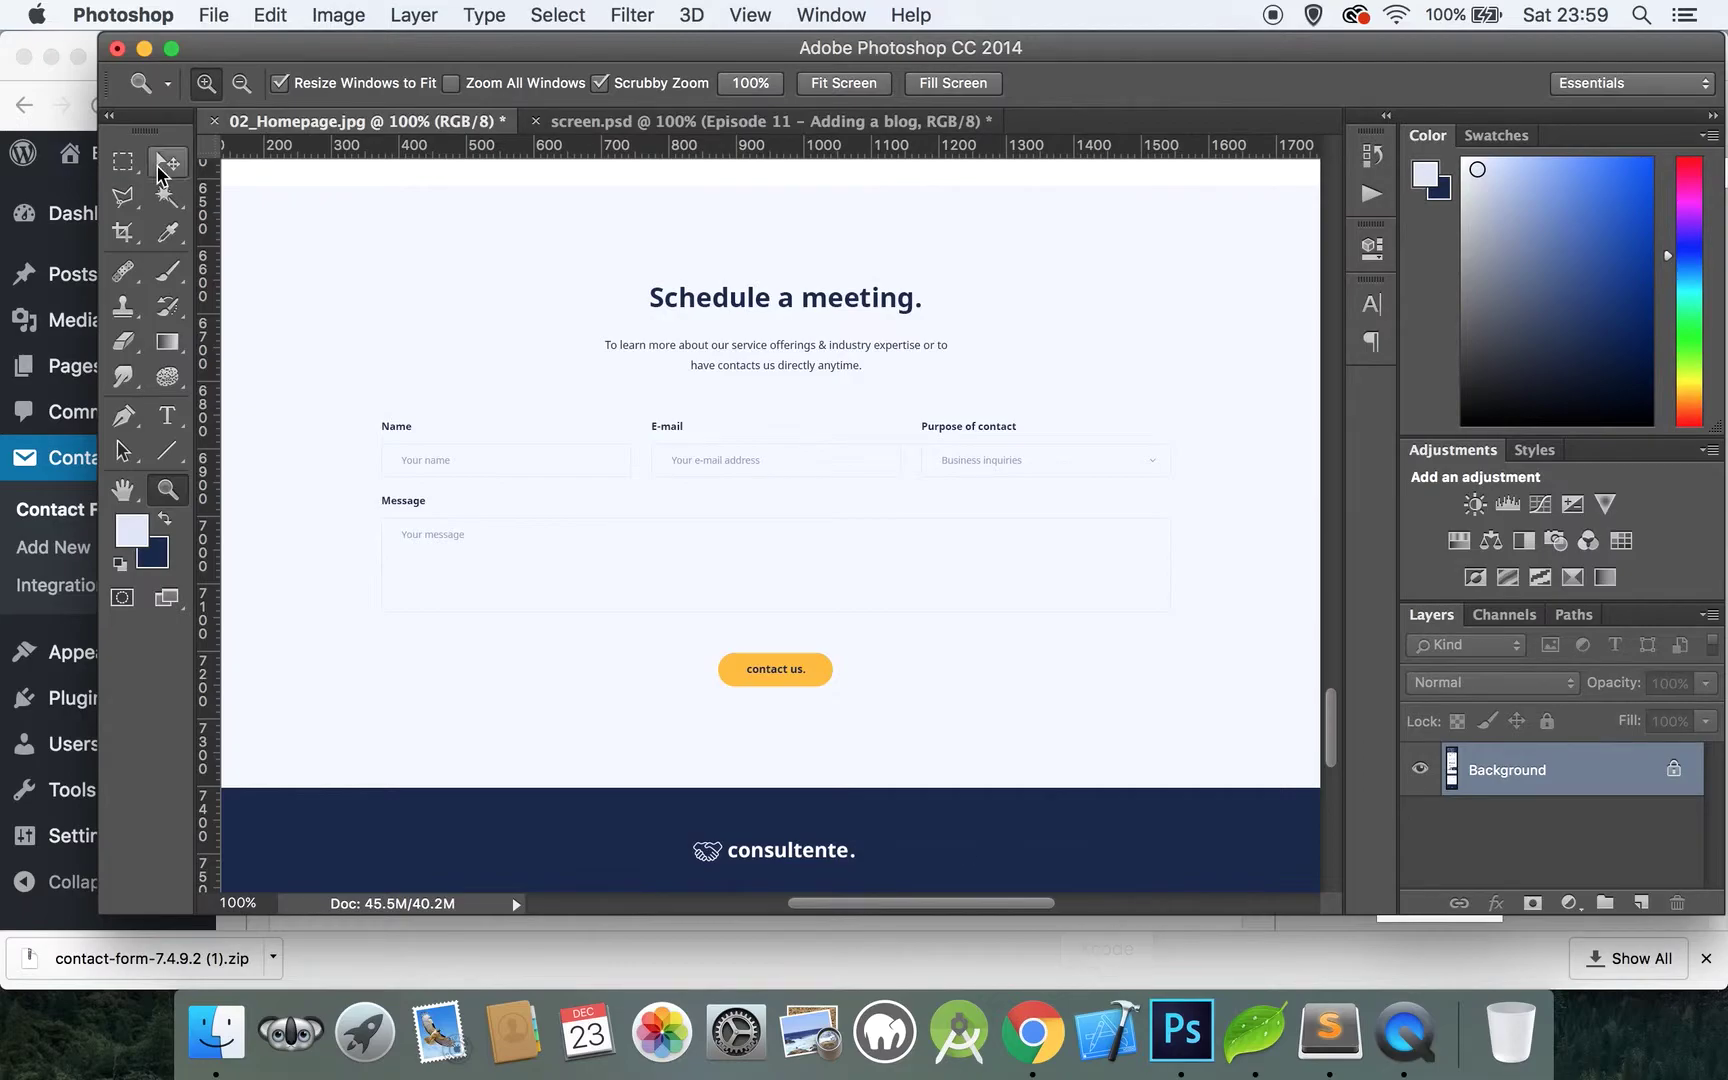
click(144, 48)
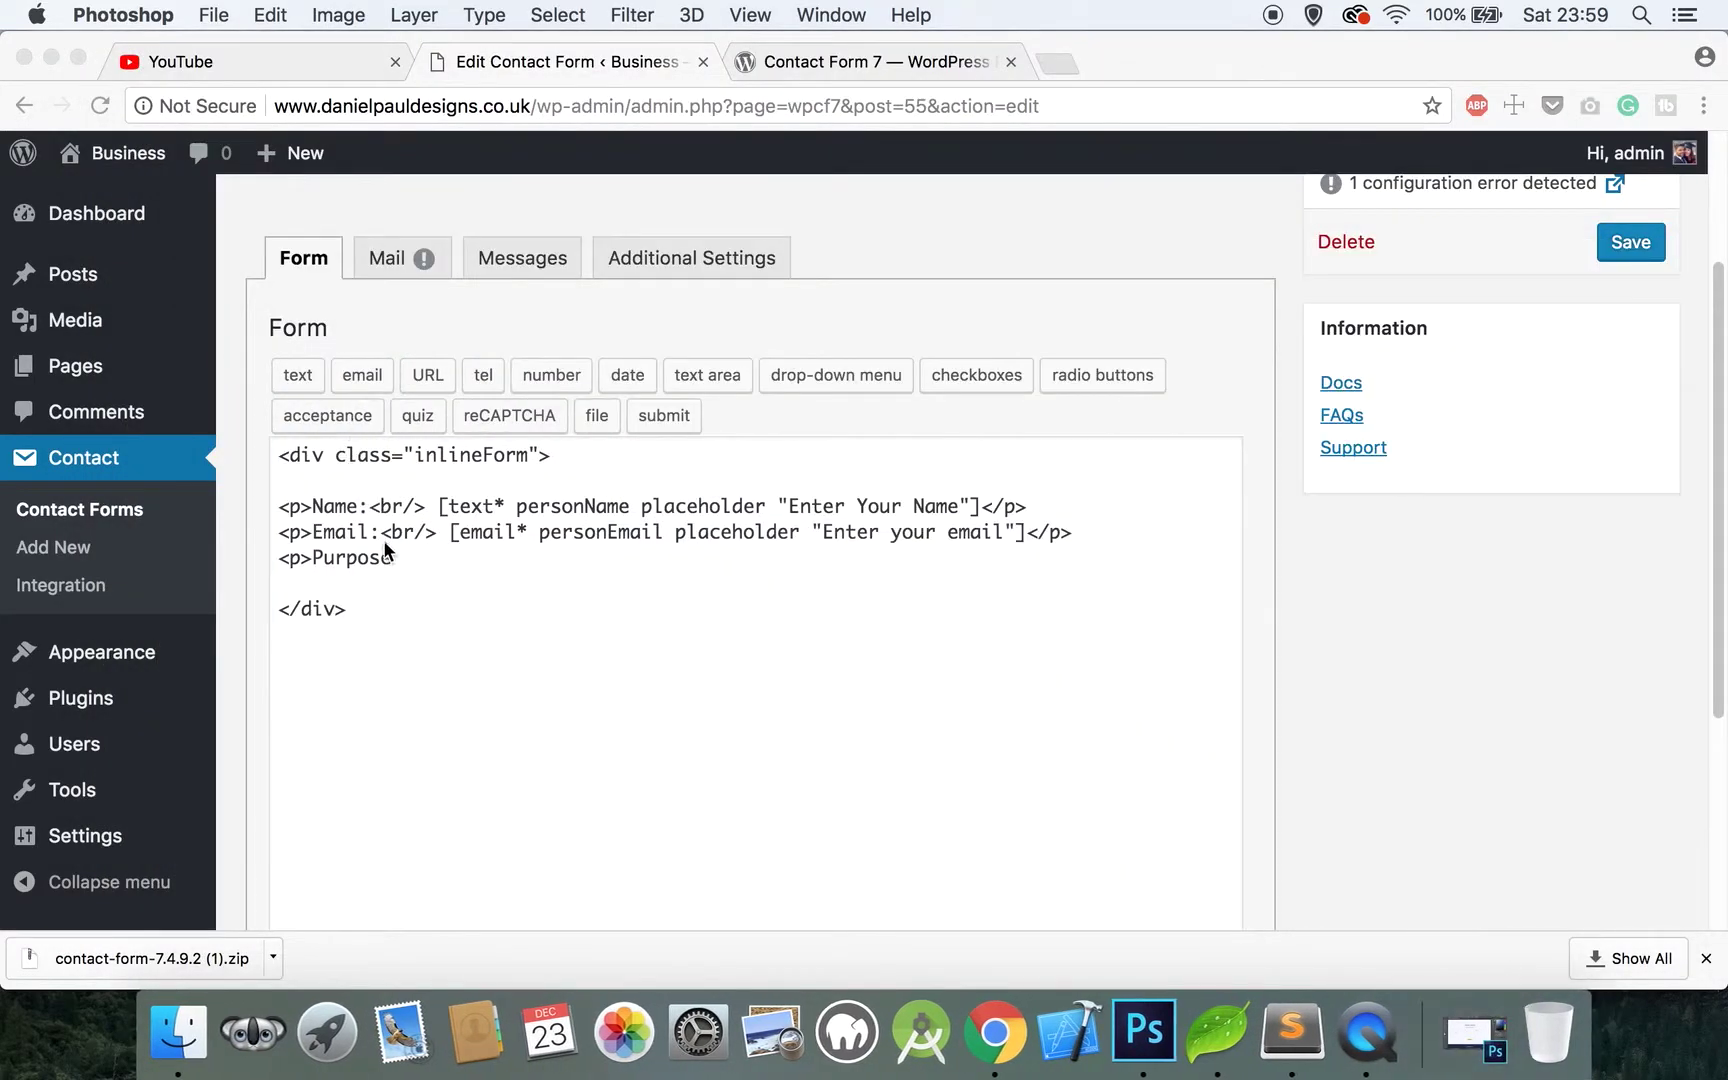
click(400, 568)
text(of cont)
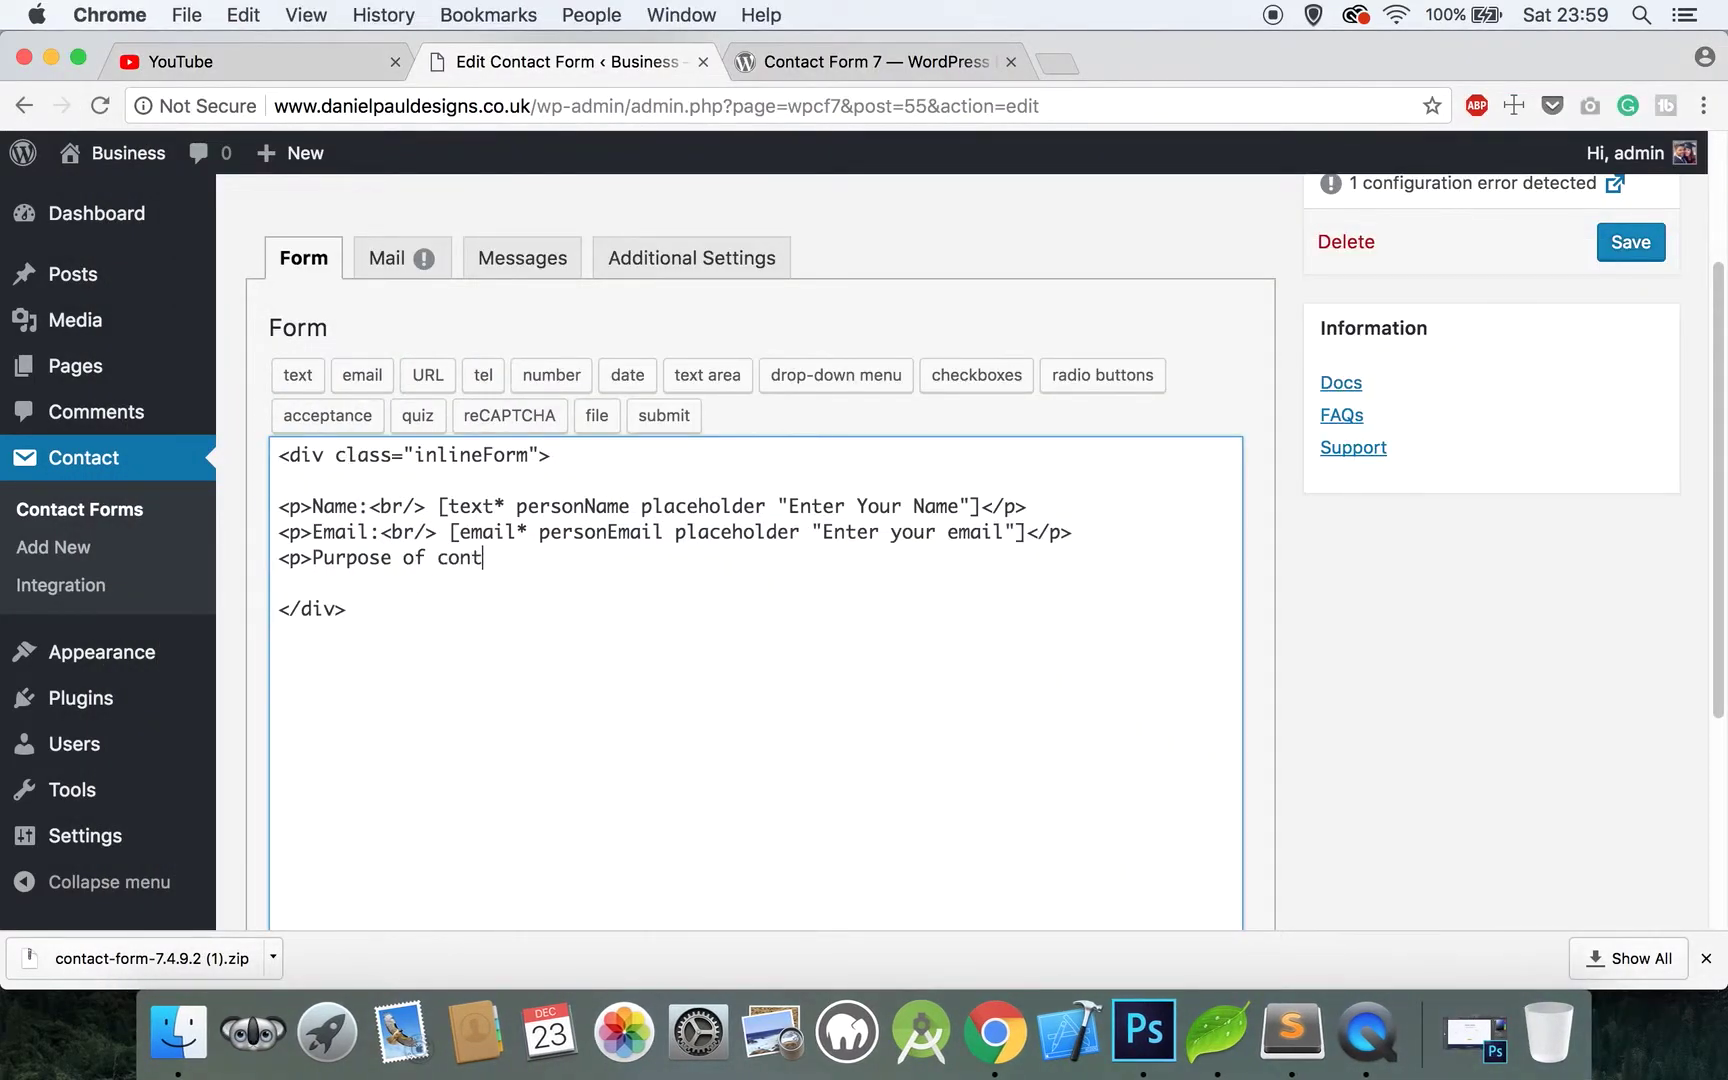
text(act:<br/>)
Set up a drop-down menu tag named reason with the options Business Enquiry, Customer Services, Sales Enquiry and Other
click(880, 386)
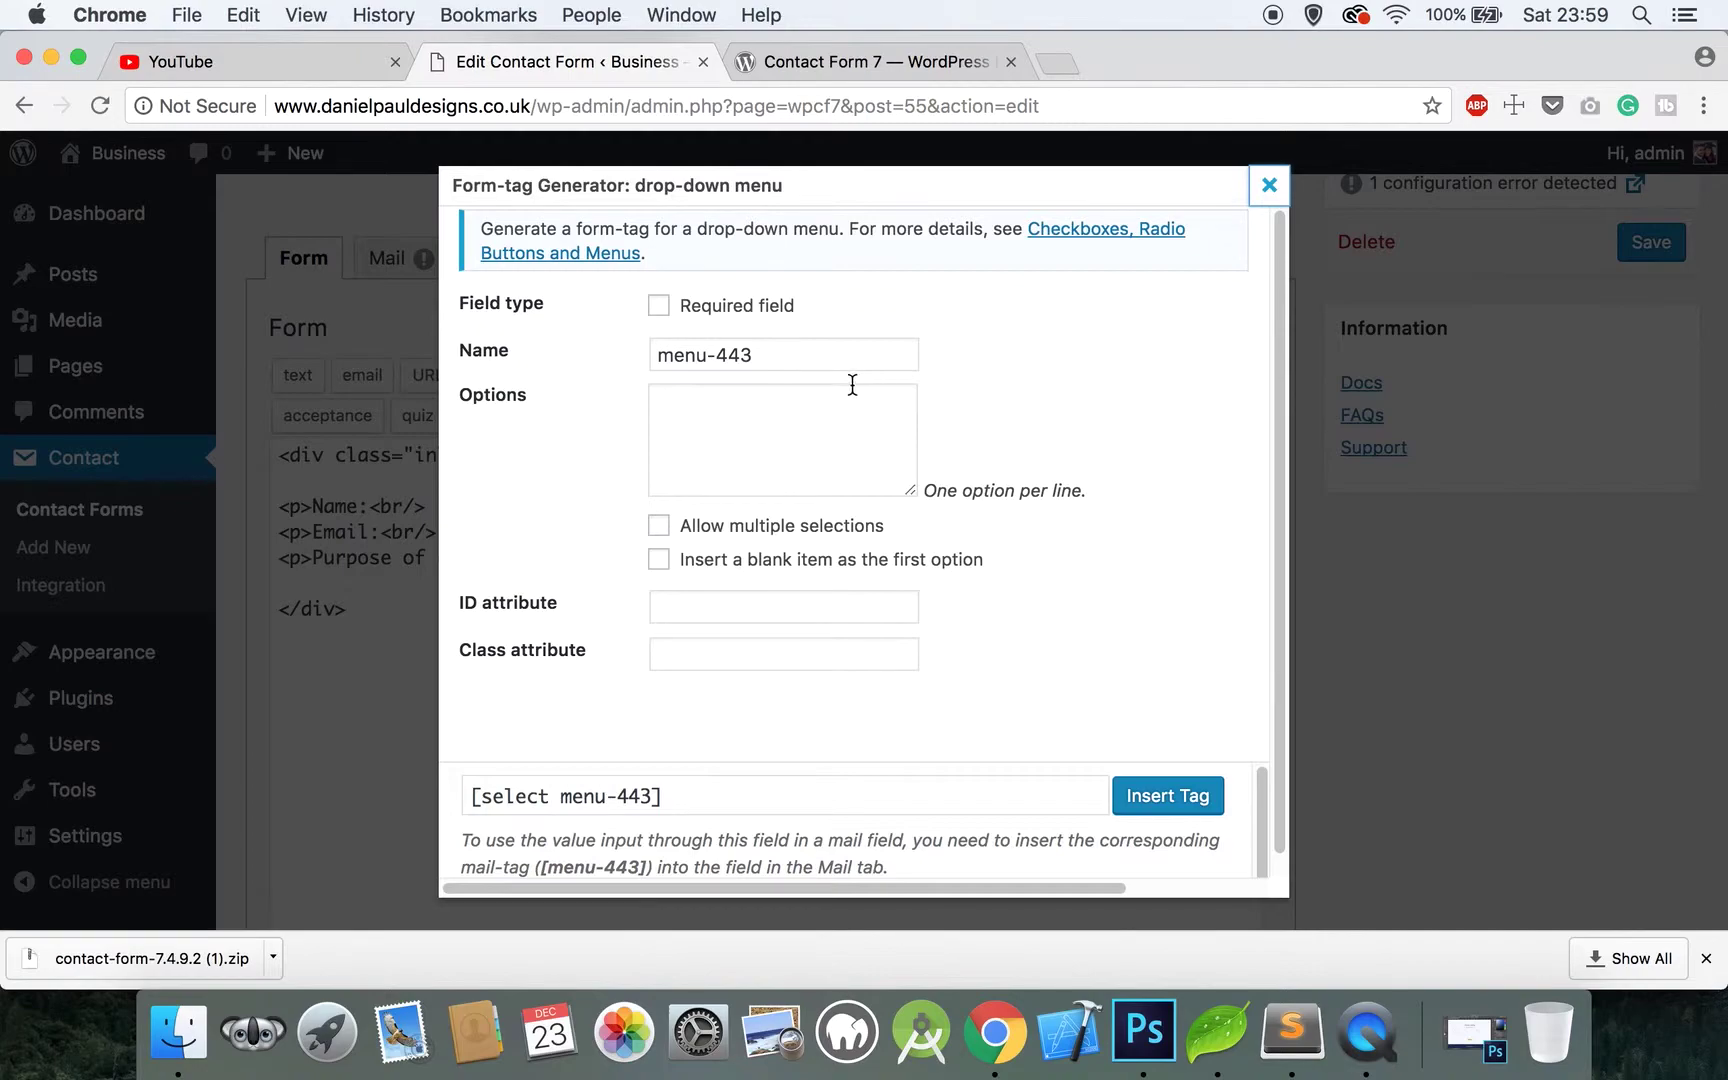
drag(772, 354, 654, 356)
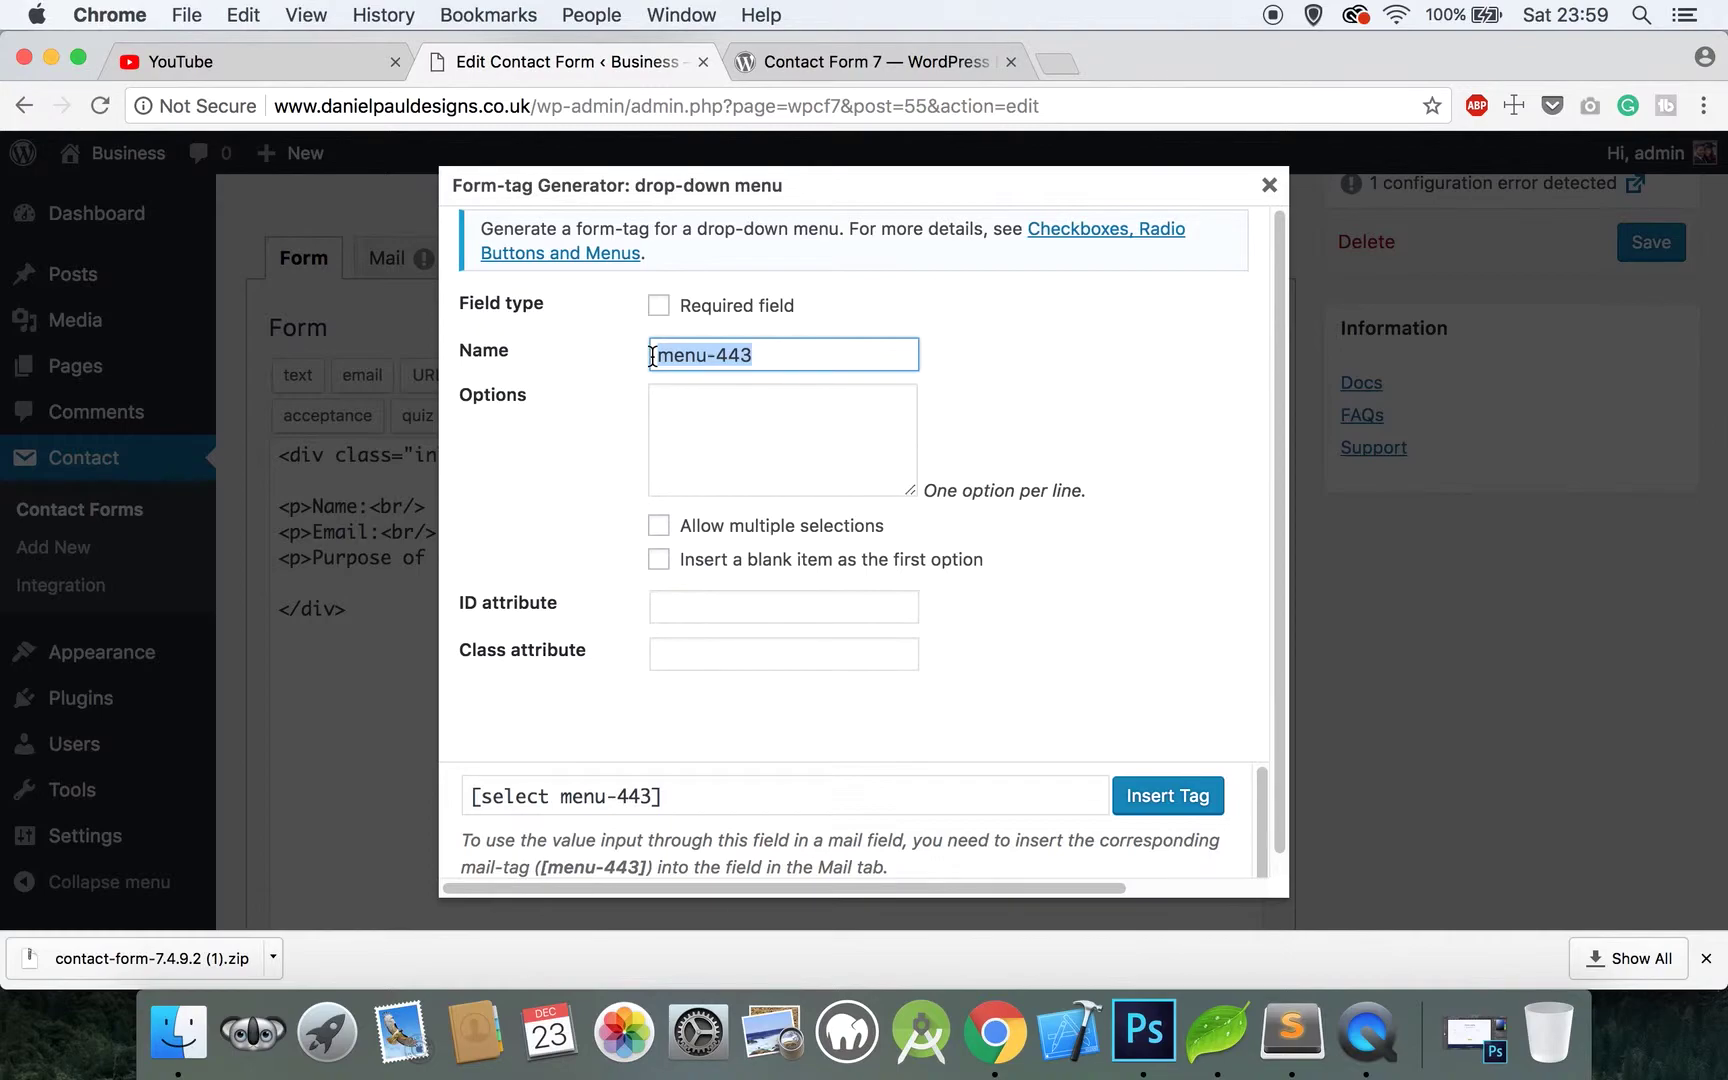
text(reason)
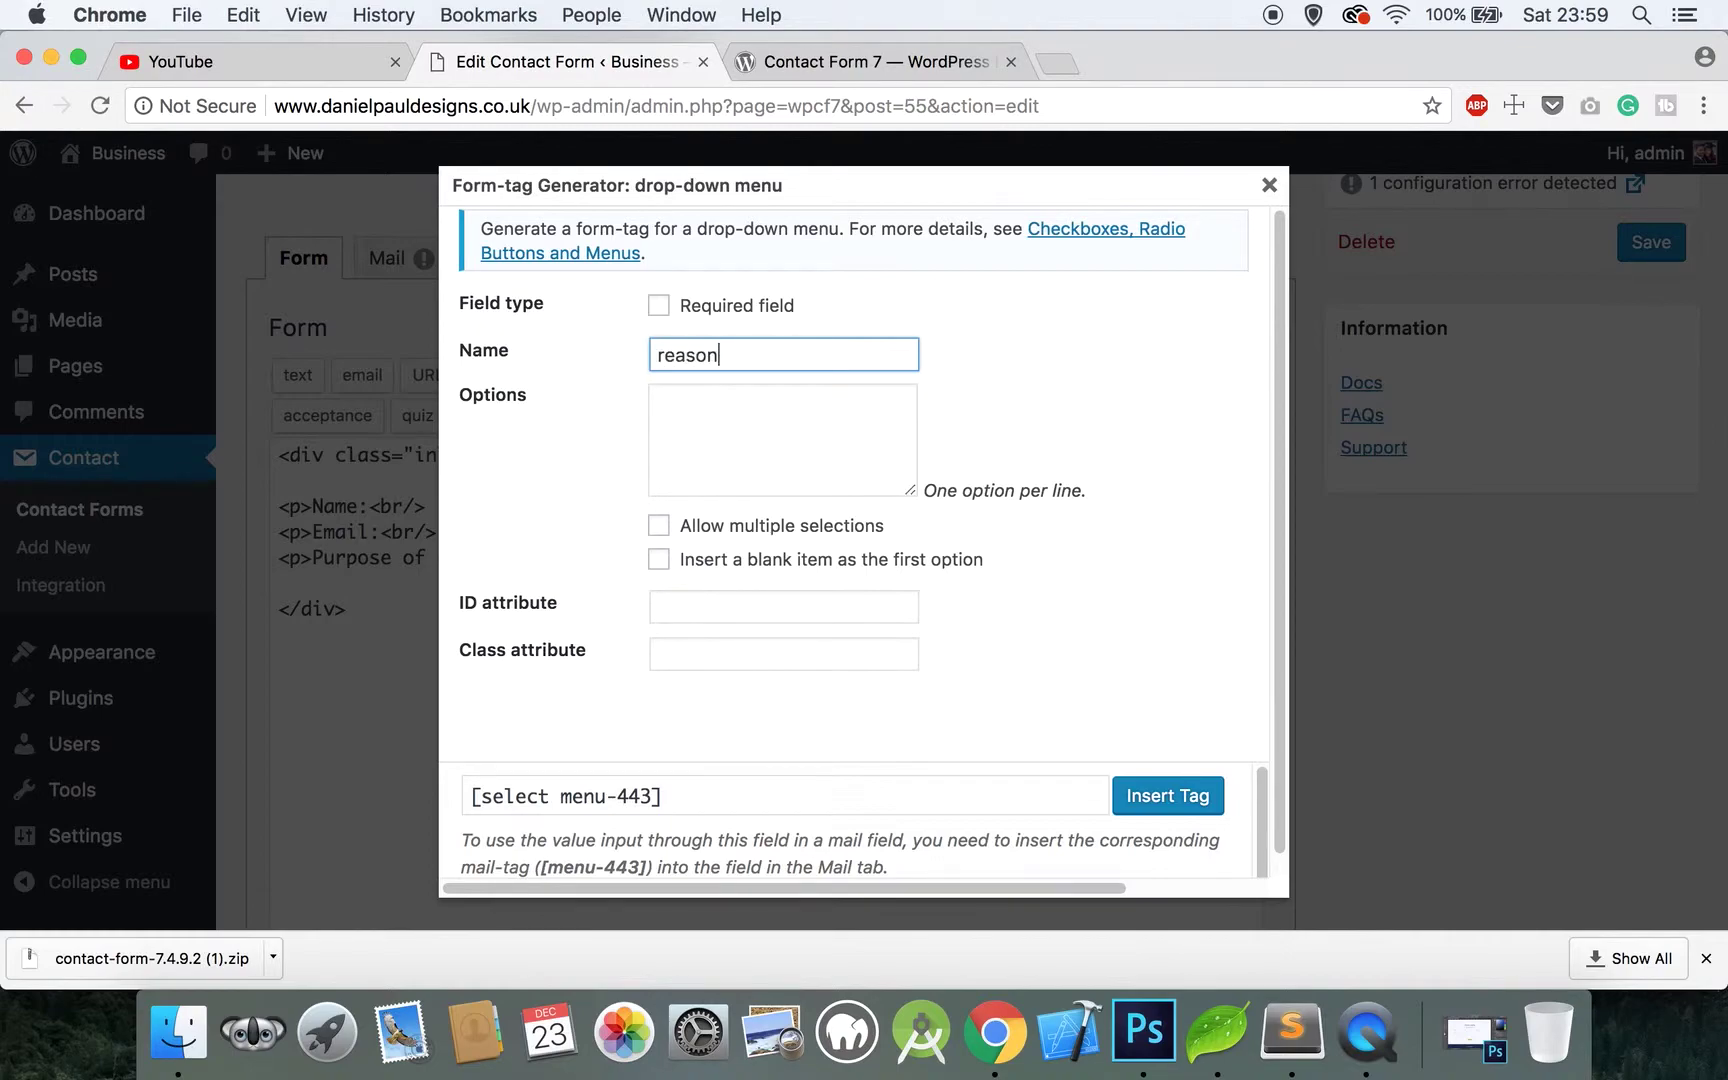
click(697, 391)
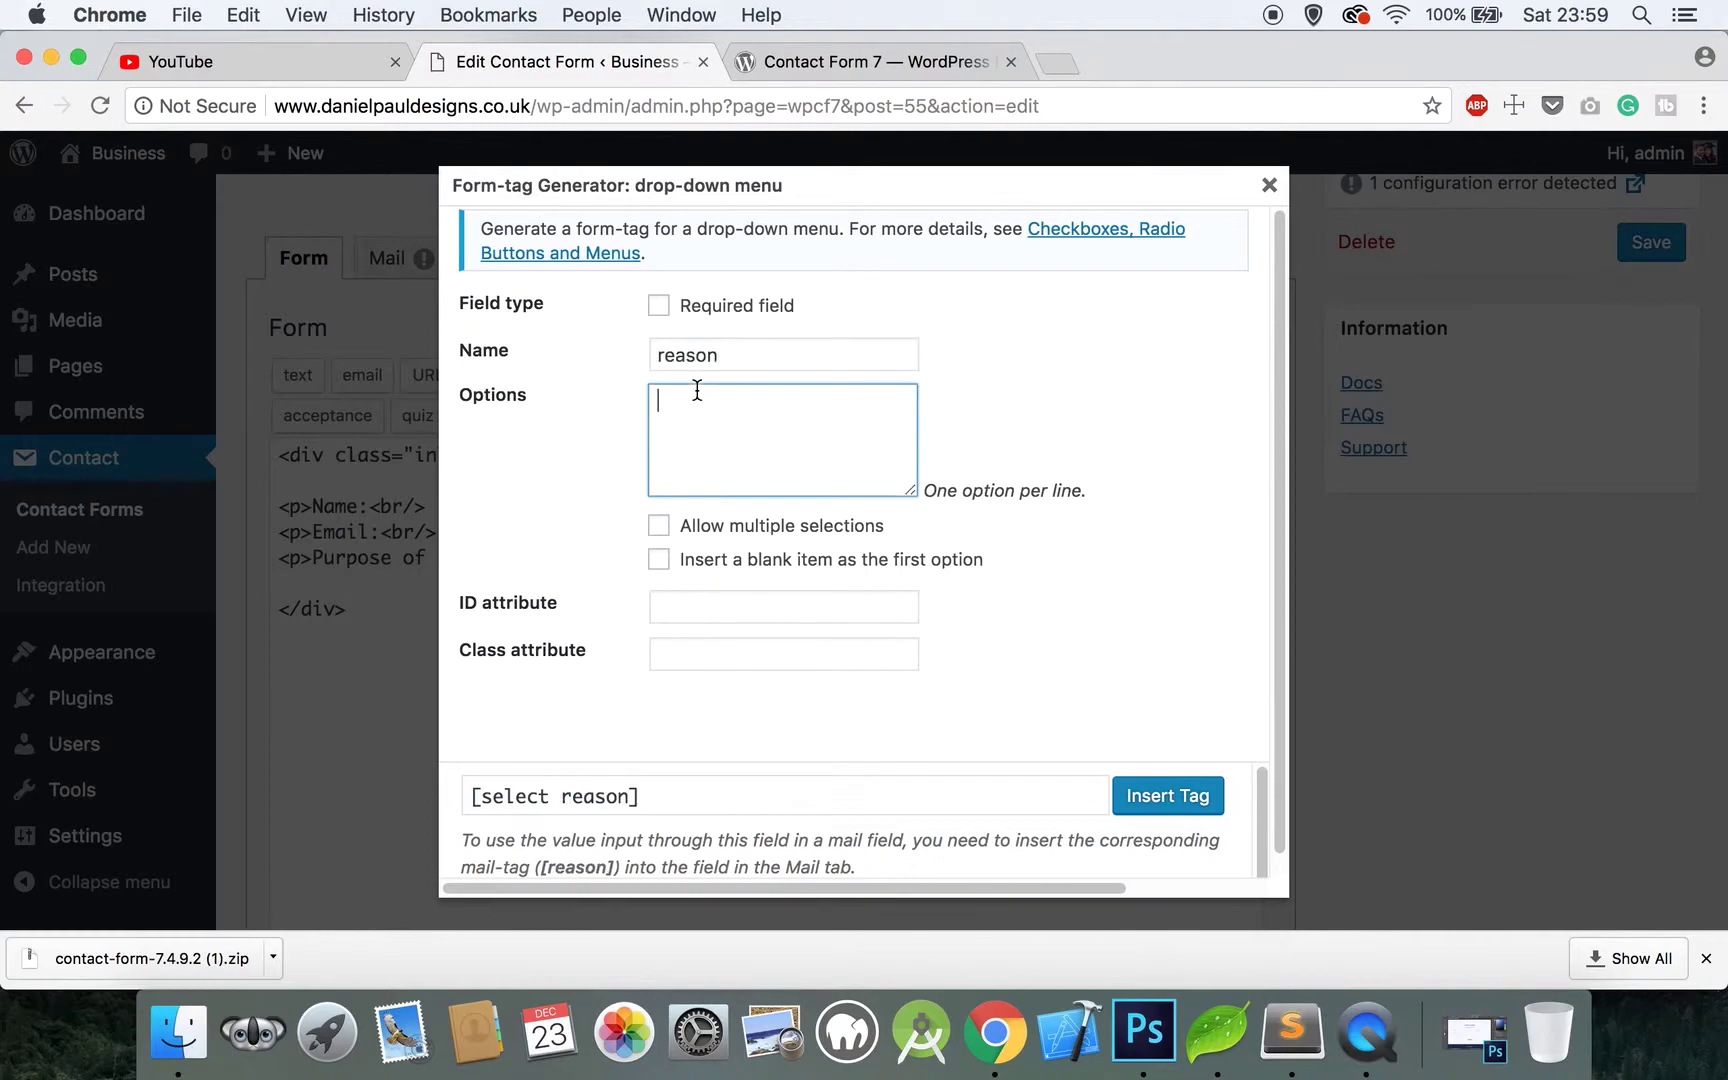
text(Business Enq)
text(ui)
text(ry )
text(Customer )
text(Services)
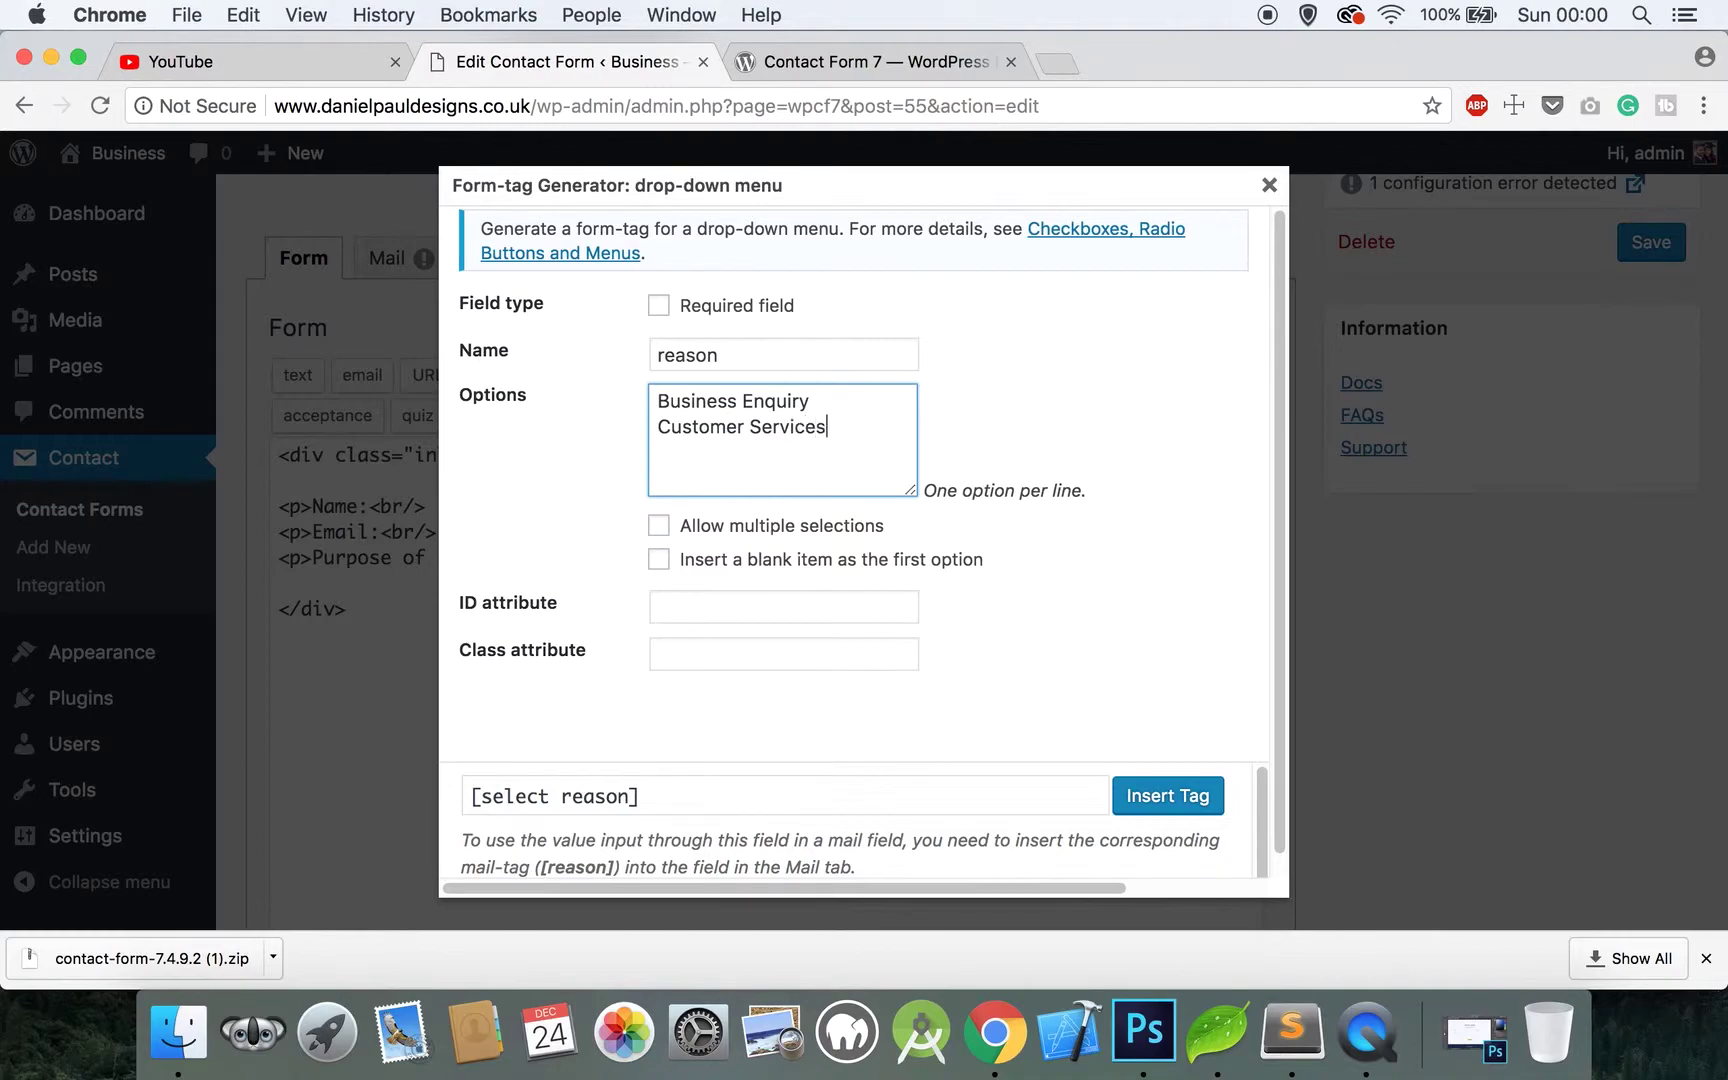
key(Return)
text(Sales En)
text(quiry )
text(Other)
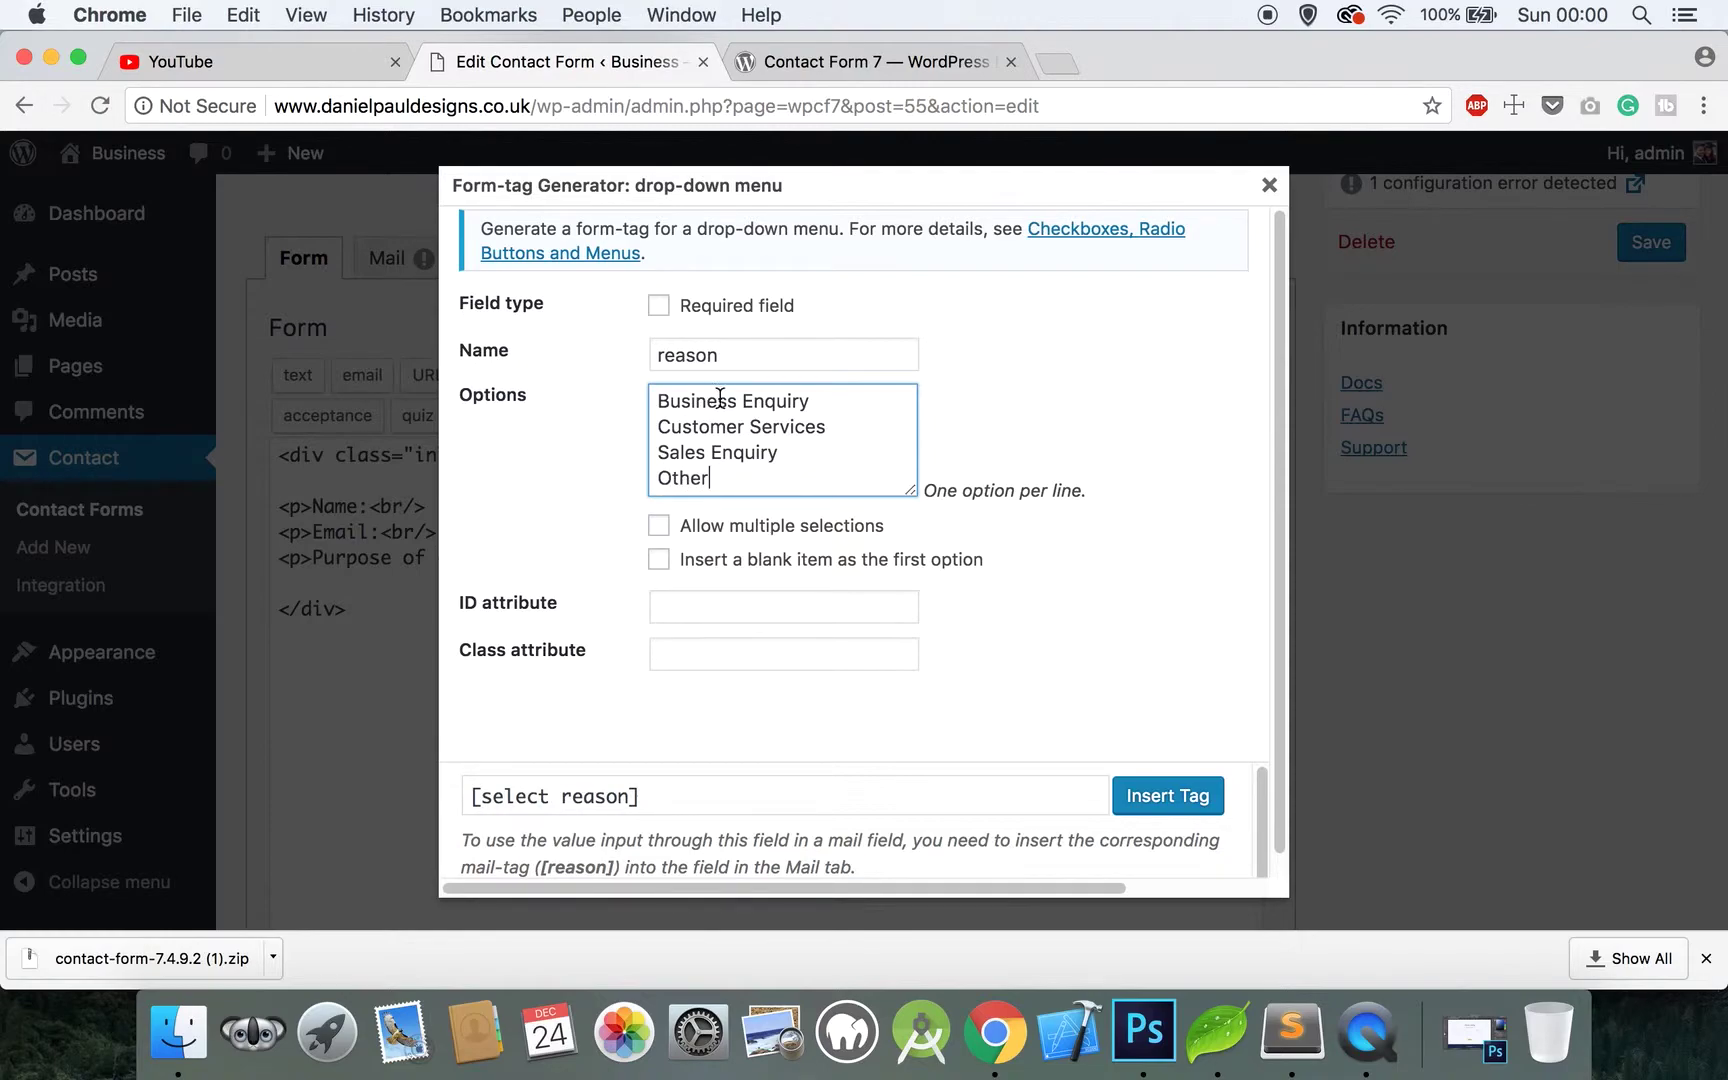
Include a blank first option in the drop-down, insert its tag after the purpose label and close the paragraph with </p>
click(887, 572)
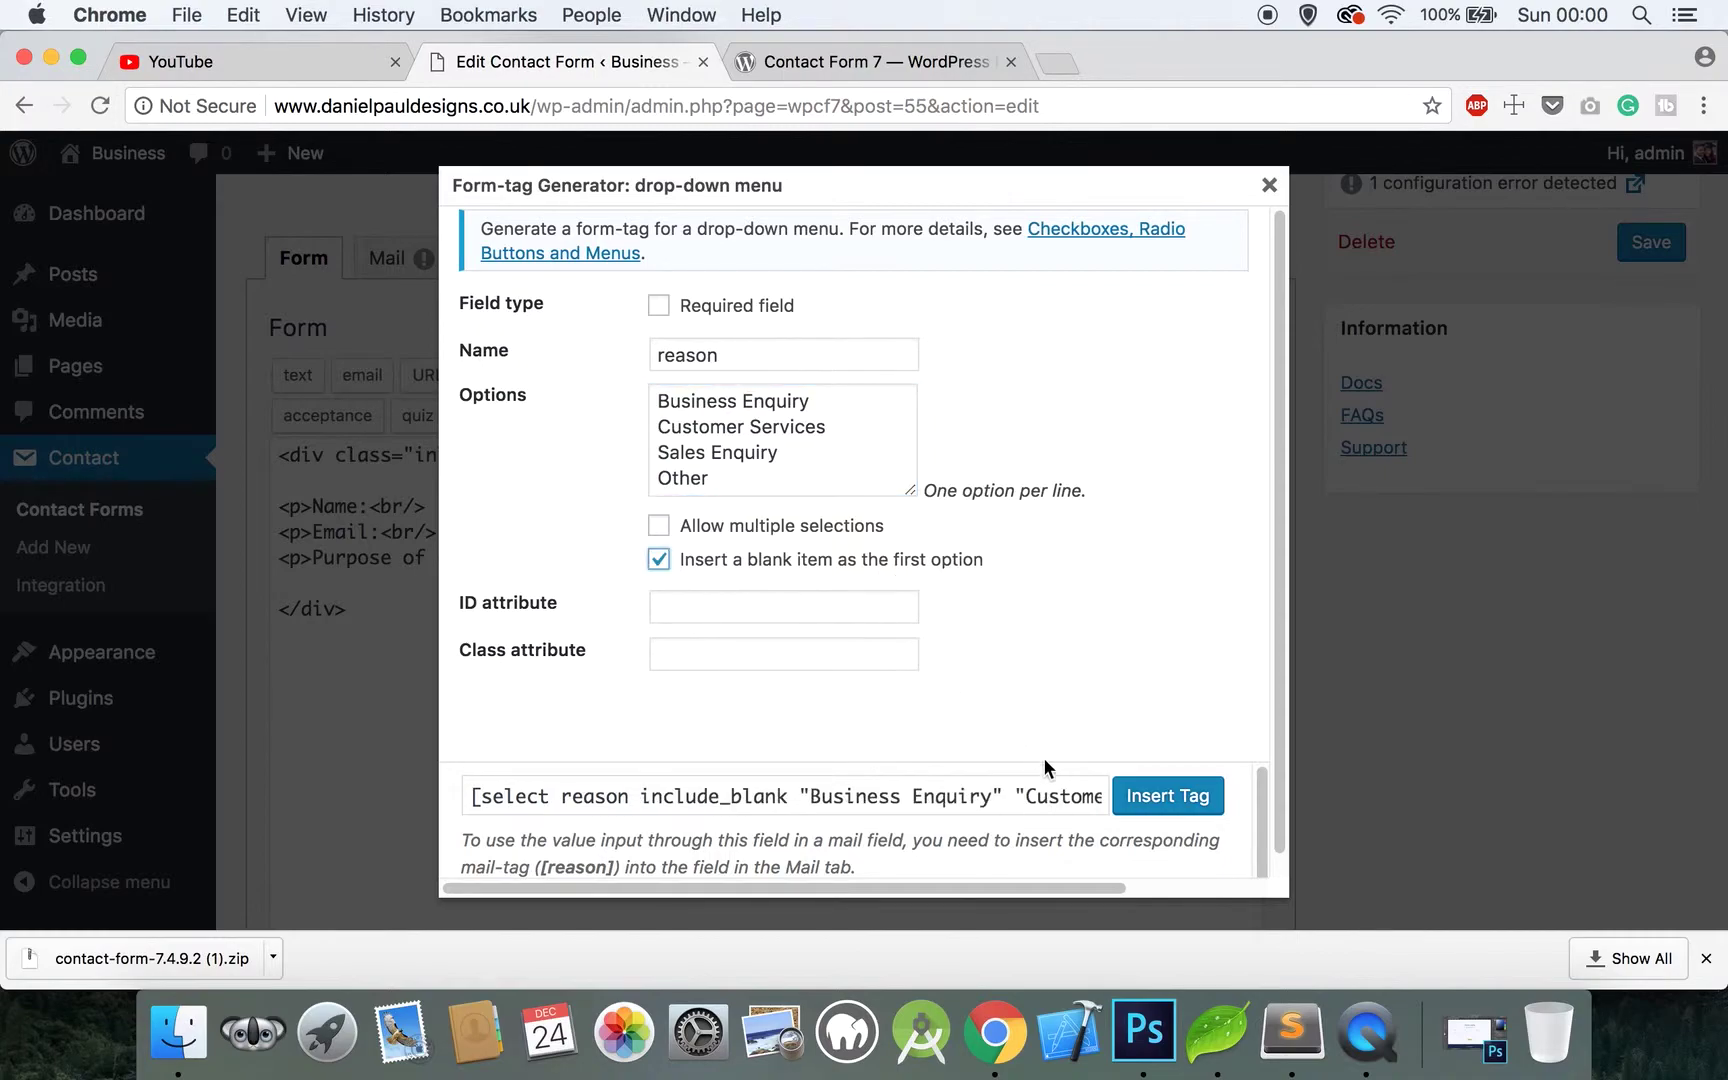
click(1142, 797)
text(</p>)
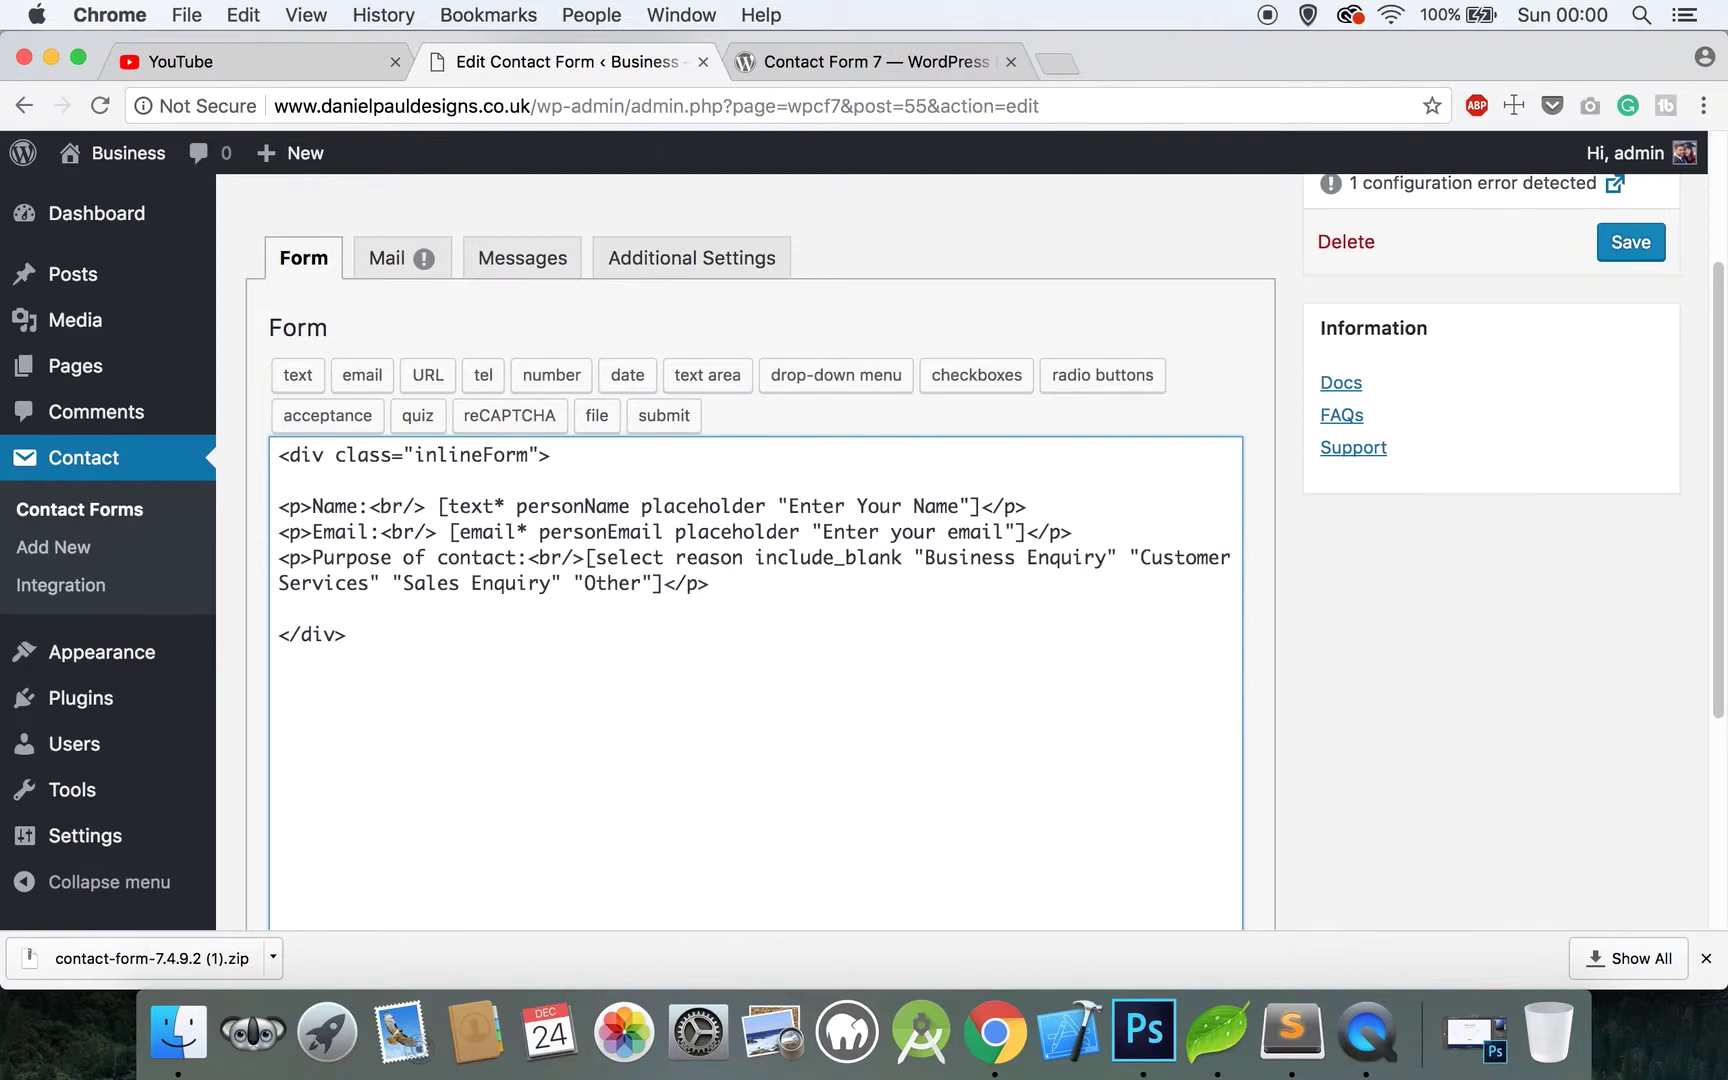
Start a new paragraph below the closing inlineForm div with the label "Message:" and a <br/> line break
click(362, 648)
key(Return)
text(<p>Message:<br/>)
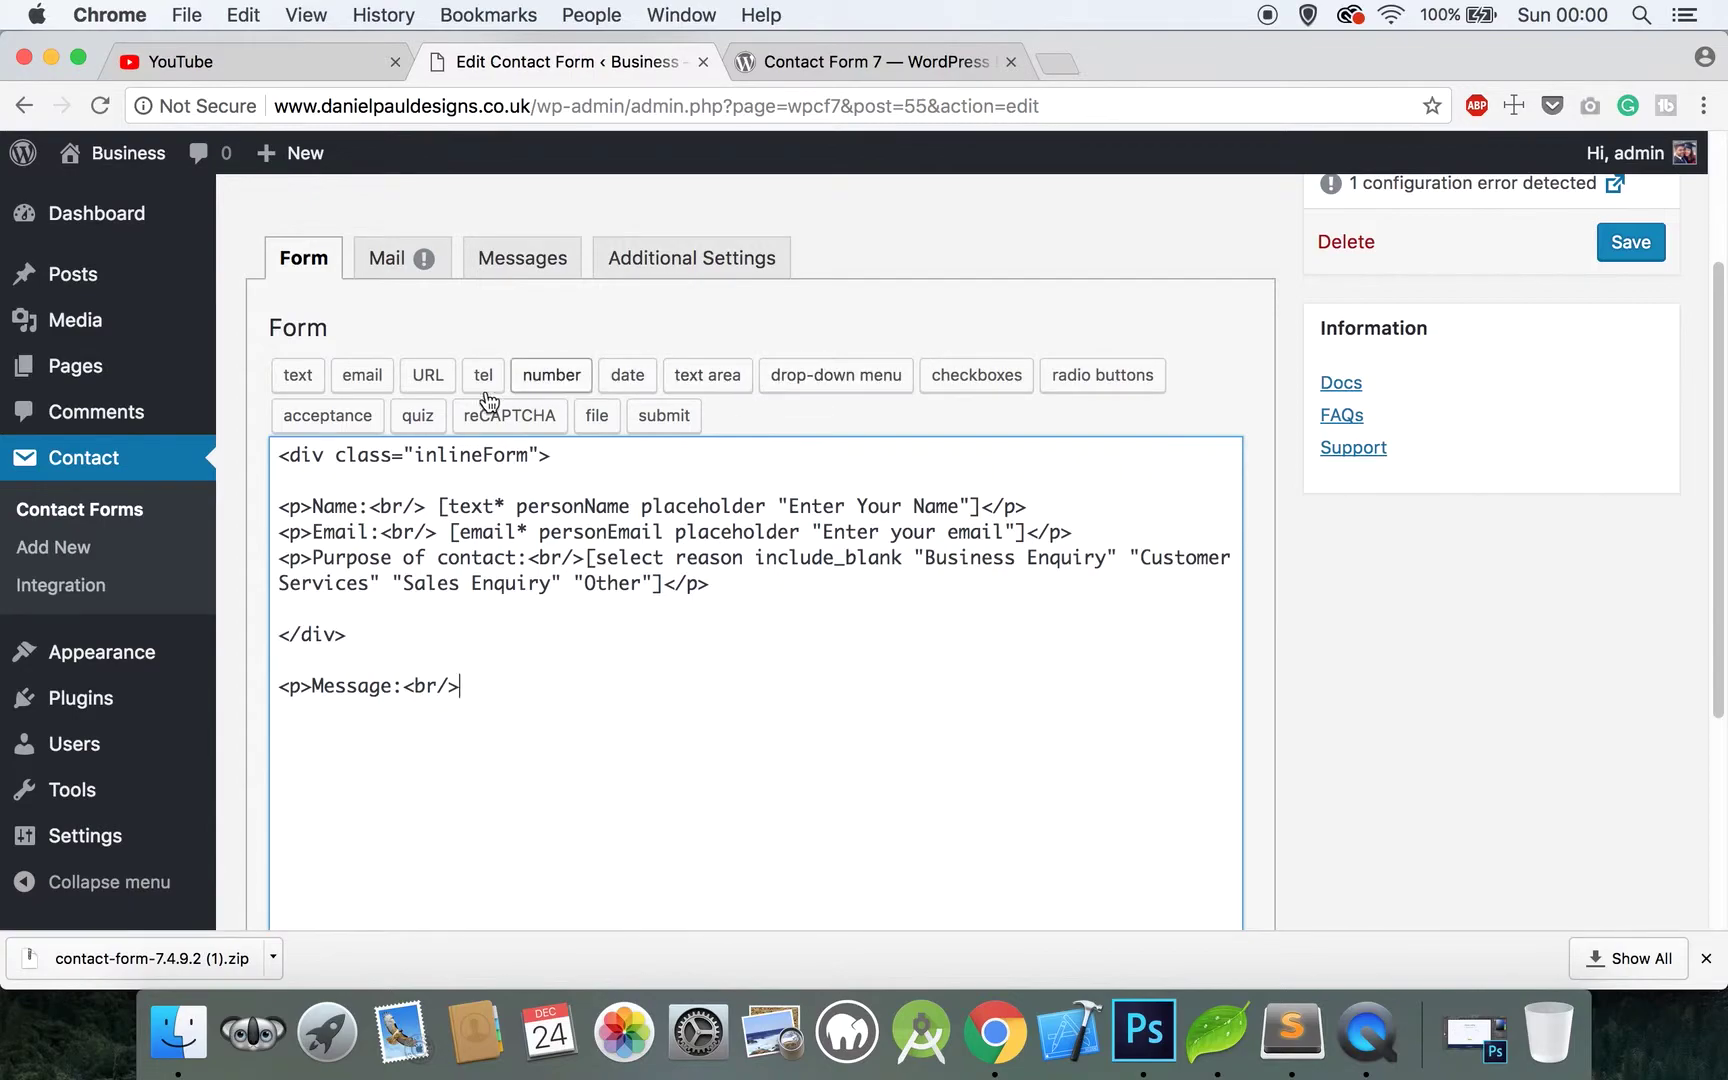
Insert a required text area named personMessage with the placeholder "Enter your message" after the message label
click(716, 378)
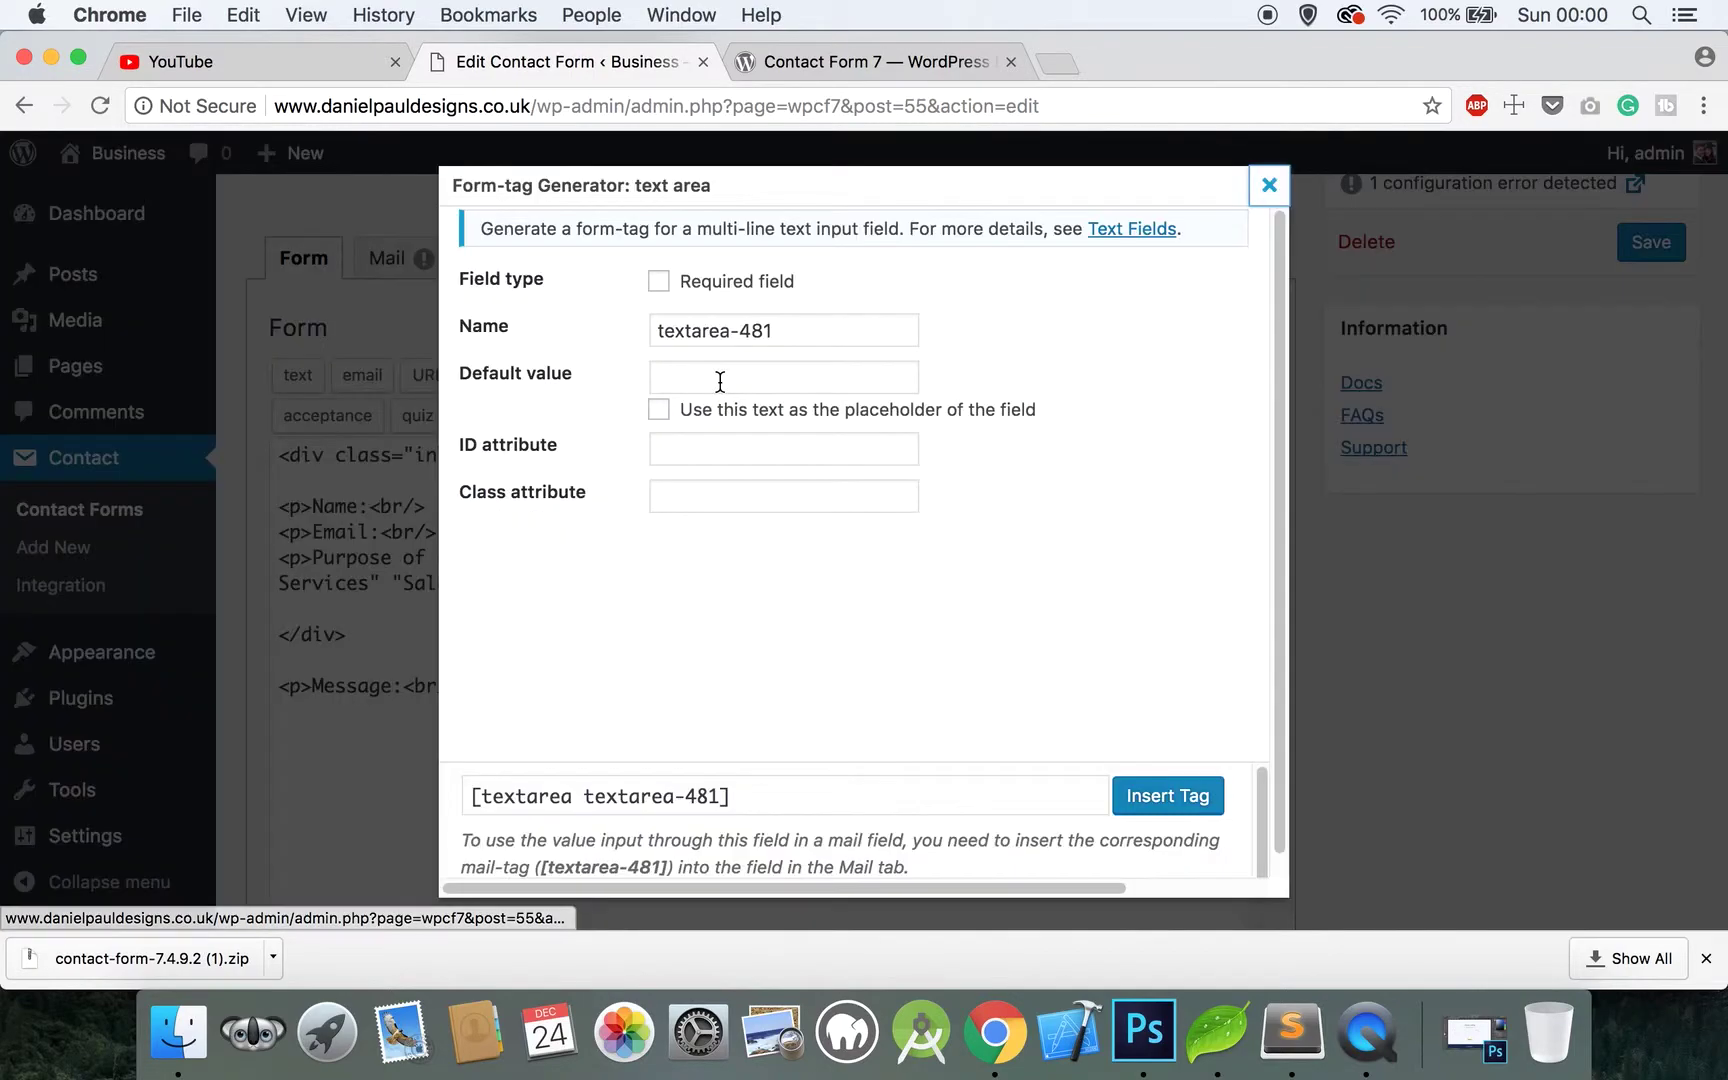
drag(787, 325, 582, 326)
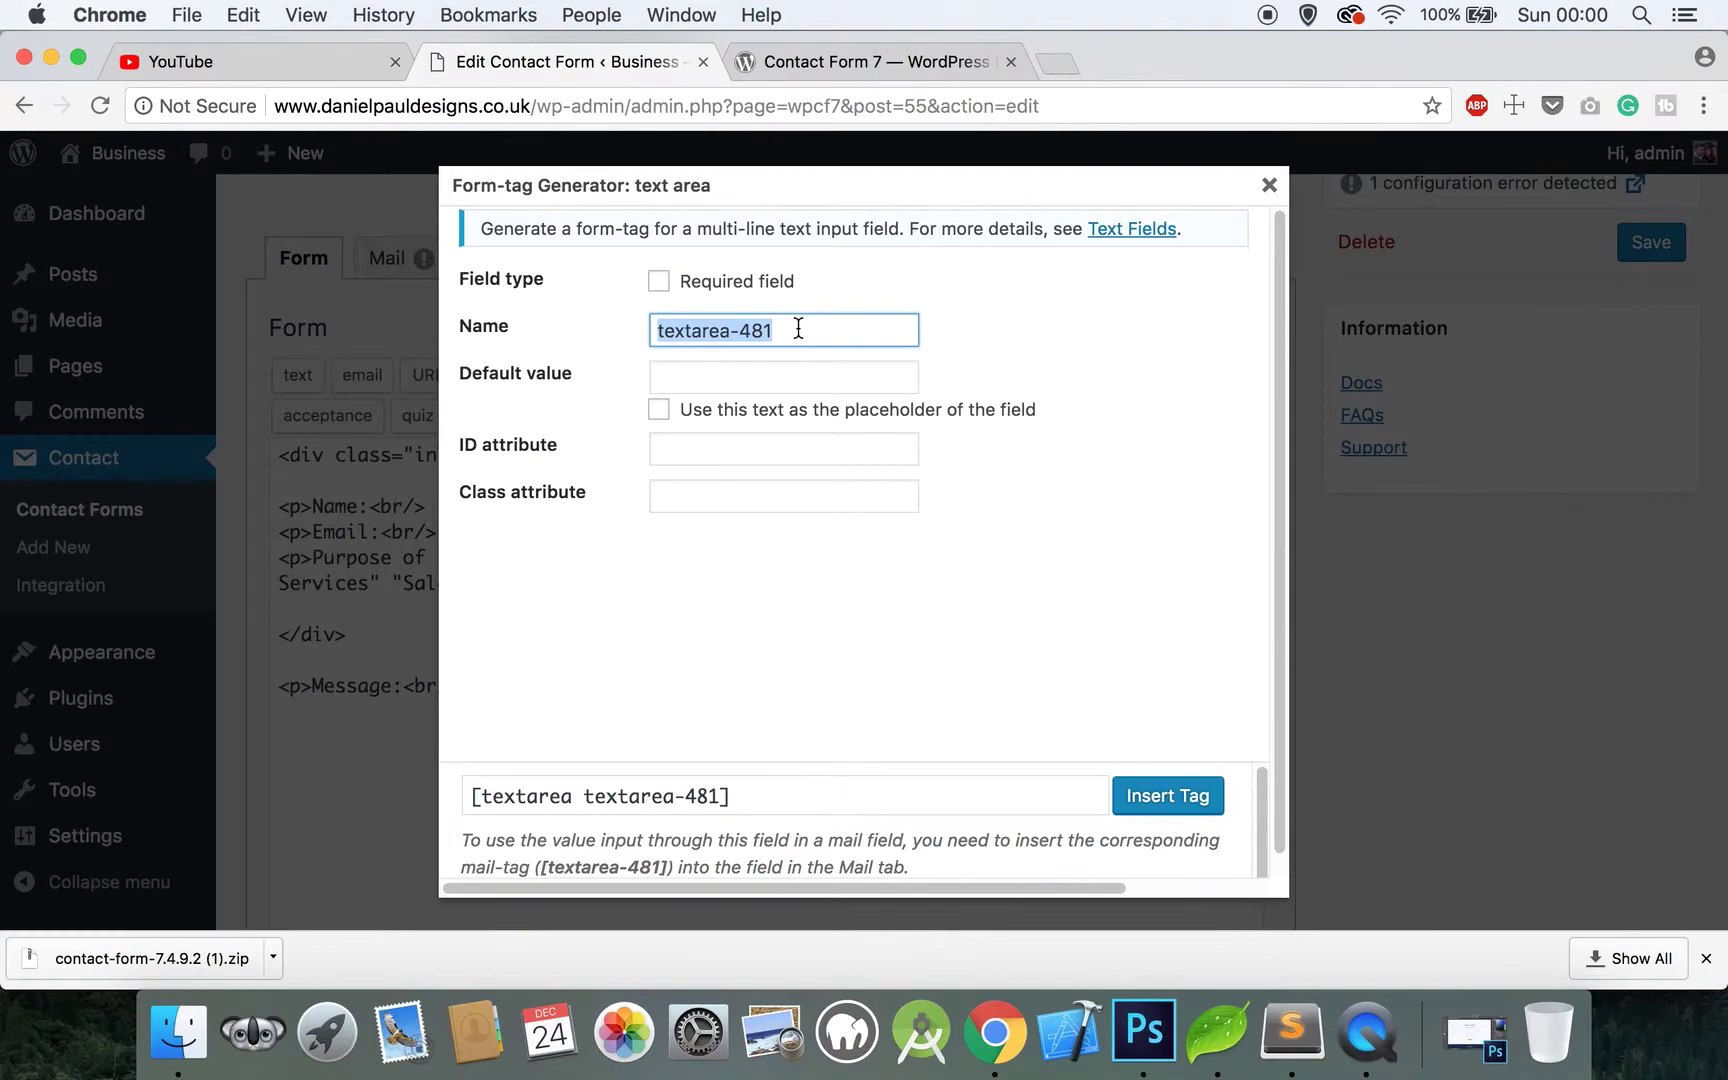
click(660, 282)
mouse_move(791, 332)
mouse_down()
mouse_move(693, 342)
mouse_move(793, 362)
mouse_up()
key(BackSpace)
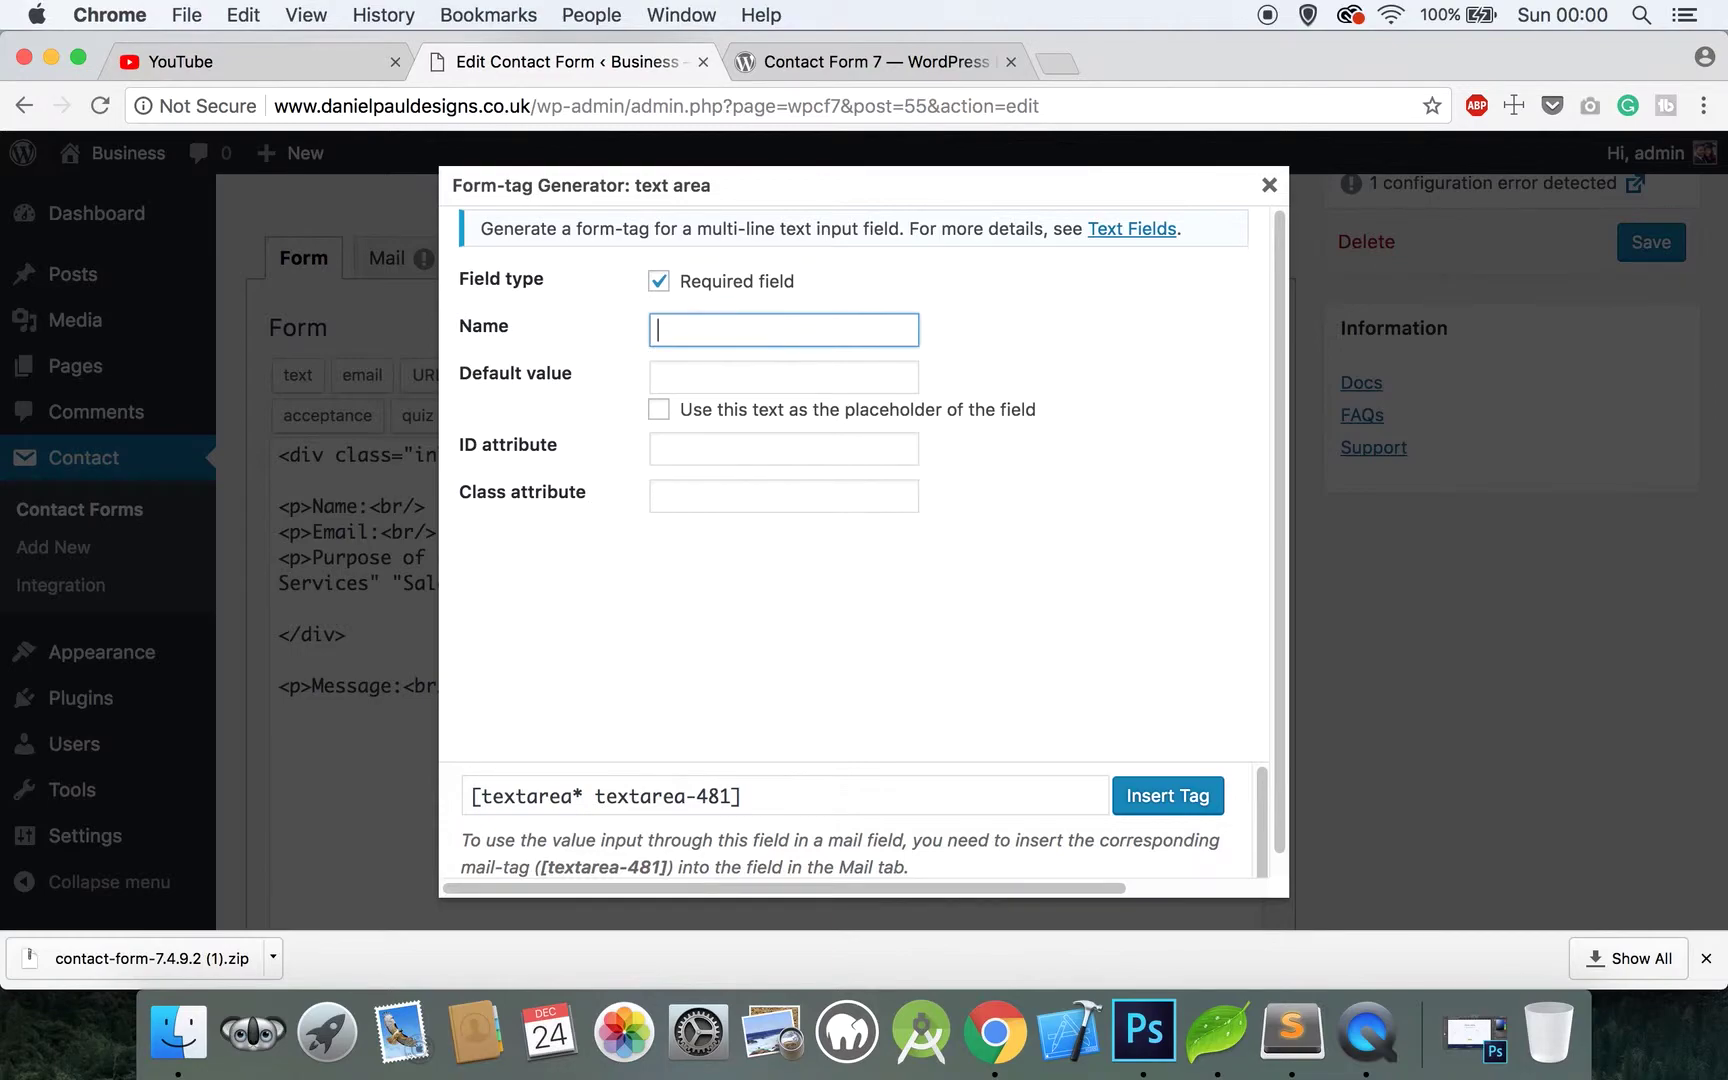
text(personMessage)
click(802, 378)
text(Enter your)
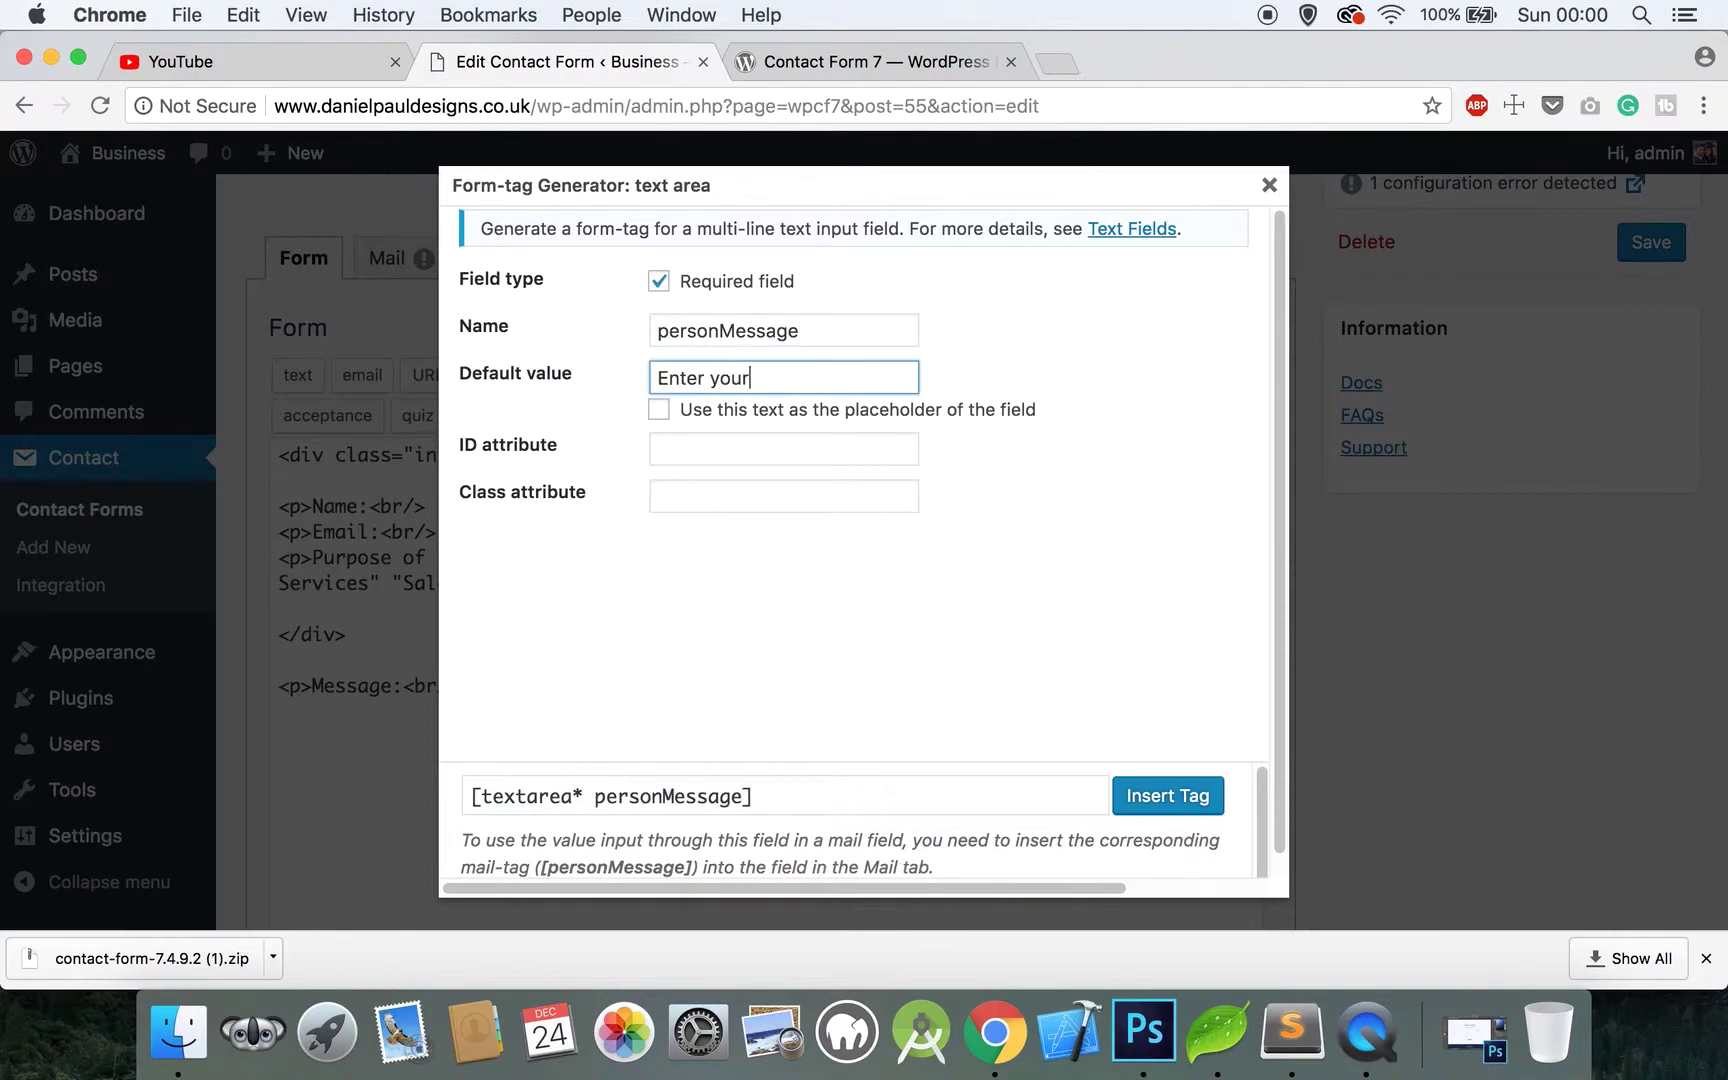
text( message)
click(700, 409)
click(1167, 798)
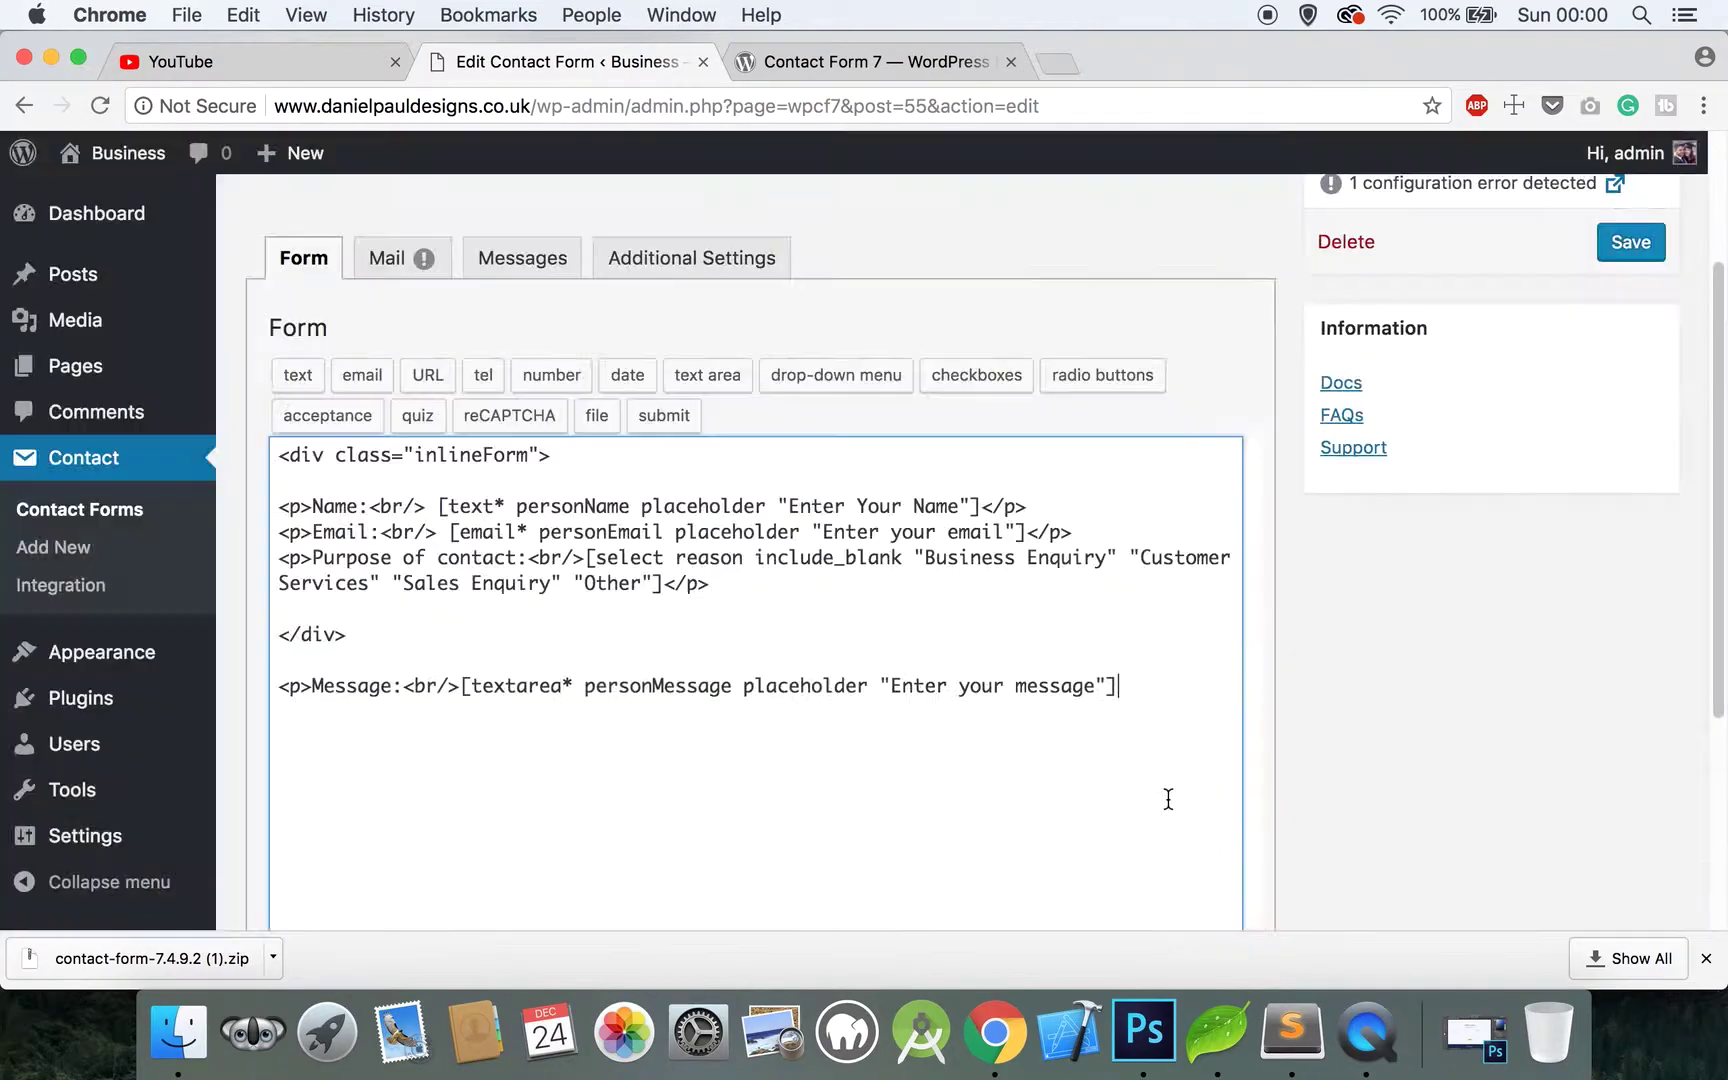
Close the message paragraph with </p> and open a new paragraph below it with the class noMargin
text(</p)
text(>  )
text(<p)
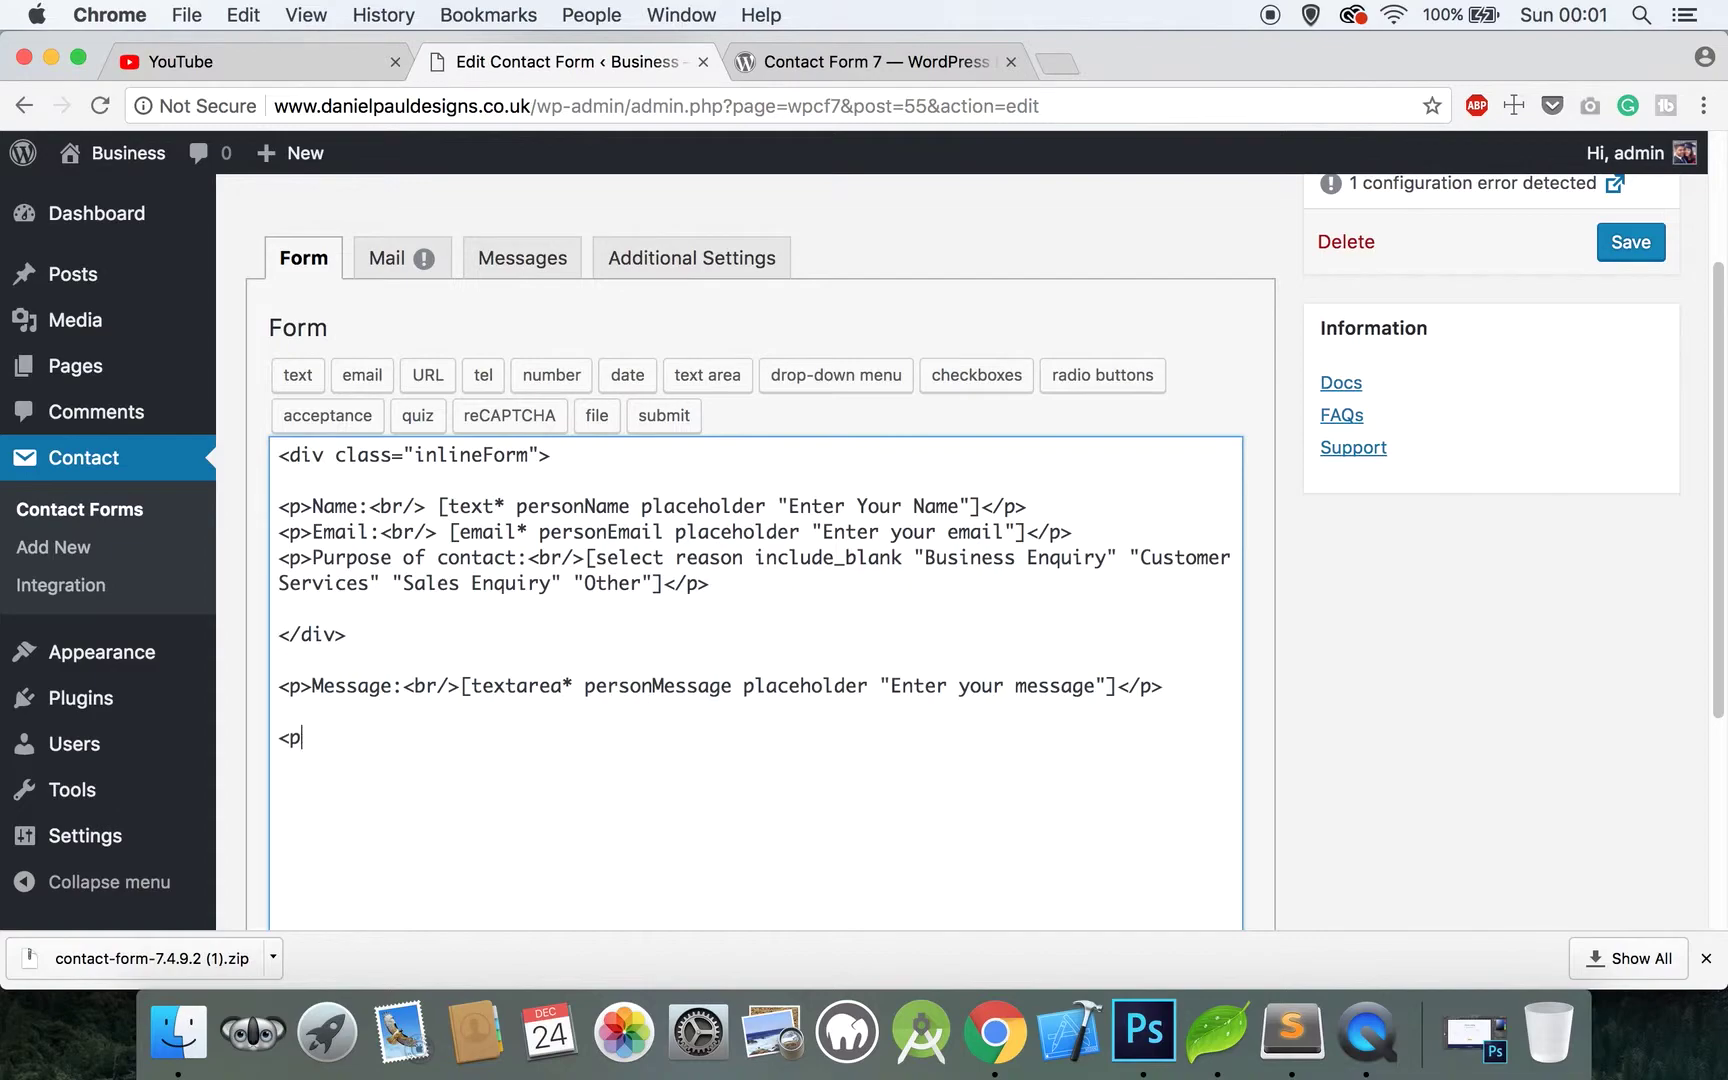
text( class="noMargin")
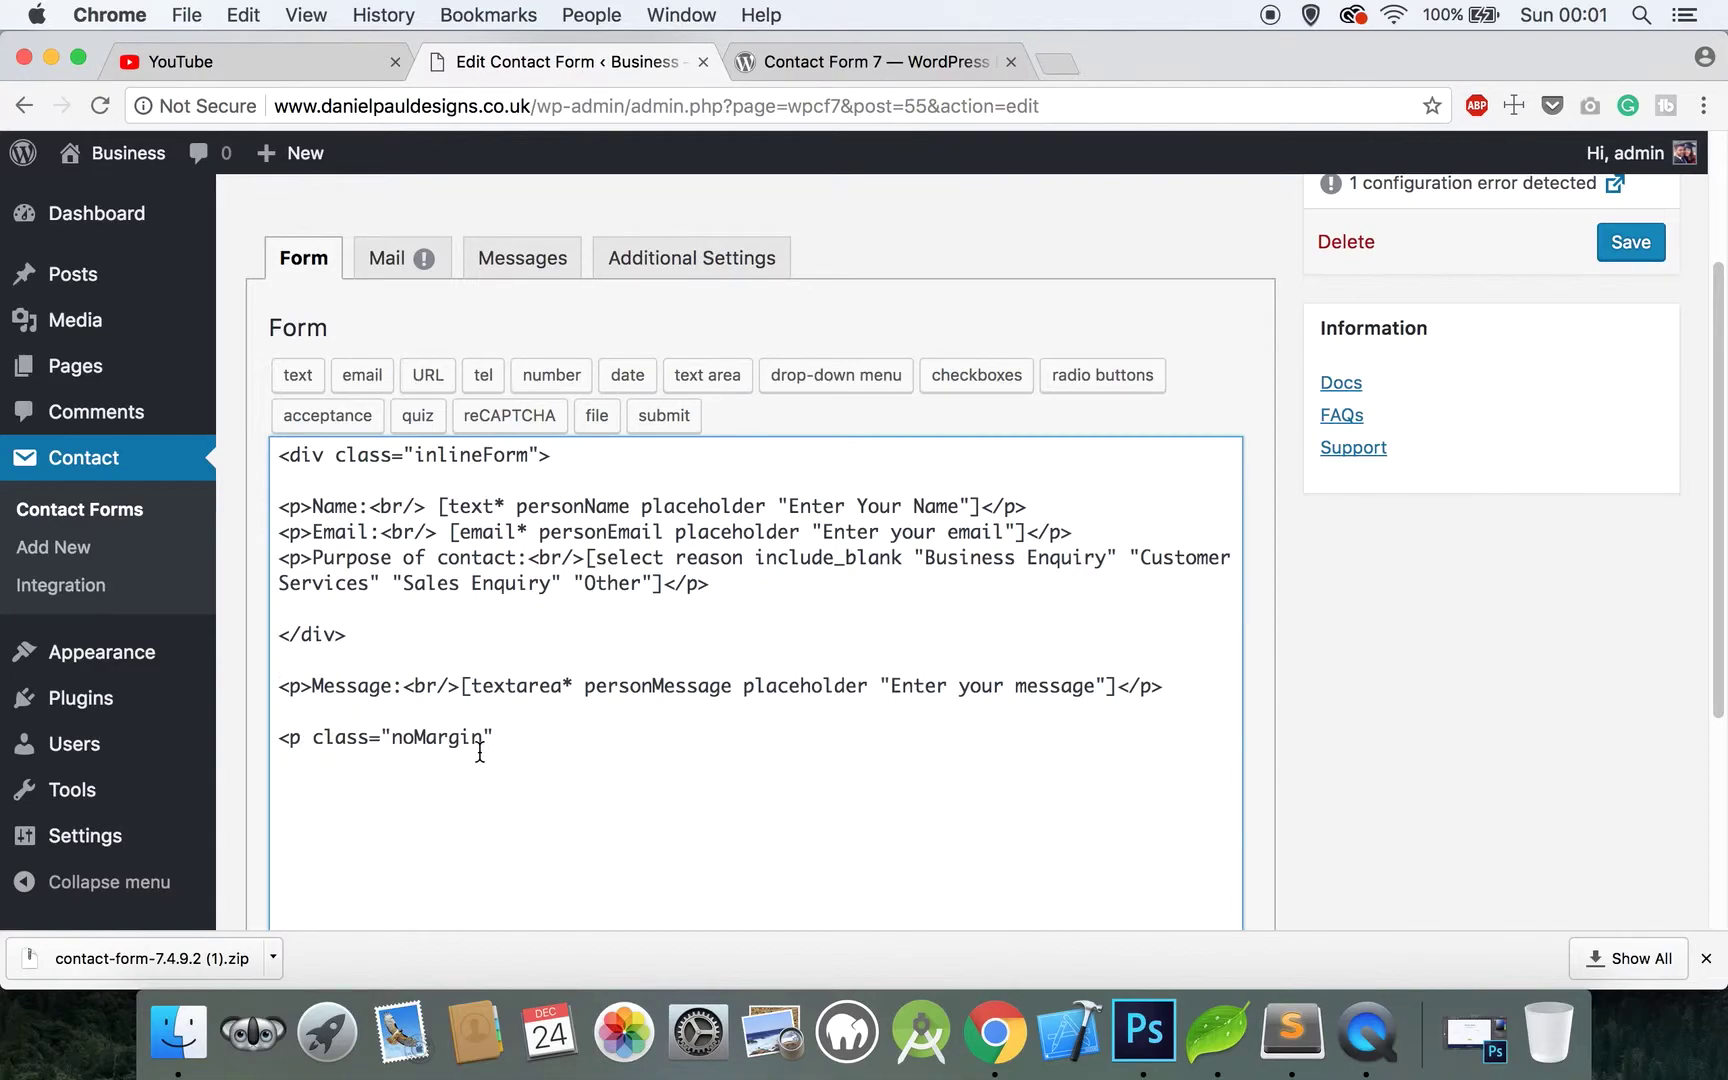
text(>)
Insert a submit button tag labelled "Send" in the noMargin paragraph and close it with </p>
click(676, 420)
click(708, 286)
text(Send)
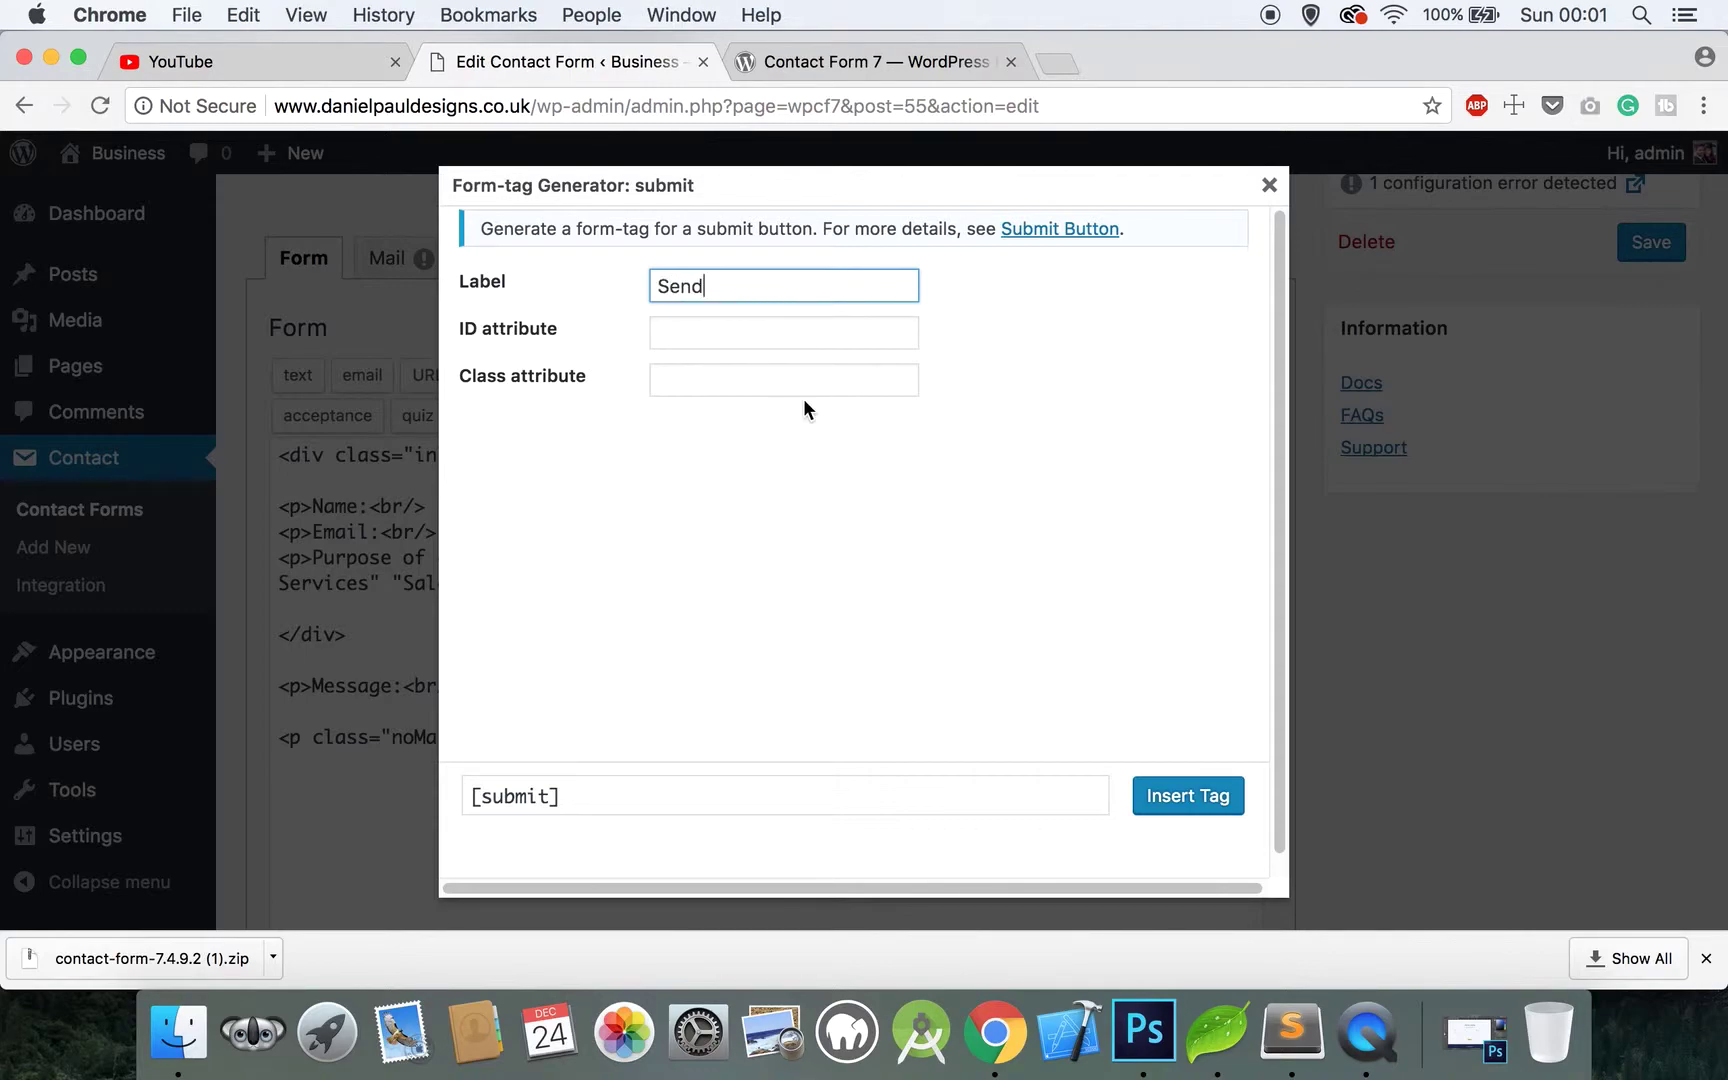
click(1216, 816)
text(</p>)
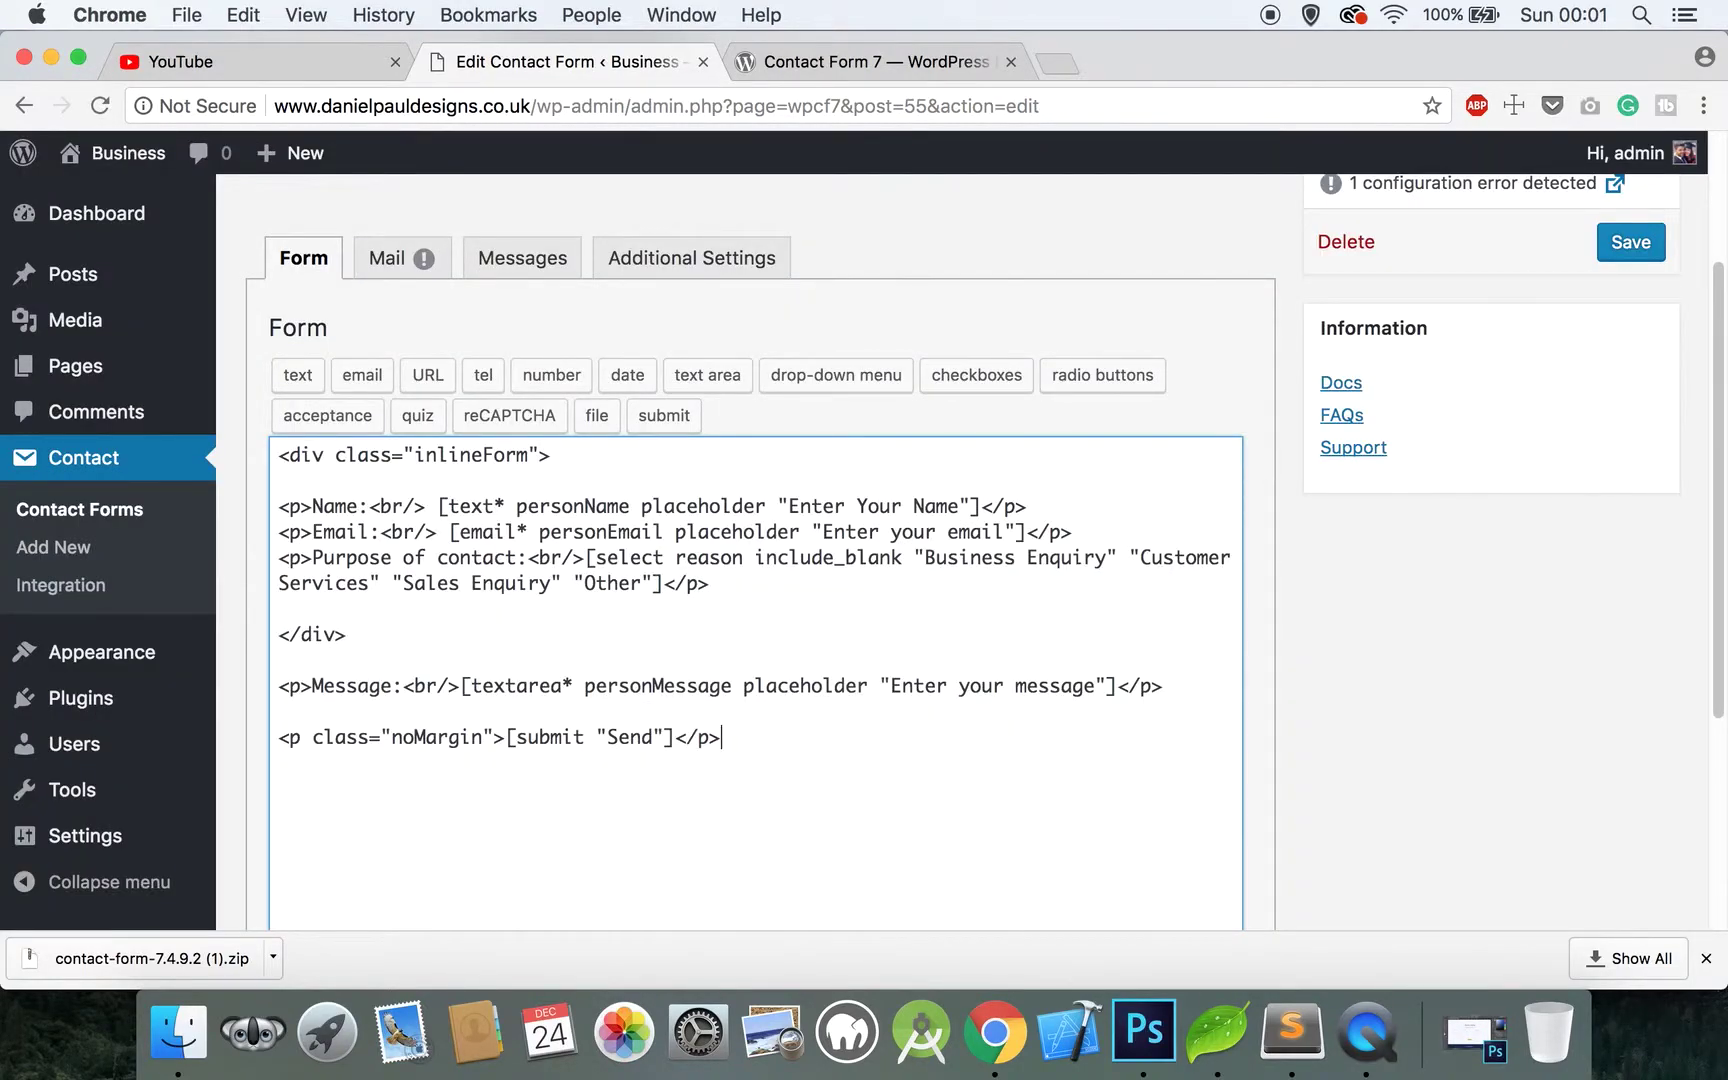
Save the contact form and copy its shortcode
click(1631, 258)
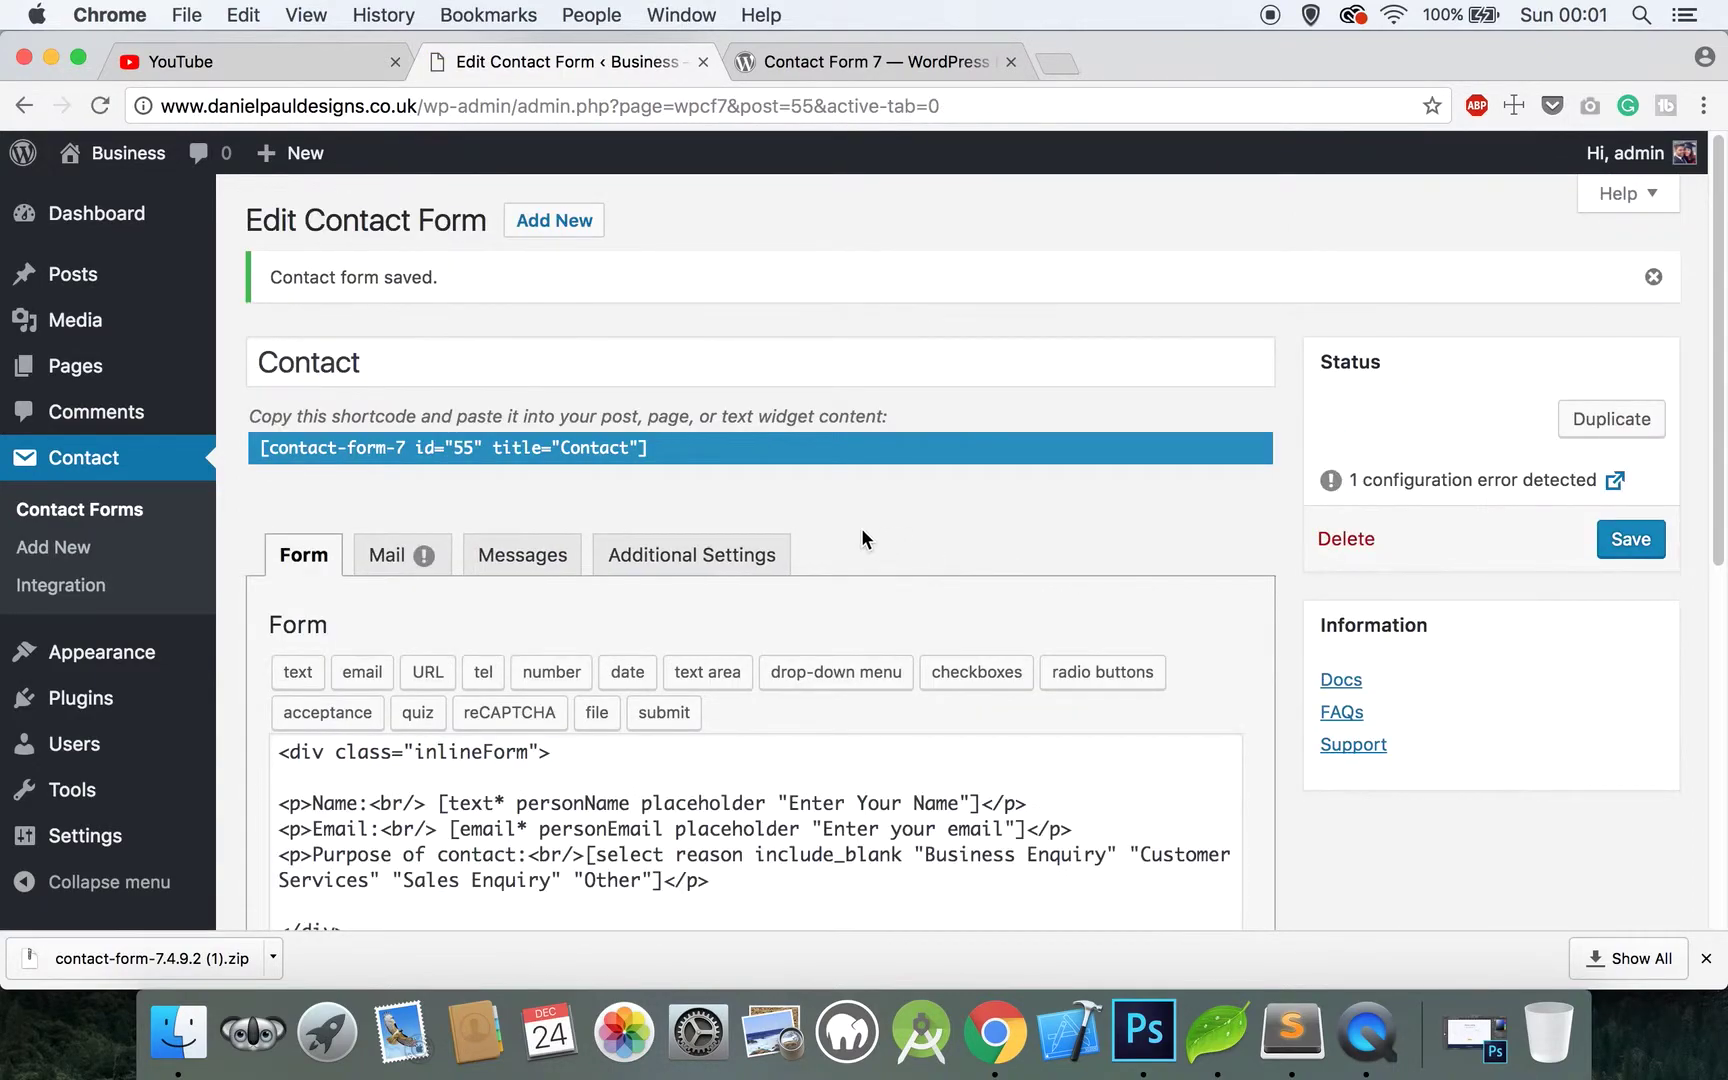
click(670, 450)
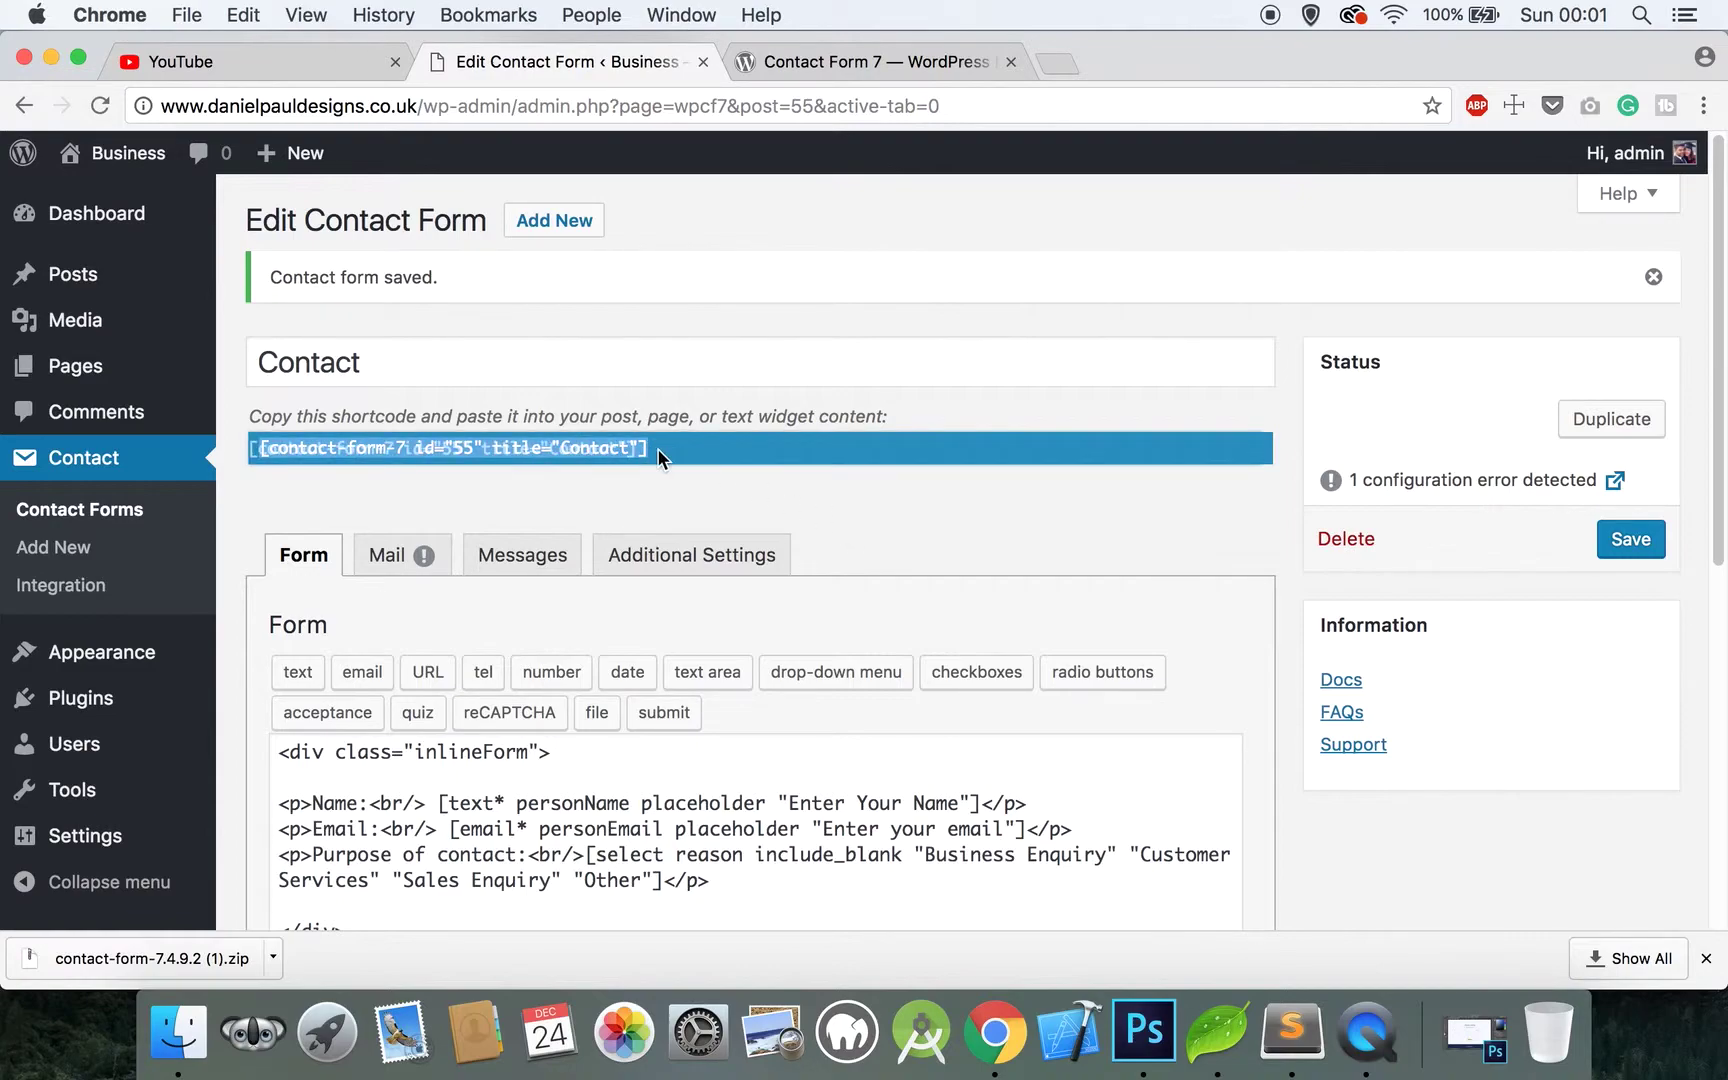
right_click(624, 455)
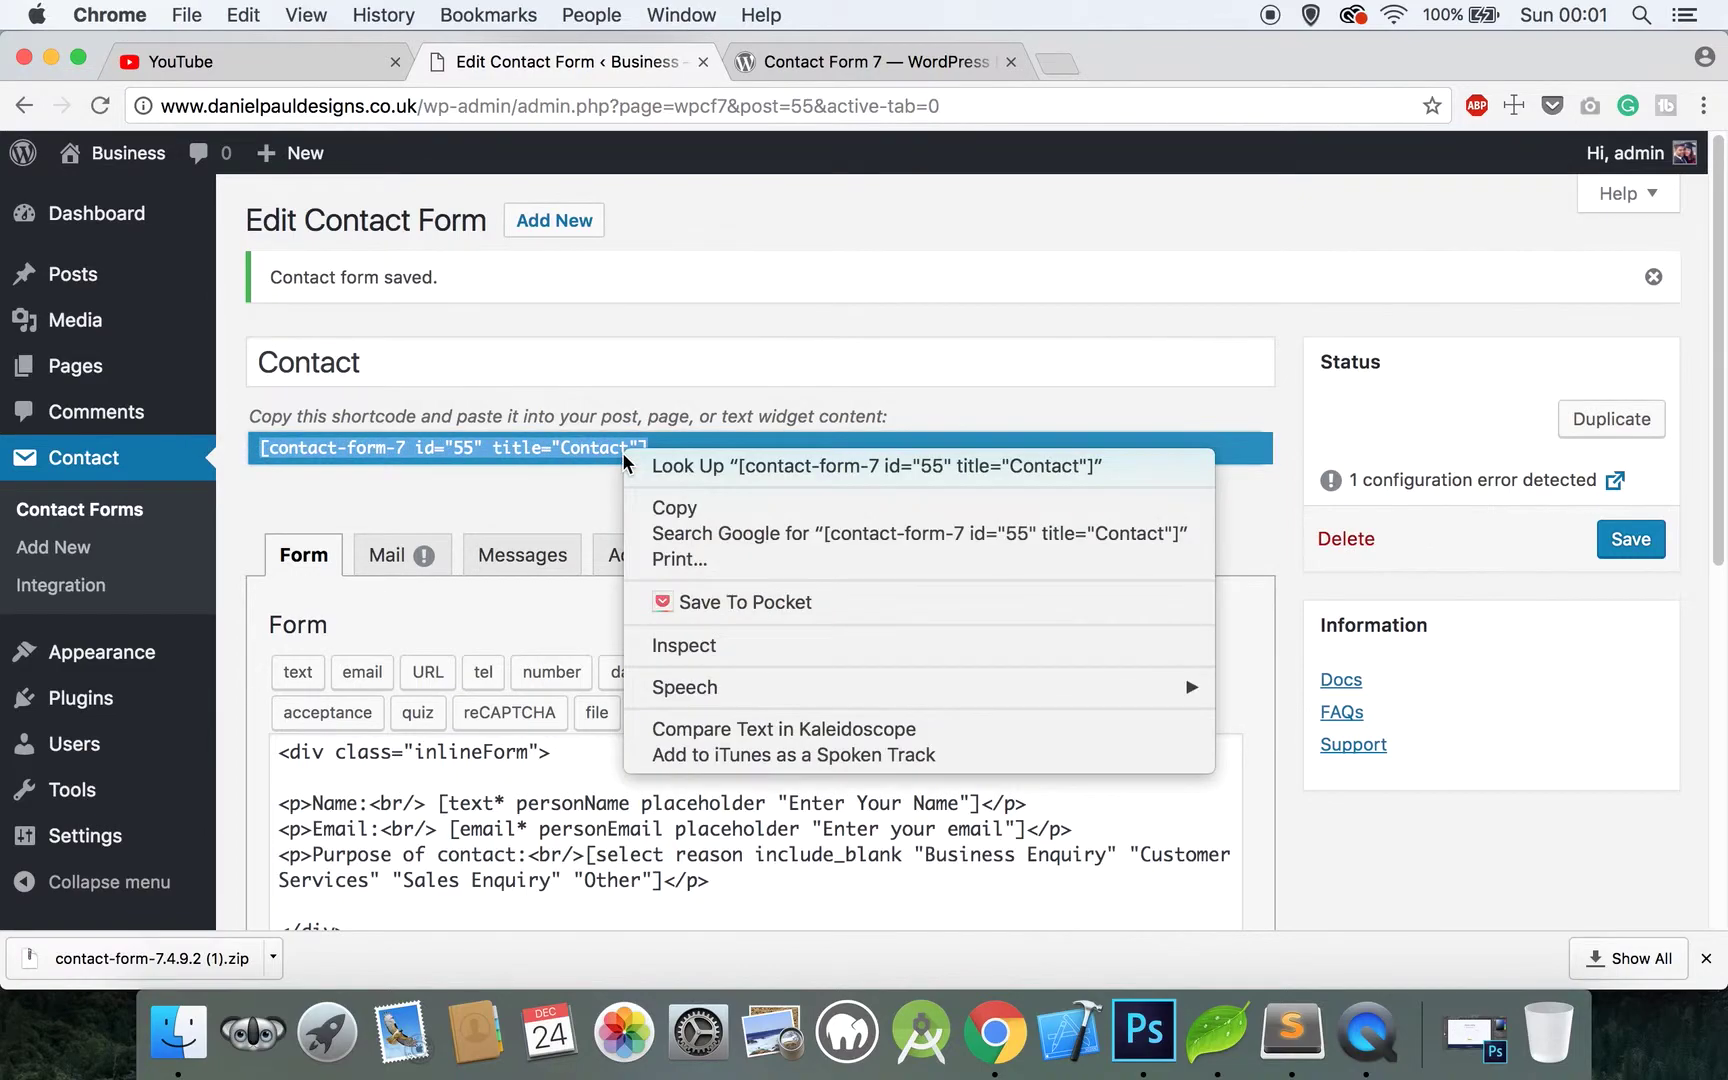
click(668, 507)
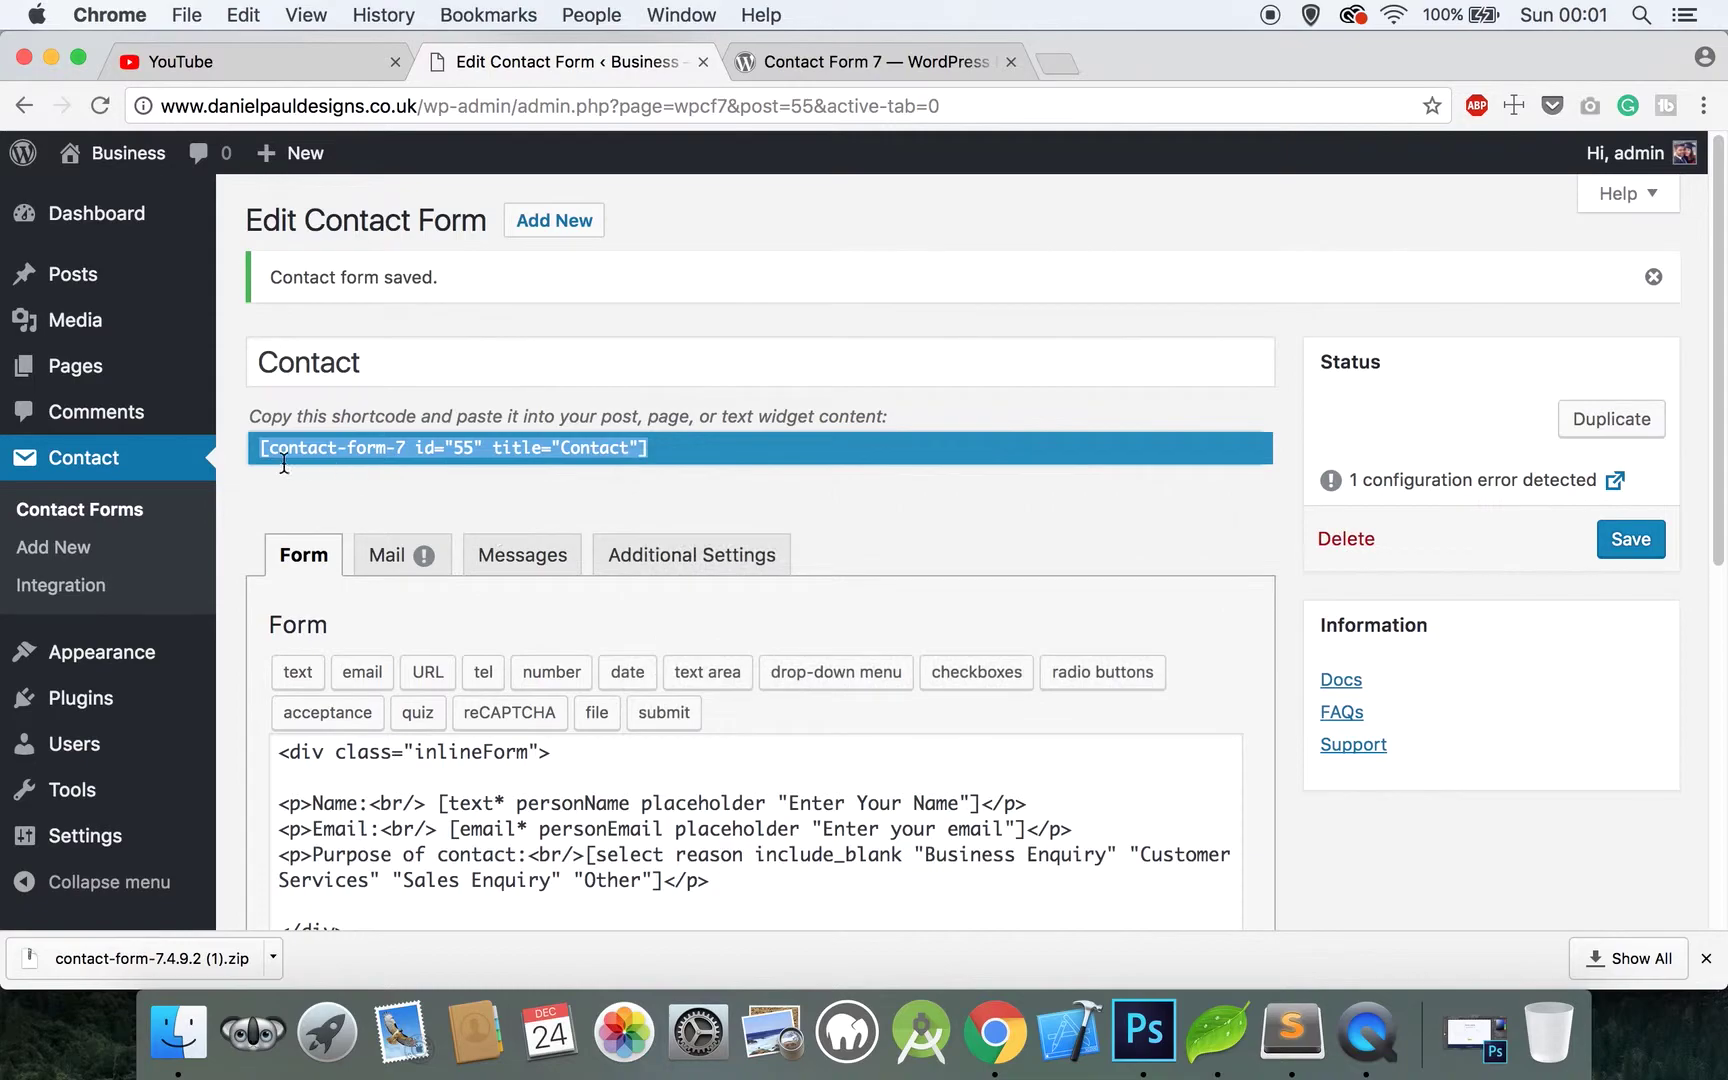
Switch to Coda and write <?php echo do_shortcode() inside the contactForm div, with the copied shortcode in double quotes
click(1217, 1030)
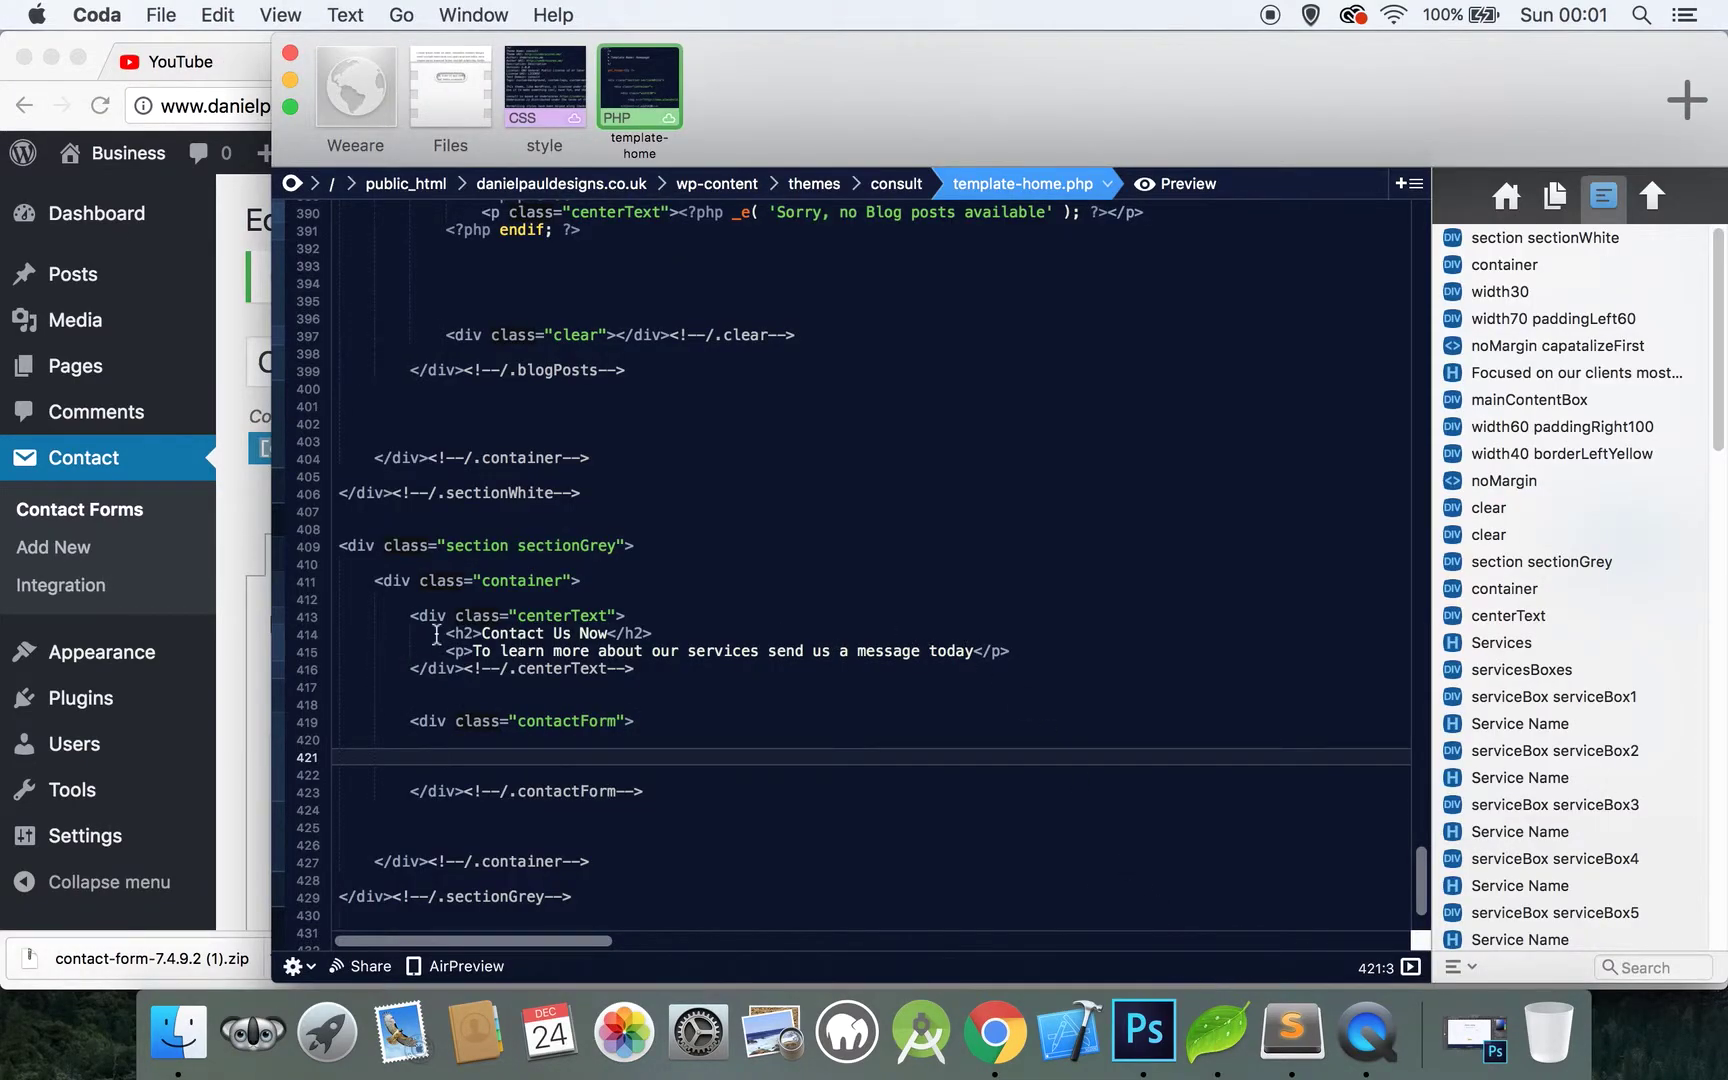
text(<?php echo do_)
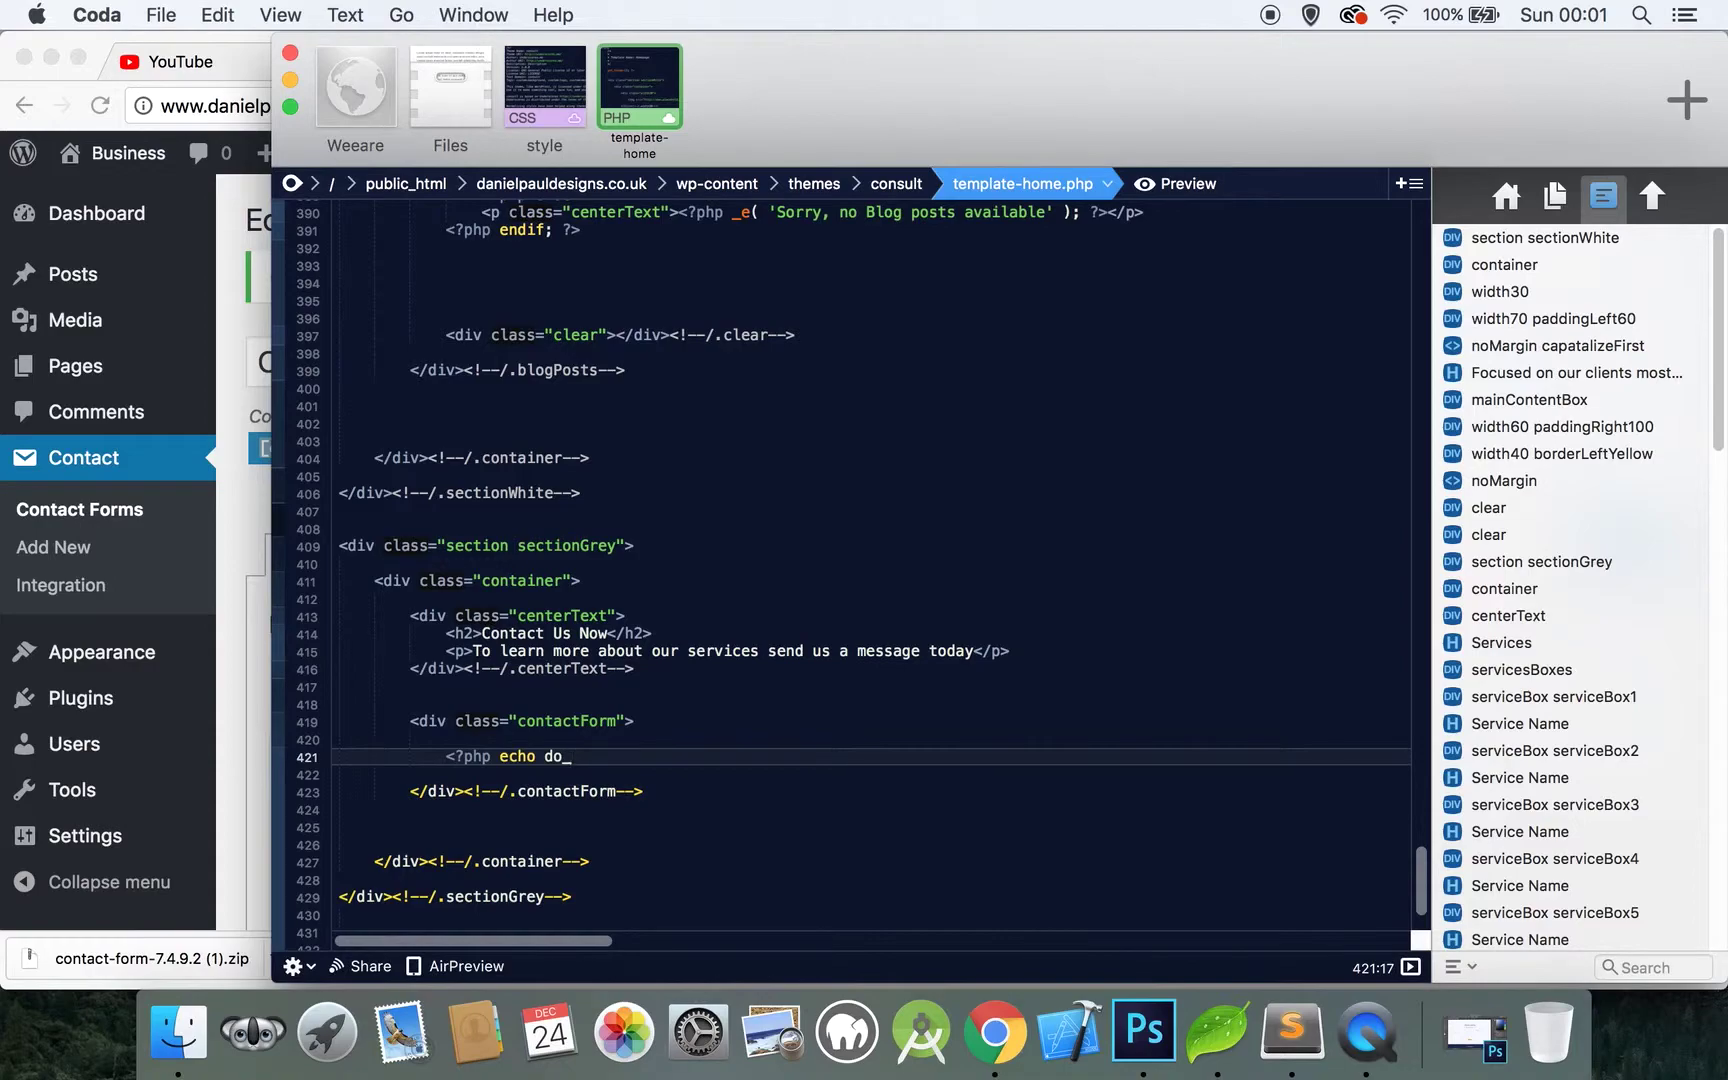
text(shortcode(")
key(super+v)
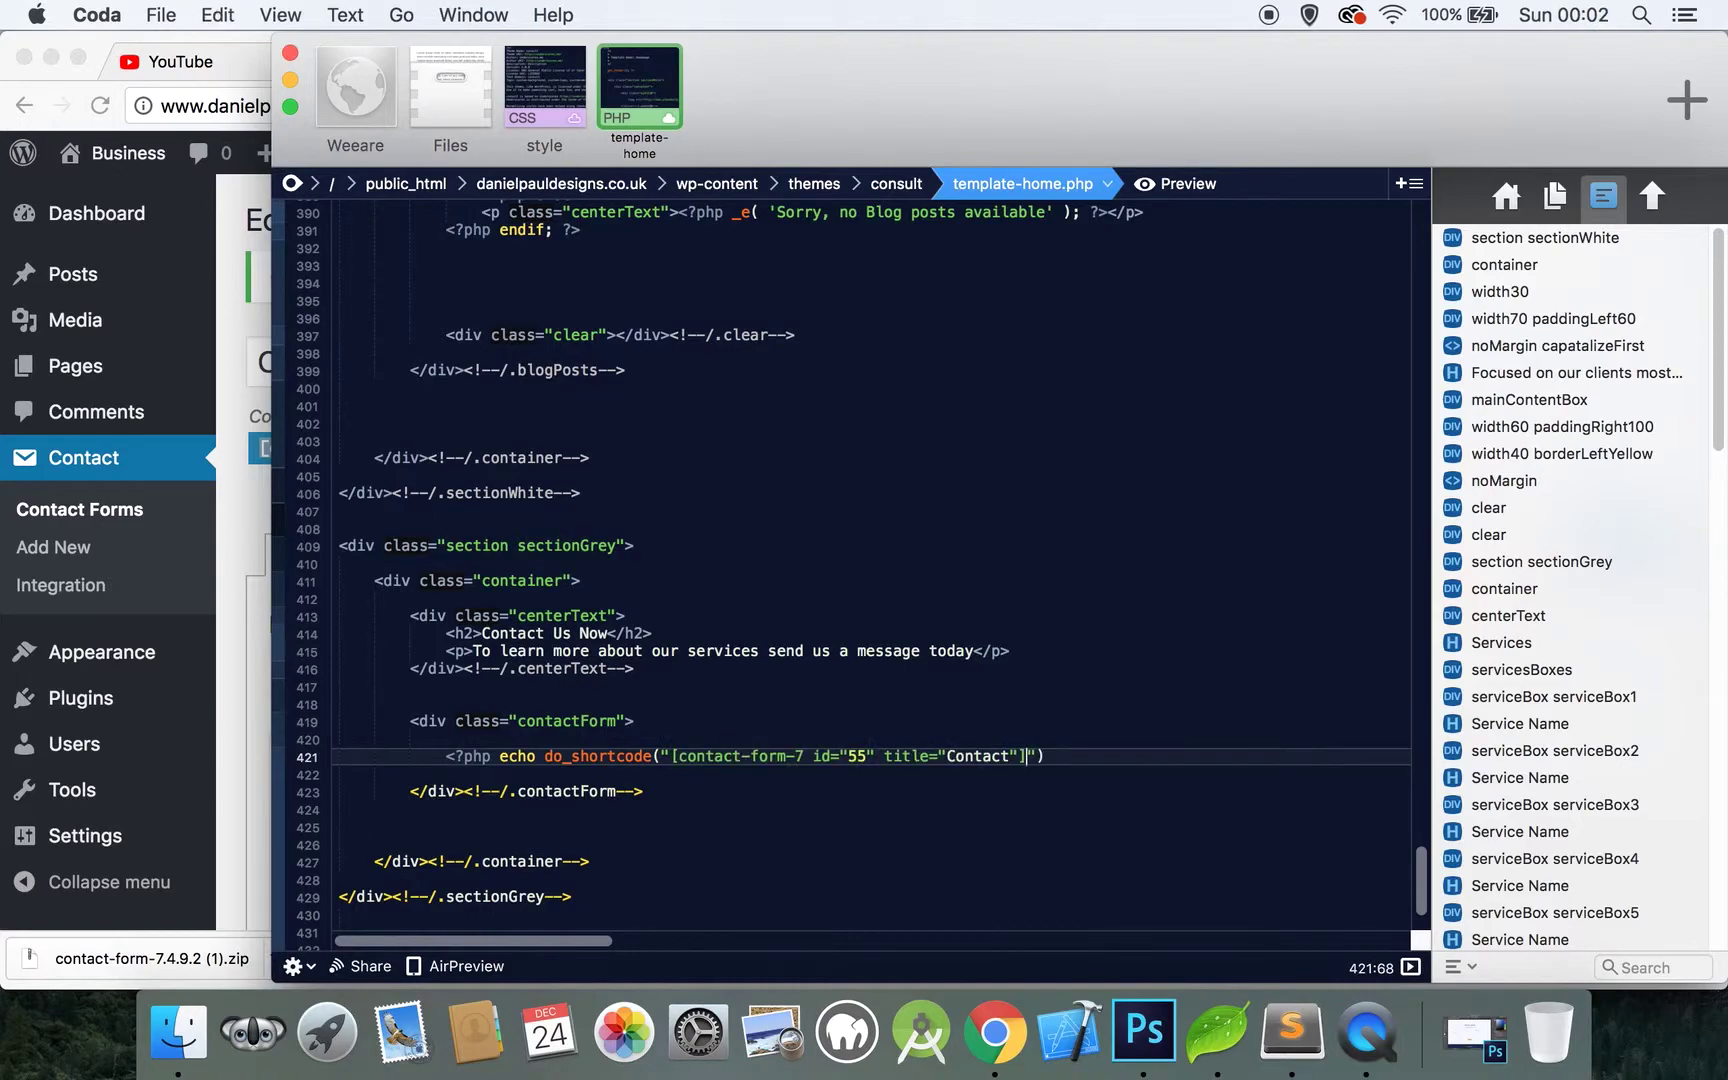
Undo the shortcode paste and change the double quotes in the do_shortcode call to single quotes
key(super+z)
key(BackSpace)
text(')
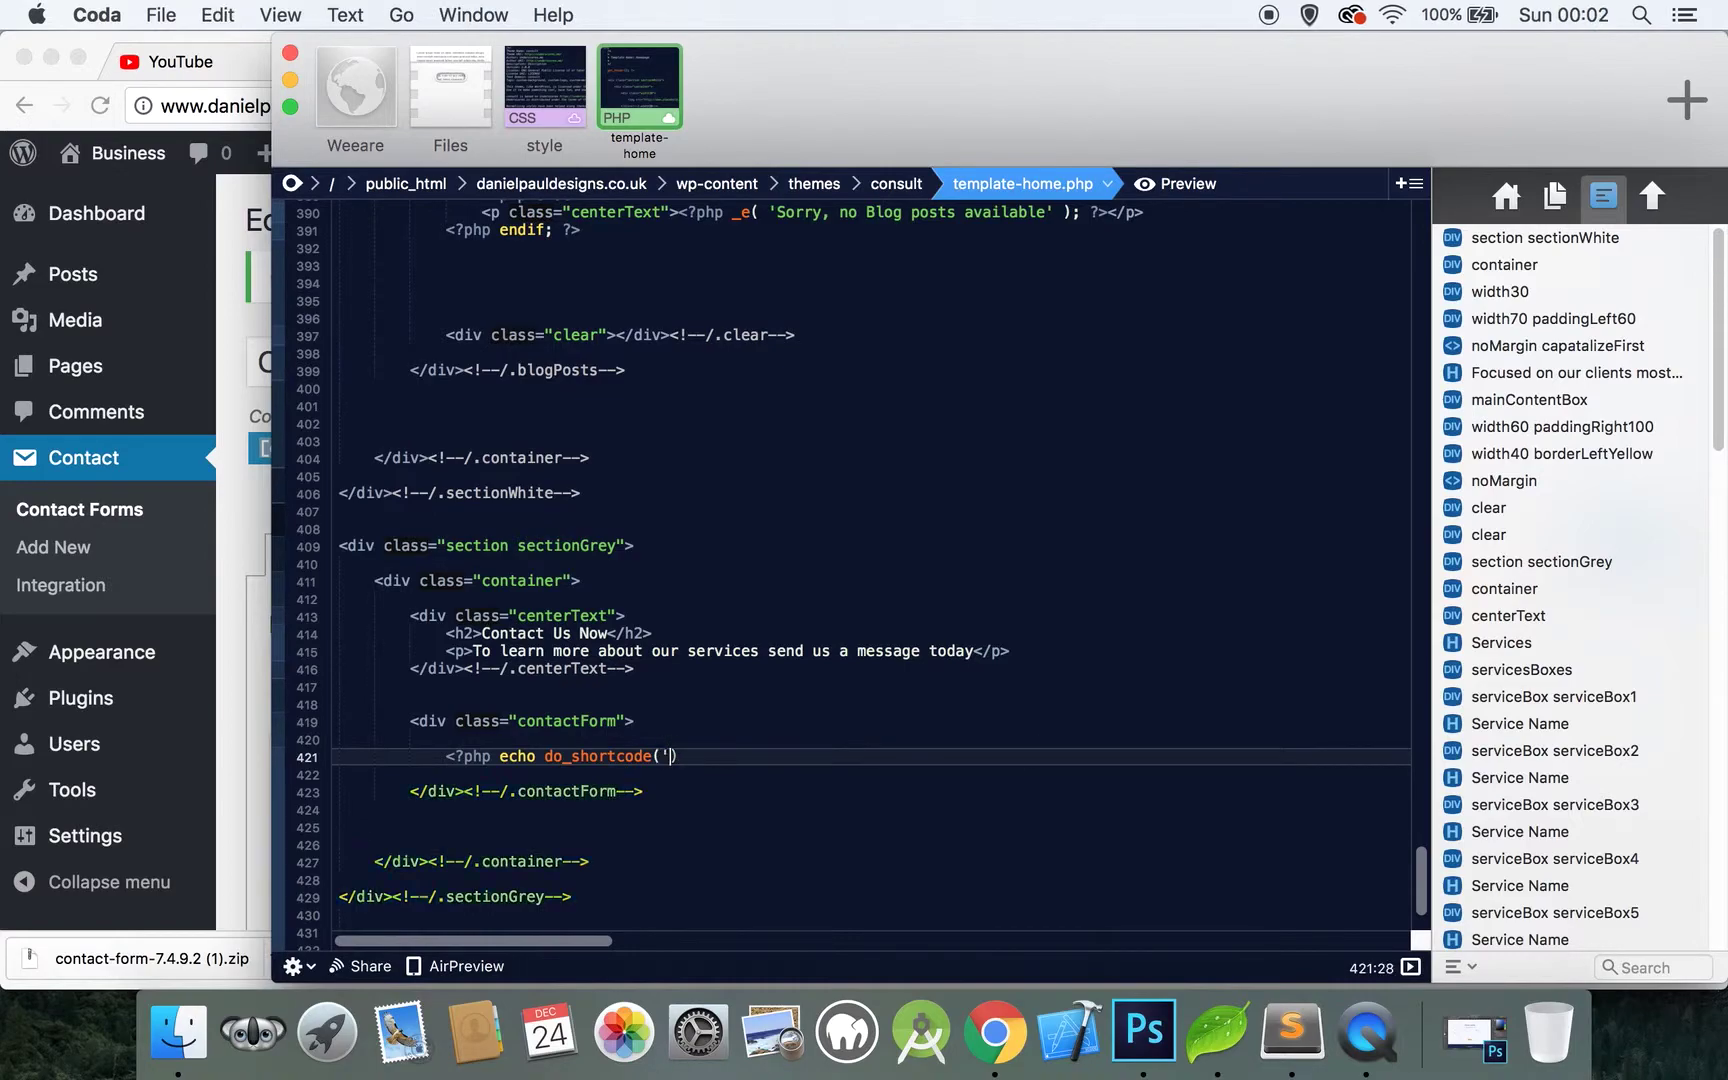
text(')
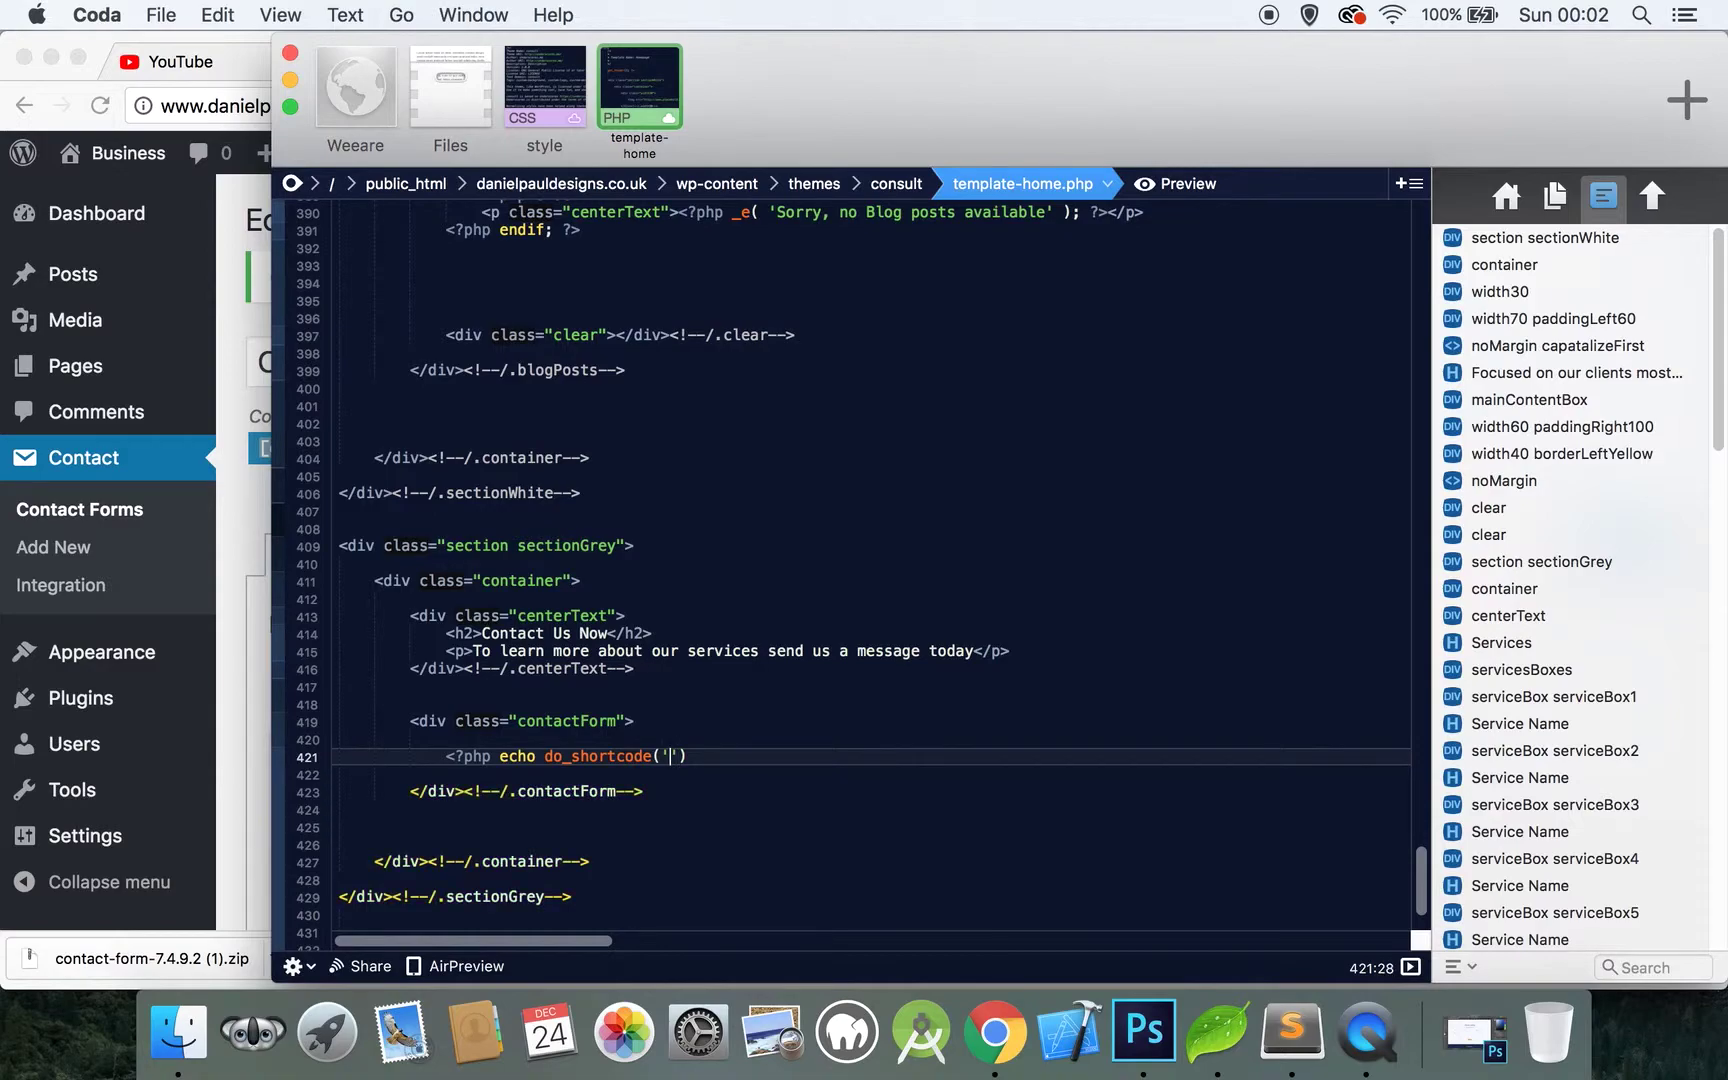
Put [contact-form-7 id="55" title="Contact"] between the single quotes, end the statement with ; ?> and save template-home.php
text([contact-form-7 id="55" title="Contact"])
key(Right)
key(Right)
text(;)
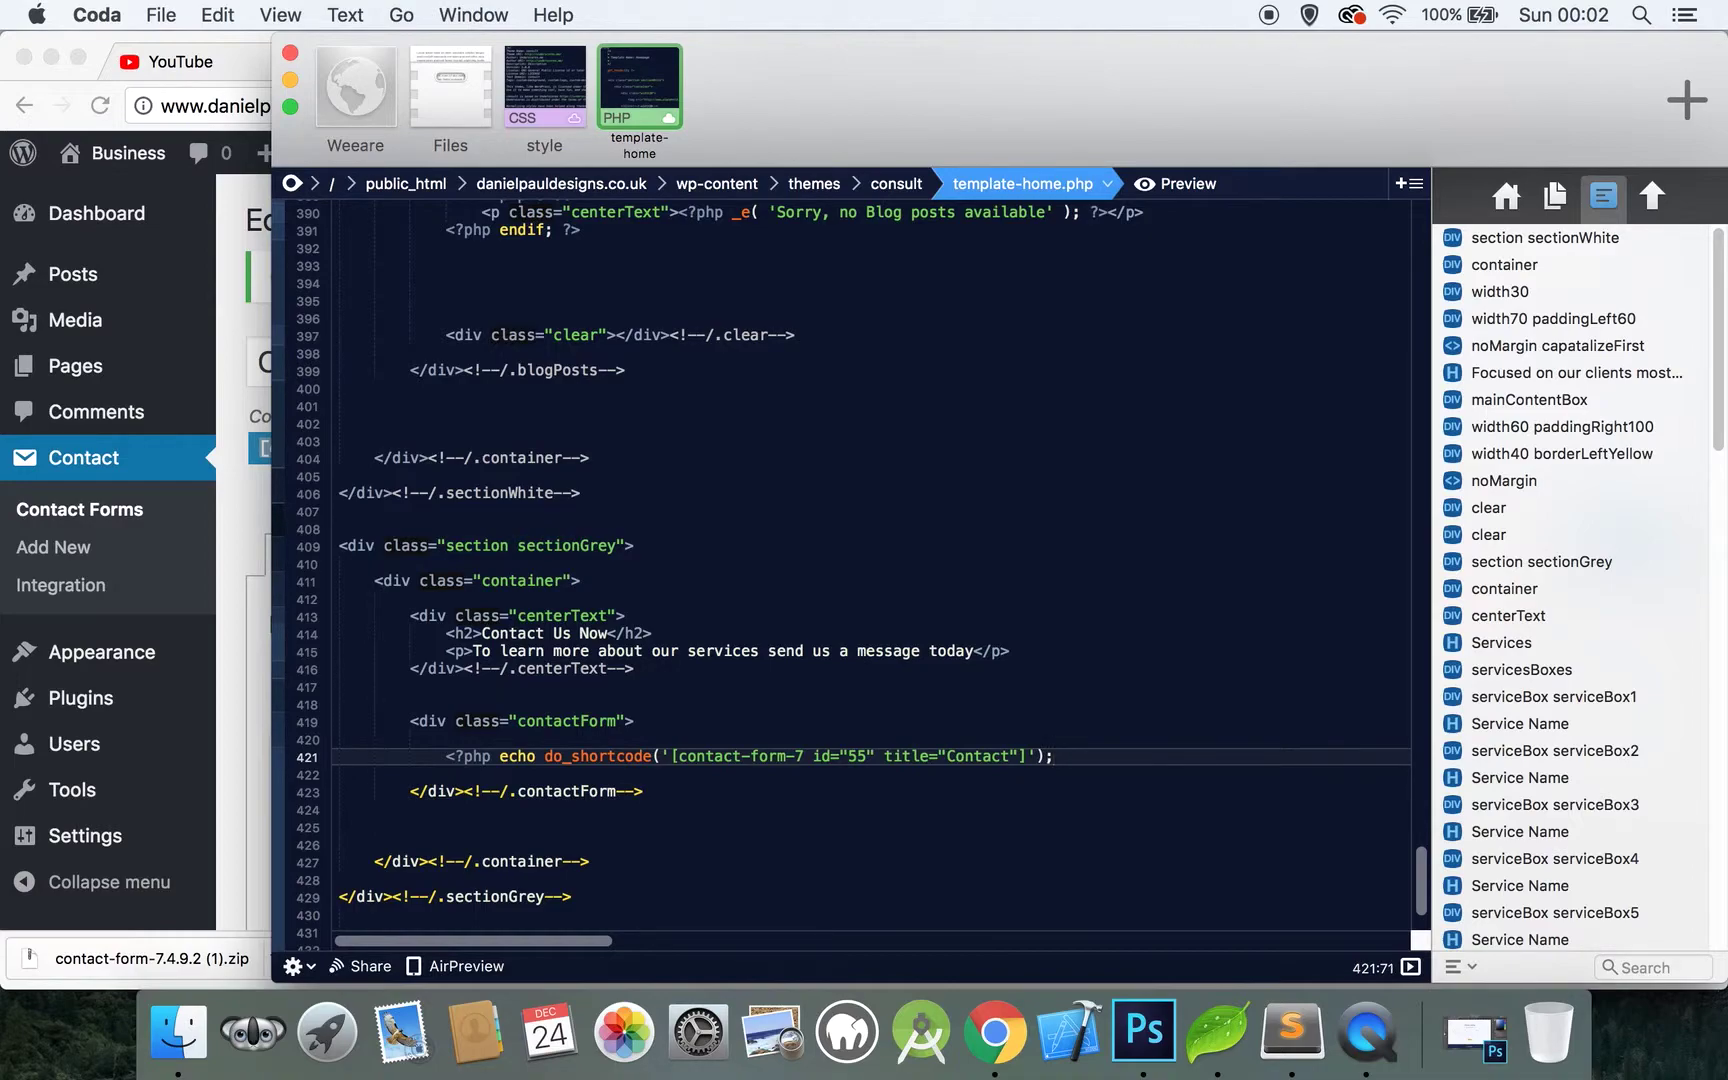
text( ?>)
key(super+s)
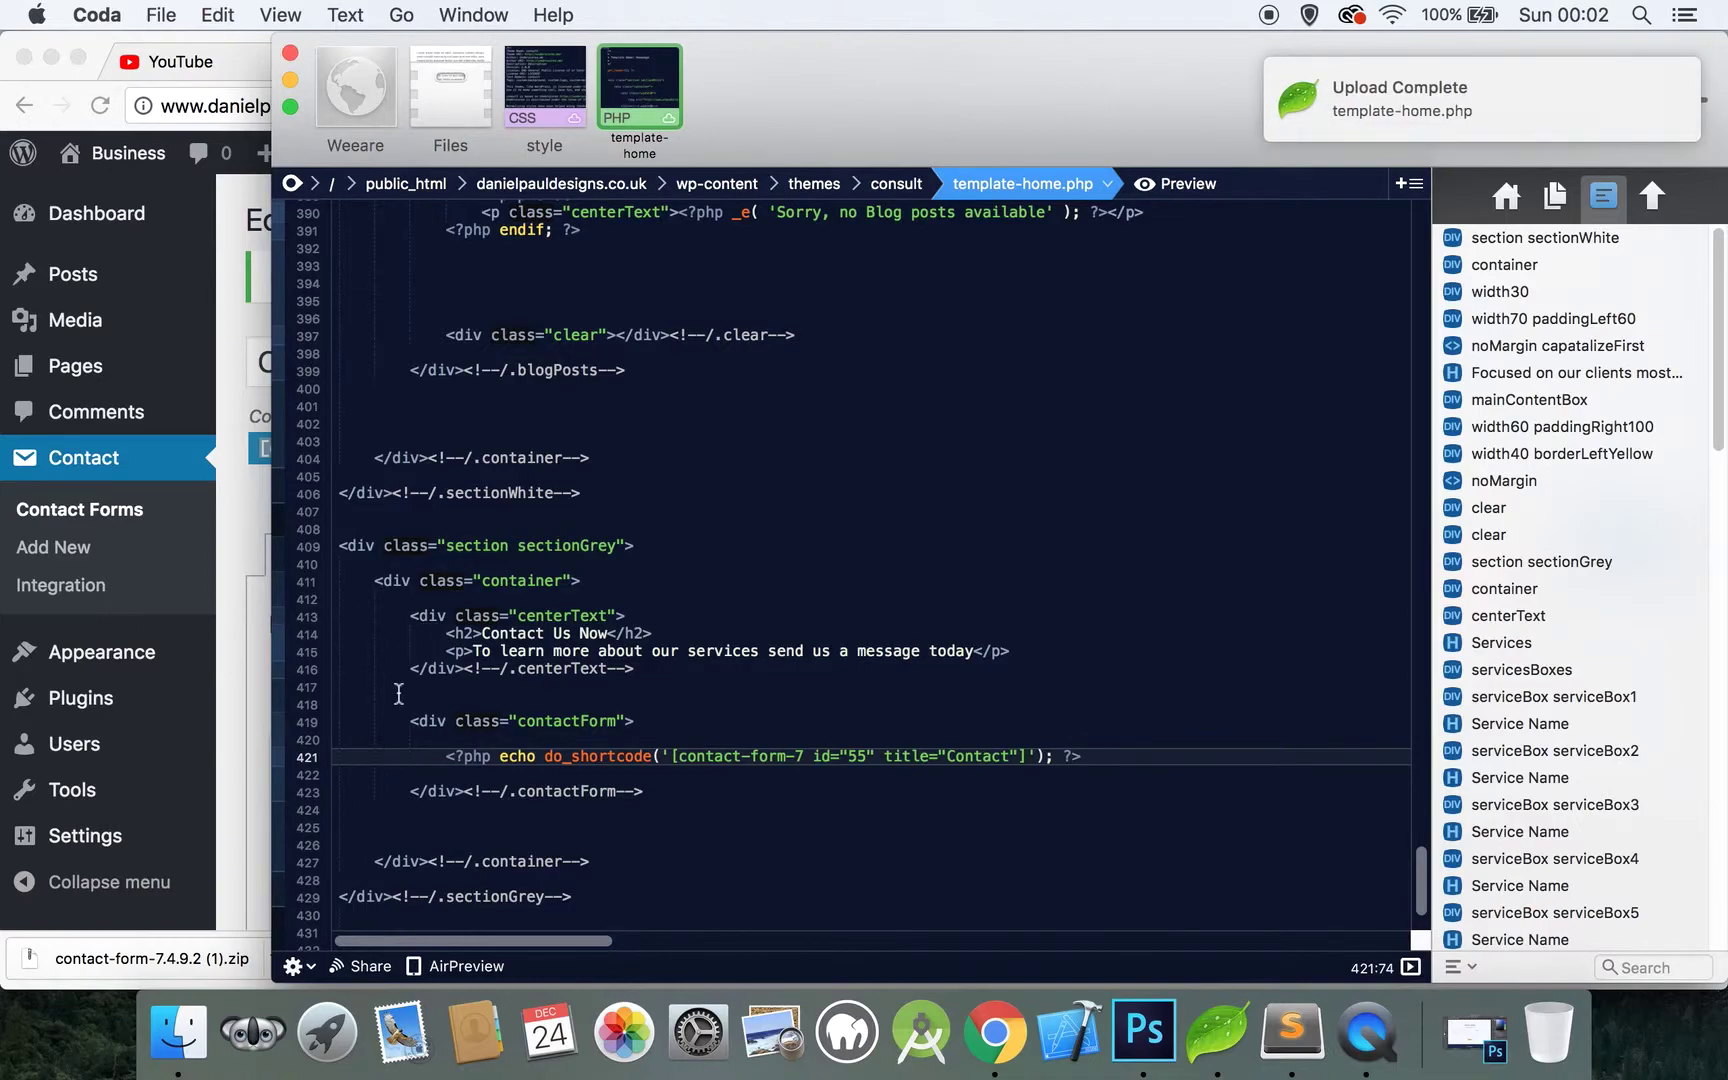
Switch to Chrome, visit the live site and examine the contact form near the bottom of the home page
click(217, 290)
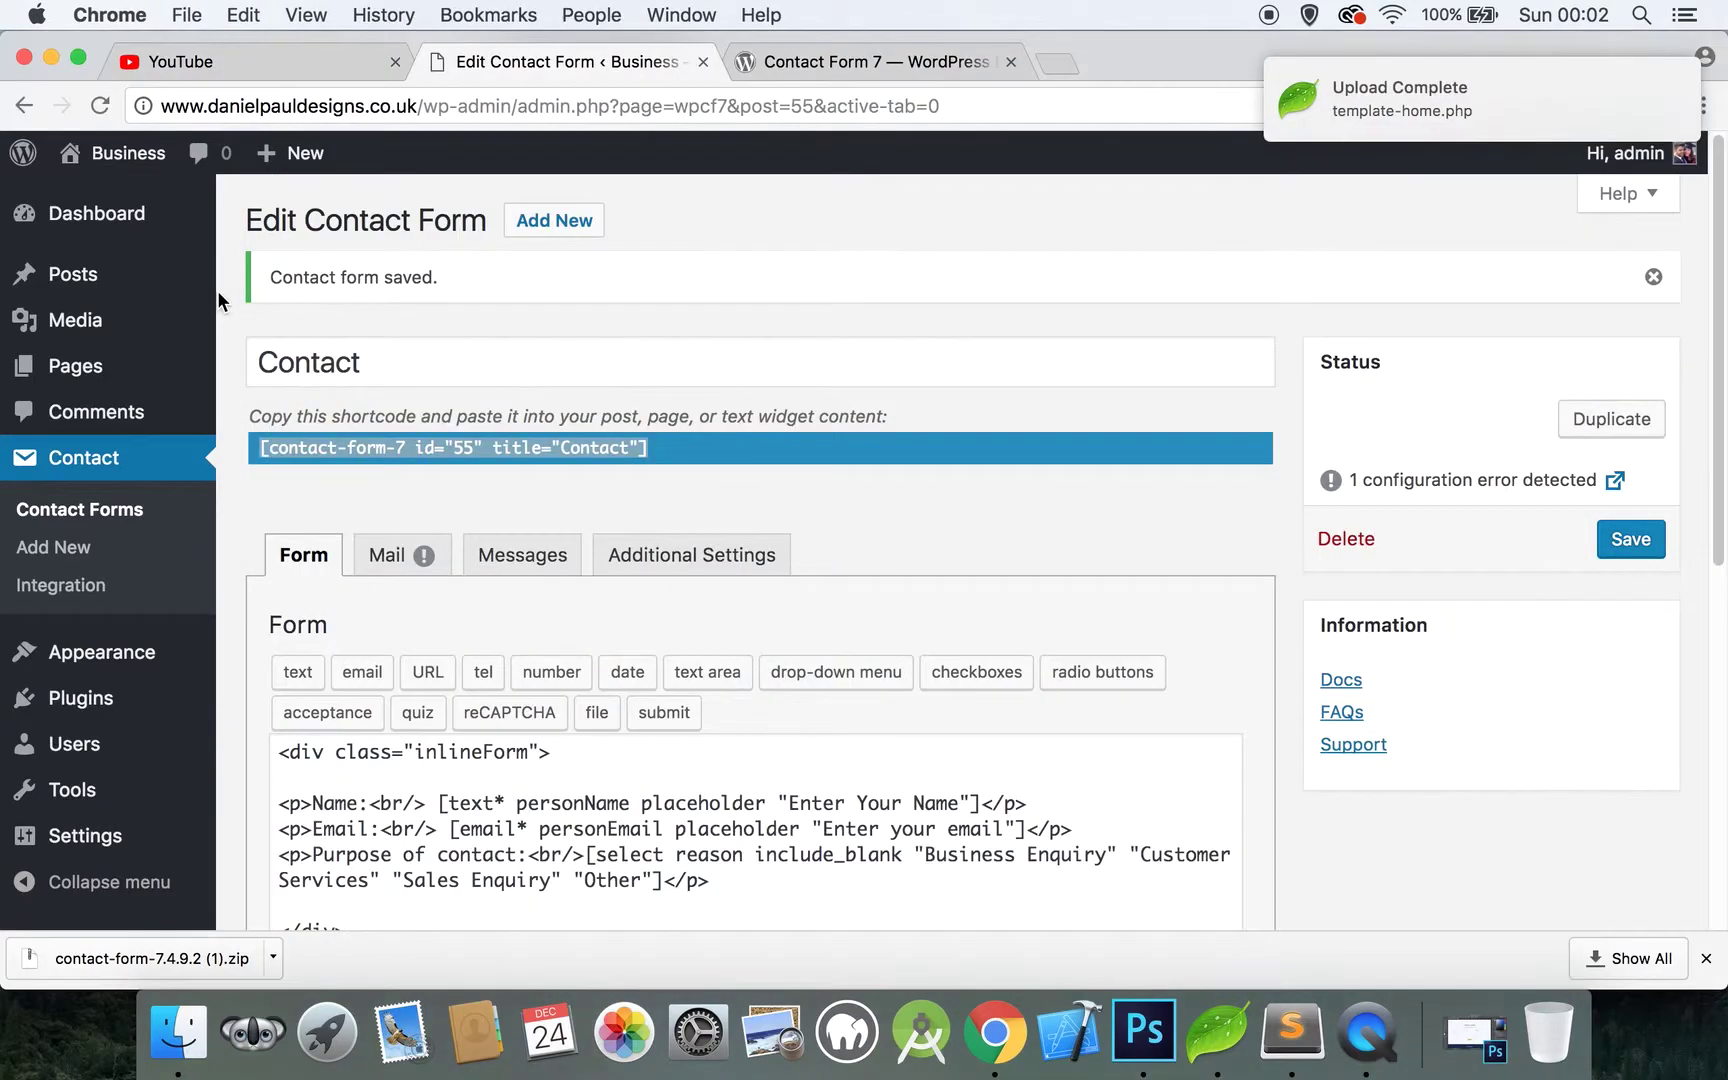
mouse_move(120, 158)
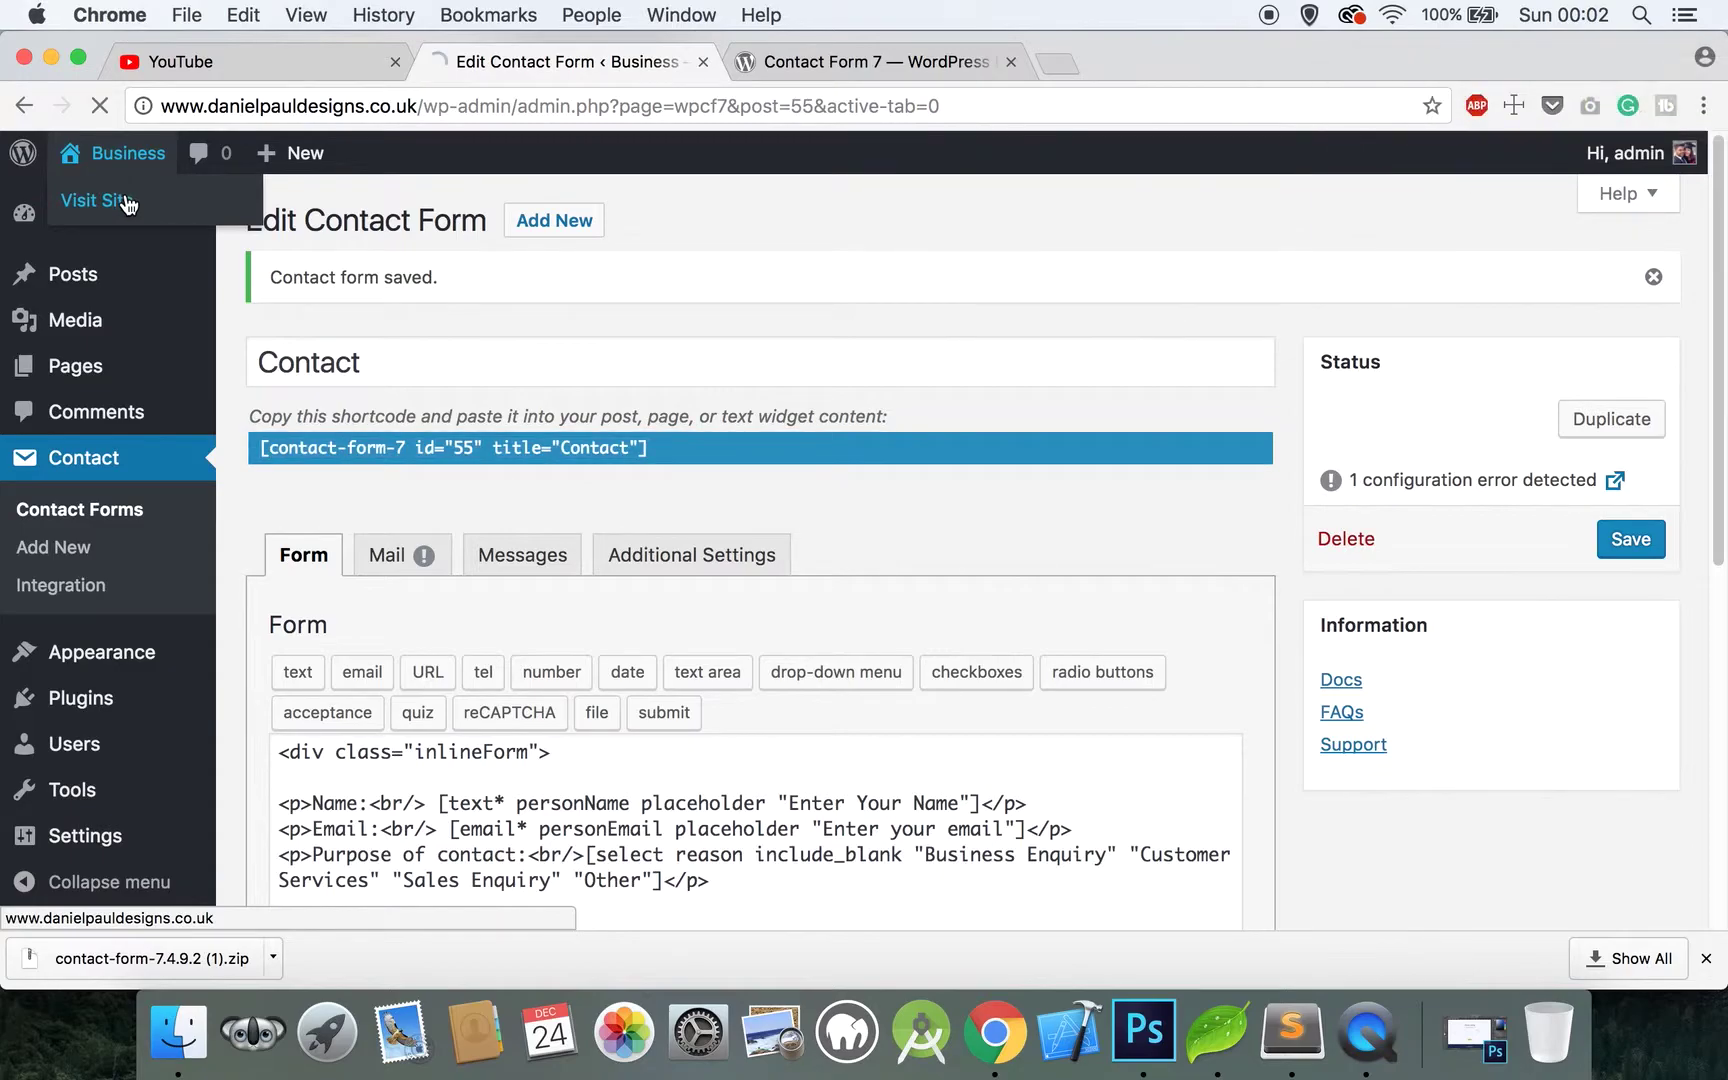
click(127, 204)
scroll(483, 437, down, 10)
scroll(485, 440, down, 15)
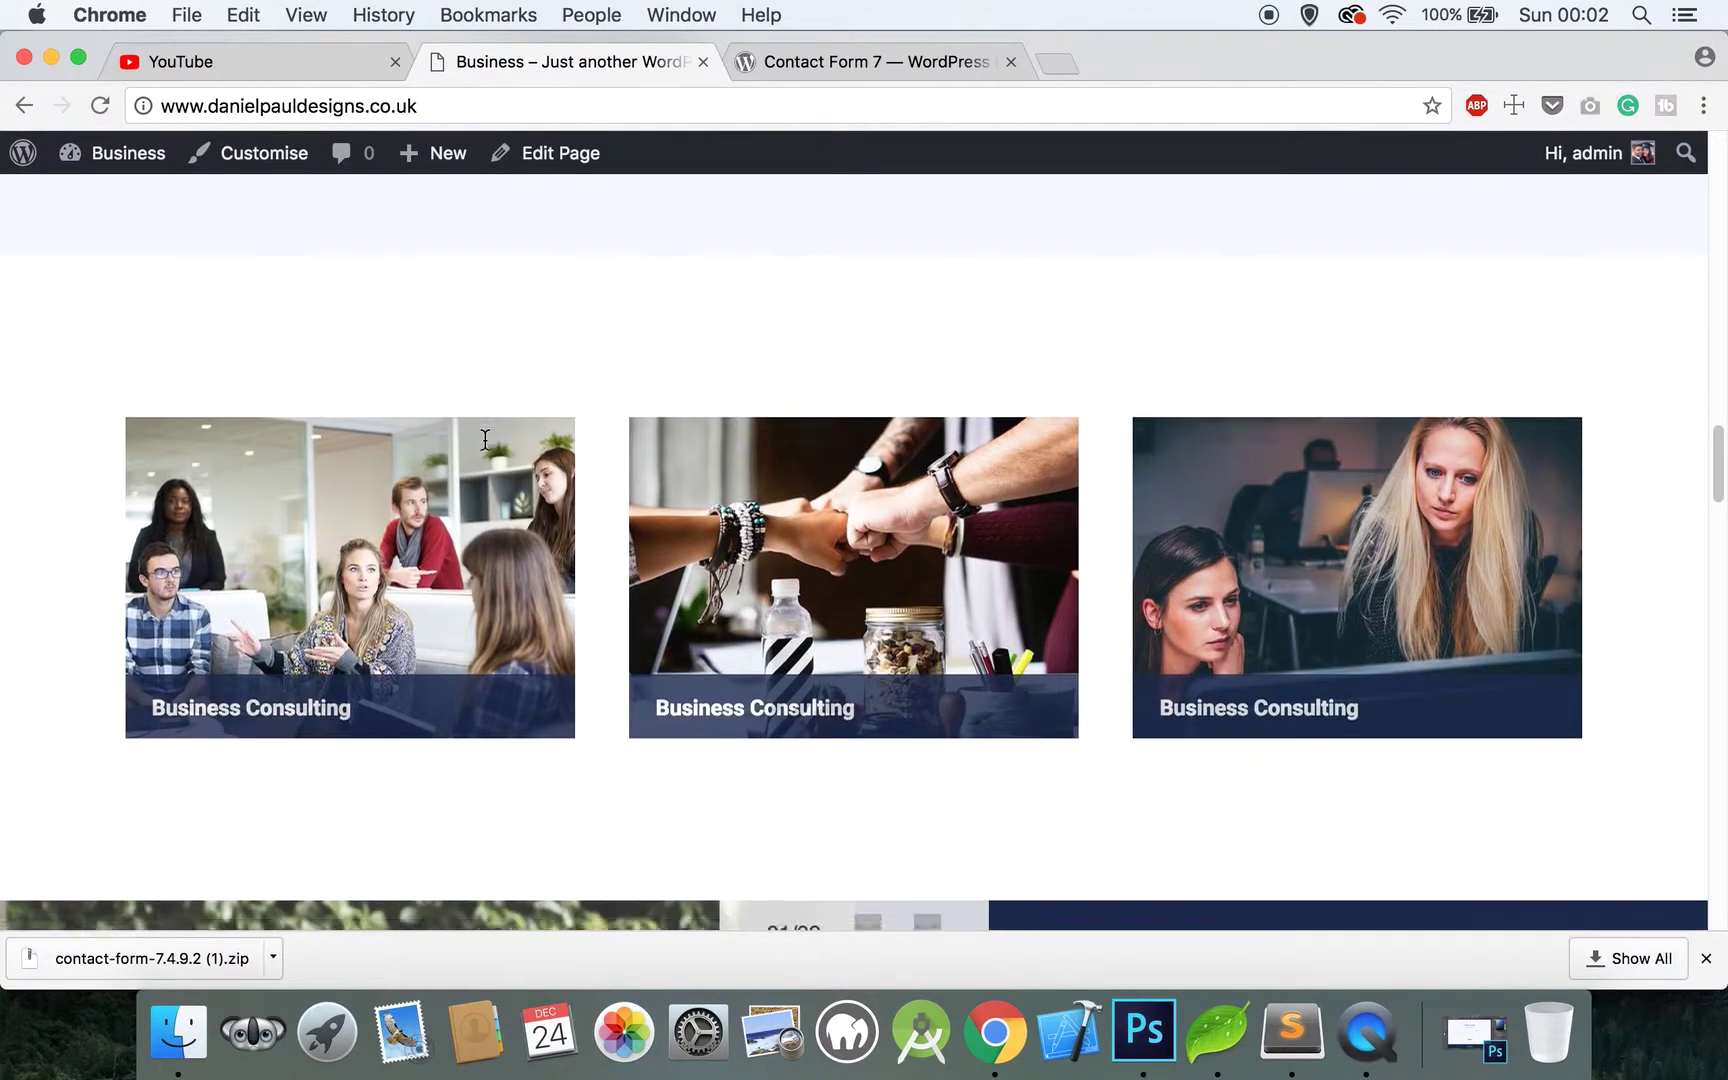
scroll(485, 440, down, 15)
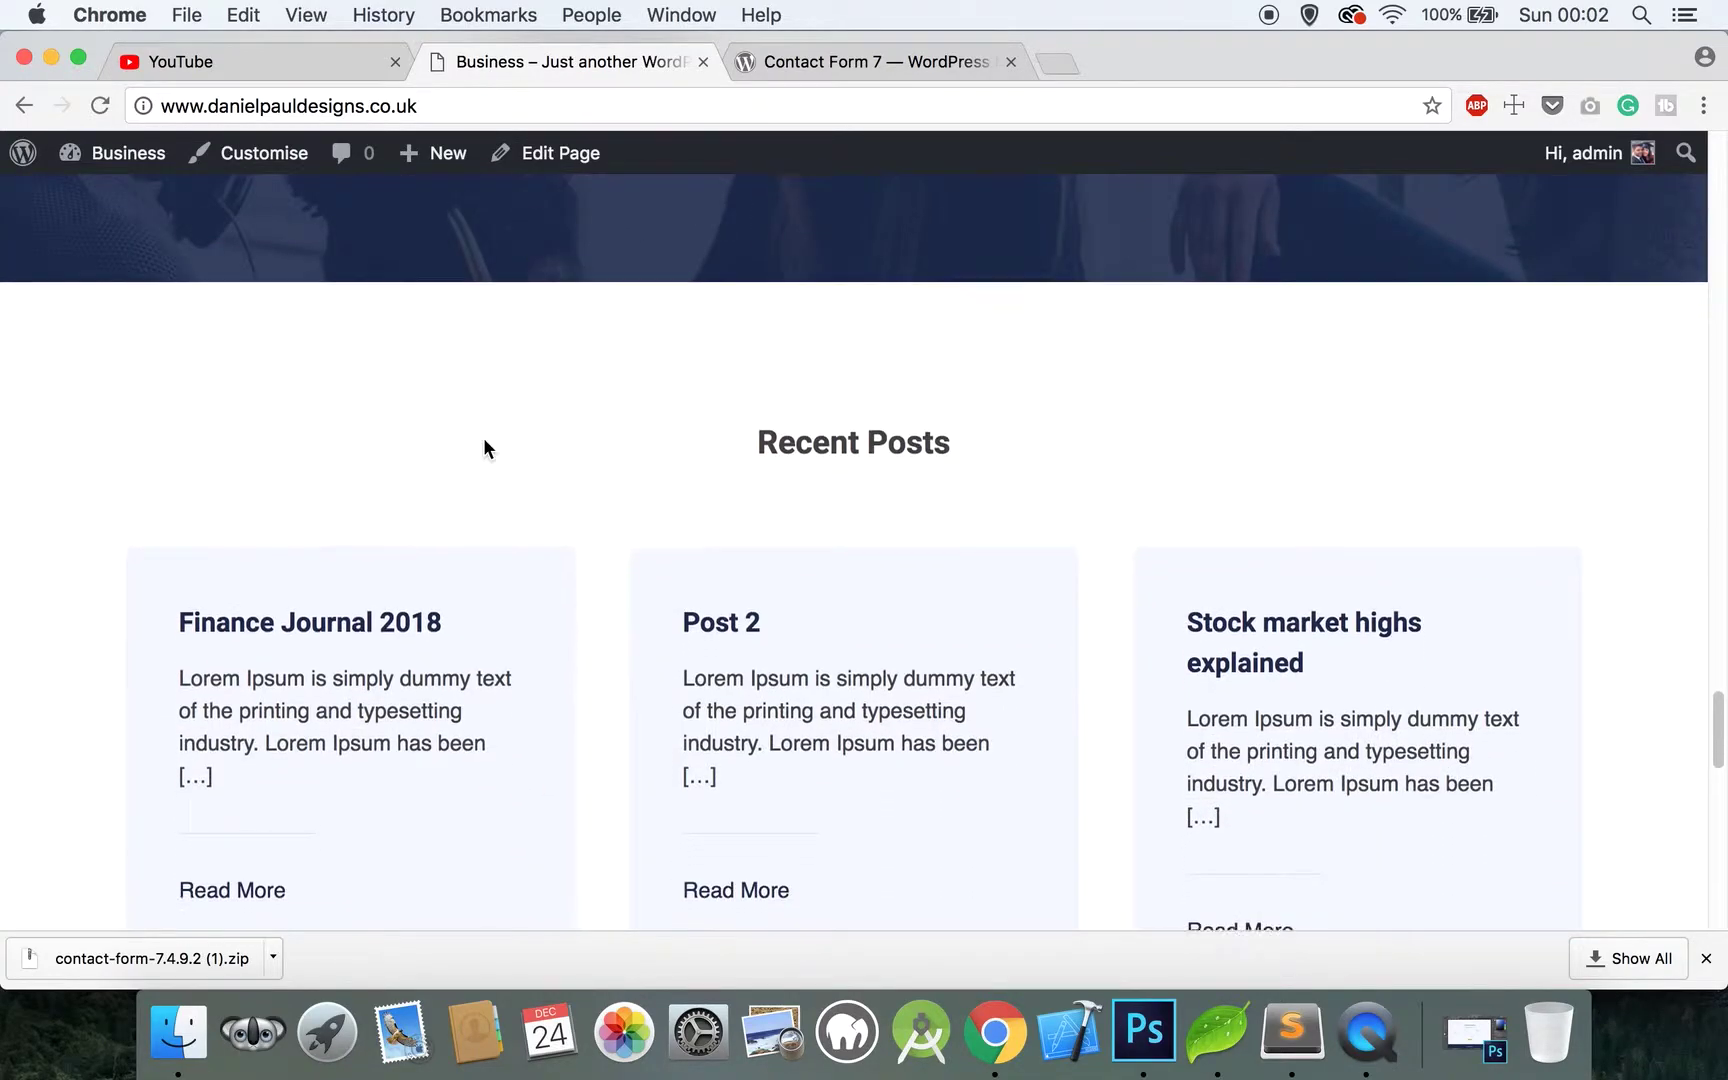
scroll(484, 440, down, 5)
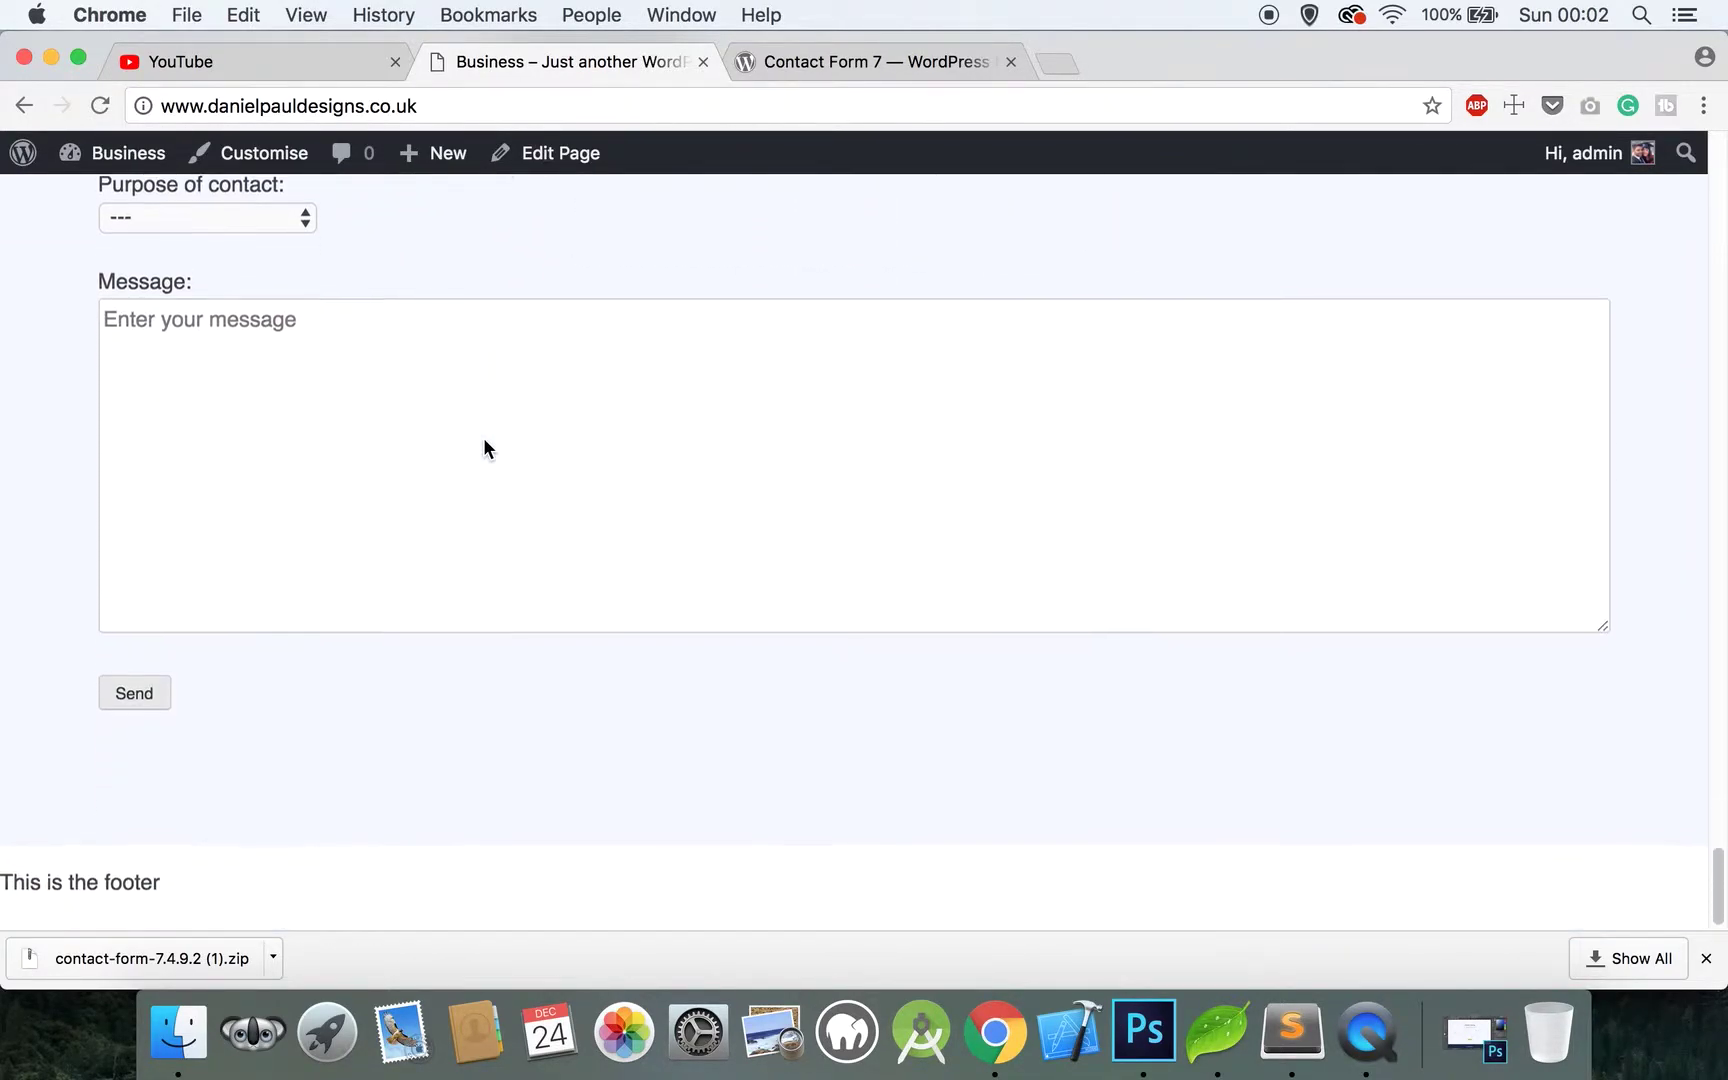
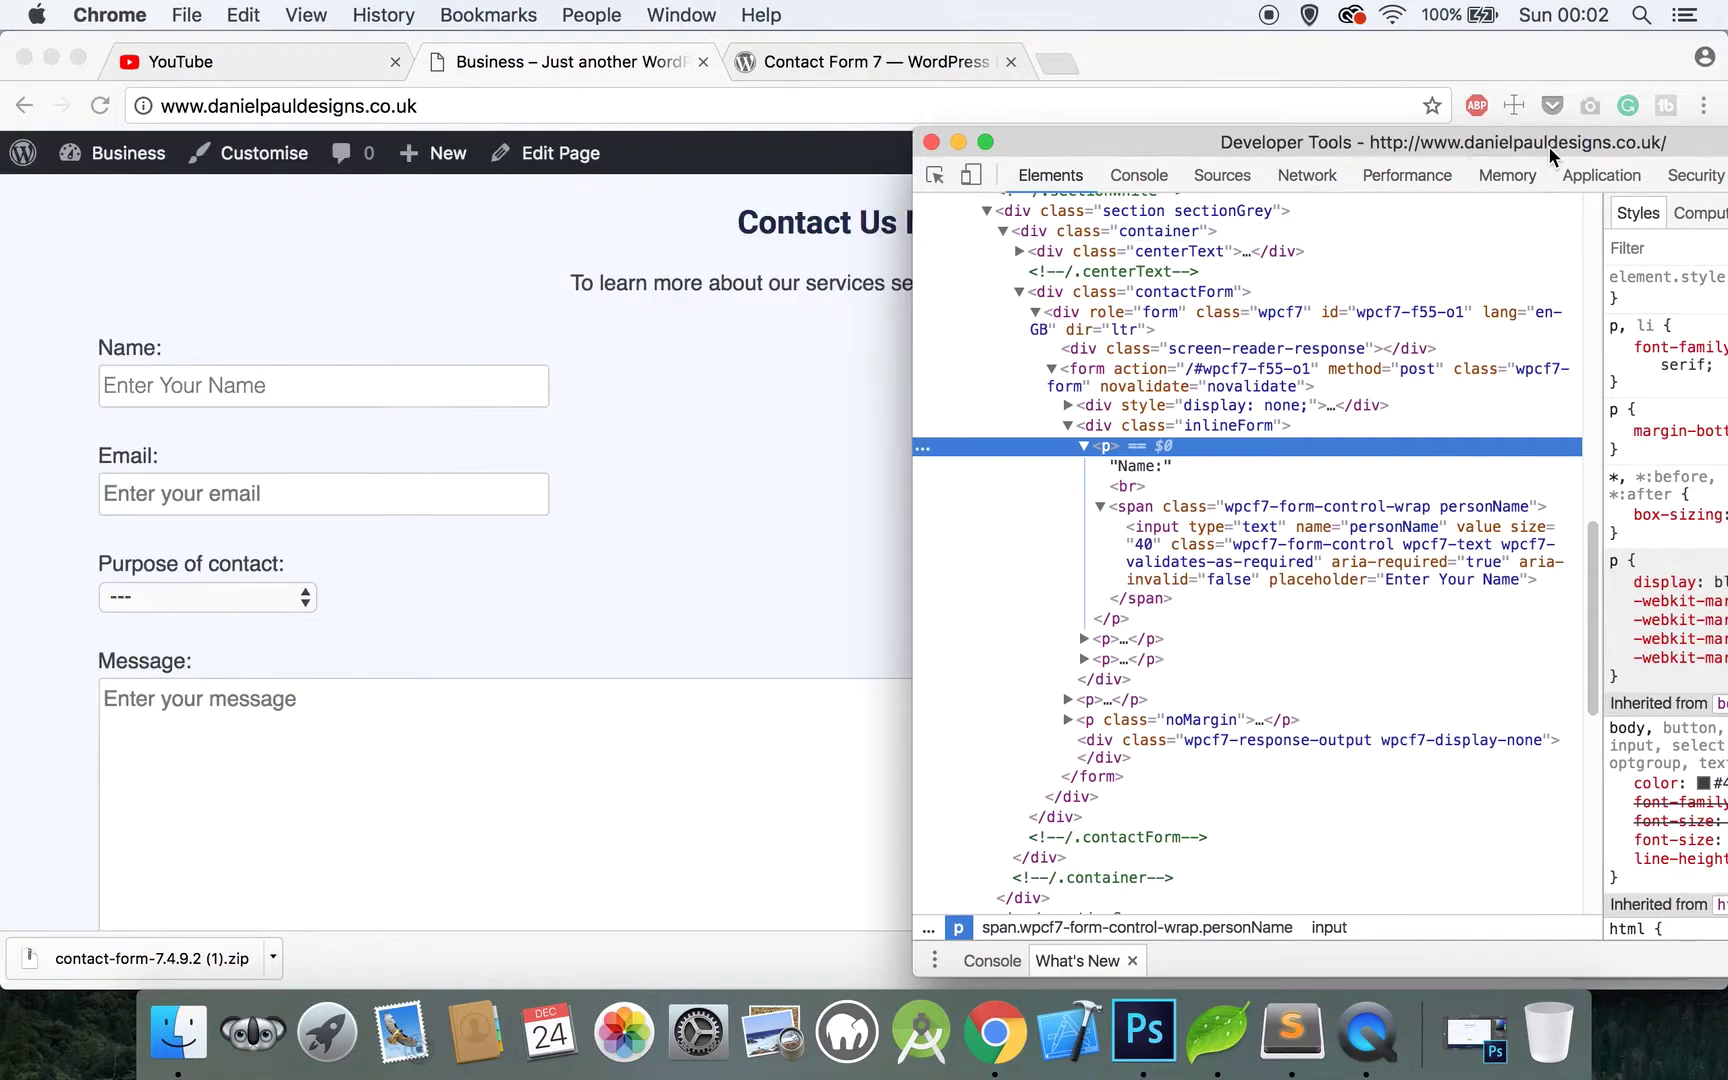
Try display: inline in the p, li style rule for the form's paragraphs, and close Developer Tools
click(1546, 372)
text(display:inline;)
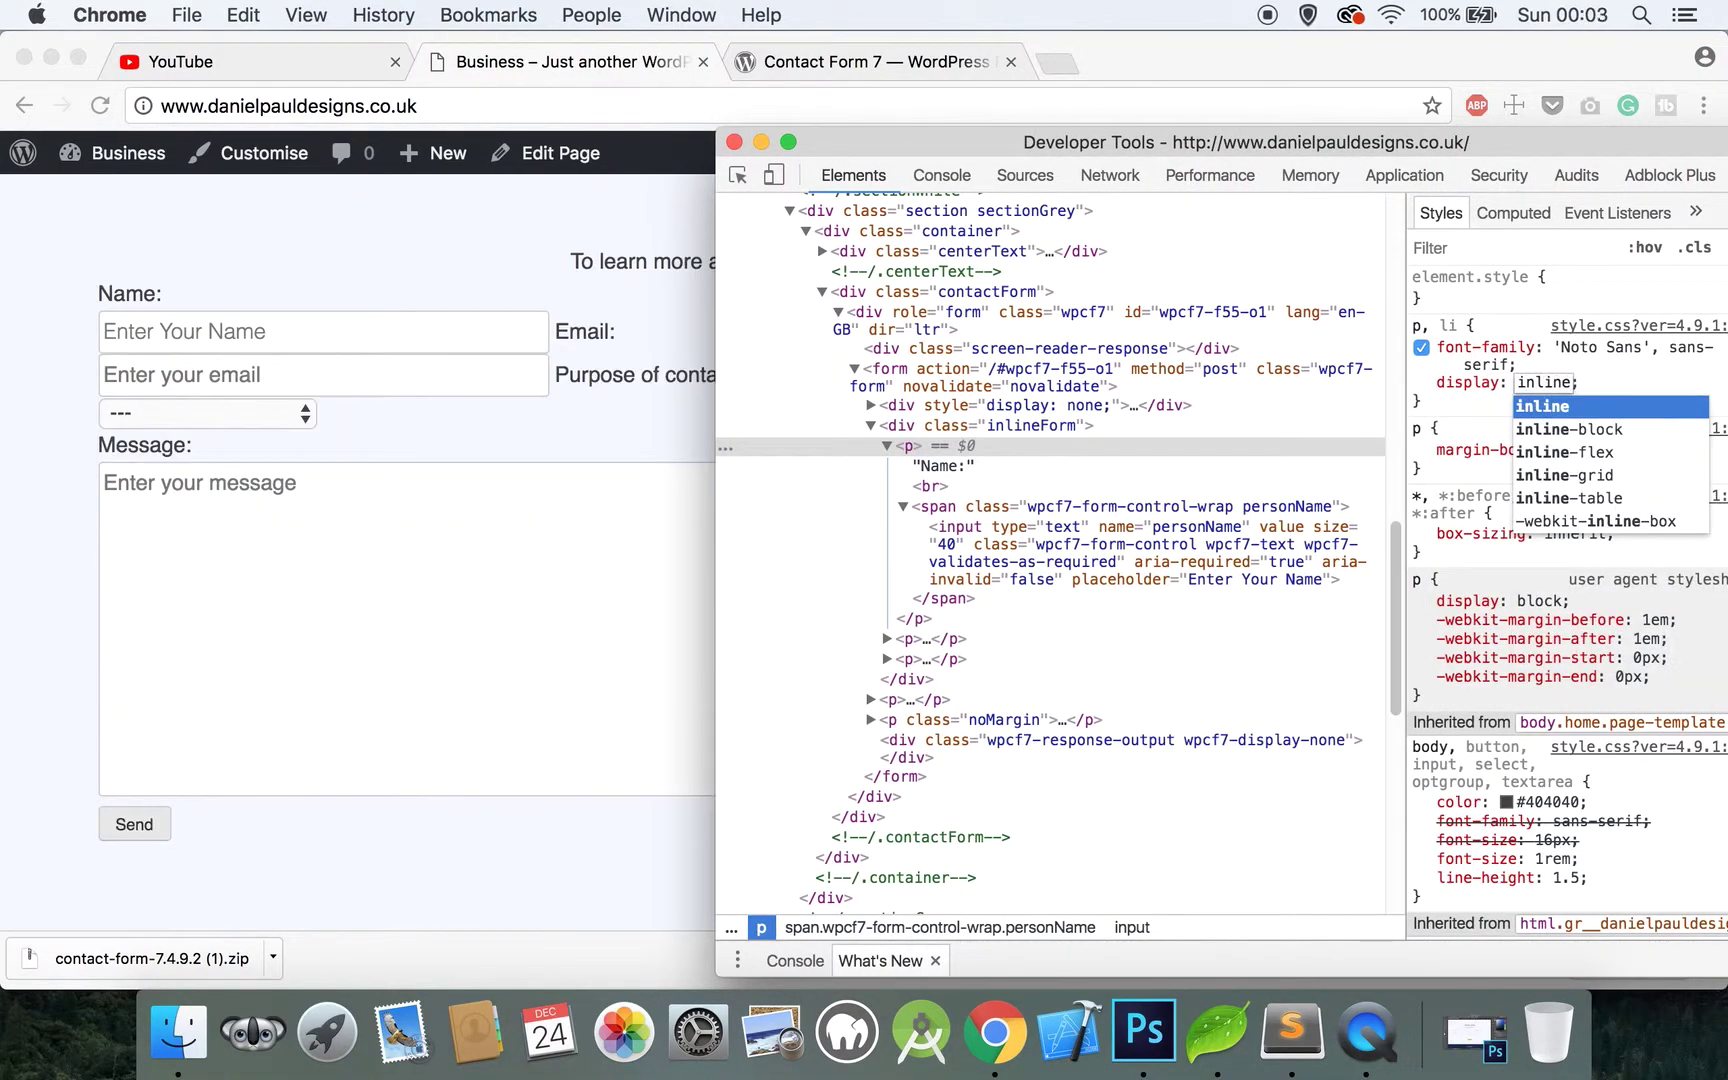
key(Return)
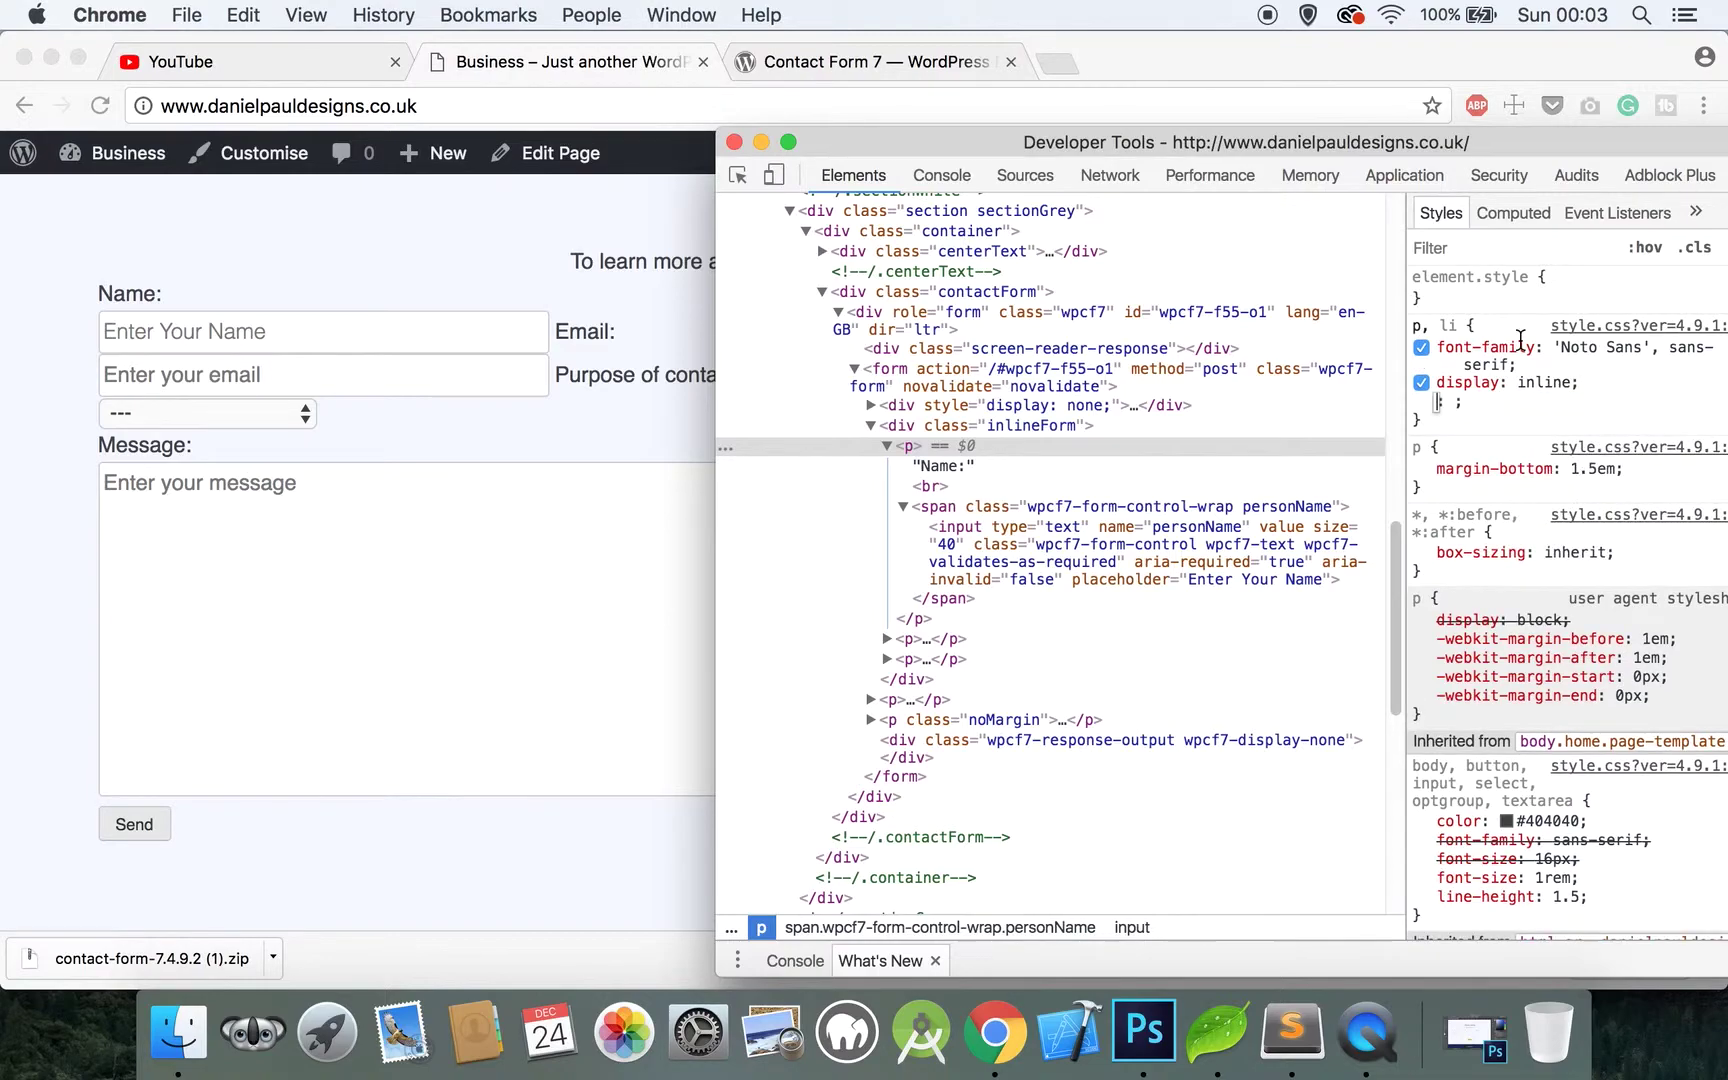
click(733, 142)
click(892, 717)
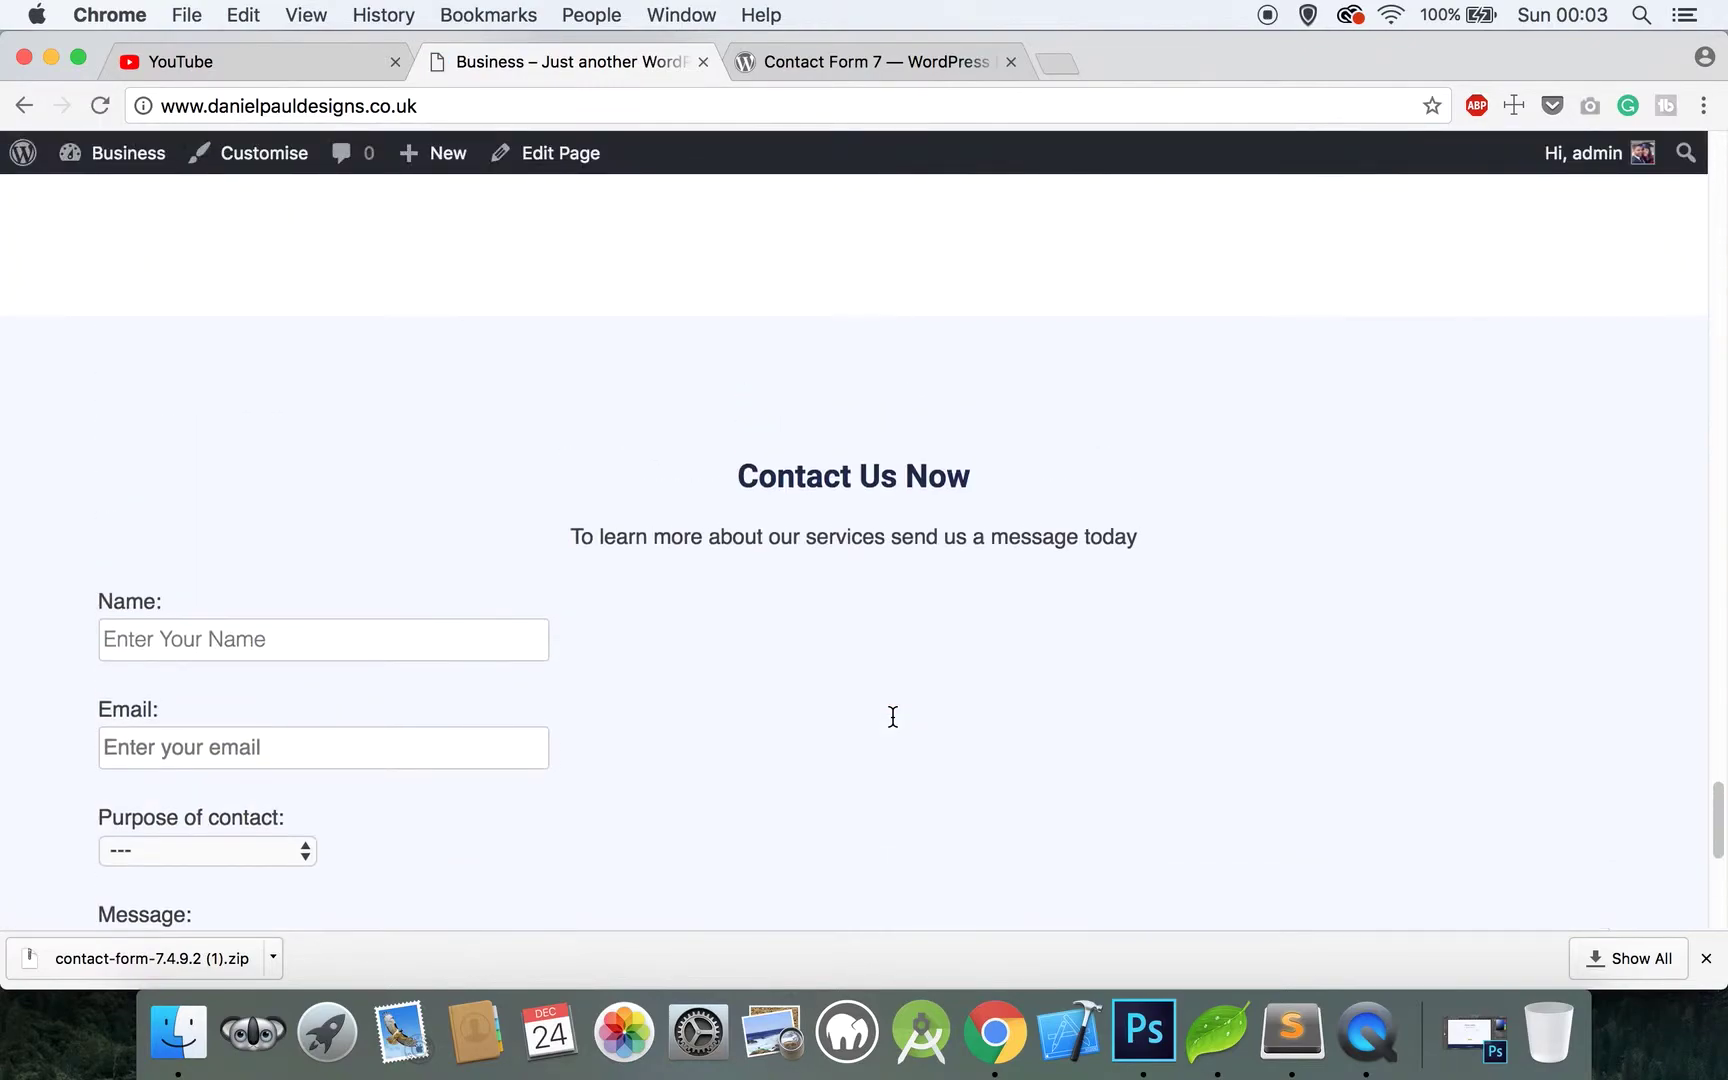
Switch to Coda, check the form div's class name in template-home.php and start a .contactForm rule below .blogPosts in style.css
scroll(893, 717, down, 3)
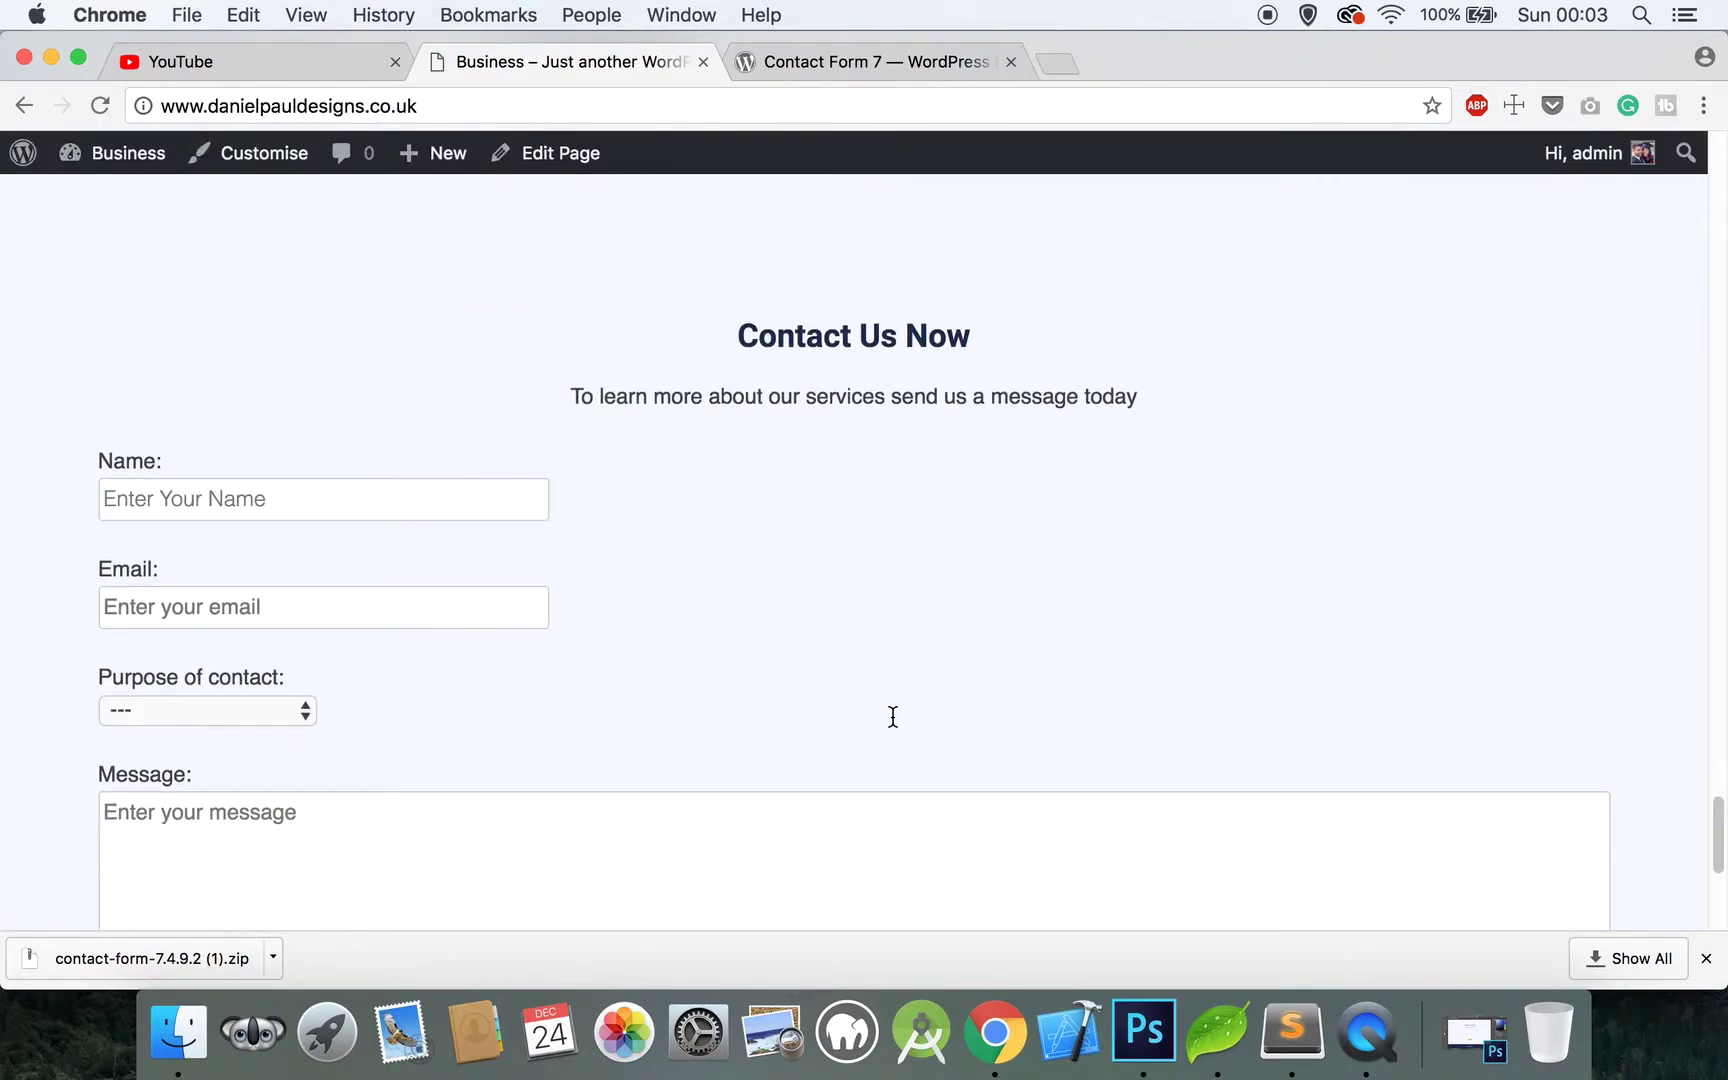
scroll(893, 717, down, 2)
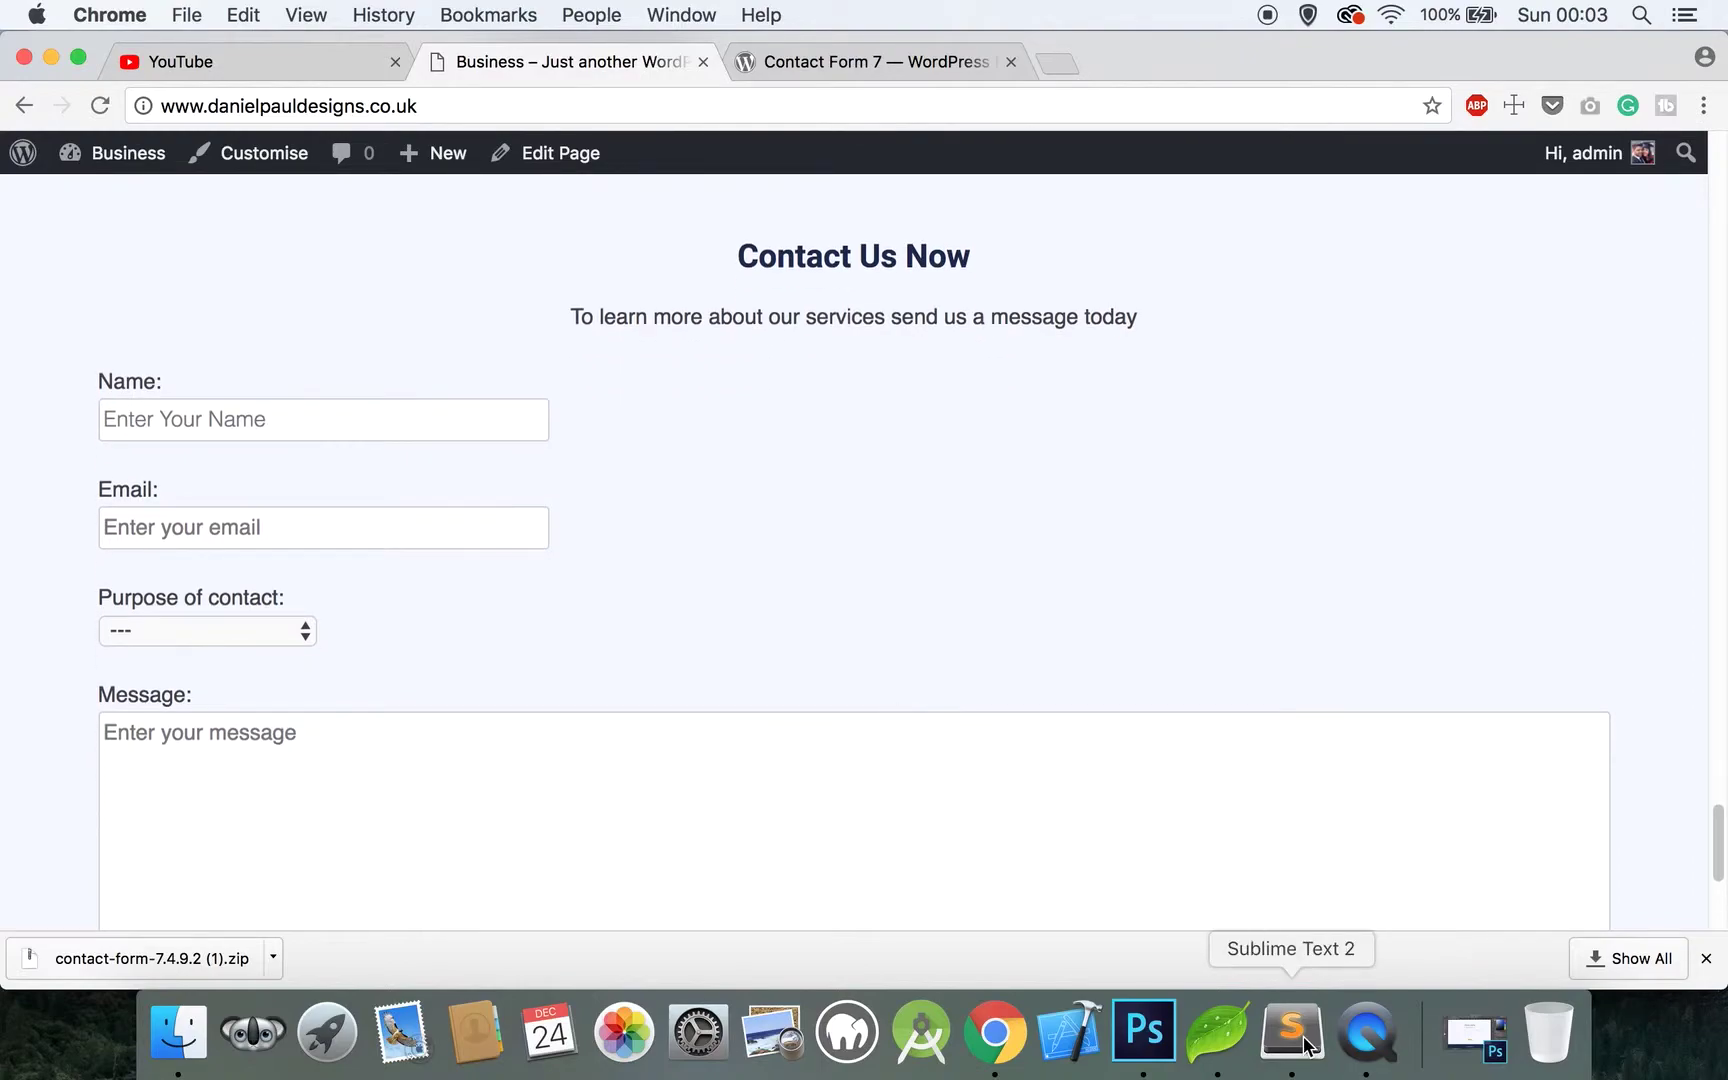
click(1240, 1037)
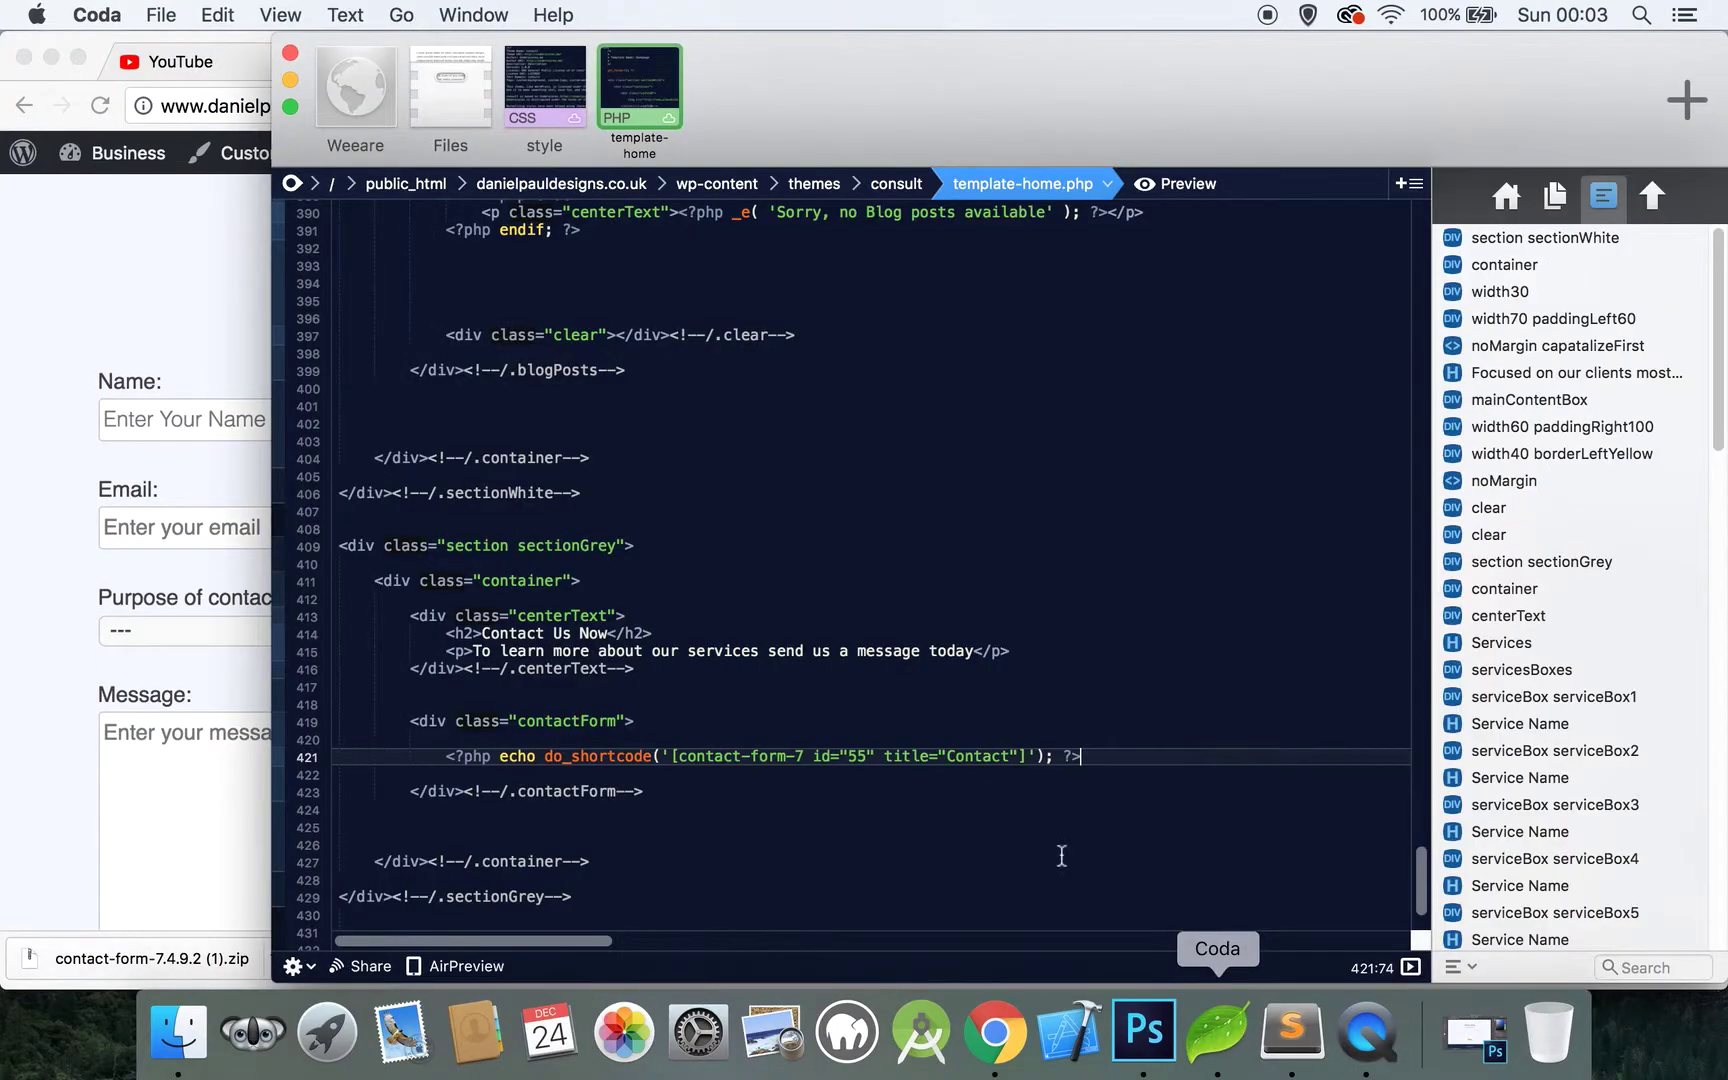
click(570, 113)
click(366, 773)
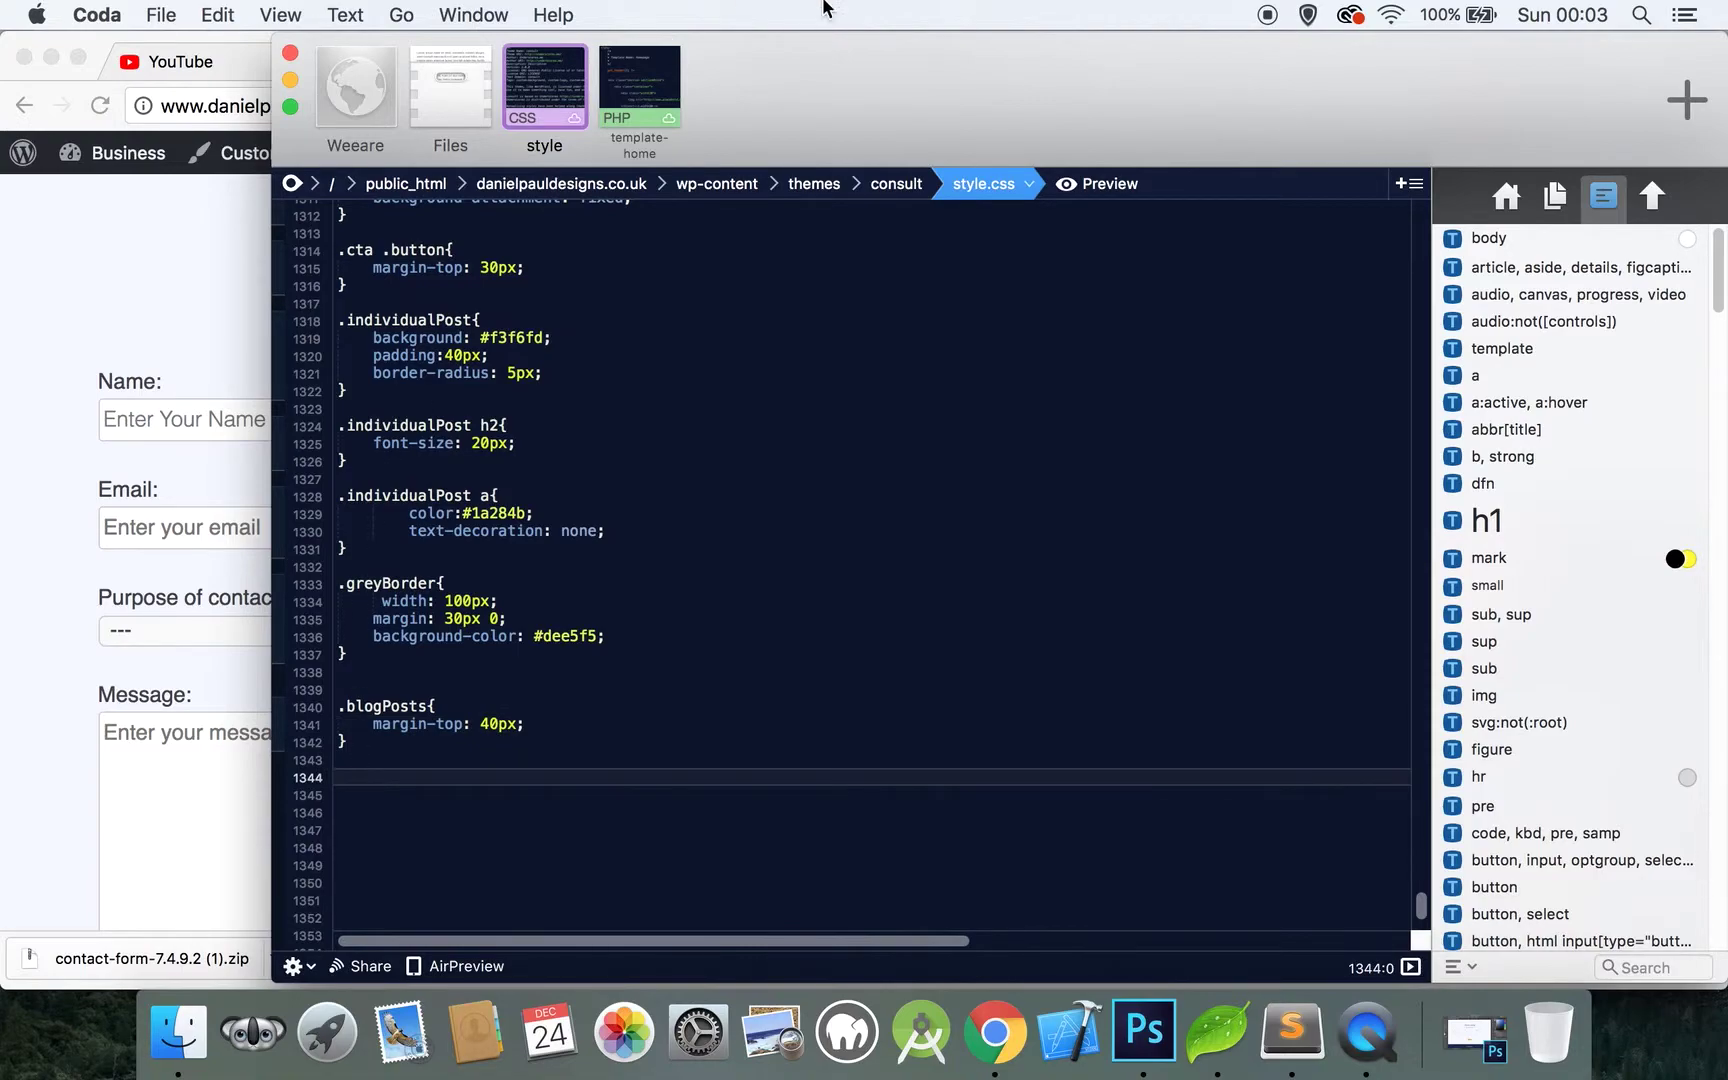
click(640, 88)
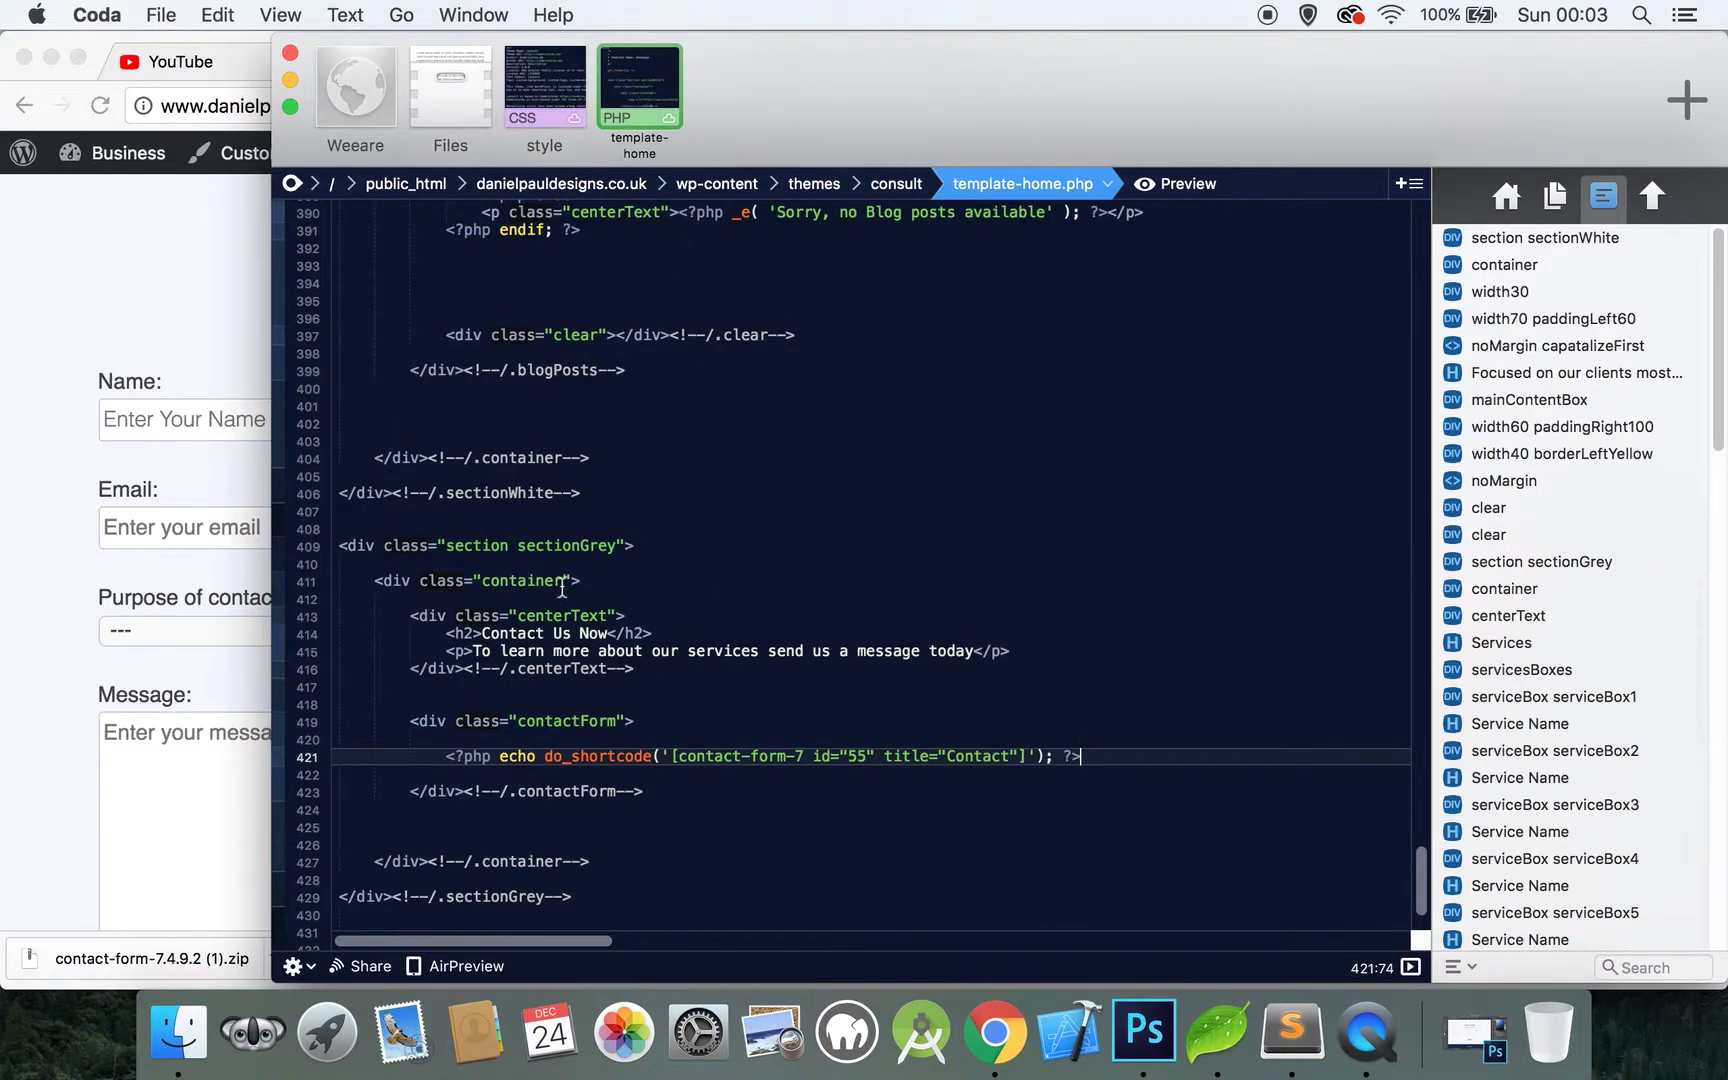
double_click(600, 721)
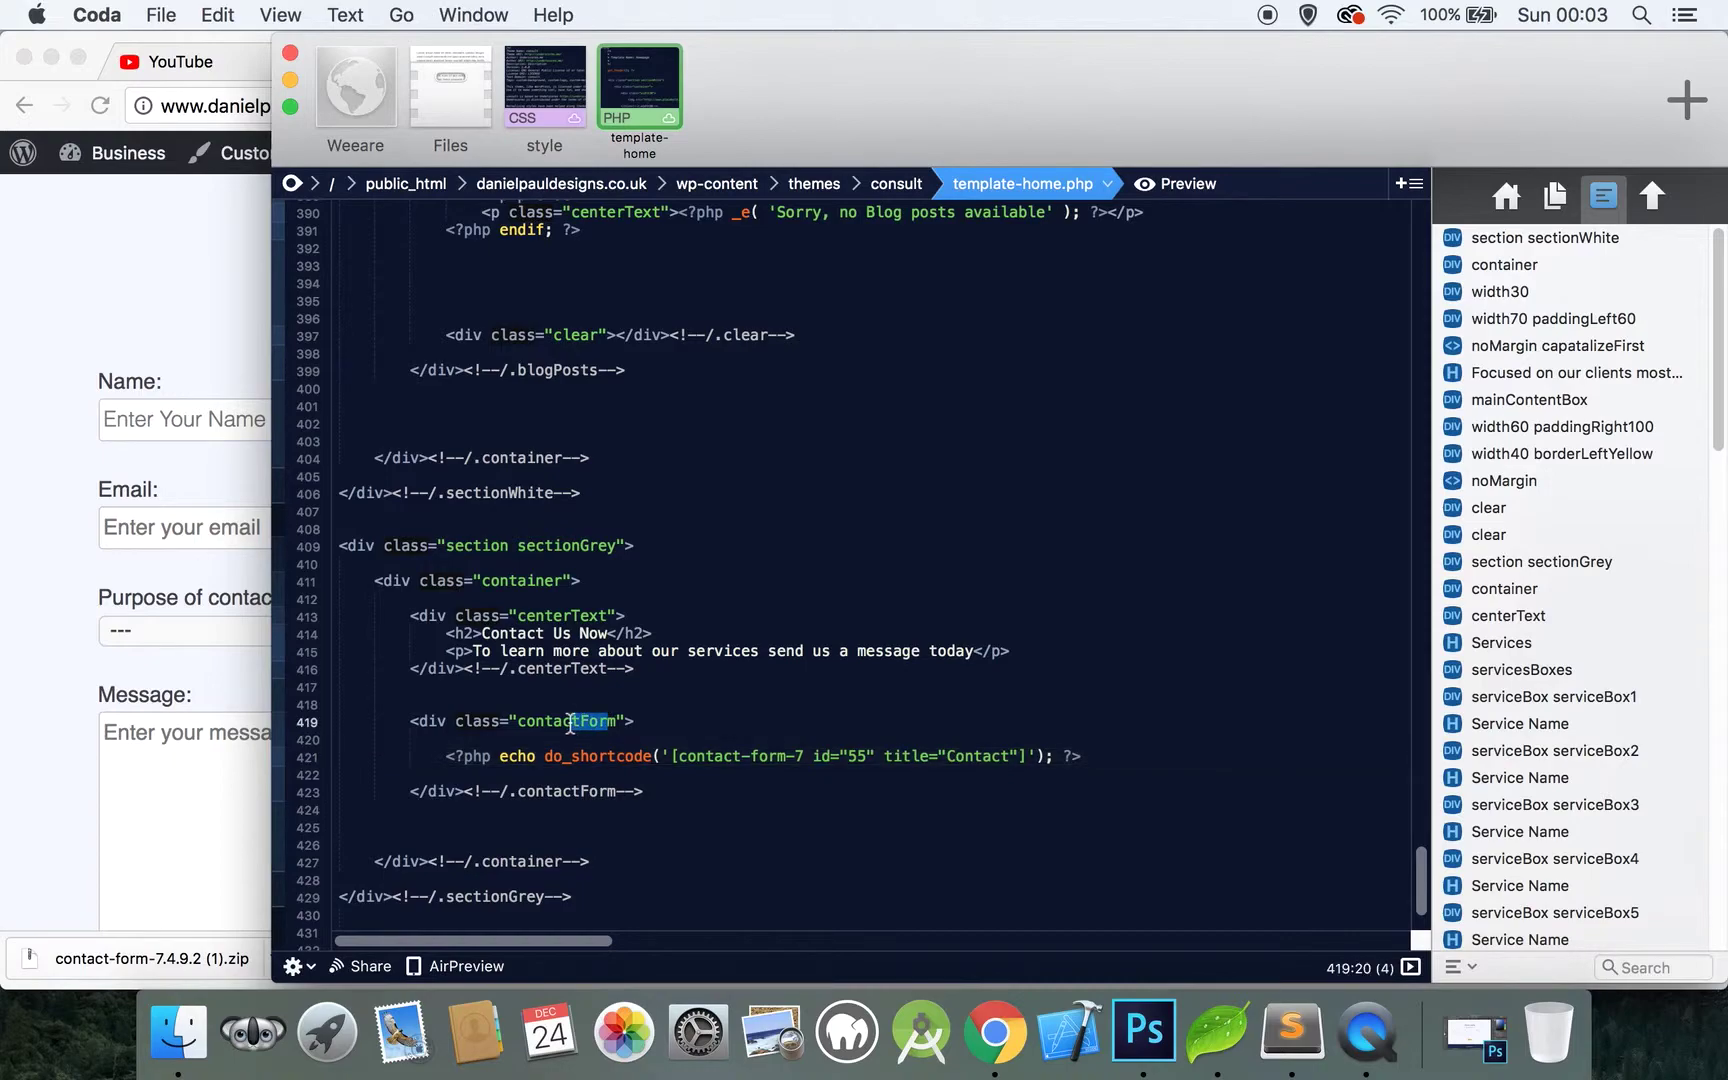
click(545, 125)
text(.cont)
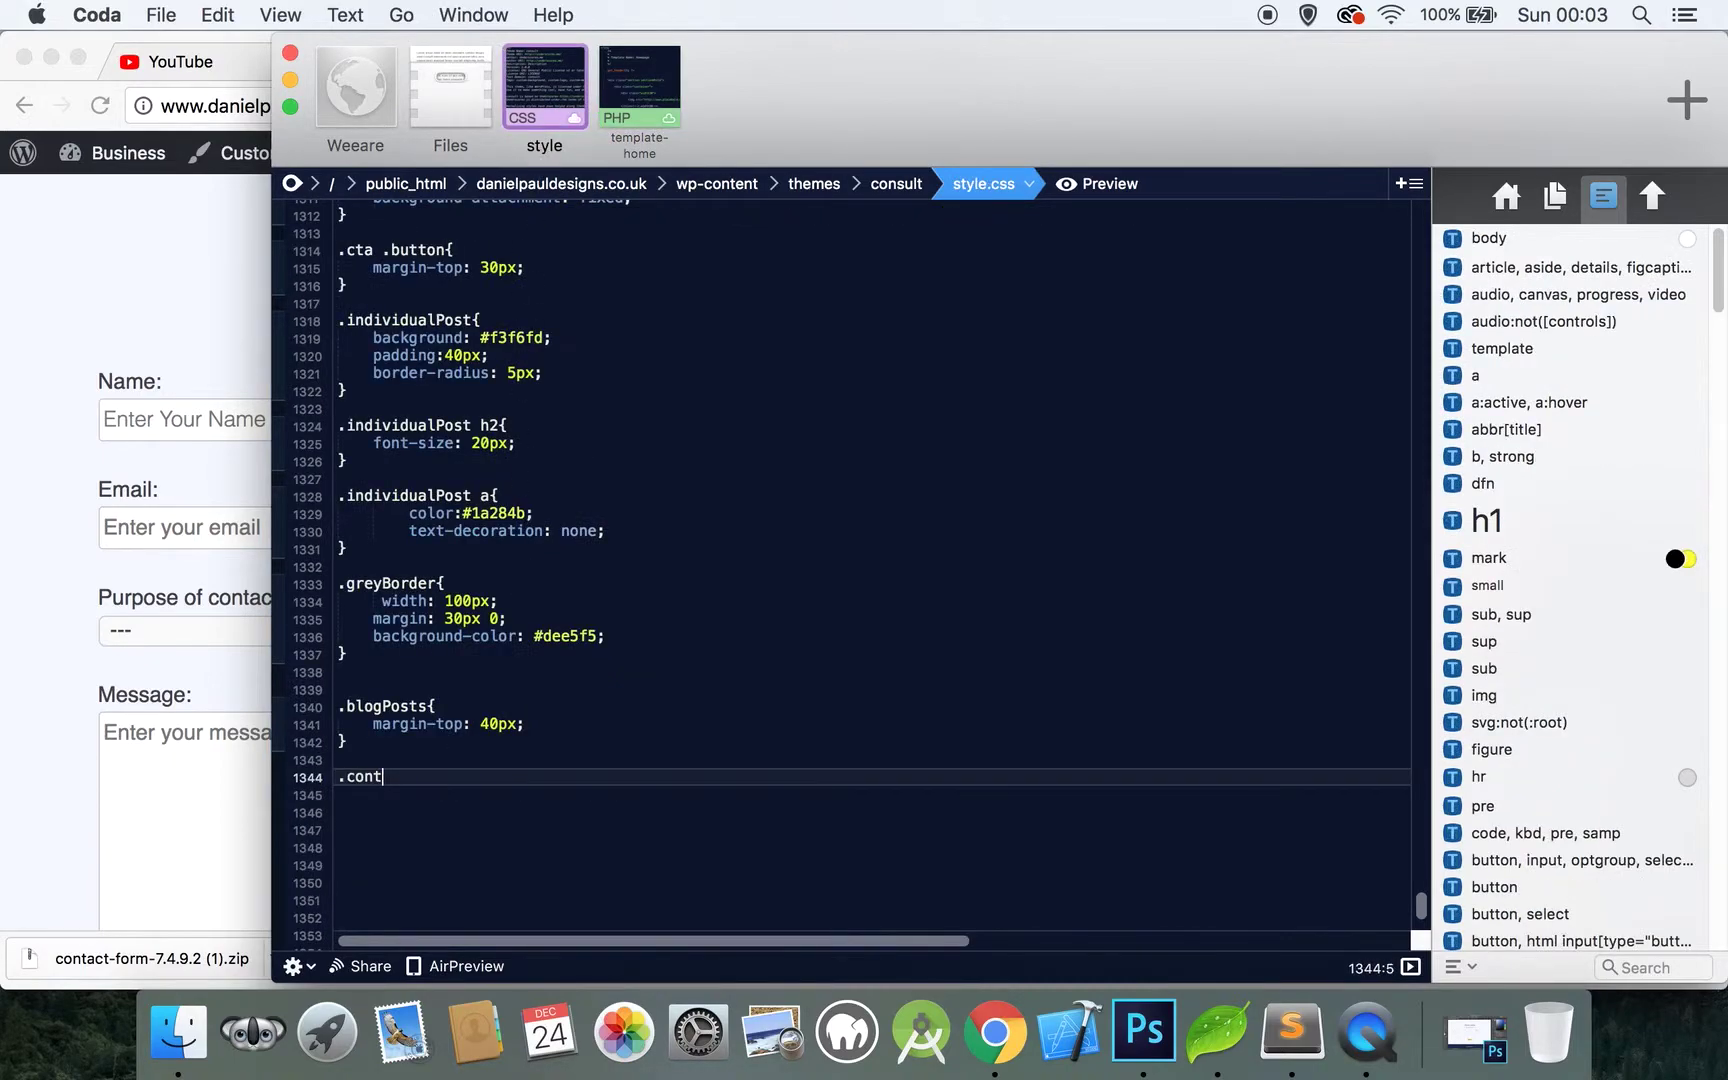
text(actForm{)
key(Return)
Check the form fields in Chrome, return to Coda and rewrite the new rule's selector as ".contactForm input, .contactFrom messageArea"
click(122, 305)
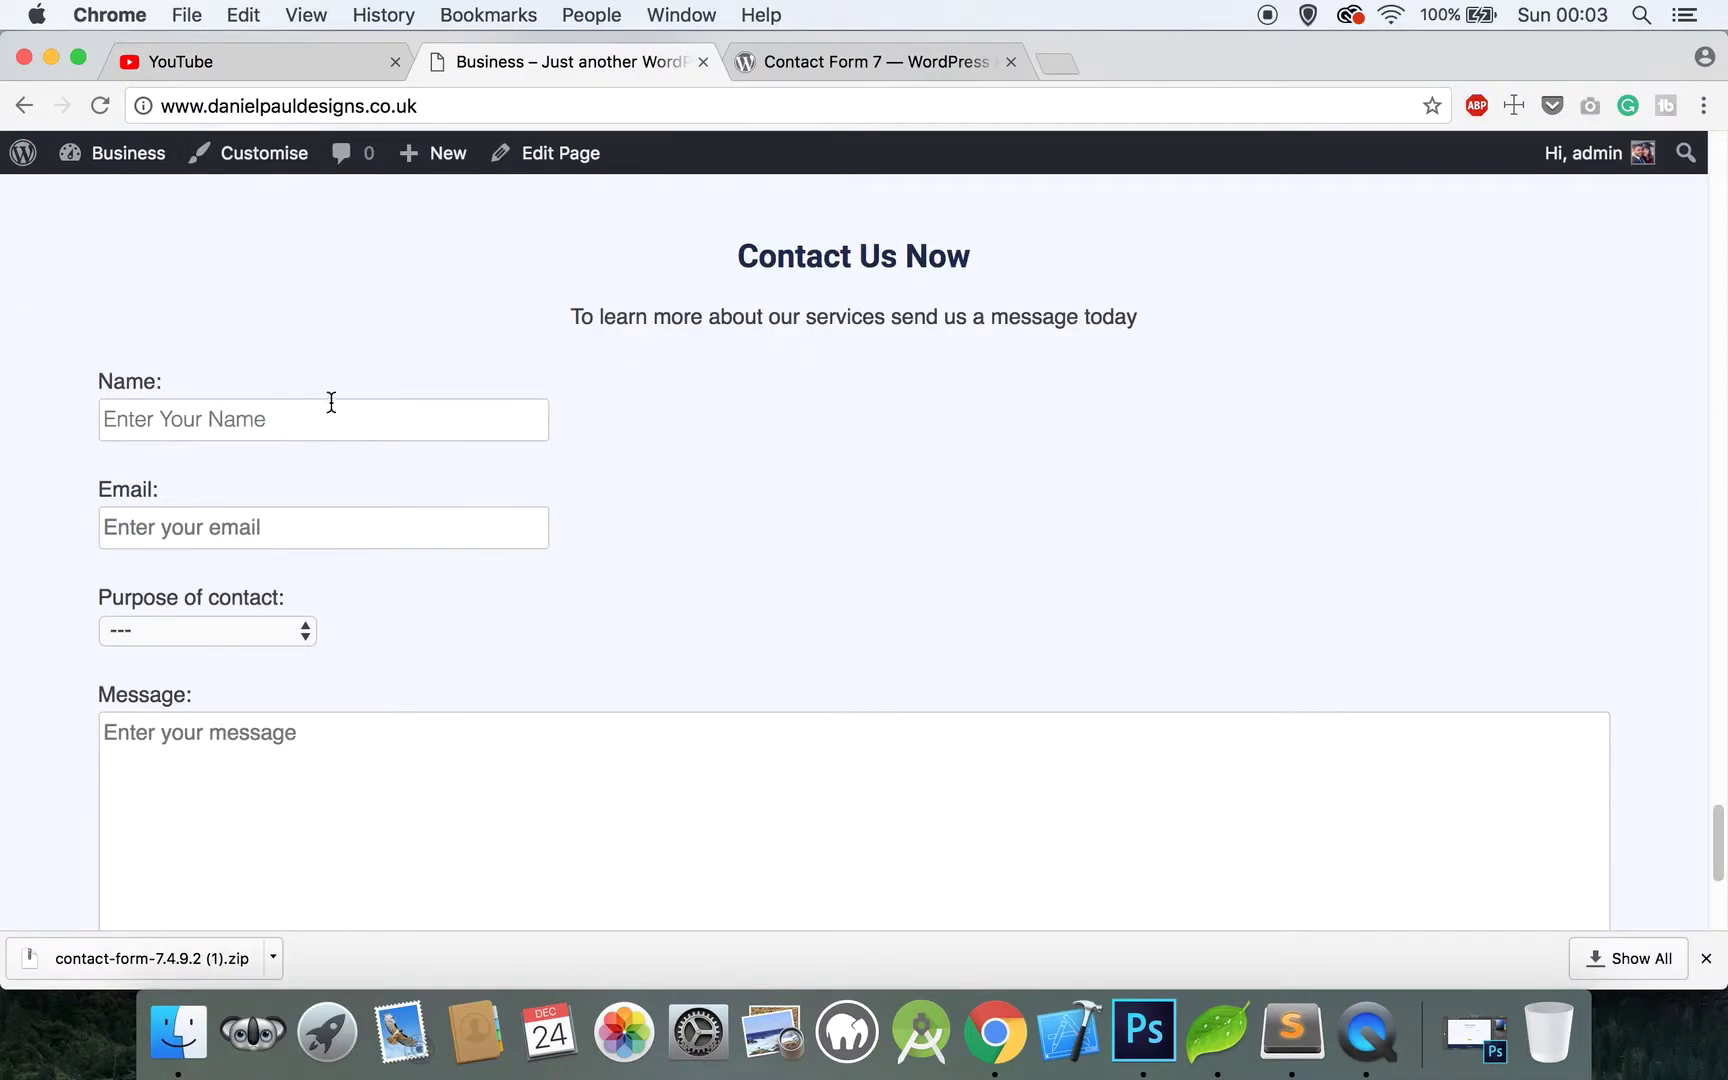
click(1217, 1030)
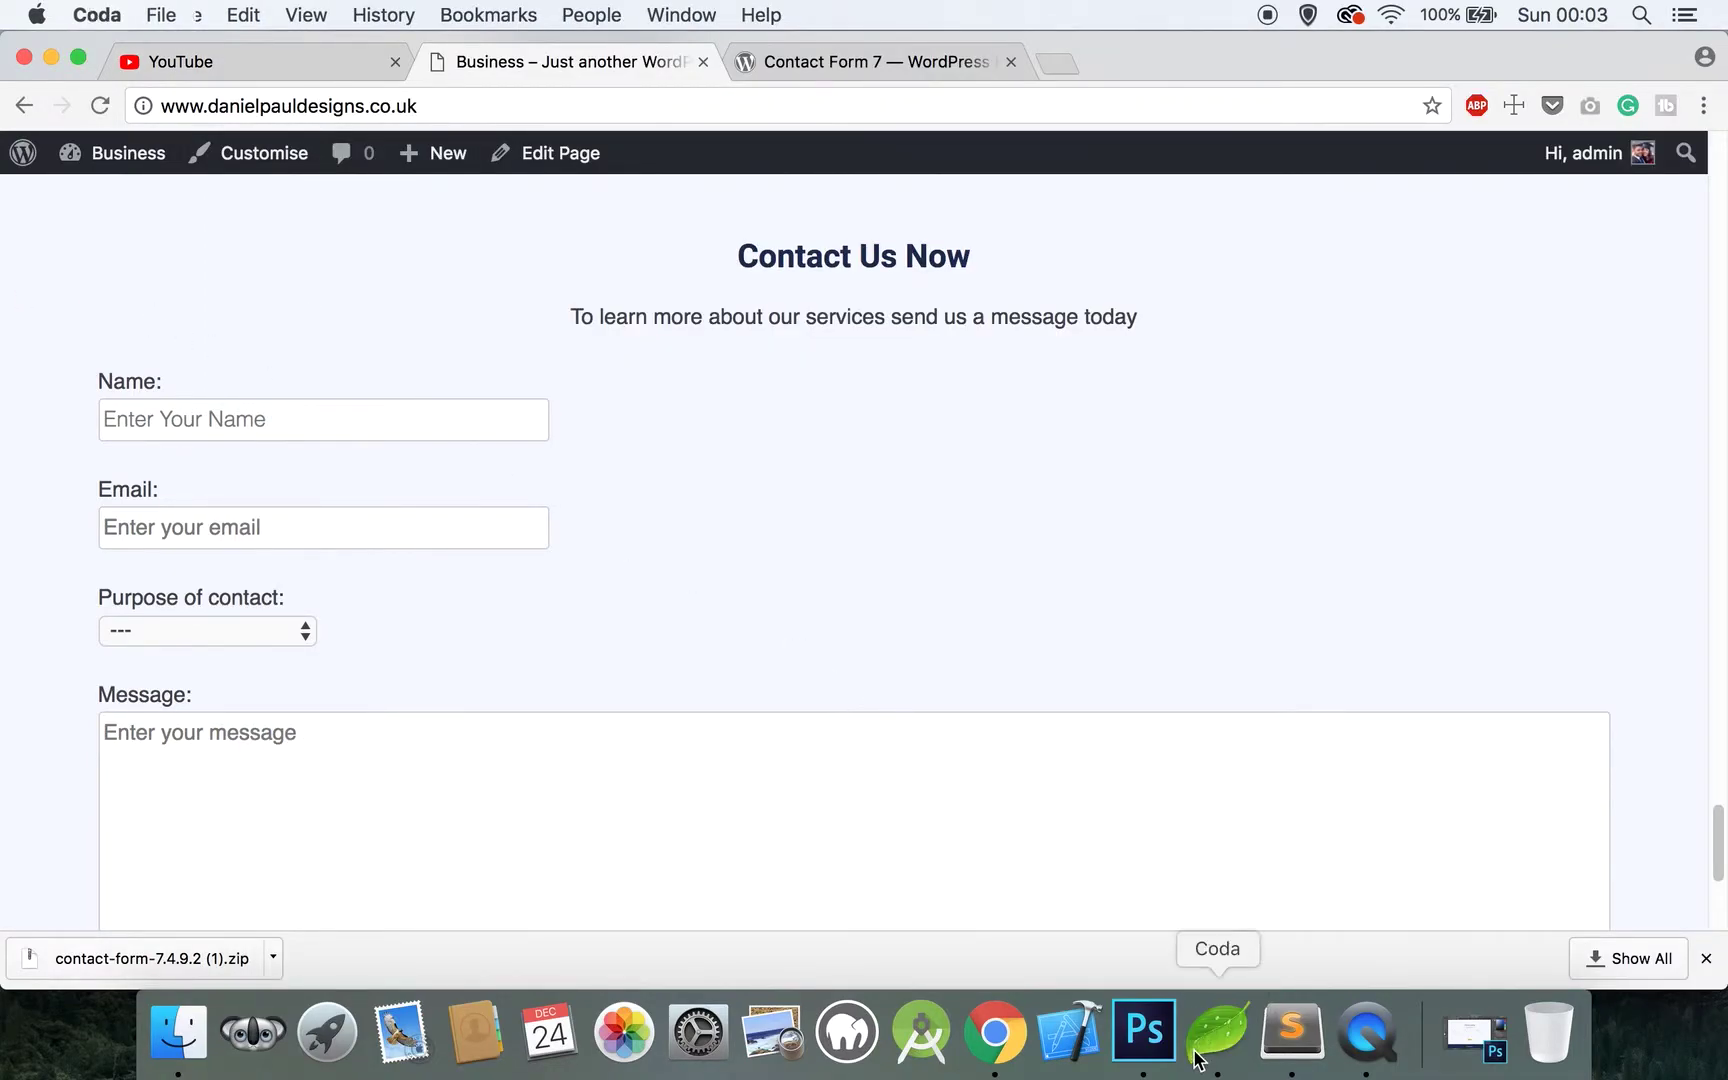
drag(348, 812, 445, 779)
text(input, .contactFrom )
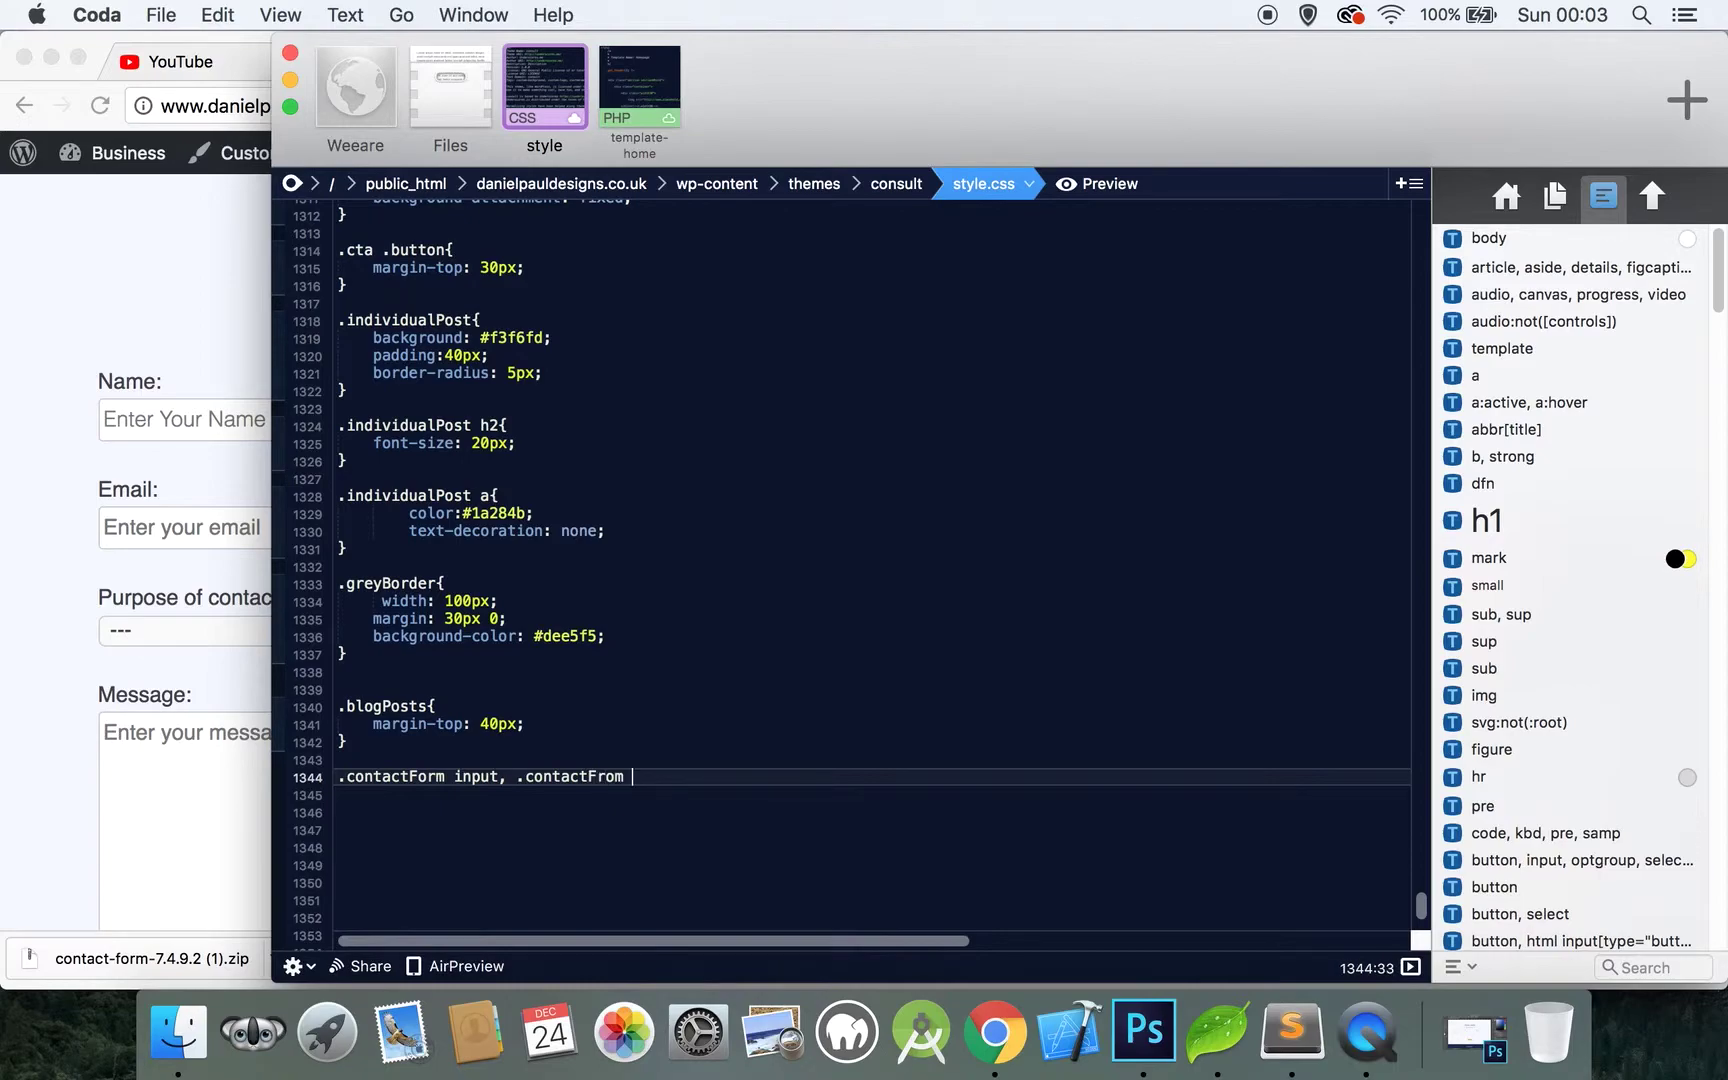
text(messageArea{)
key(Return)
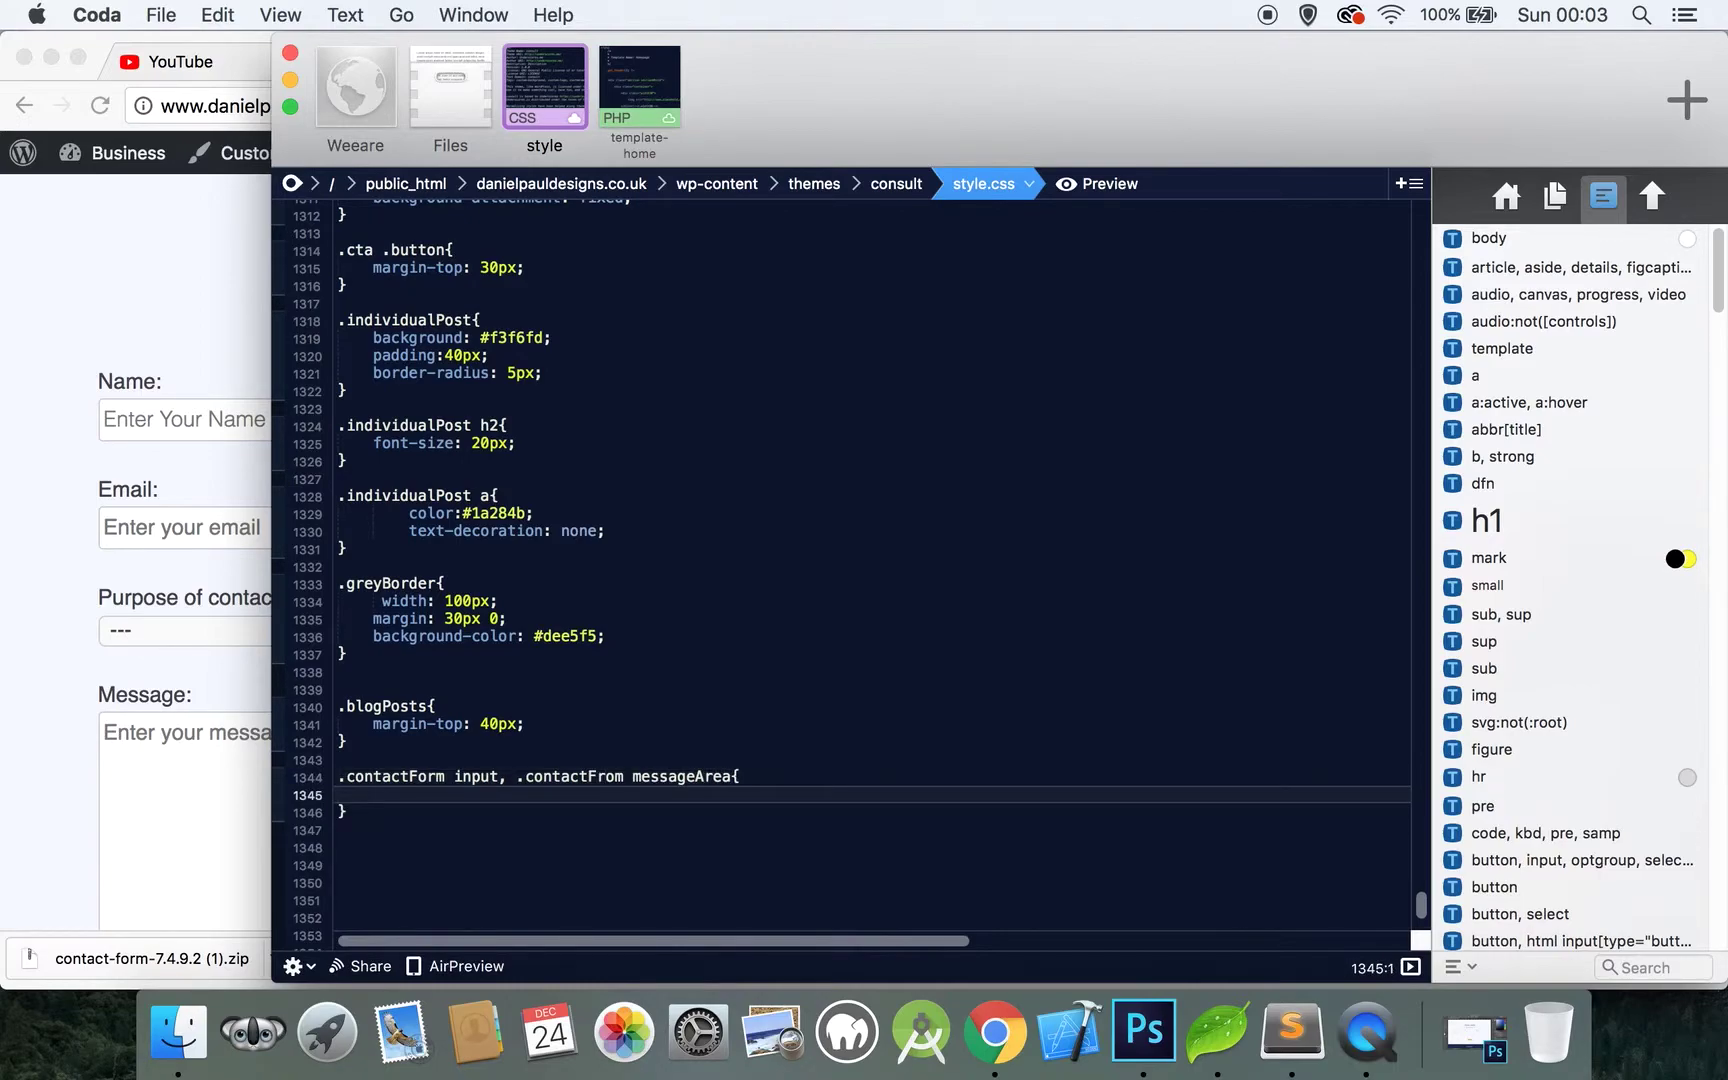
Add width:100% and box-sizing: border-box to the new .contactForm input rule in style.css
text(width:100%;)
key(Return)
text(box)
key(Down)
key(Return)
text(b)
key(Return)
text(;)
key(Return)
Add the prefixed declarations -moz-box-sizing: border-box and -o-box-sizing:border-box to the .contactForm input rule
text(-moz-)
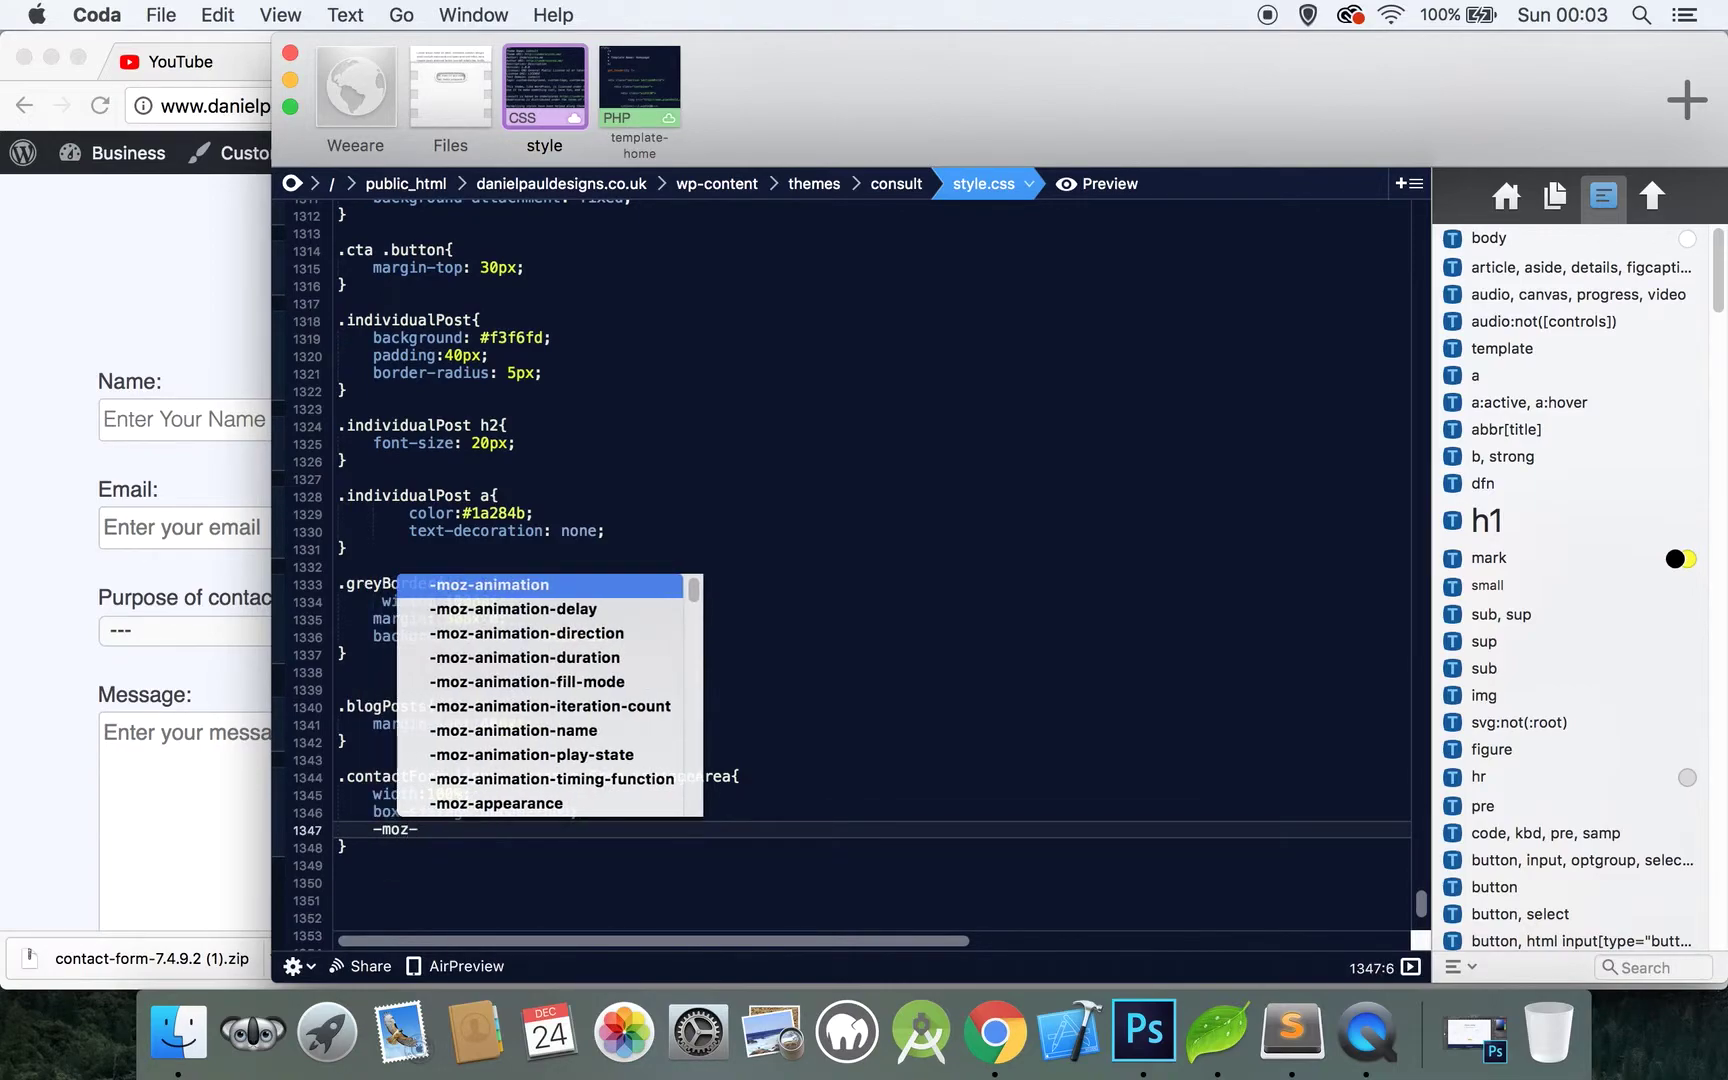
text(box-s)
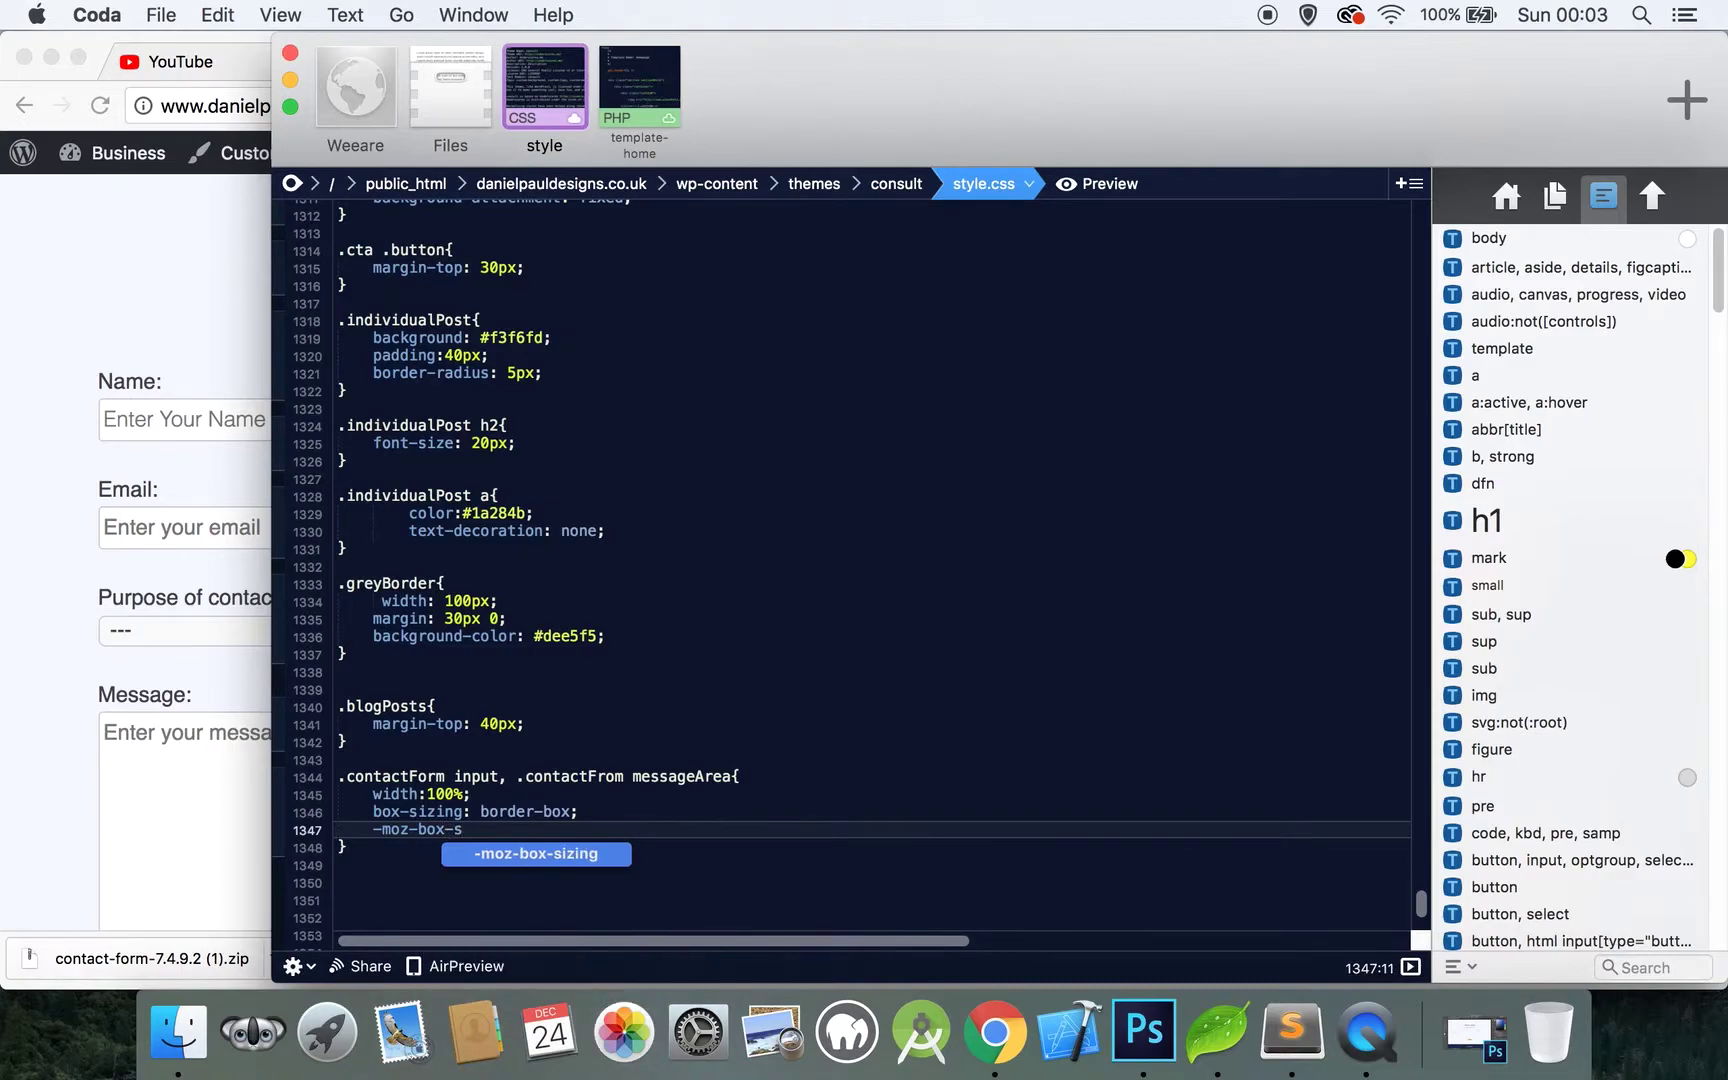
key(Return)
text(bo)
key(Return)
key(Return)
text(-o-b)
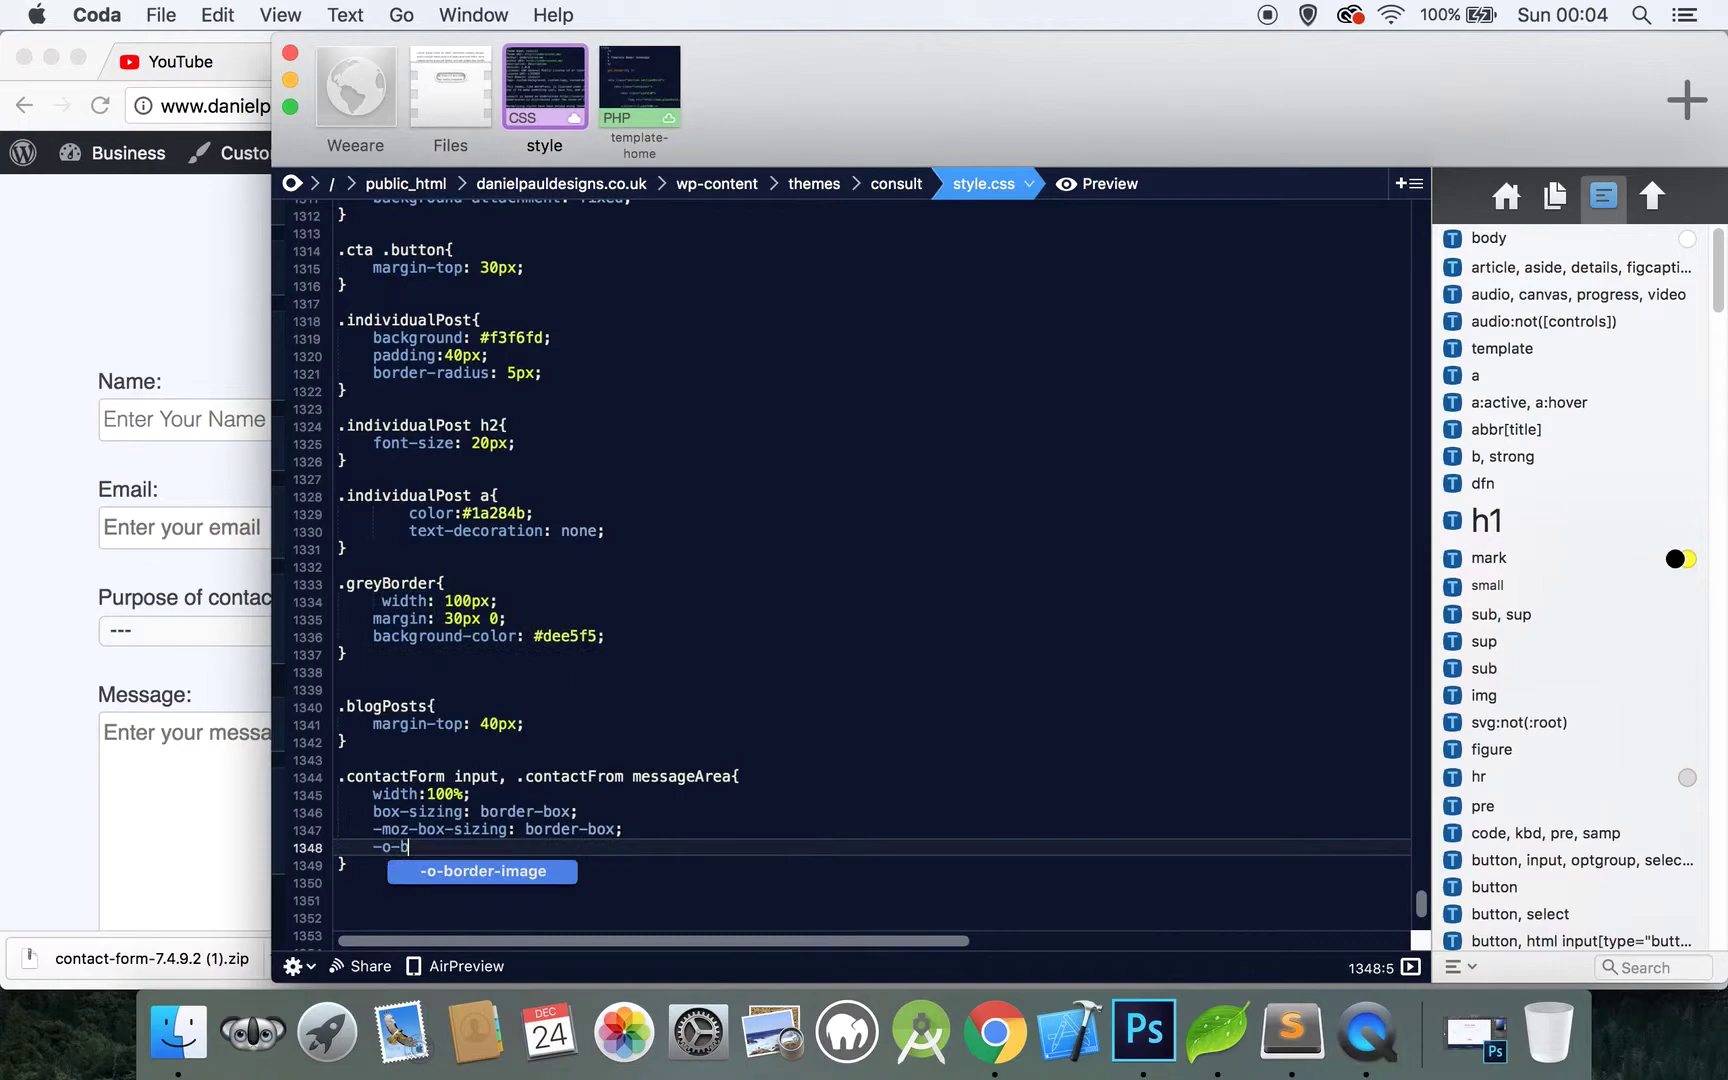
text(ox-sizing:)
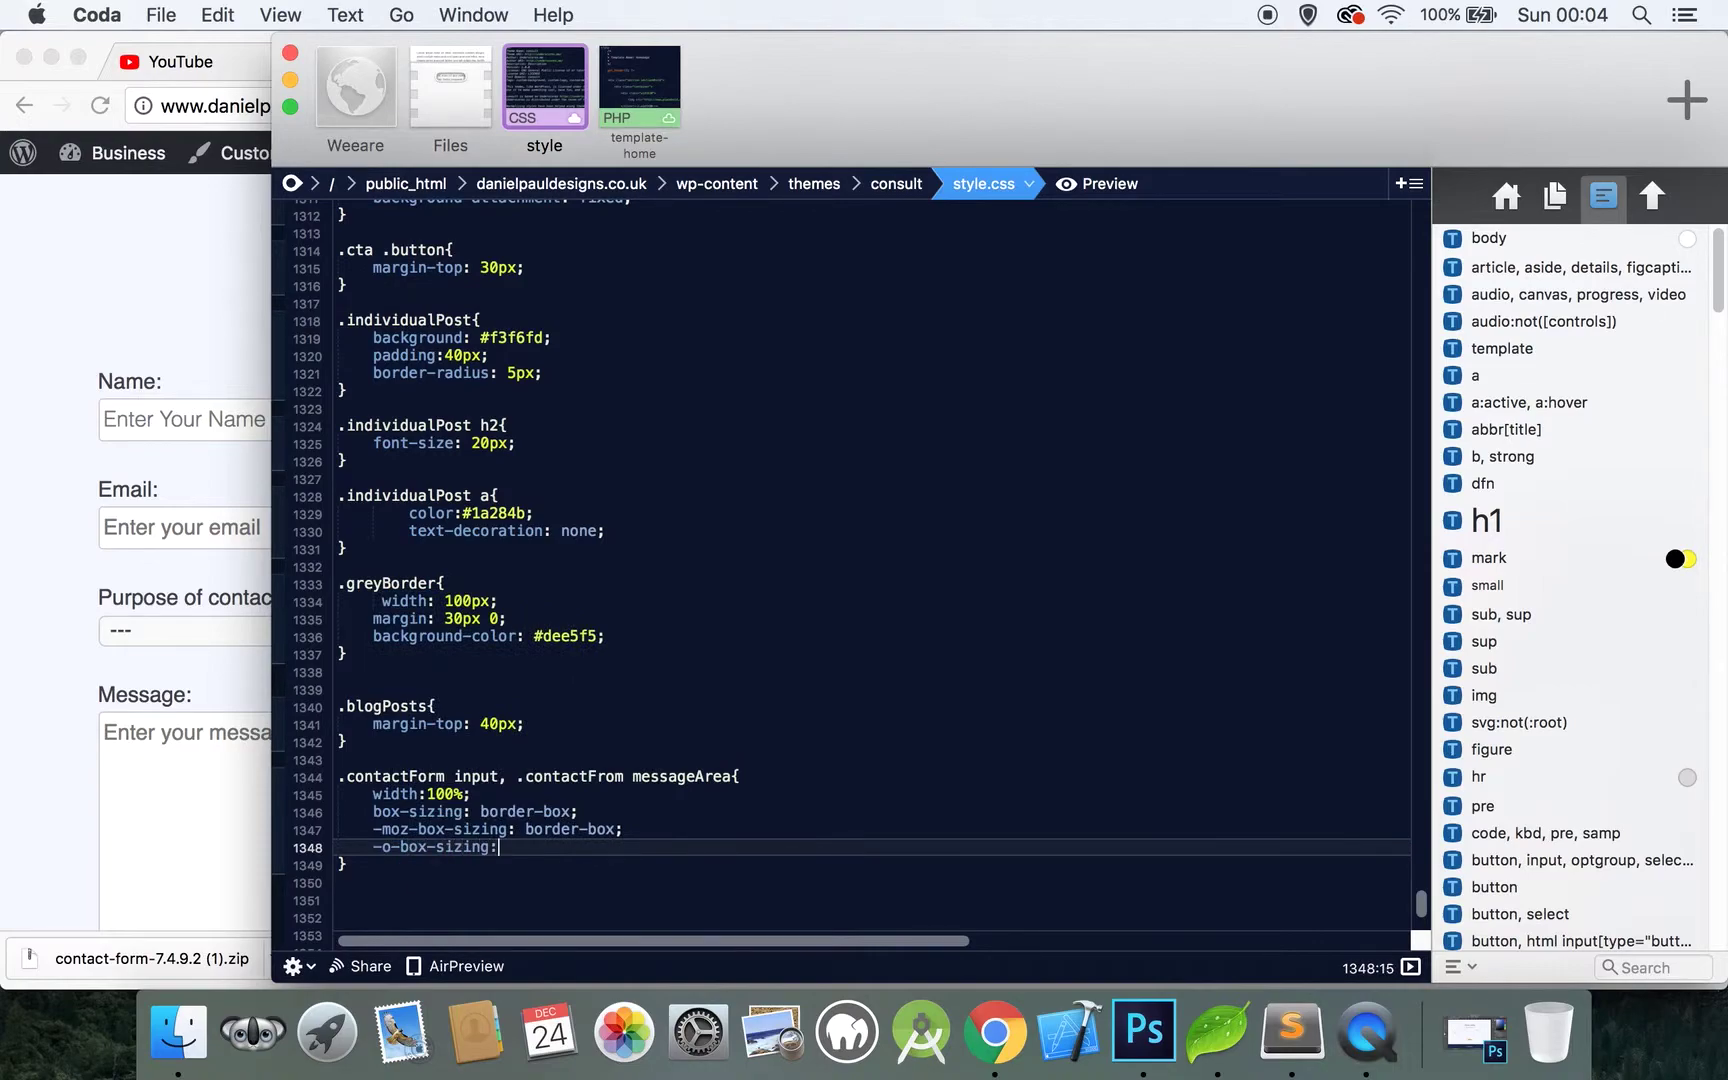
text(border-box;)
key(Return)
Add padding:10px to the rule, save style.css, and reload the live site in Chrome
text(pa)
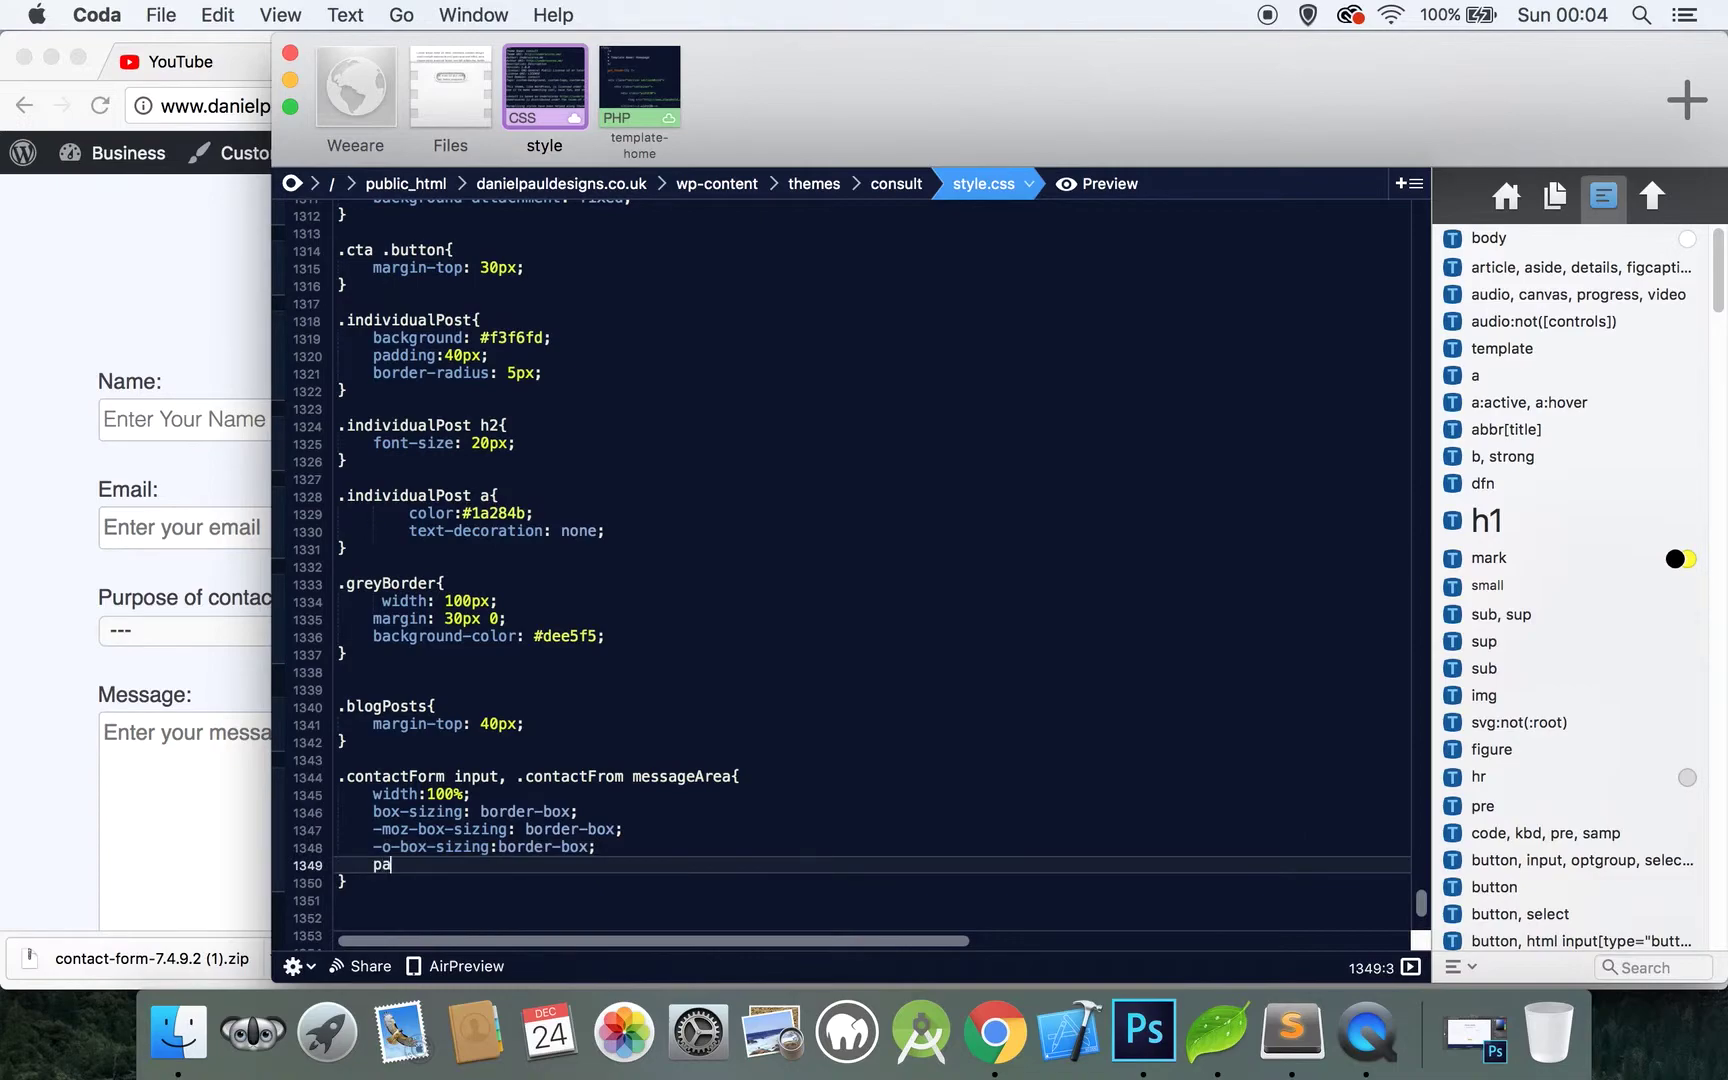
text(dding:10px;)
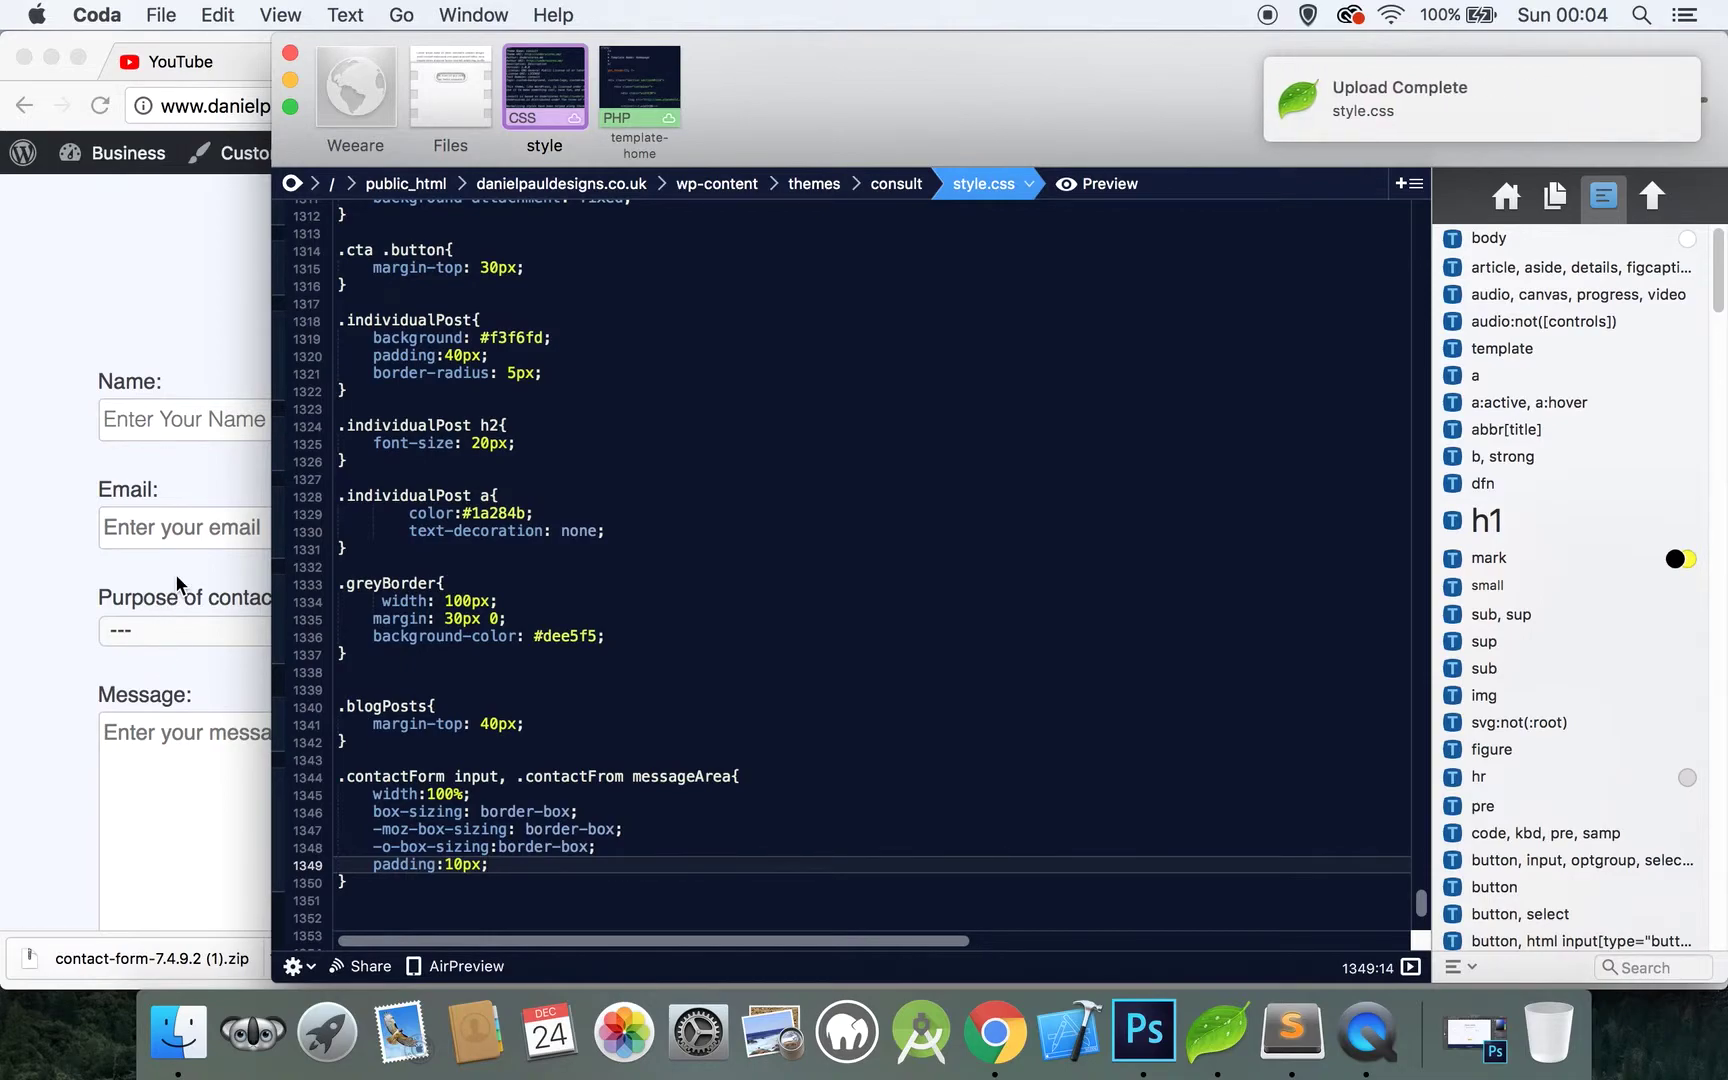
click(202, 621)
click(204, 624)
click(481, 600)
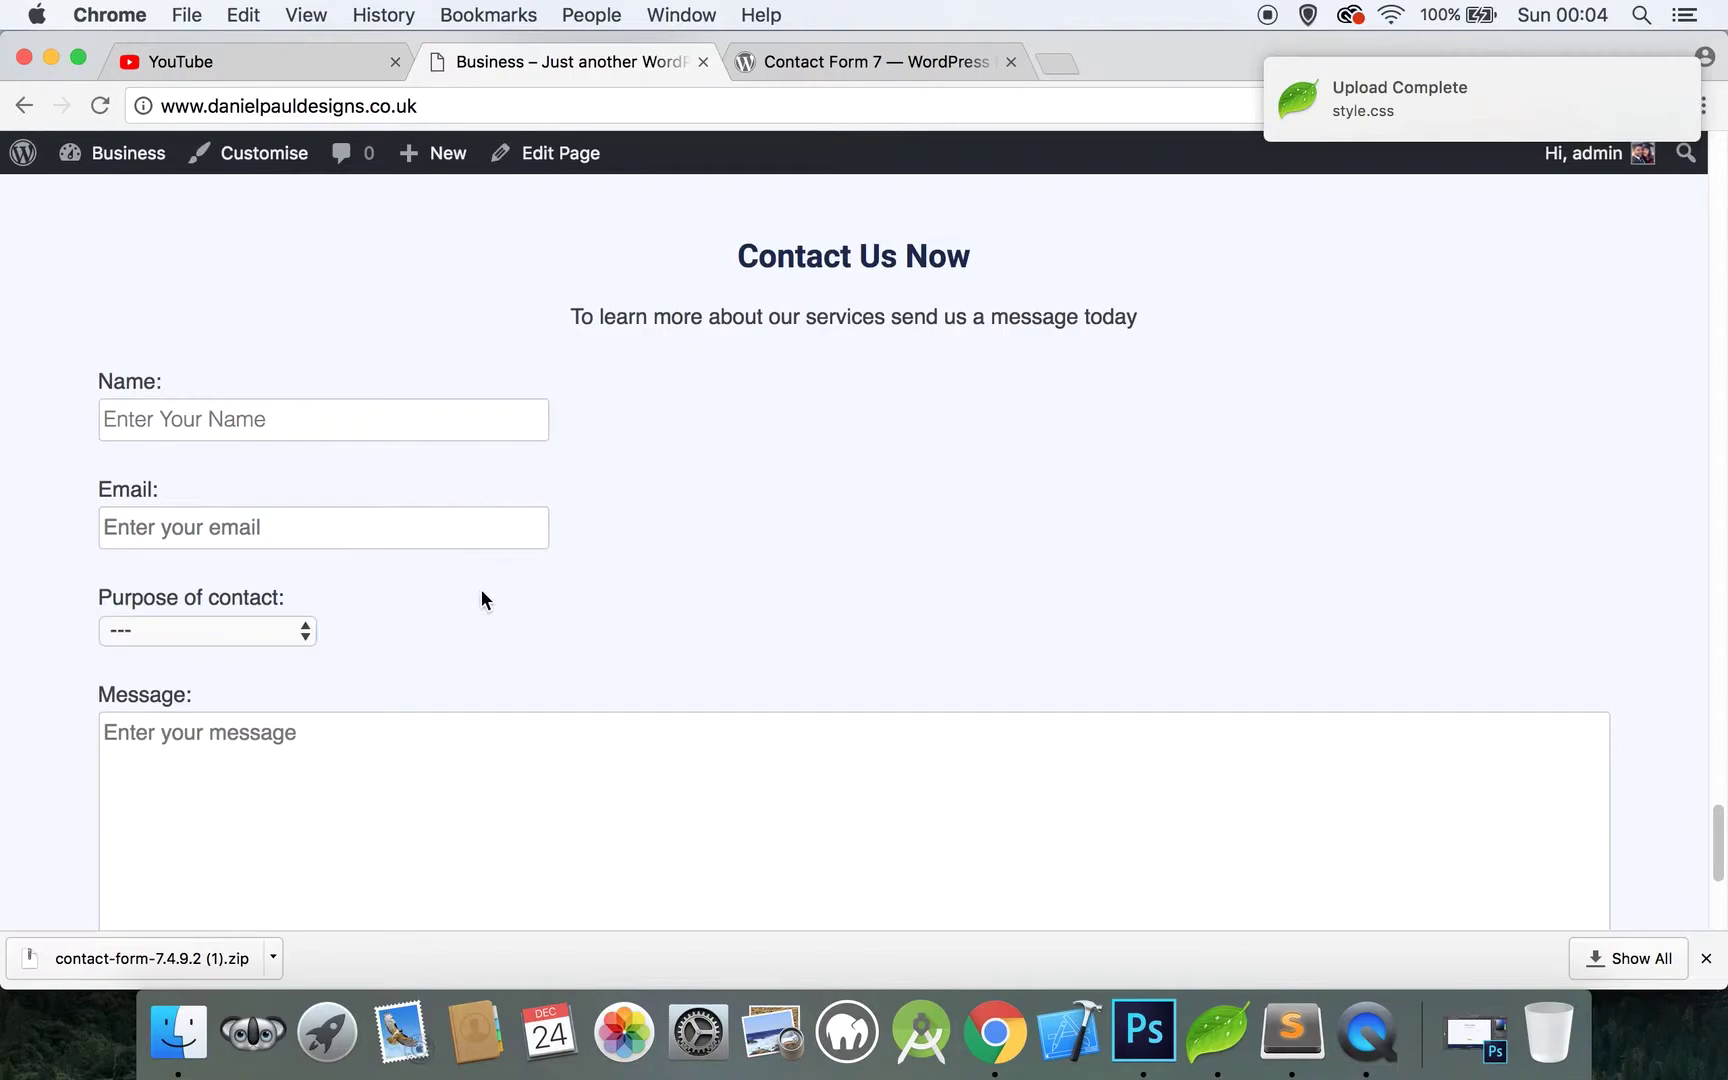
key(super+r)
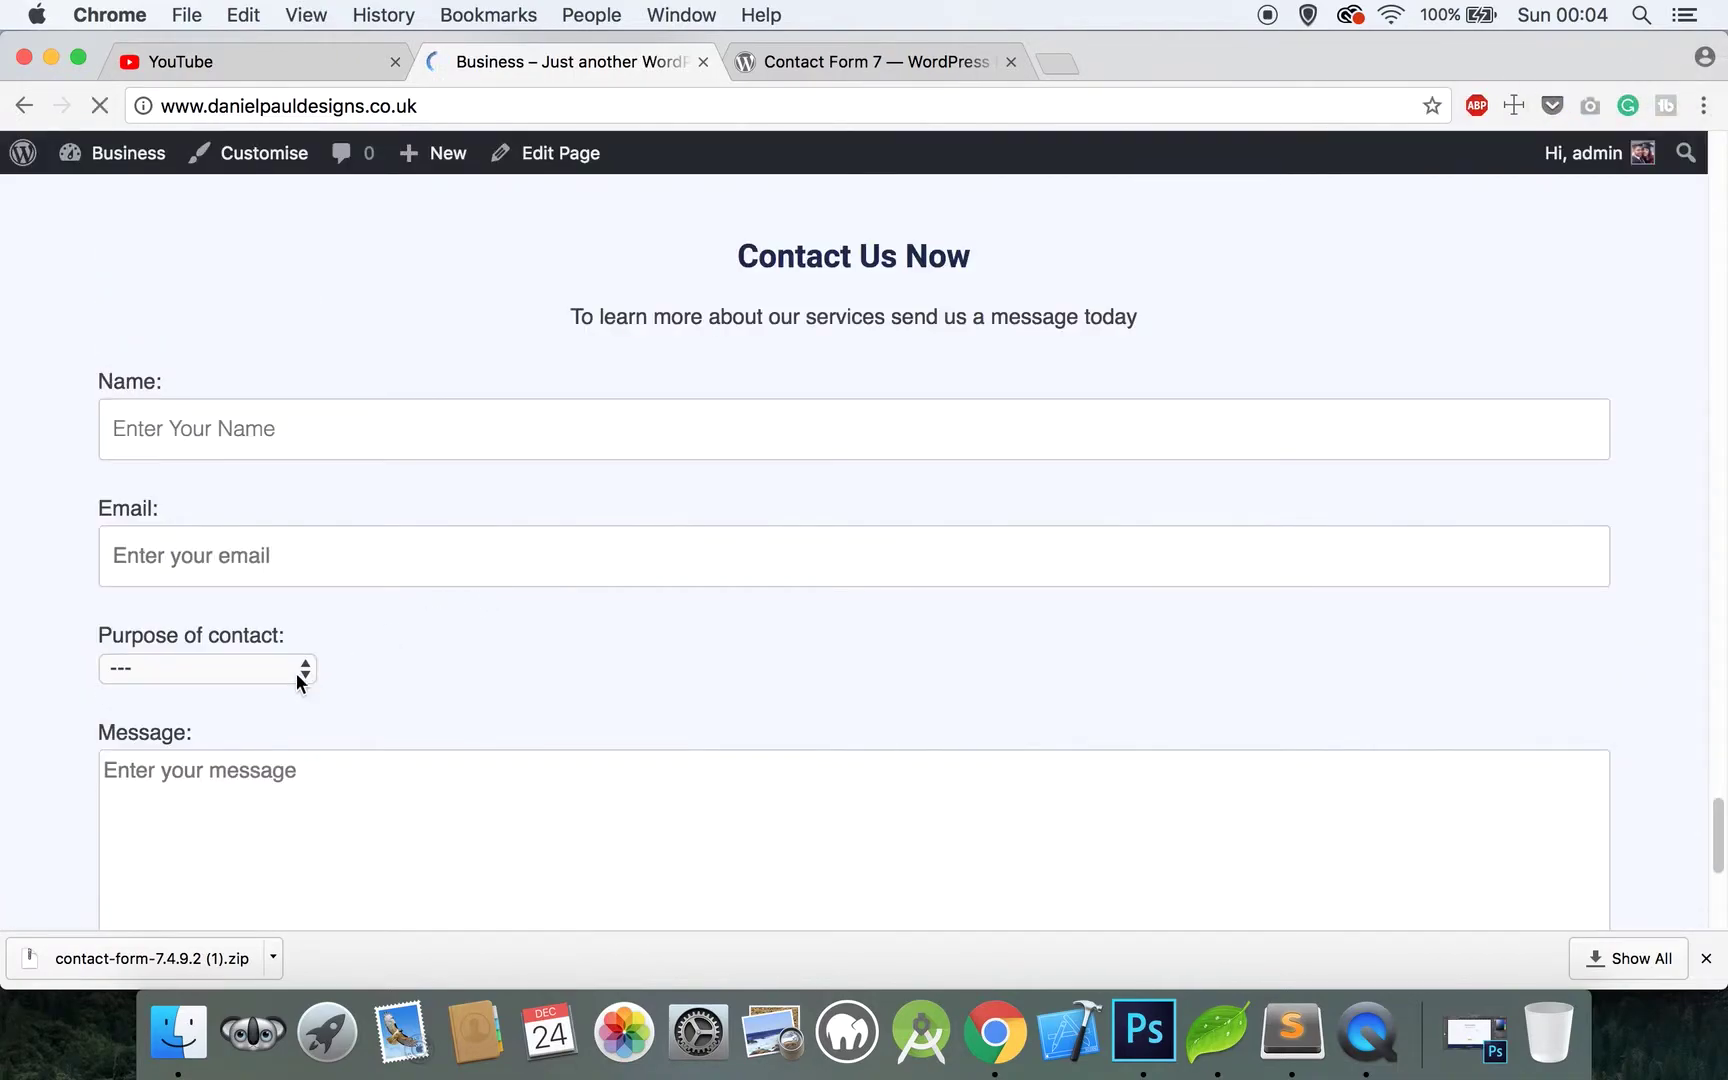
Inspect the Purpose of contact dropdown to find its element type, and close Developer Tools
right_click(225, 666)
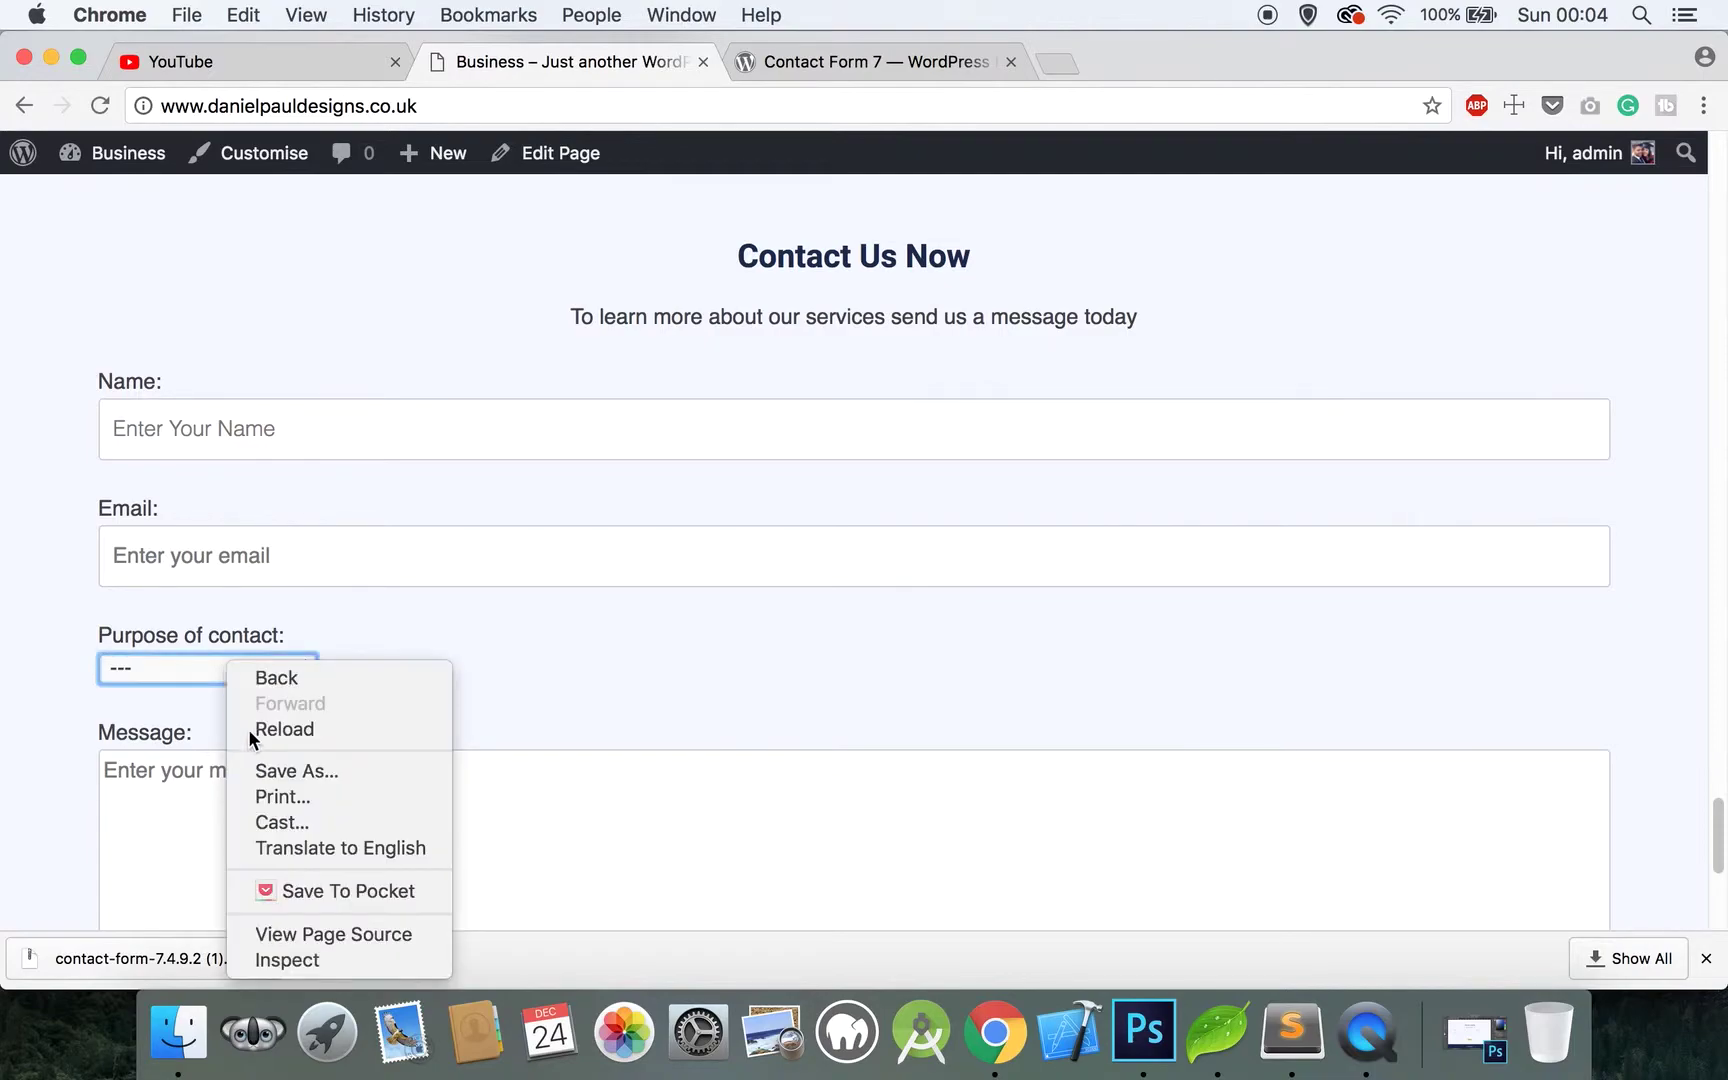
click(309, 957)
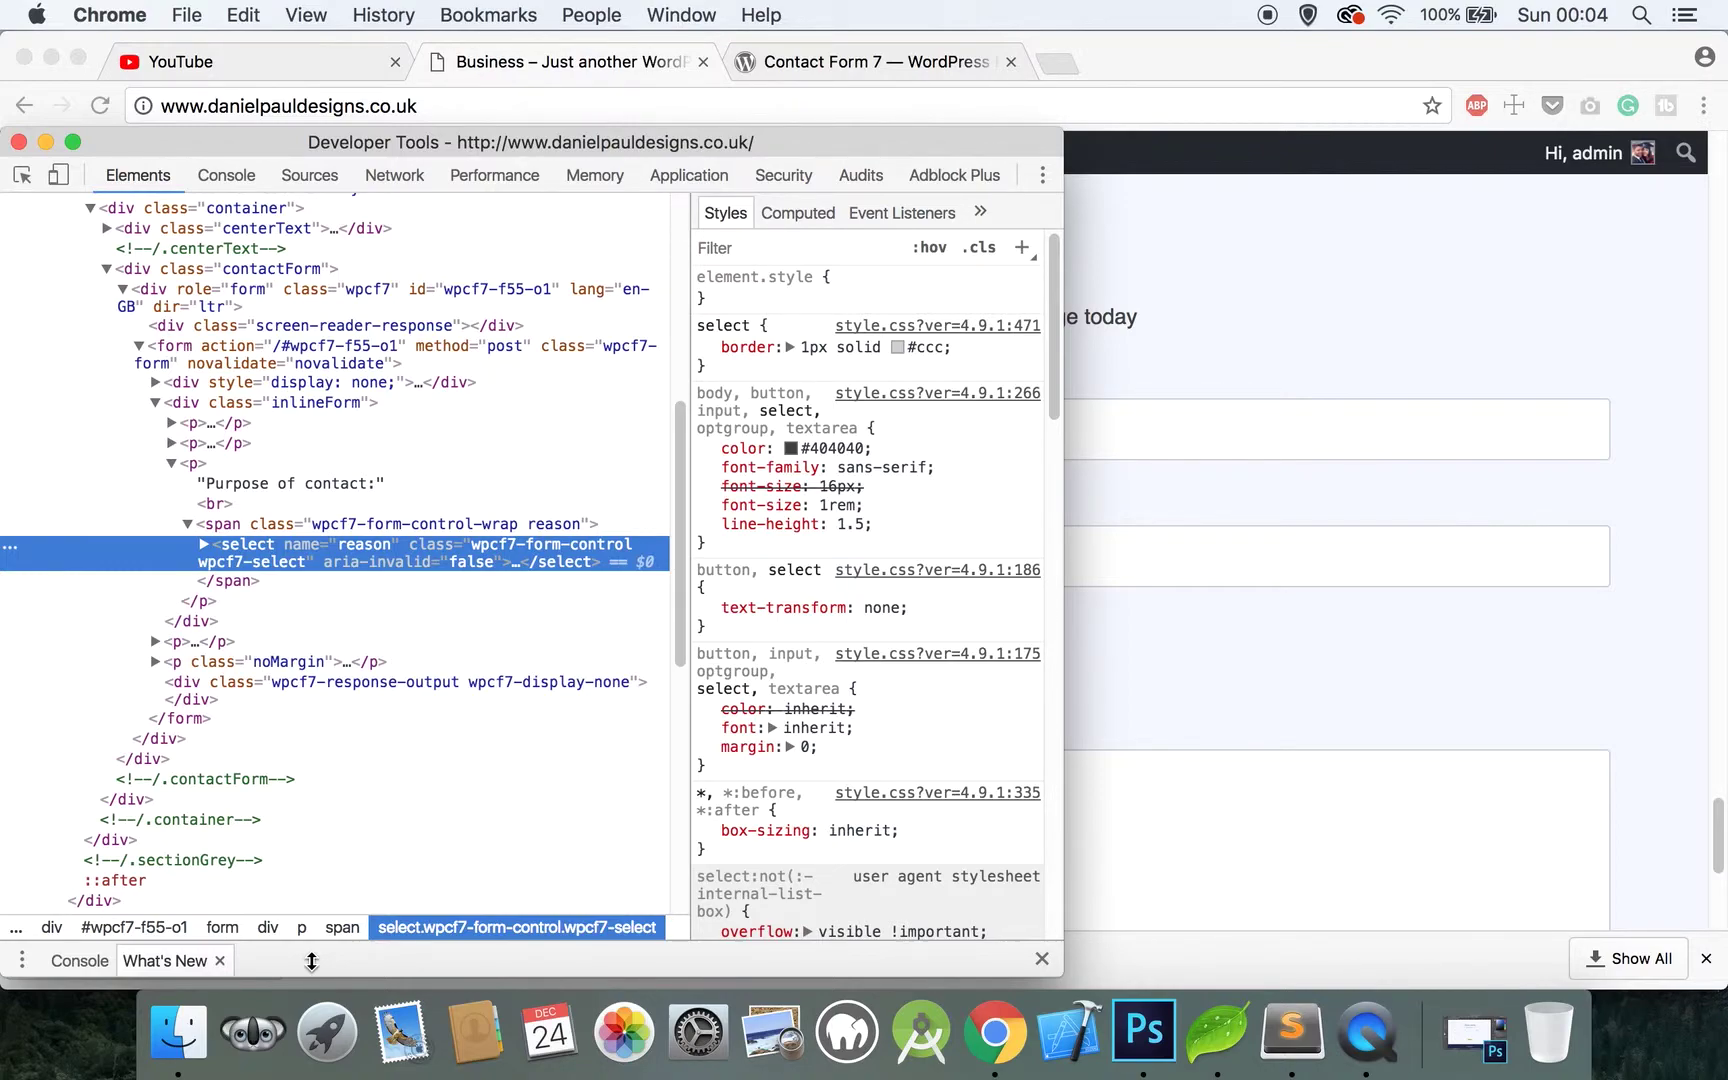
click(19, 142)
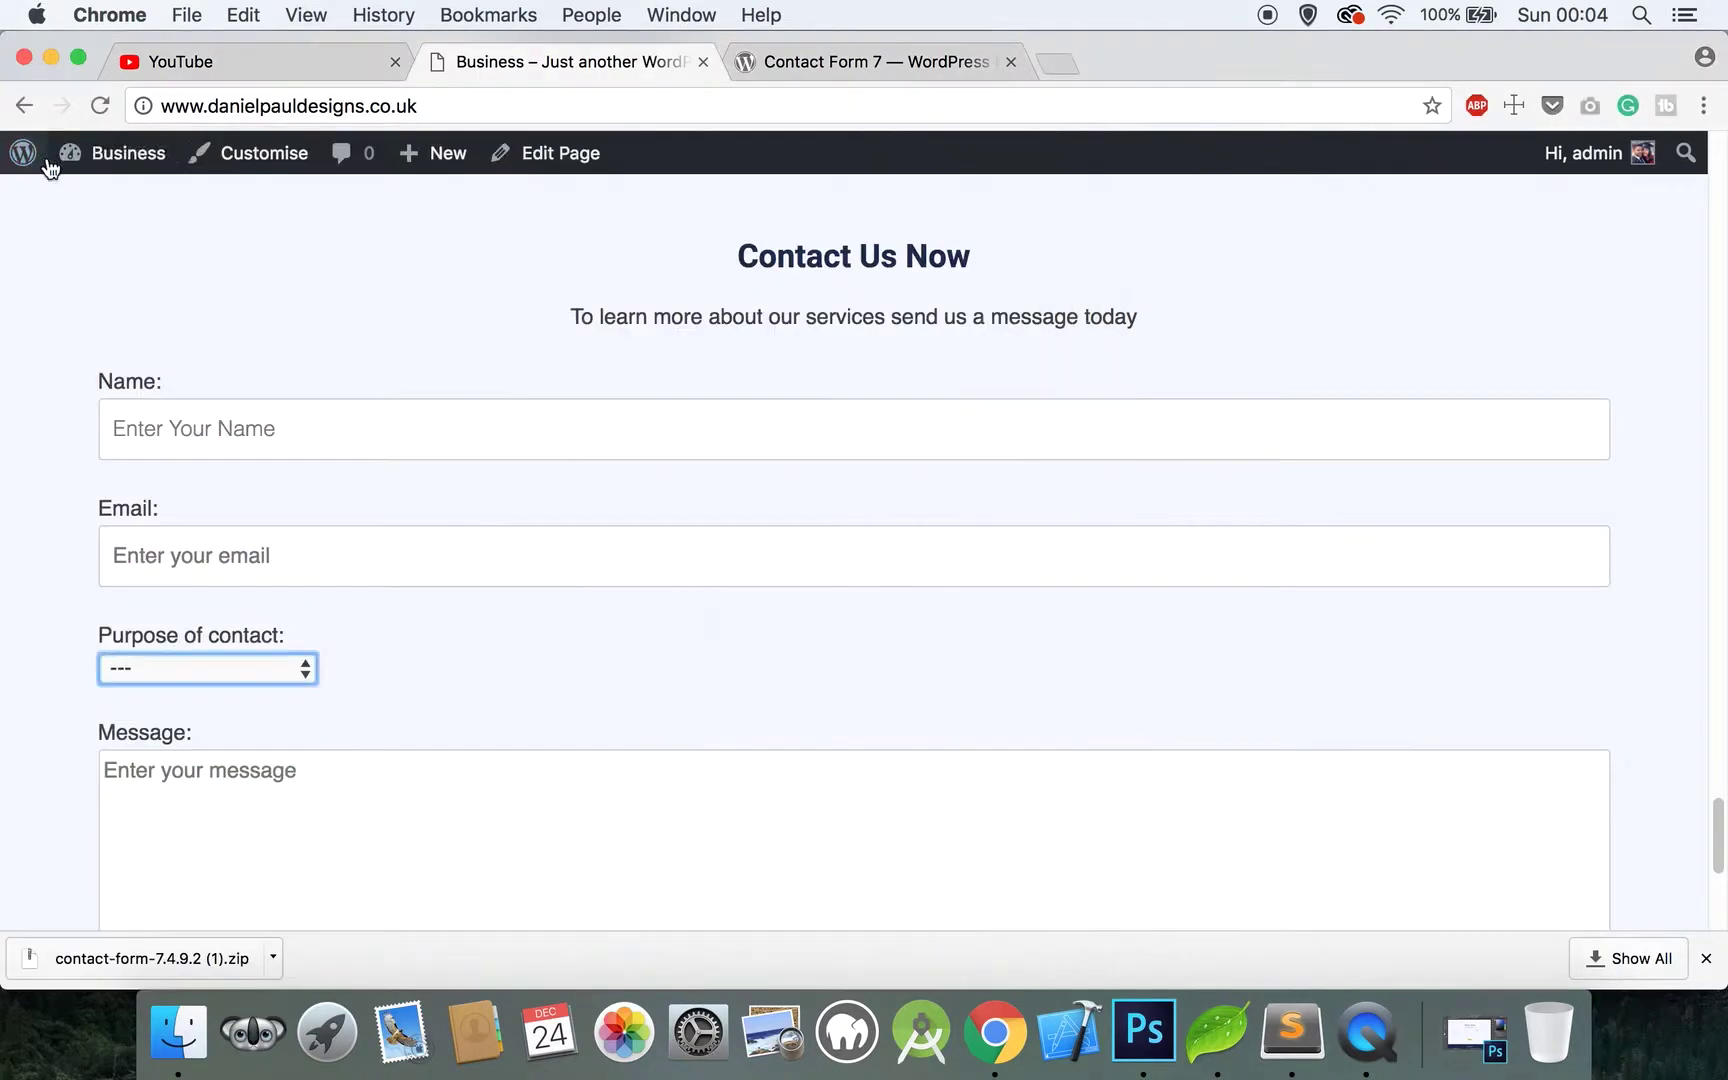
In Coda, correct the rule's selector to ".contactForm input, .contactForm messageArea, .contactForm select" and save style.css
click(1217, 1030)
click(735, 778)
text(, .contact)
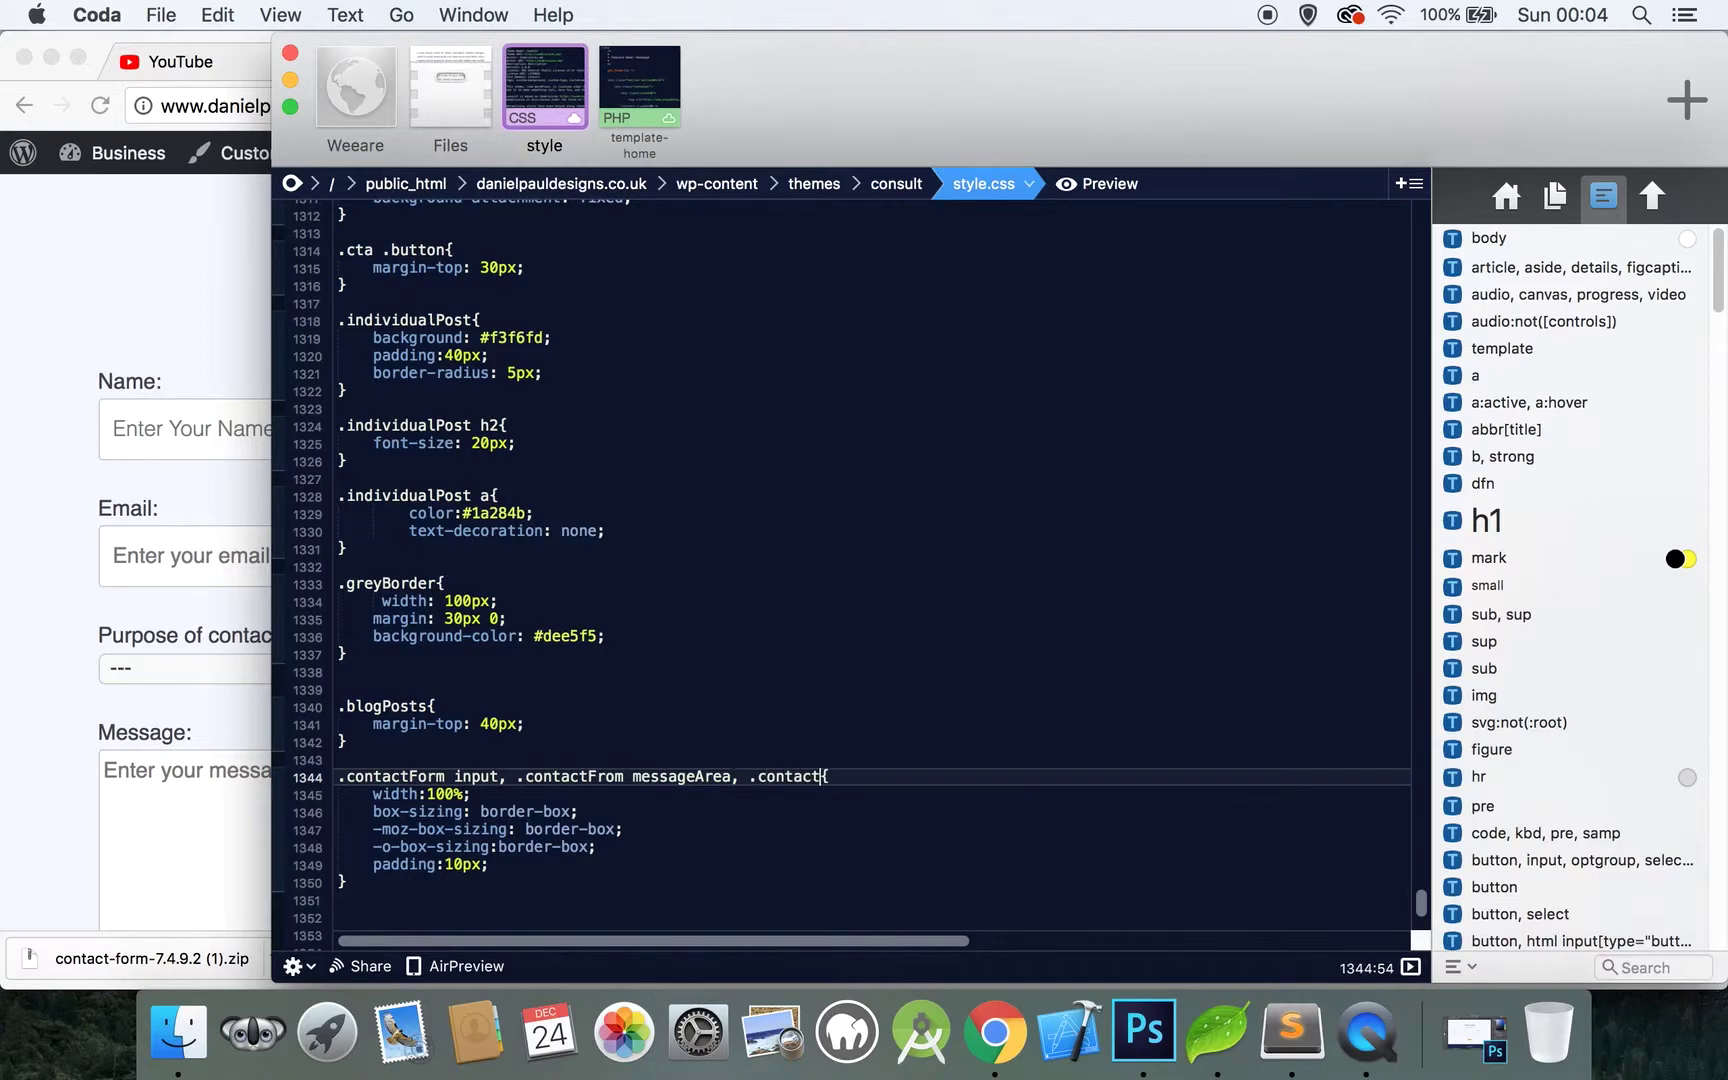
text(Form)
click(598, 776)
key(Delete)
key(Delete)
text(or)
click(858, 776)
text(select)
key(super+s)
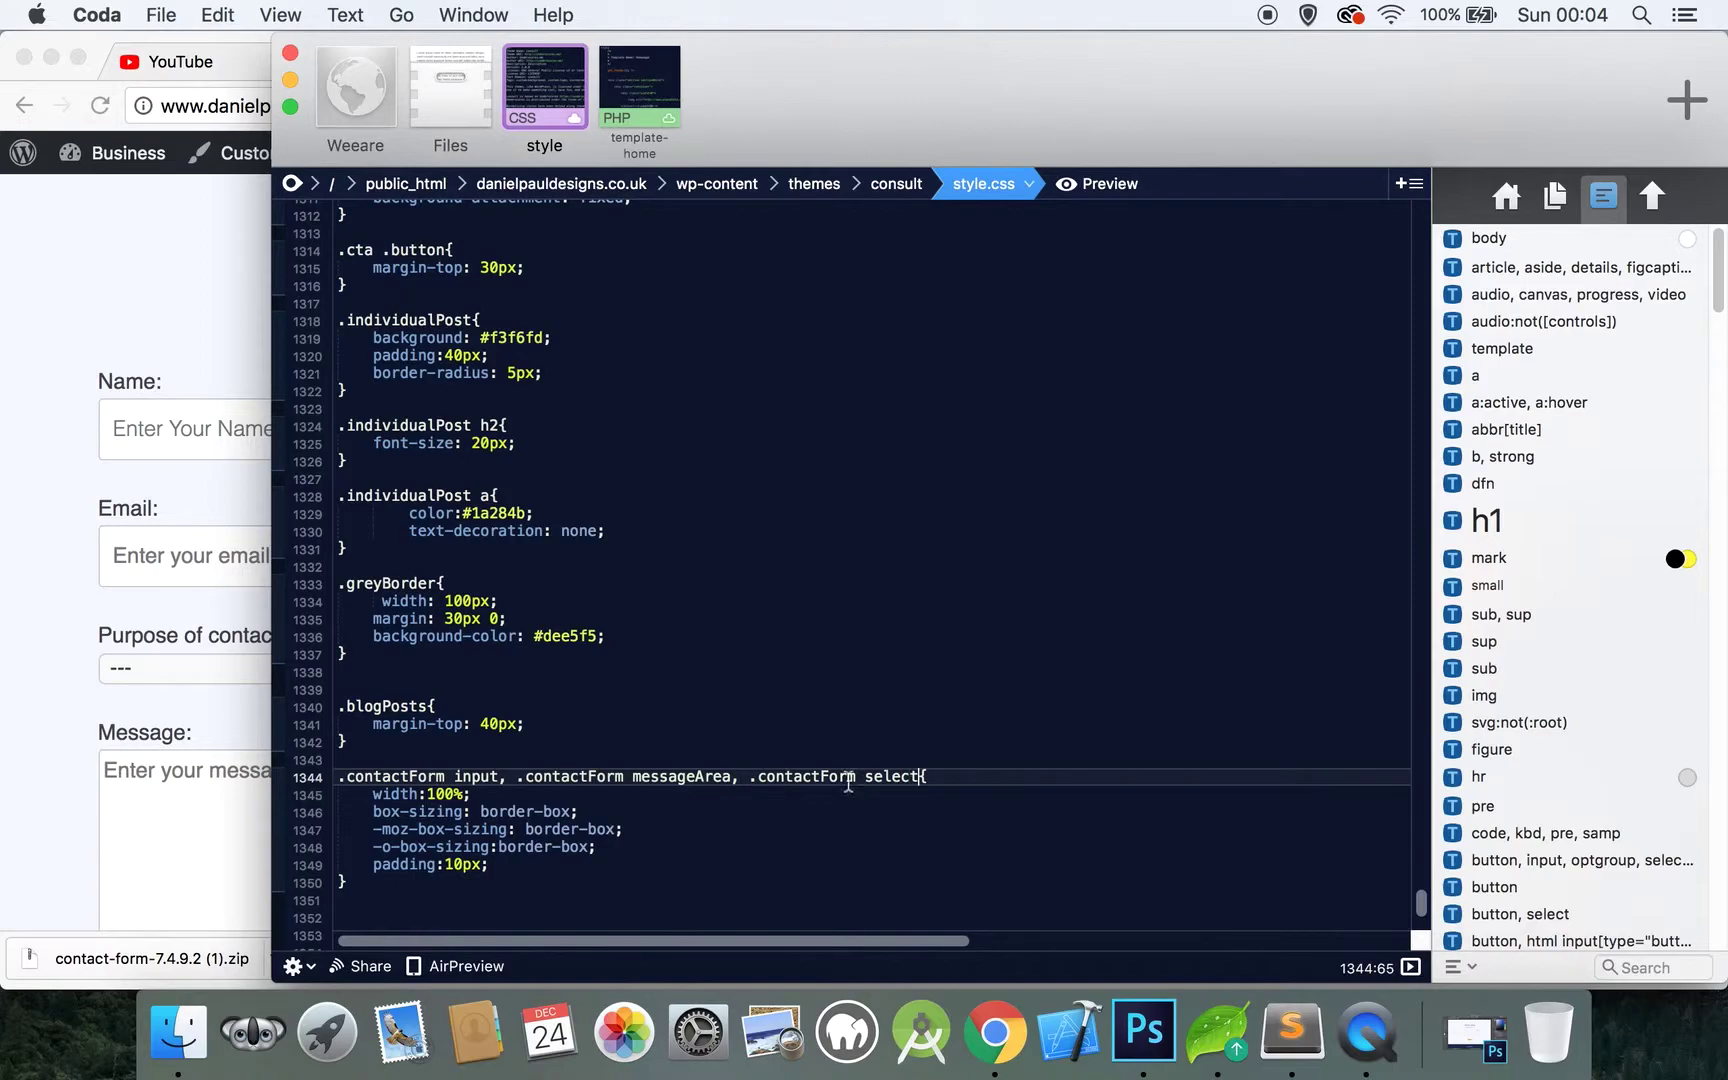
Reload the site in Chrome and inspect the Name field's enclosing paragraph and the class of the div around it
click(100, 668)
key(super+r)
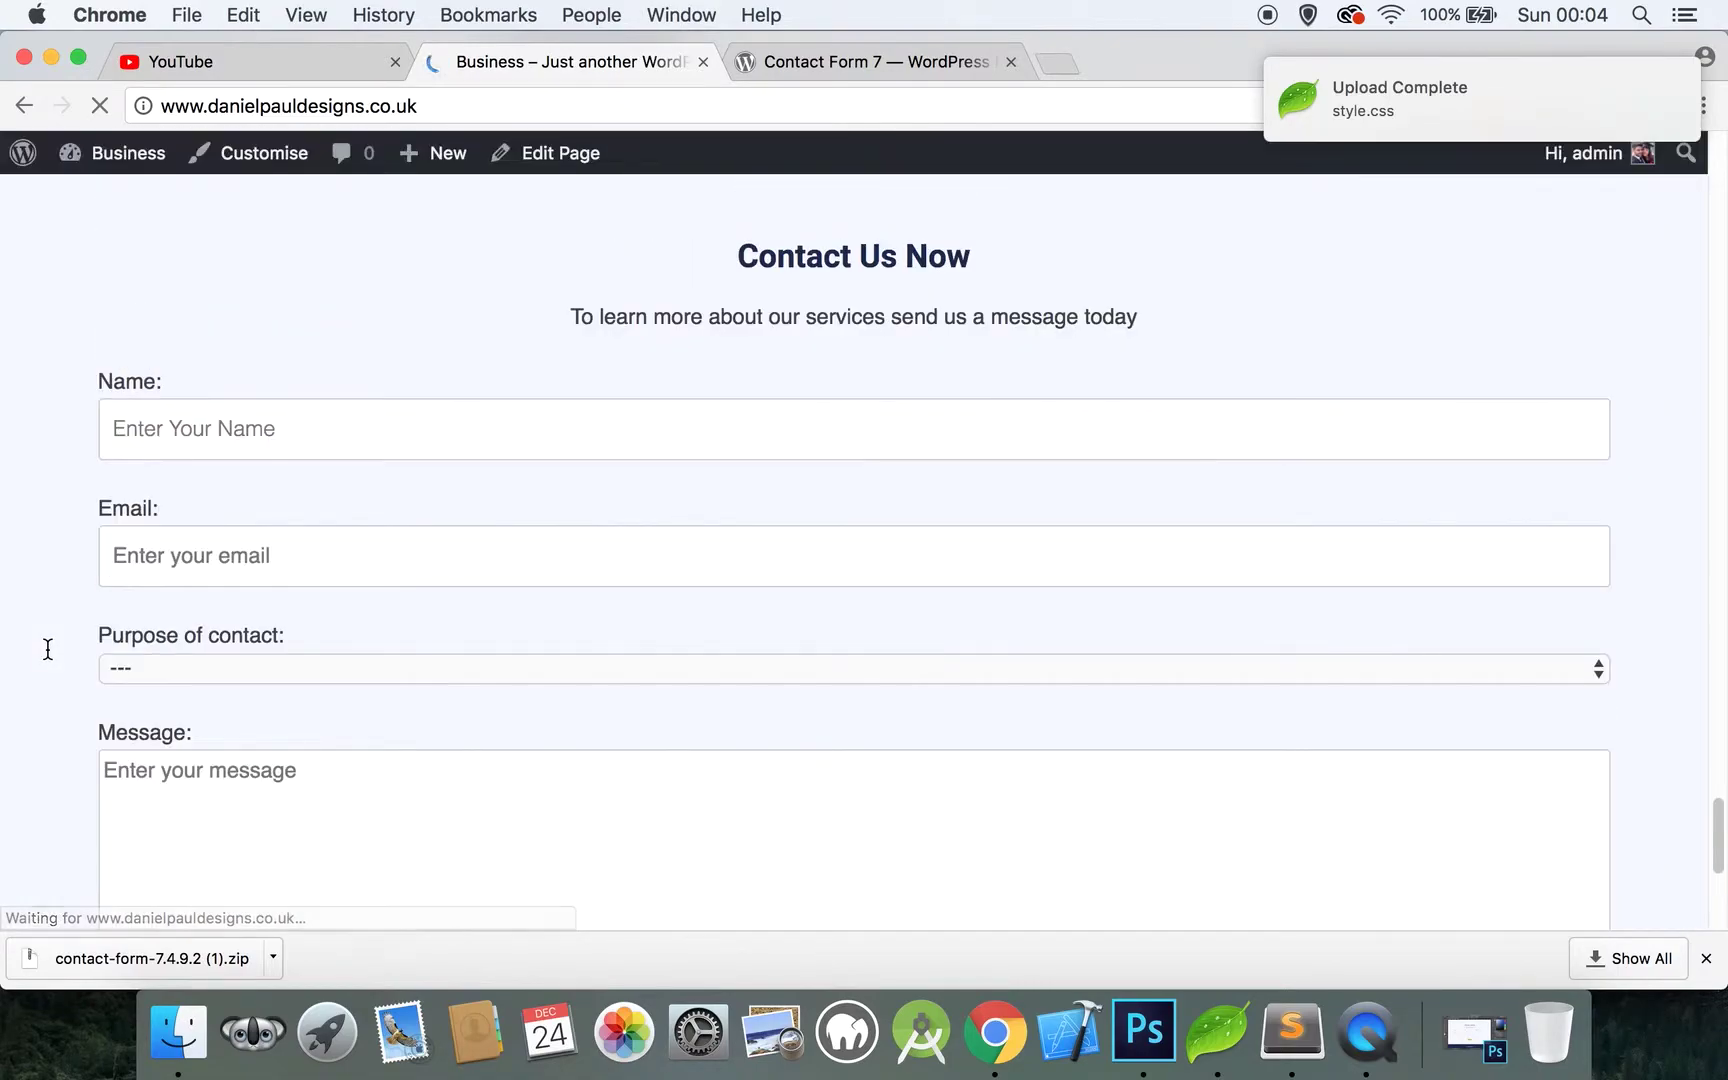
right_click(335, 422)
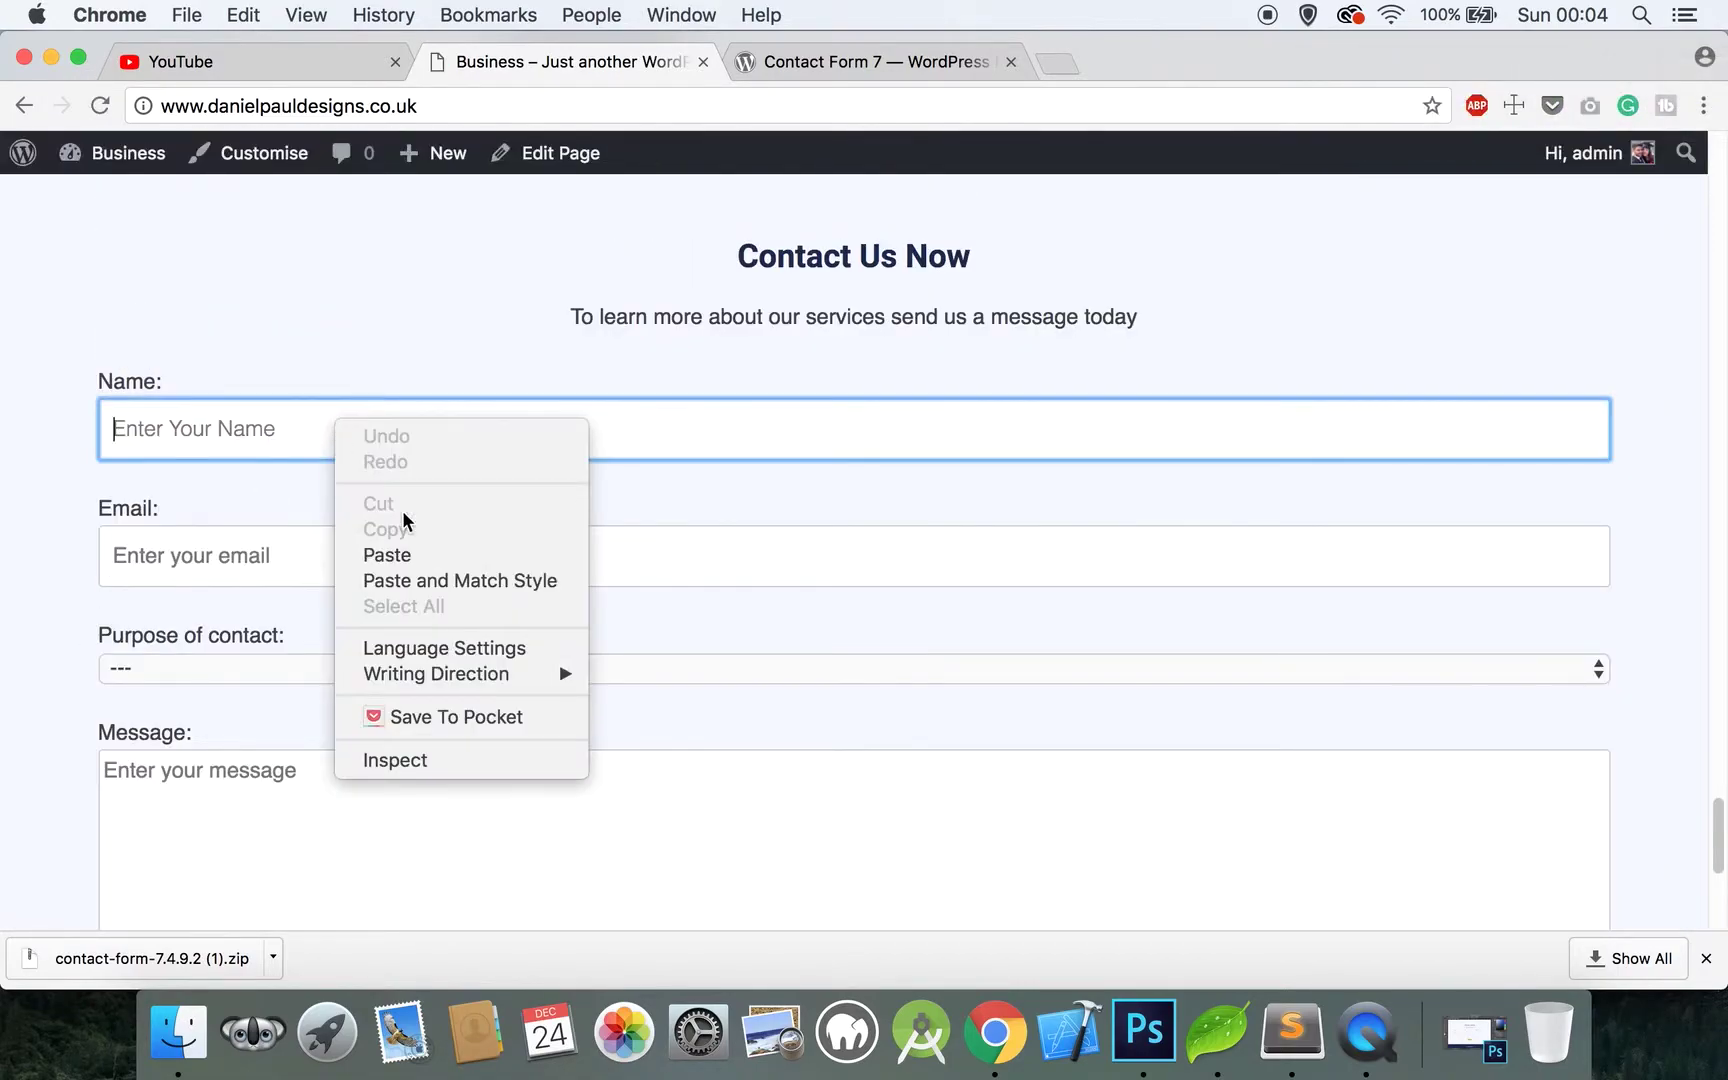
click(416, 760)
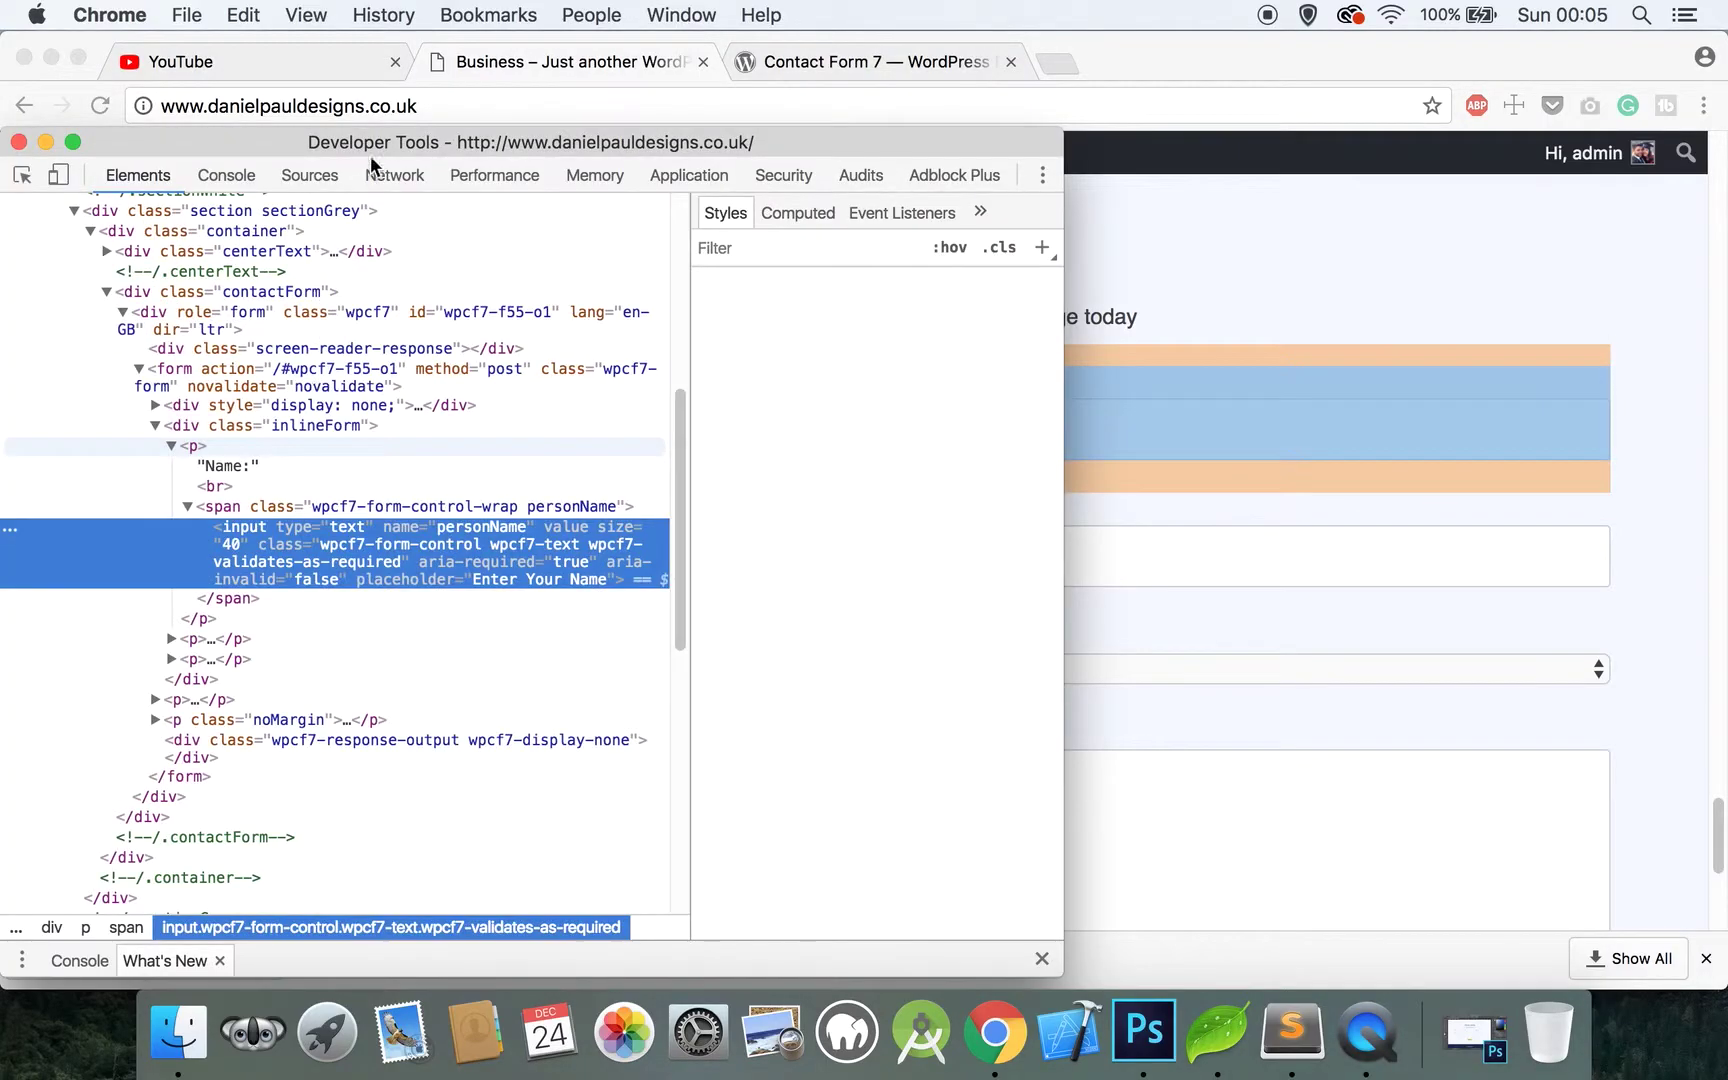
drag(440, 142, 1056, 115)
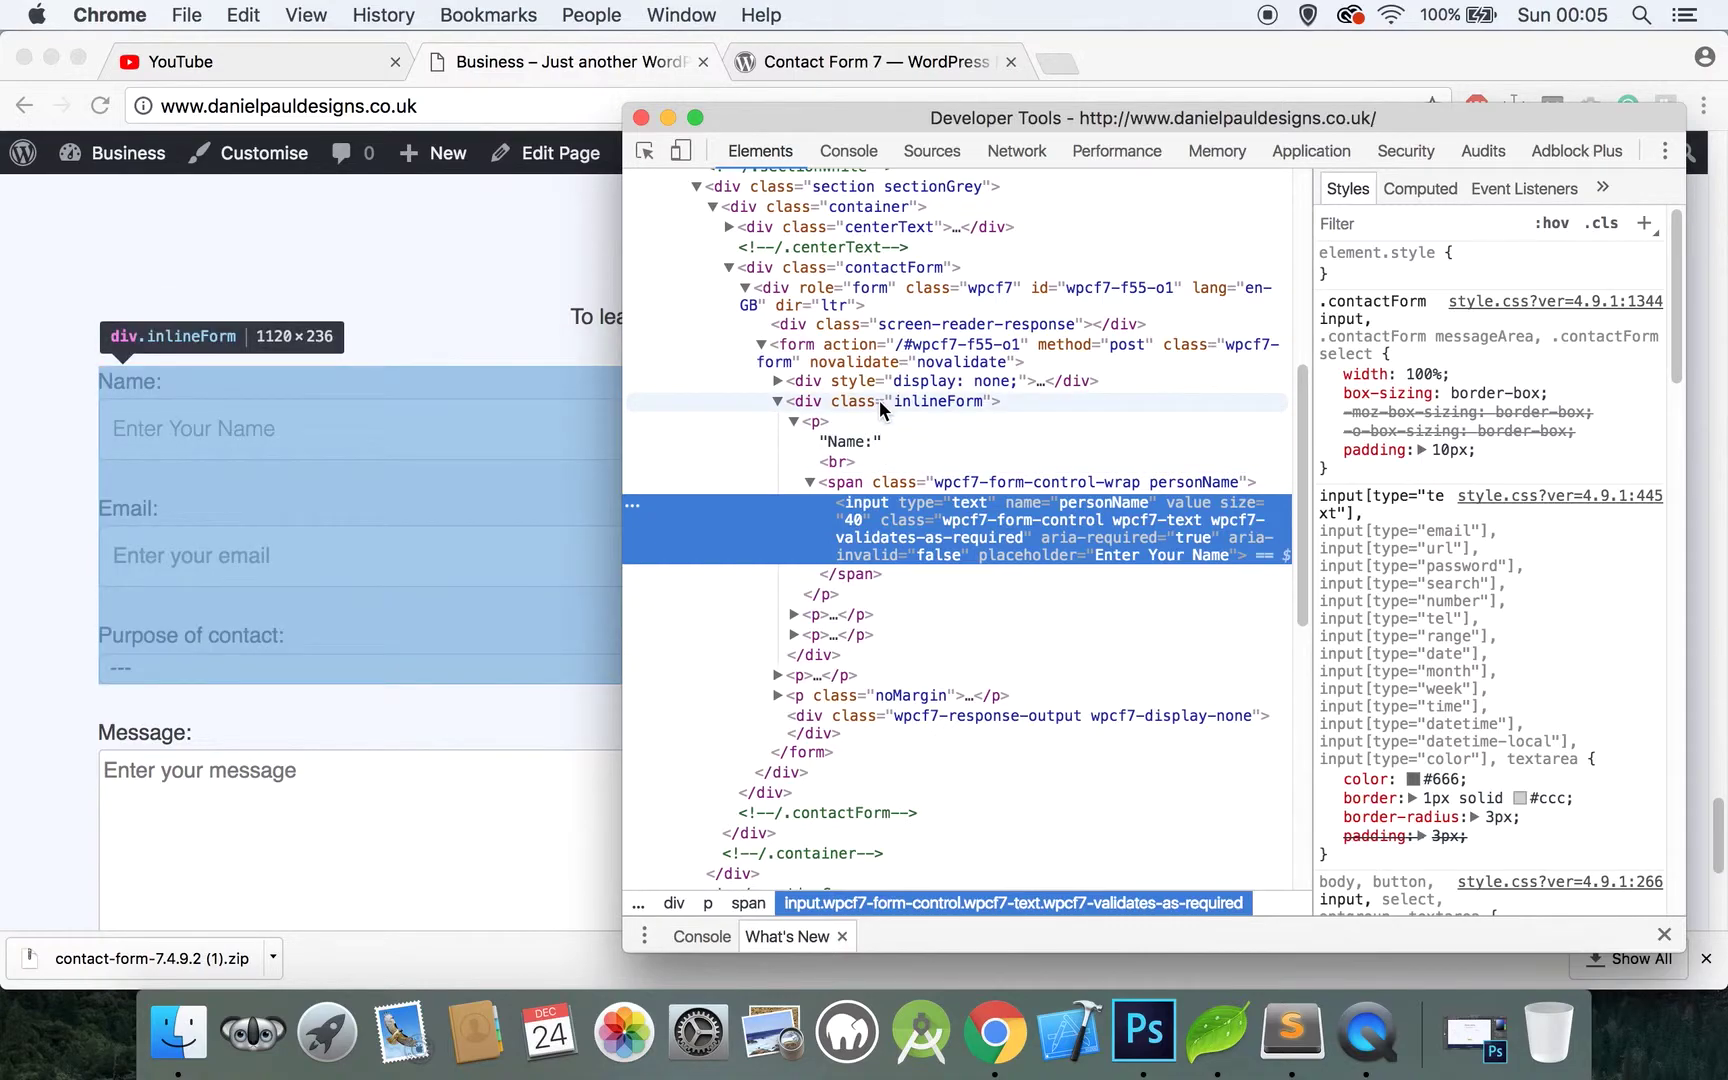
click(876, 420)
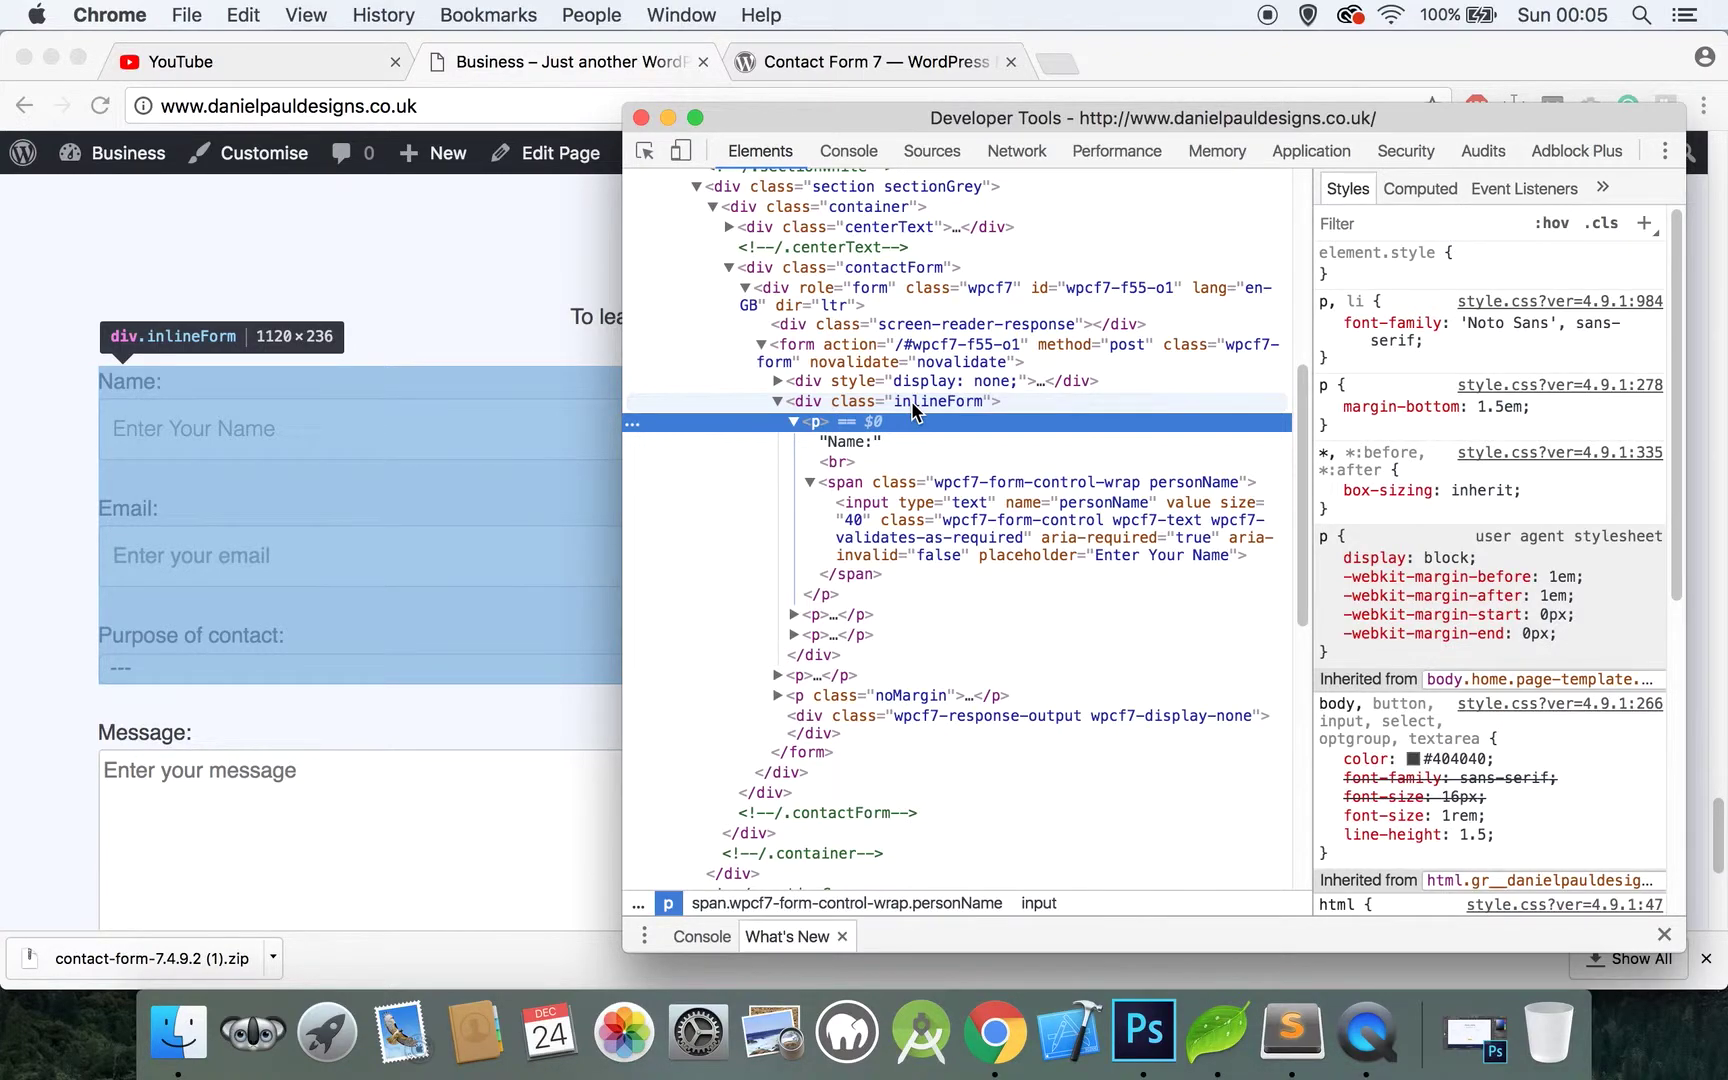
Switch to Coda and add a .inlineForm p rule with width: 33.33% below the .contactForm rule
click(1217, 1030)
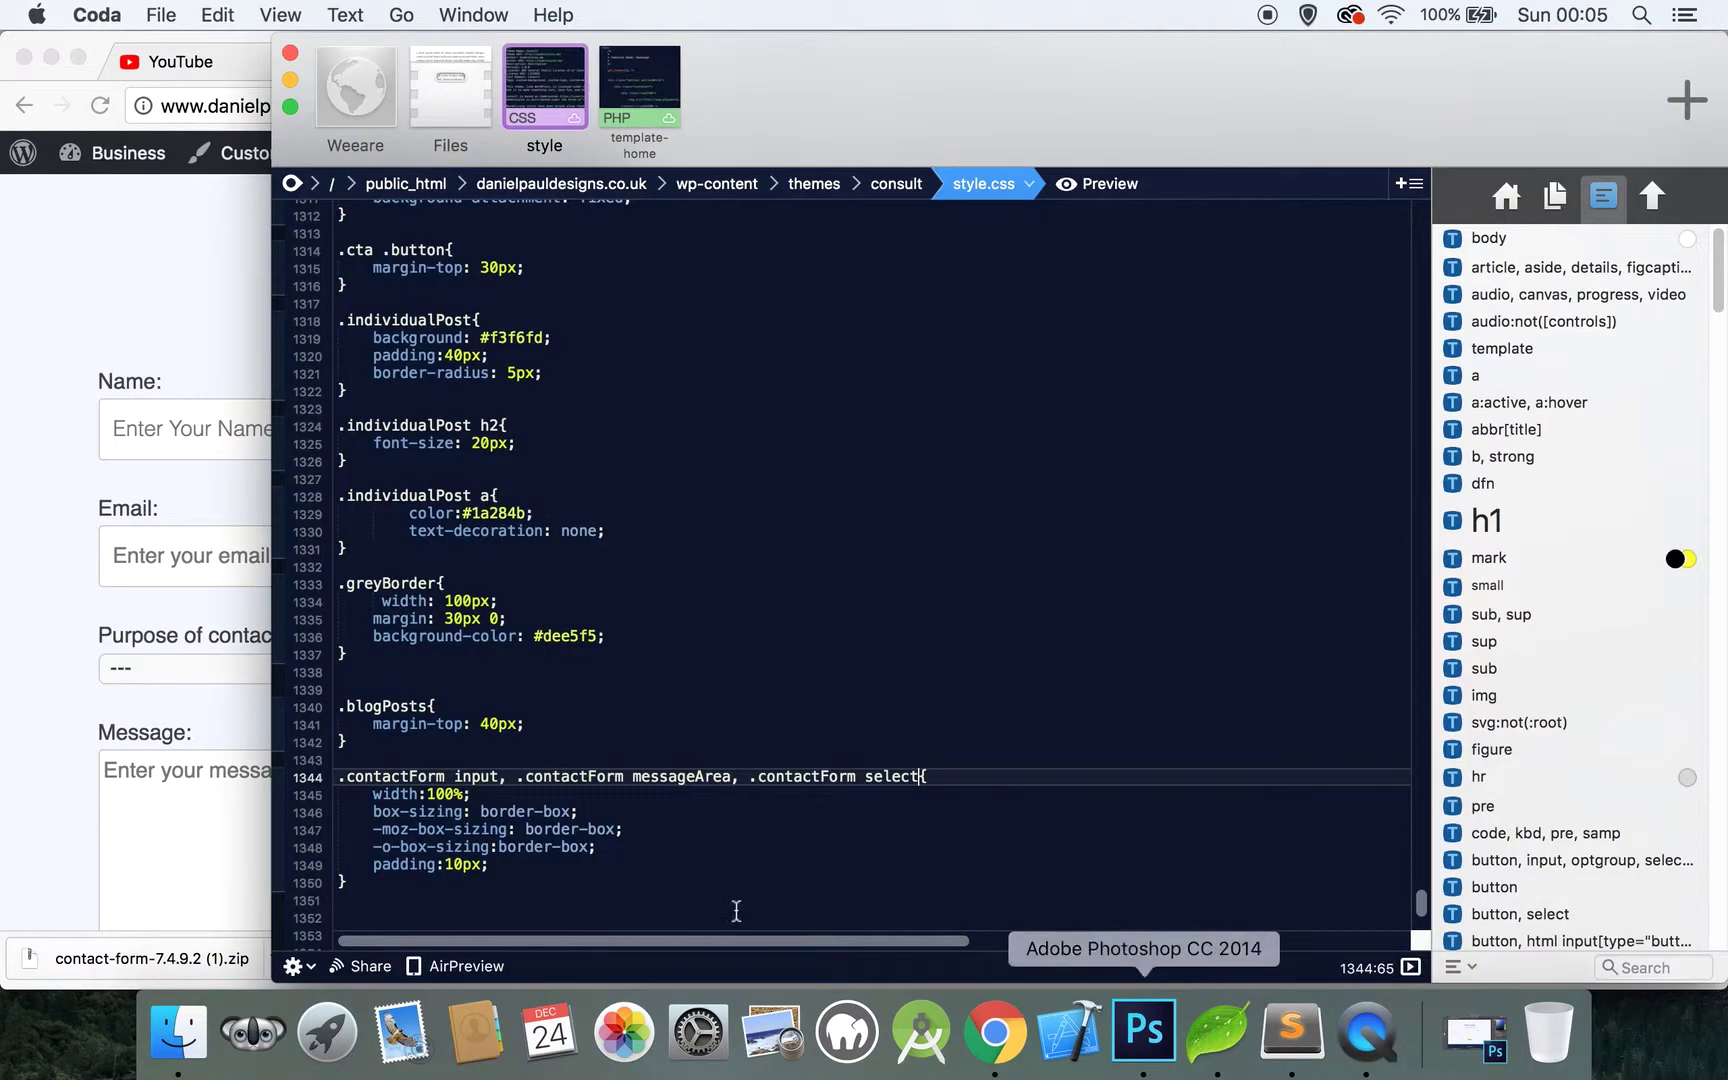
click(528, 885)
key(Return)
key(Return)
text(.inlineForm)
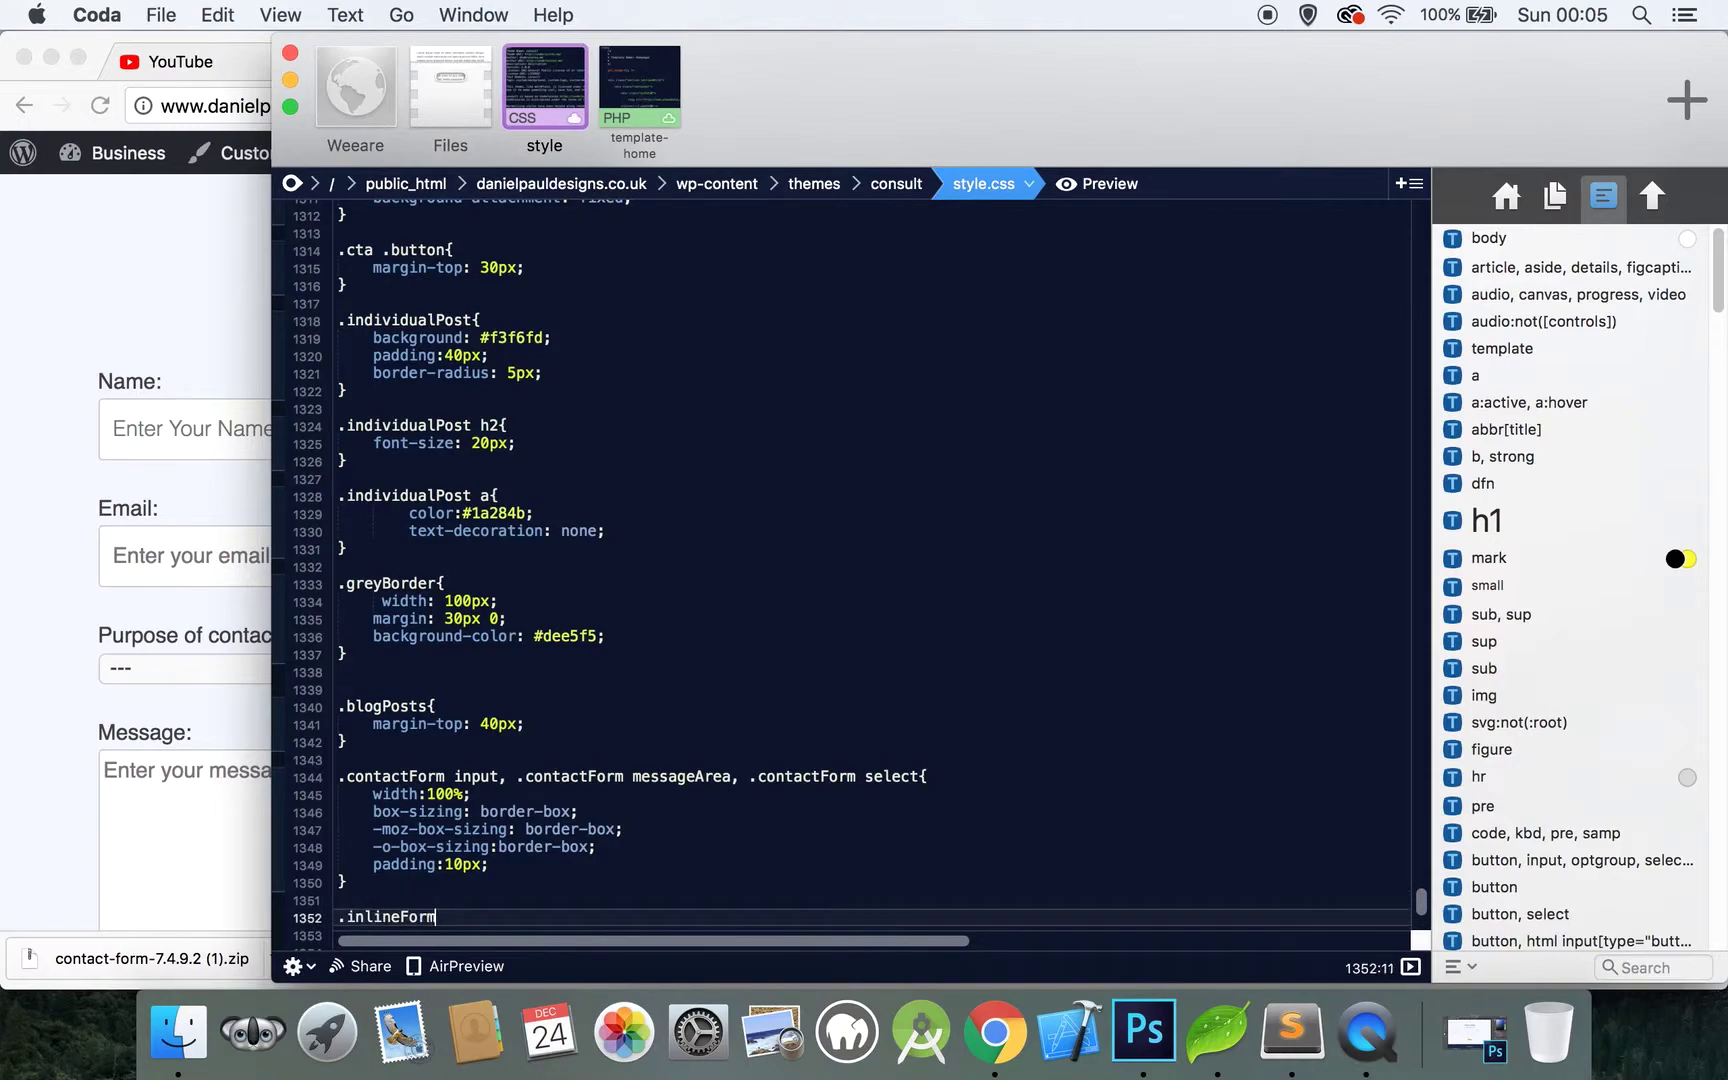
text( p{)
key(Return)
text(w)
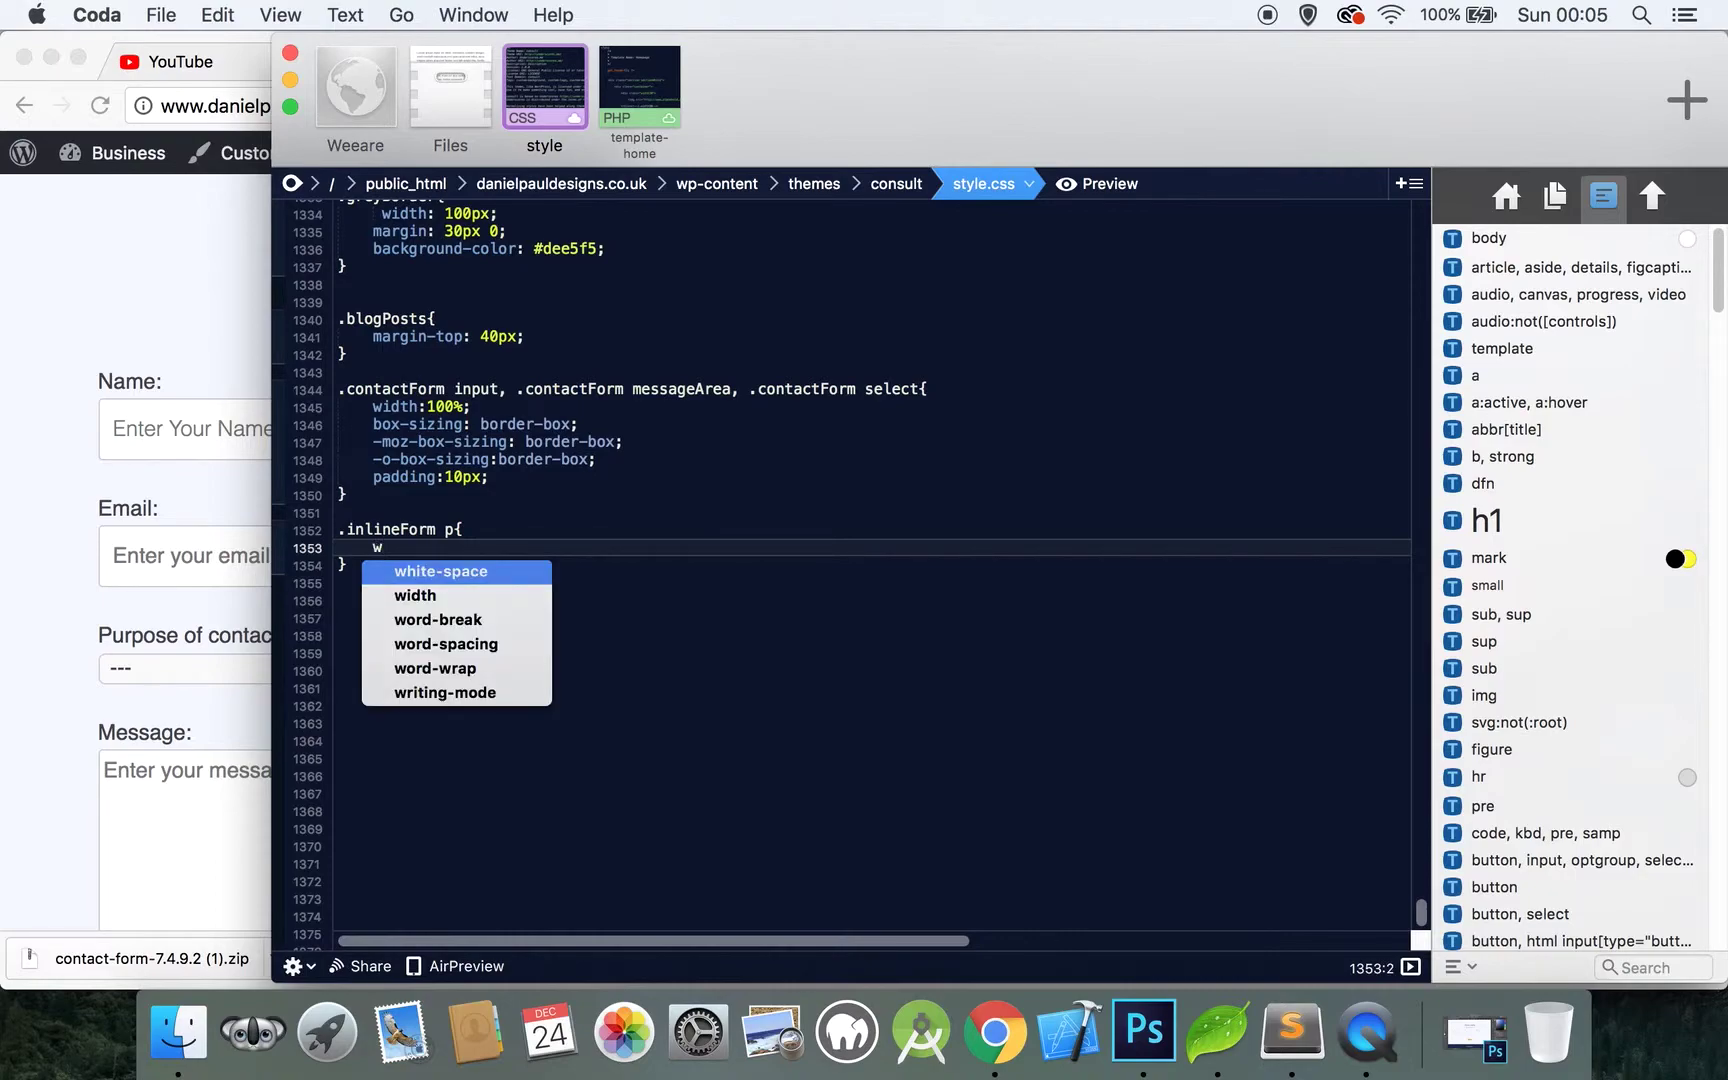
key(Down)
key(Return)
text(33.)
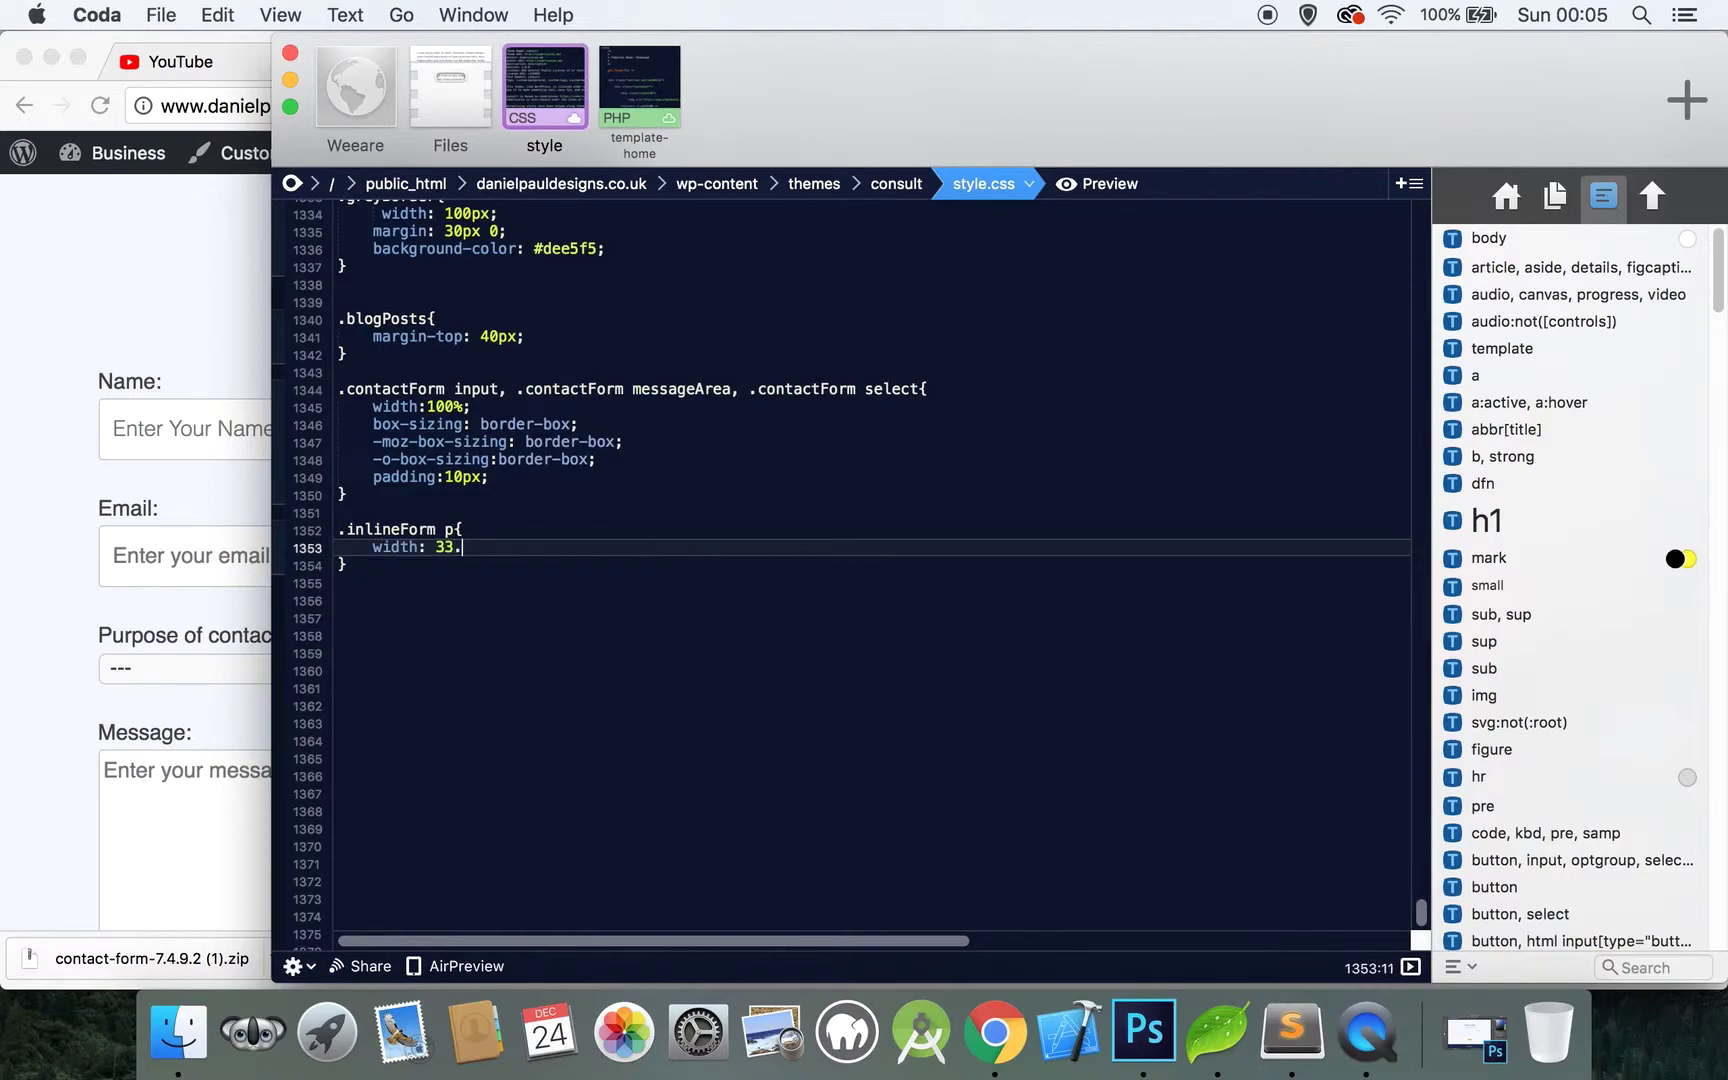
text(33%;)
Add float:left to the .inlineForm p rule, save it, and reload the site in Chrome
key(Return)
text(floa)
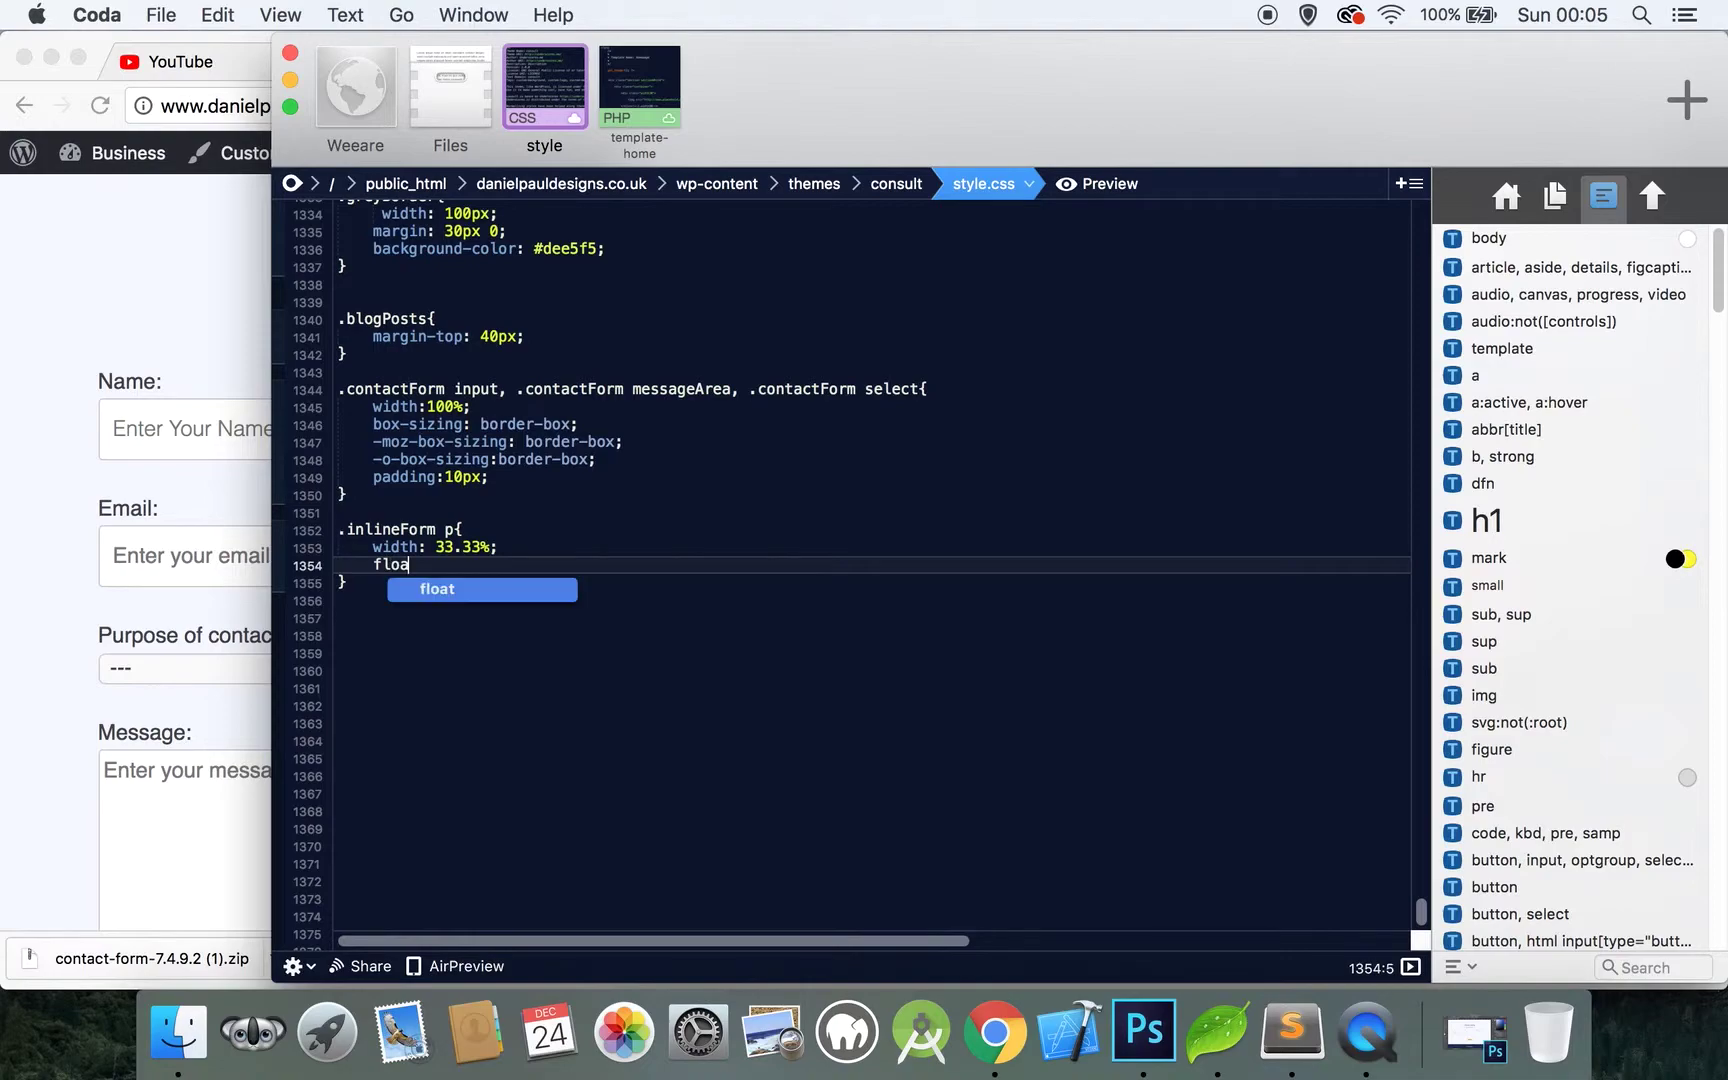
text(t:left;)
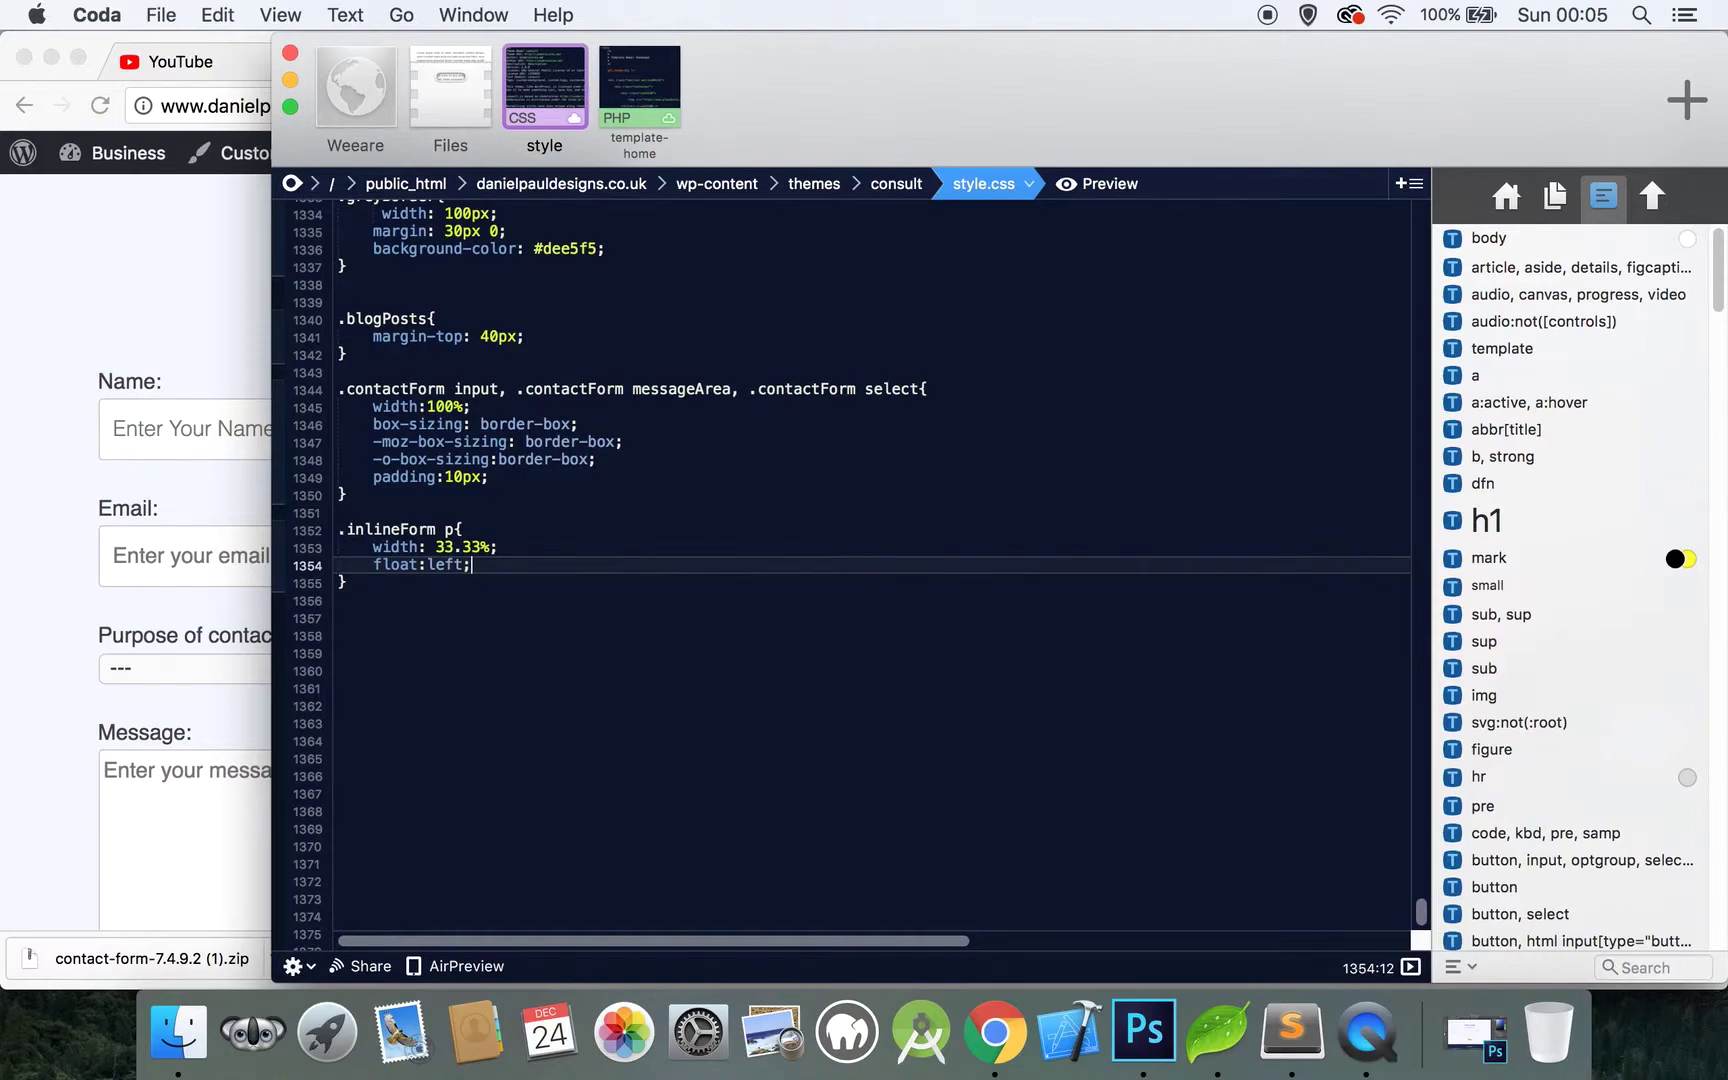
click(55, 483)
key(super+r)
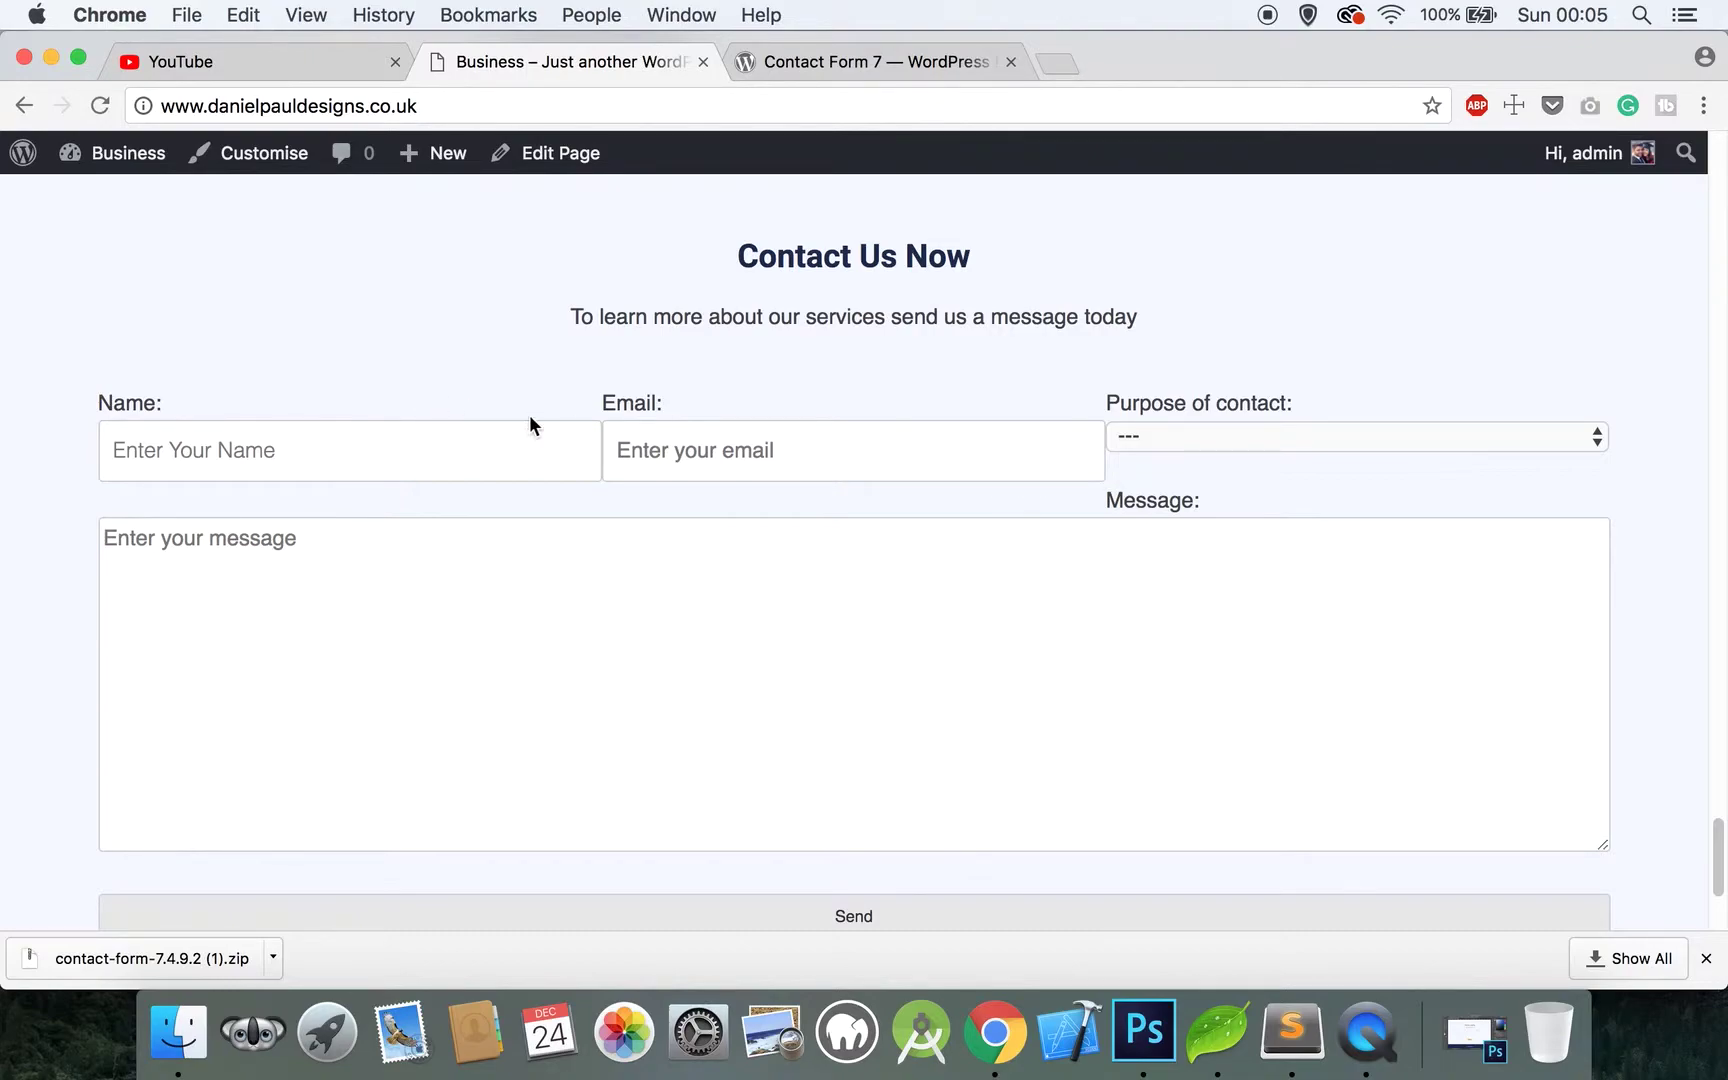
Return to Coda and add box-sizing: border-box below float:left in the .inlineForm p rule
click(1220, 1025)
key(Return)
text(box)
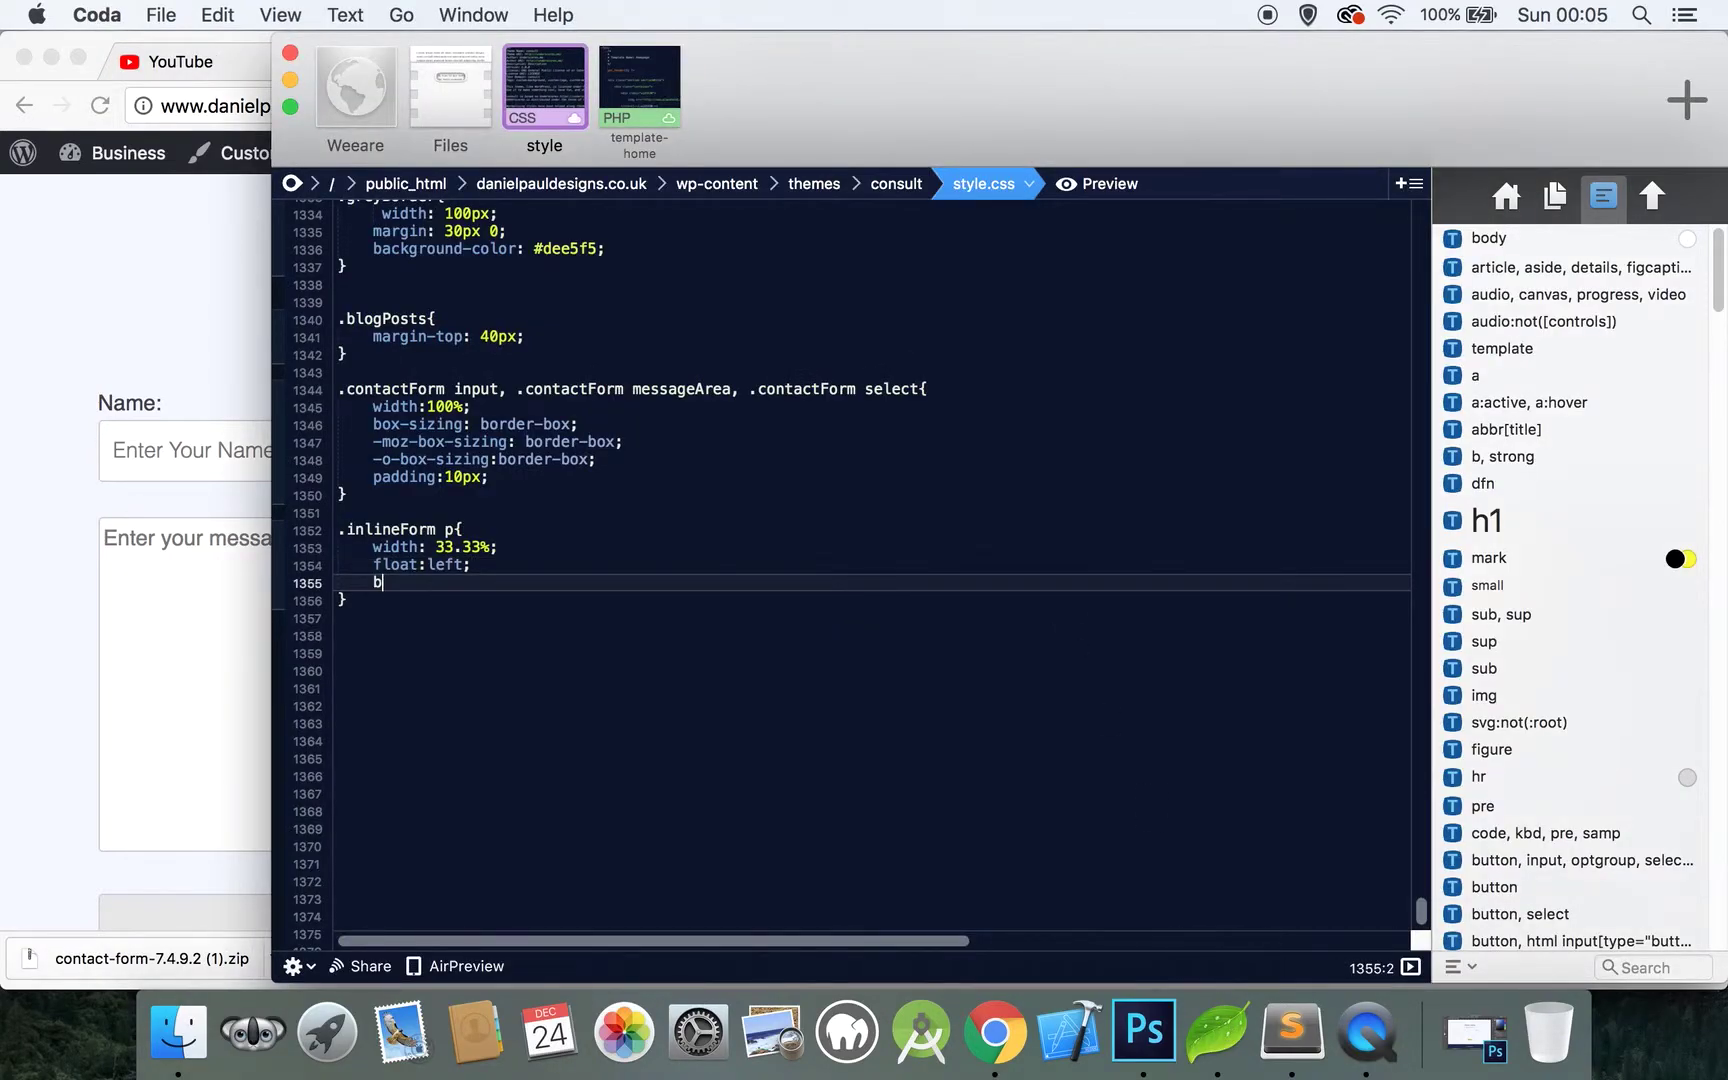
key(Return)
key(super+z)
key(super+z)
text(box)
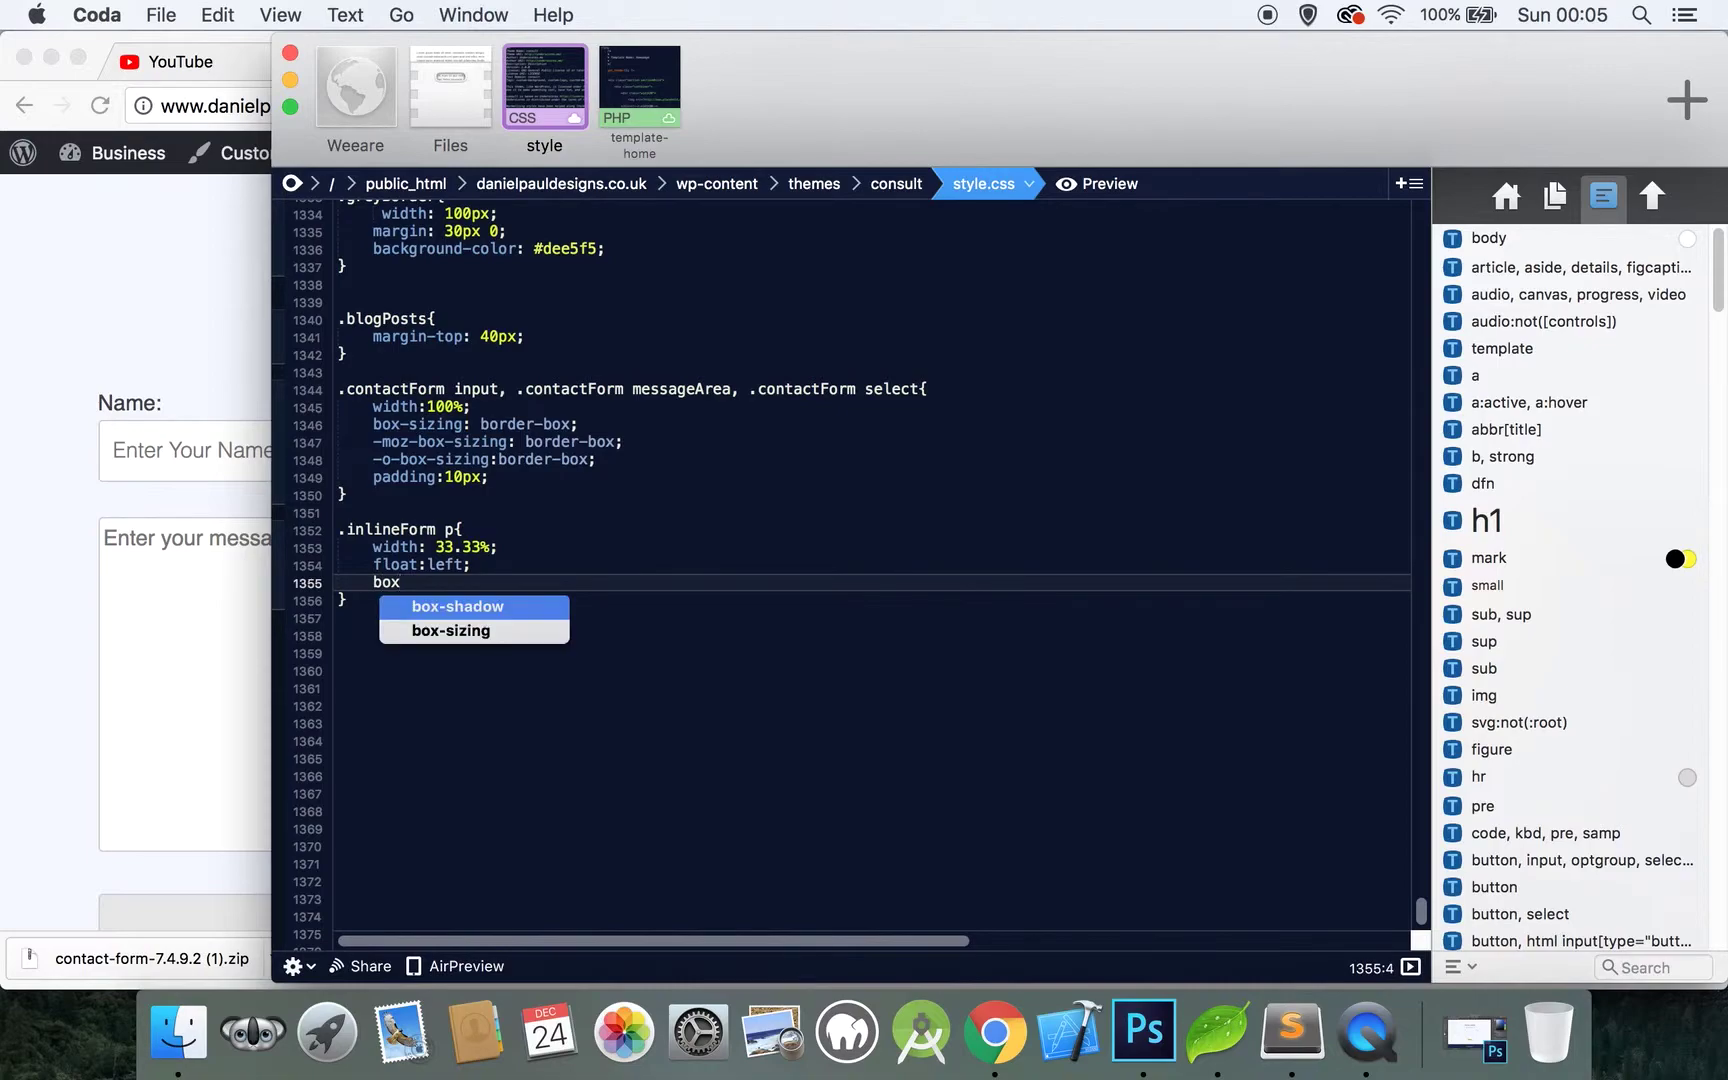
key(Down)
key(Return)
key(Return)
text(;)
key(Return)
Add padding: 10px to the .inlineForm p rule, save style.css, and reload the site in Chrome
text(pa)
key(Return)
text(10px;)
key(super+s)
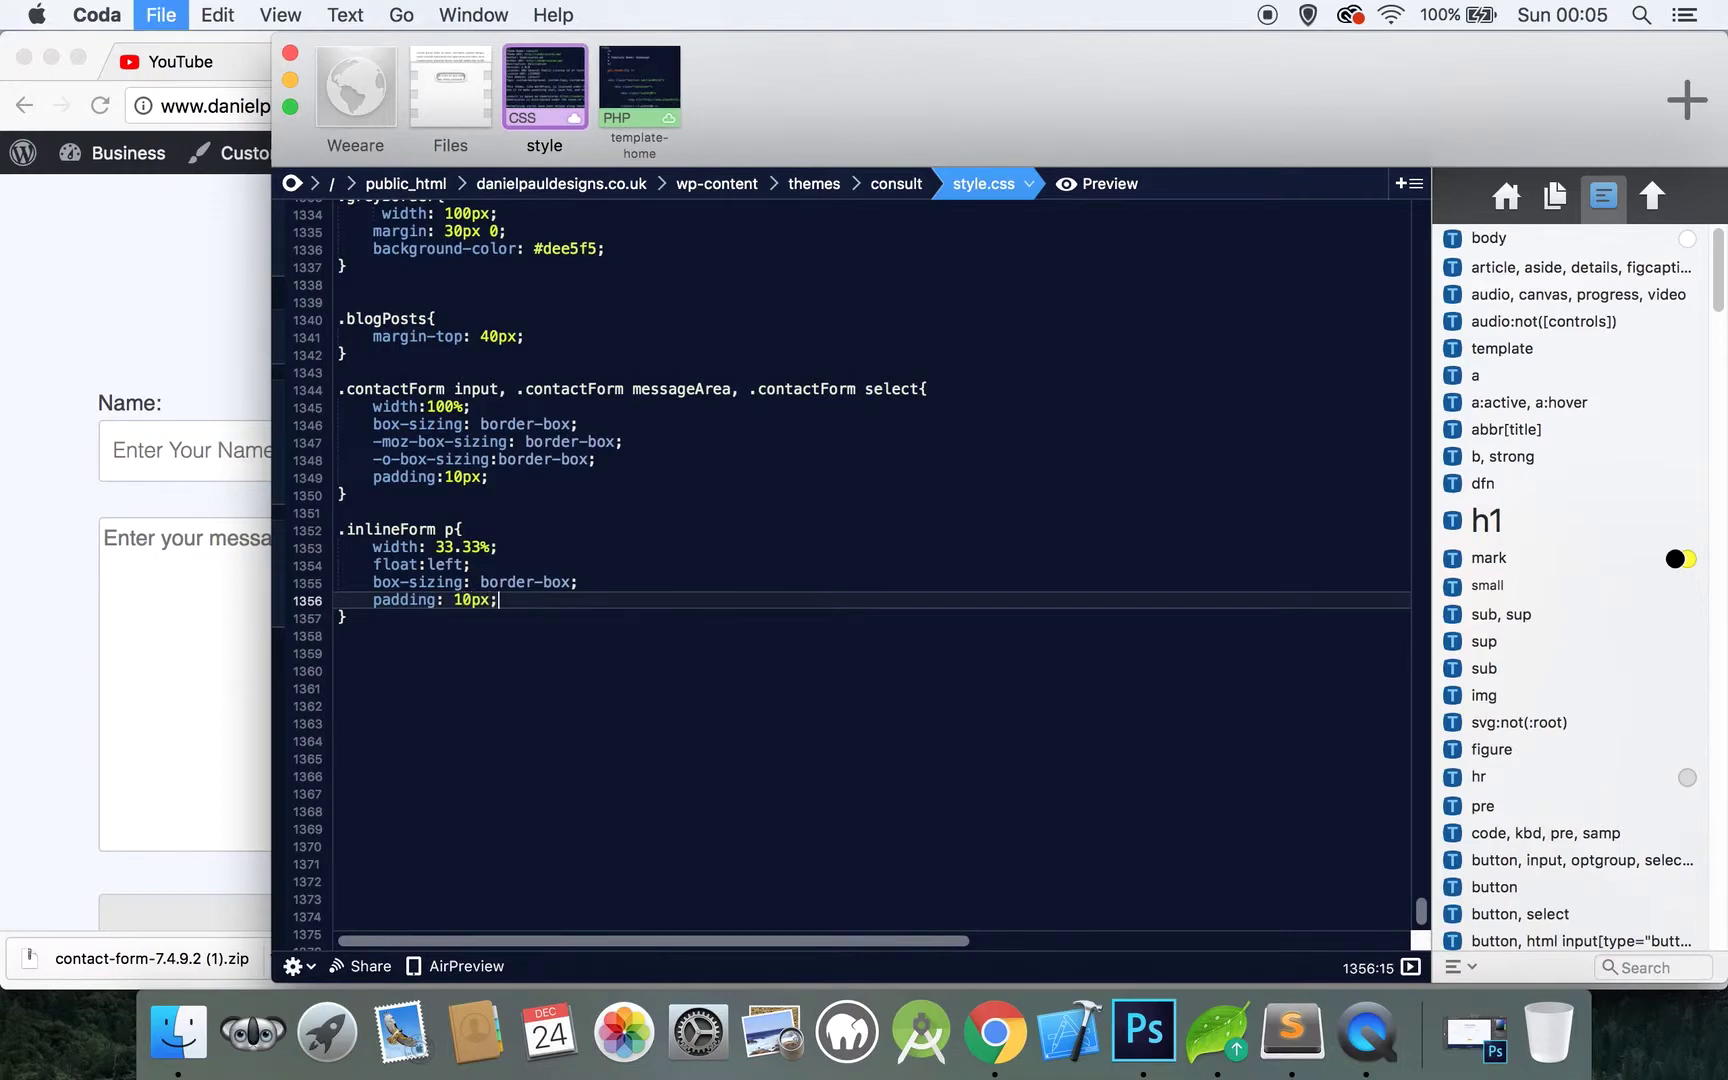
click(218, 308)
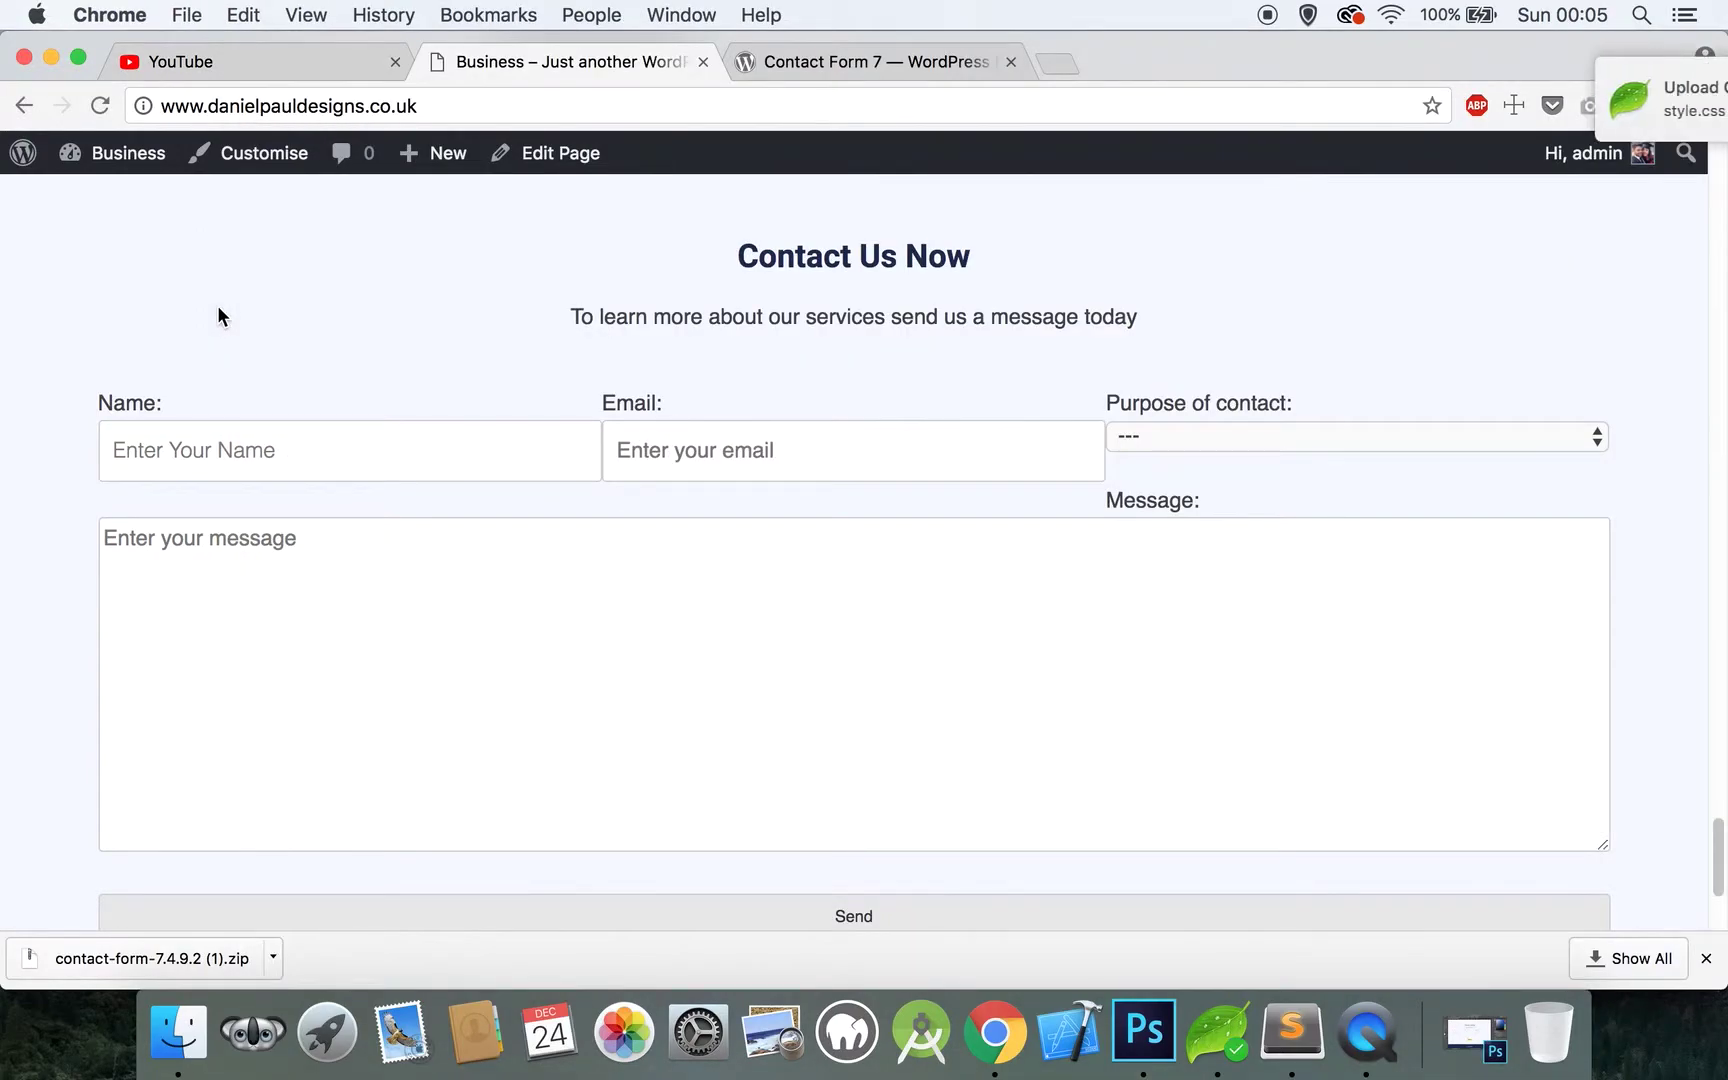
key(super+r)
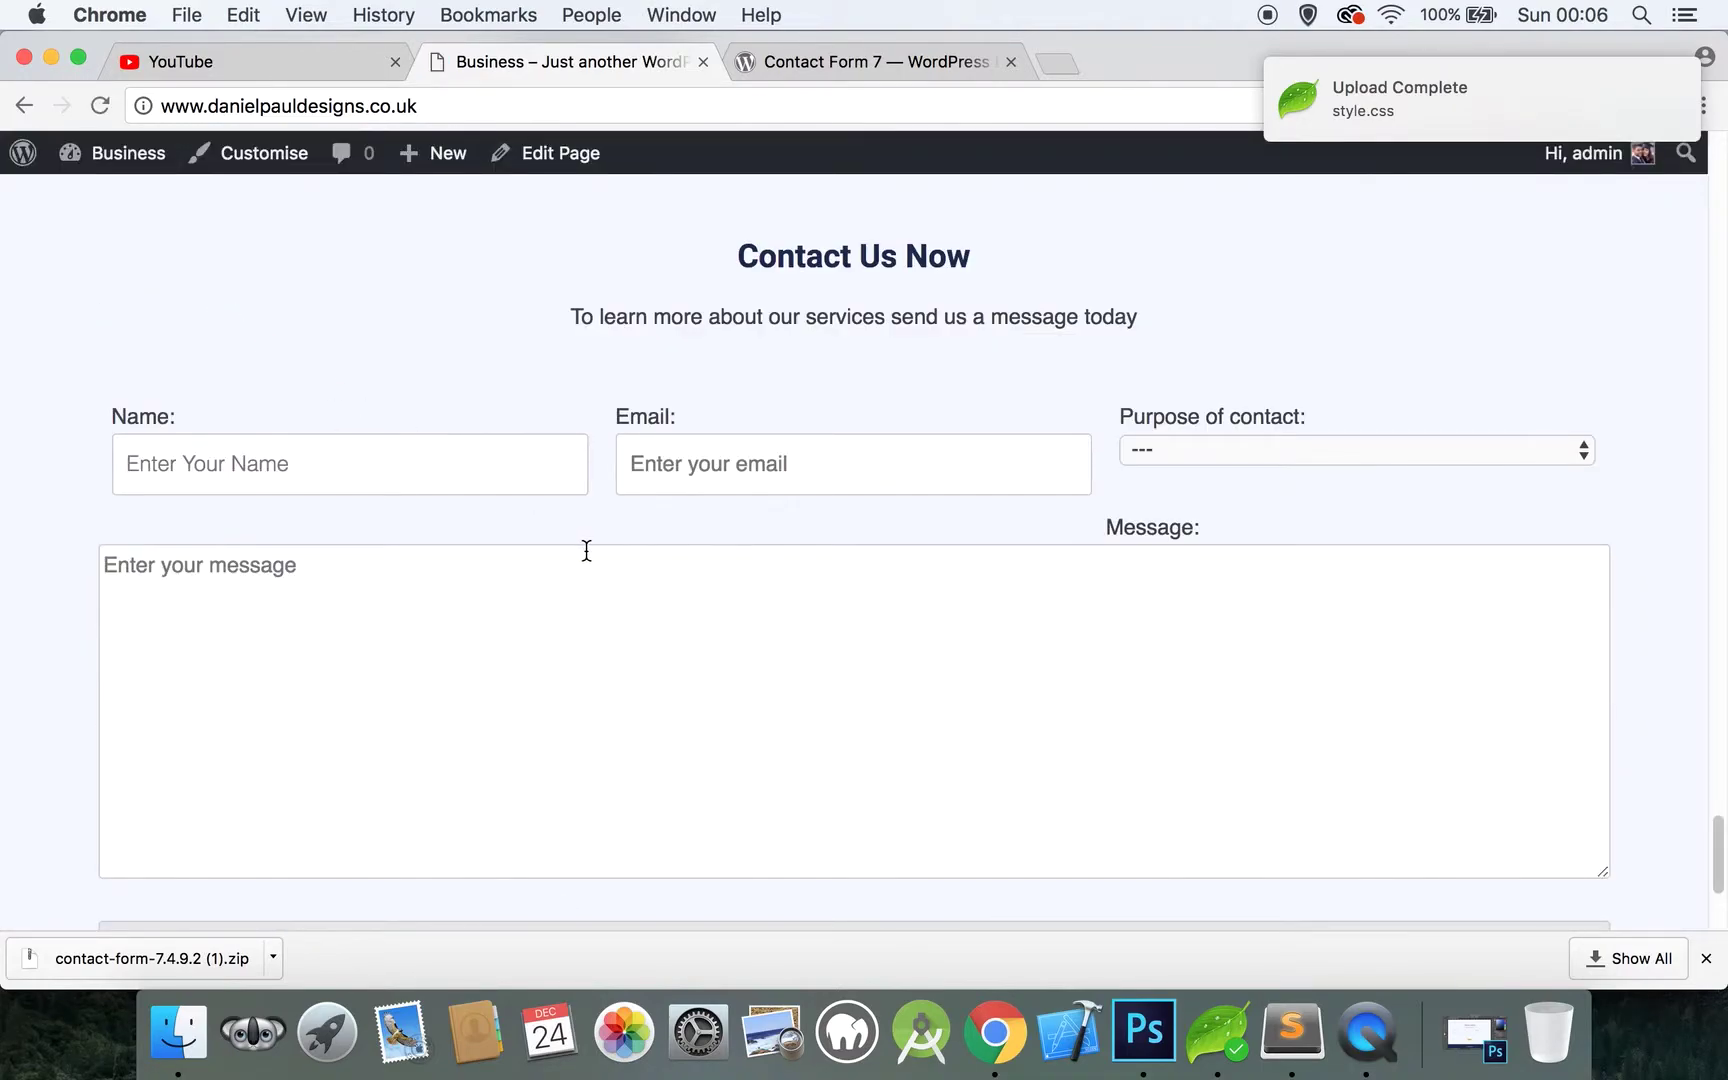
Inspect the Purpose of contact dropdown's style rules, keeping the form visible beside Developer Tools
right_click(1250, 454)
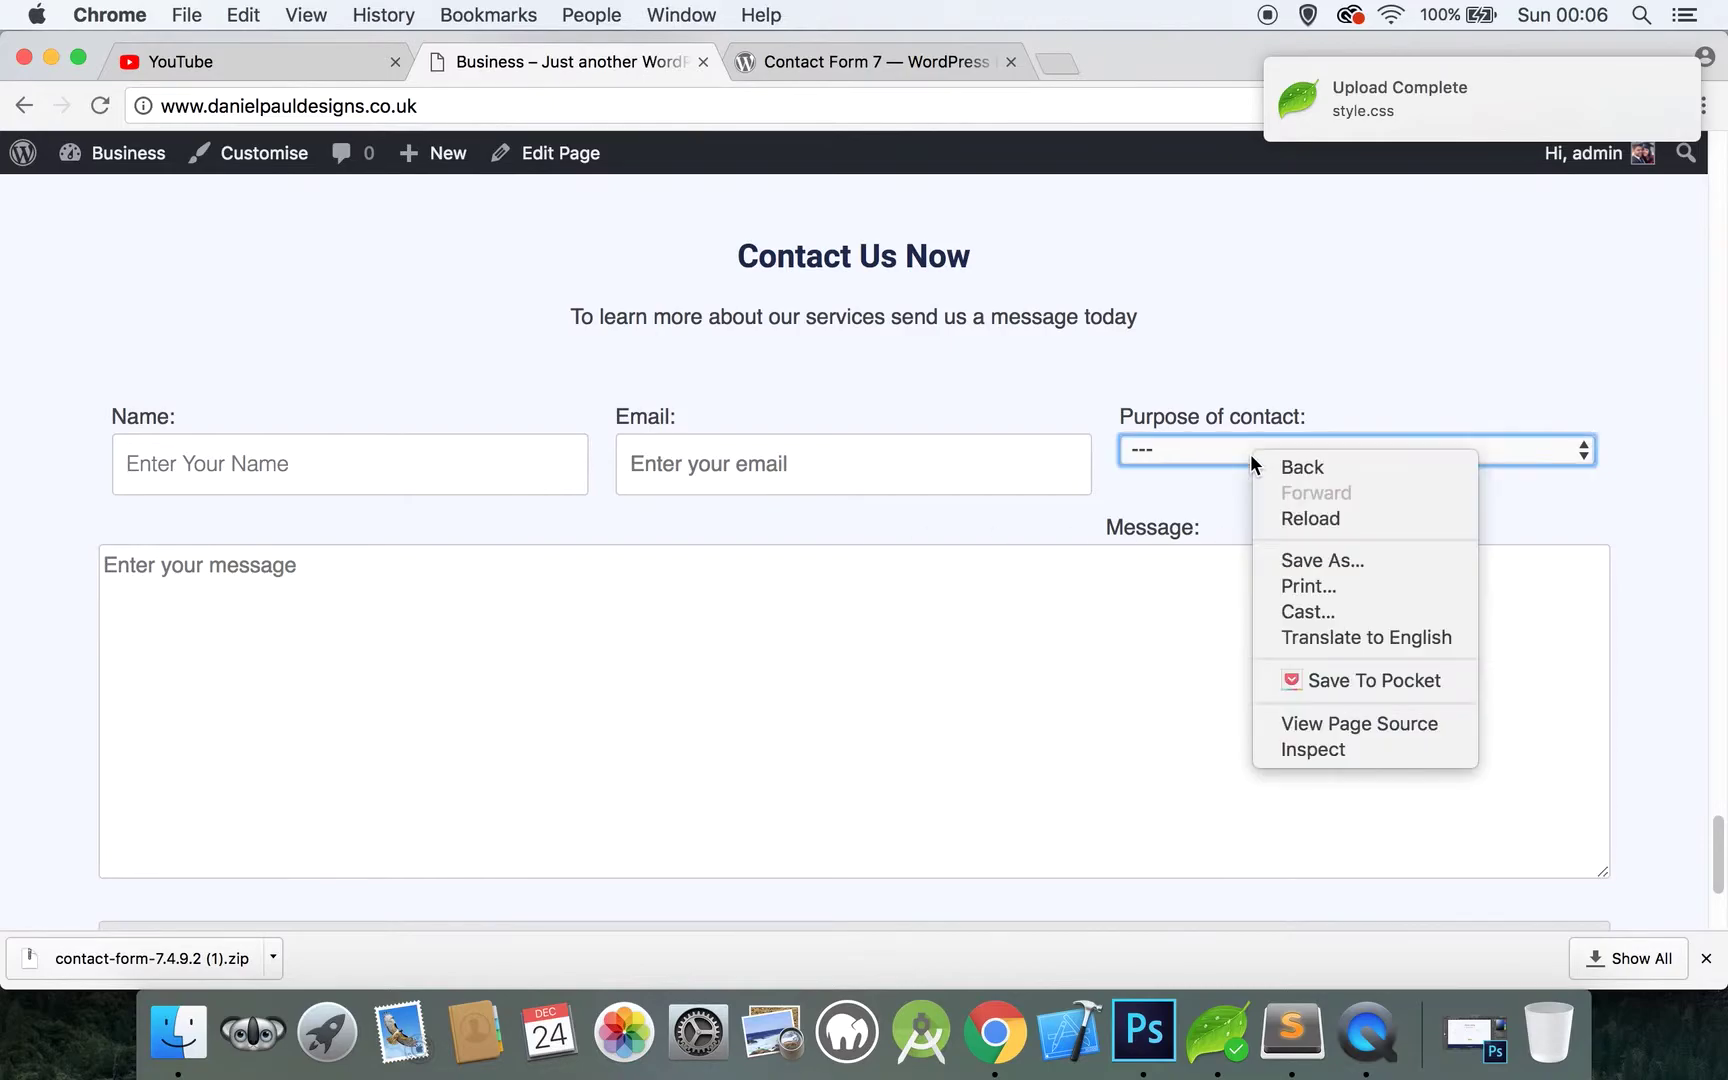
click(1010, 532)
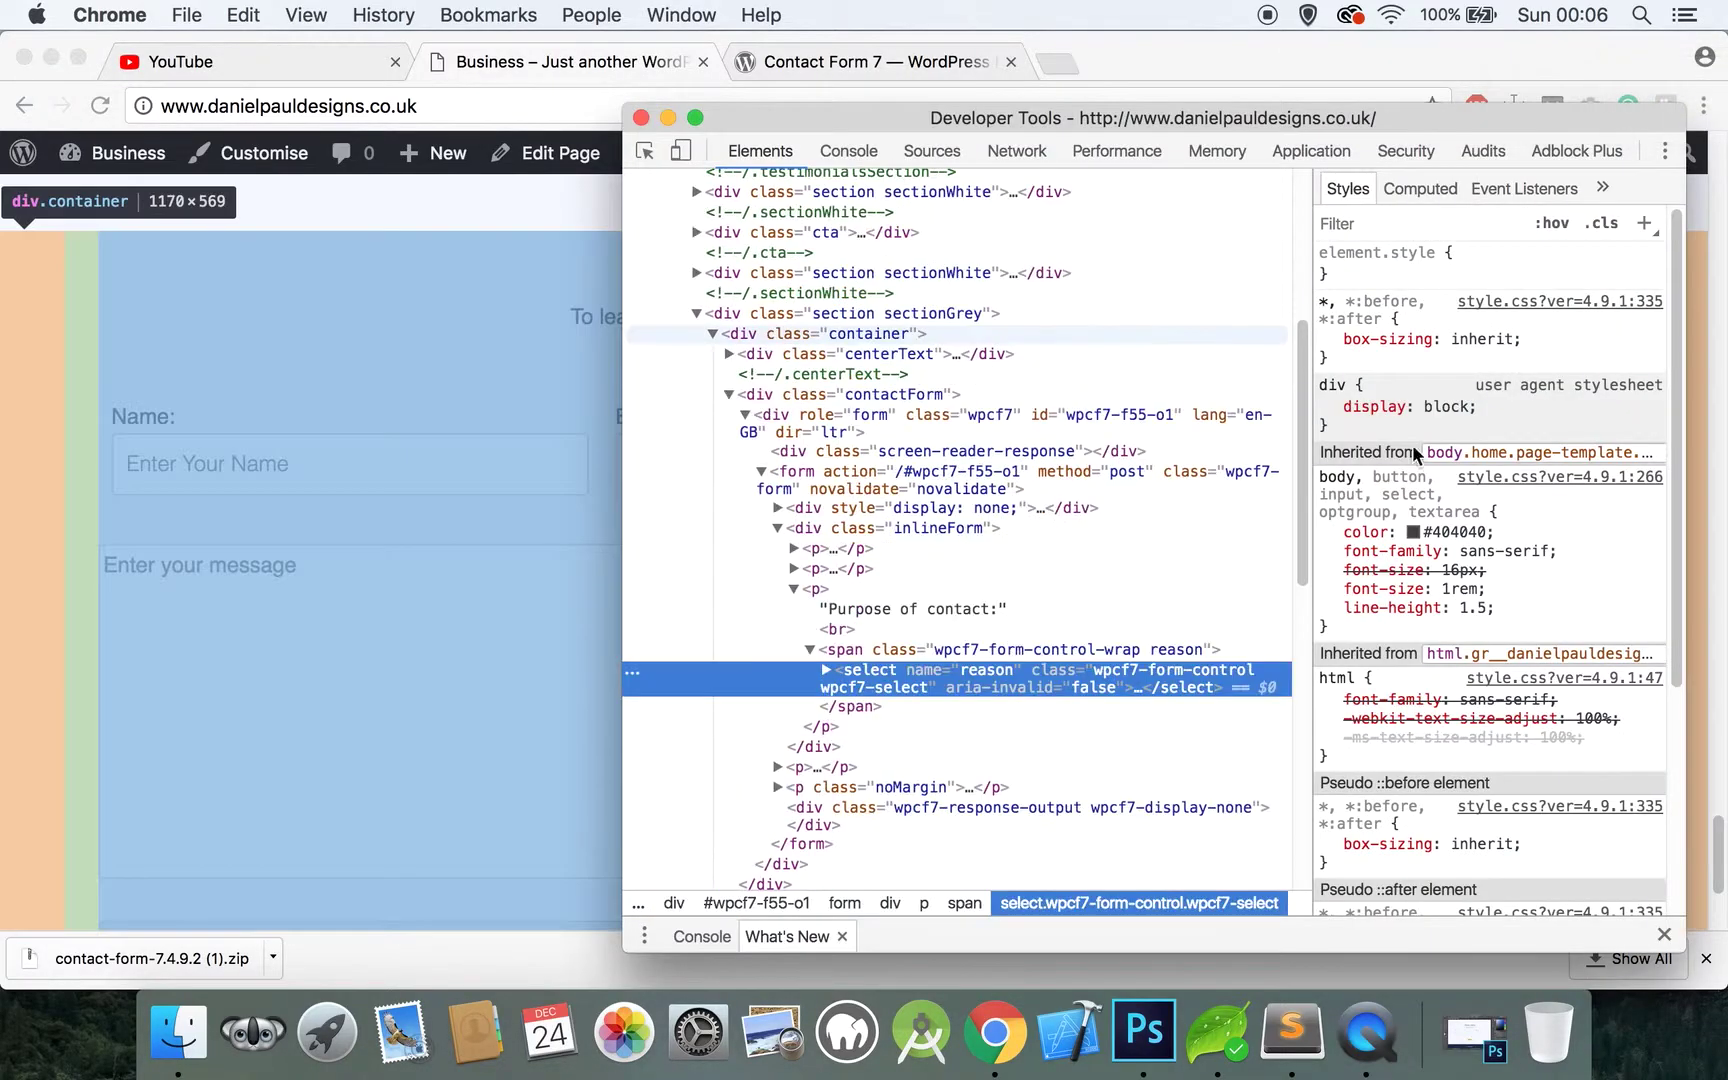
drag(1425, 120, 545, 143)
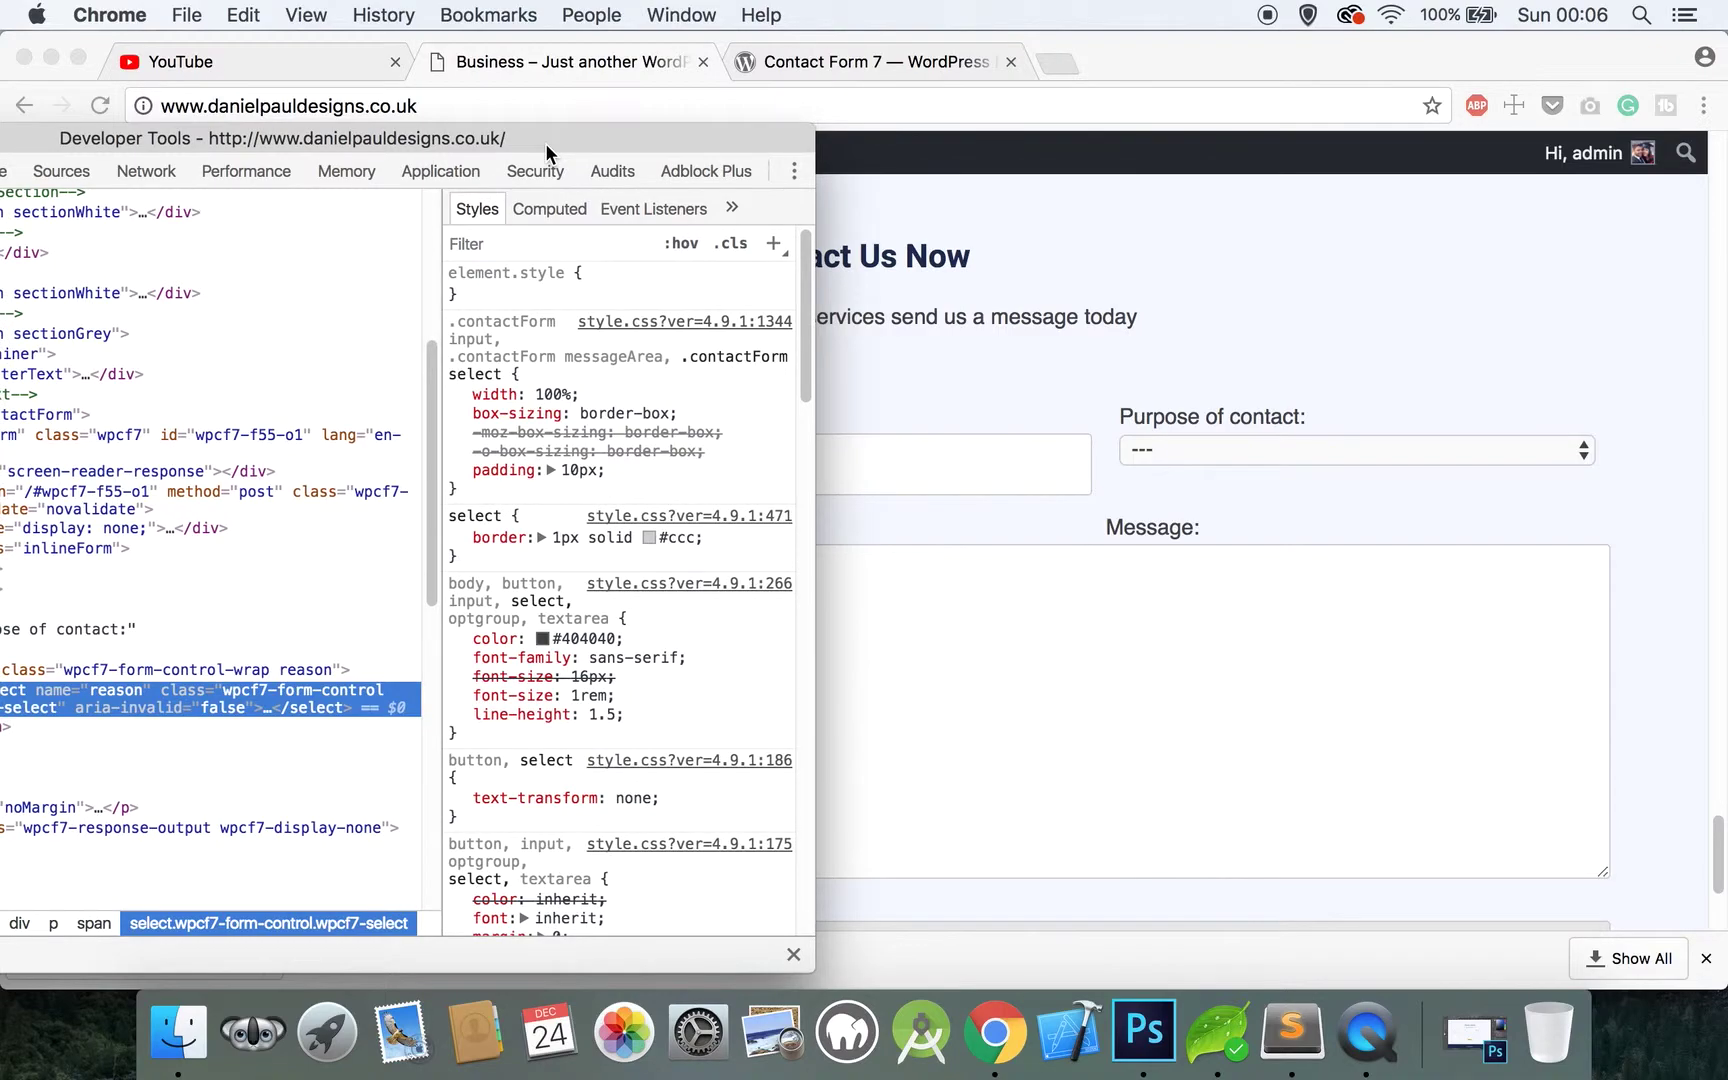
click(656, 474)
click(633, 266)
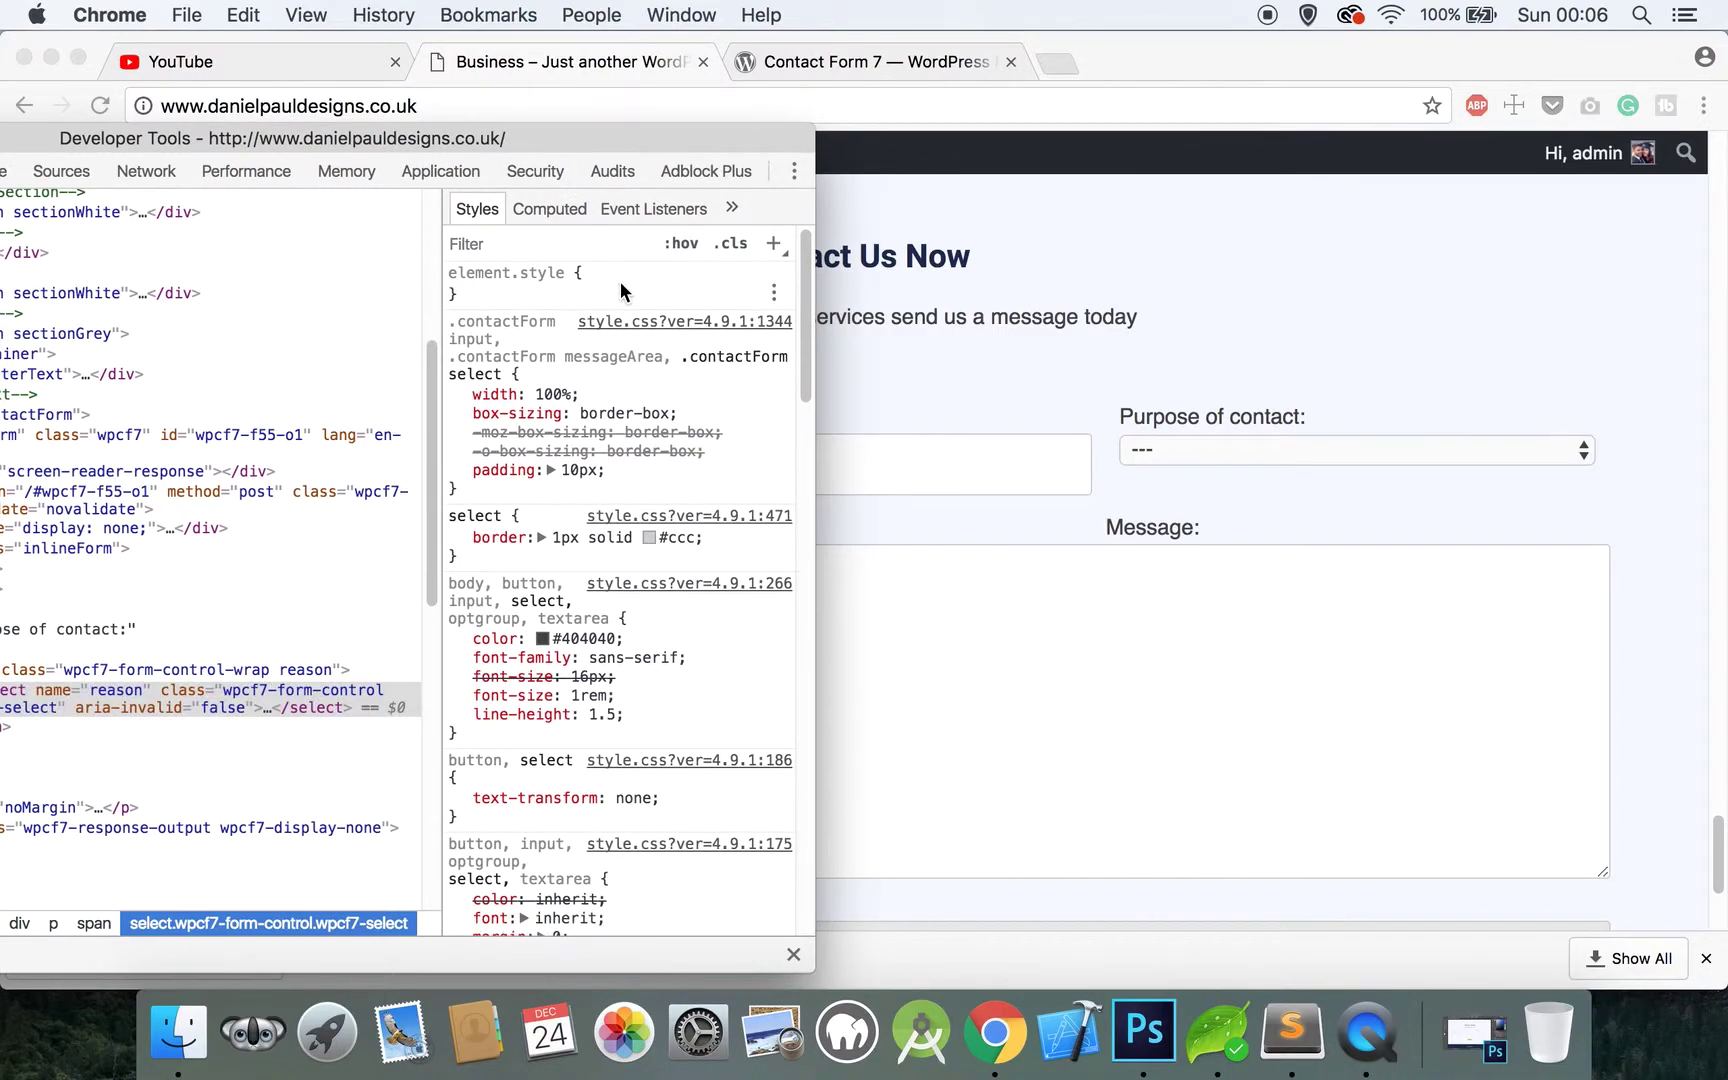
Add a height of 46px to the Purpose of contact dropdown's element.style in Developer Tools
click(590, 281)
text(height)
key(Tab)
text(40px)
key(Up)
key(Up)
key(Up)
key(Up)
key(Up)
key(Up)
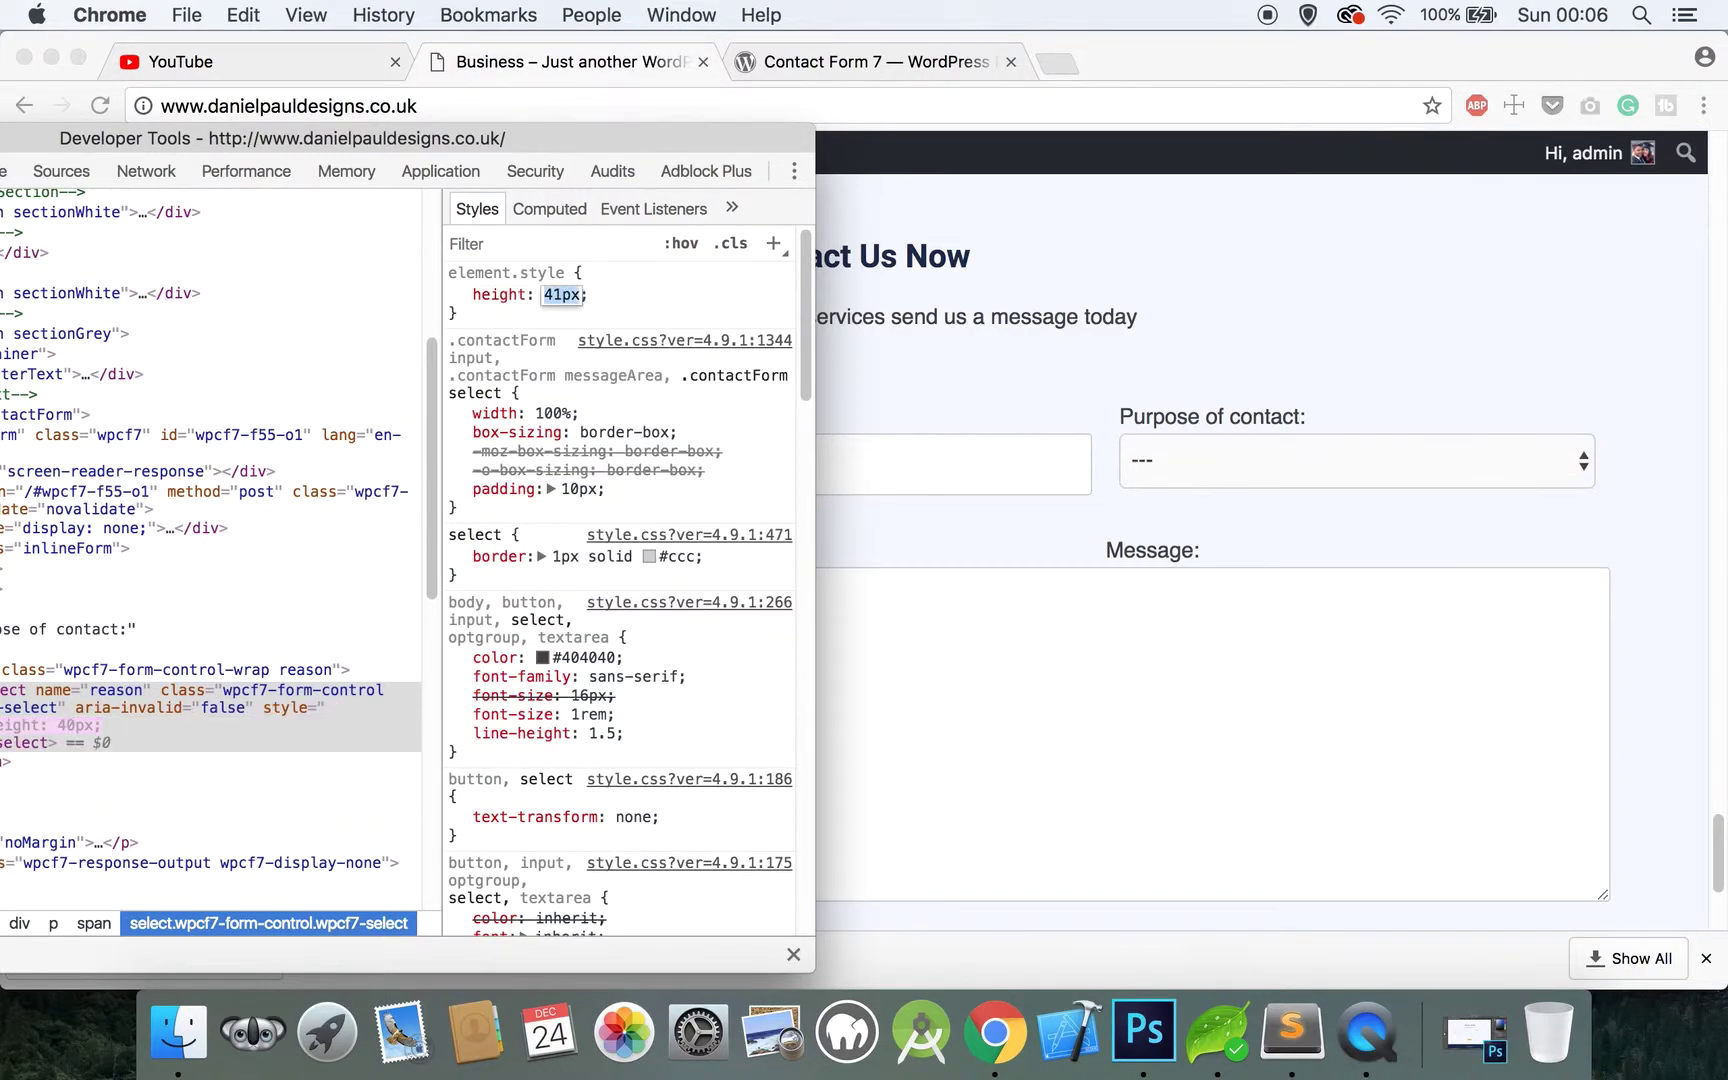
key(Up)
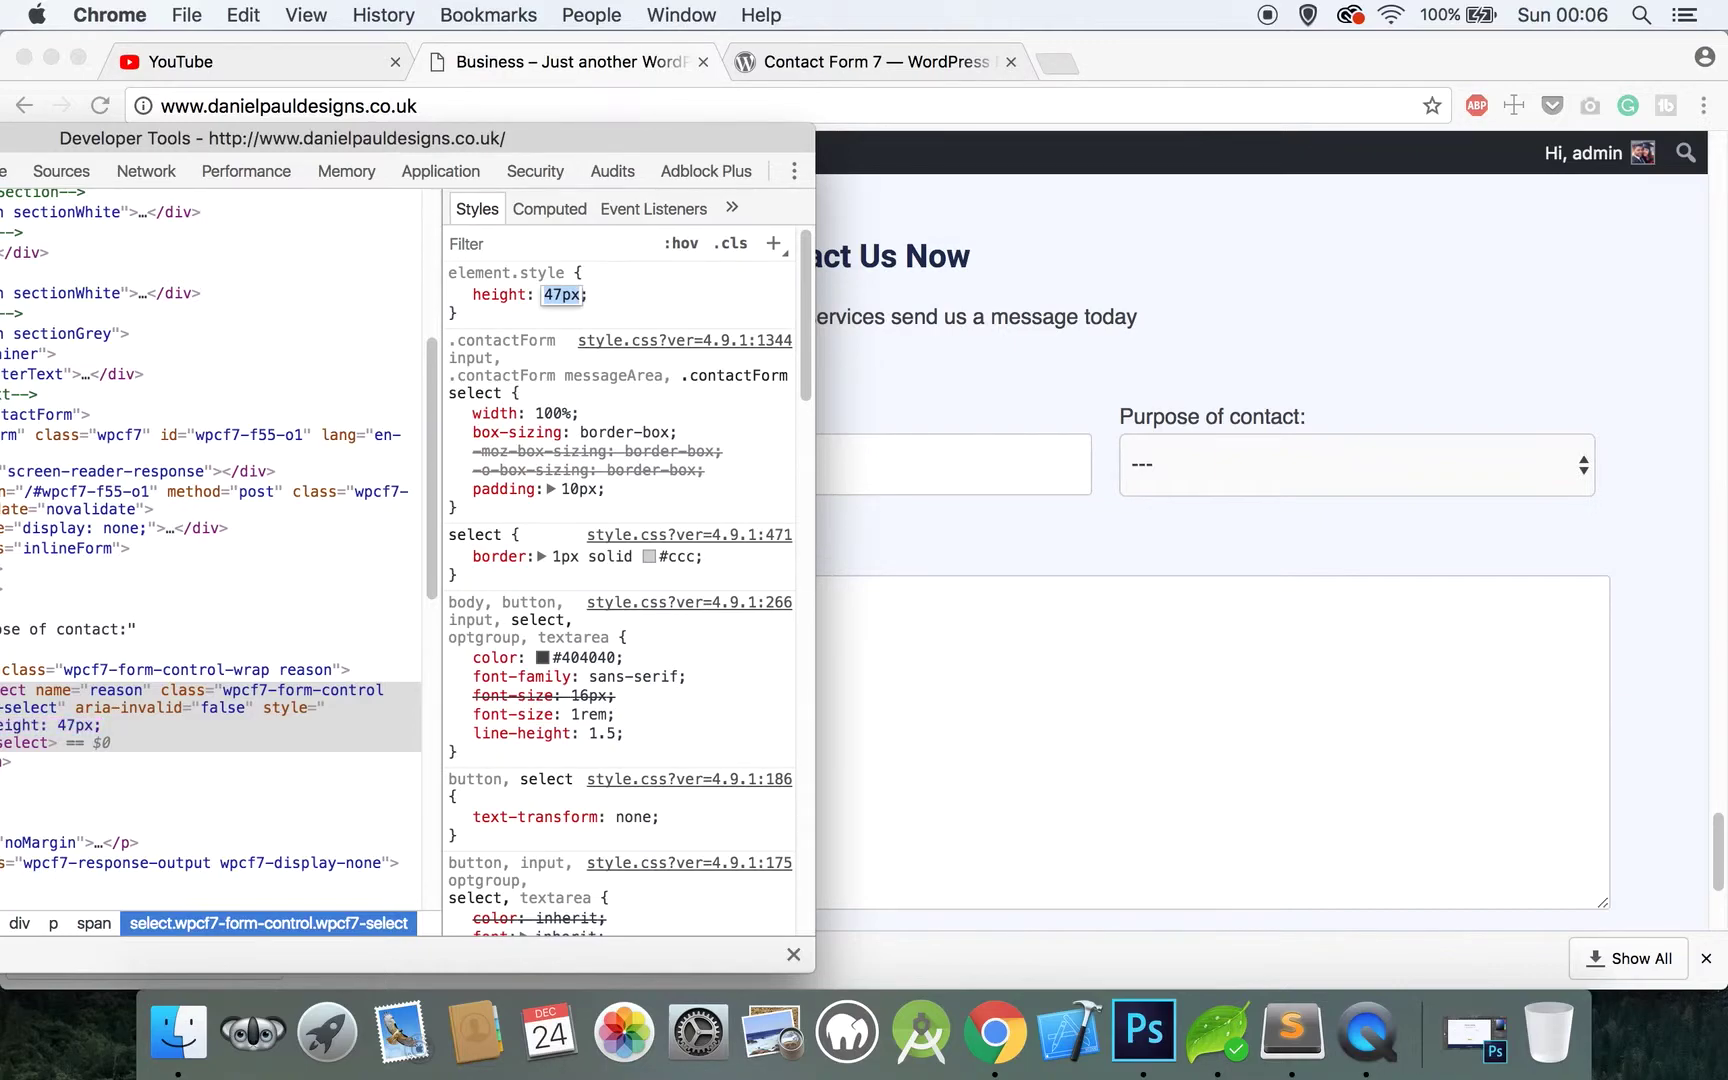
key(Down)
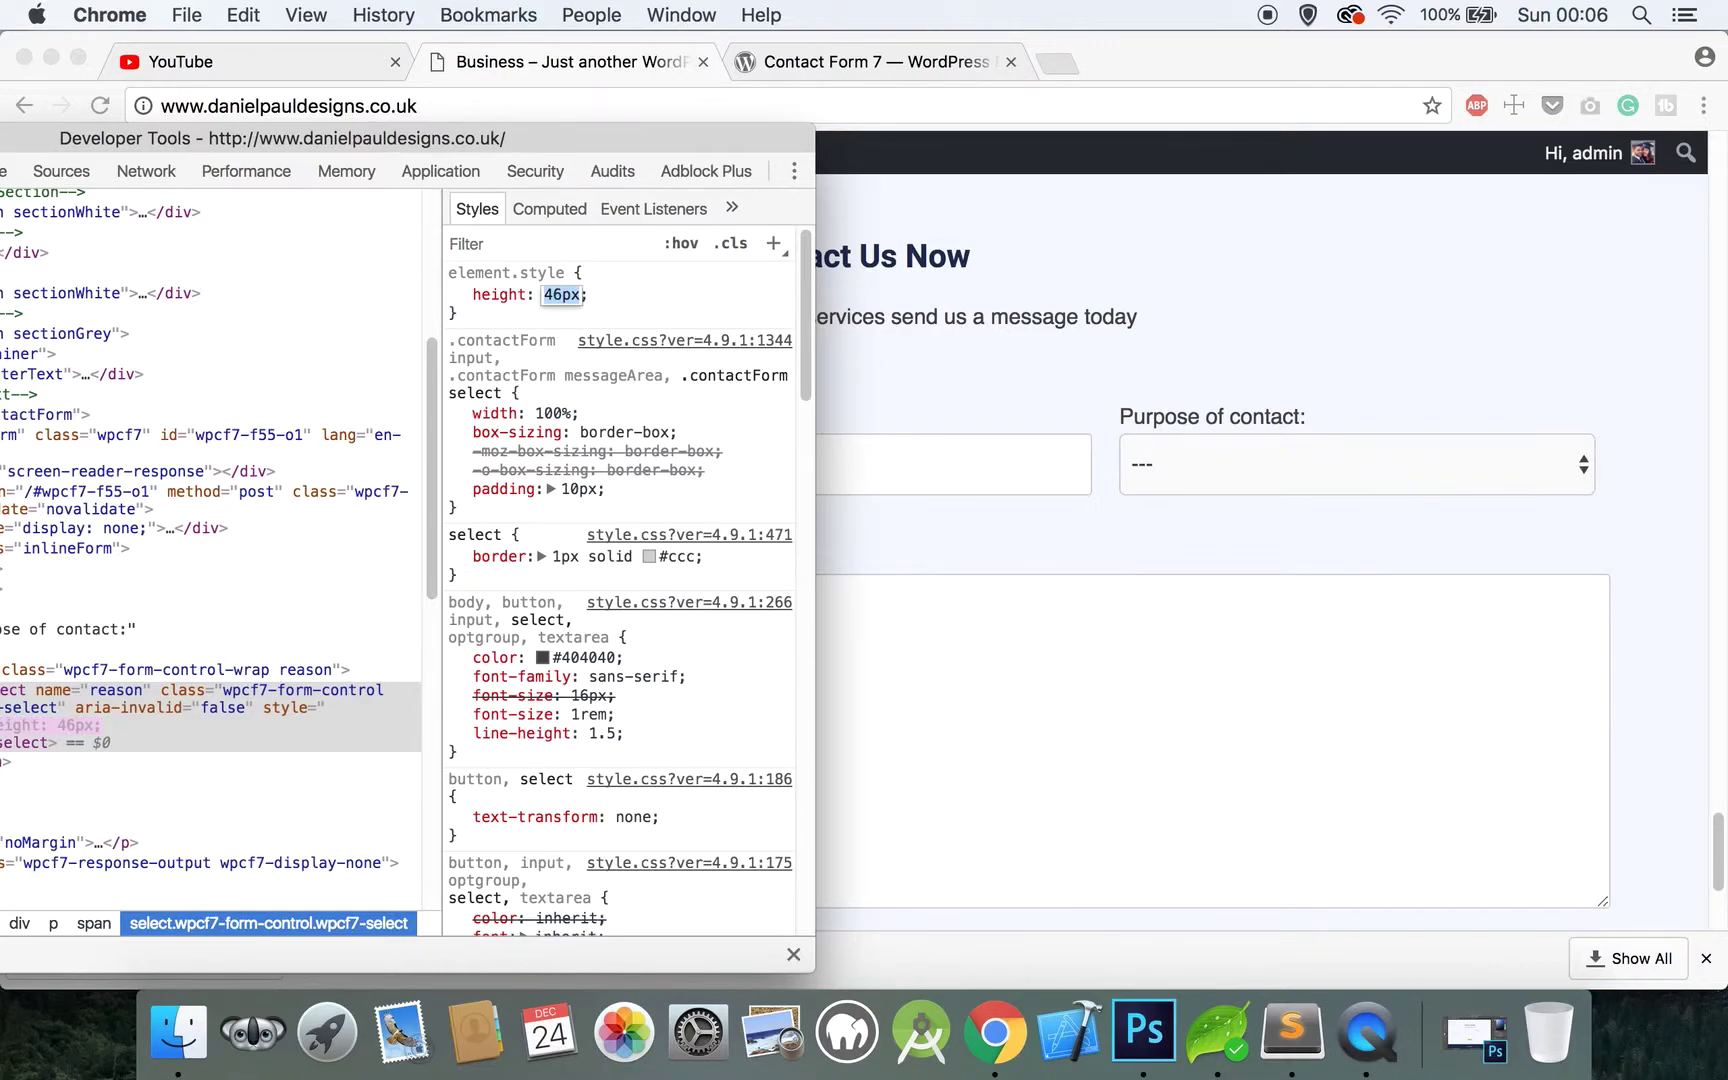
Add background: #fff to the dropdown's element.style and copy the height and background declarations
key(Return)
text(background)
key(Tab)
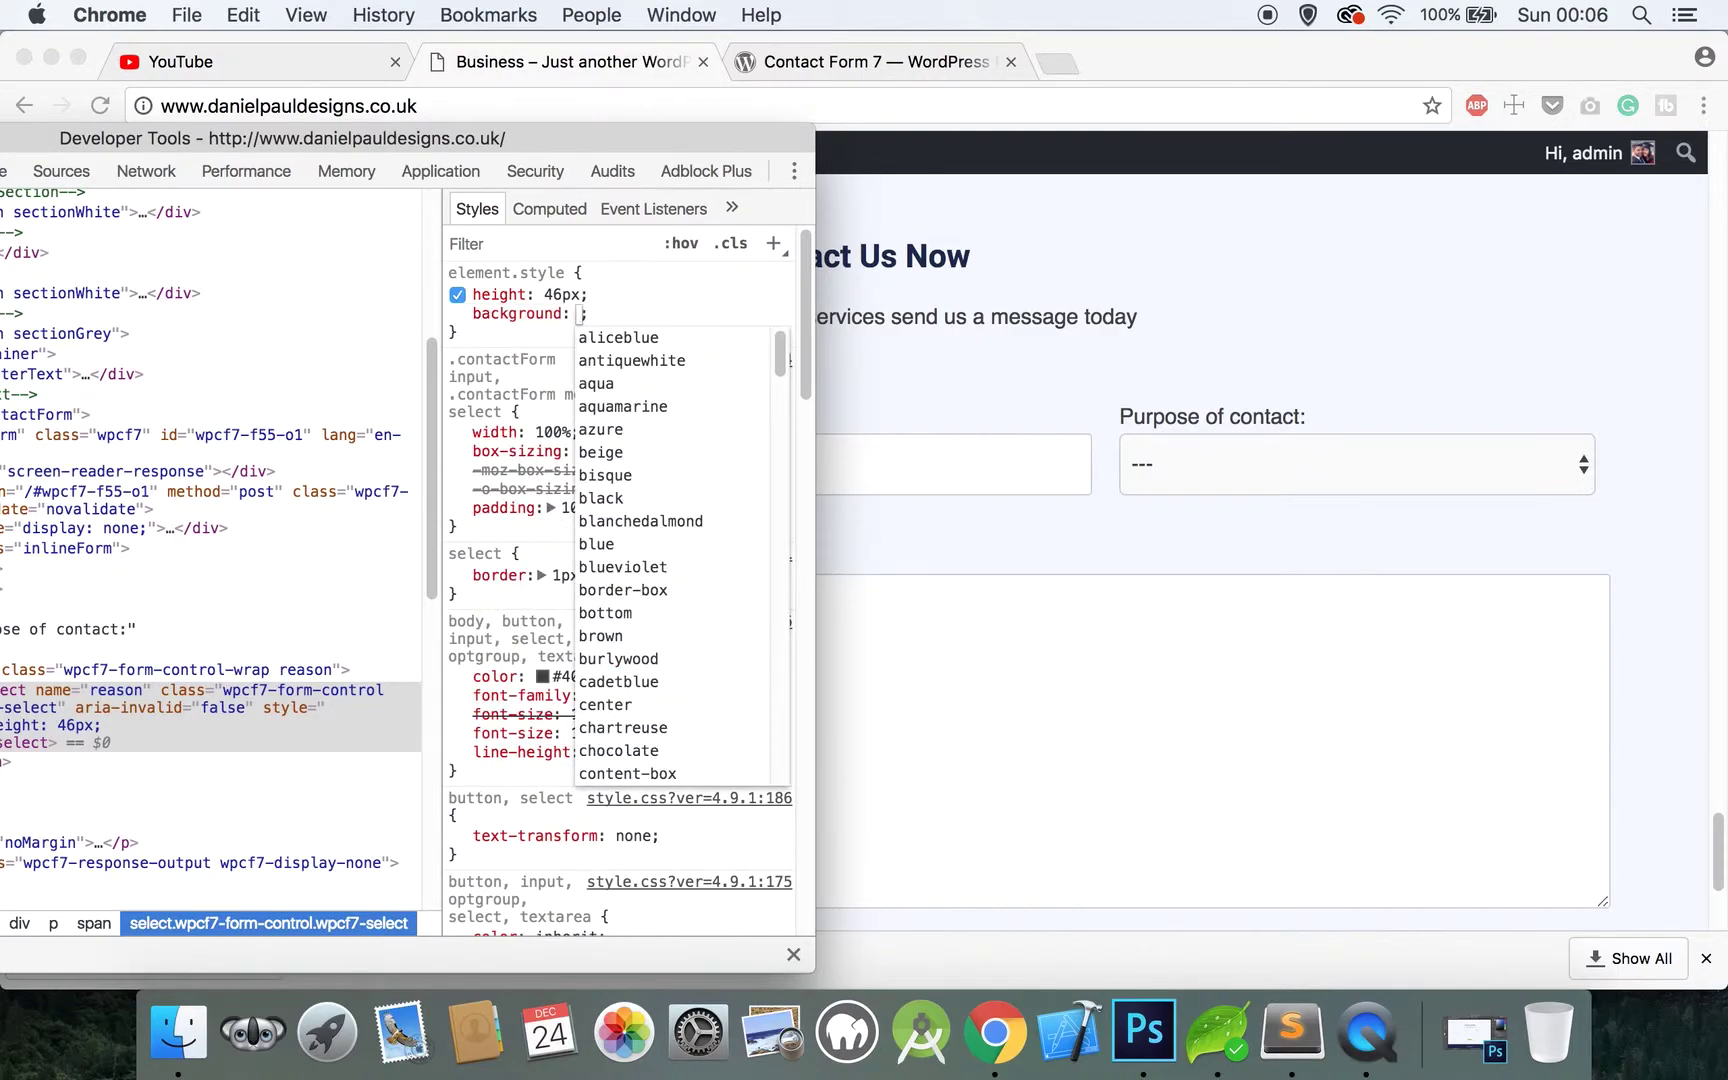
text(#fff)
click(656, 297)
drag(652, 316, 468, 292)
key(super+c)
Close Developer Tools and check the Purpose of contact dropdown's option list on the page
double_click(348, 138)
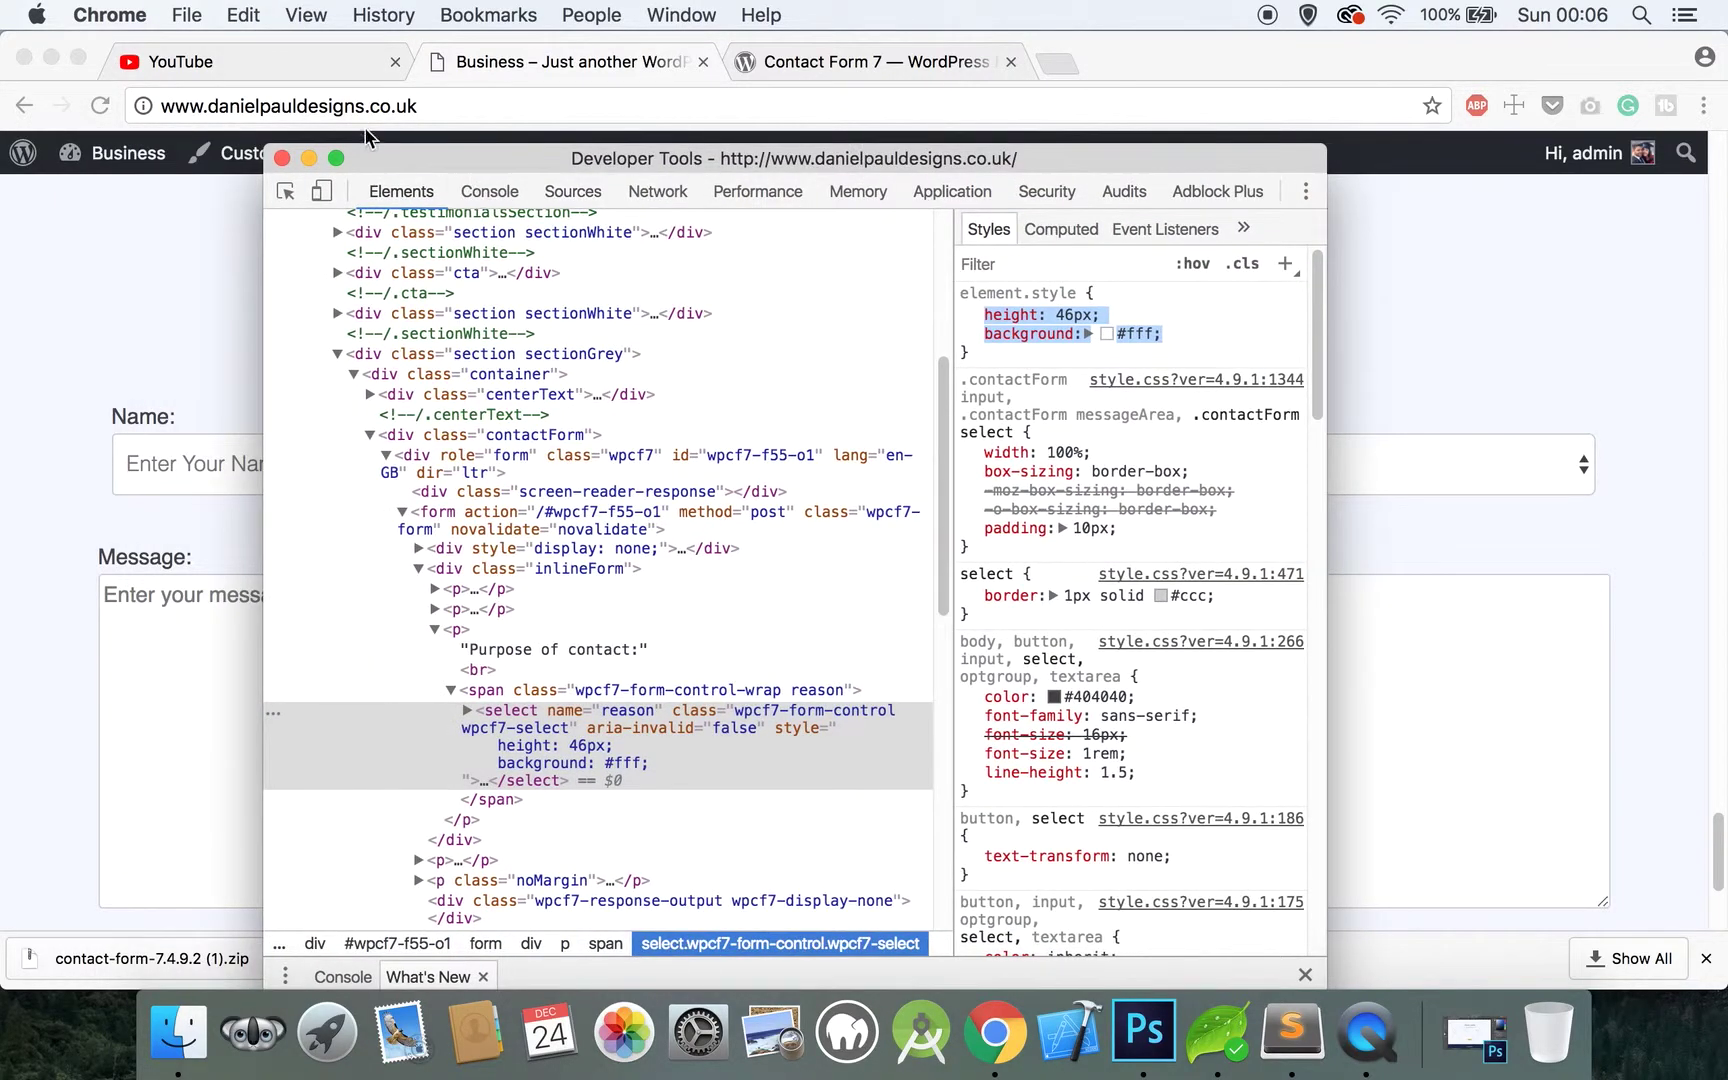
click(283, 157)
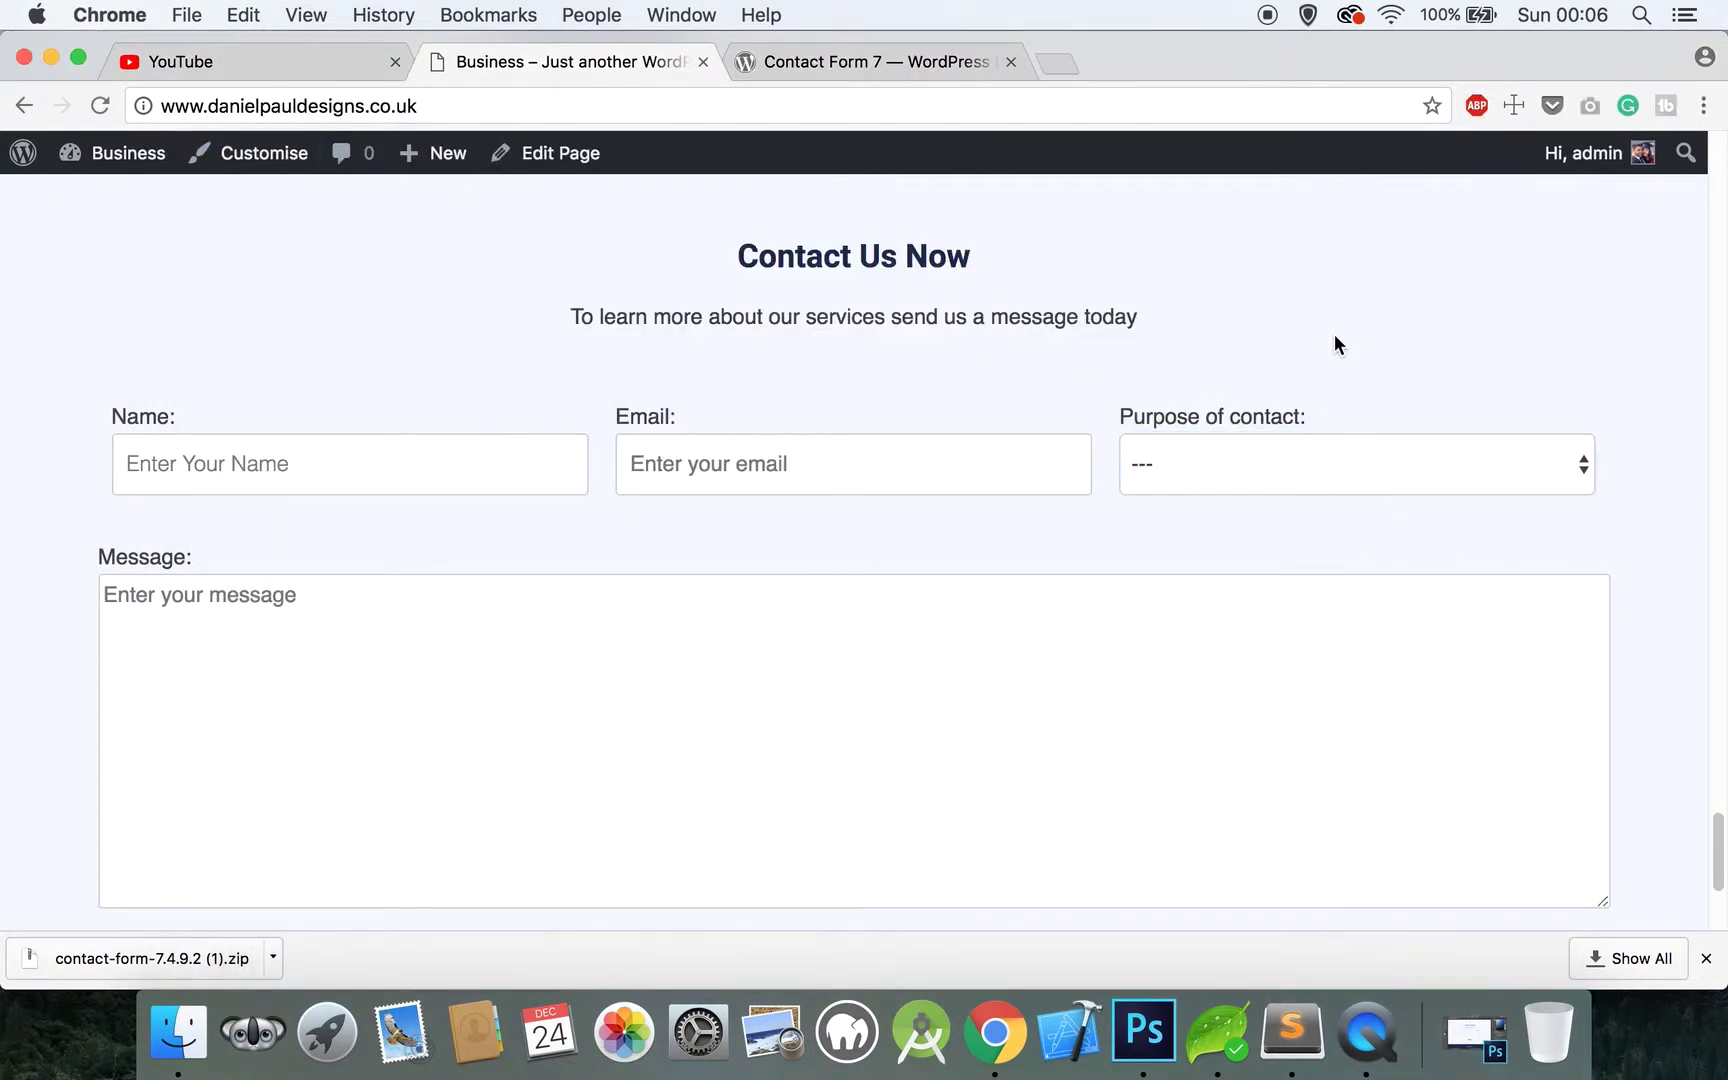
click(1242, 486)
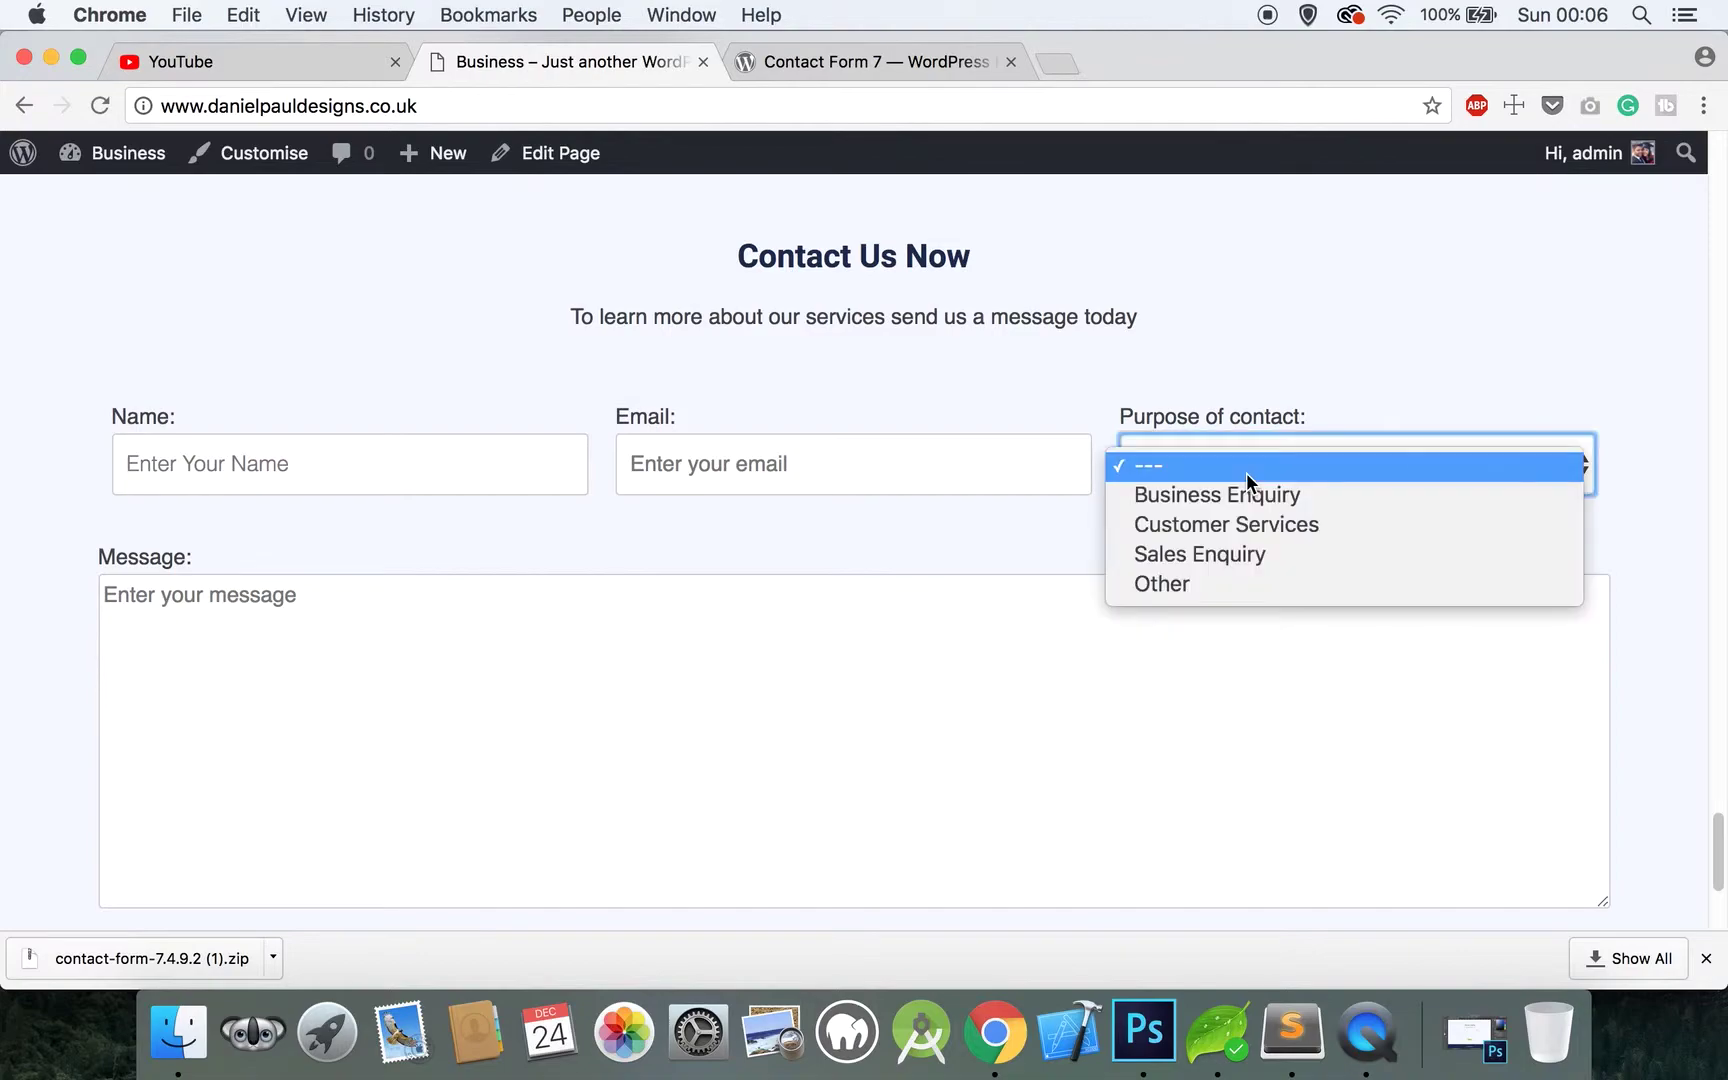
click(1264, 384)
Switch to Coda and add a .contactForm select rule below .inlineForm p, containing the copied height: 46px and background: #fff with tidy indentation
click(1217, 1030)
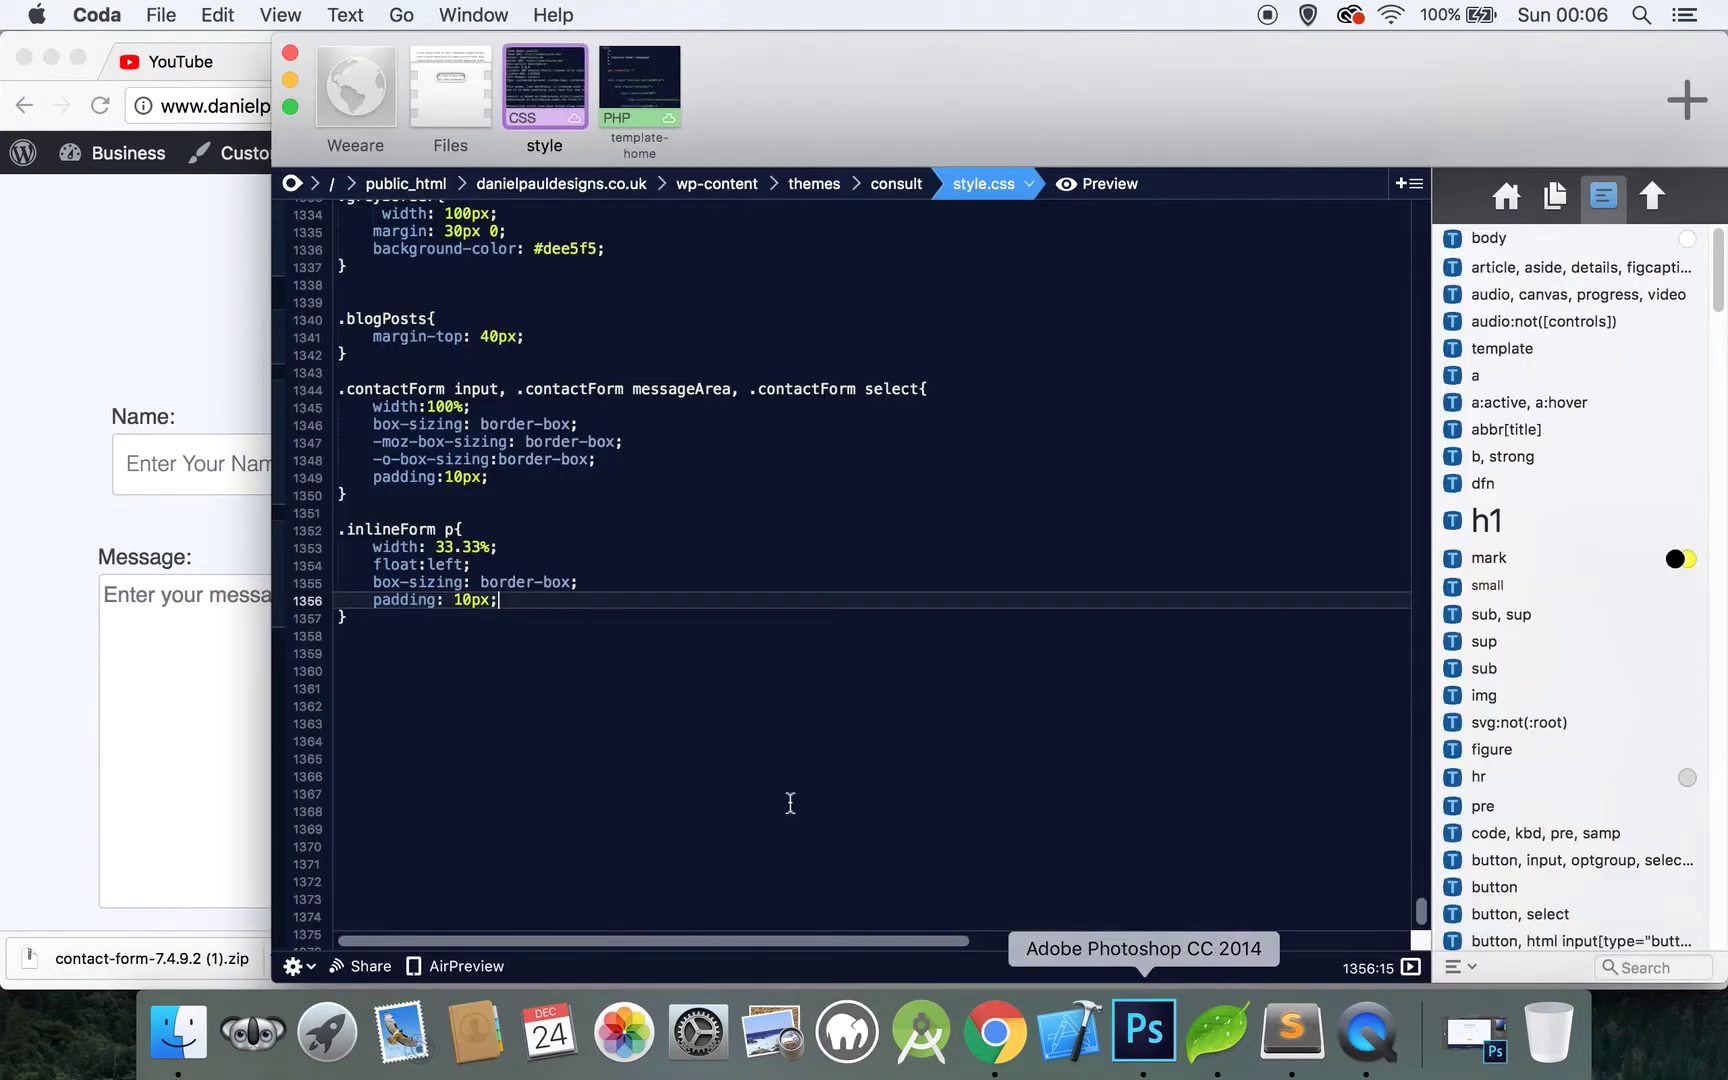
click(409, 619)
key(Return)
key(Return)
text(.contactForm)
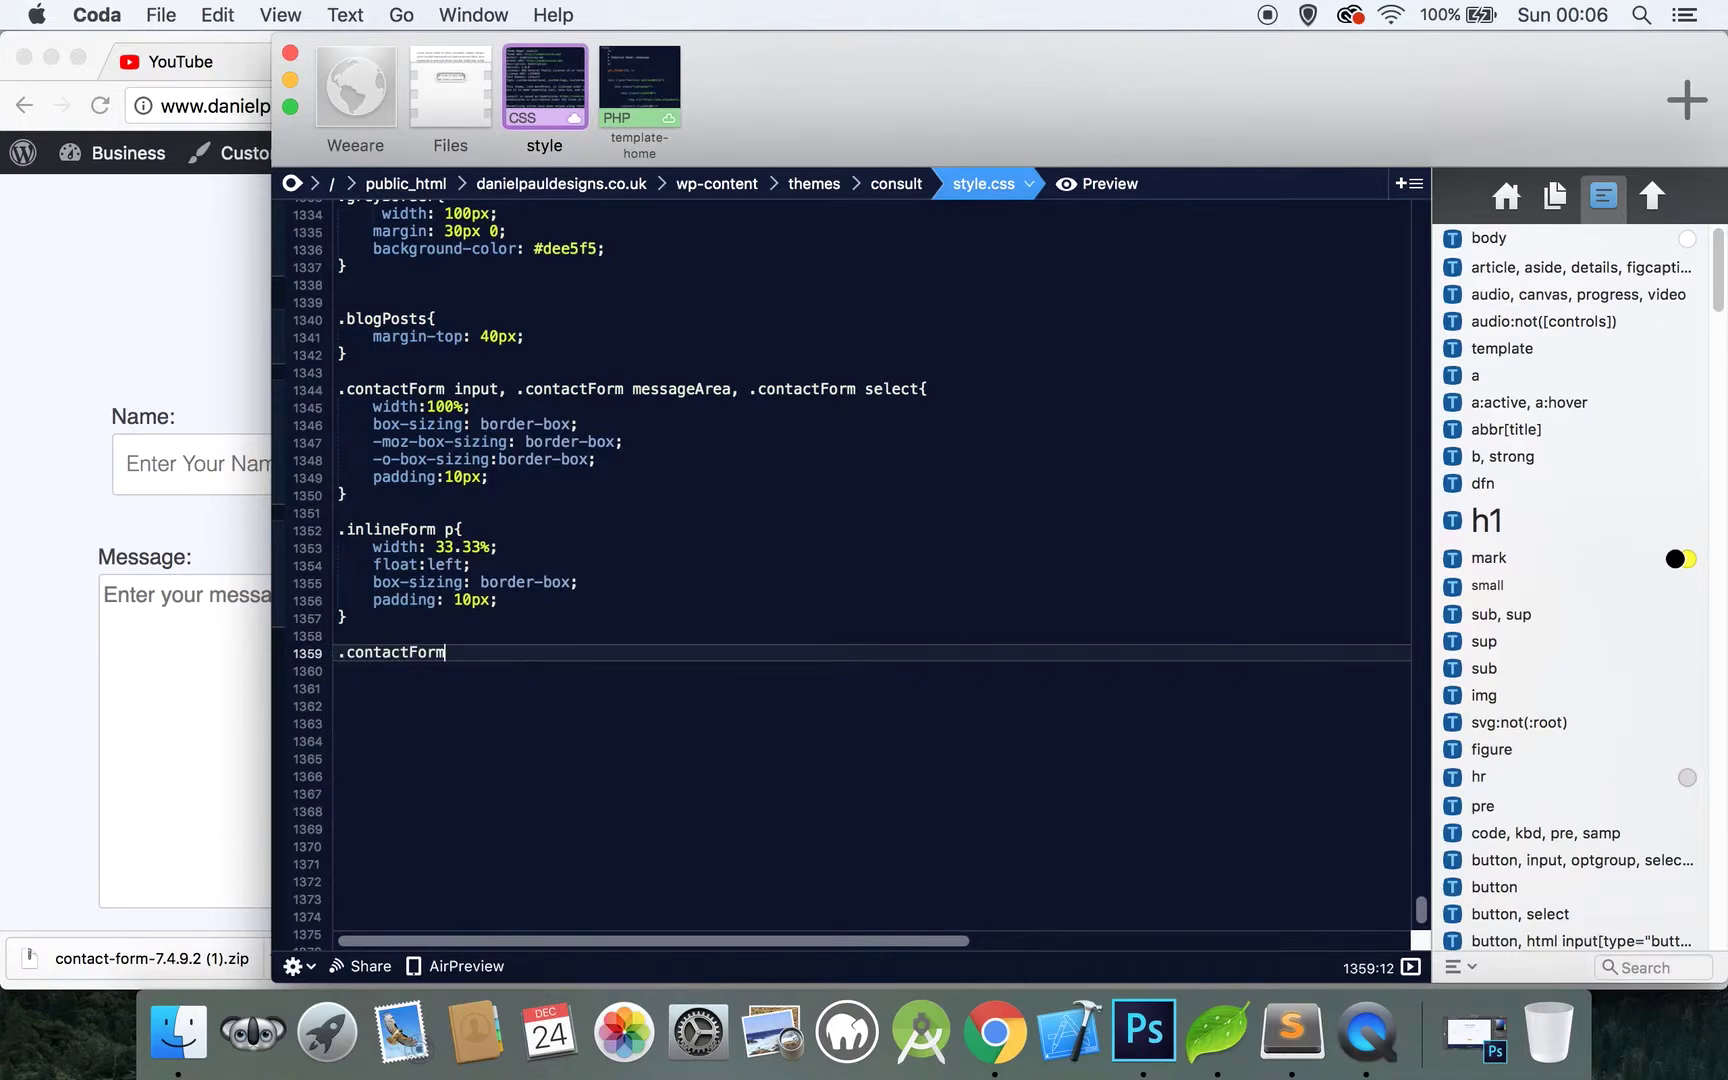
text( select{)
key(Return)
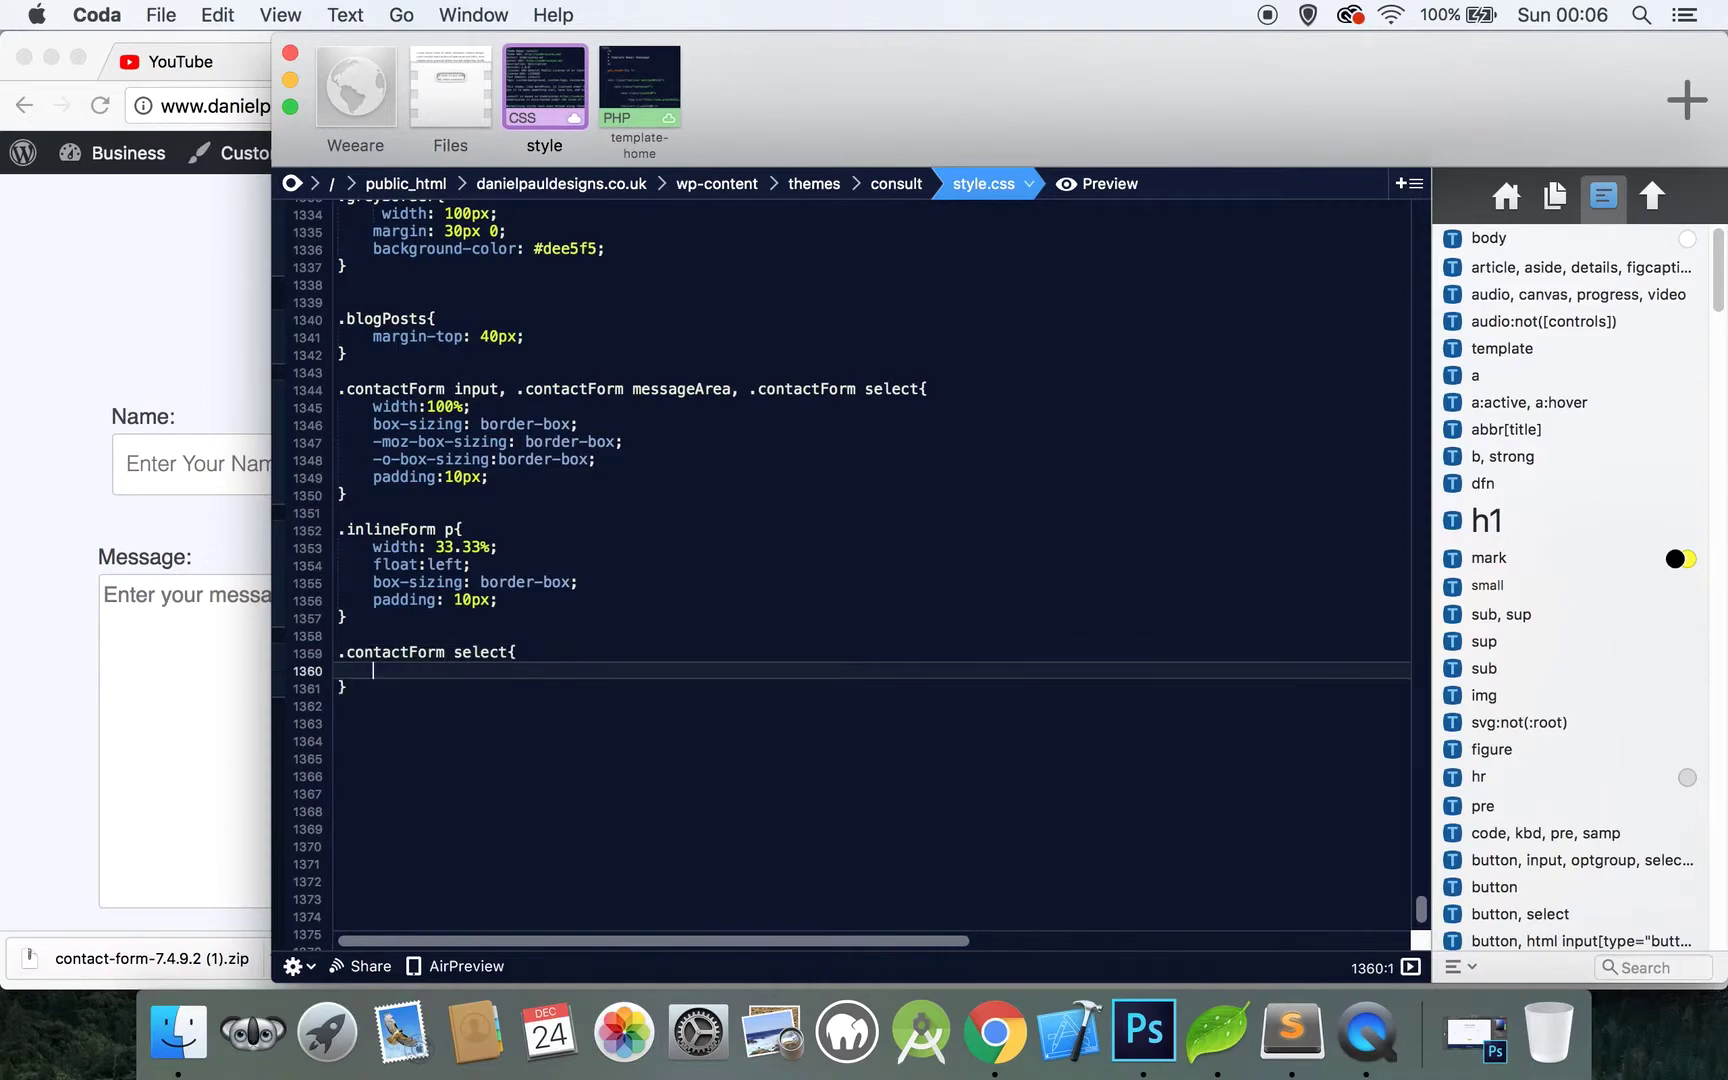
key(super+v)
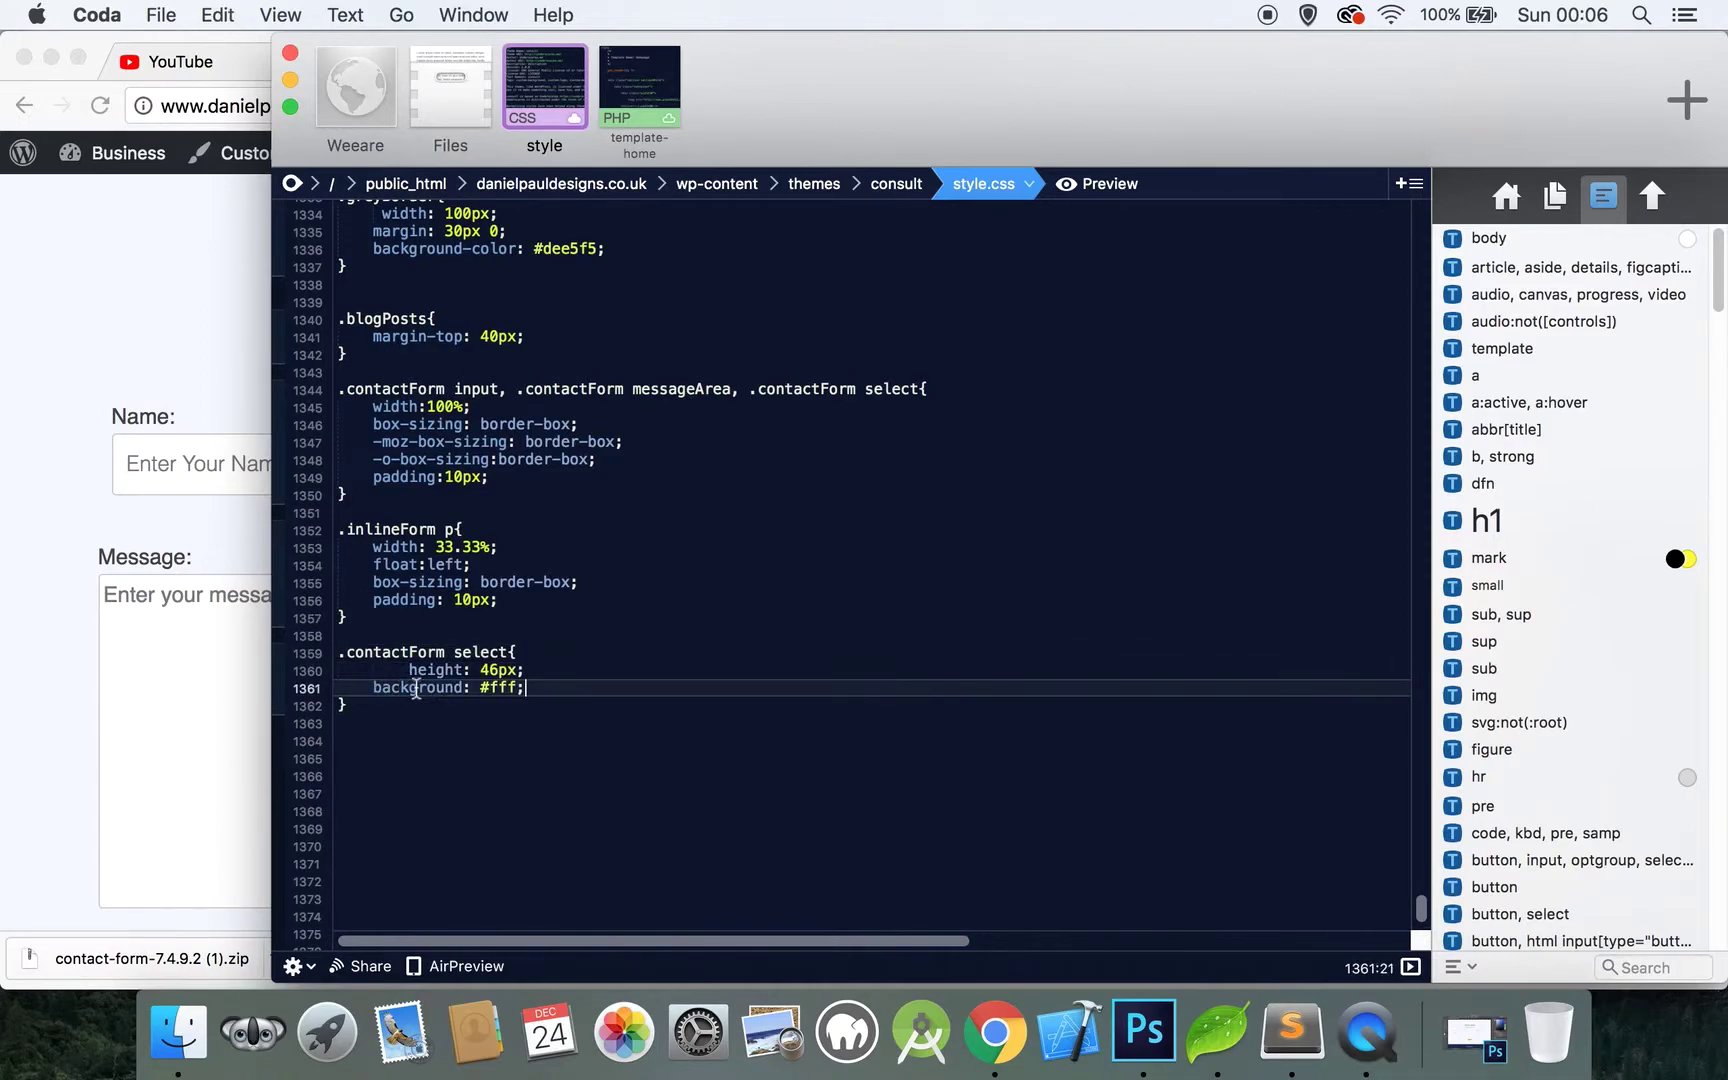
drag(409, 671, 379, 671)
key(BackSpace)
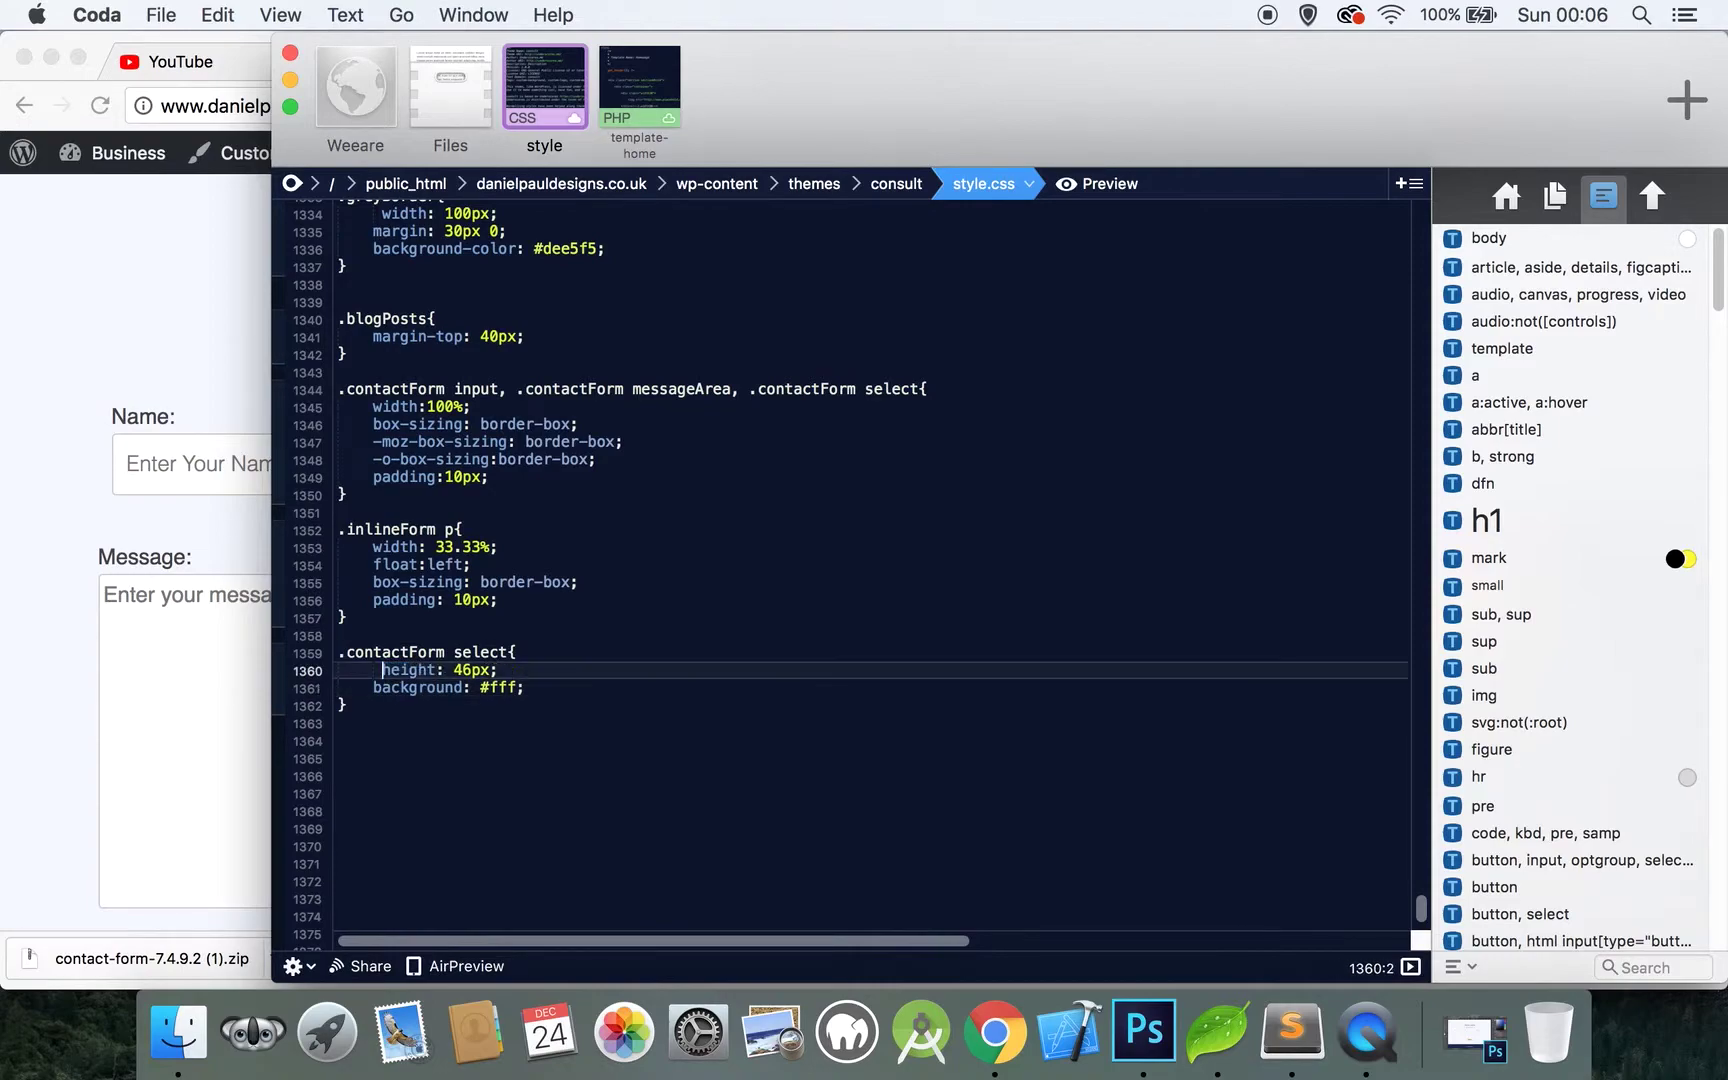
key(BackSpace)
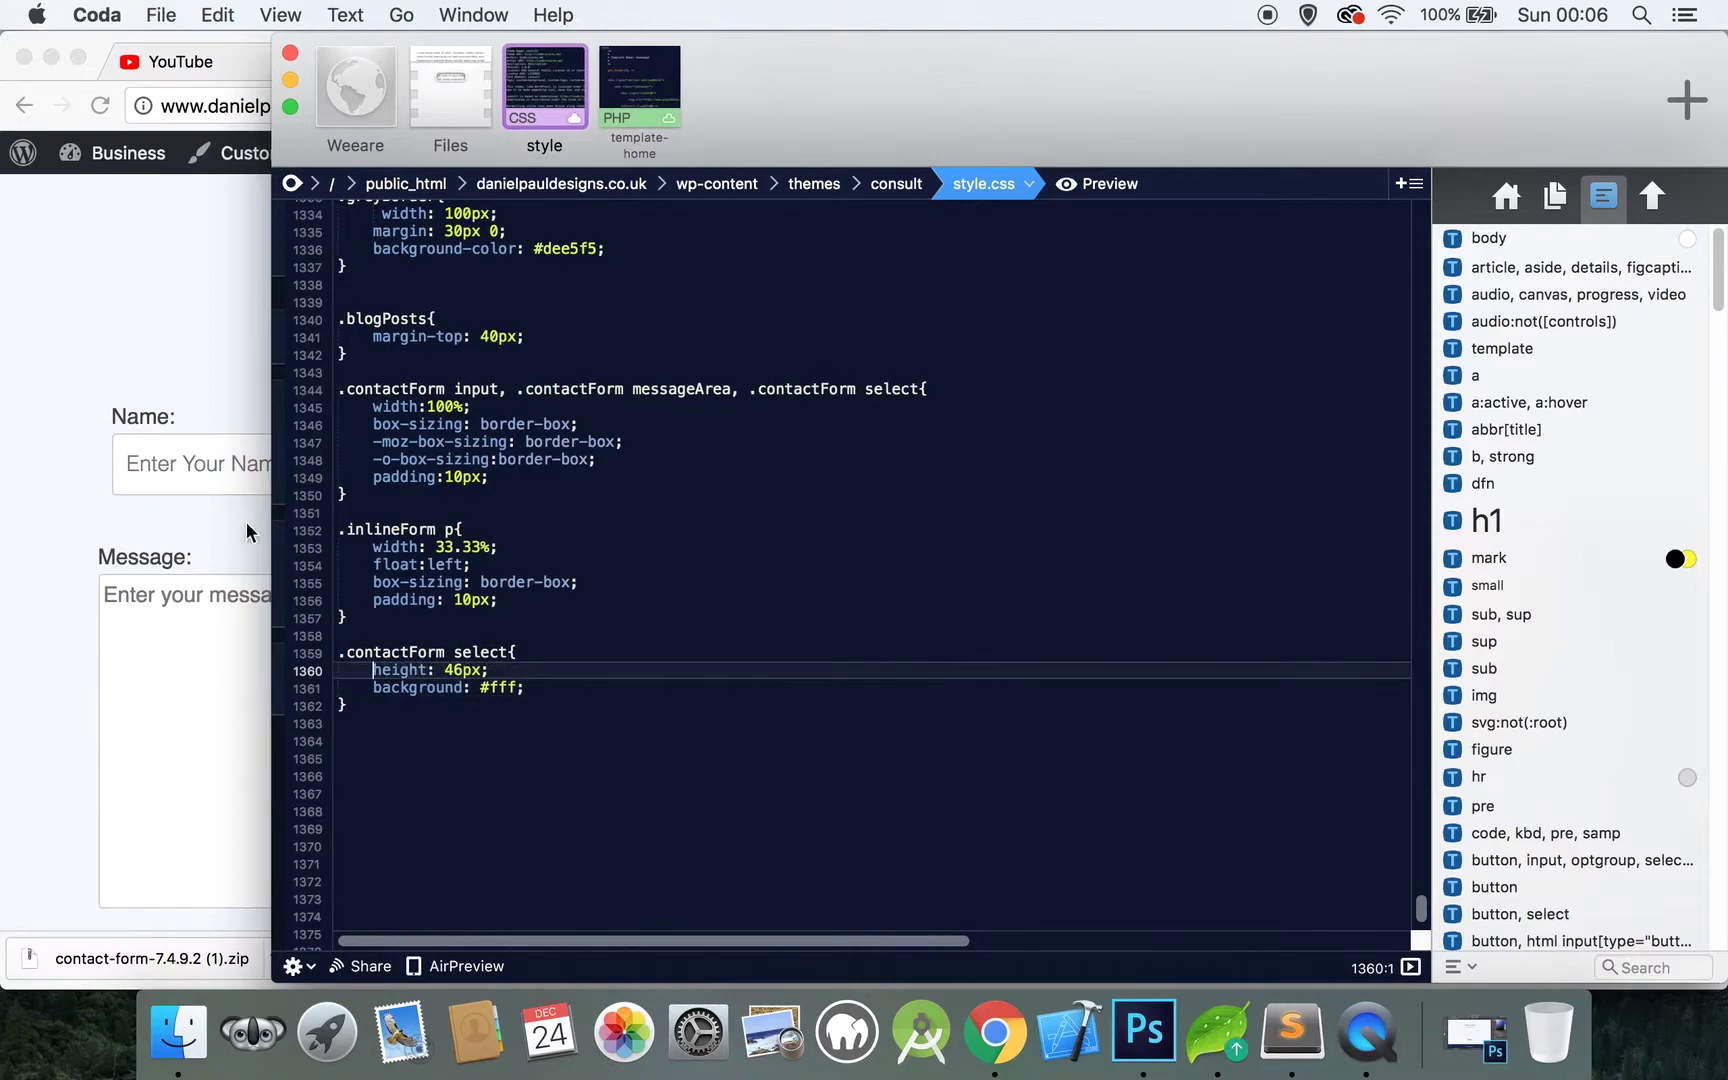
Save style.css, reload the site in Chrome, and check how the inline fields align with the message box
key(cmd+s)
click(178, 508)
key(cmd+r)
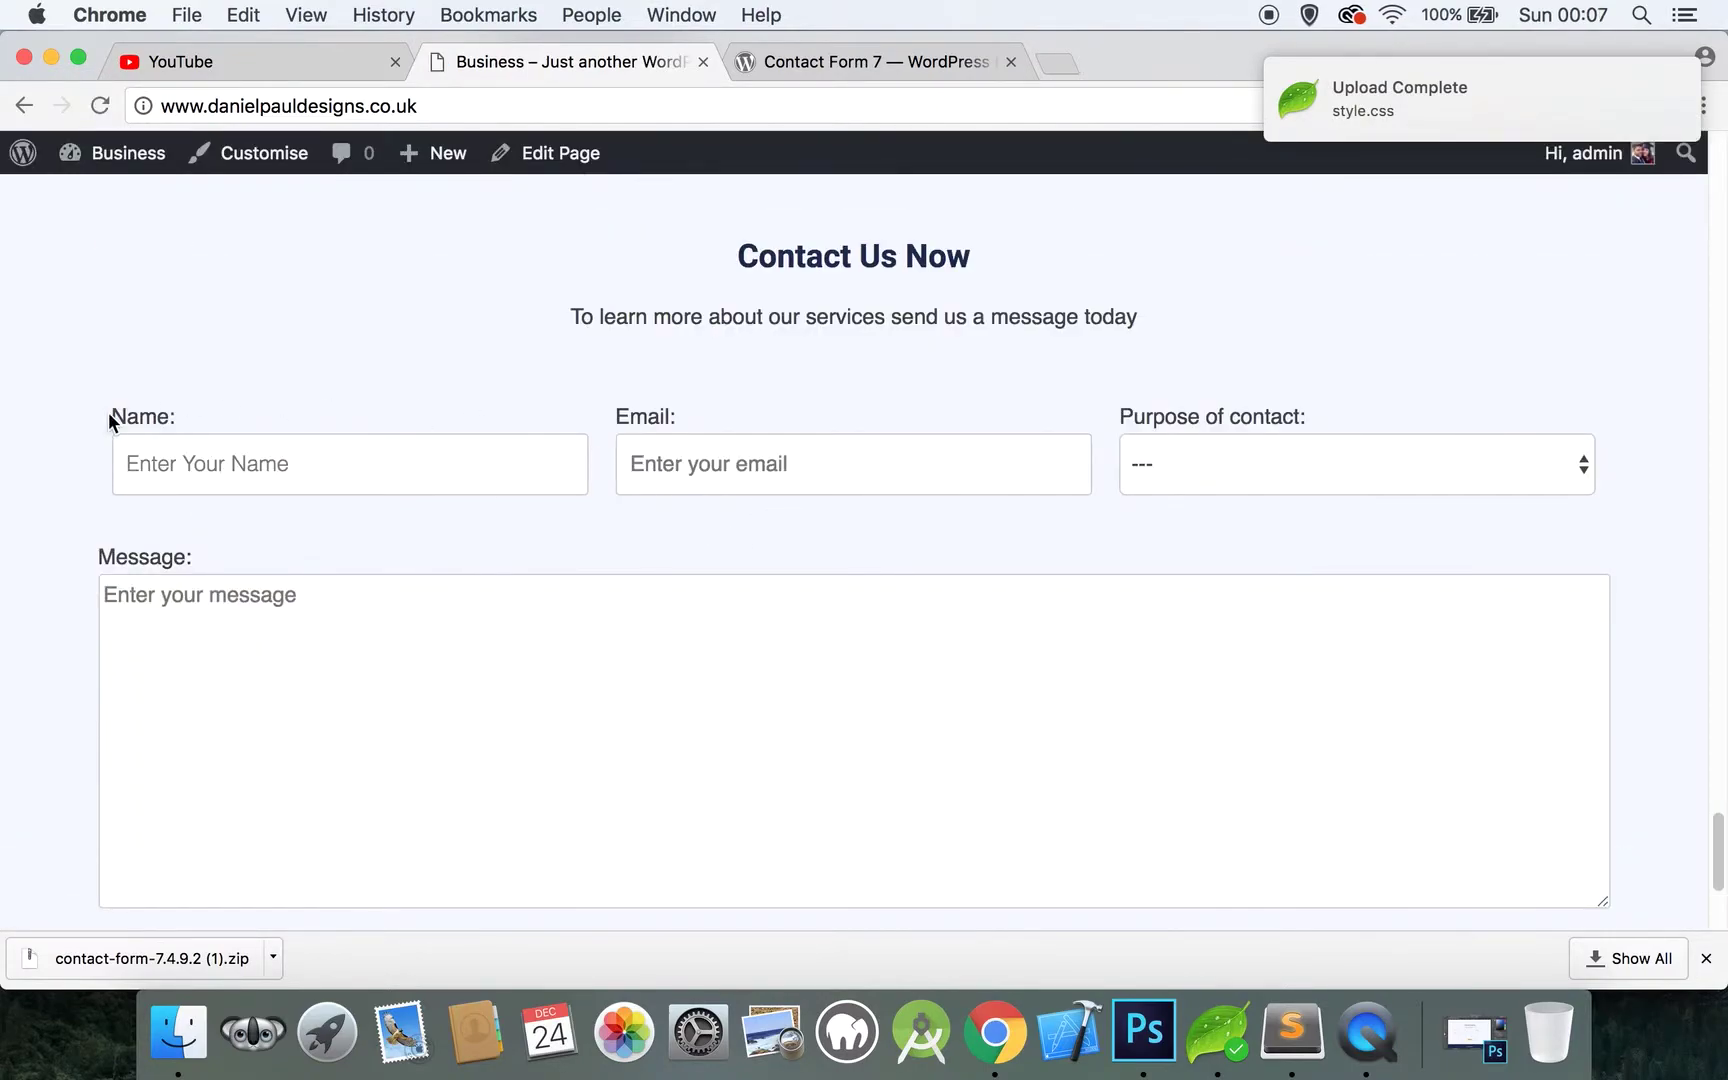
click(182, 446)
click(742, 449)
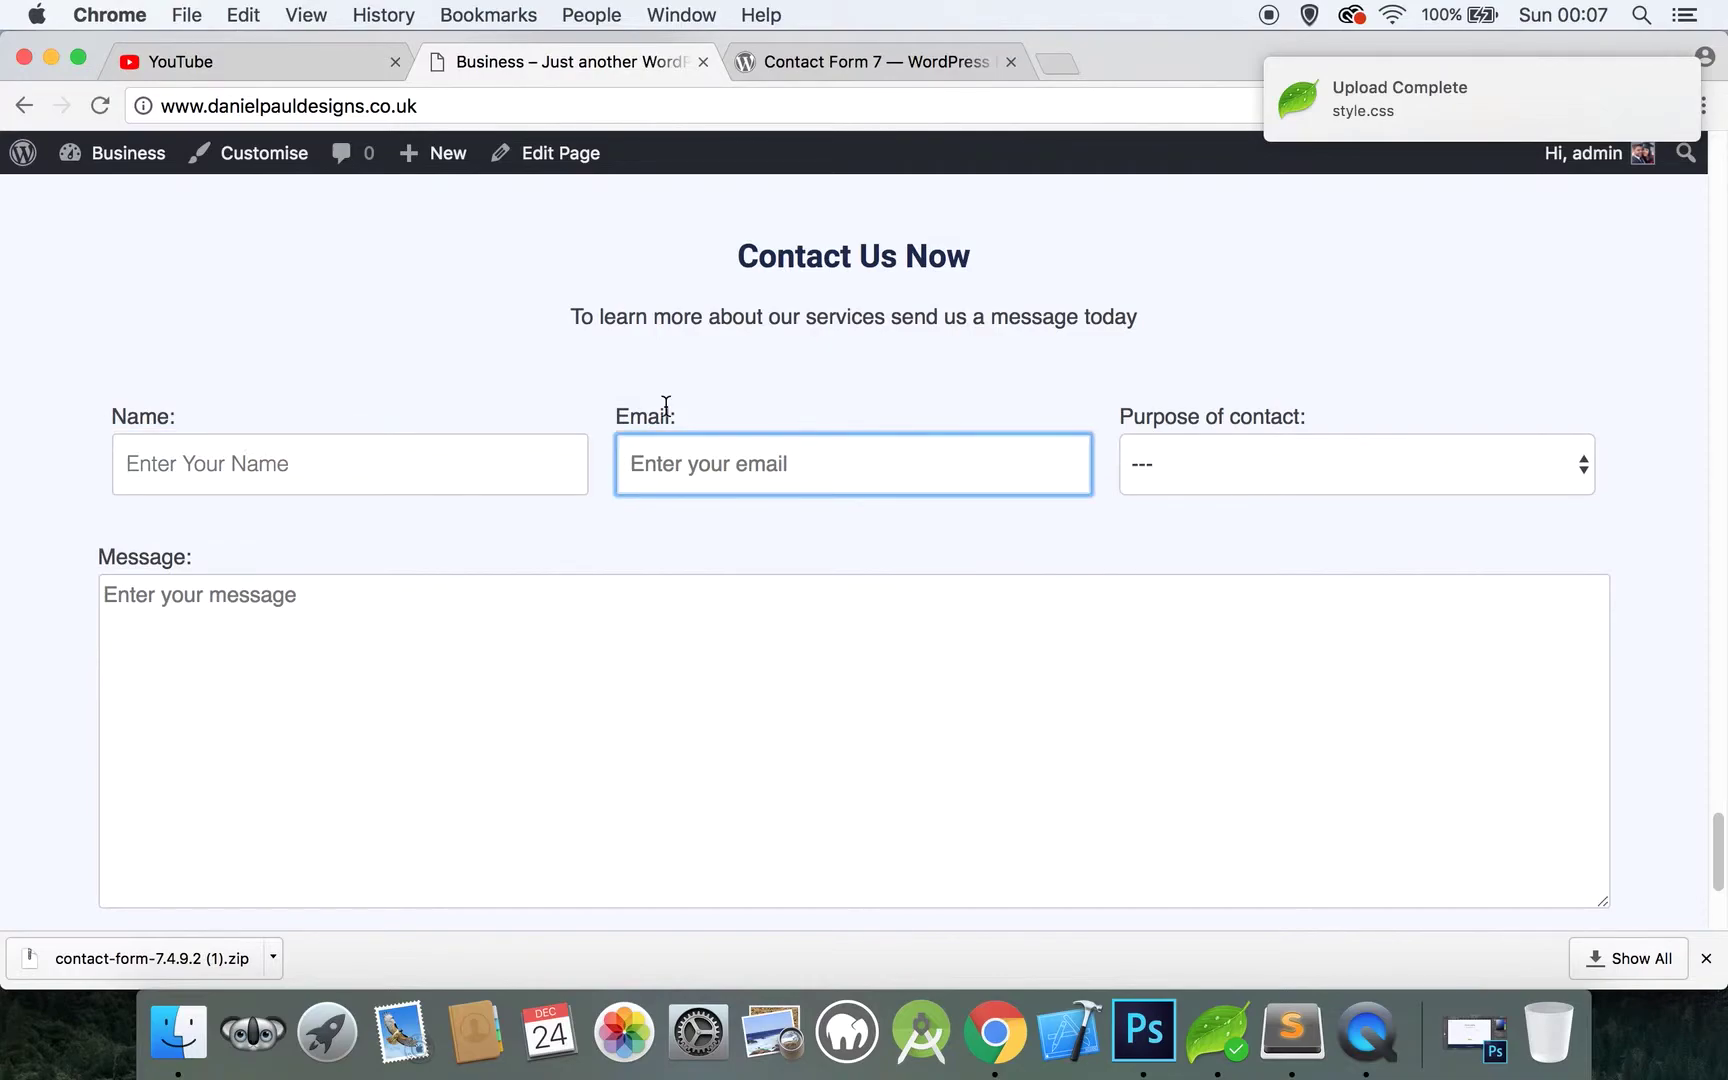
drag(108, 458, 89, 459)
click(108, 461)
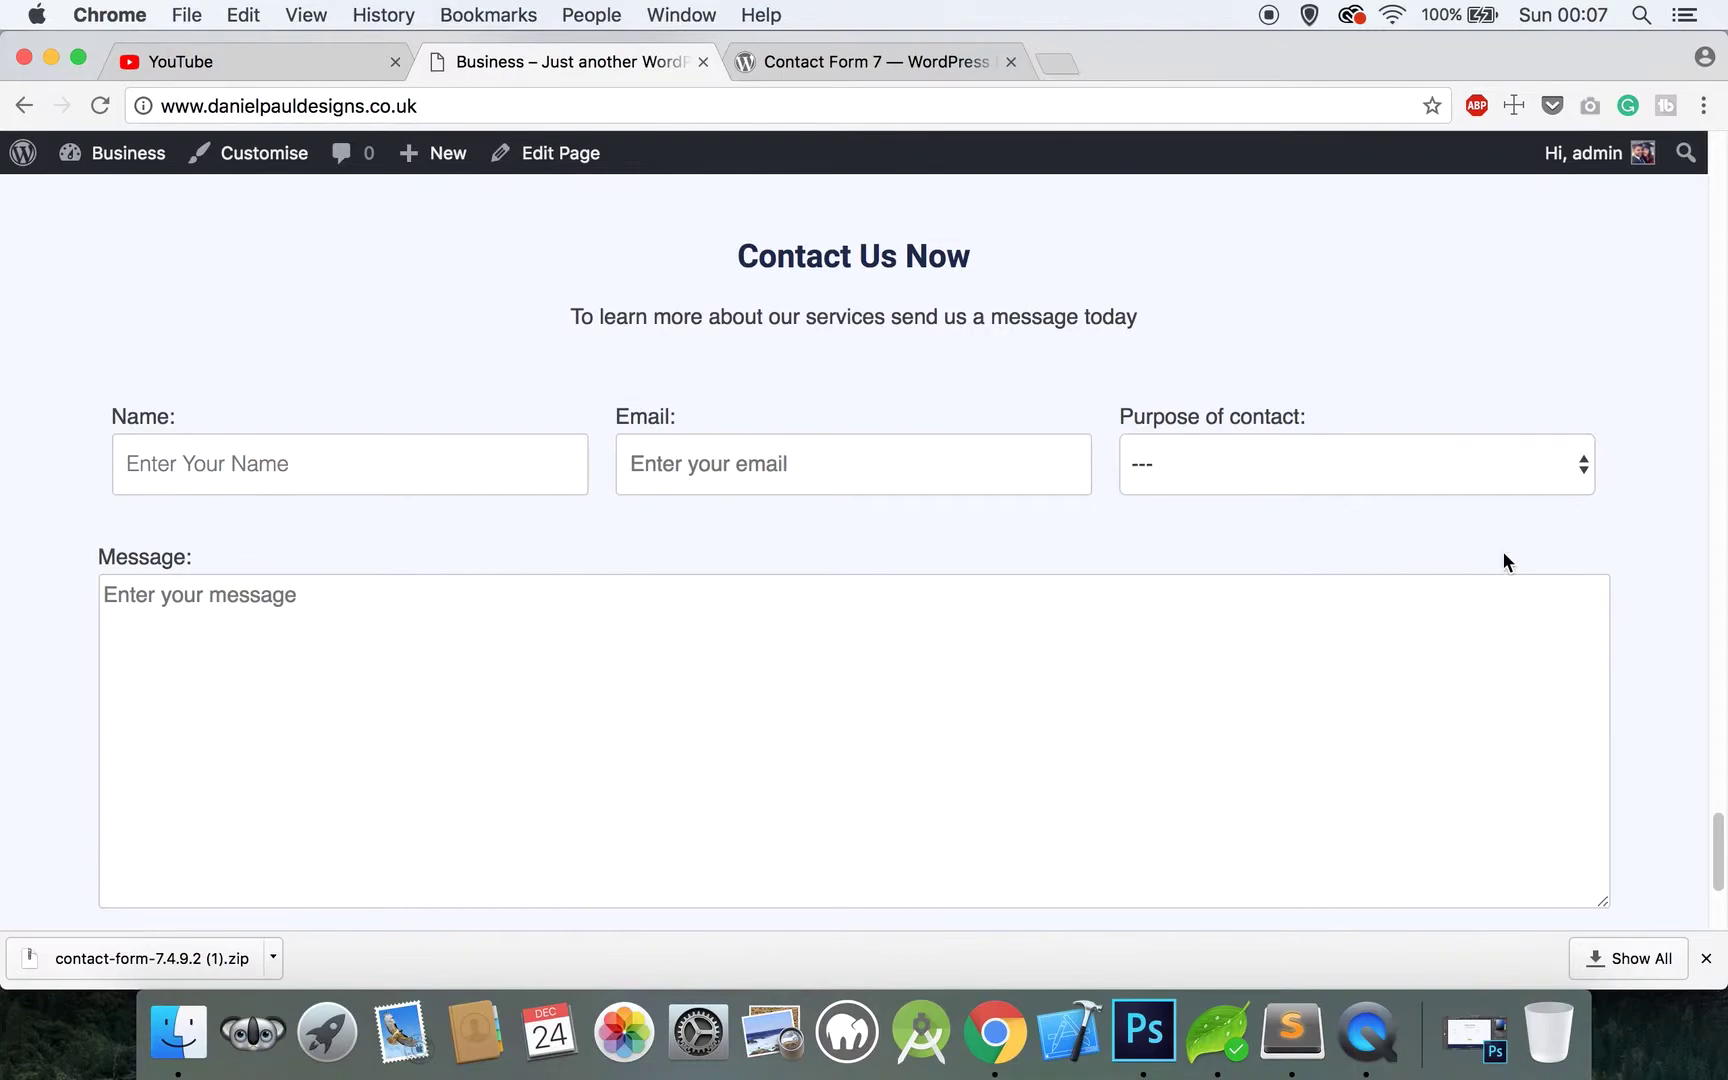
Return to Coda and add an .inlineForm rule with margin:0 -10px between the .inlineForm p and .contactForm select rules
click(1218, 1032)
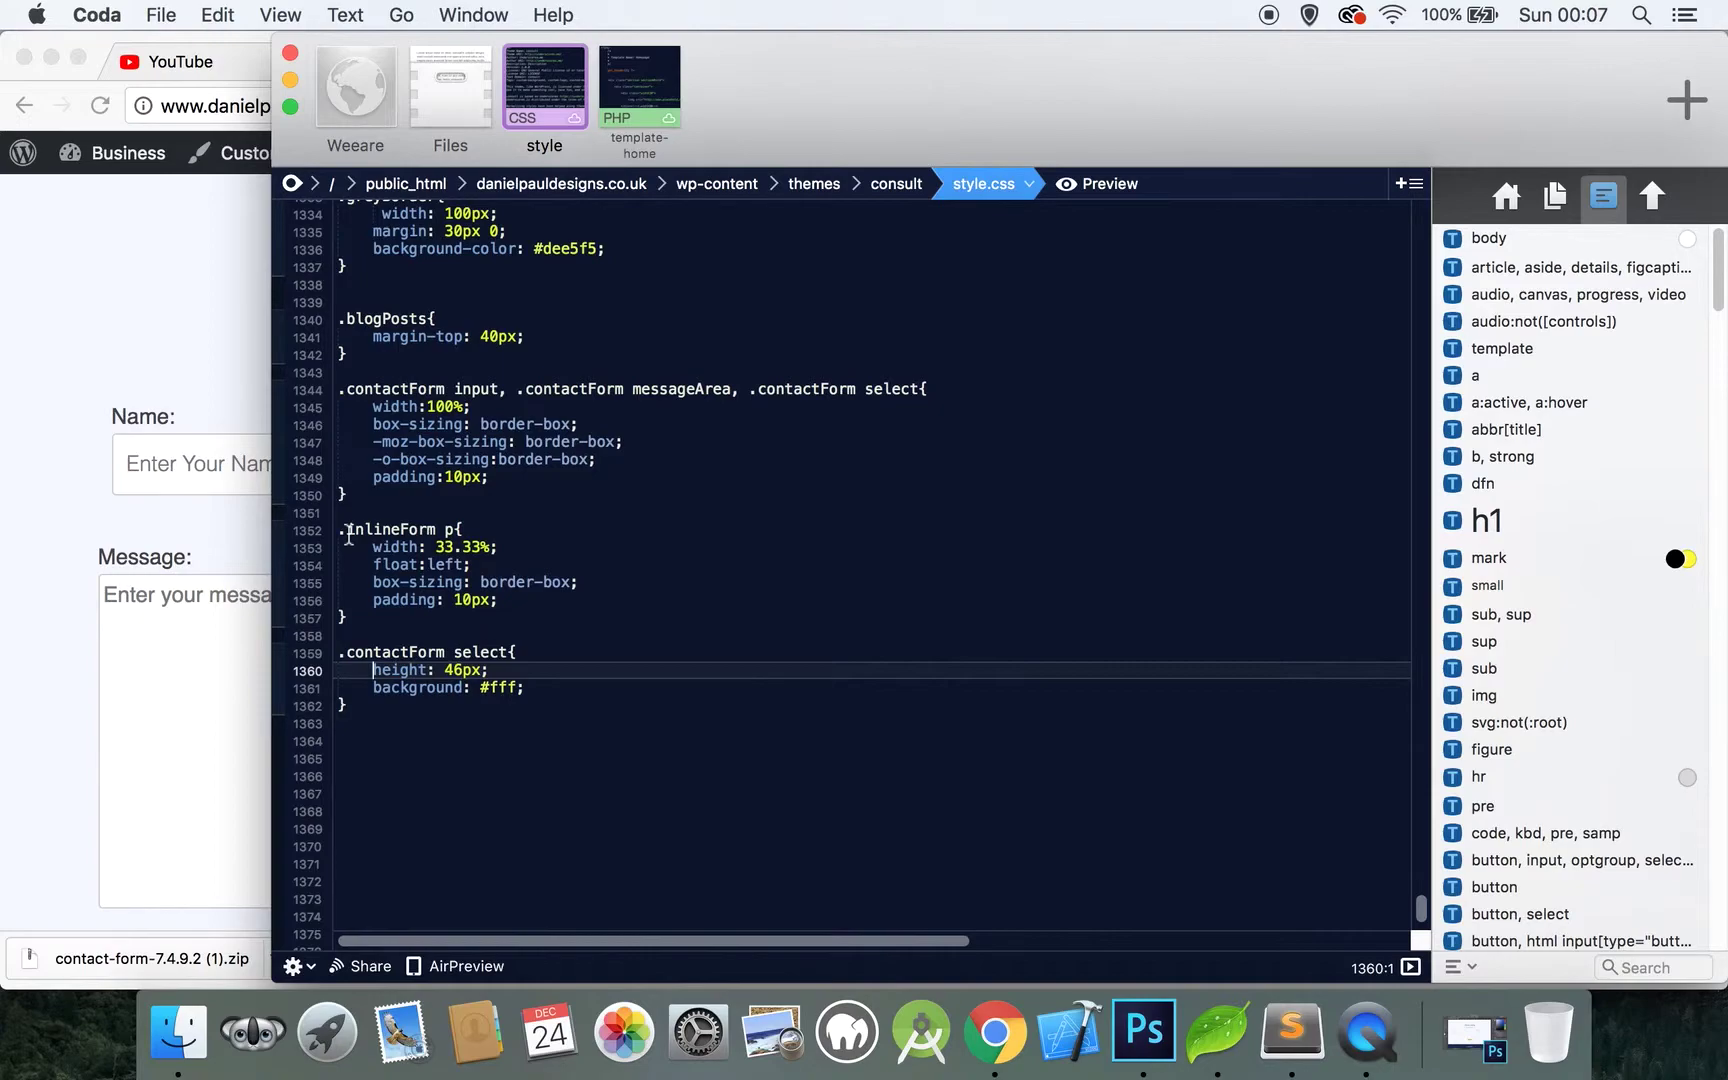
click(348, 612)
key(Return)
key(Return)
text(.)
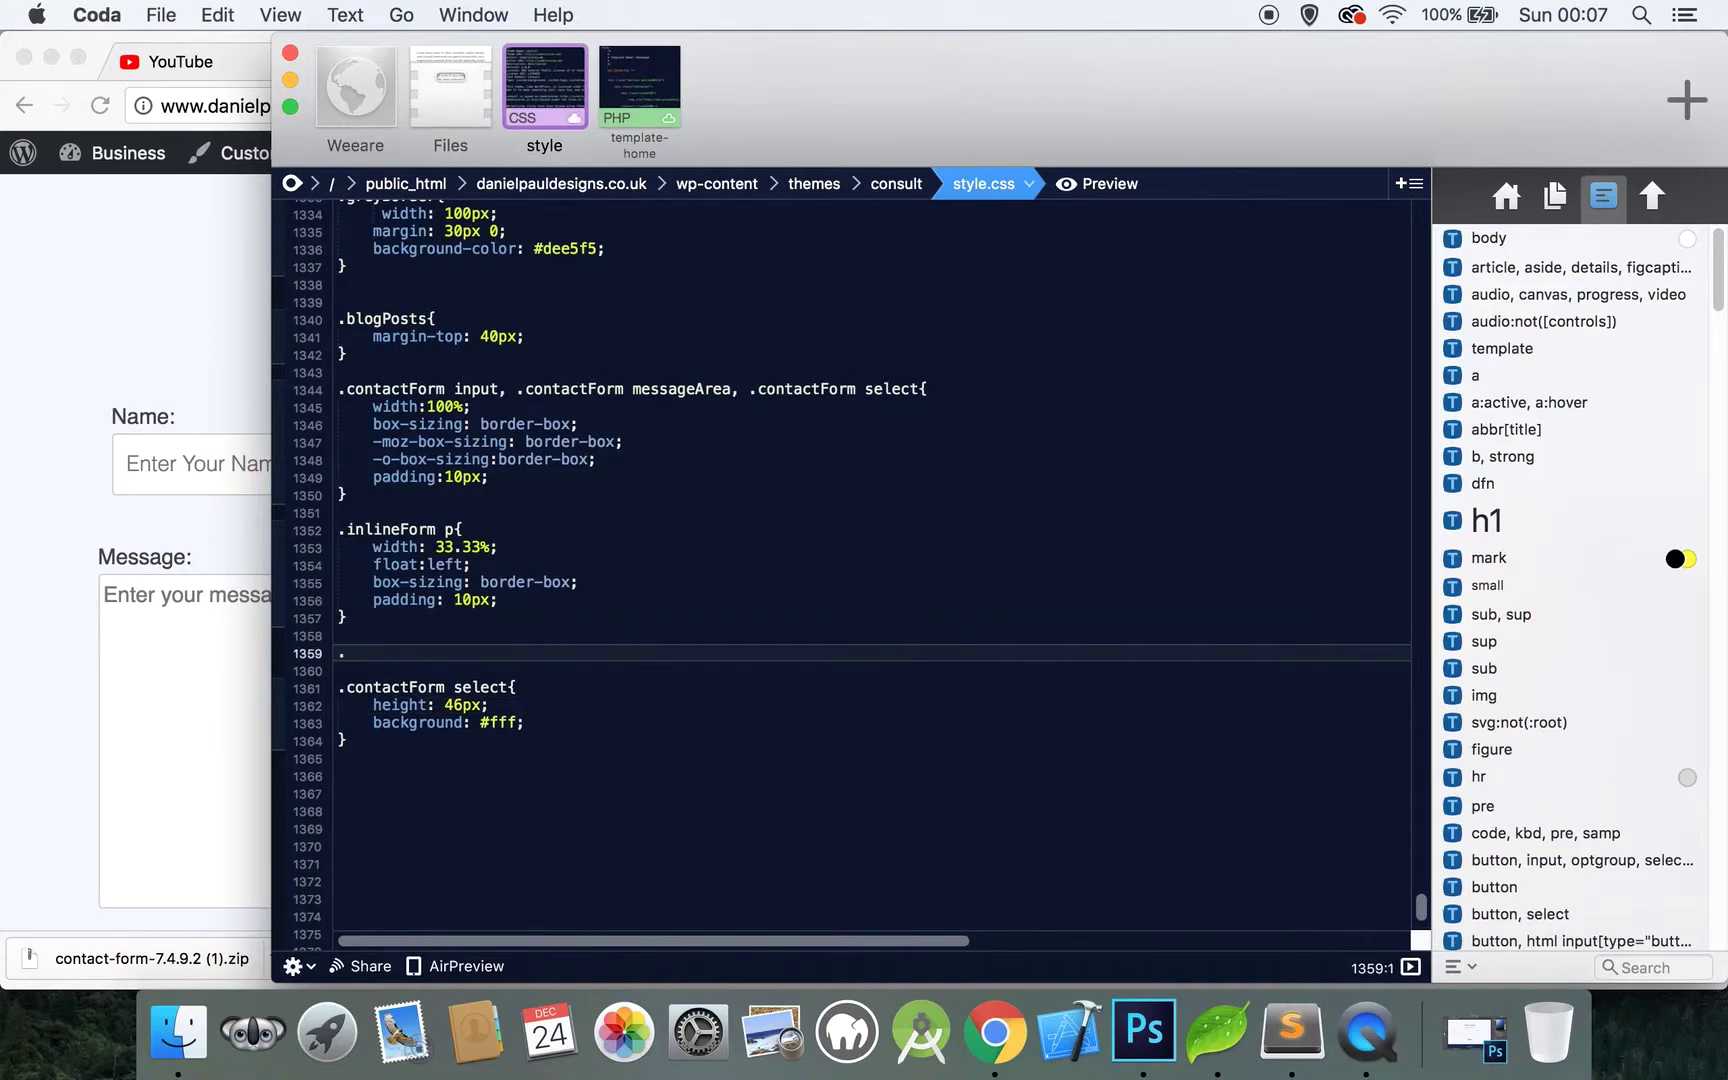
text(inlineForm{)
key(Return)
text(margin:)
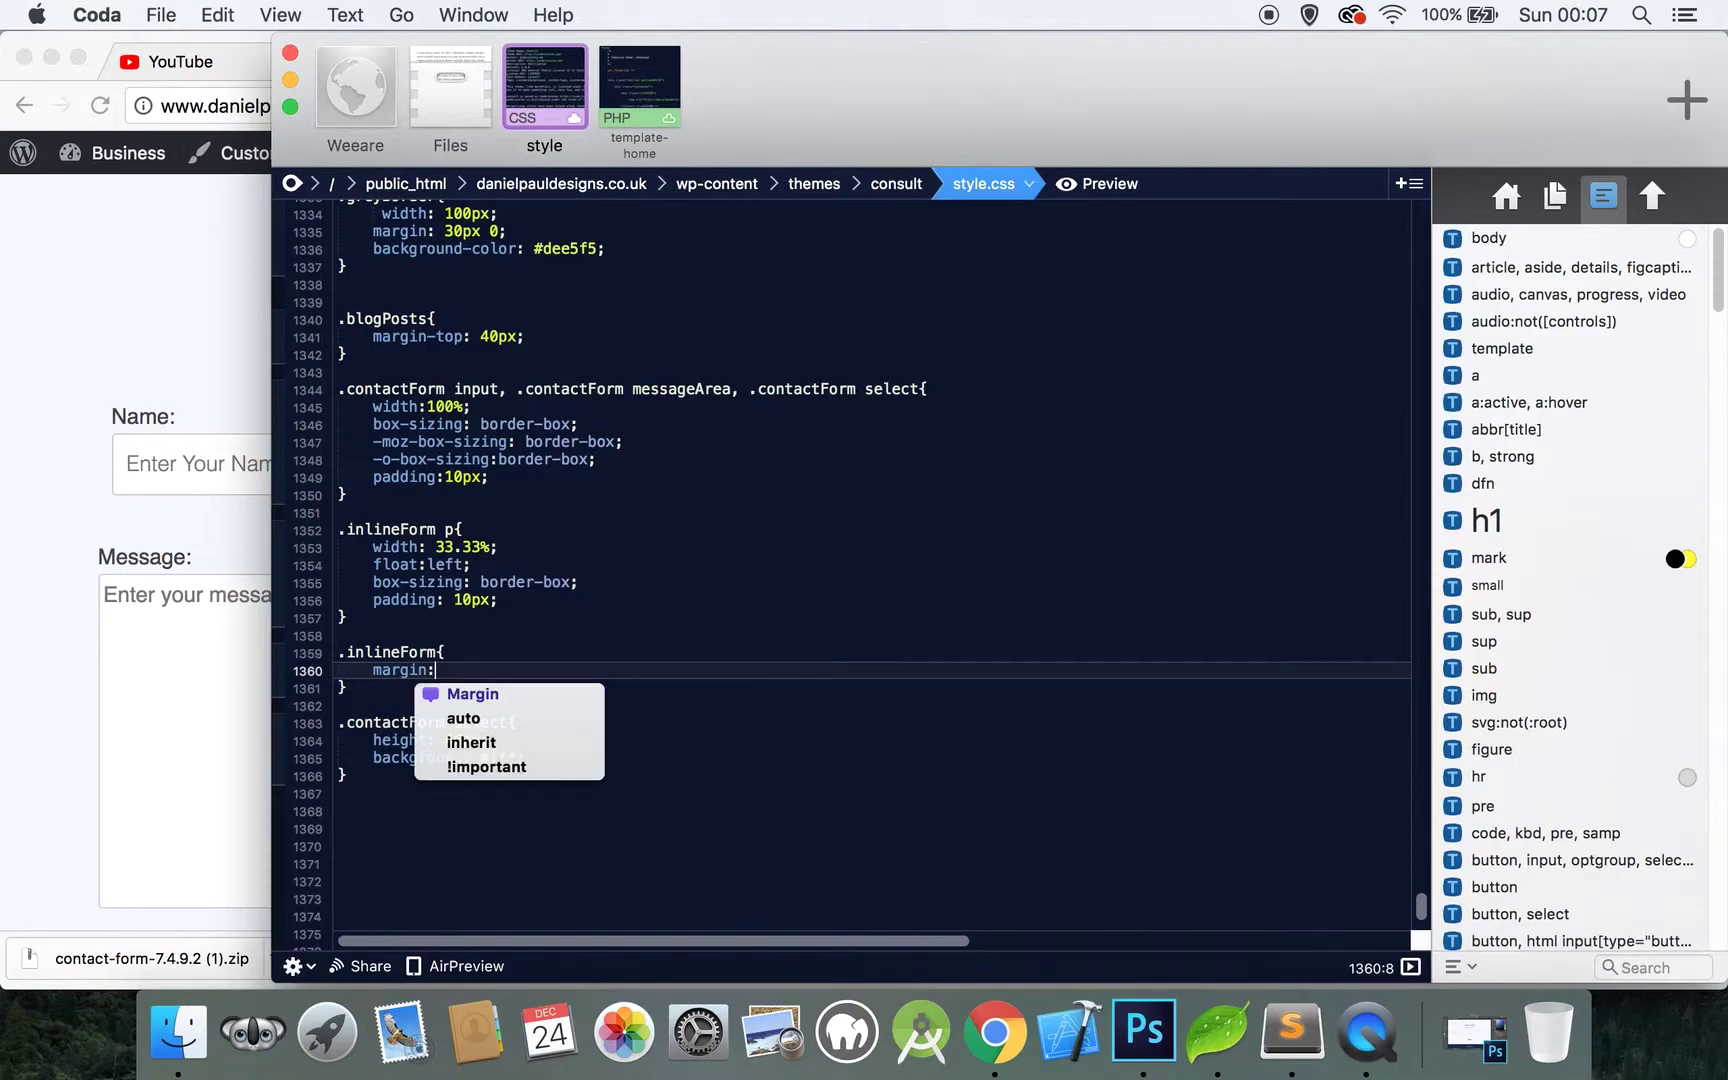
text(0 -10px;)
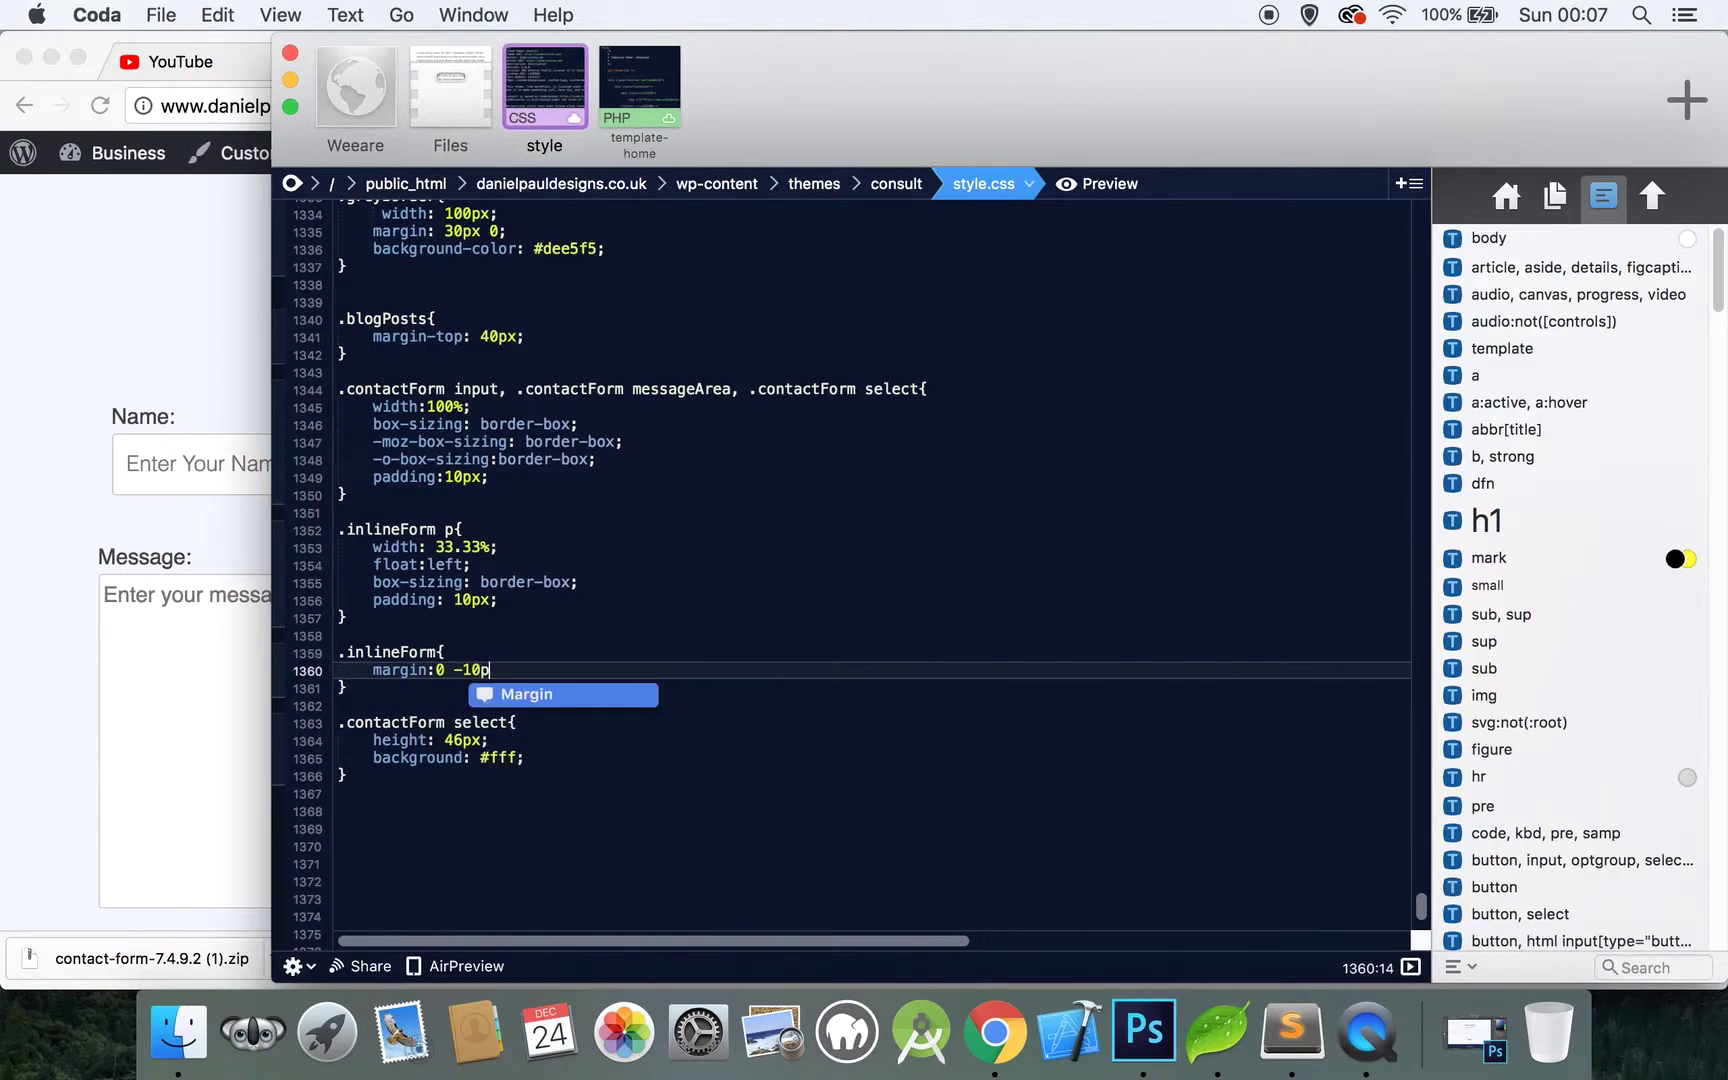
Save the stylesheet, reload the site in Chrome, and check the form's edge alignment down to the message box
key(super+s)
click(138, 296)
key(super+r)
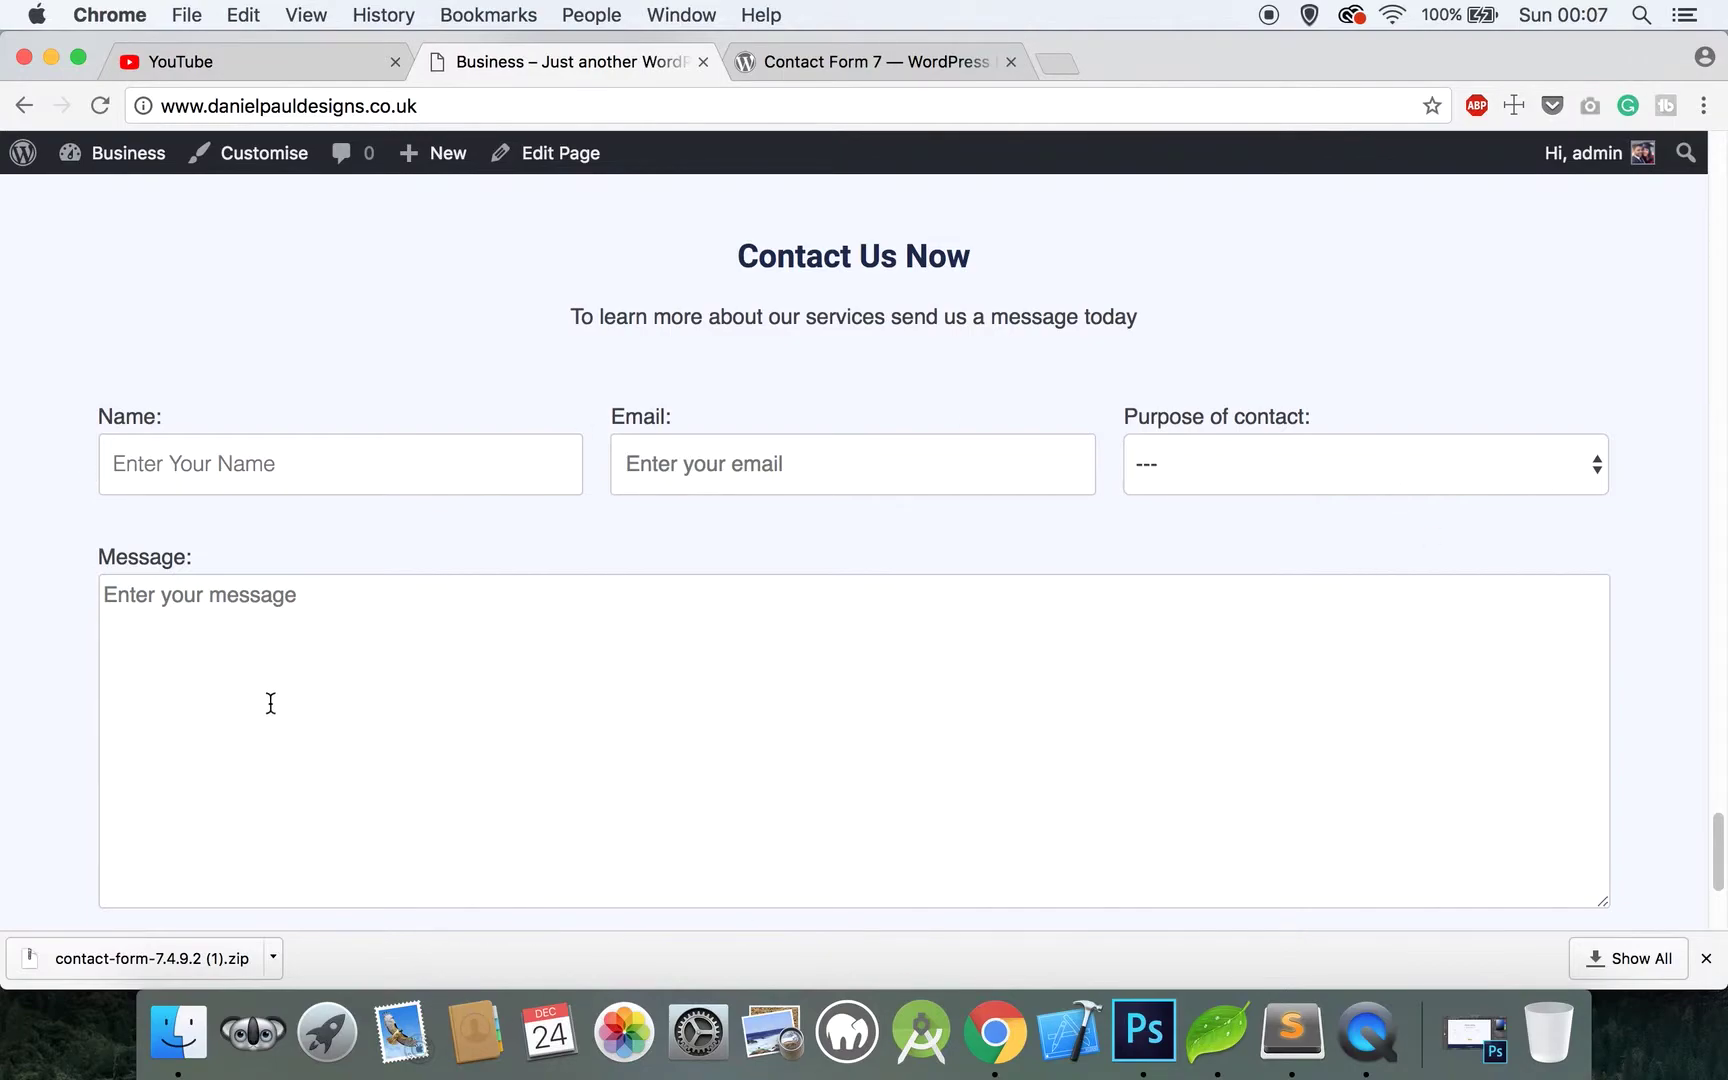
click(856, 593)
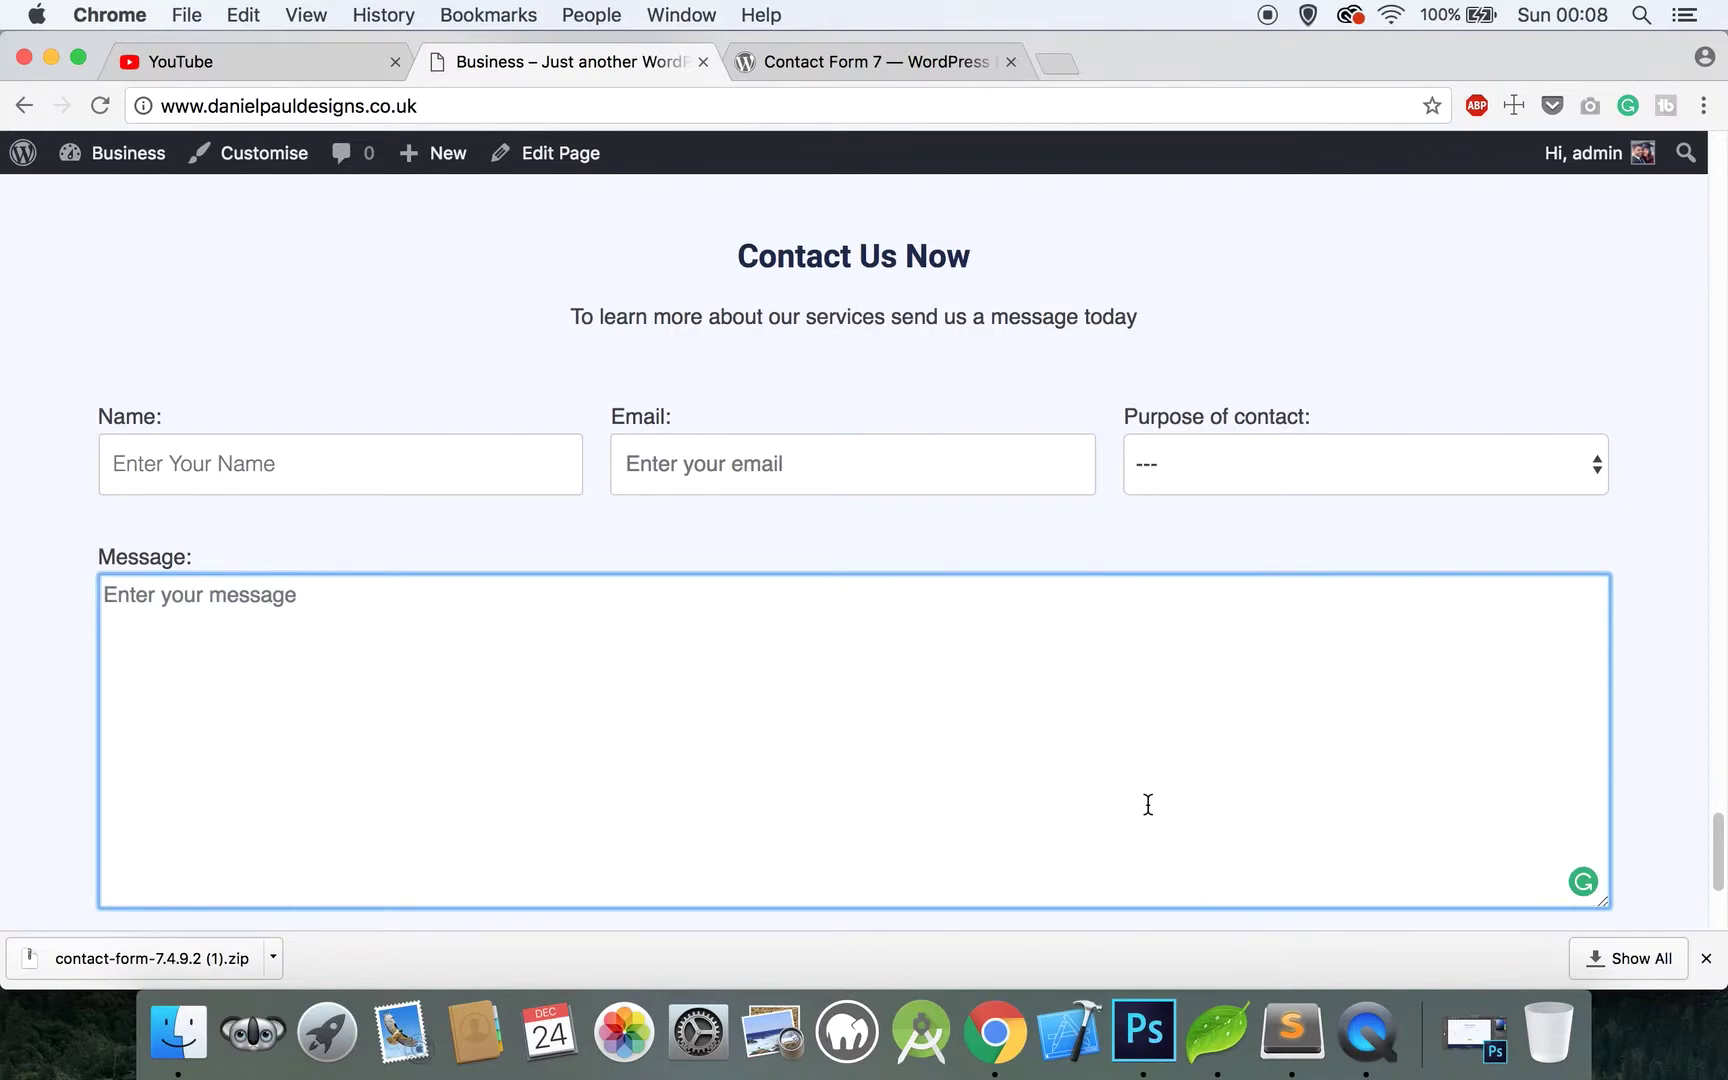
Return to Coda and add a .contactForm messageArea rule with height:100px below the .contactForm select rule
click(1217, 1032)
click(455, 780)
key(Return)
key(Return)
text(.)
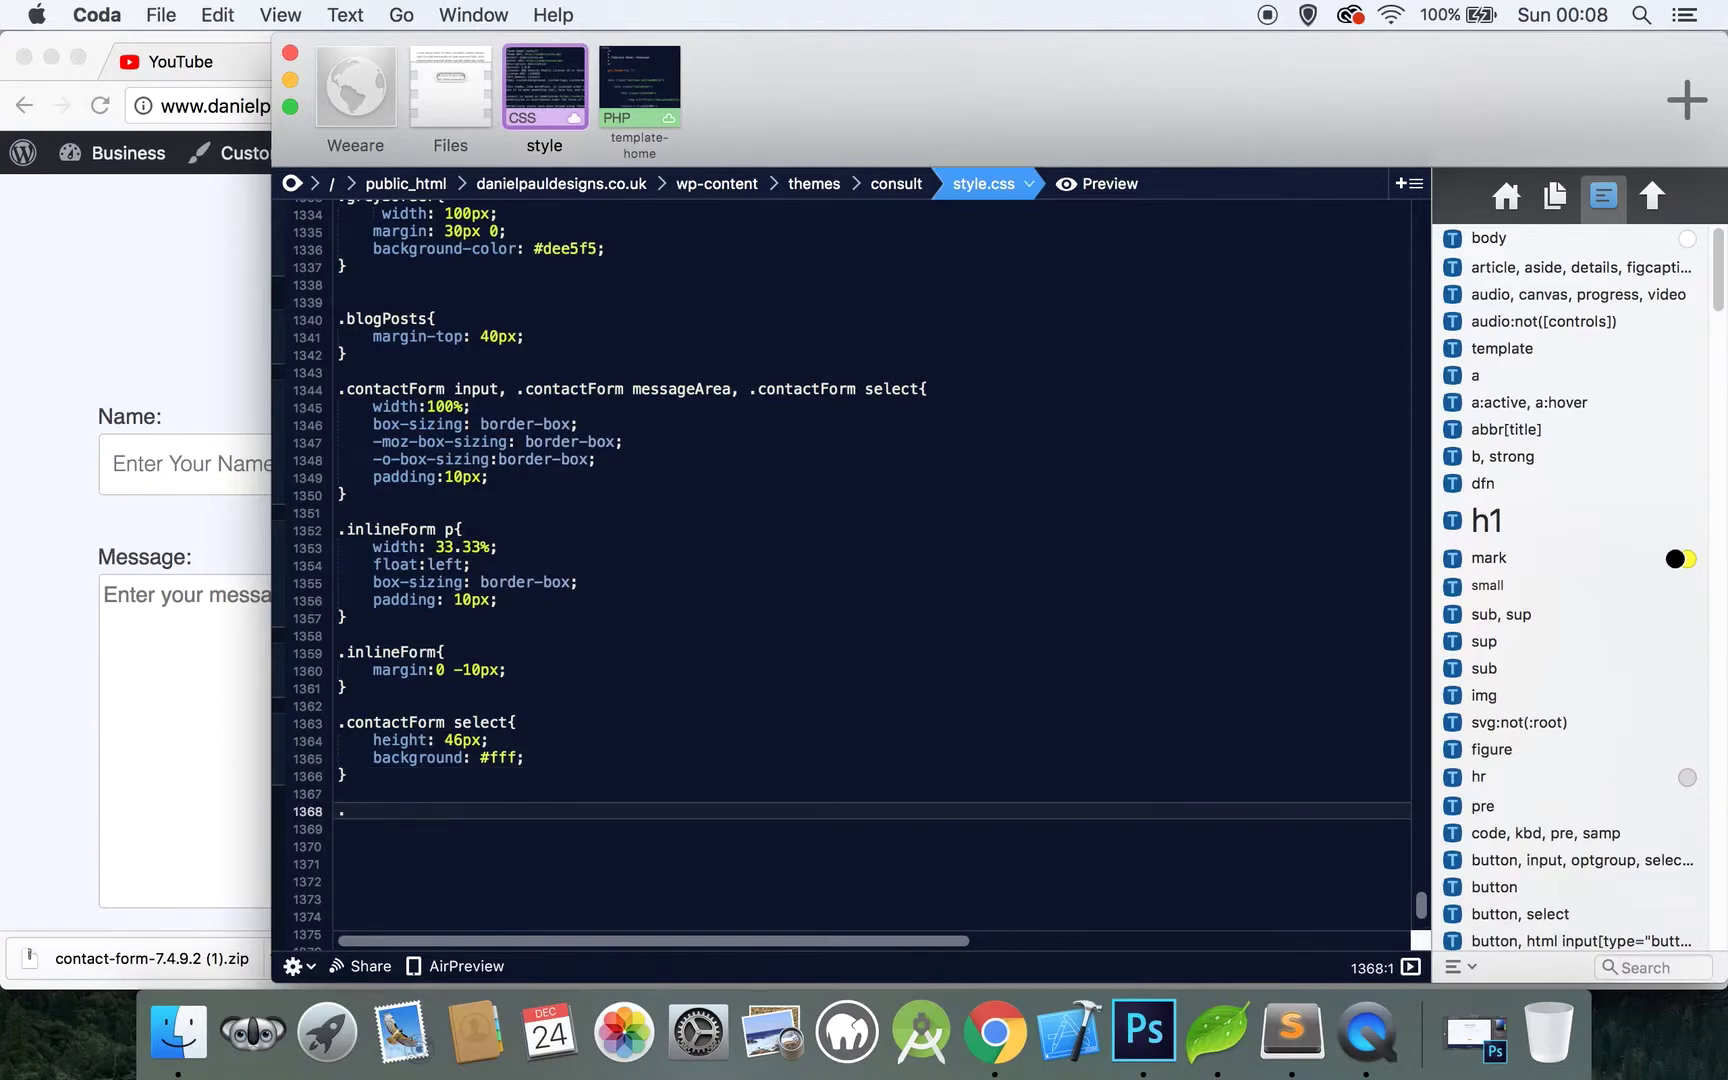
text(contactForm message)
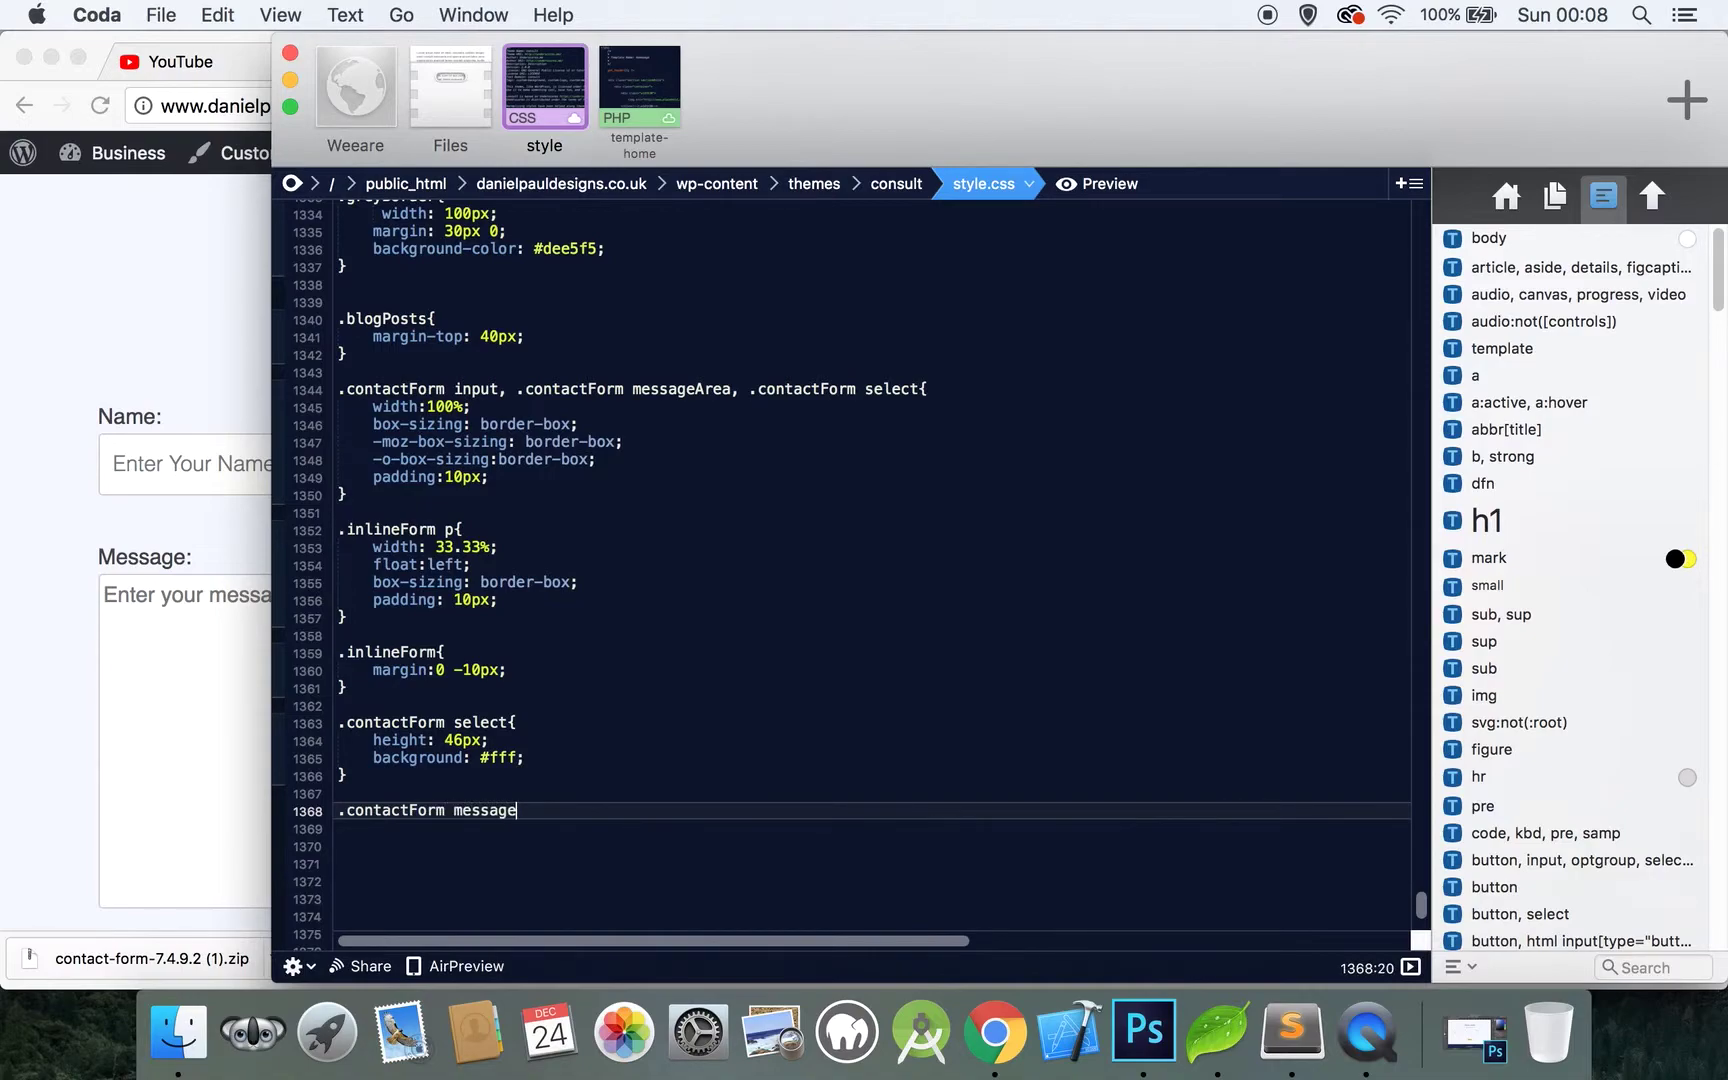
text(Area{)
click(455, 810)
double_click(449, 529)
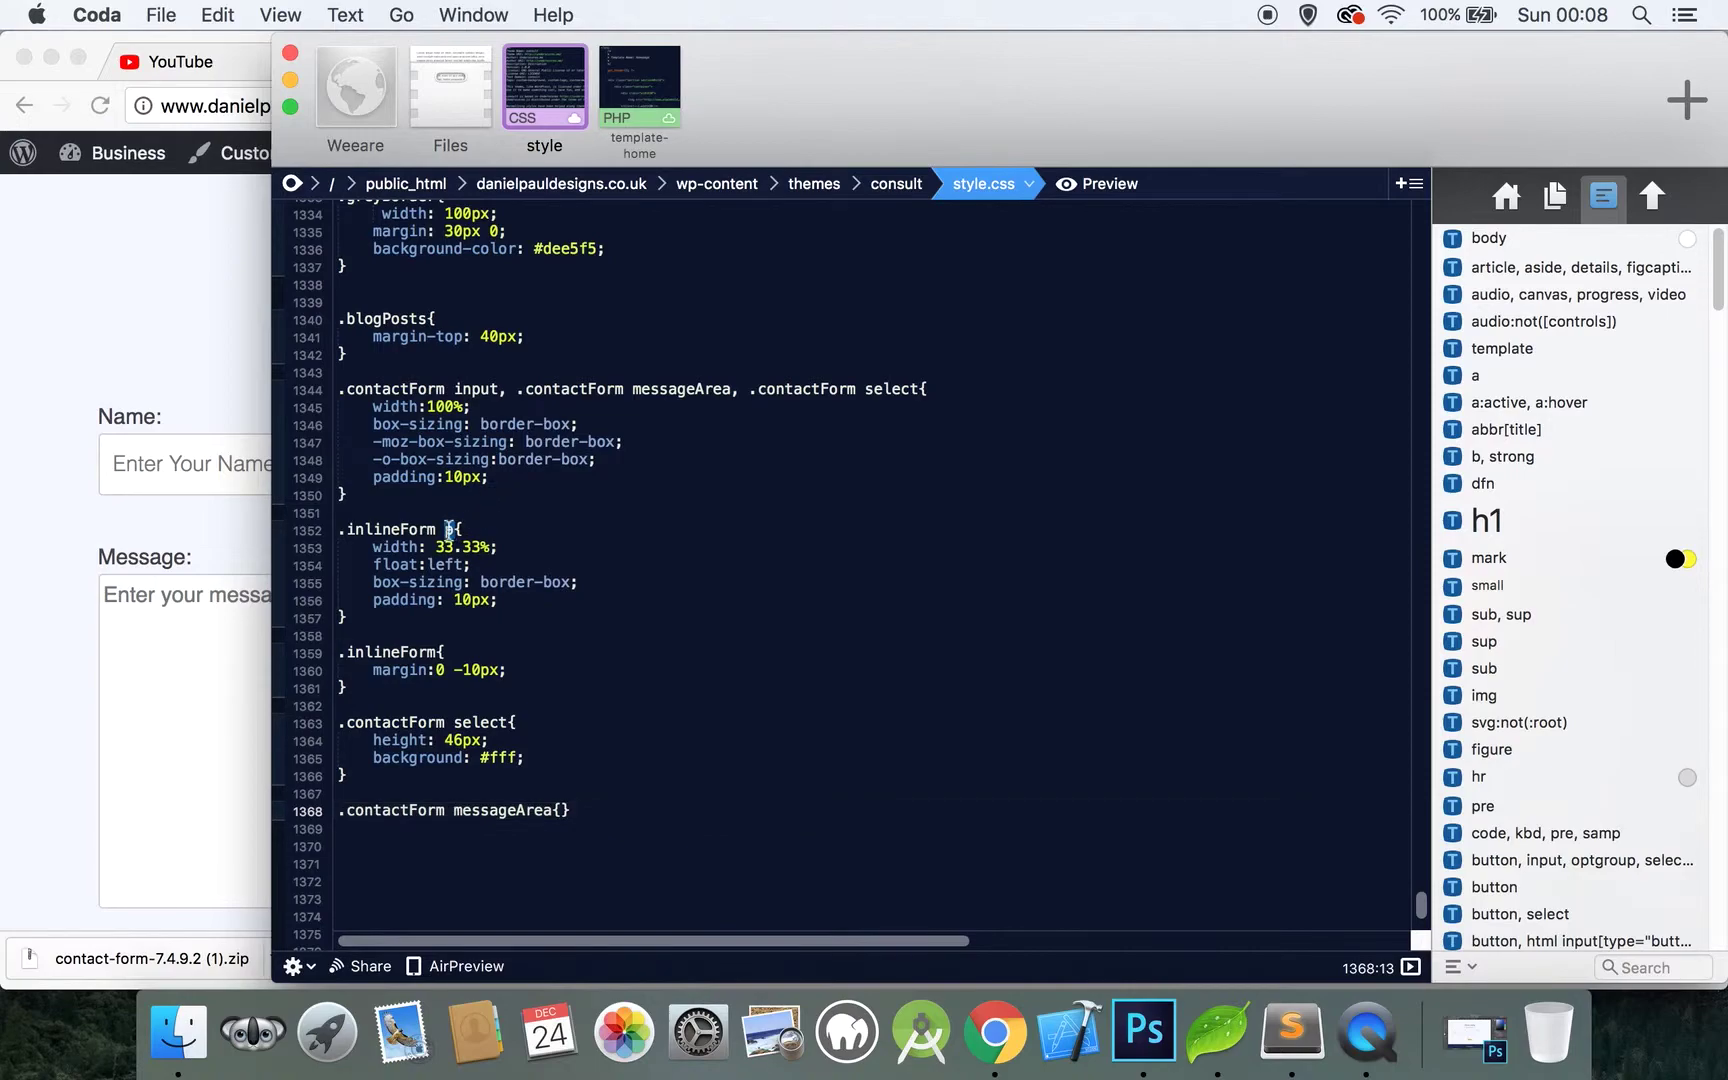
click(558, 810)
key(Return)
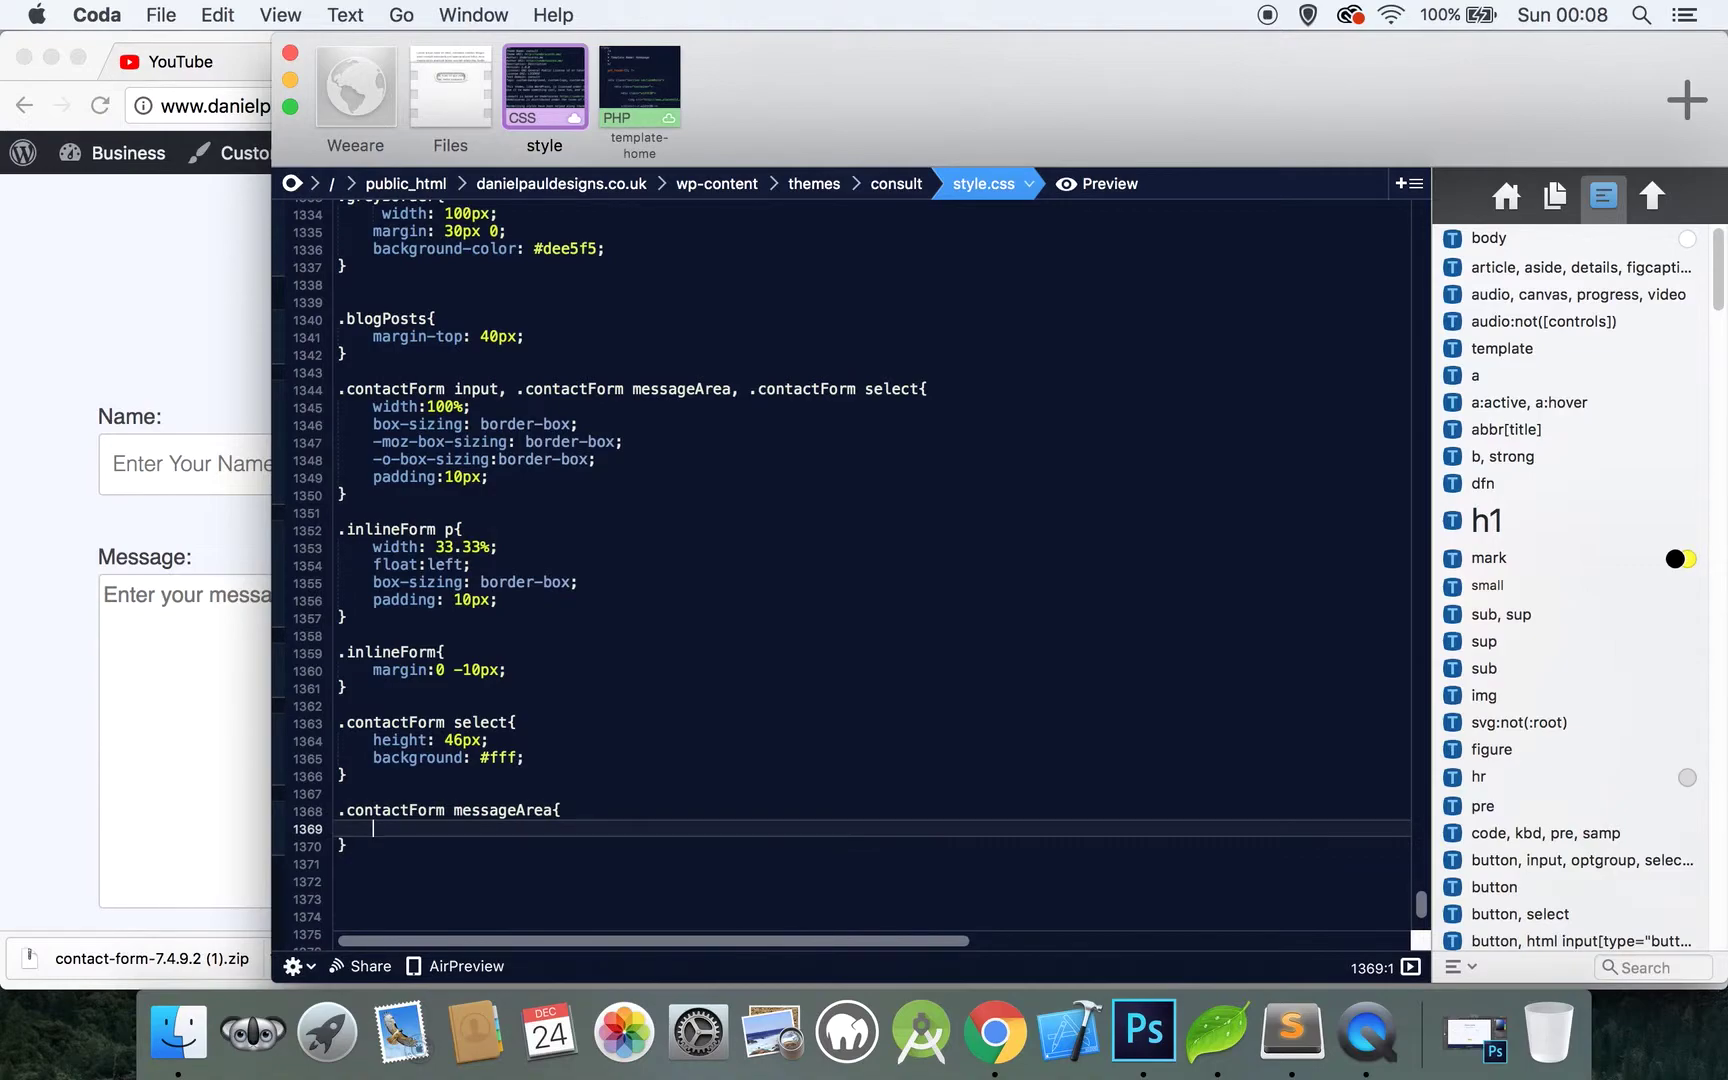
text(height:)
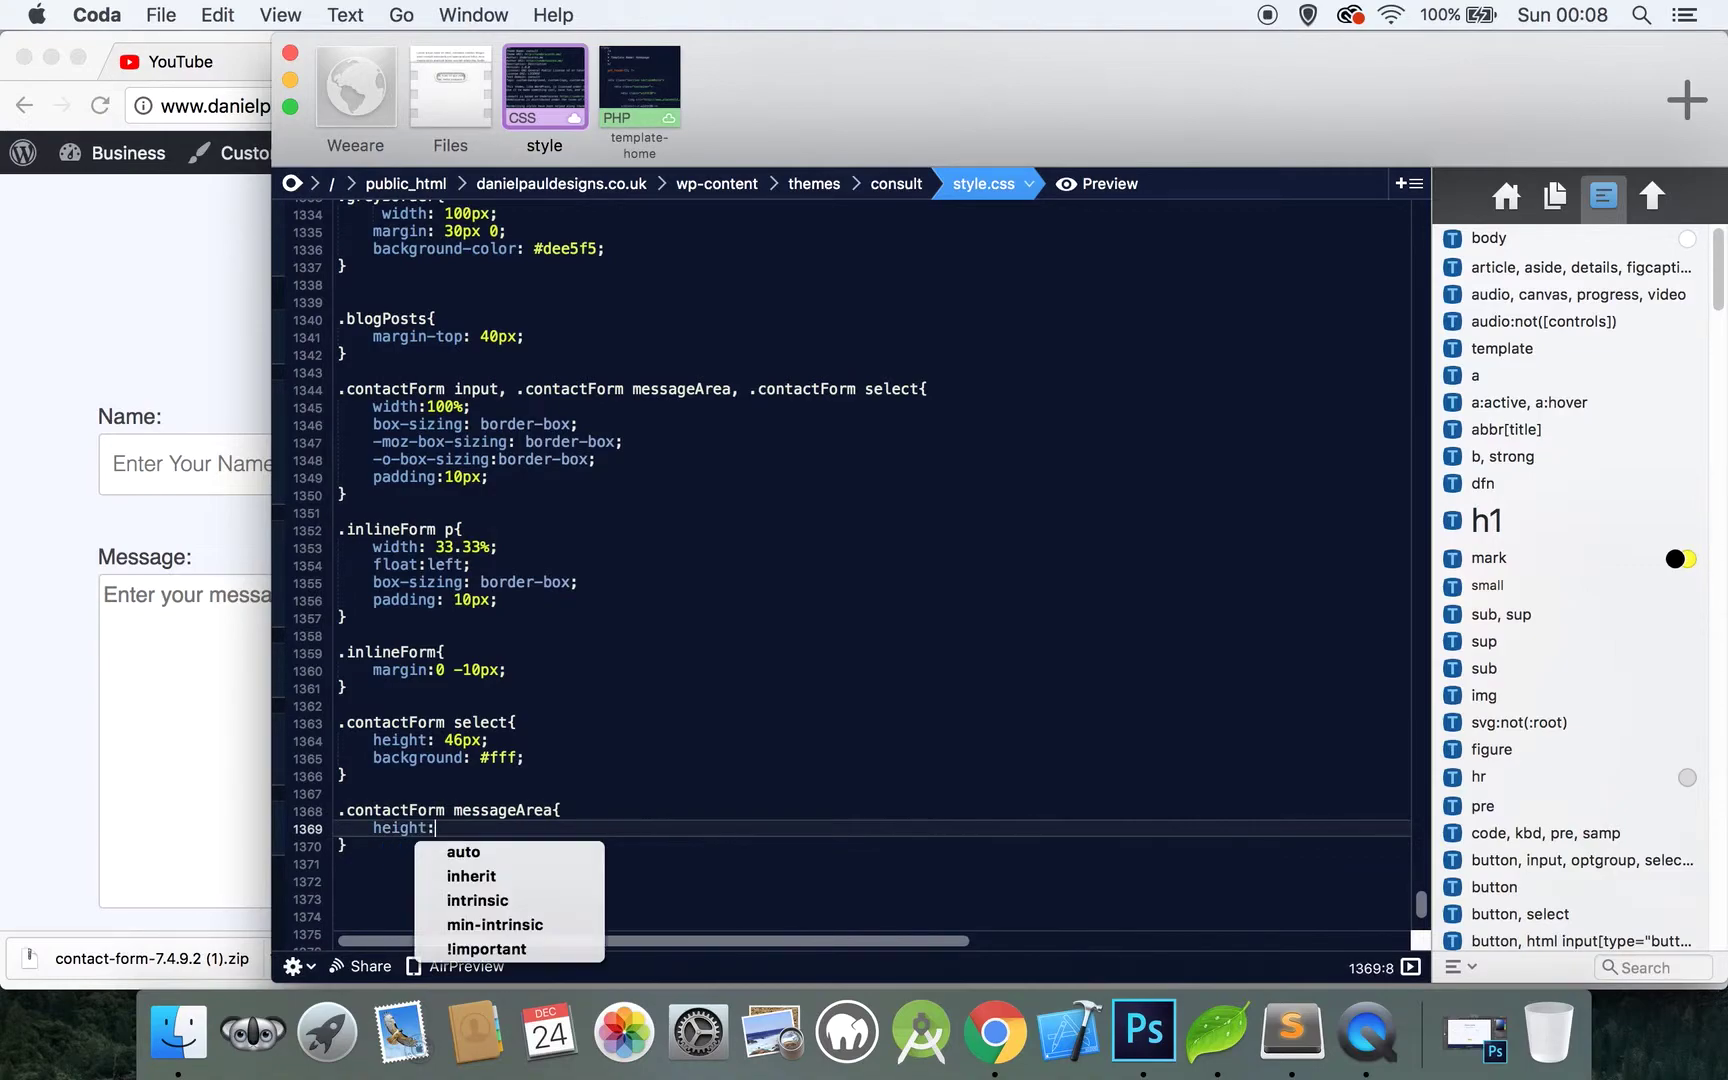
text(100px;)
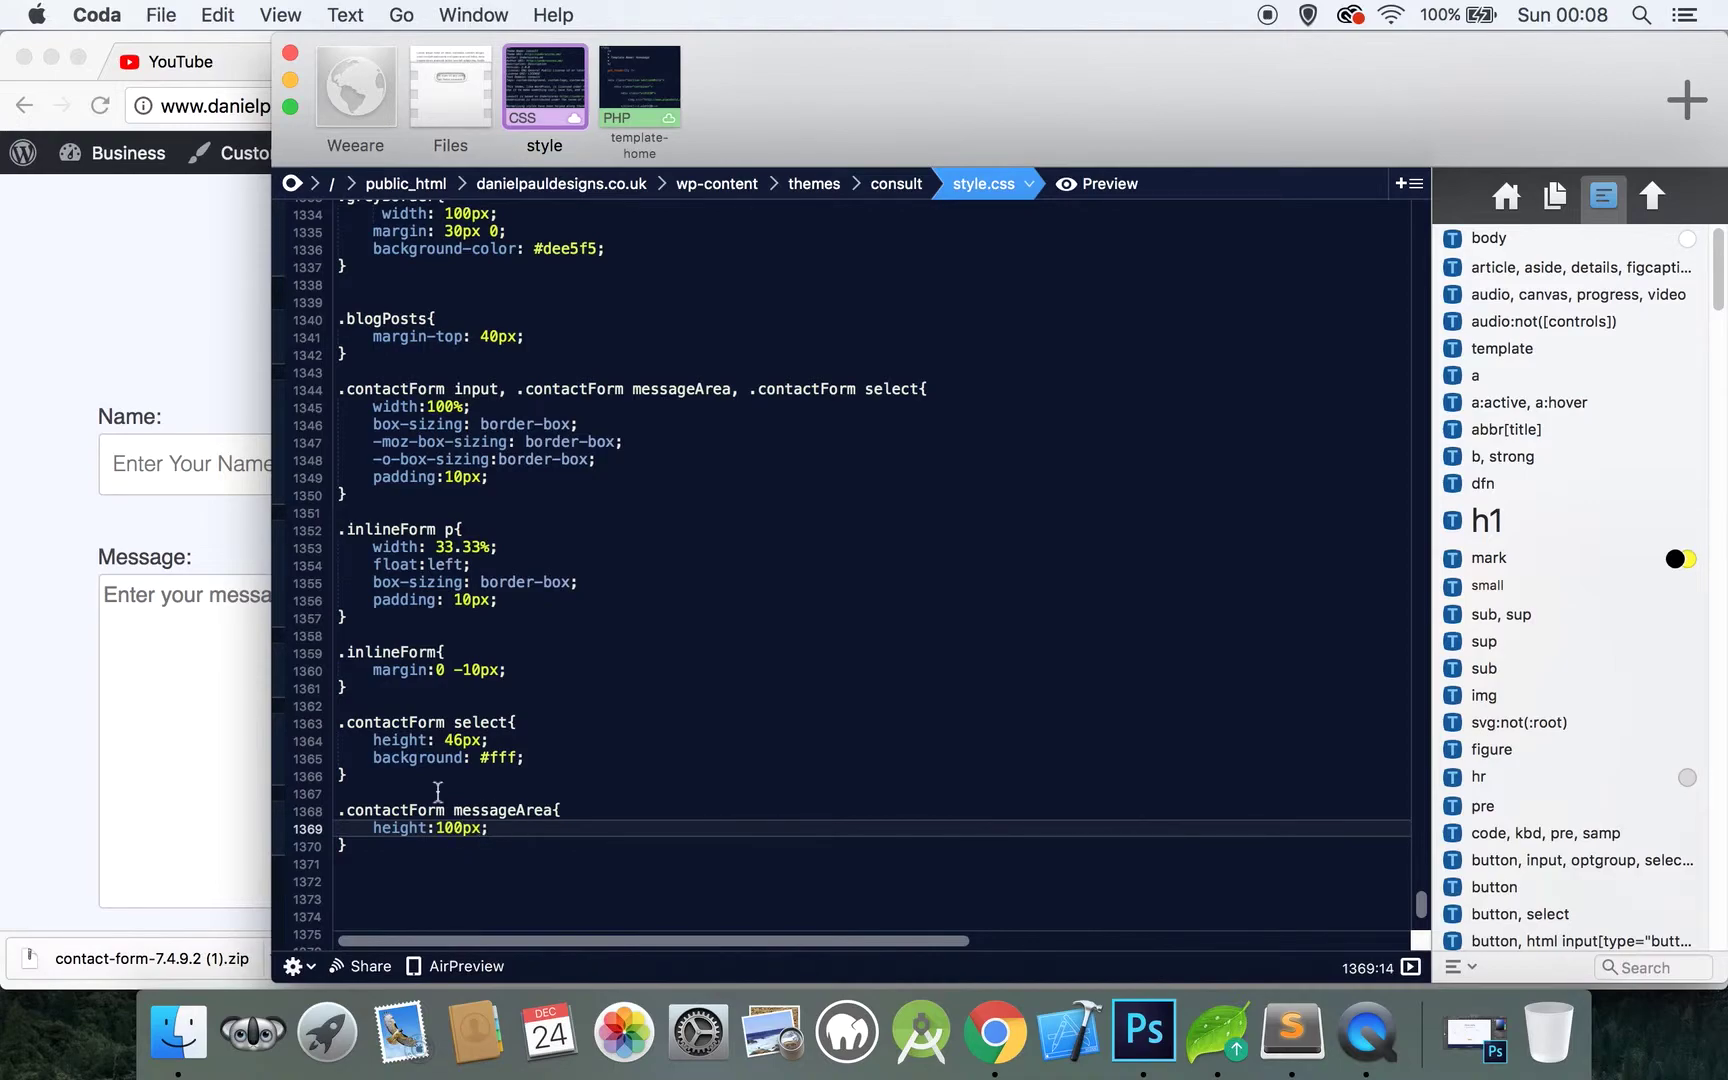
Save the messageArea height rule and reload the contact form page in Chrome
key(super+s)
click(57, 545)
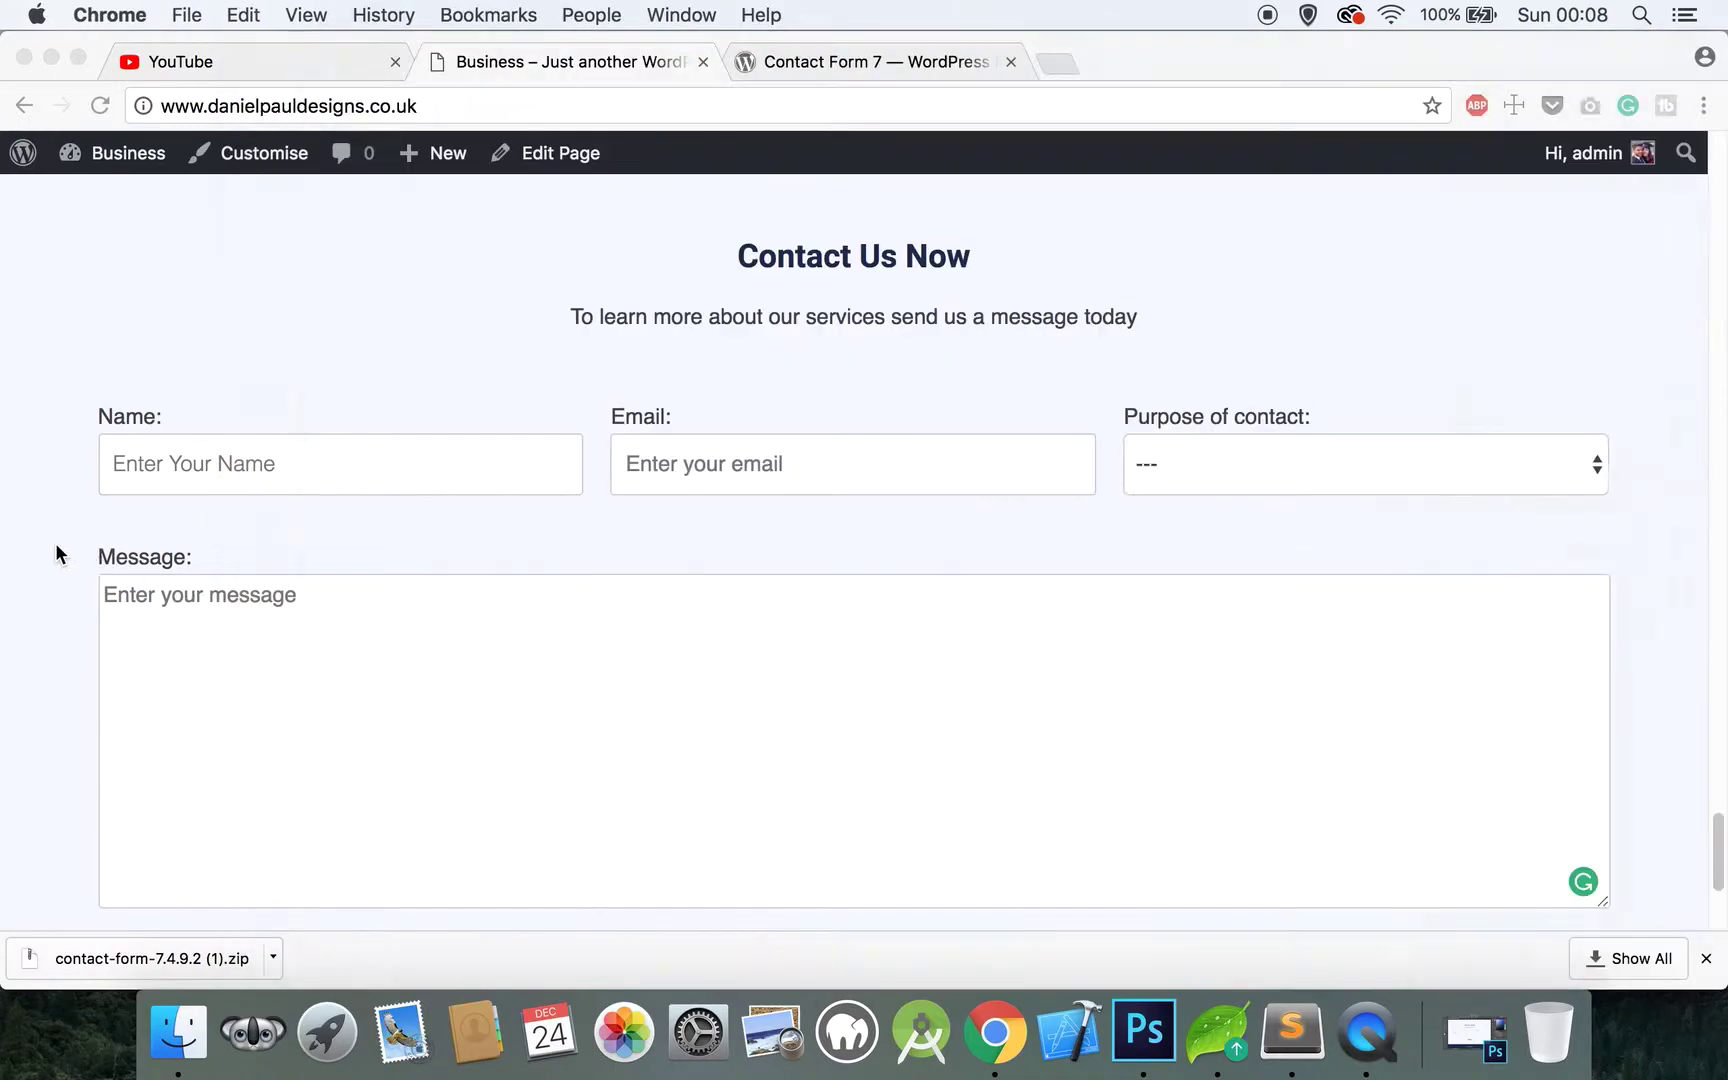
key(super+r)
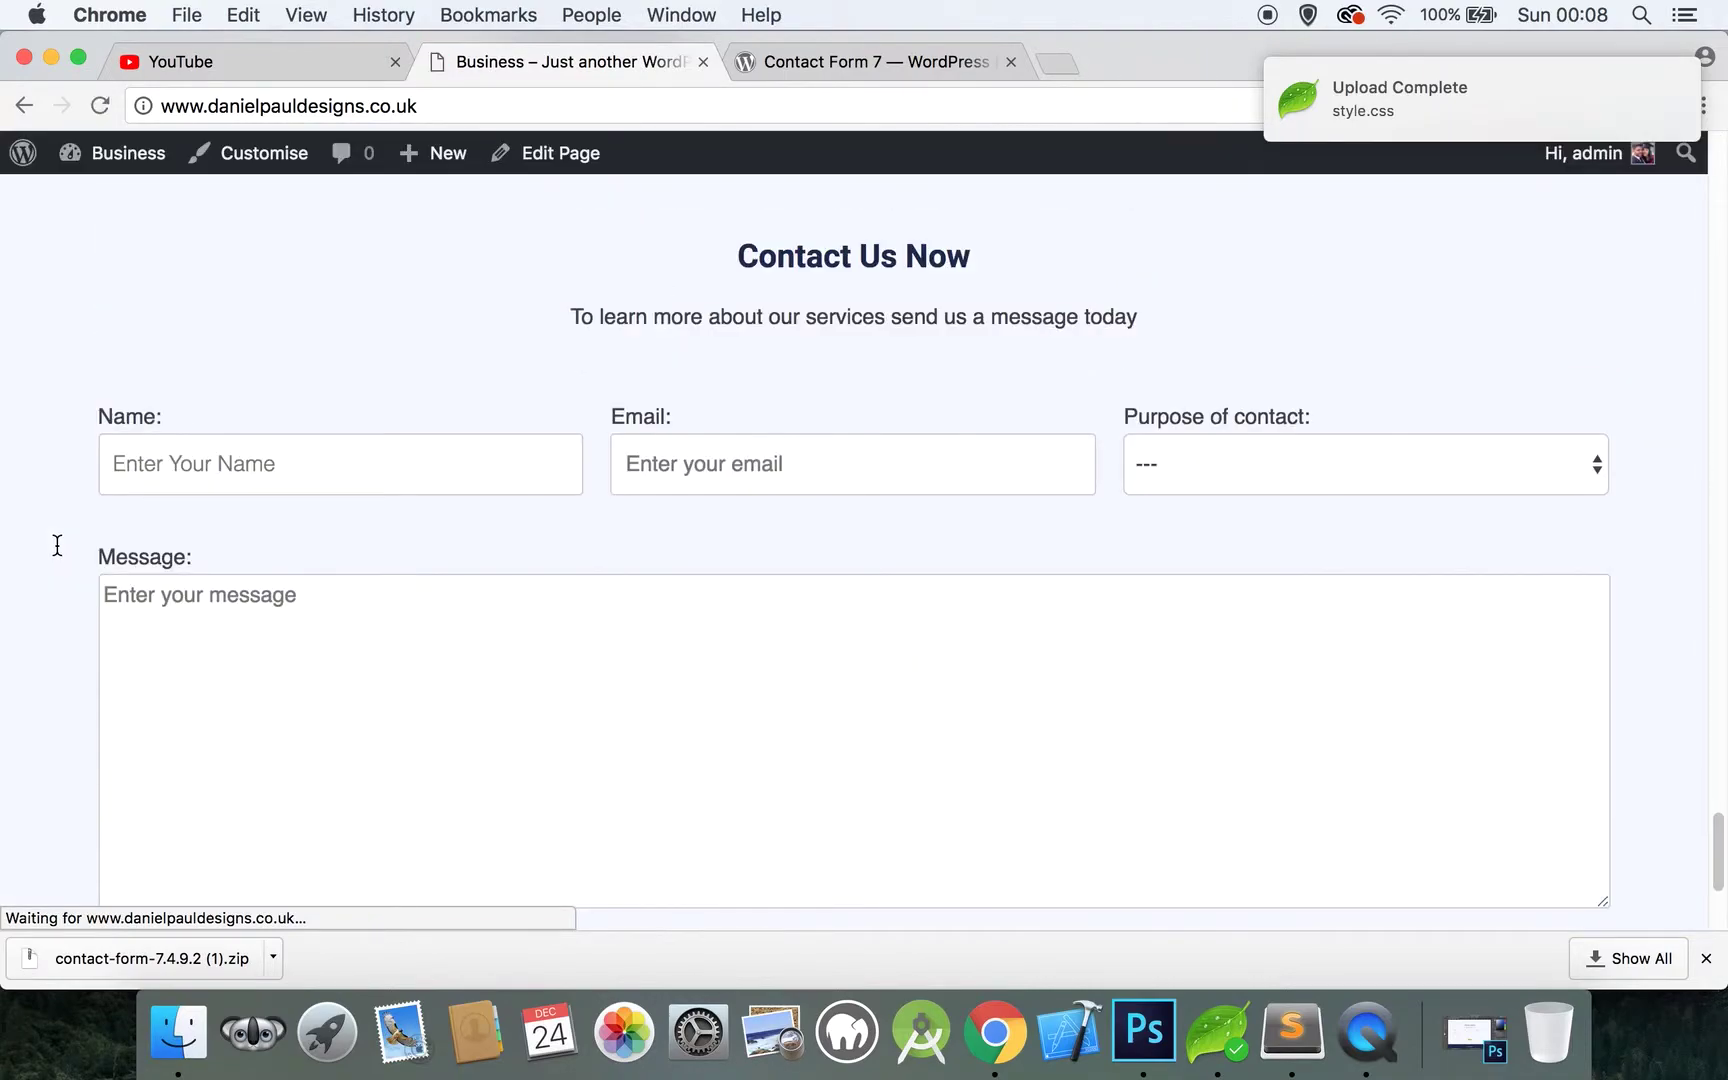
Inspect the message box in Developer Tools to find its element type, then close the inspector
right_click(363, 560)
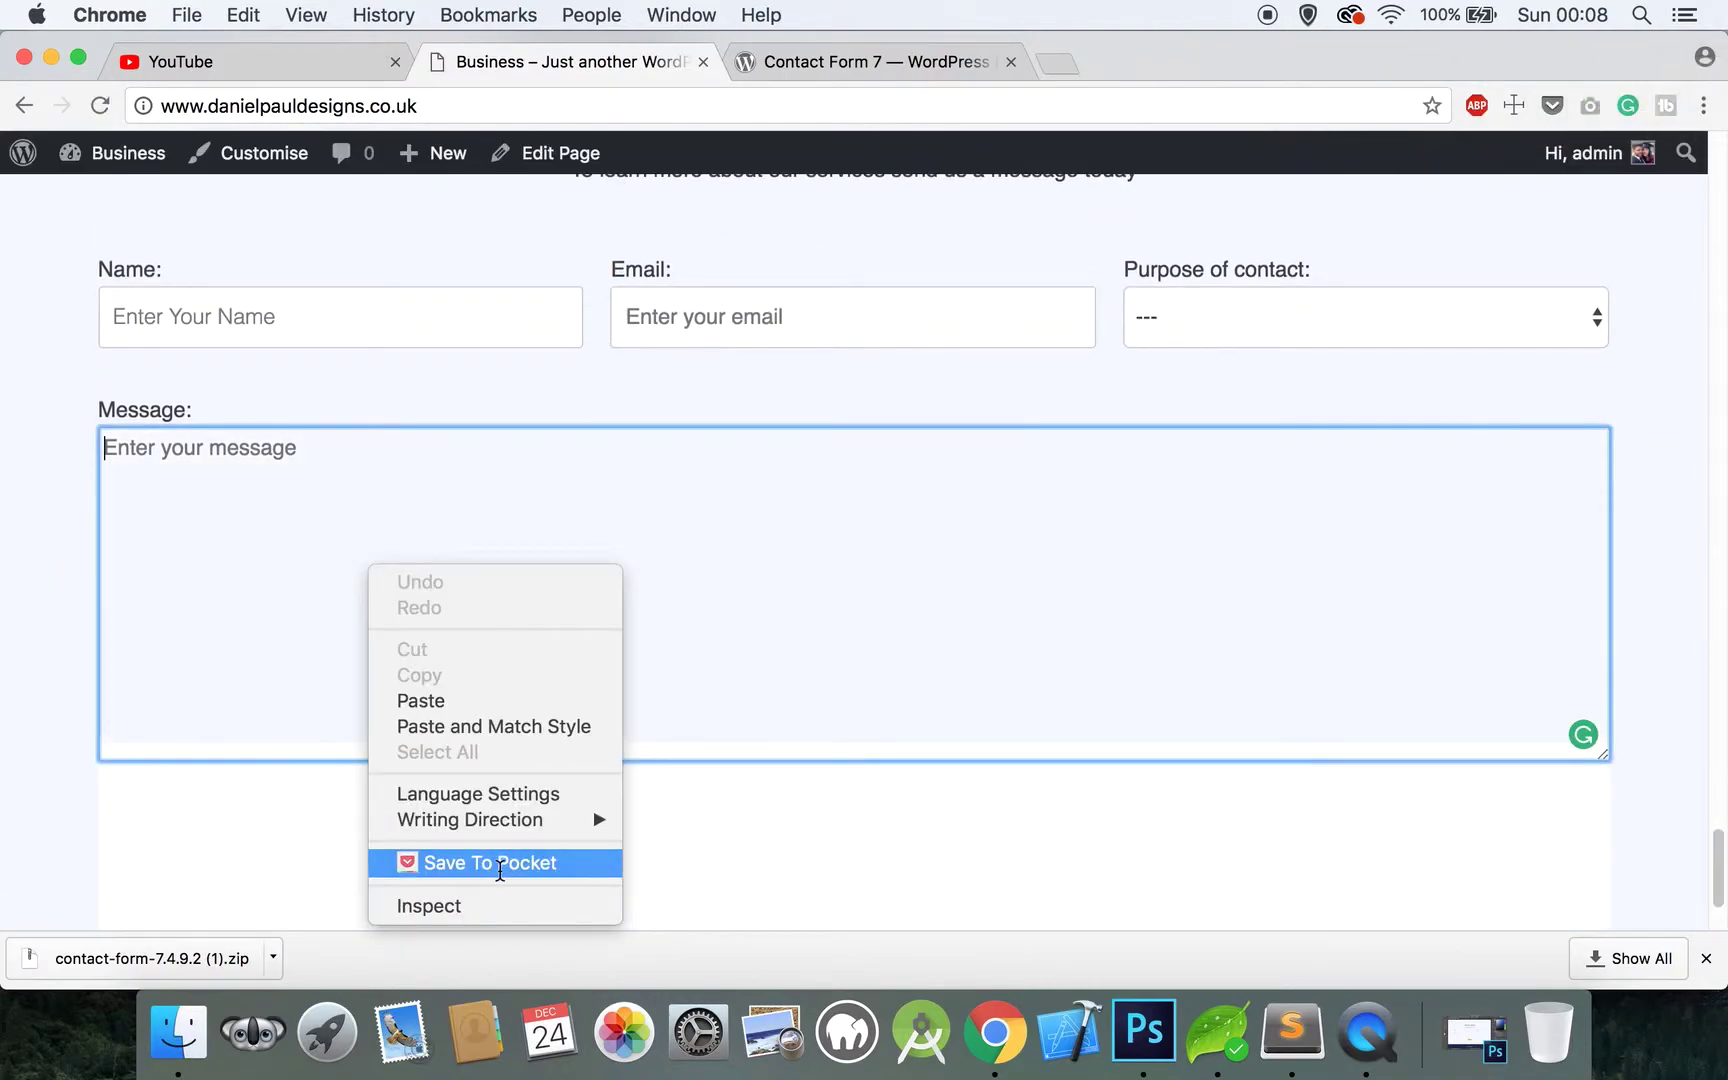
click(476, 906)
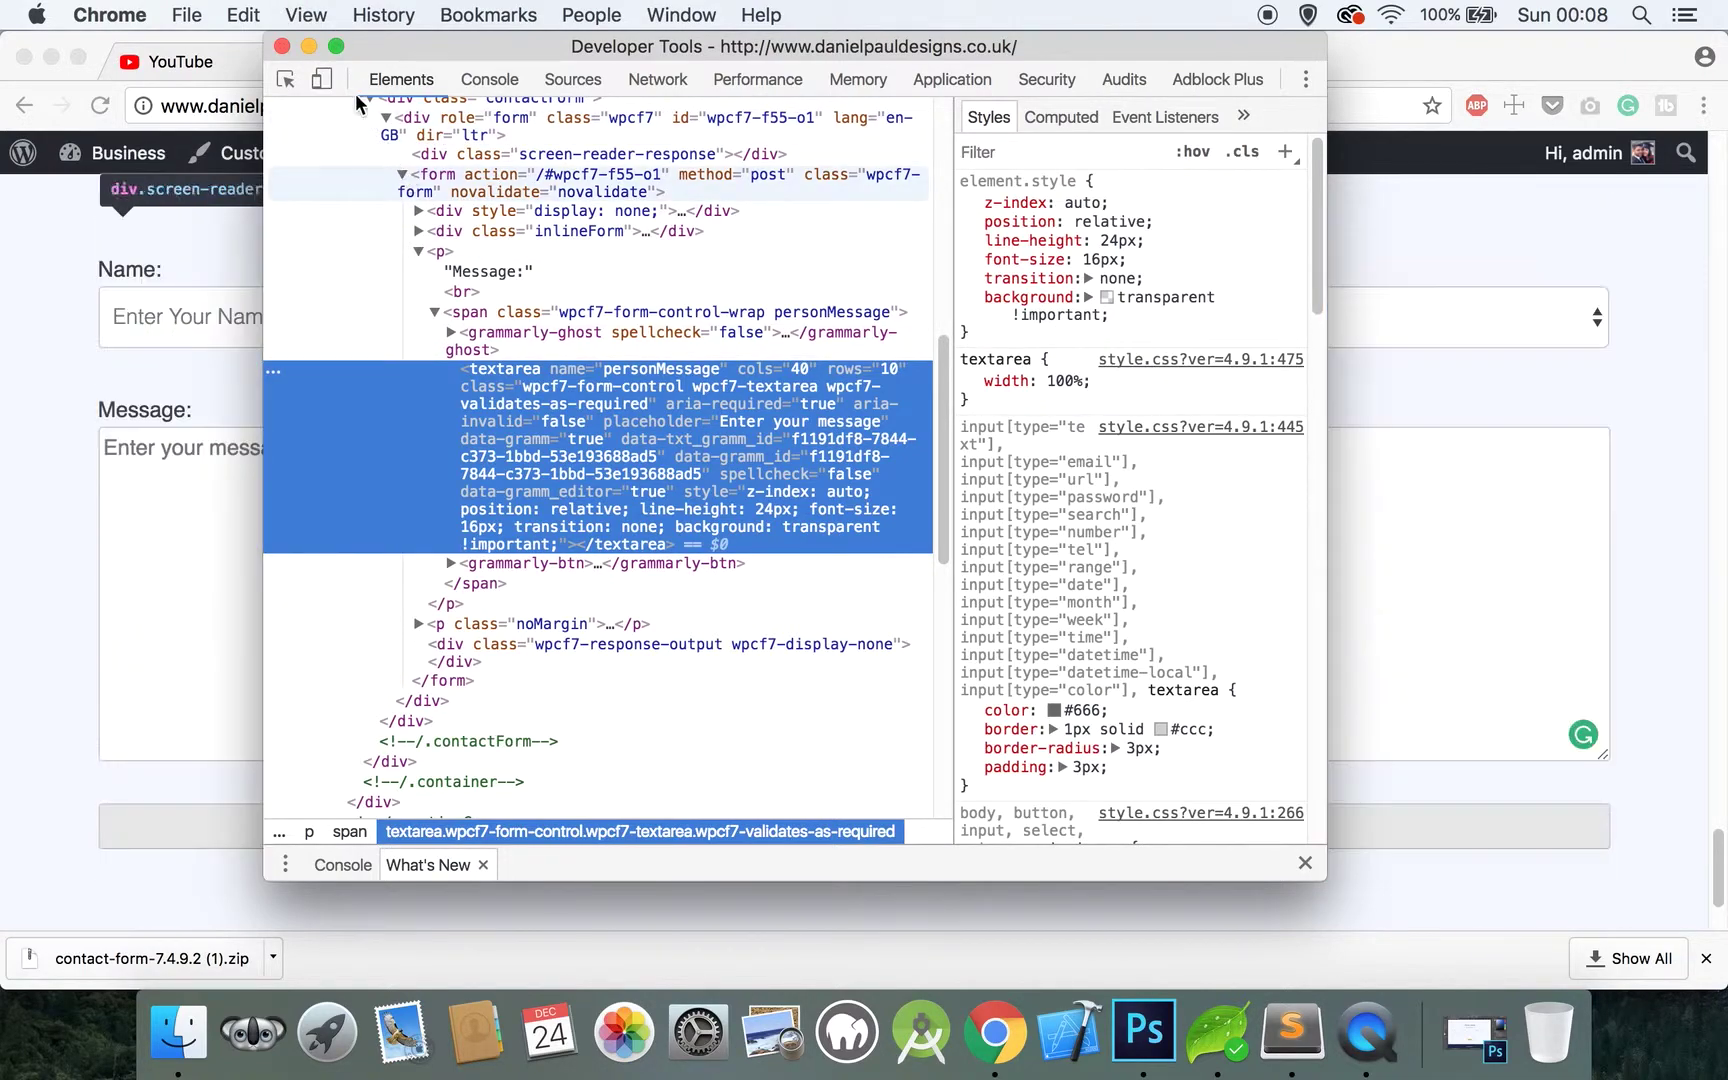
click(282, 46)
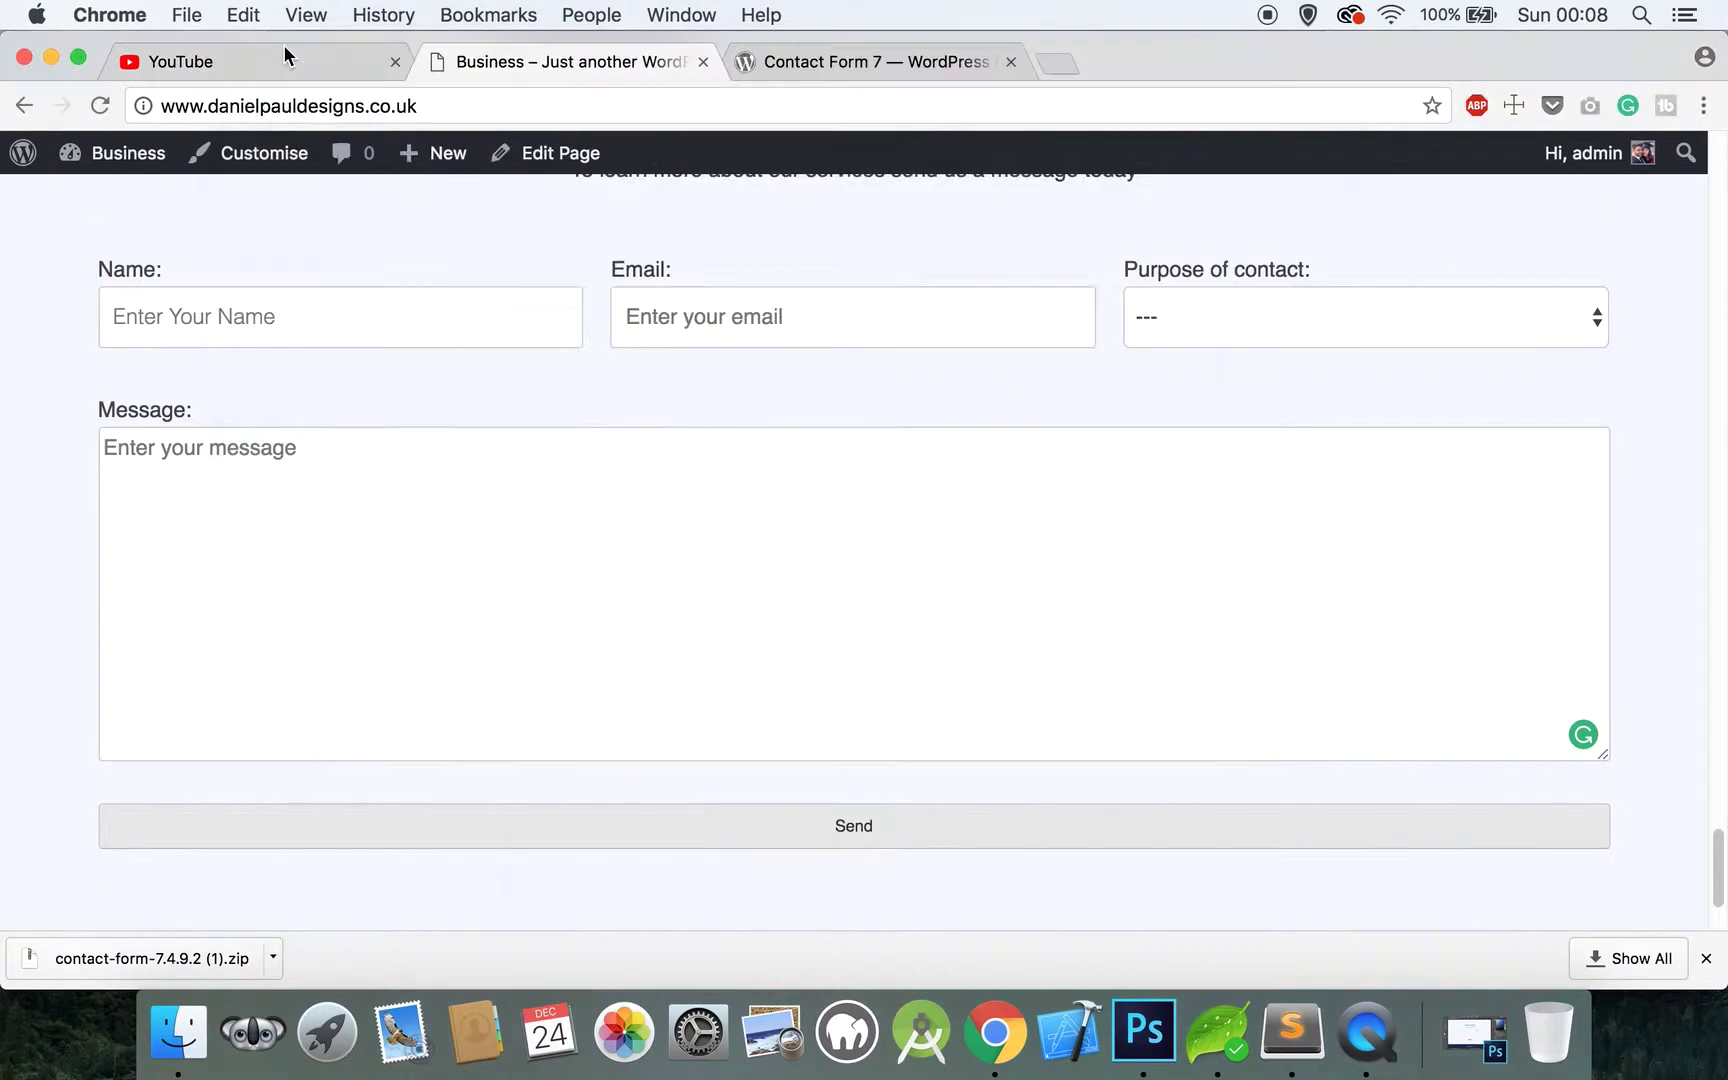
Switch to Coda and change the height rule's selector from .contactForm messageArea to .contactForm textarea
click(1240, 1047)
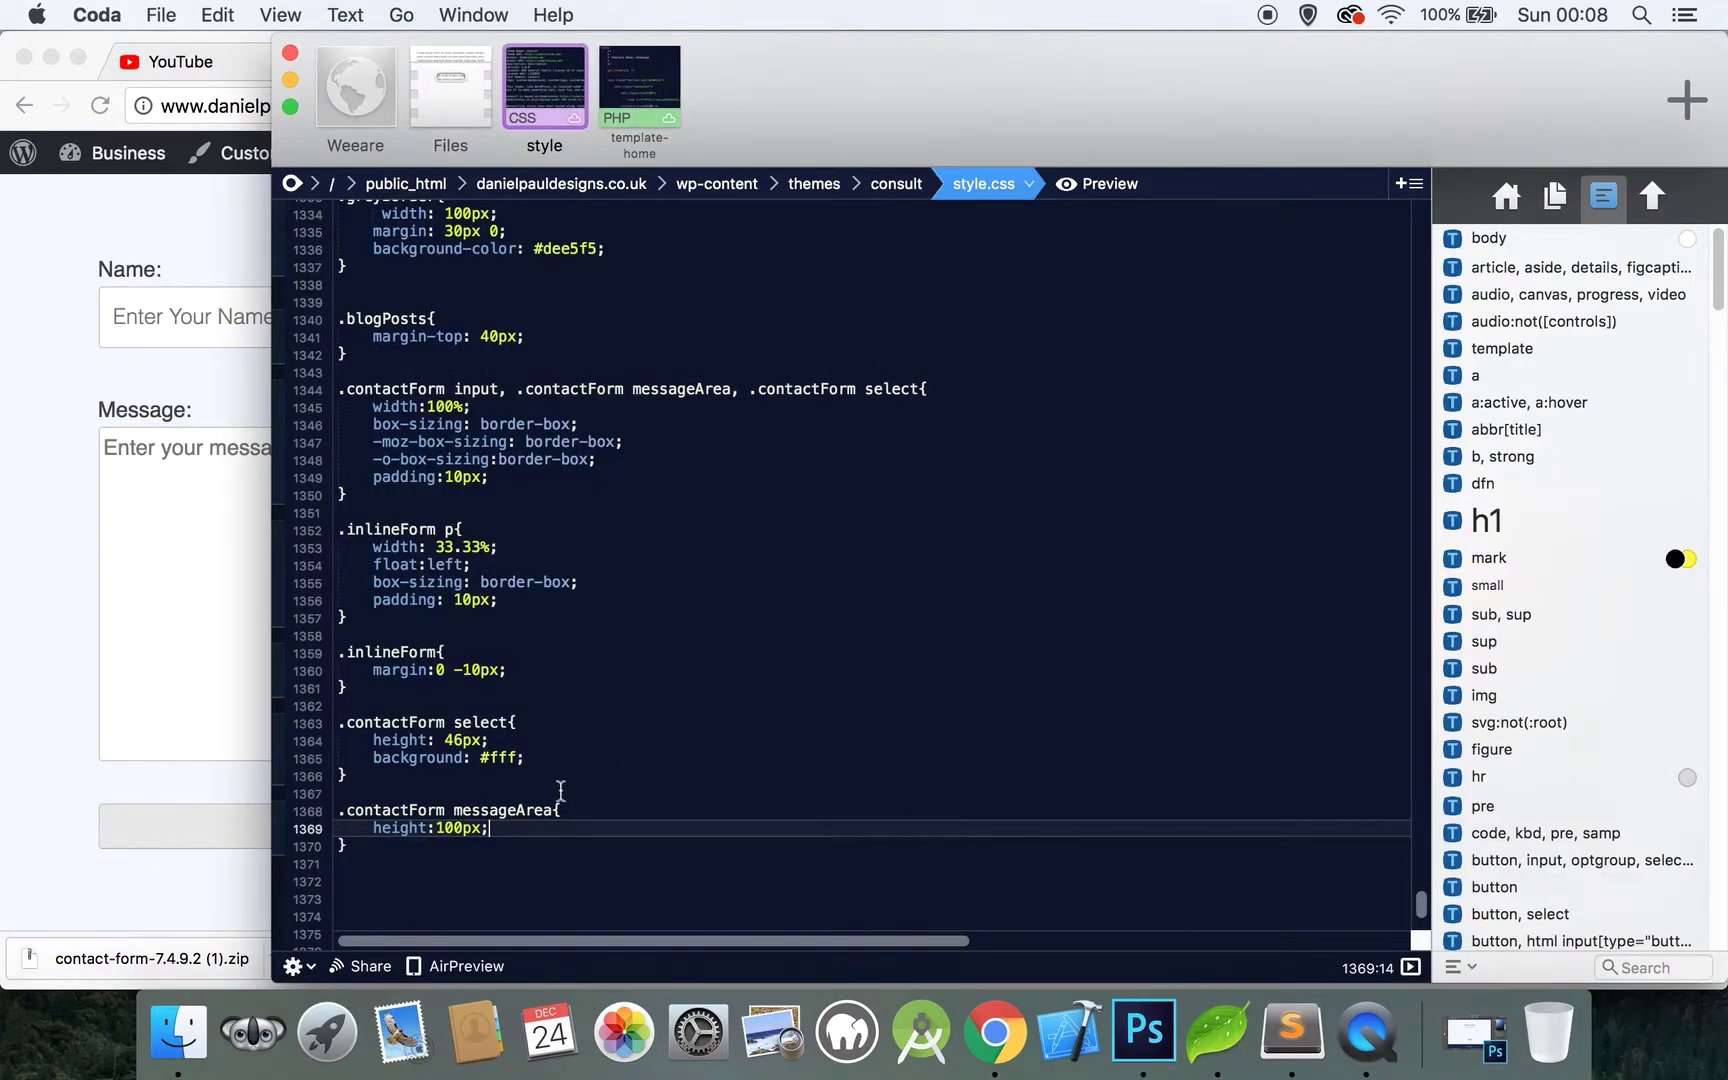
drag(553, 810, 454, 810)
text(textarea)
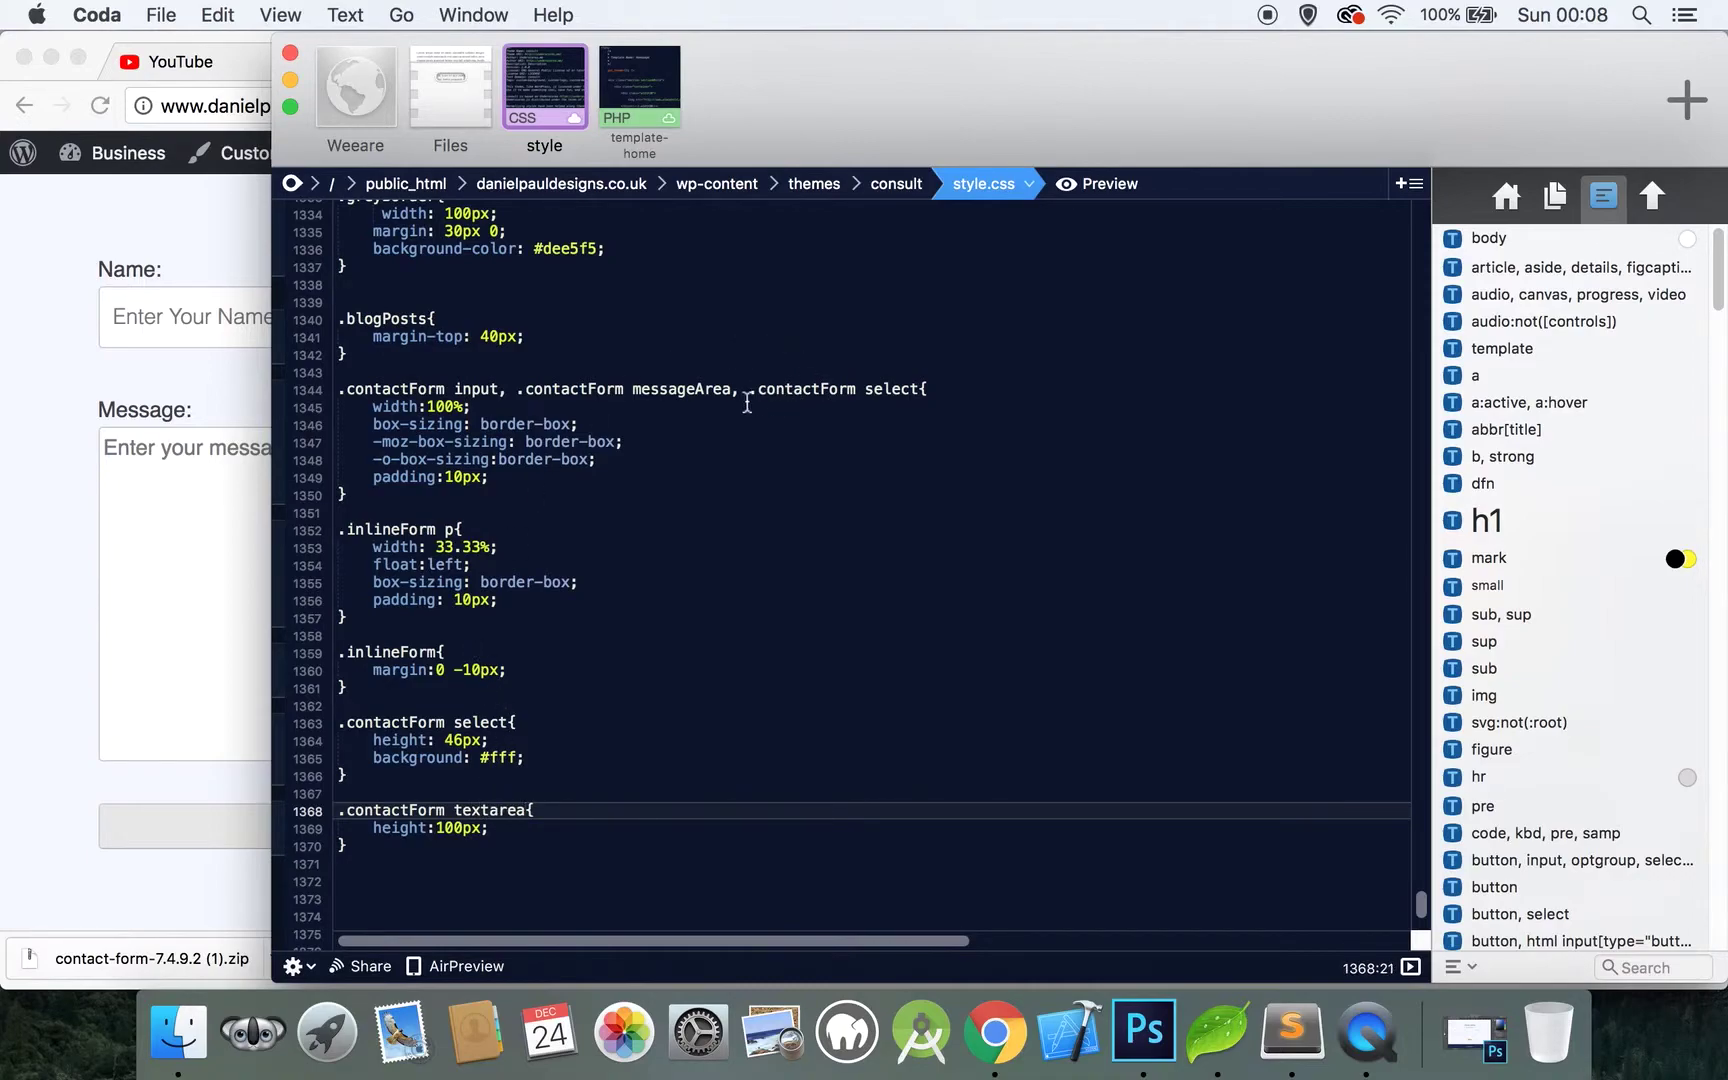
Replace messageArea with textarea in the shared .contactForm selector, save style.css and reload the contact form in Chrome
drag(731, 389, 632, 389)
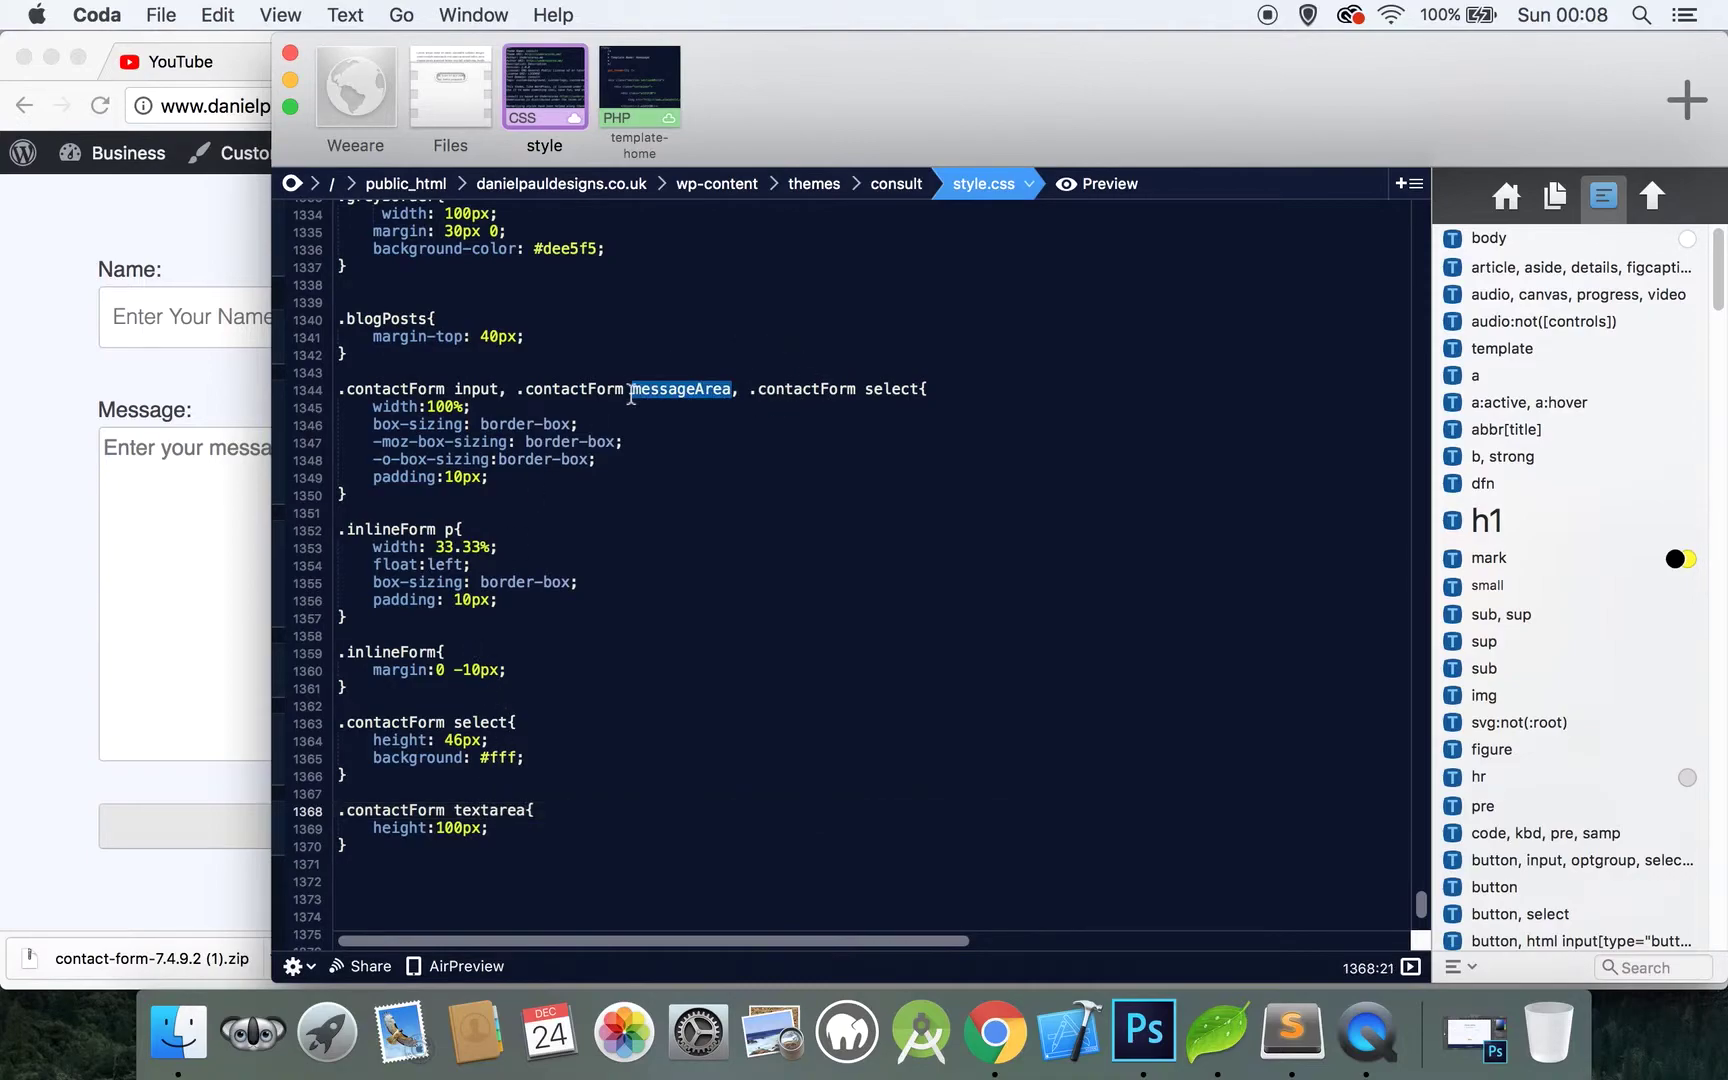
text(textarea)
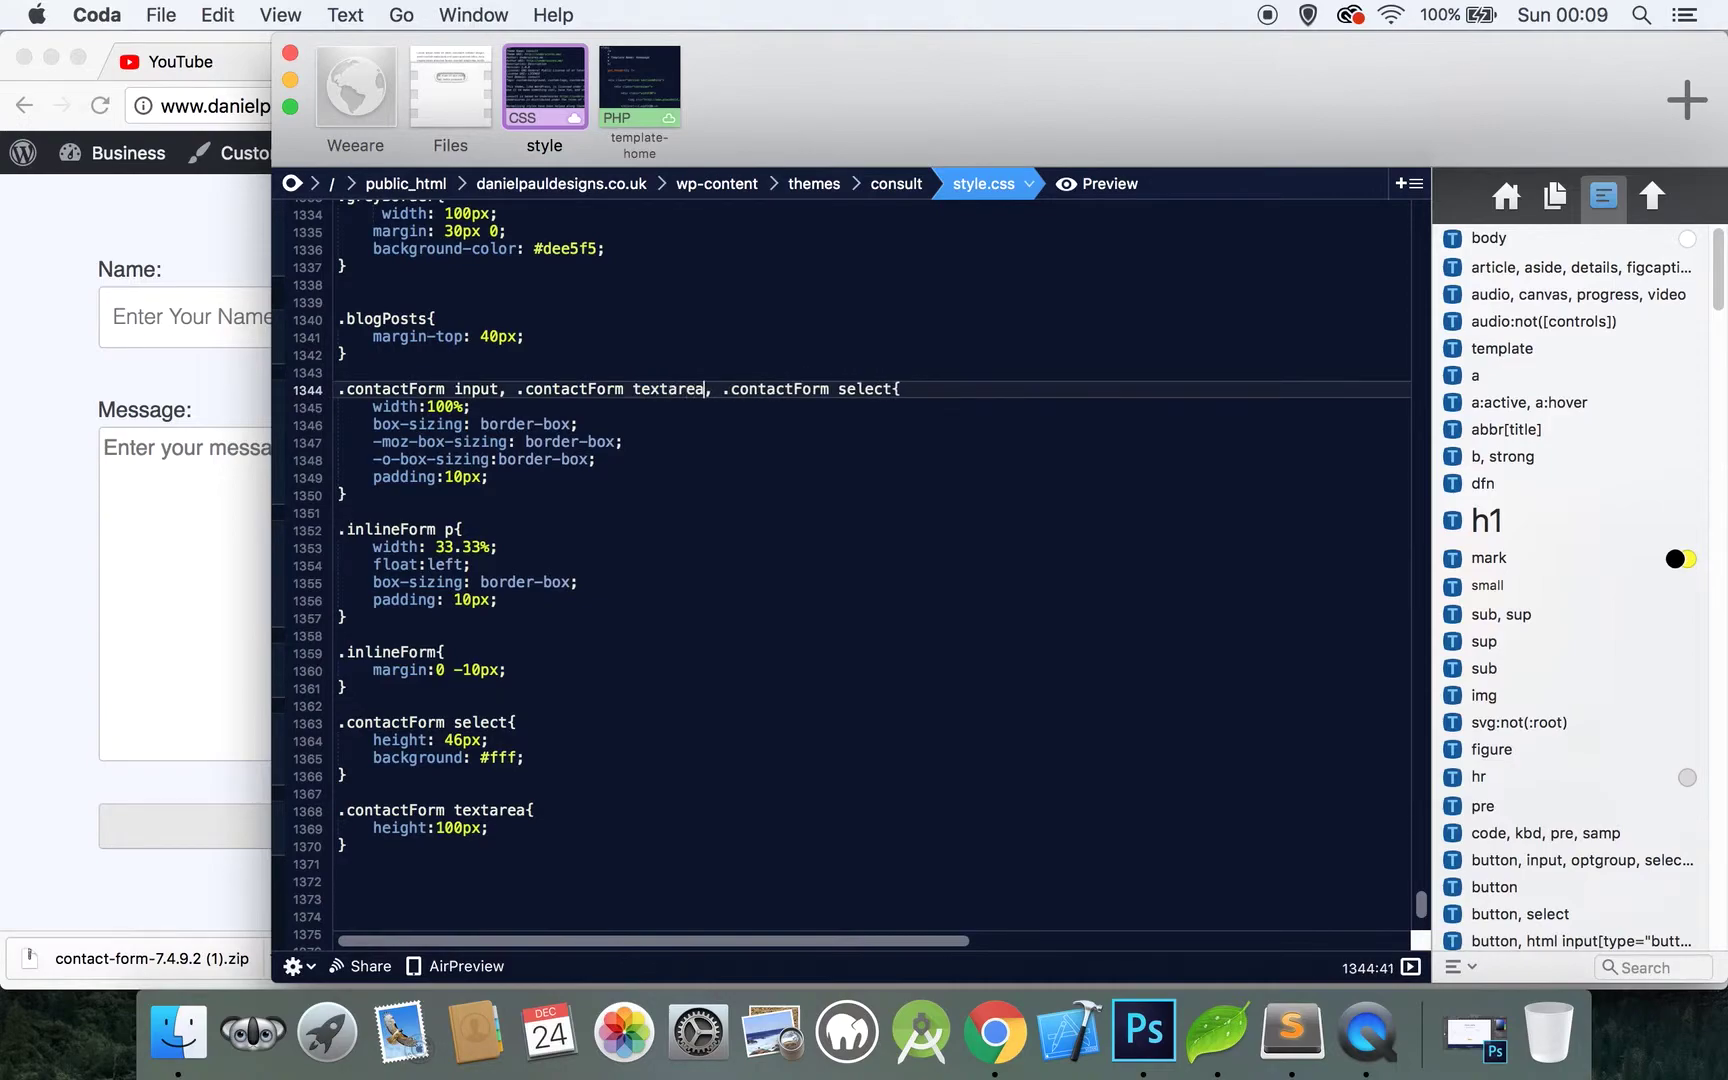
key(super+s)
click(160, 460)
click(43, 540)
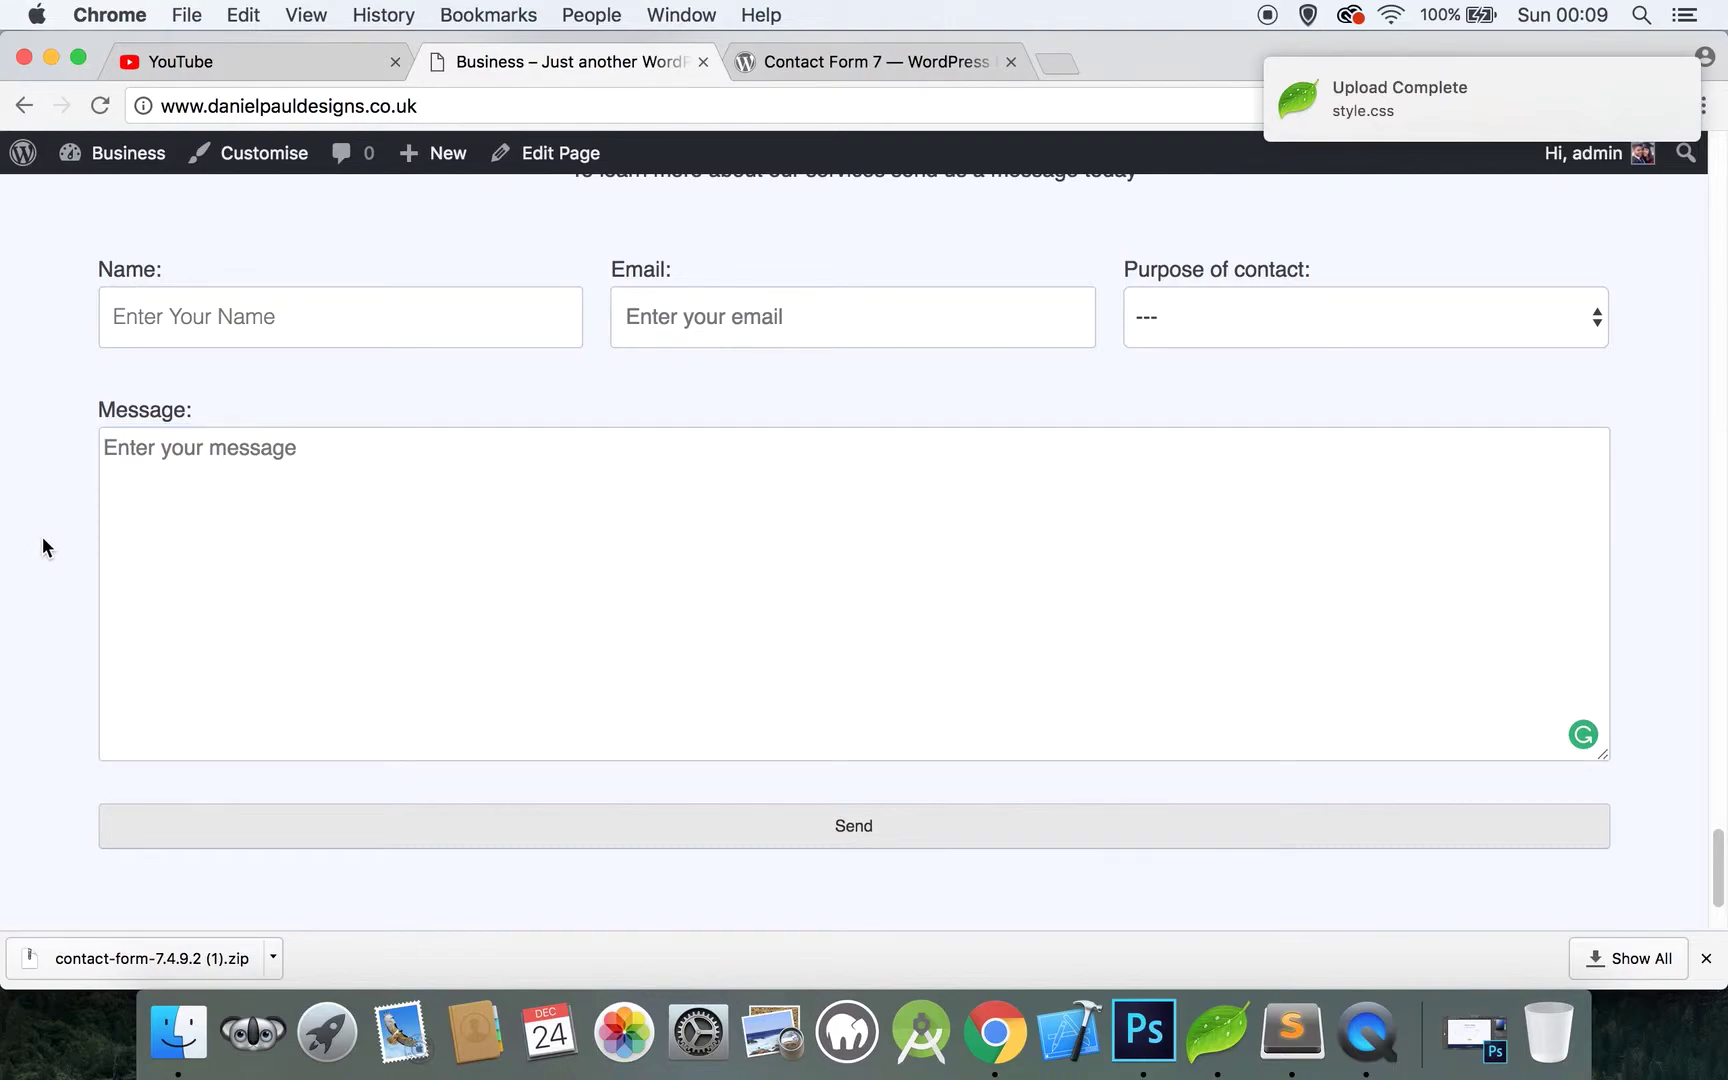
key(super+r)
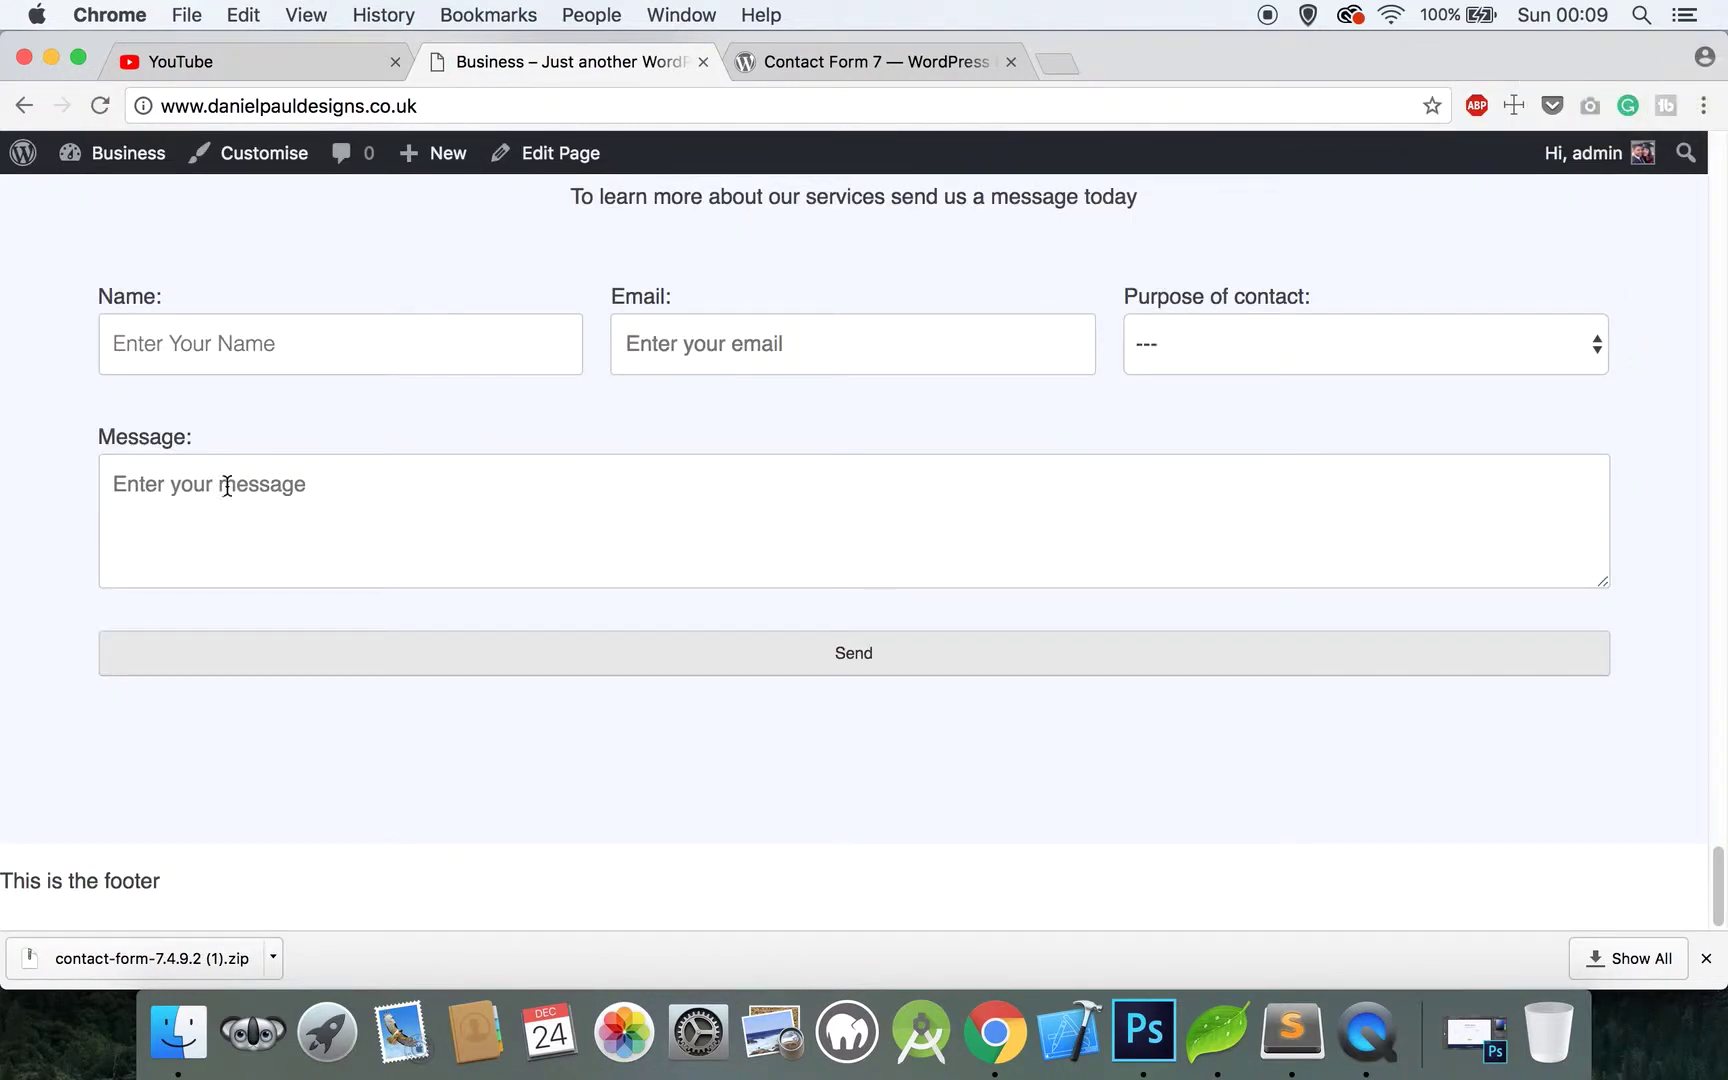
click(298, 492)
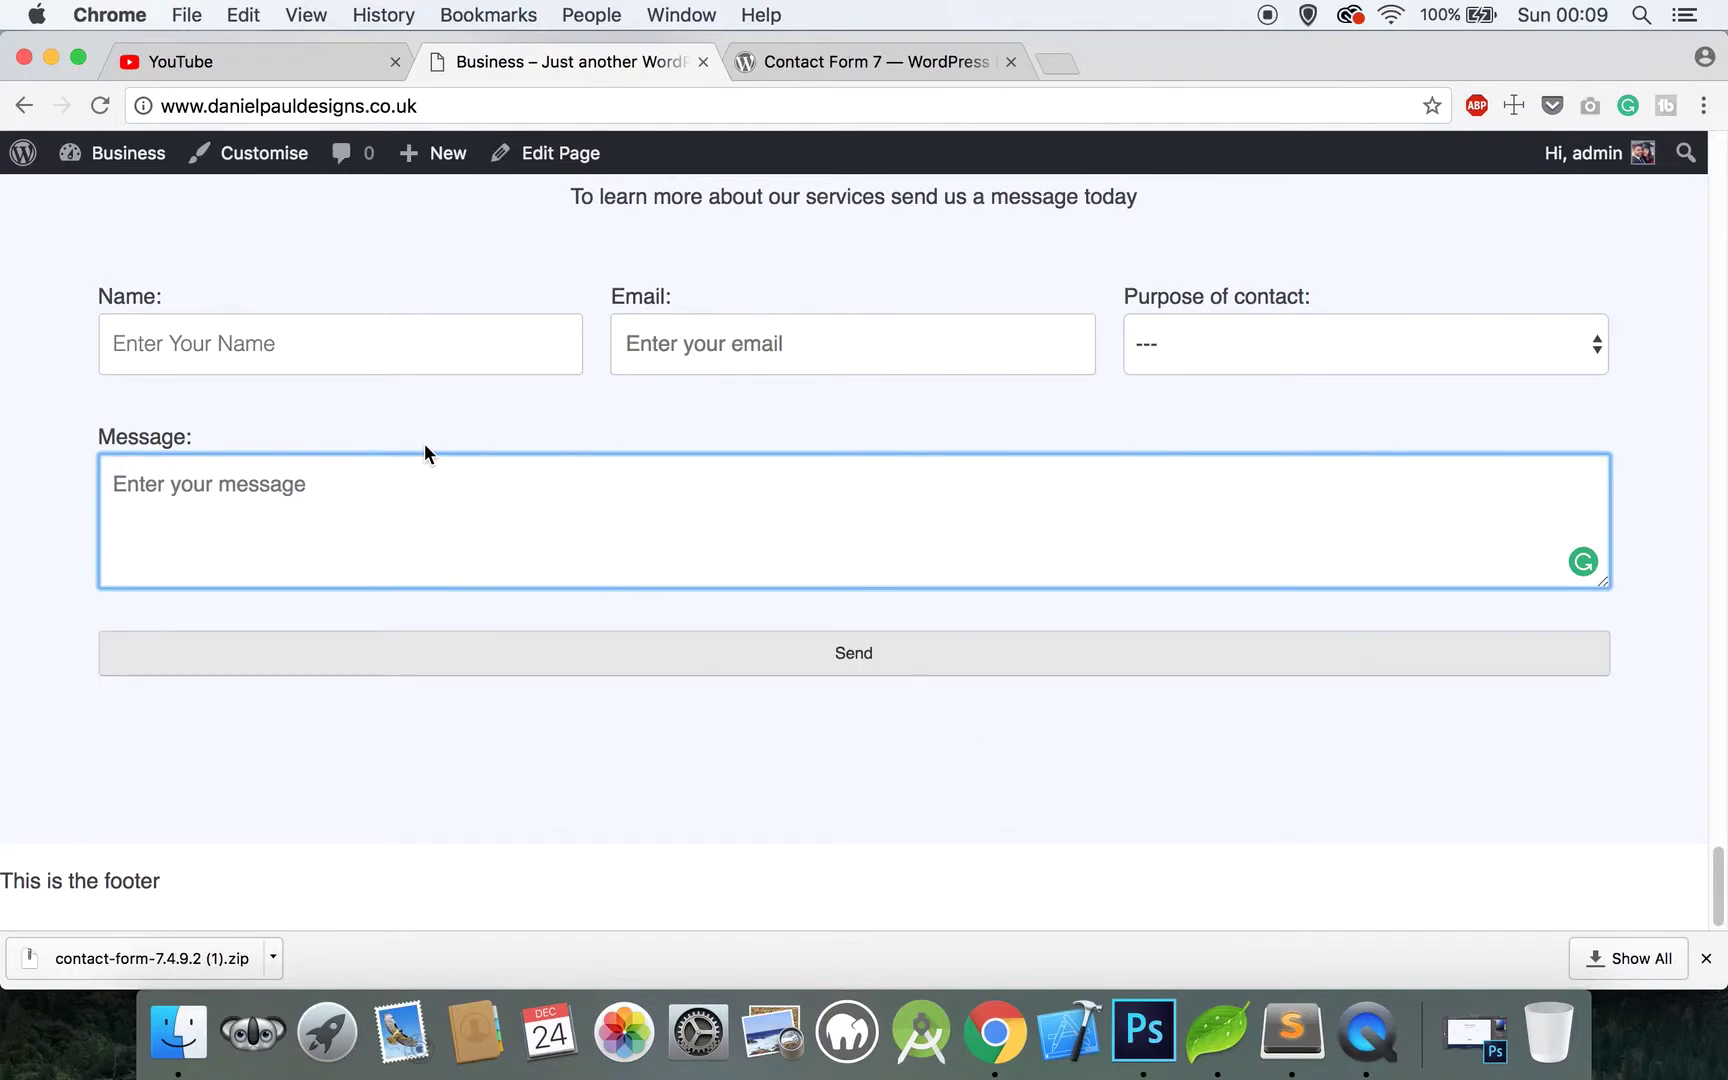
Switch to the Photoshop homepage mockup, sample the form fields' background colour, read its hex code and minimize Photoshop
click(1144, 1035)
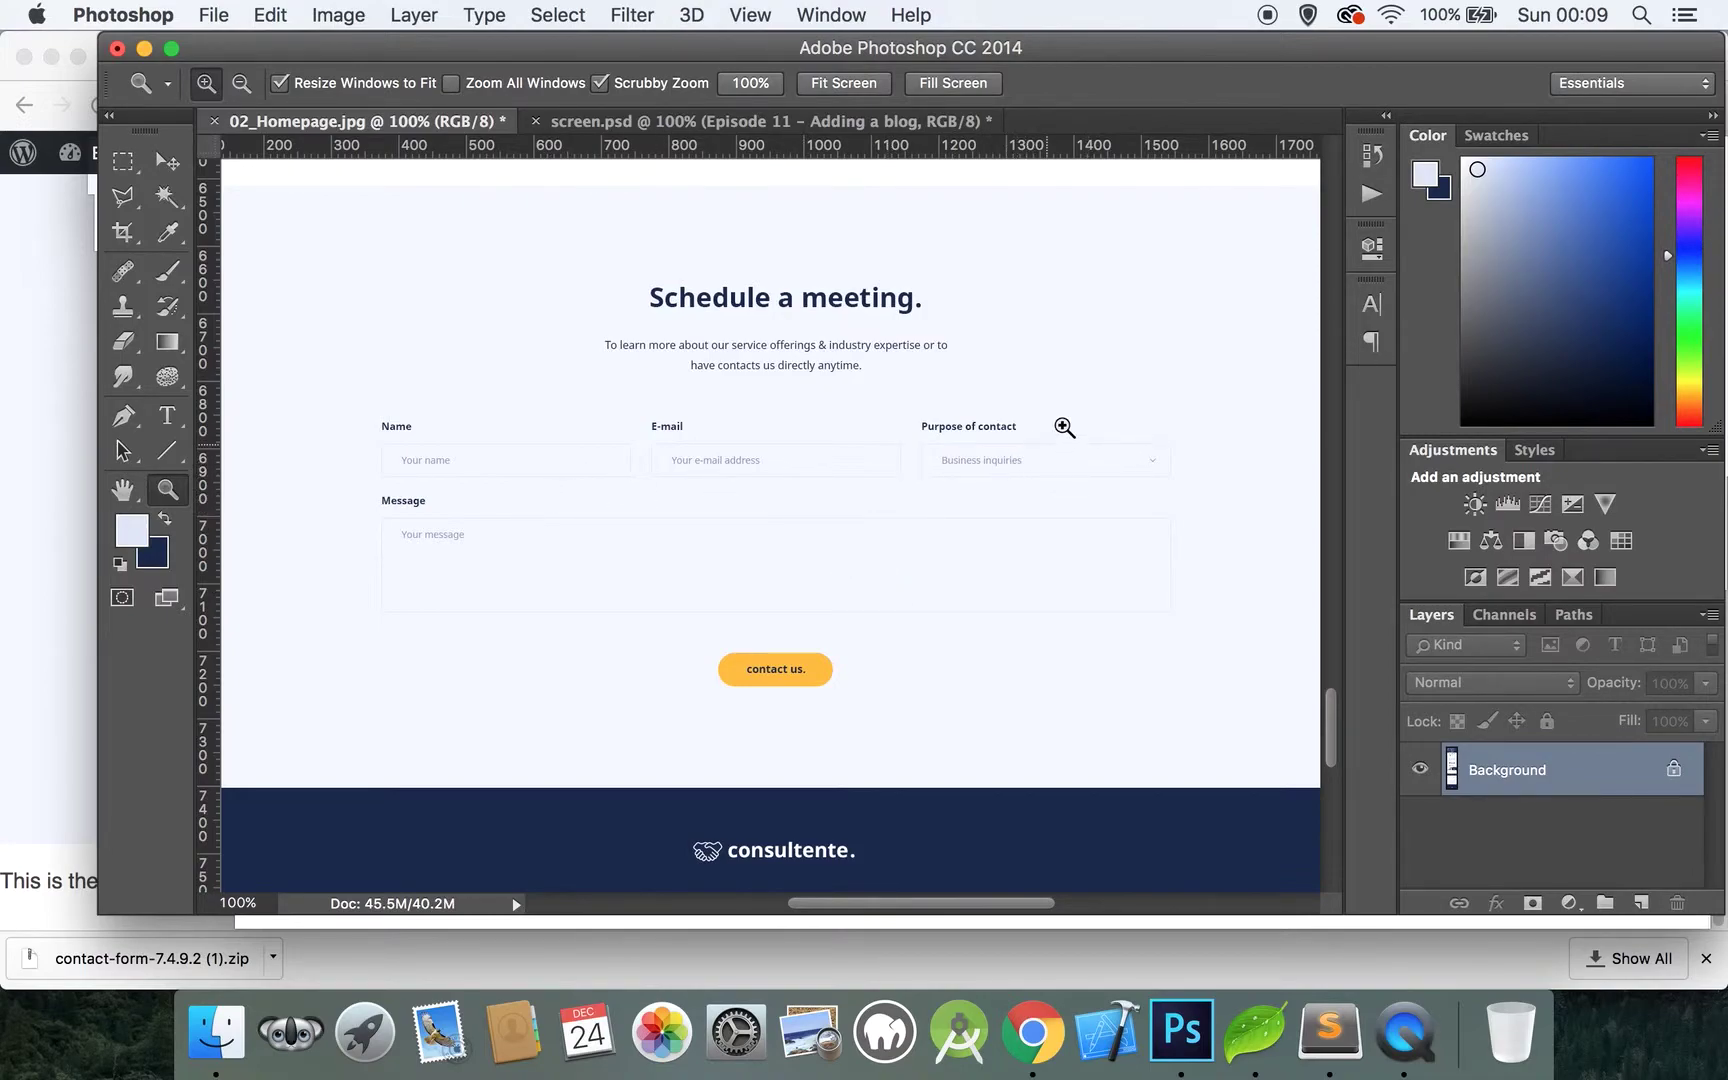
click(508, 461)
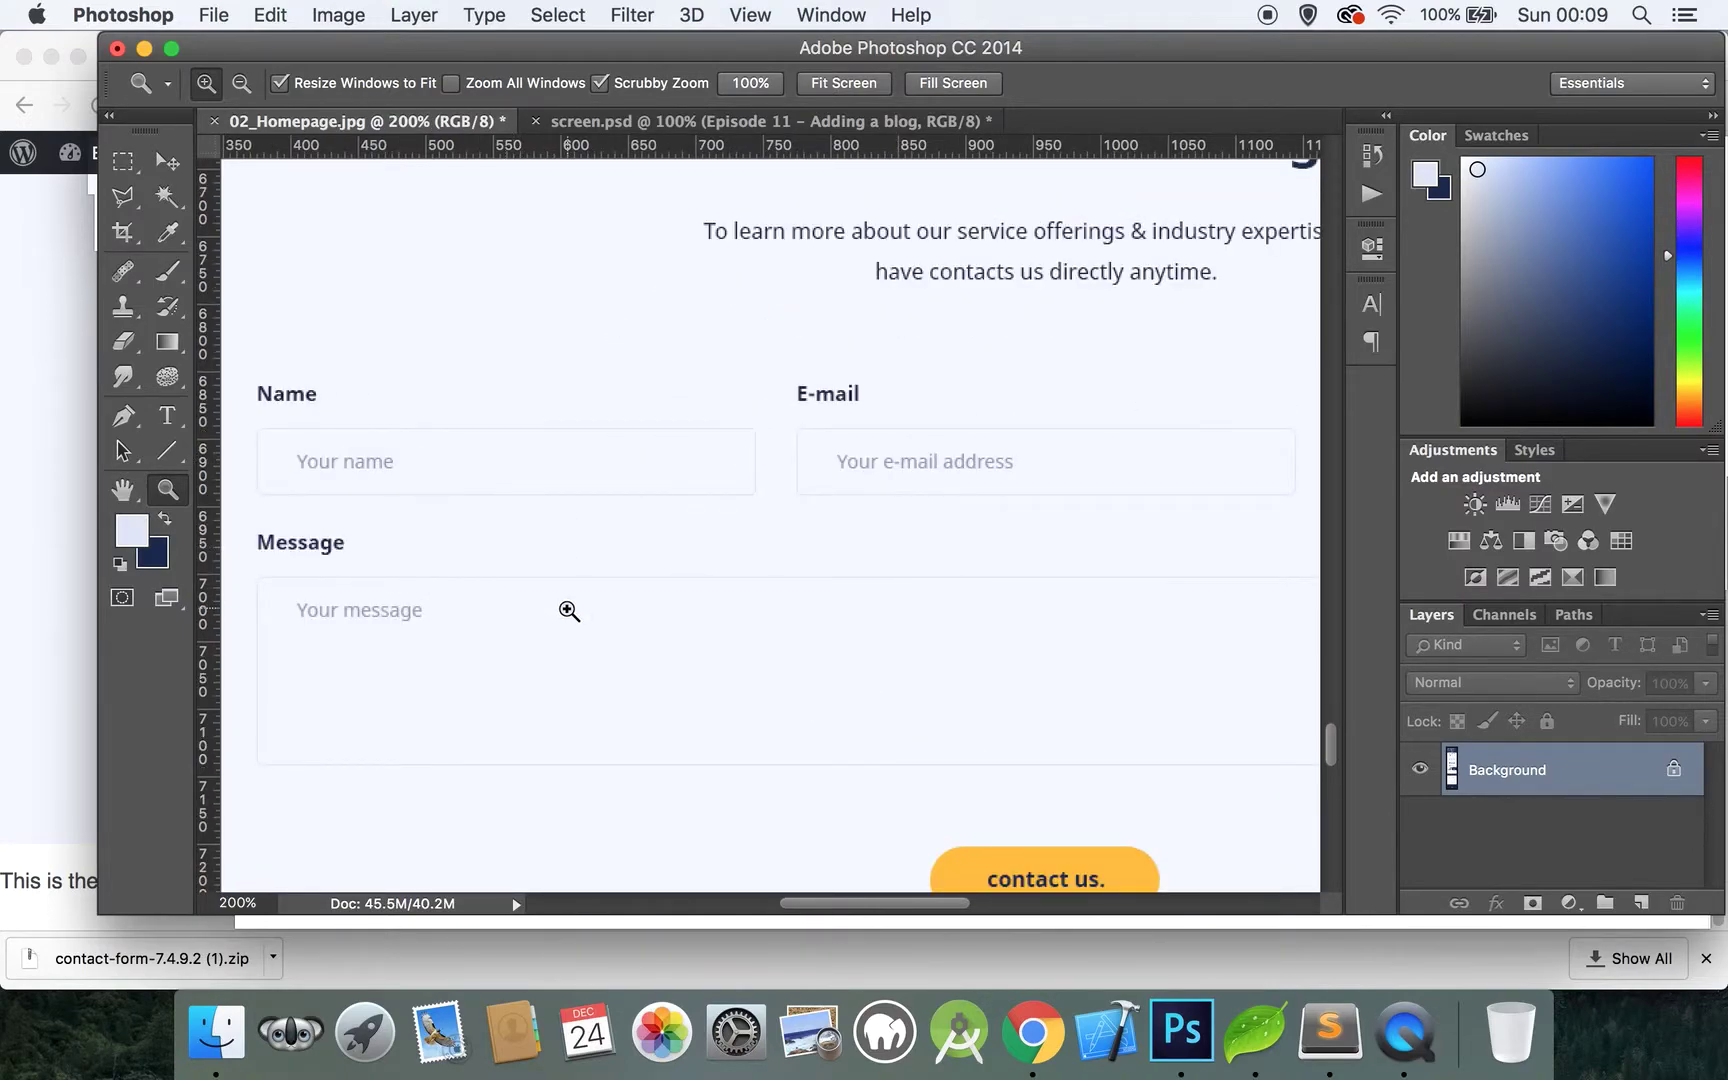
key(i)
click(128, 527)
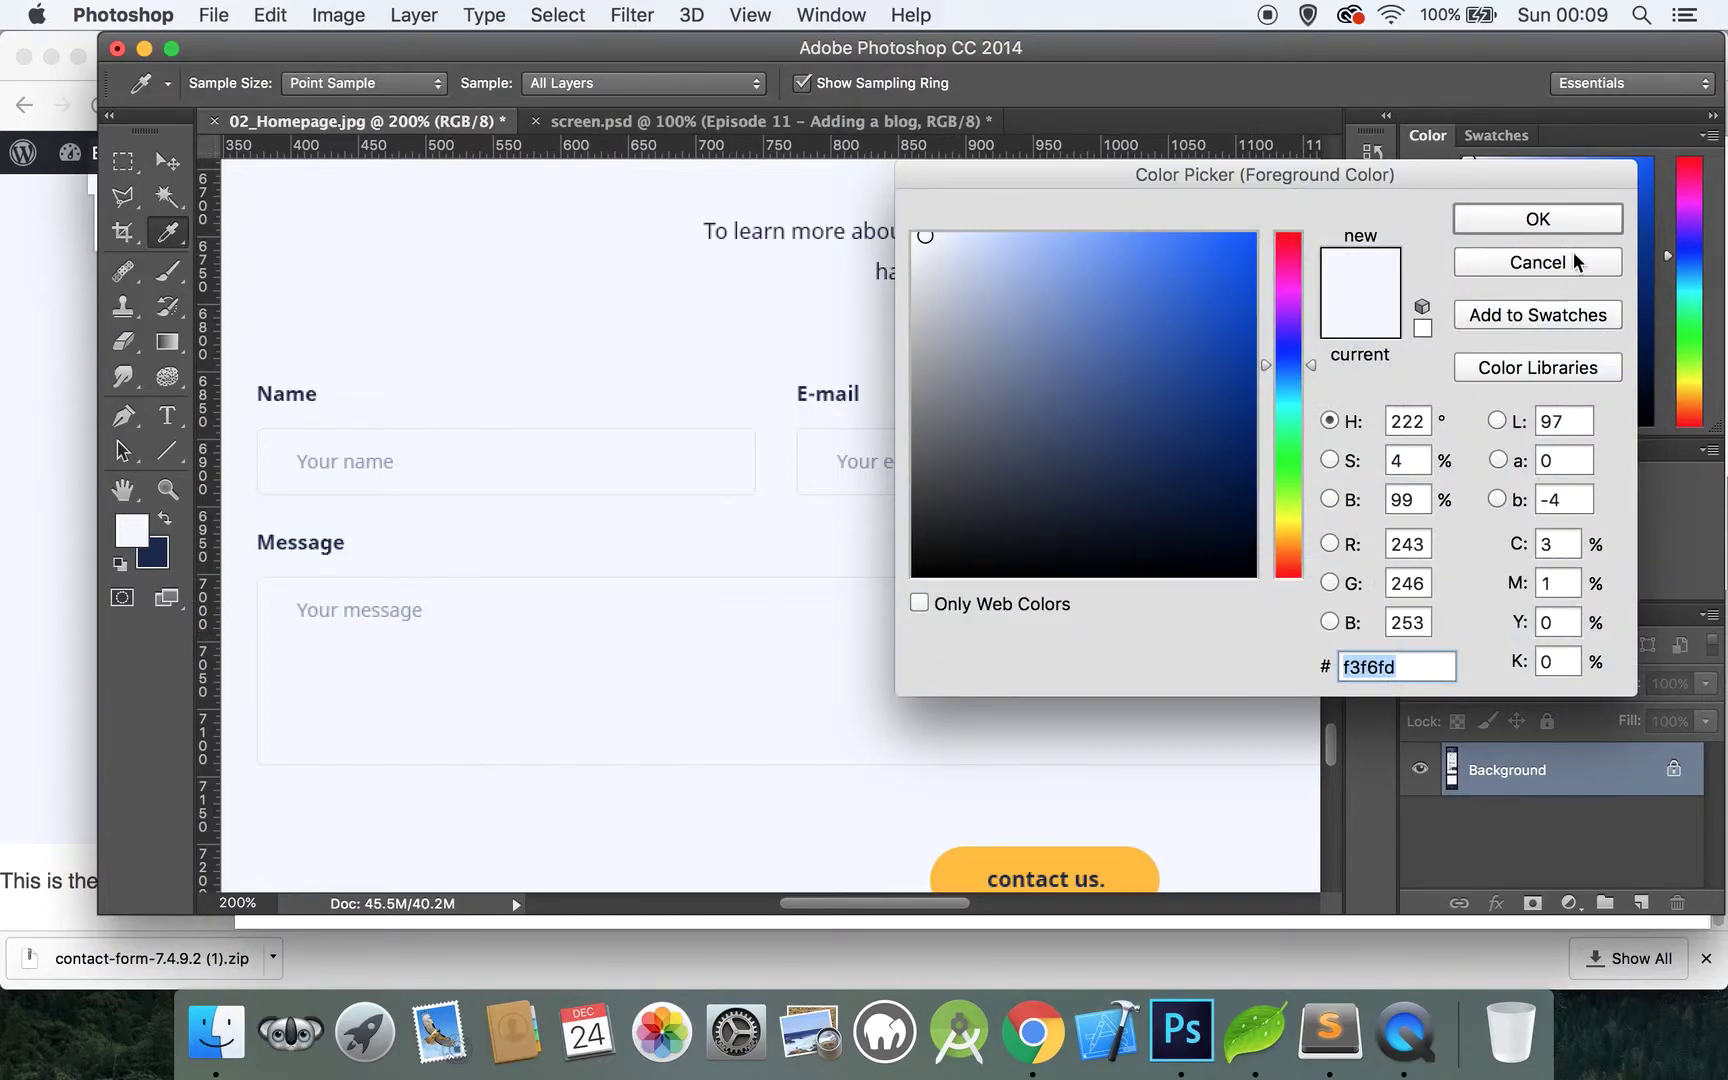
click(1537, 262)
click(145, 49)
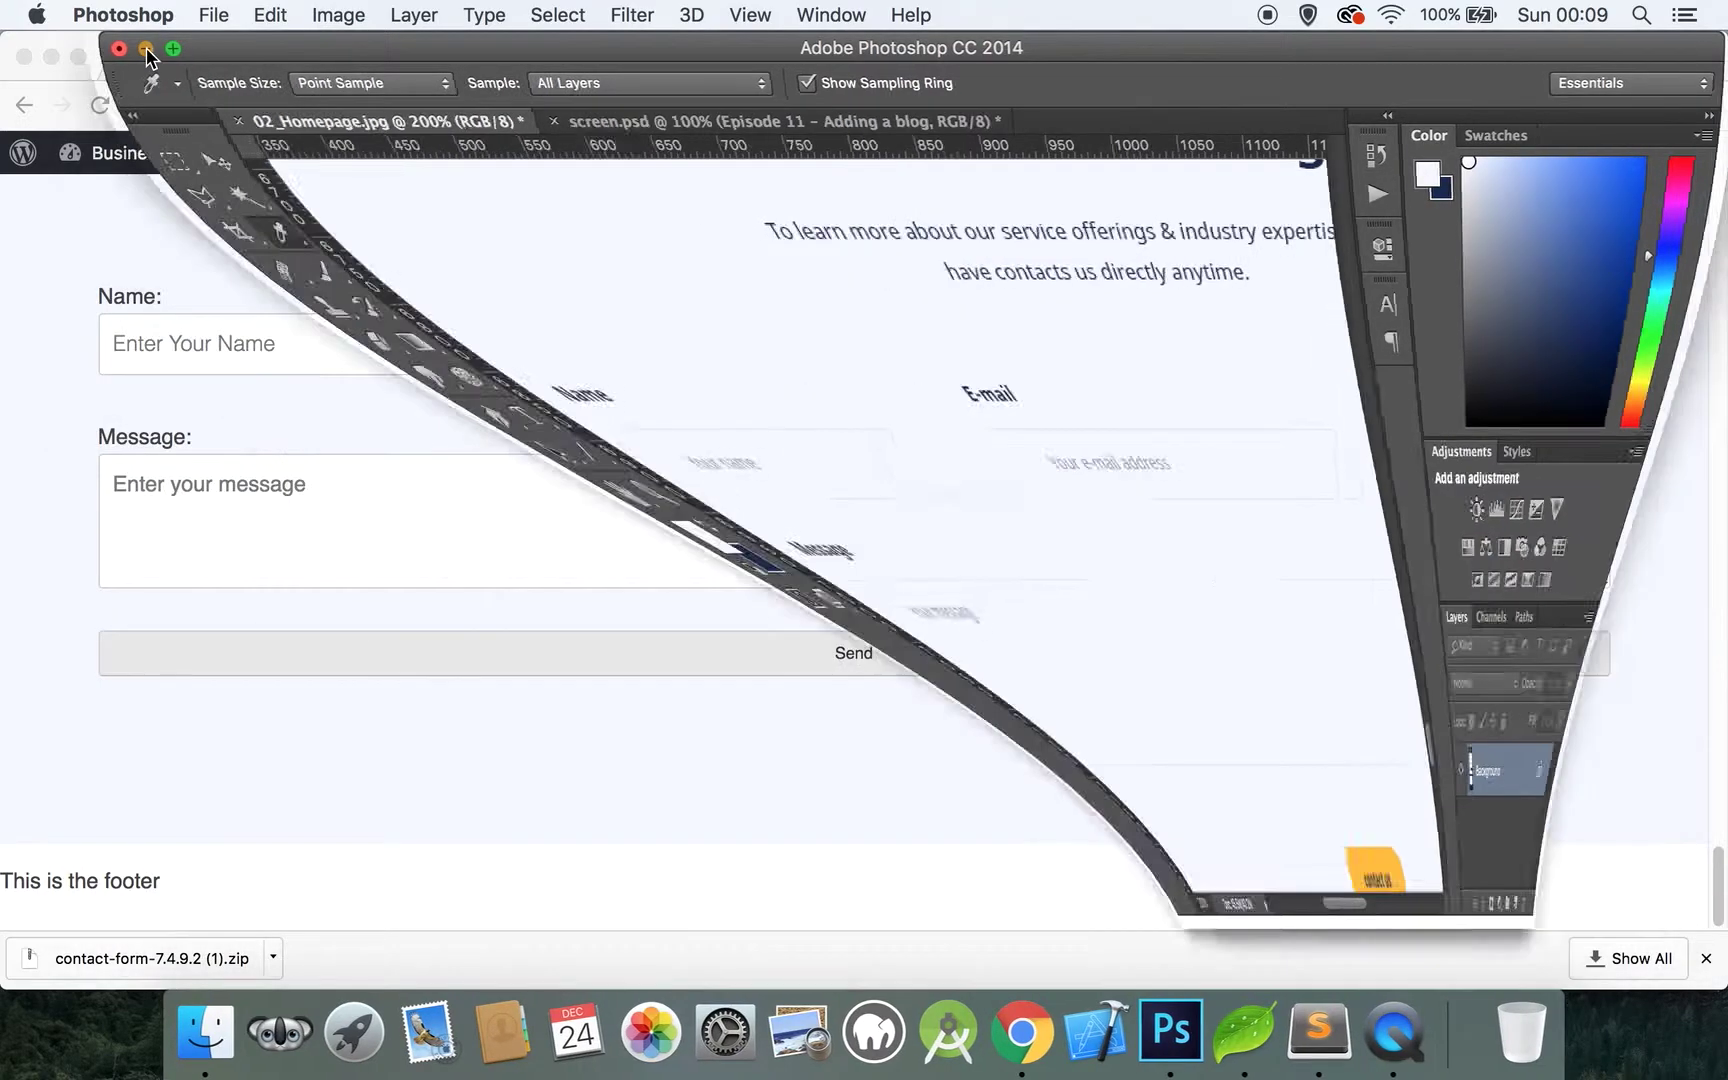
Switch to Coda and add background: #f3f6fd; below the padding in the shared .contactForm input, textarea and select rule
click(1230, 1048)
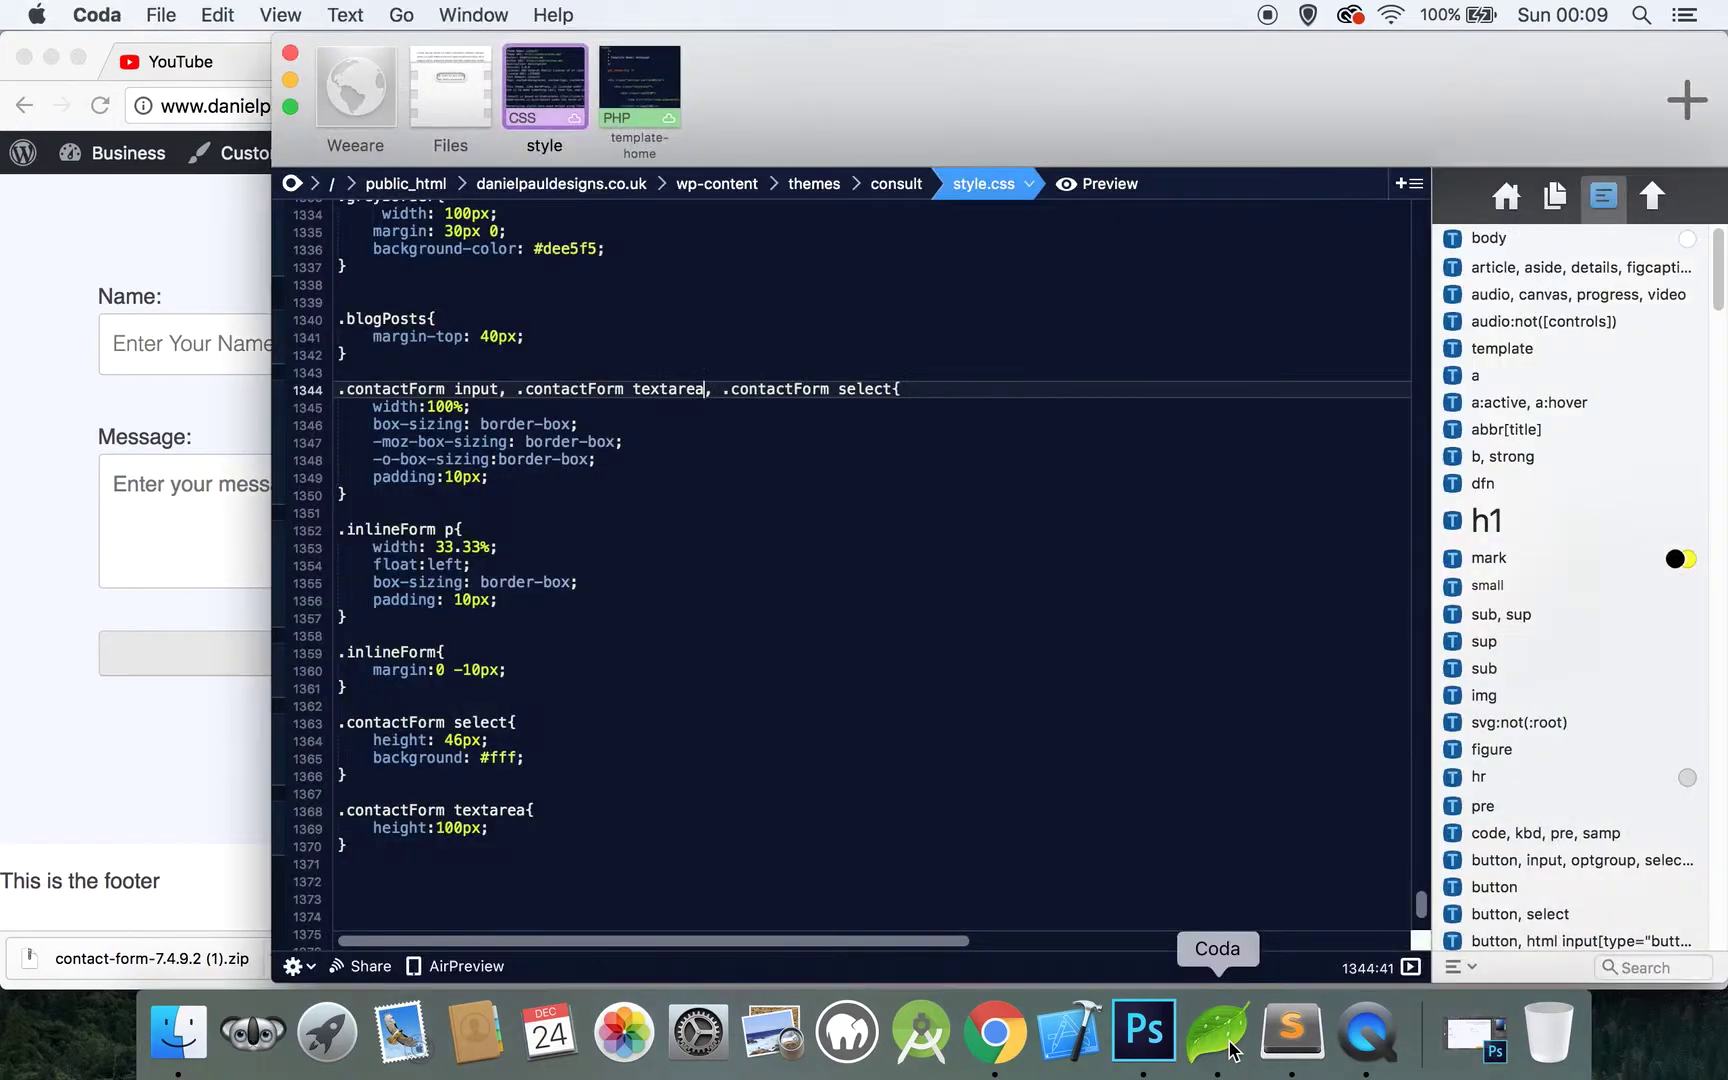
click(552, 481)
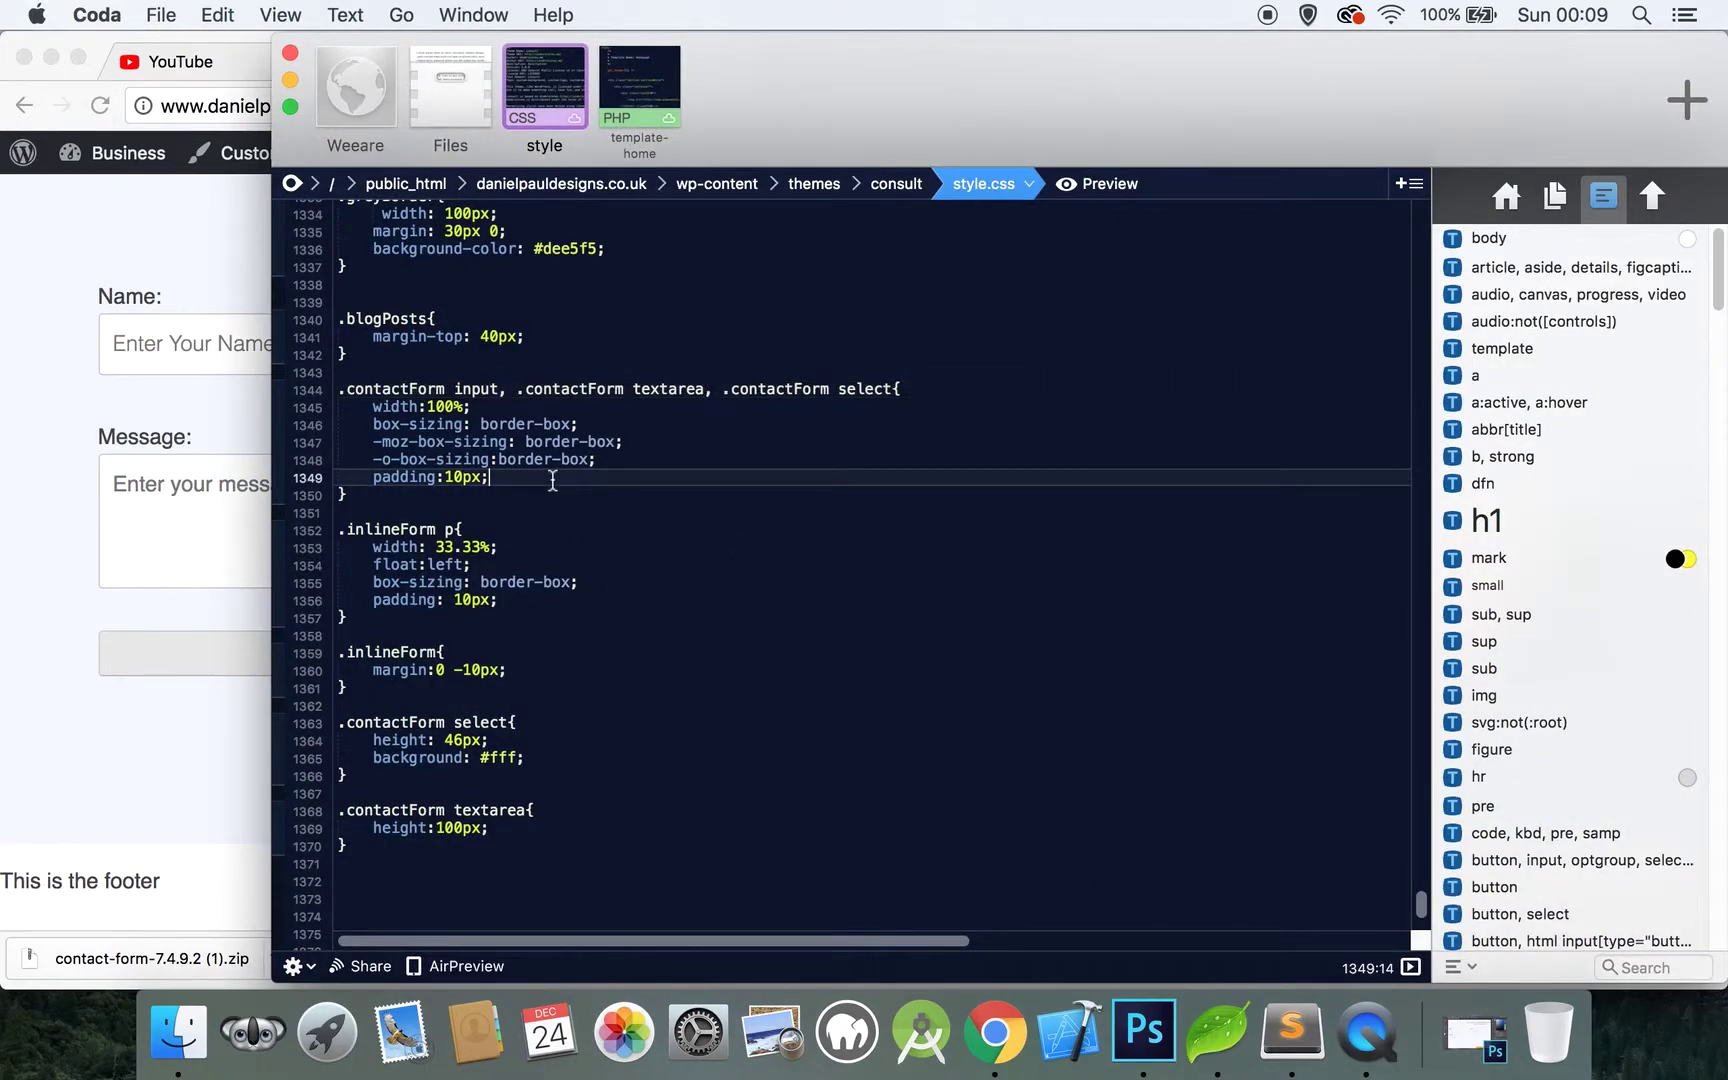
key(Return)
text(ba)
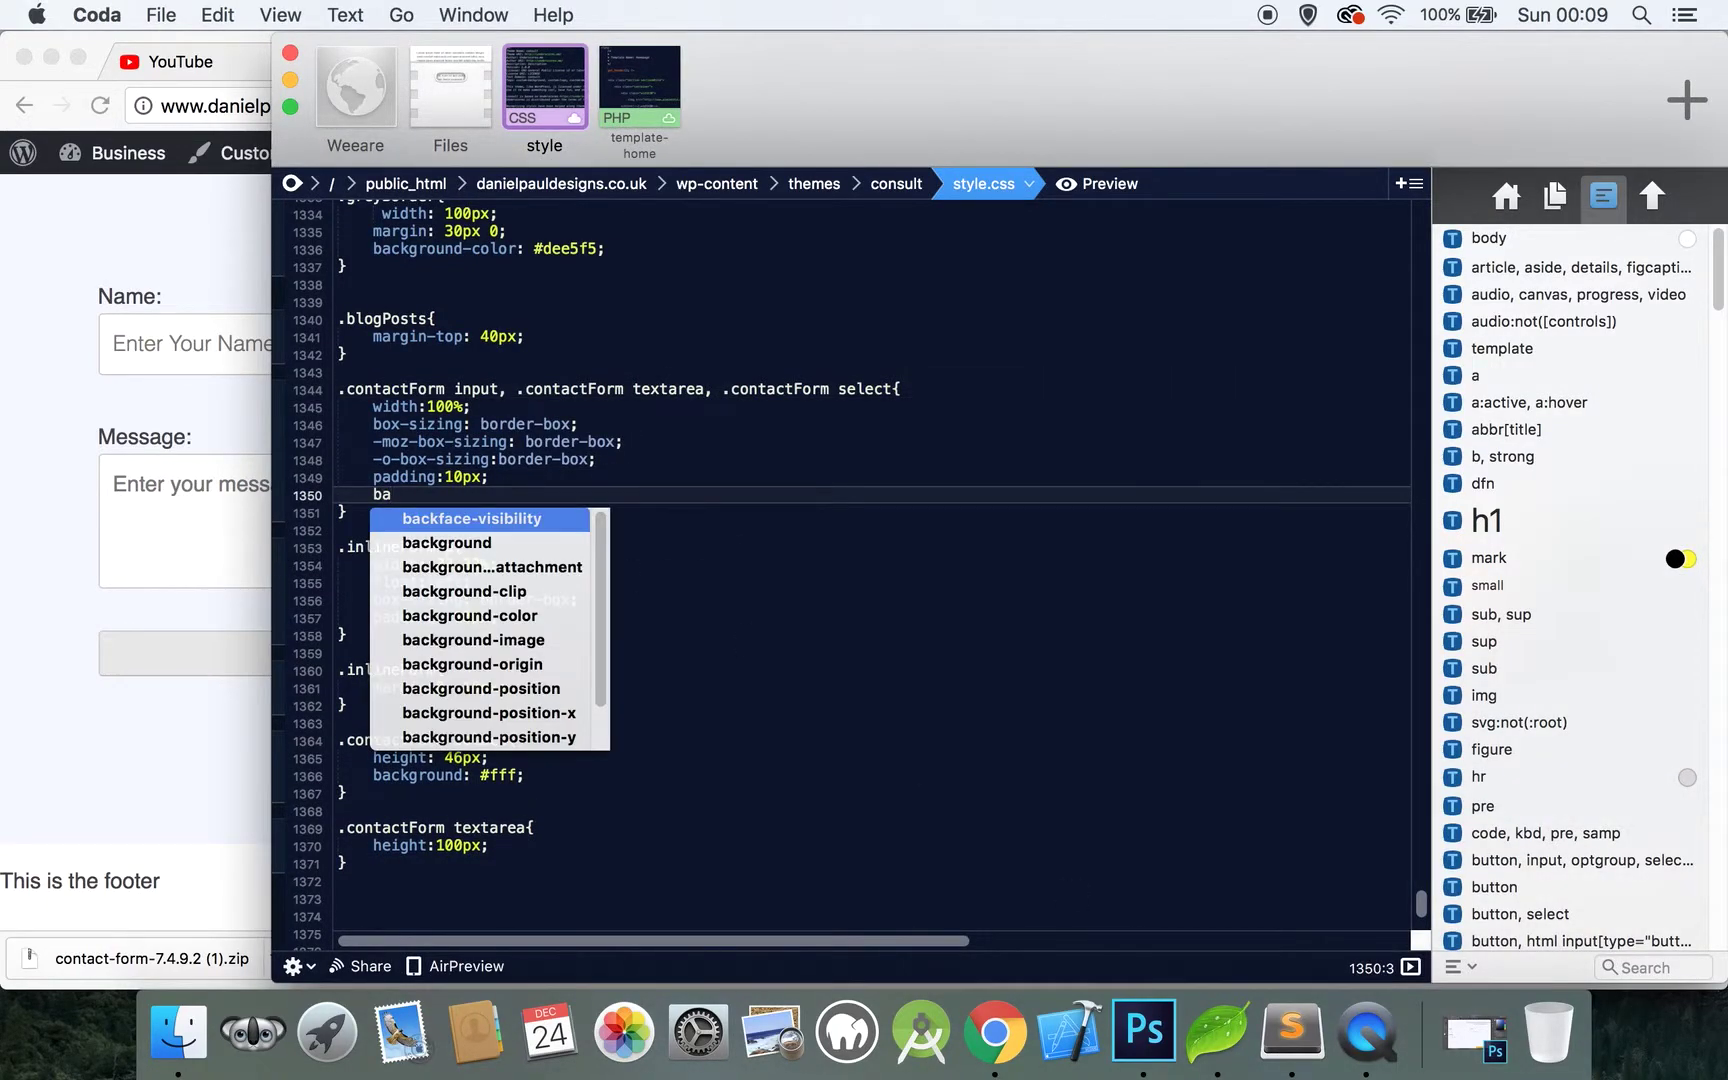
key(Down)
key(Return)
text(#f3f6fd)
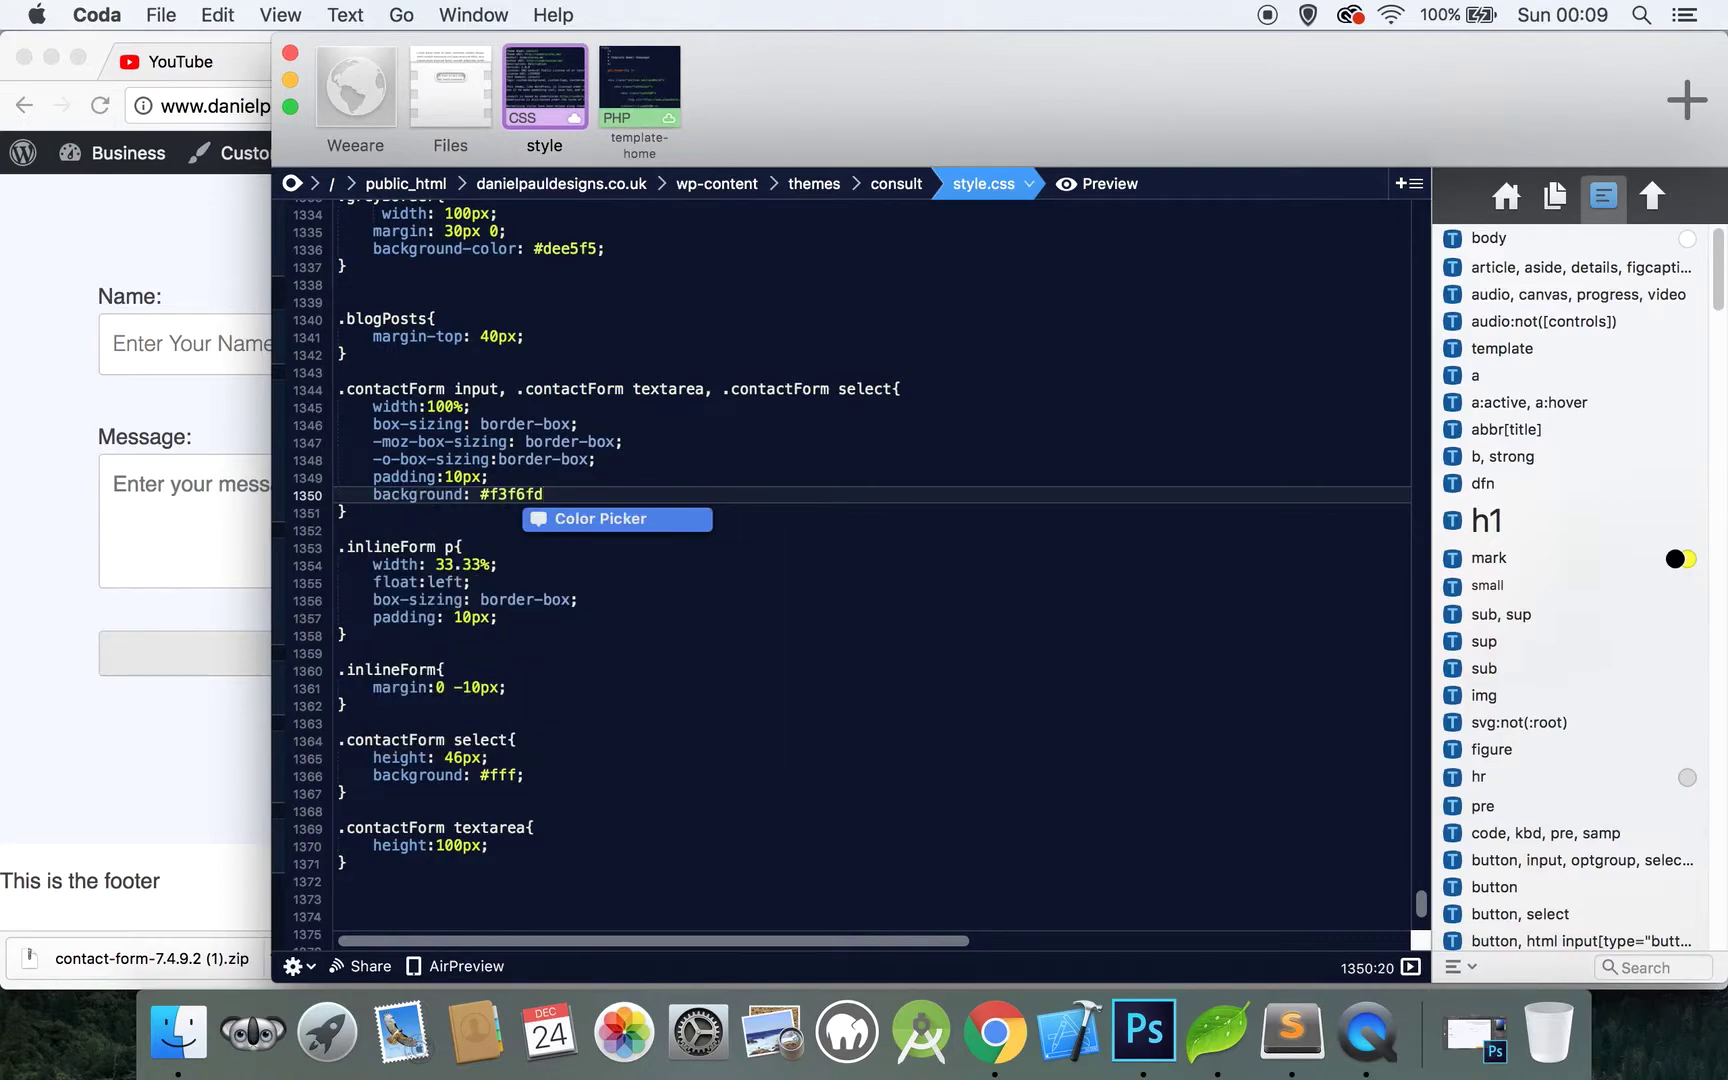
text(;)
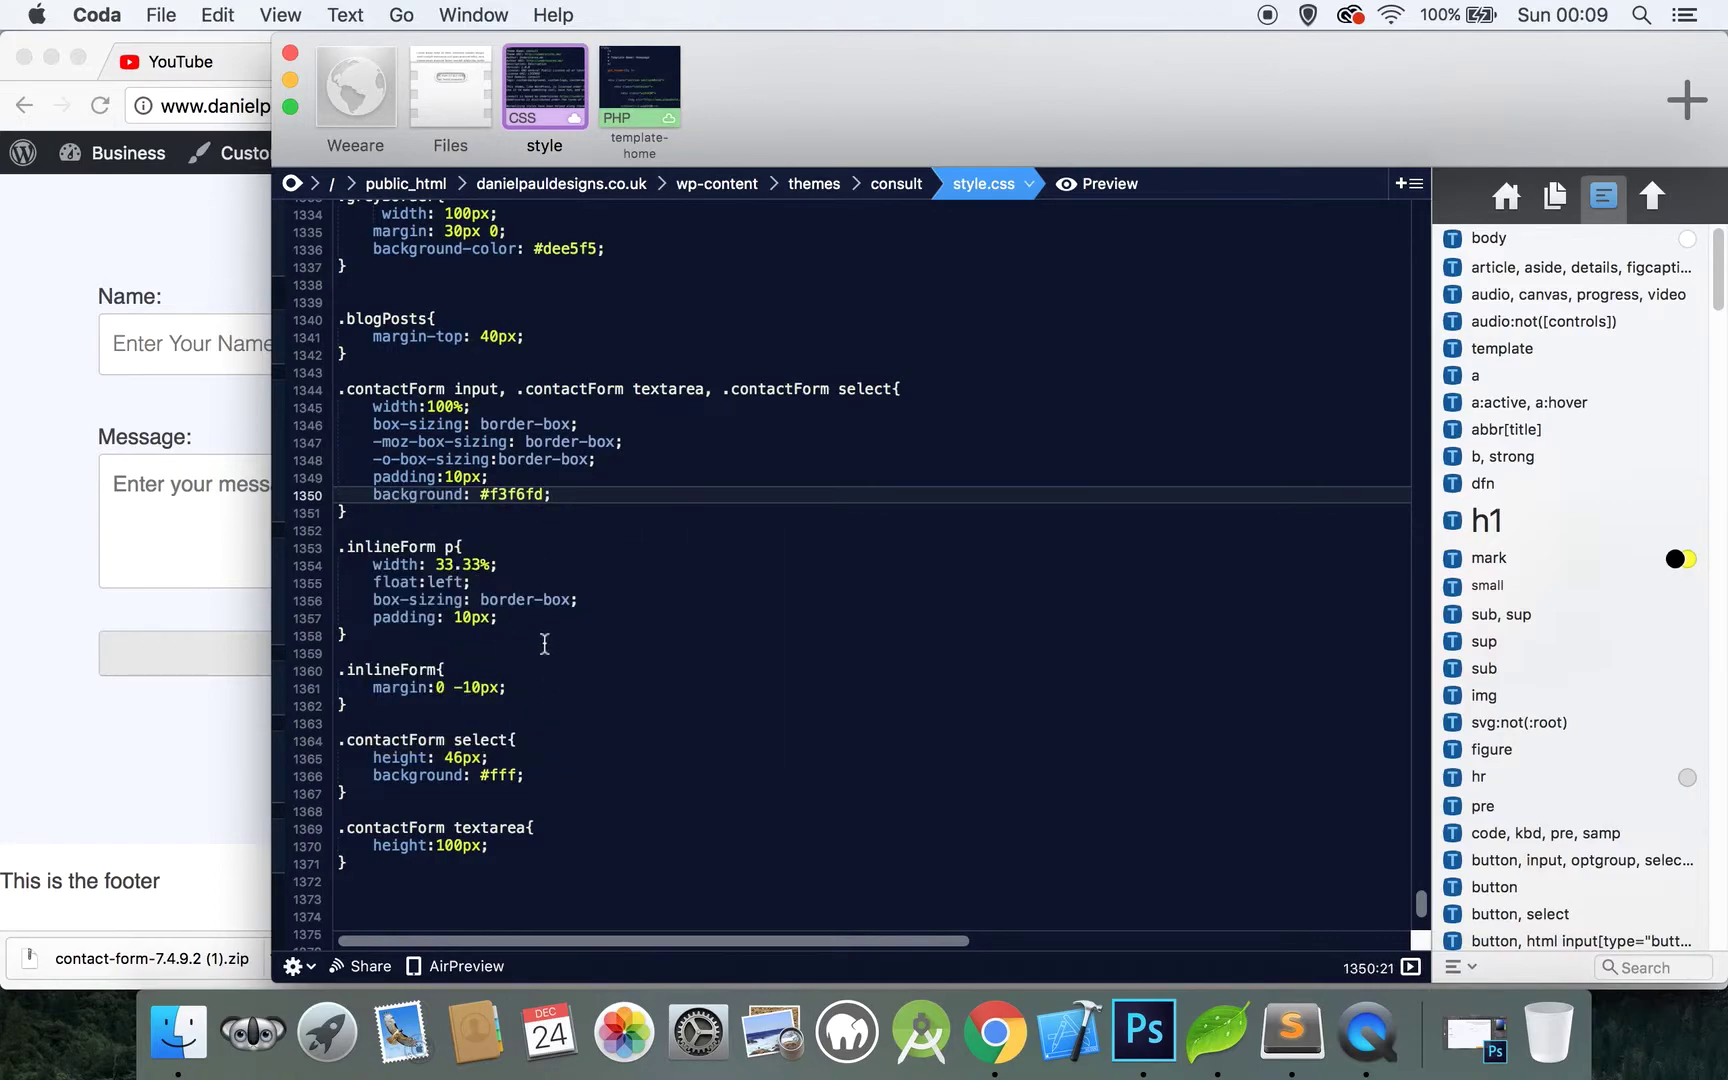
Delete the background: #fff; line from the .contactForm select rule
drag(543, 776, 326, 776)
key(BackSpace)
key(BackSpace)
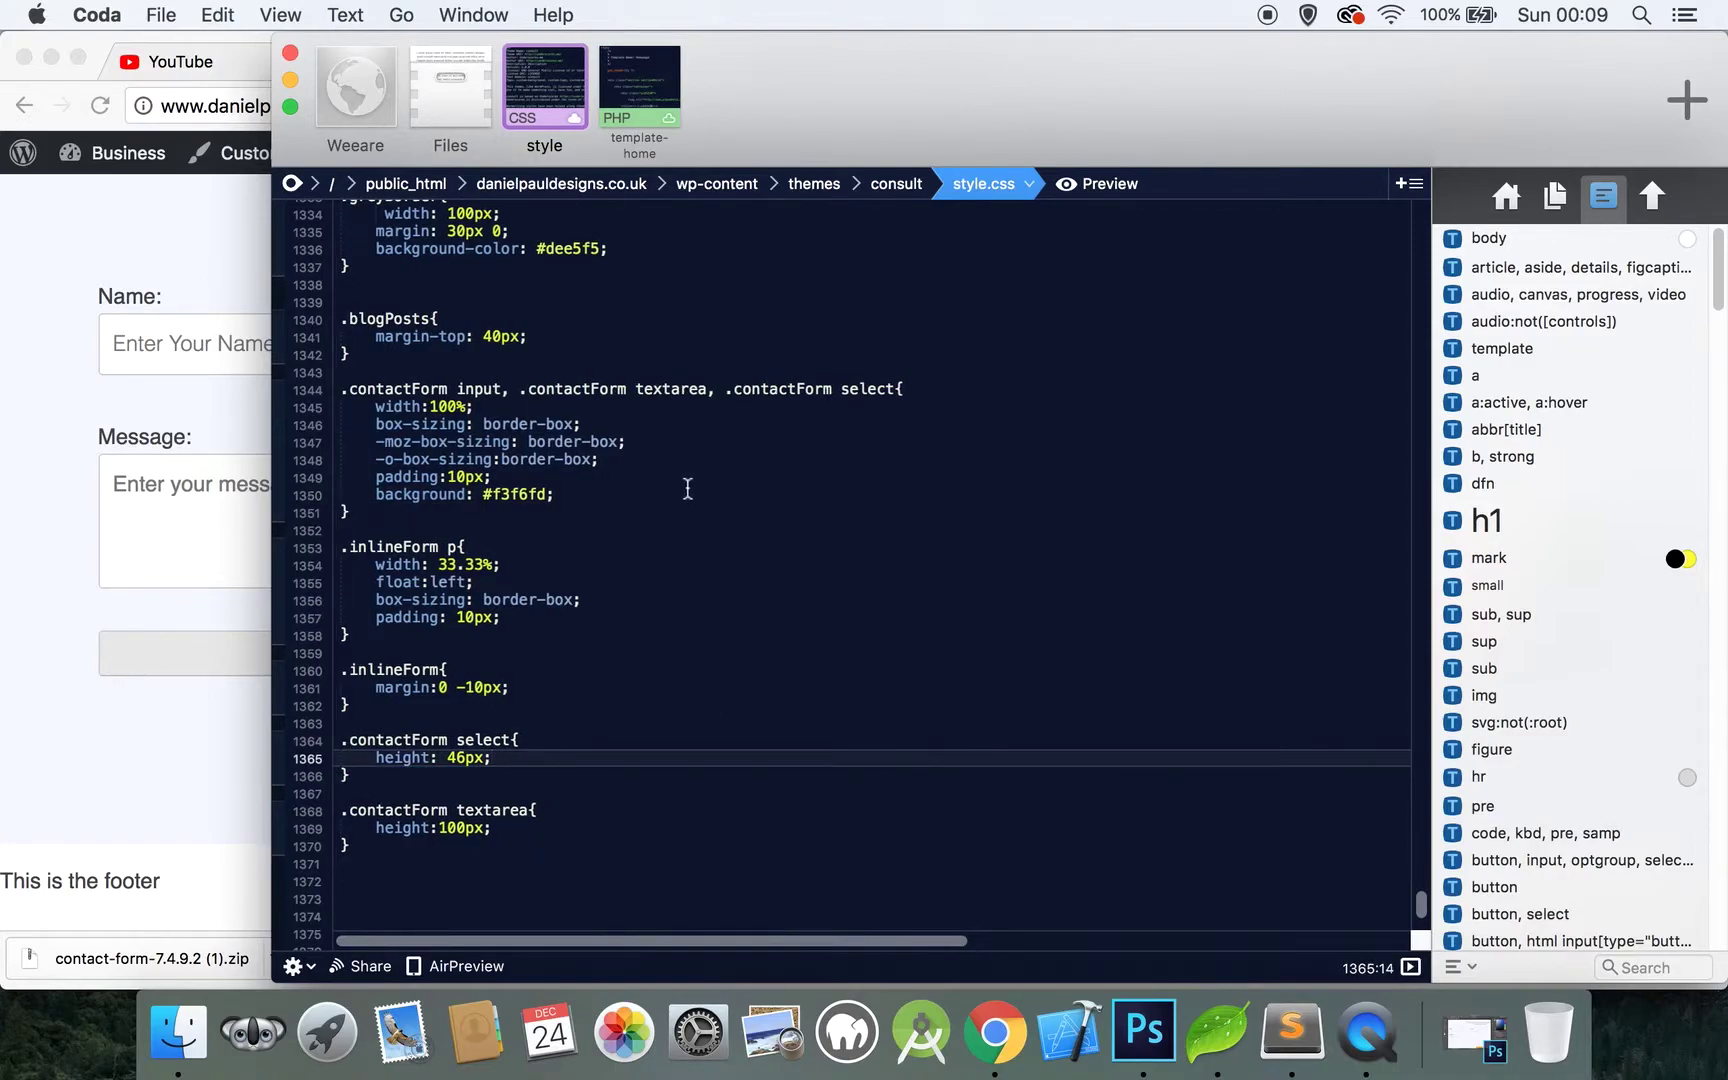
Add margin-top: 10px; below the background declaration in the shared .contactForm field rule
click(643, 495)
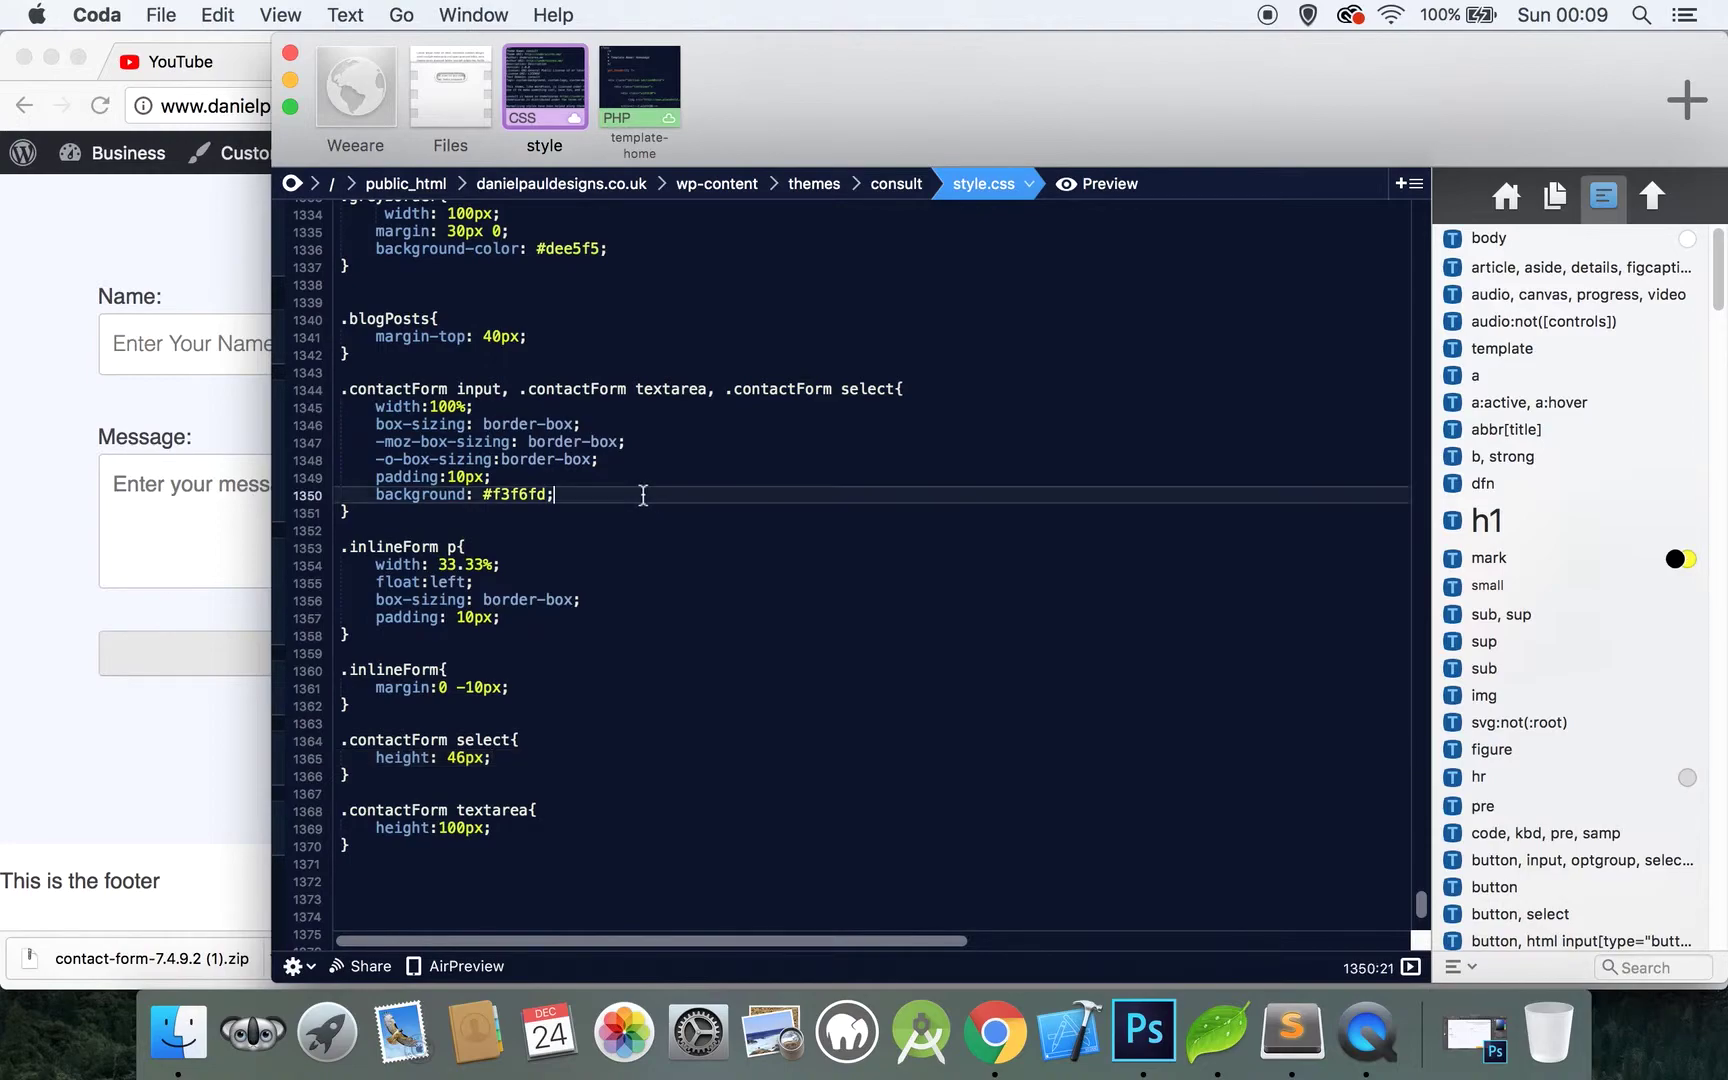
key(Return)
text(margin-t)
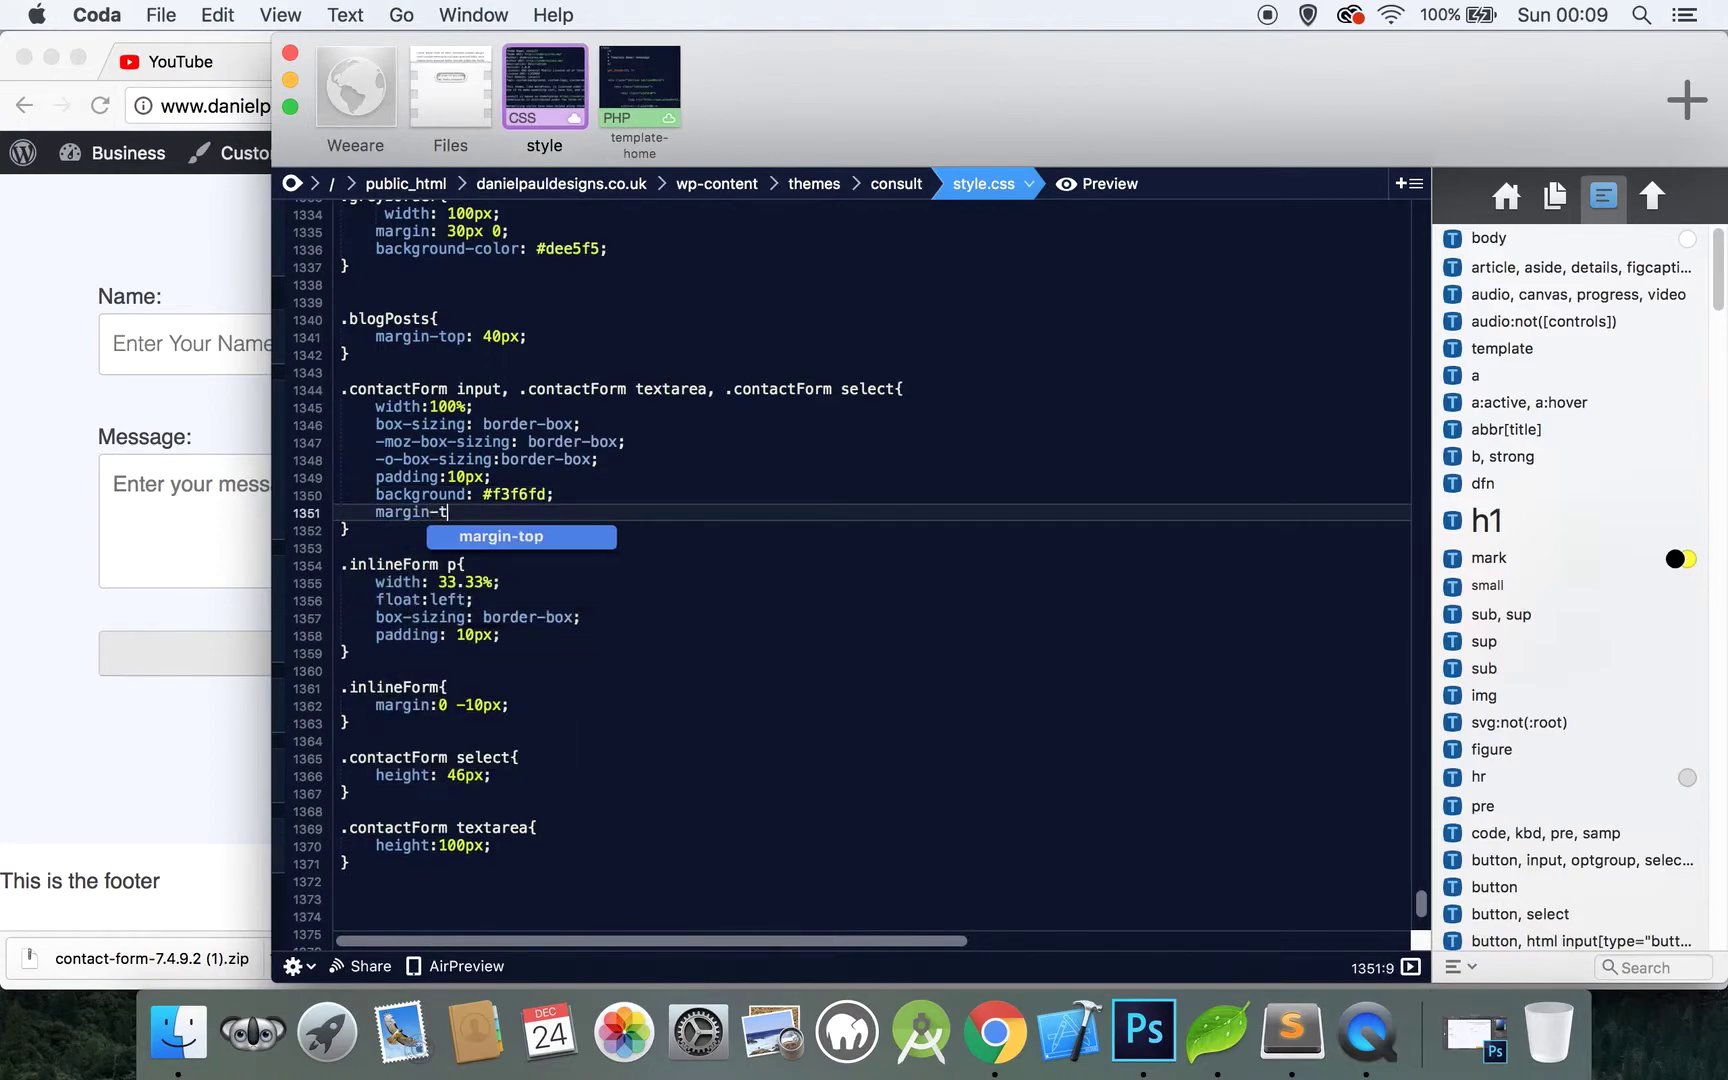
key(Return)
text(10px;)
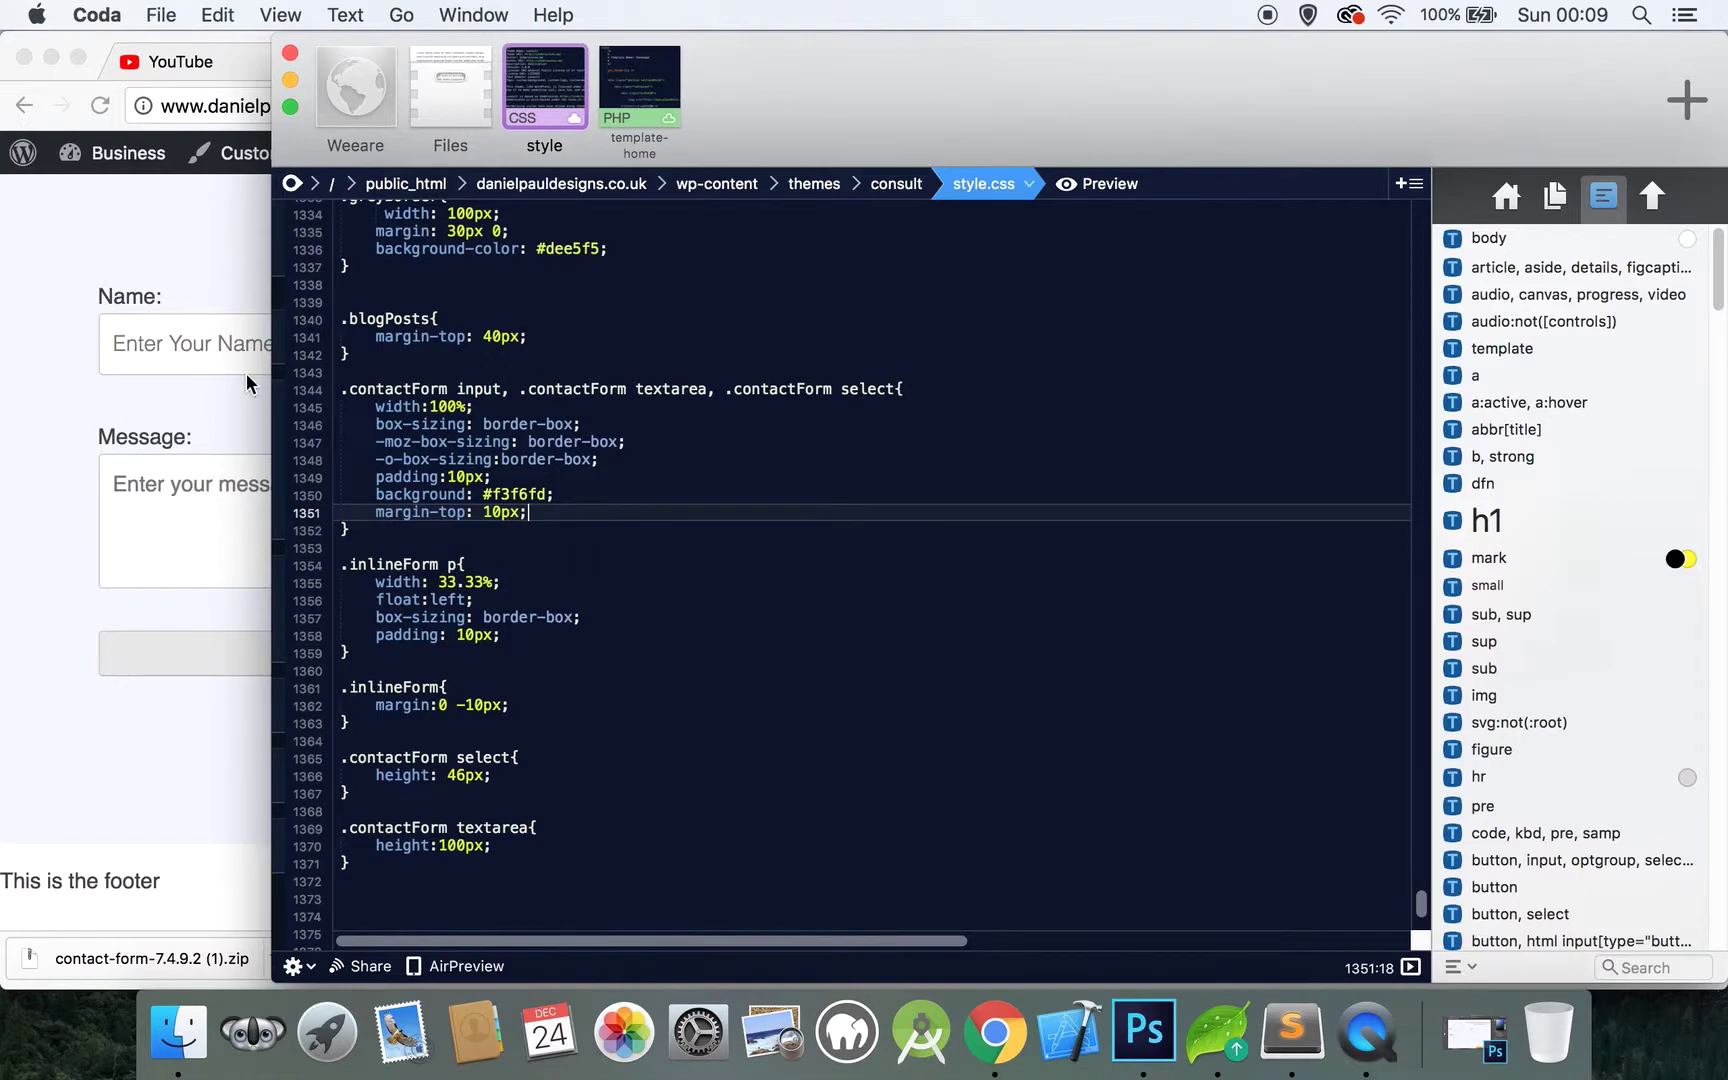
Save style.css, reload the page in Chrome and check the contact form, including the Purpose of contact dropdown's options
key(super+s)
click(182, 400)
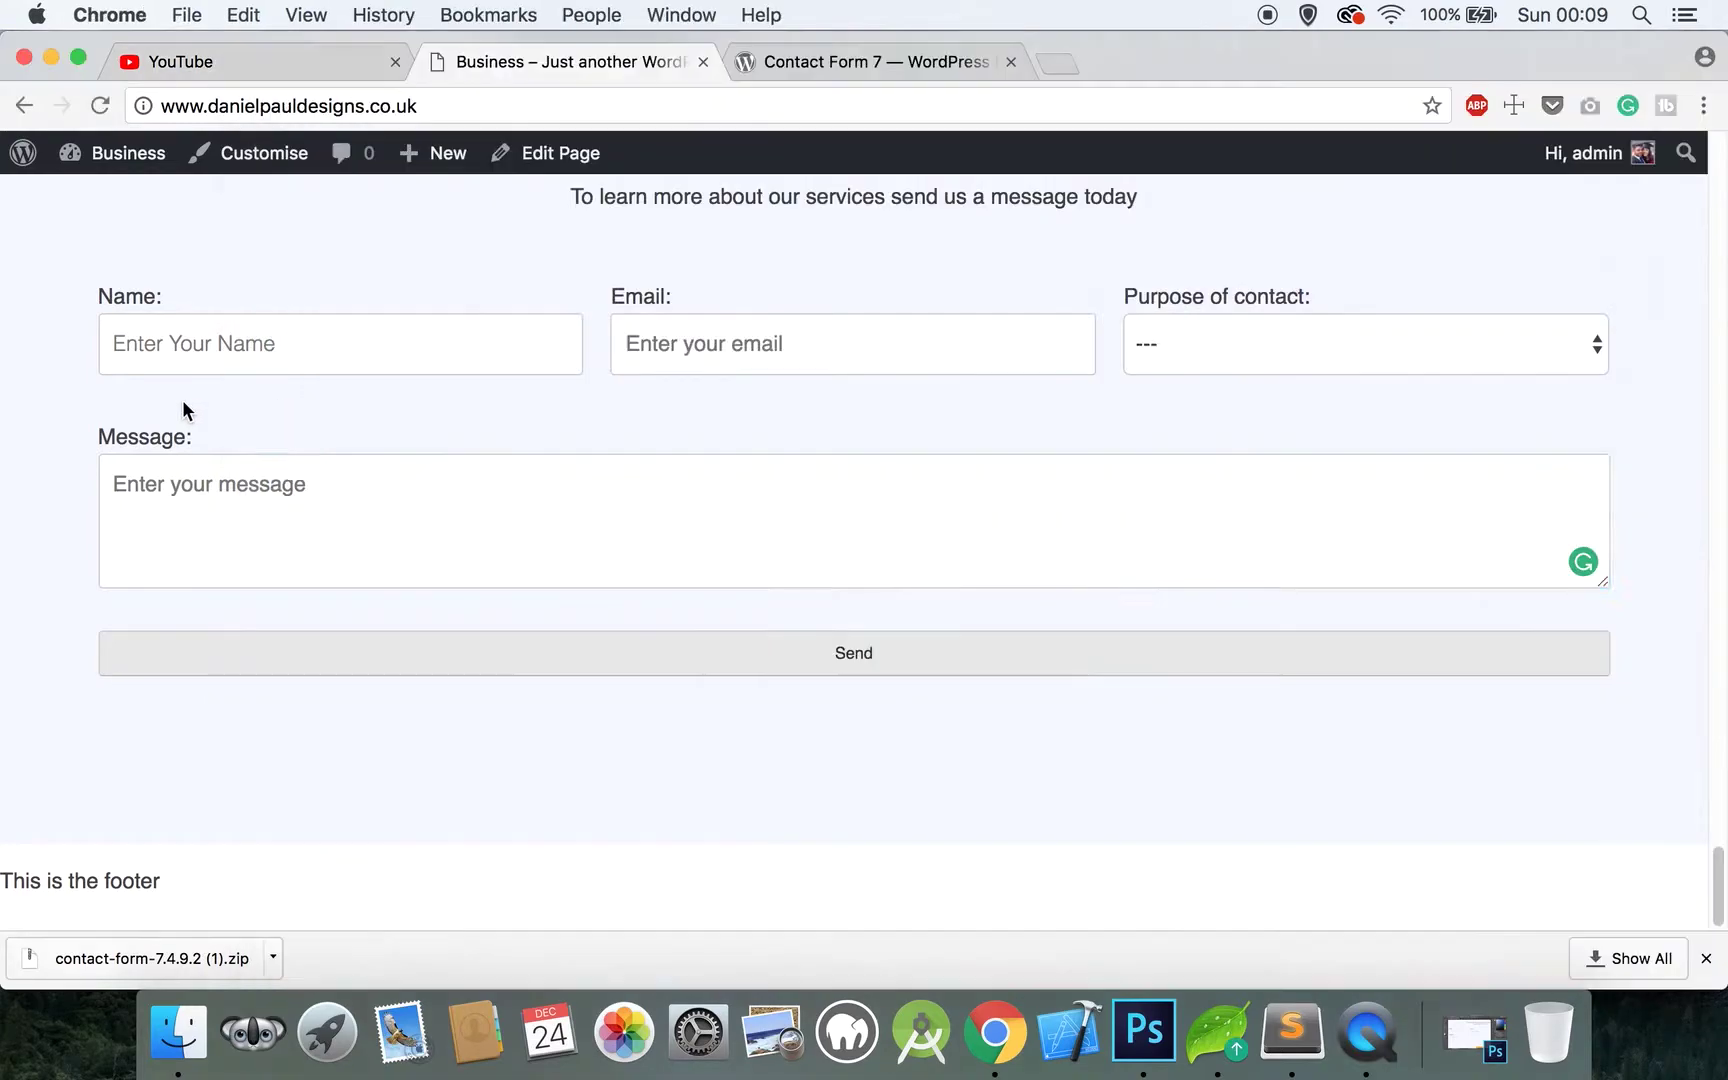
key(super+r)
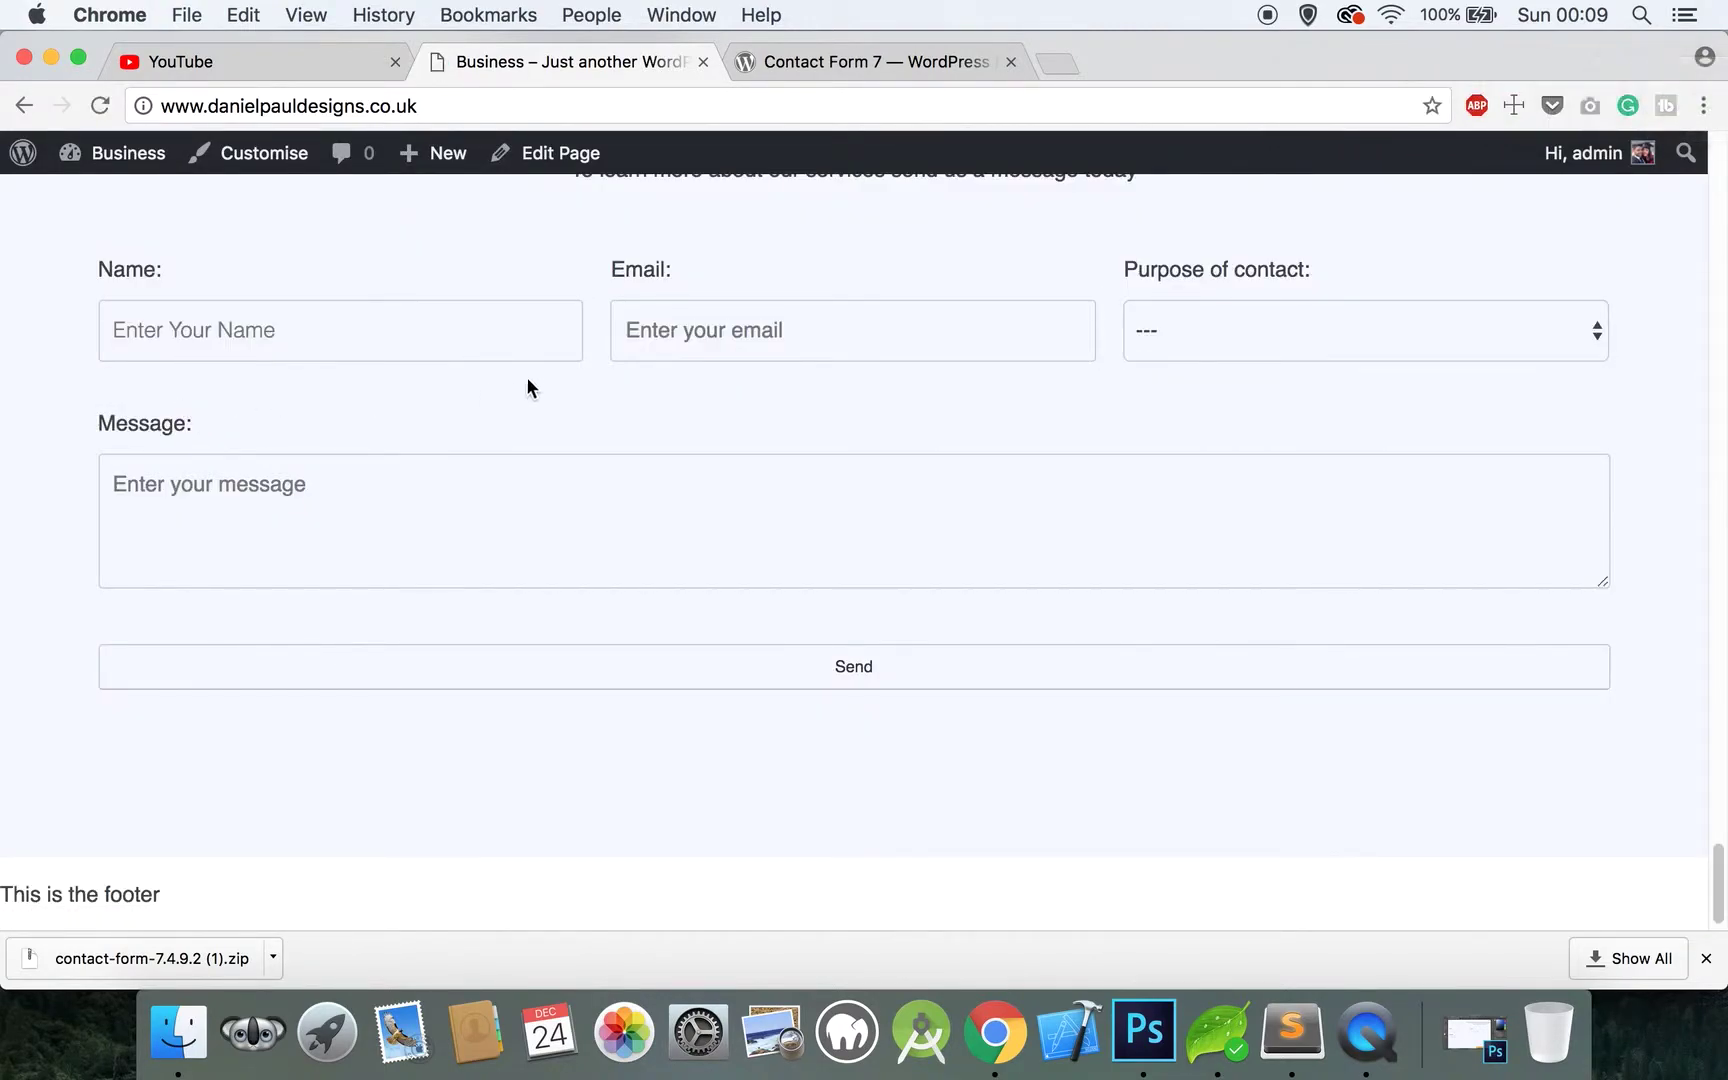
click(1150, 341)
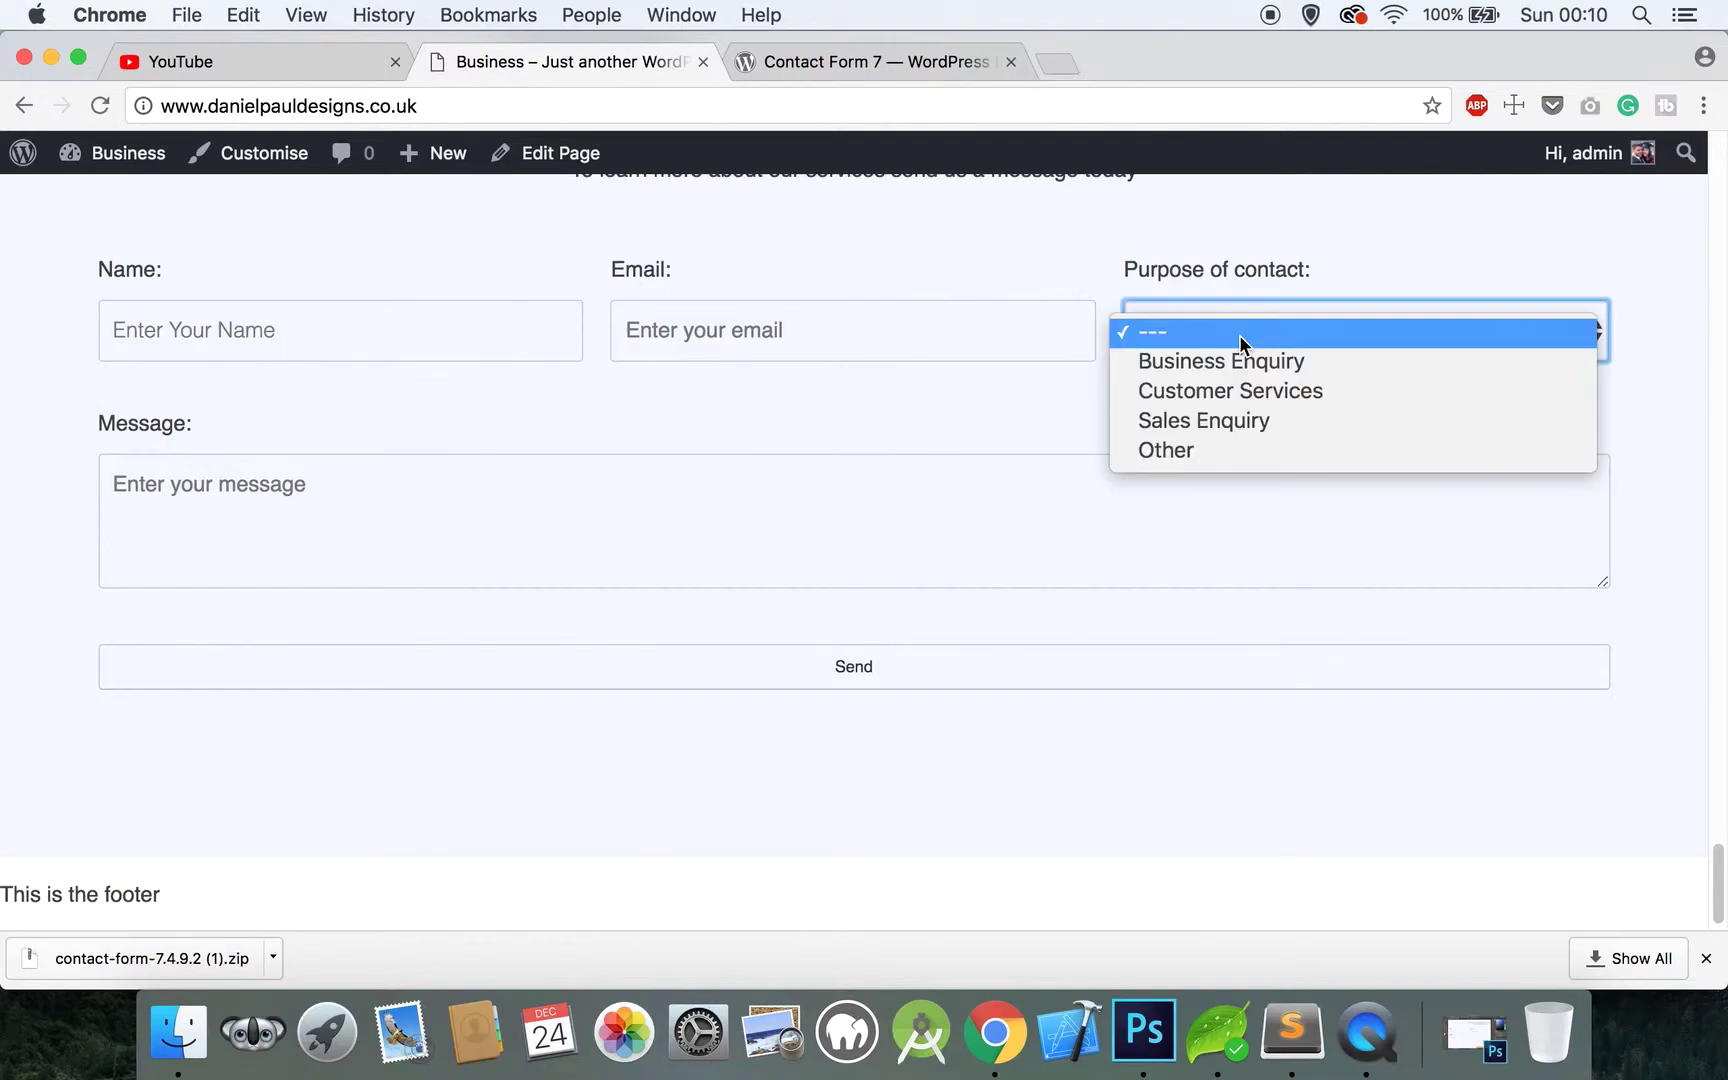
click(846, 412)
scroll(845, 412, up, 3)
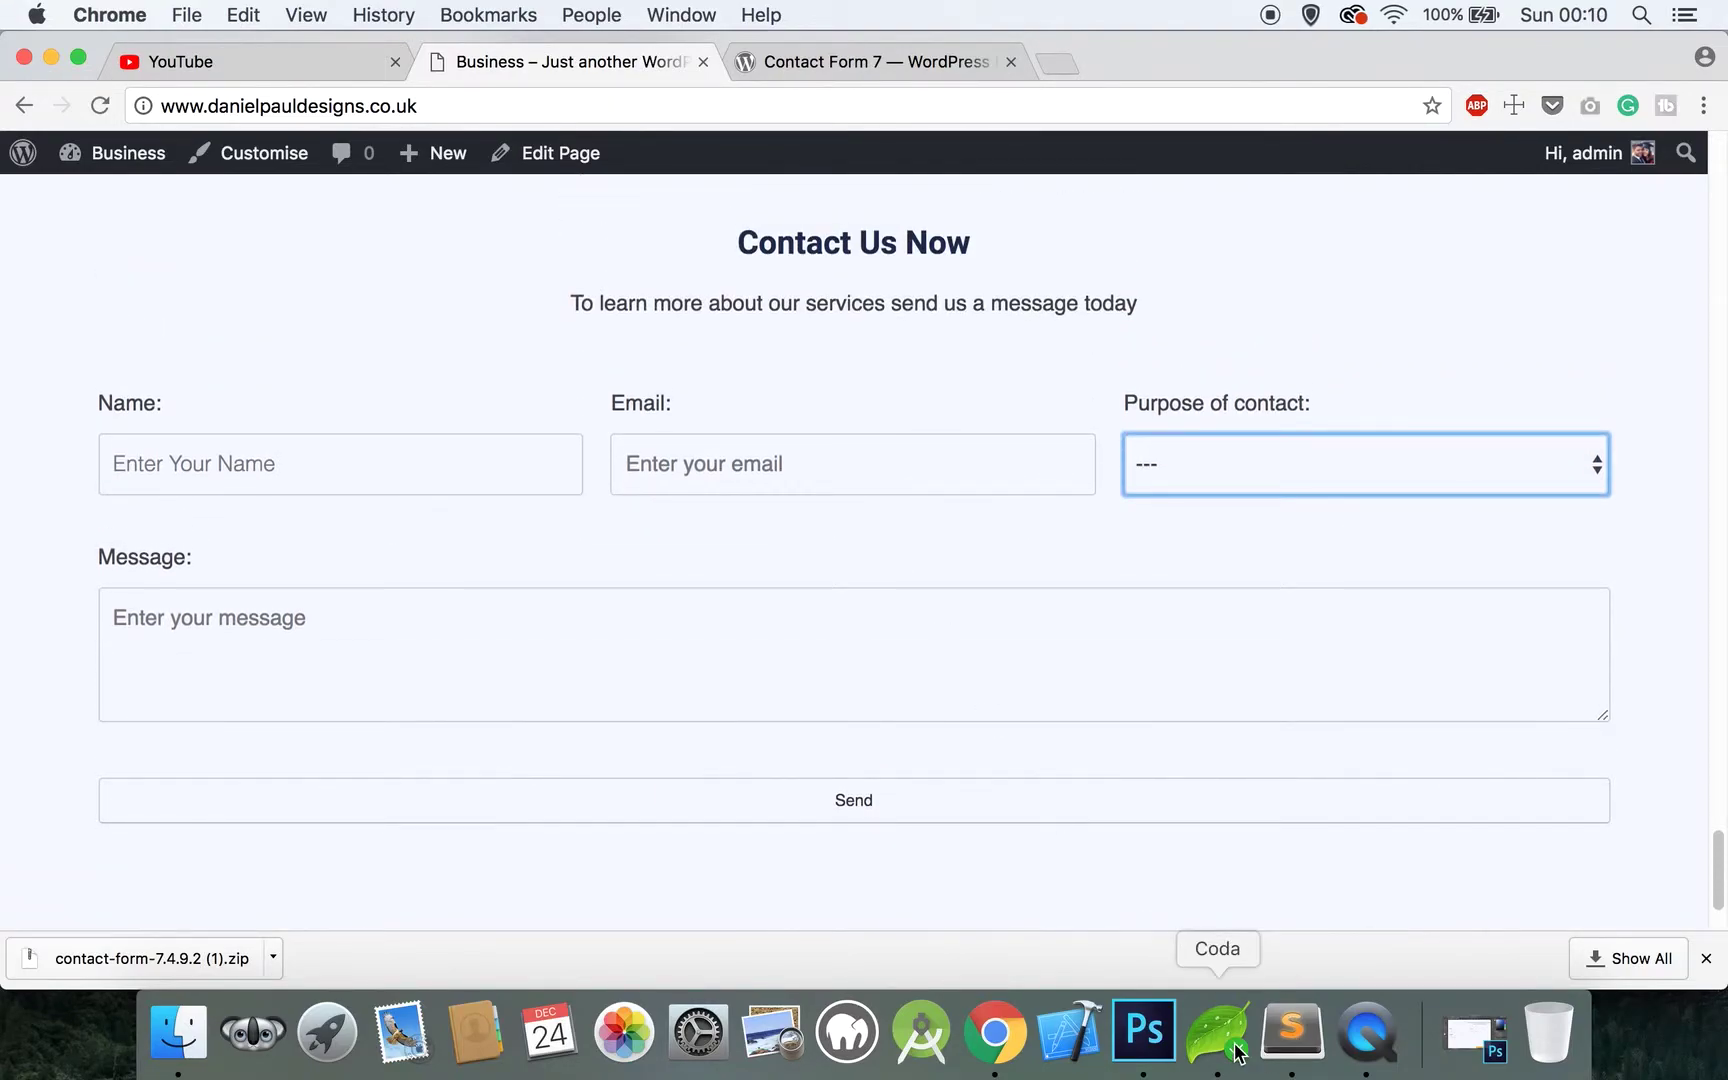
Examine the contact form in the Photoshop mockup for comparison, then minimize Photoshop
click(1143, 1030)
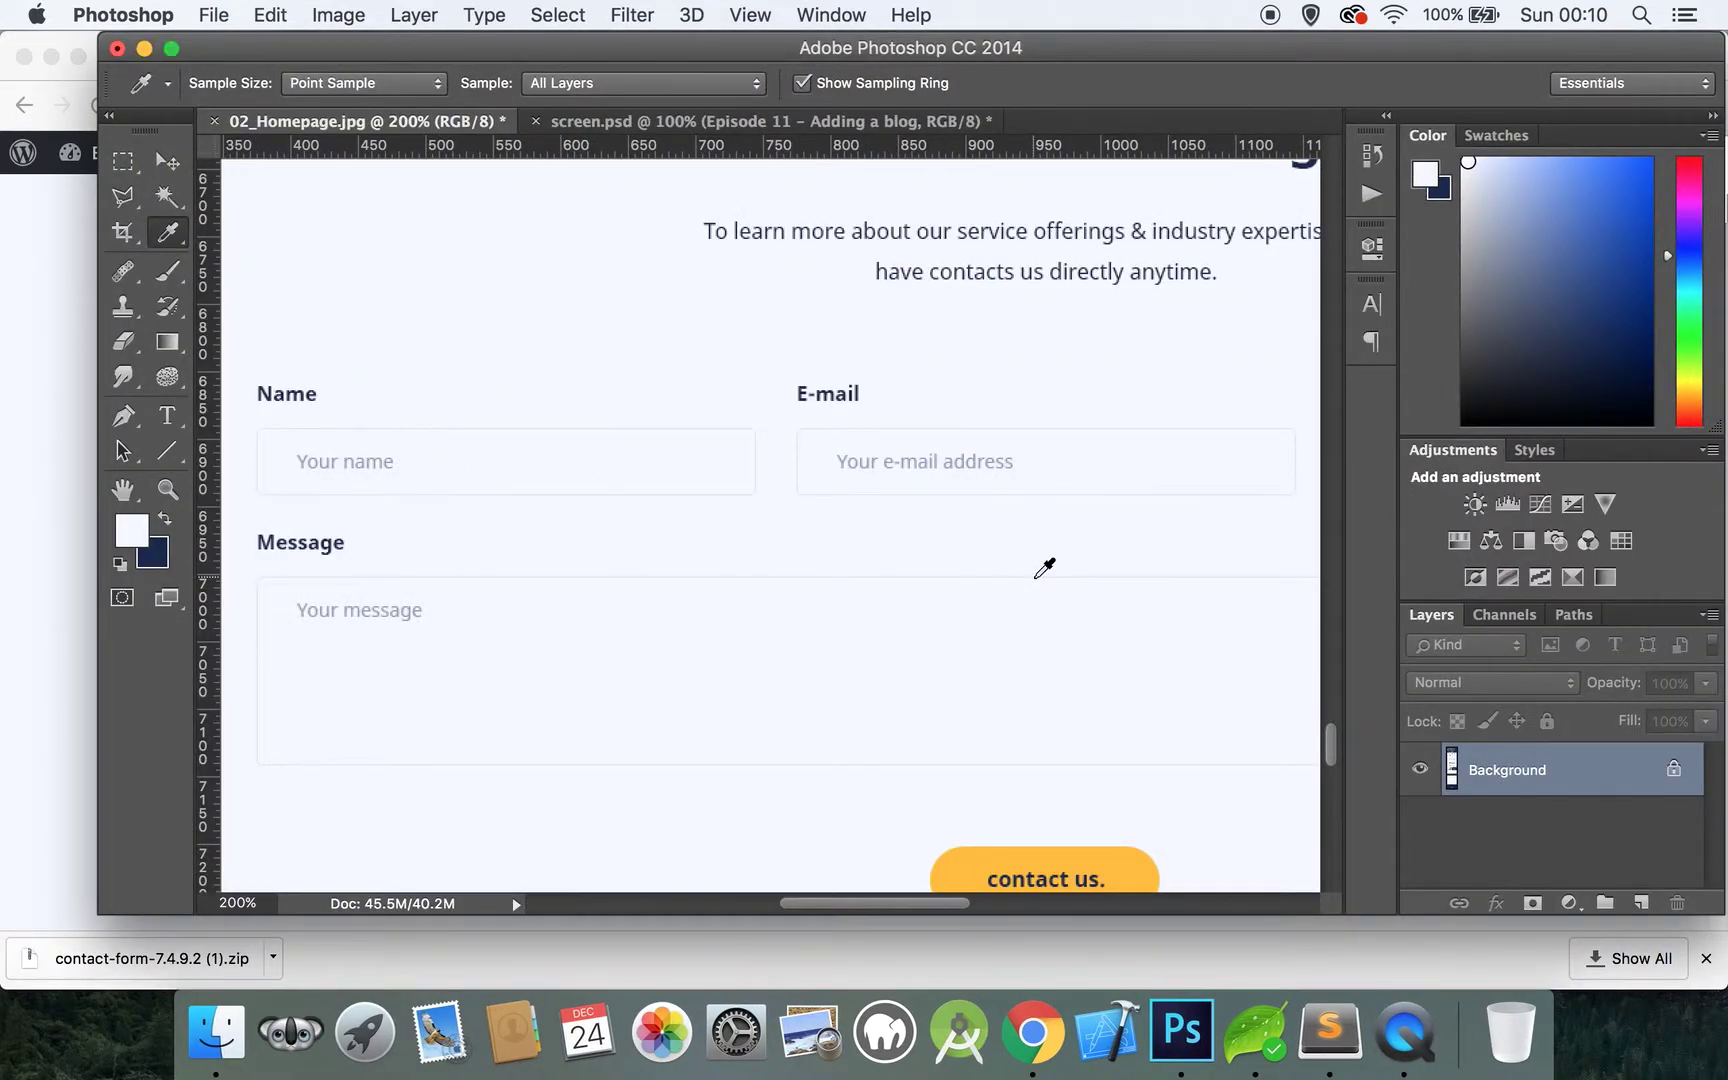
scroll(1044, 567, left, 5)
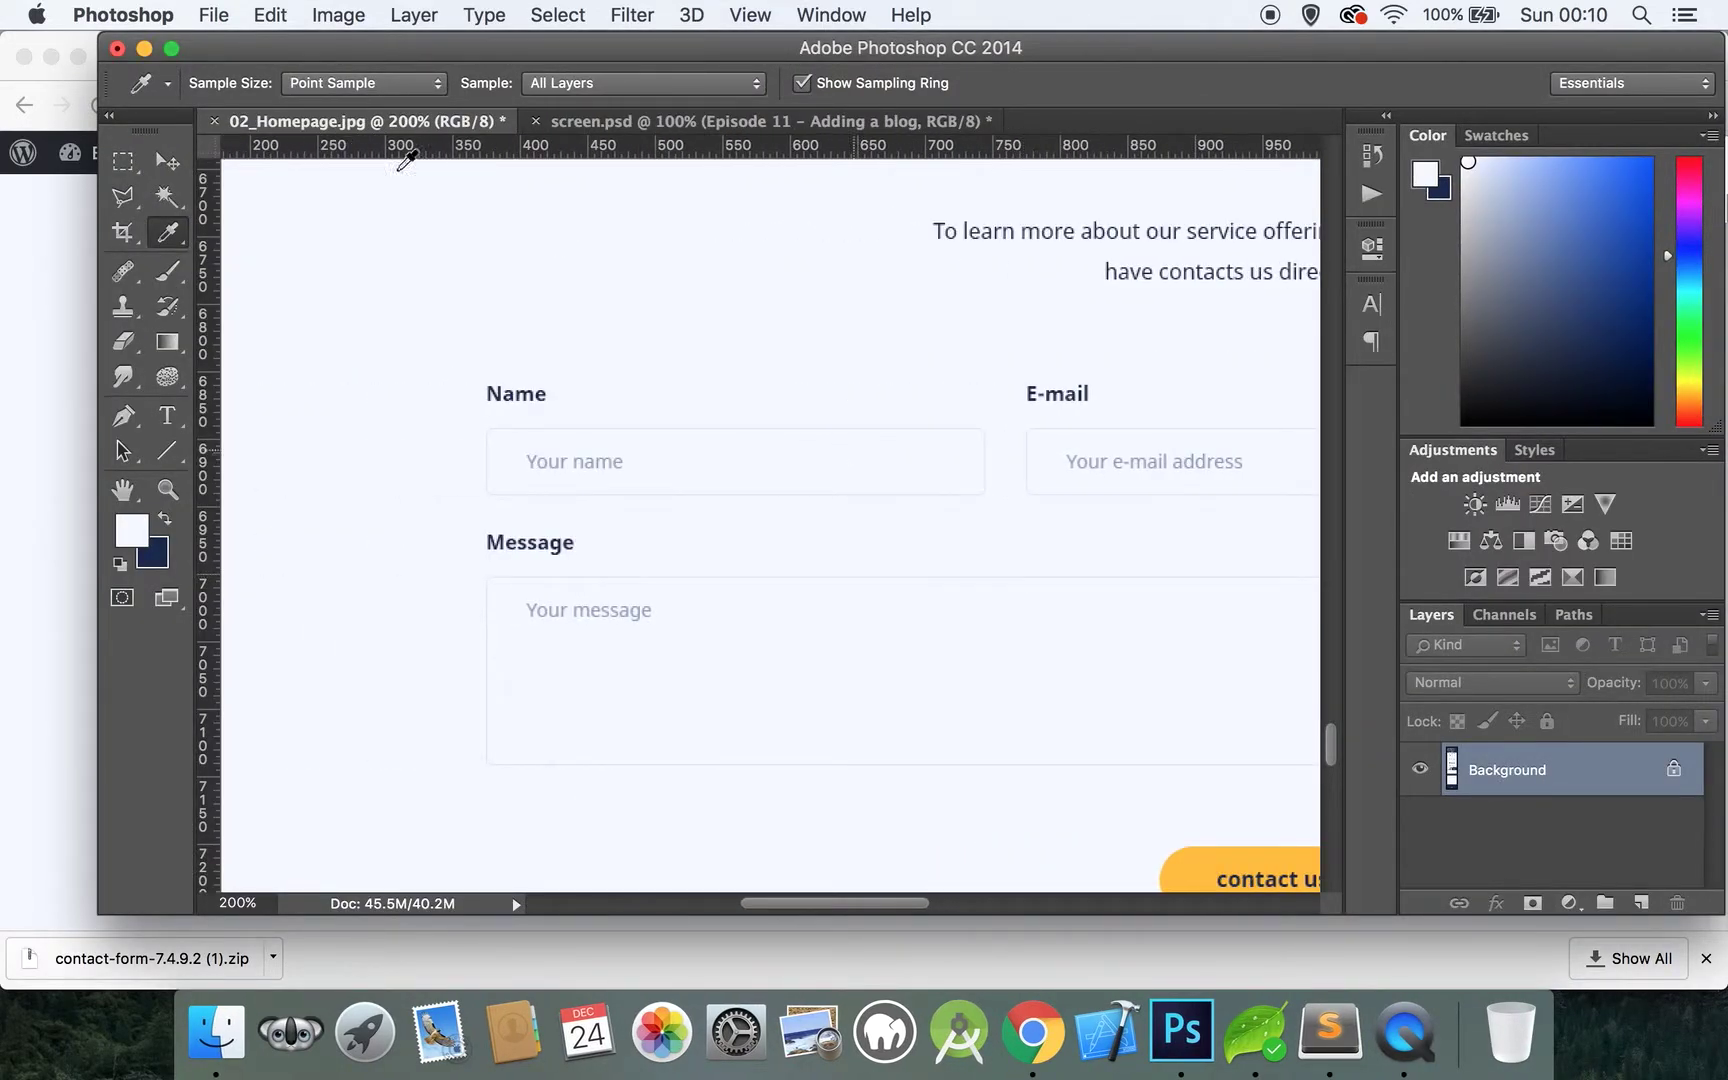
click(143, 48)
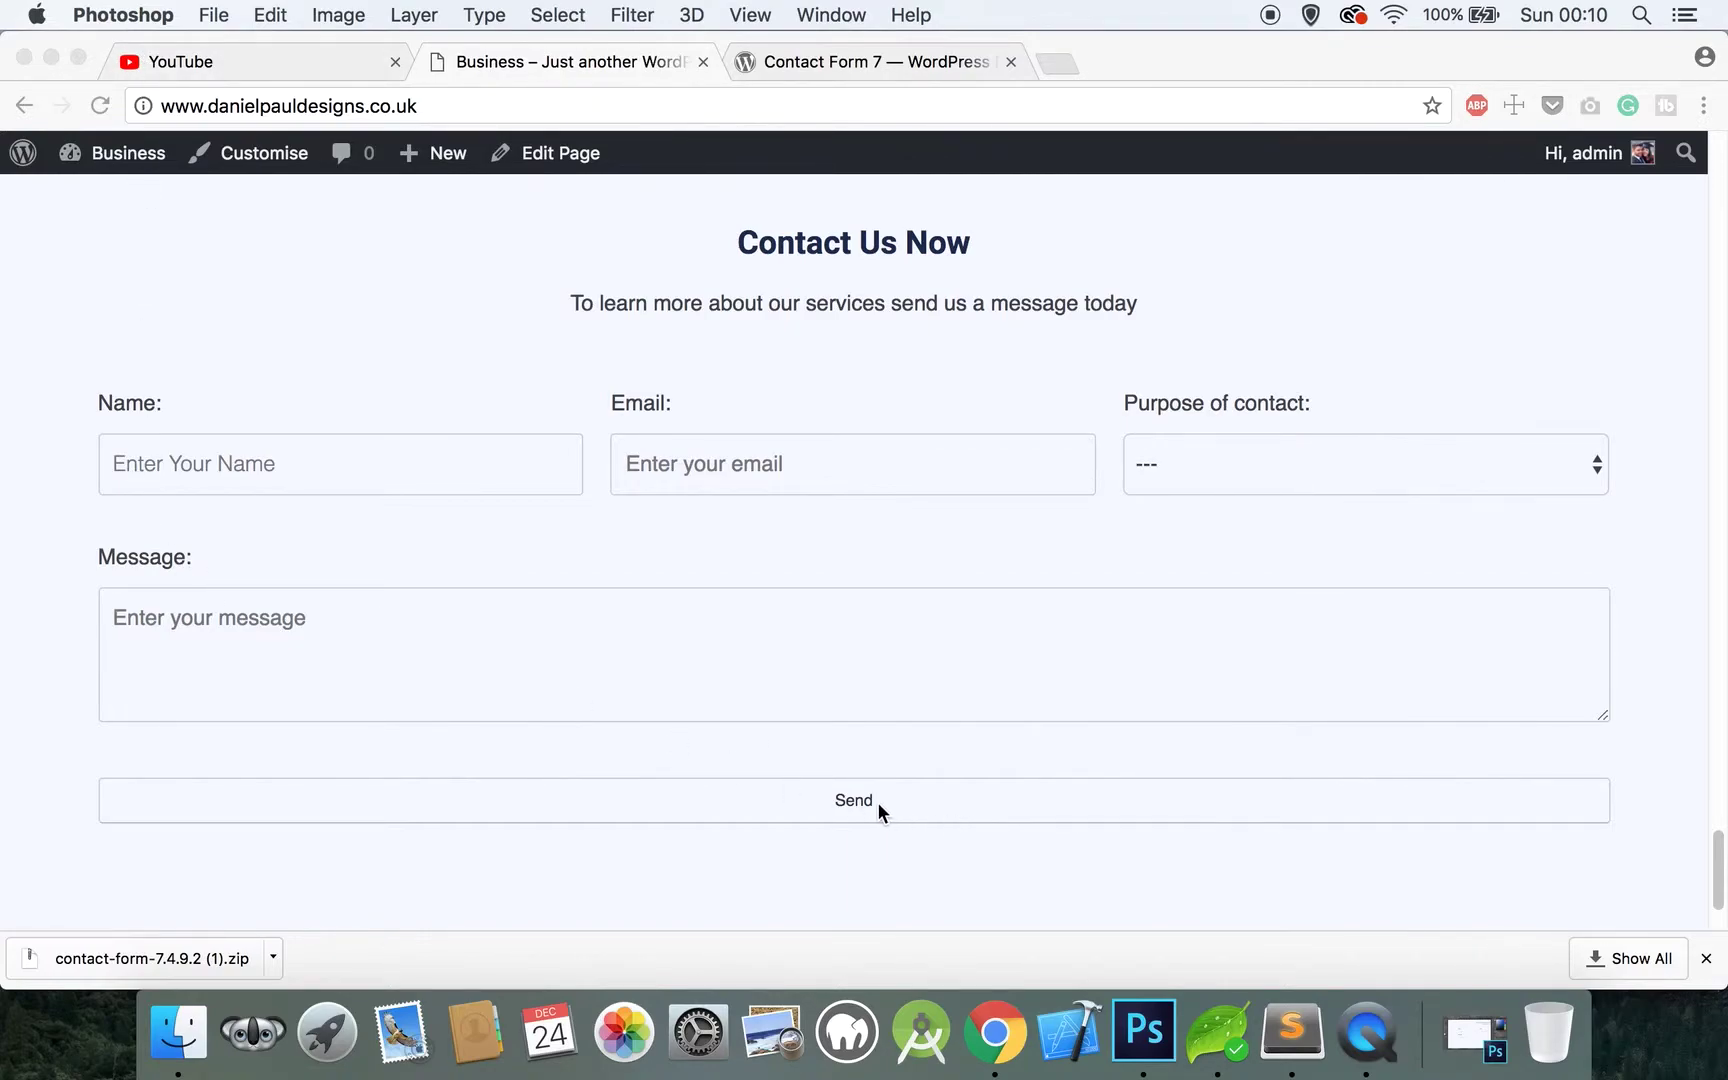
Close Chrome's downloads bar and review the contact section's layout
click(1704, 966)
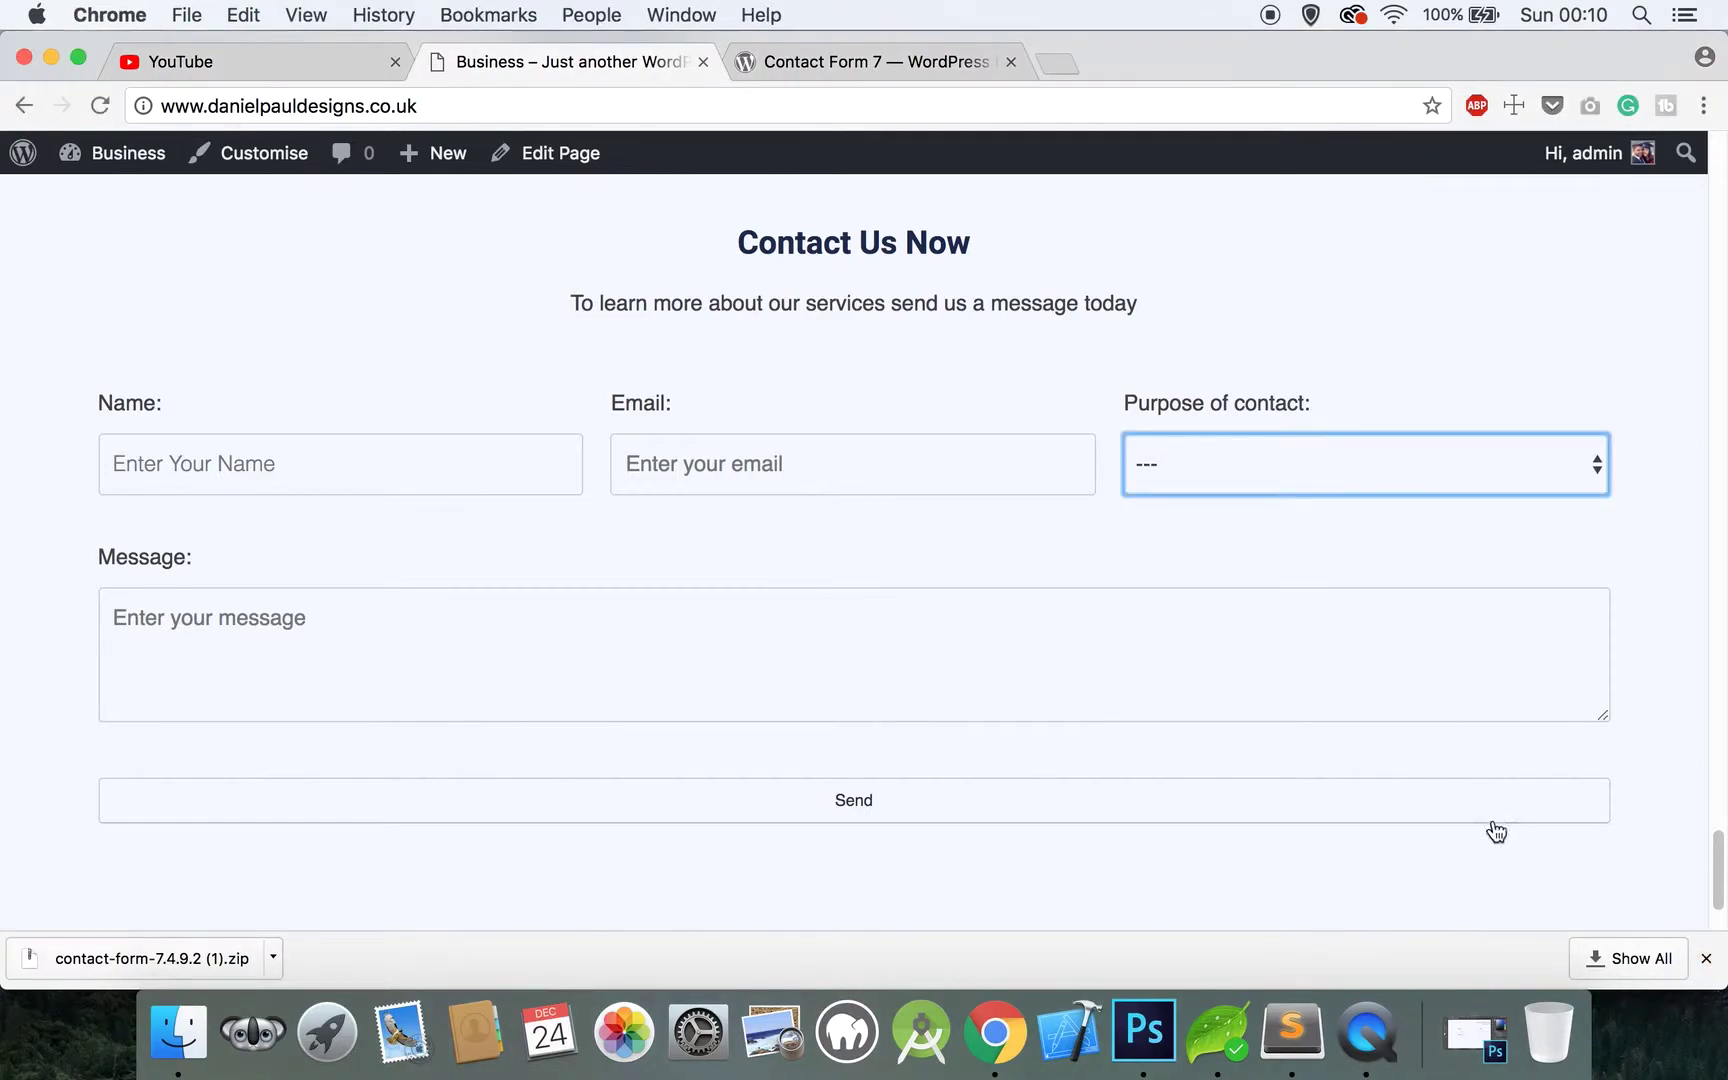
click(1706, 958)
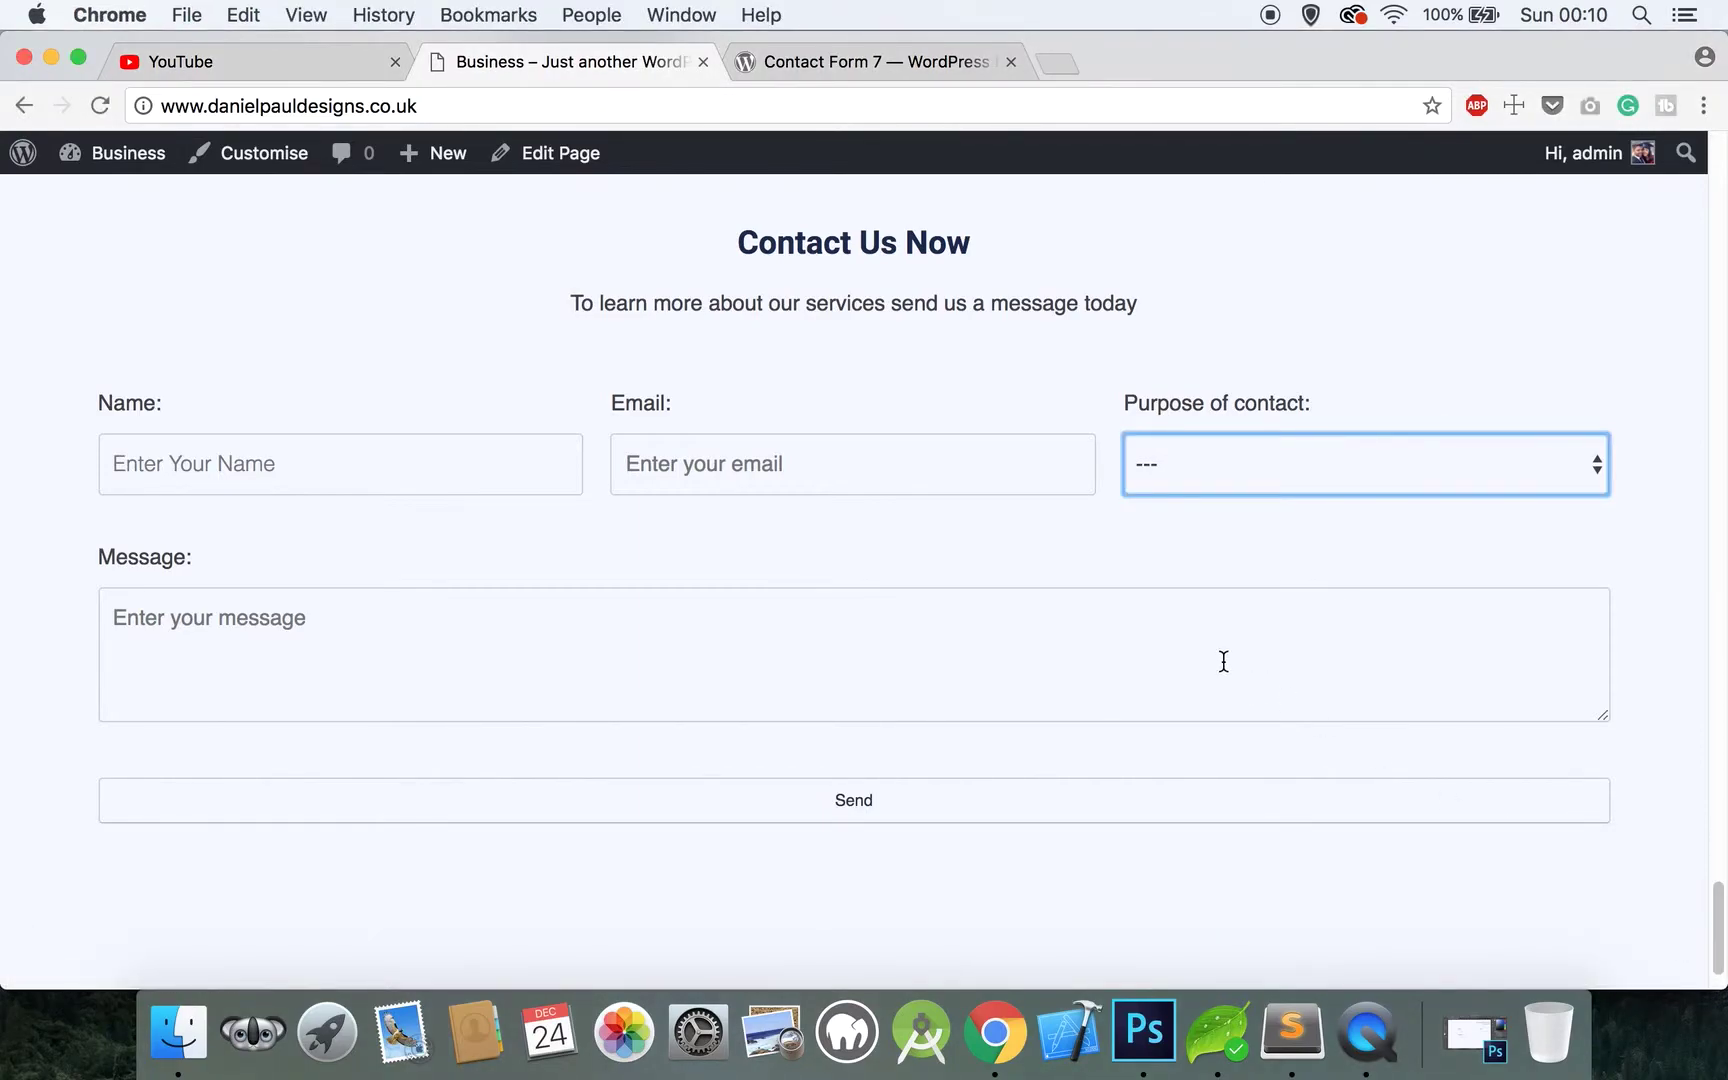
scroll(1223, 661, up, 3)
scroll(1223, 661, down, 1)
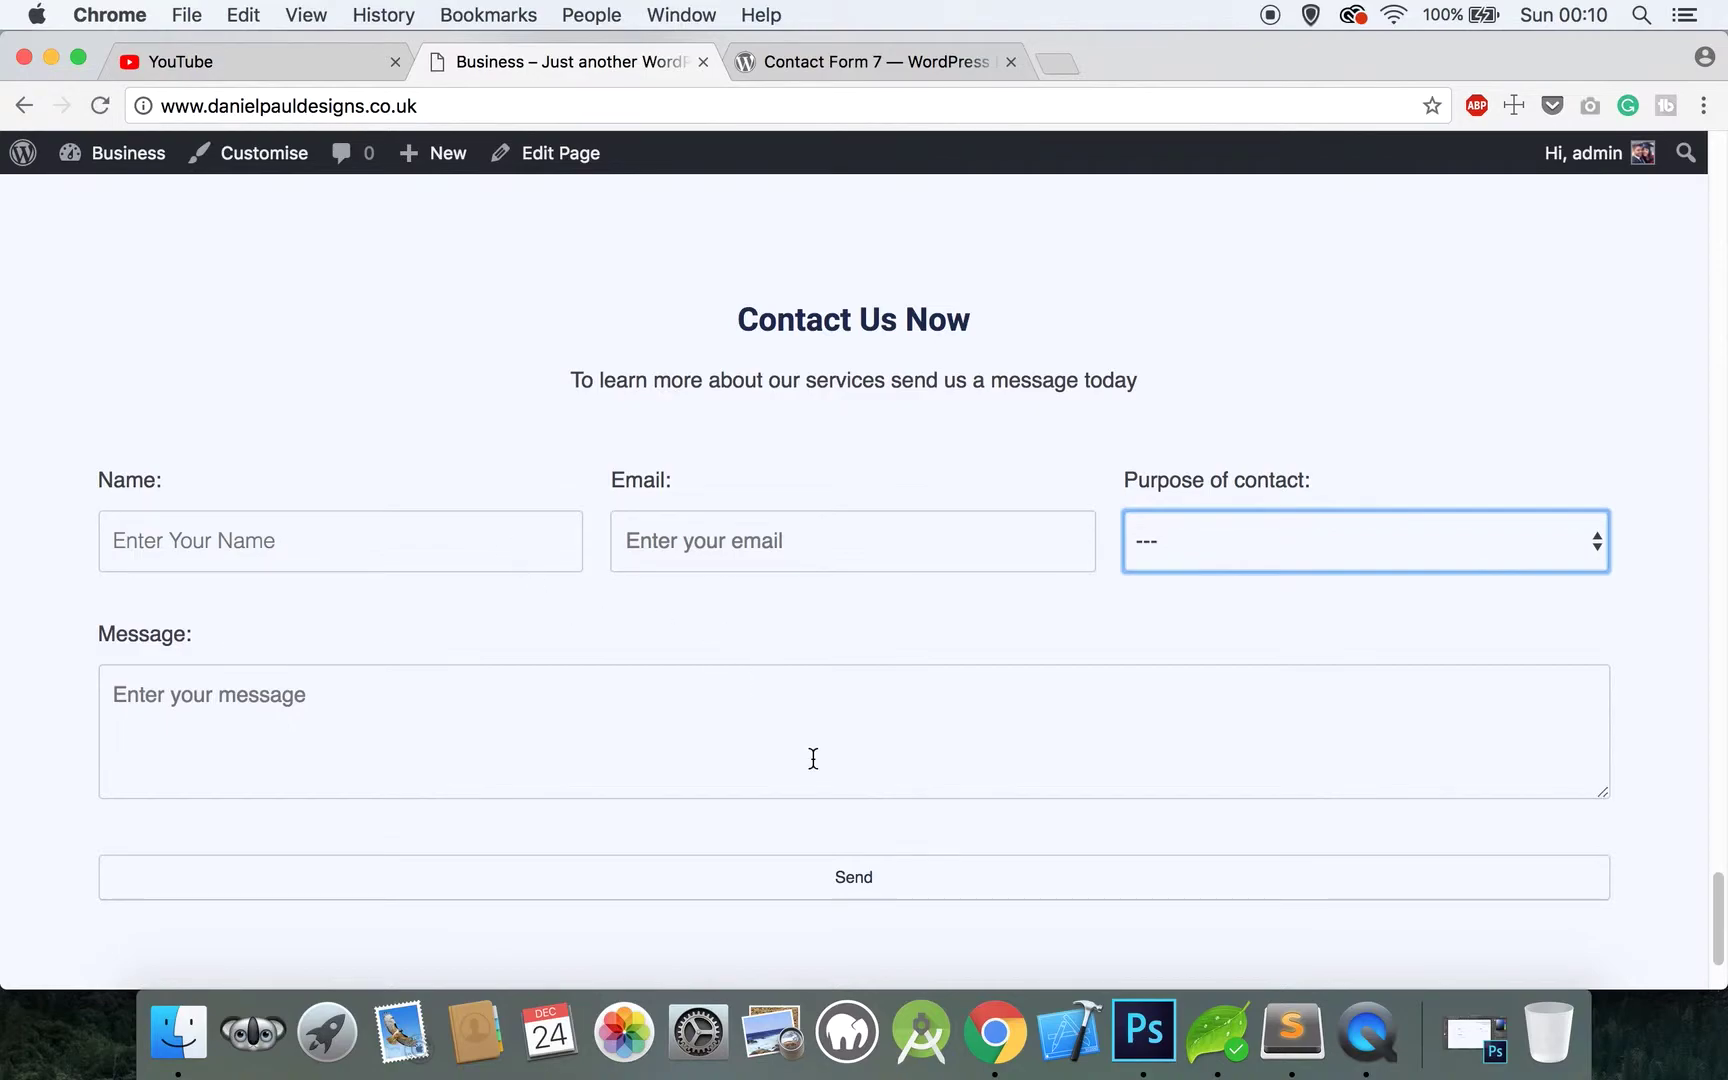
Switch to Coda and add a .contactForm .wpcf7-submit rule with width: inherit; below the textarea rule
click(1215, 1020)
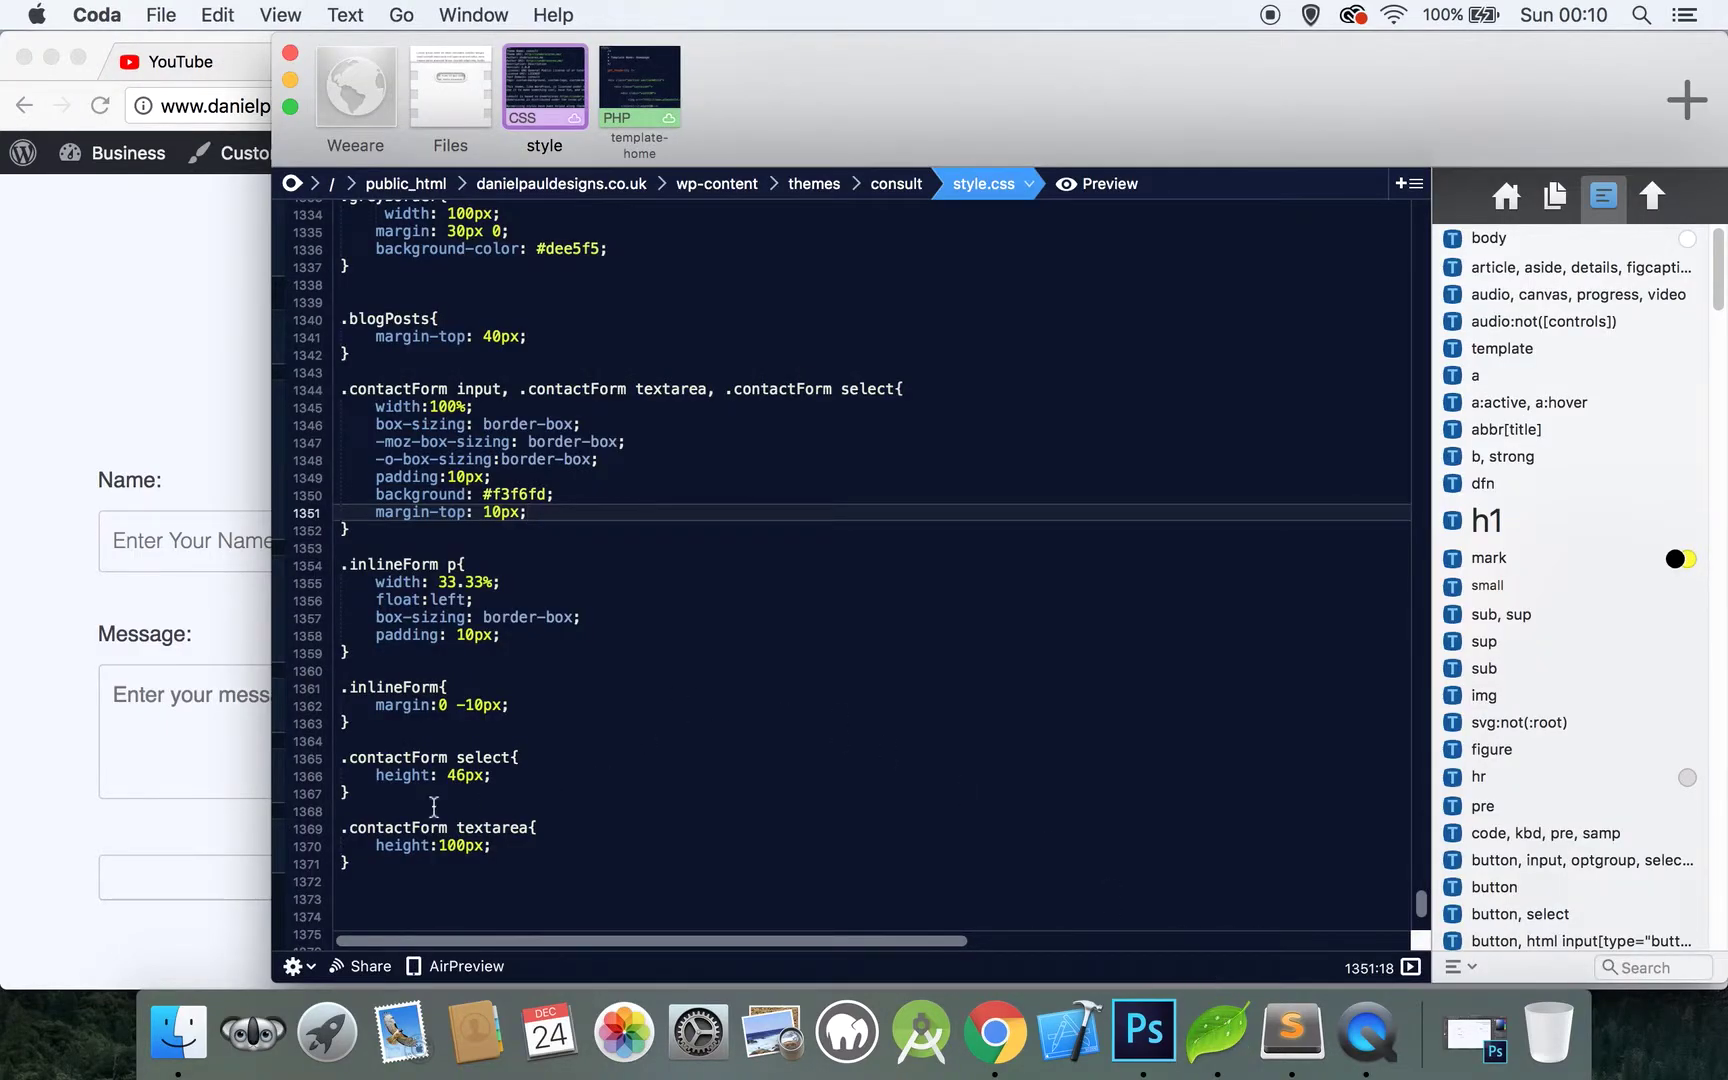
click(382, 869)
key(Return)
key(Return)
text(.c)
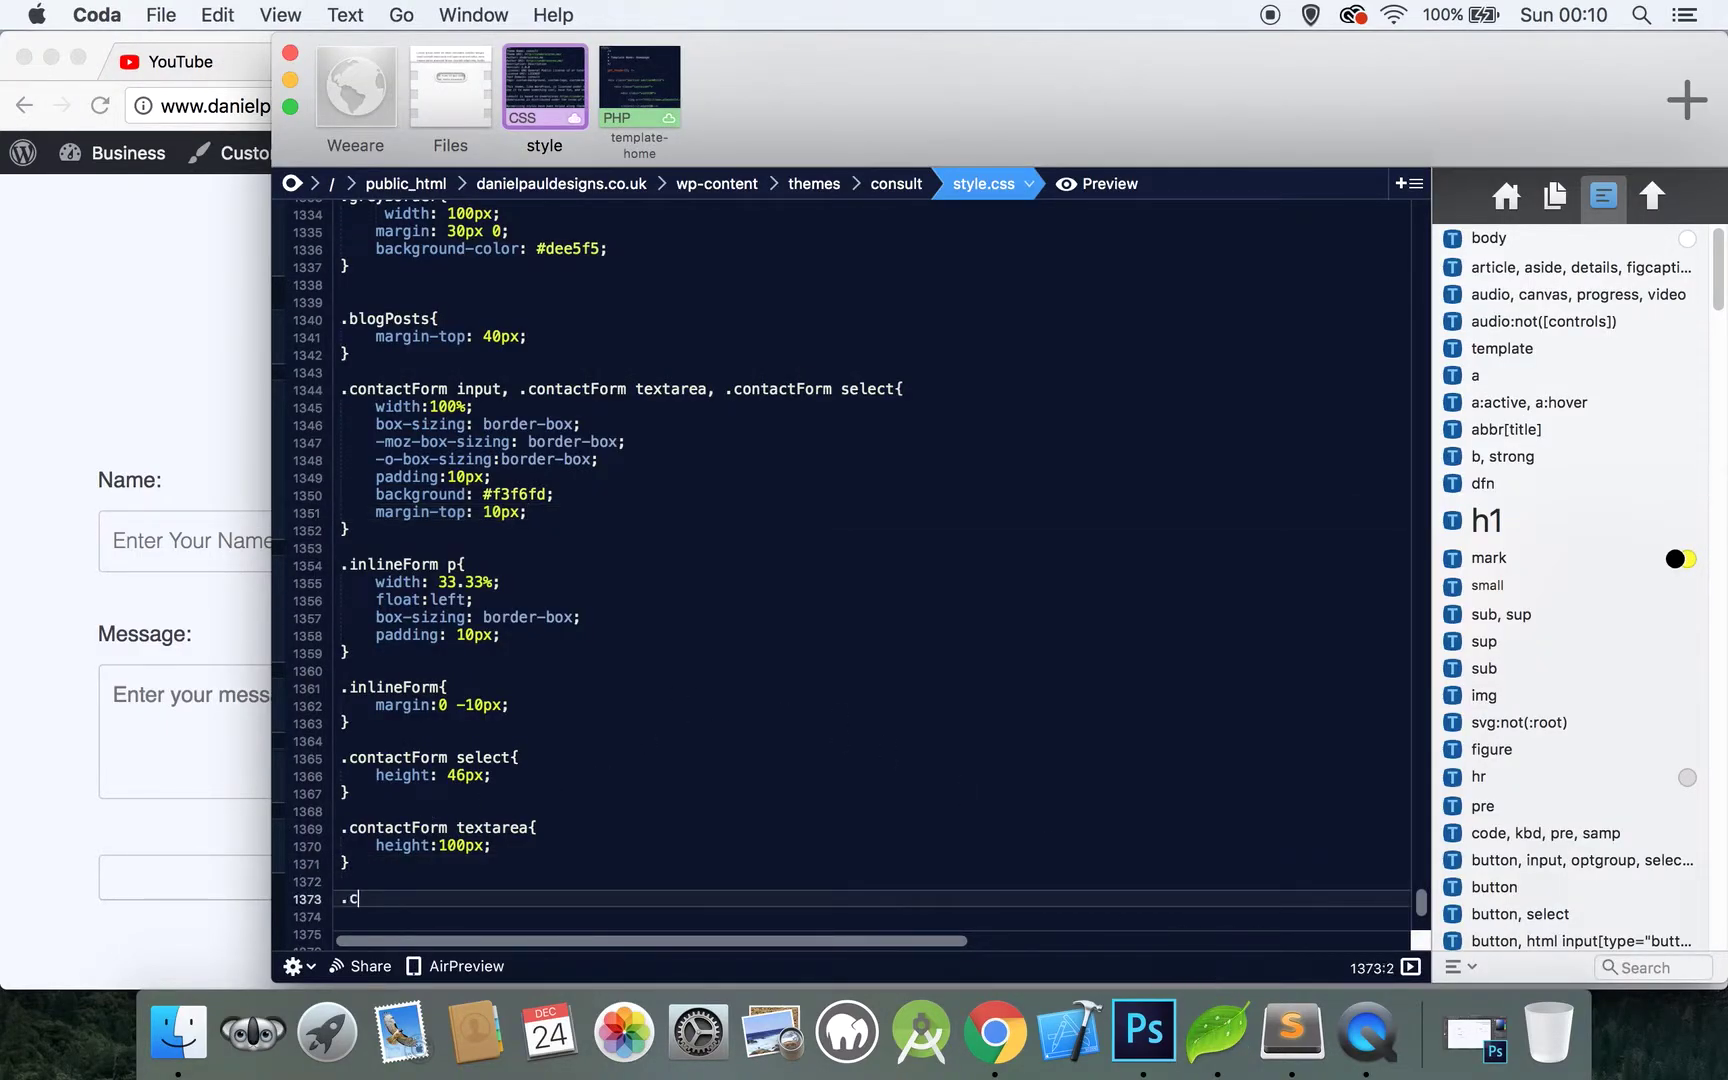
text(ontactForm .wpcf7-)
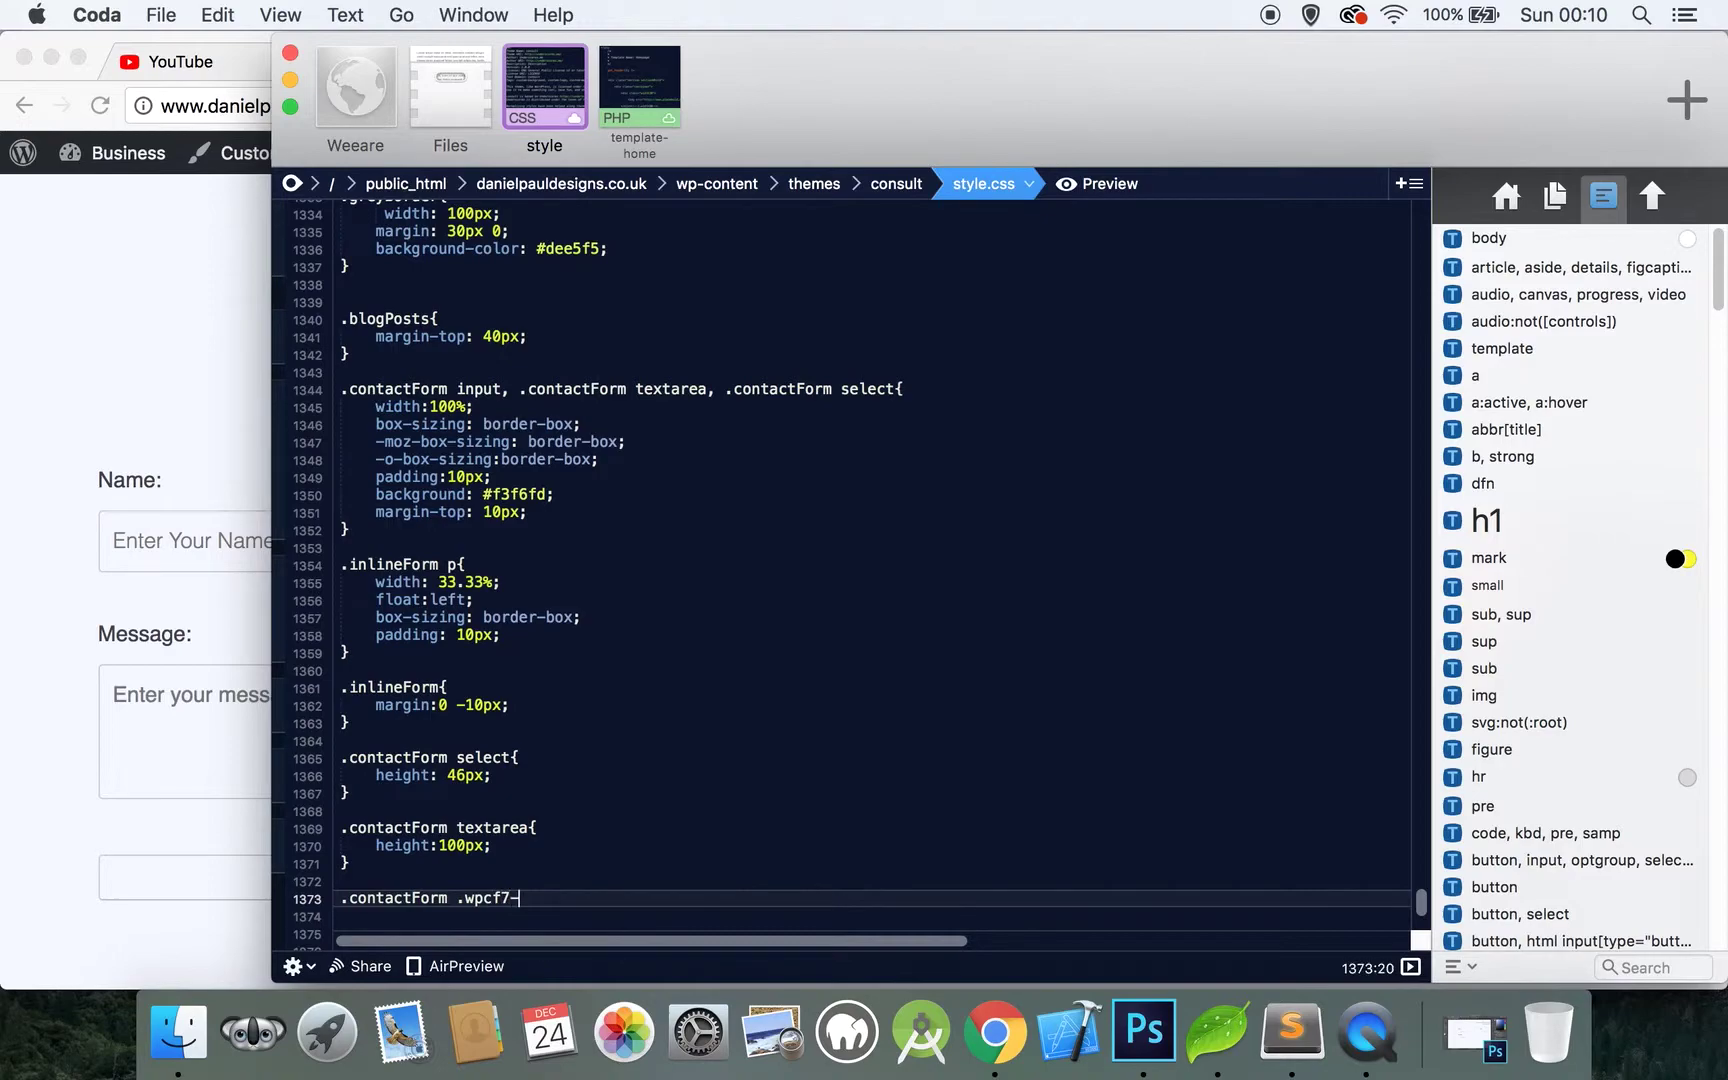
text(submit{)
key(Return)
text(width: inherit;)
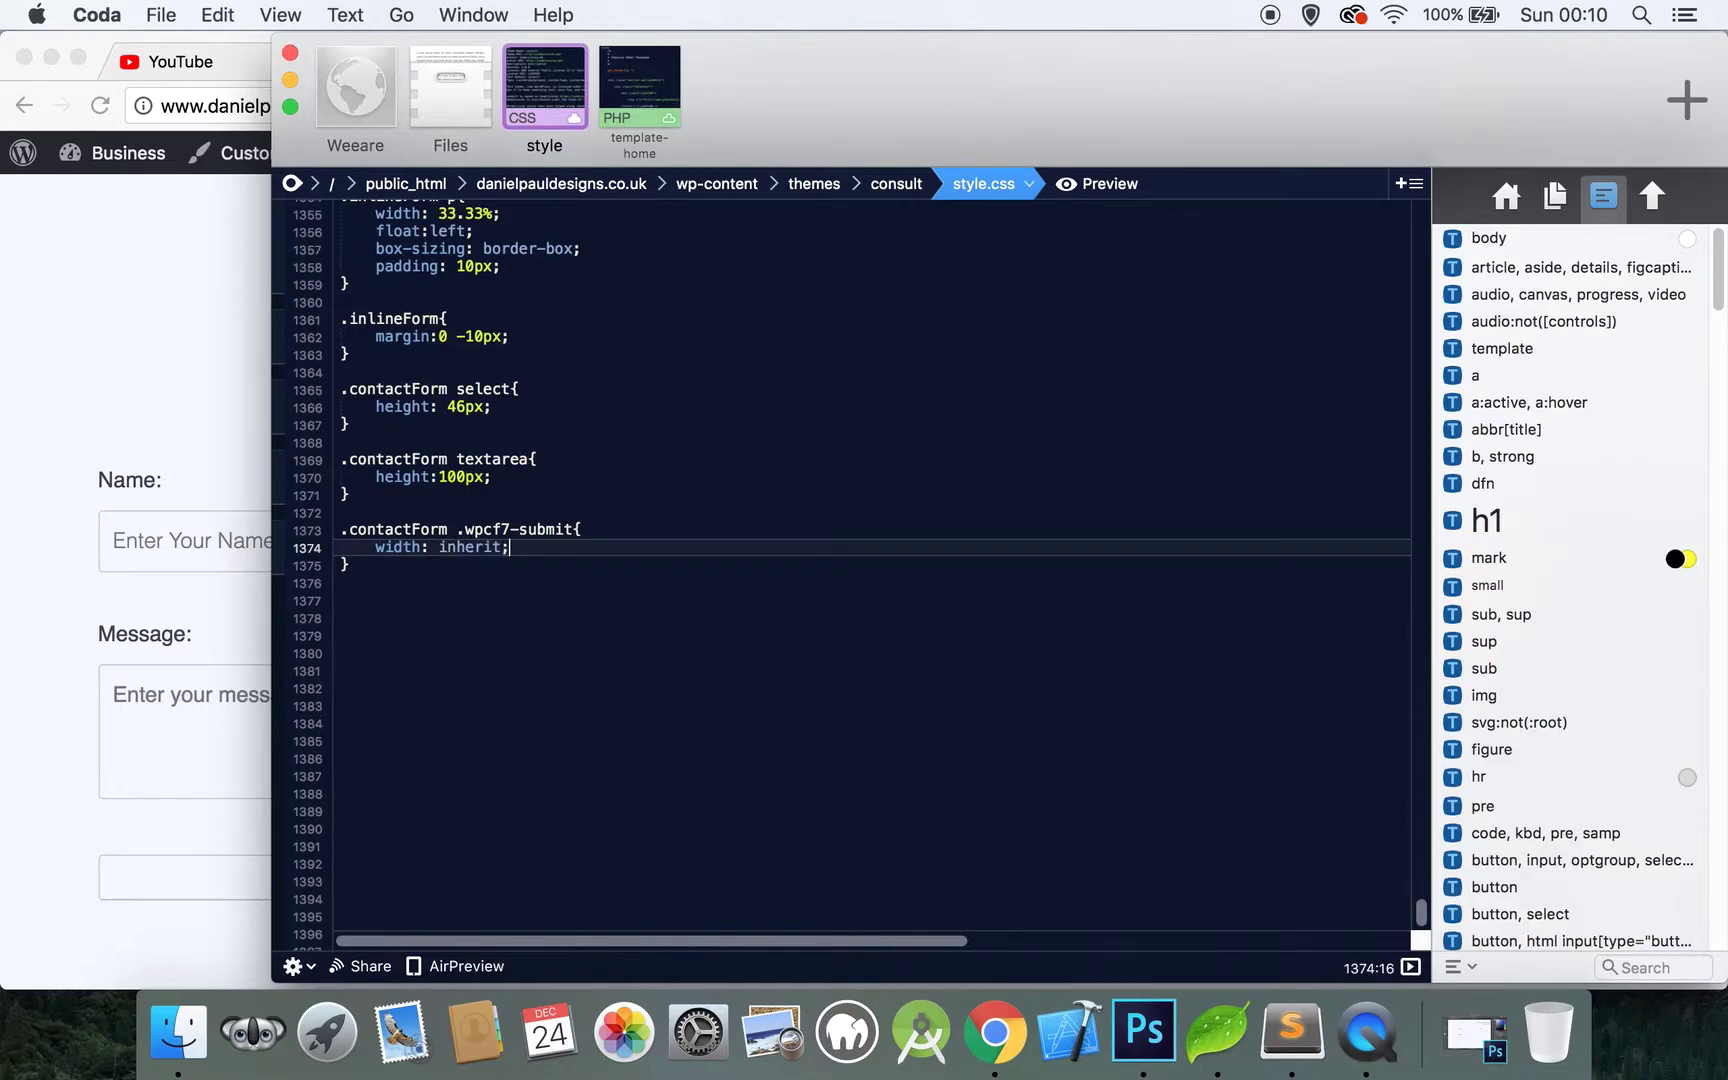
key(Return)
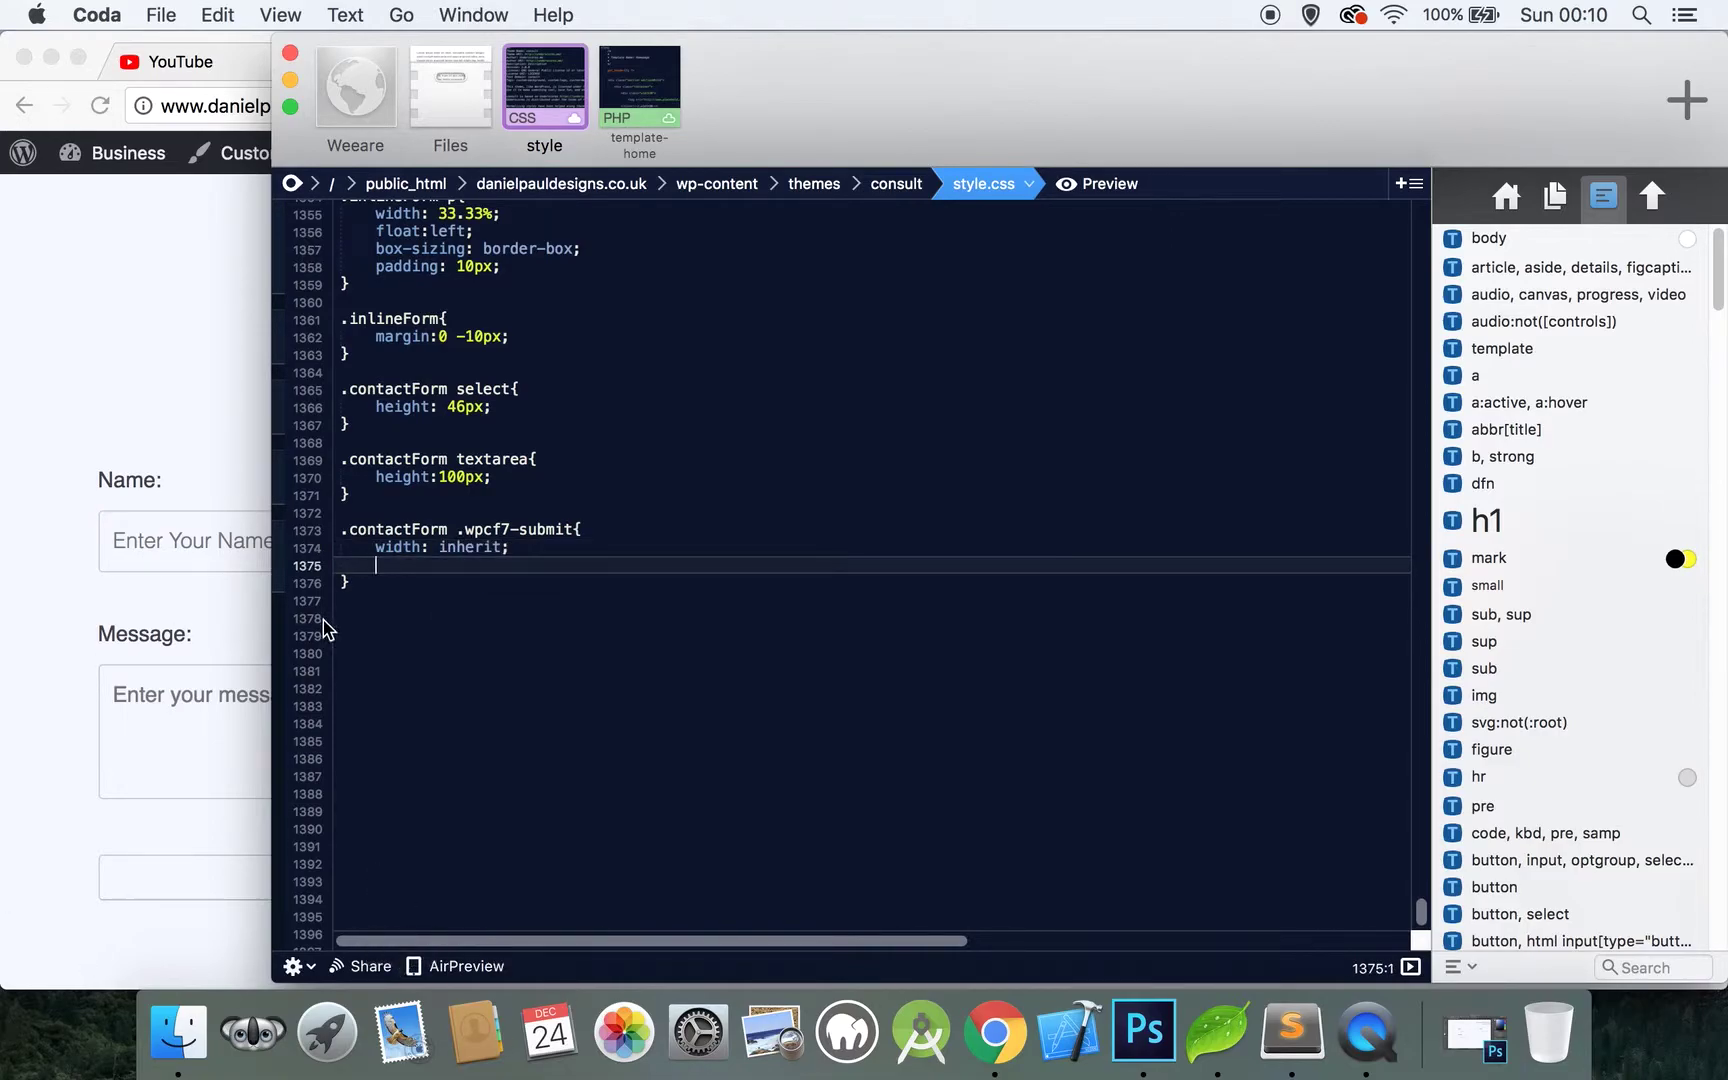
Copy background: #ffbc2d and color: #19294b from the hero "about us" button's styles in Chrome into Coda's .contactForm .wpcf7-submit rule
click(212, 497)
scroll(212, 497, up, 15)
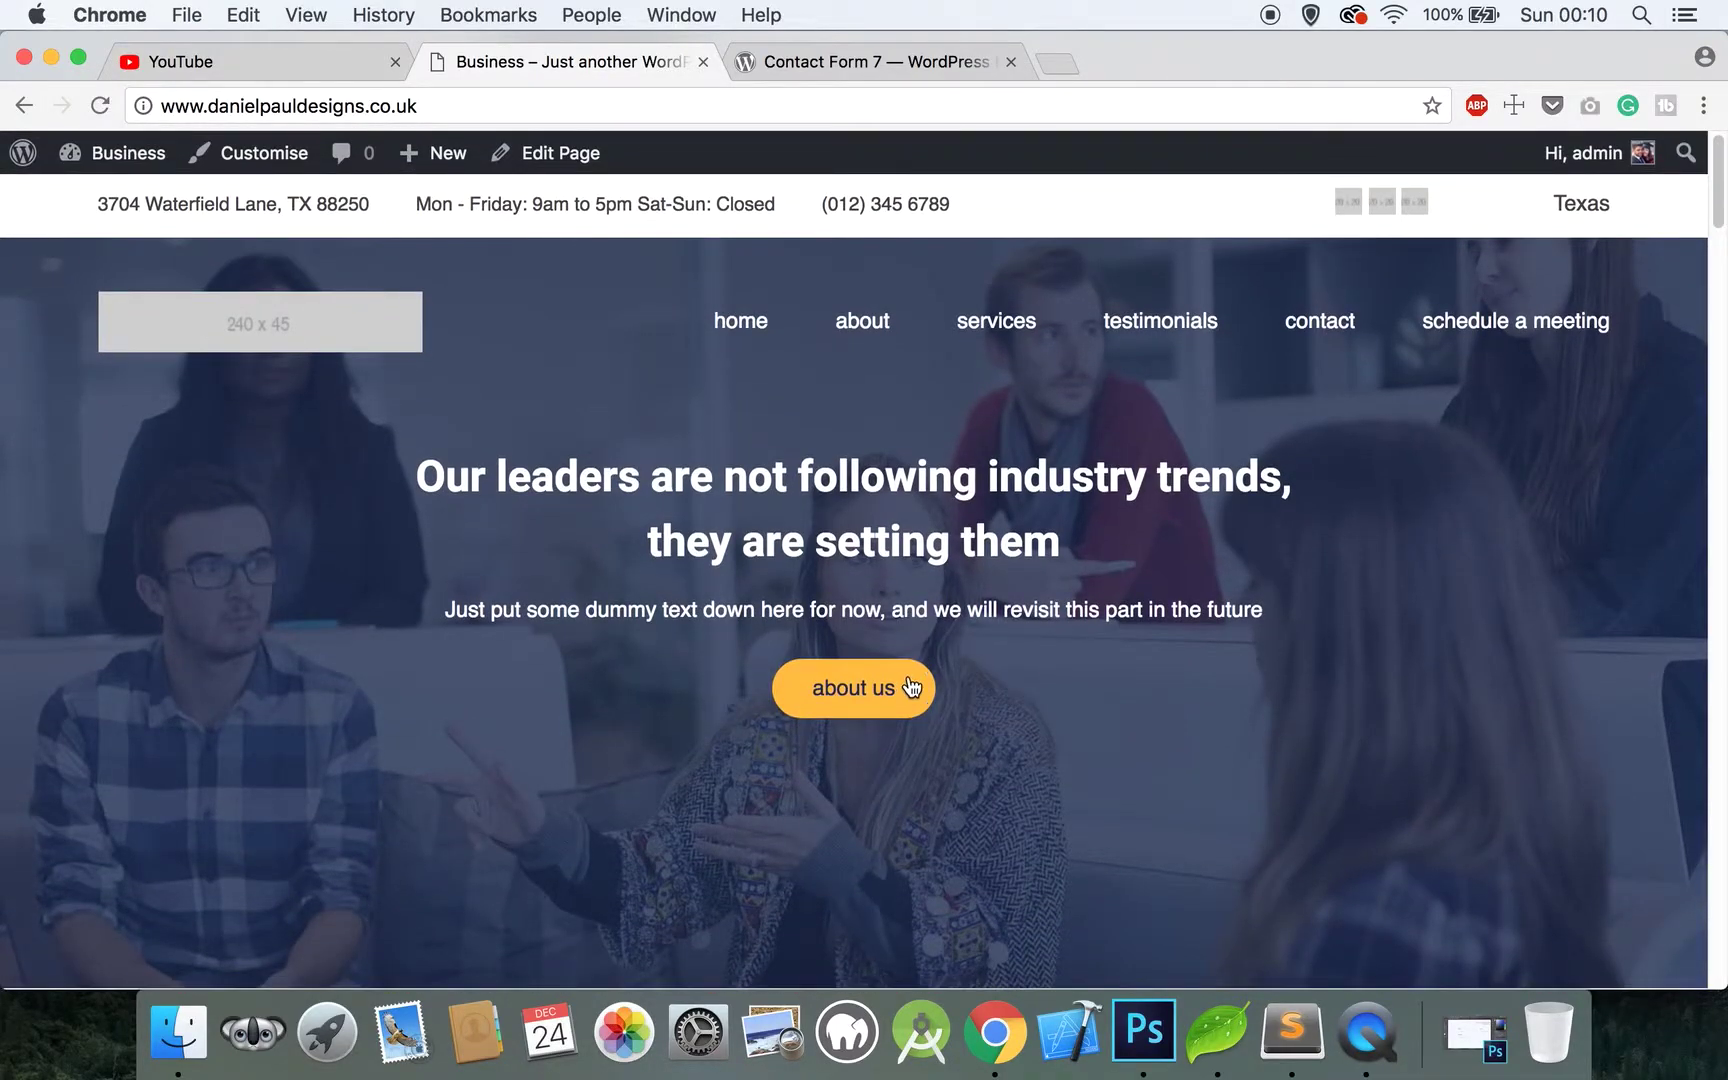
right_click(903, 676)
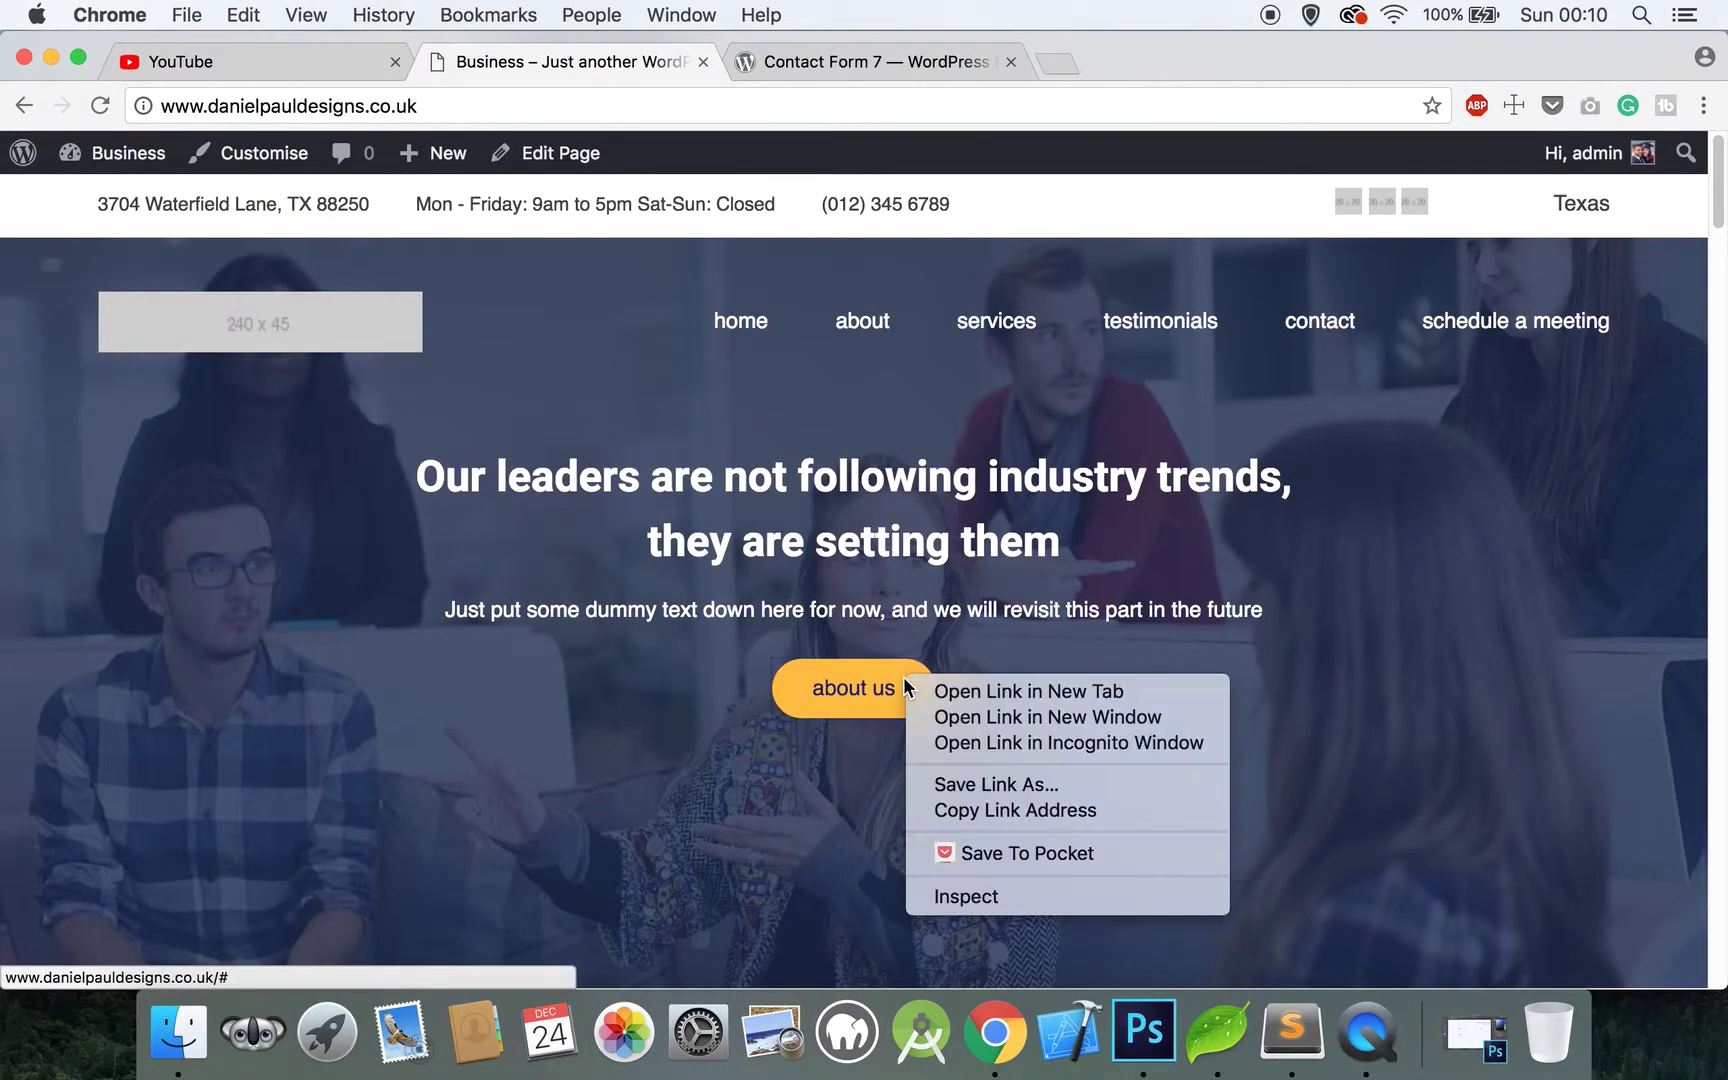
click(998, 897)
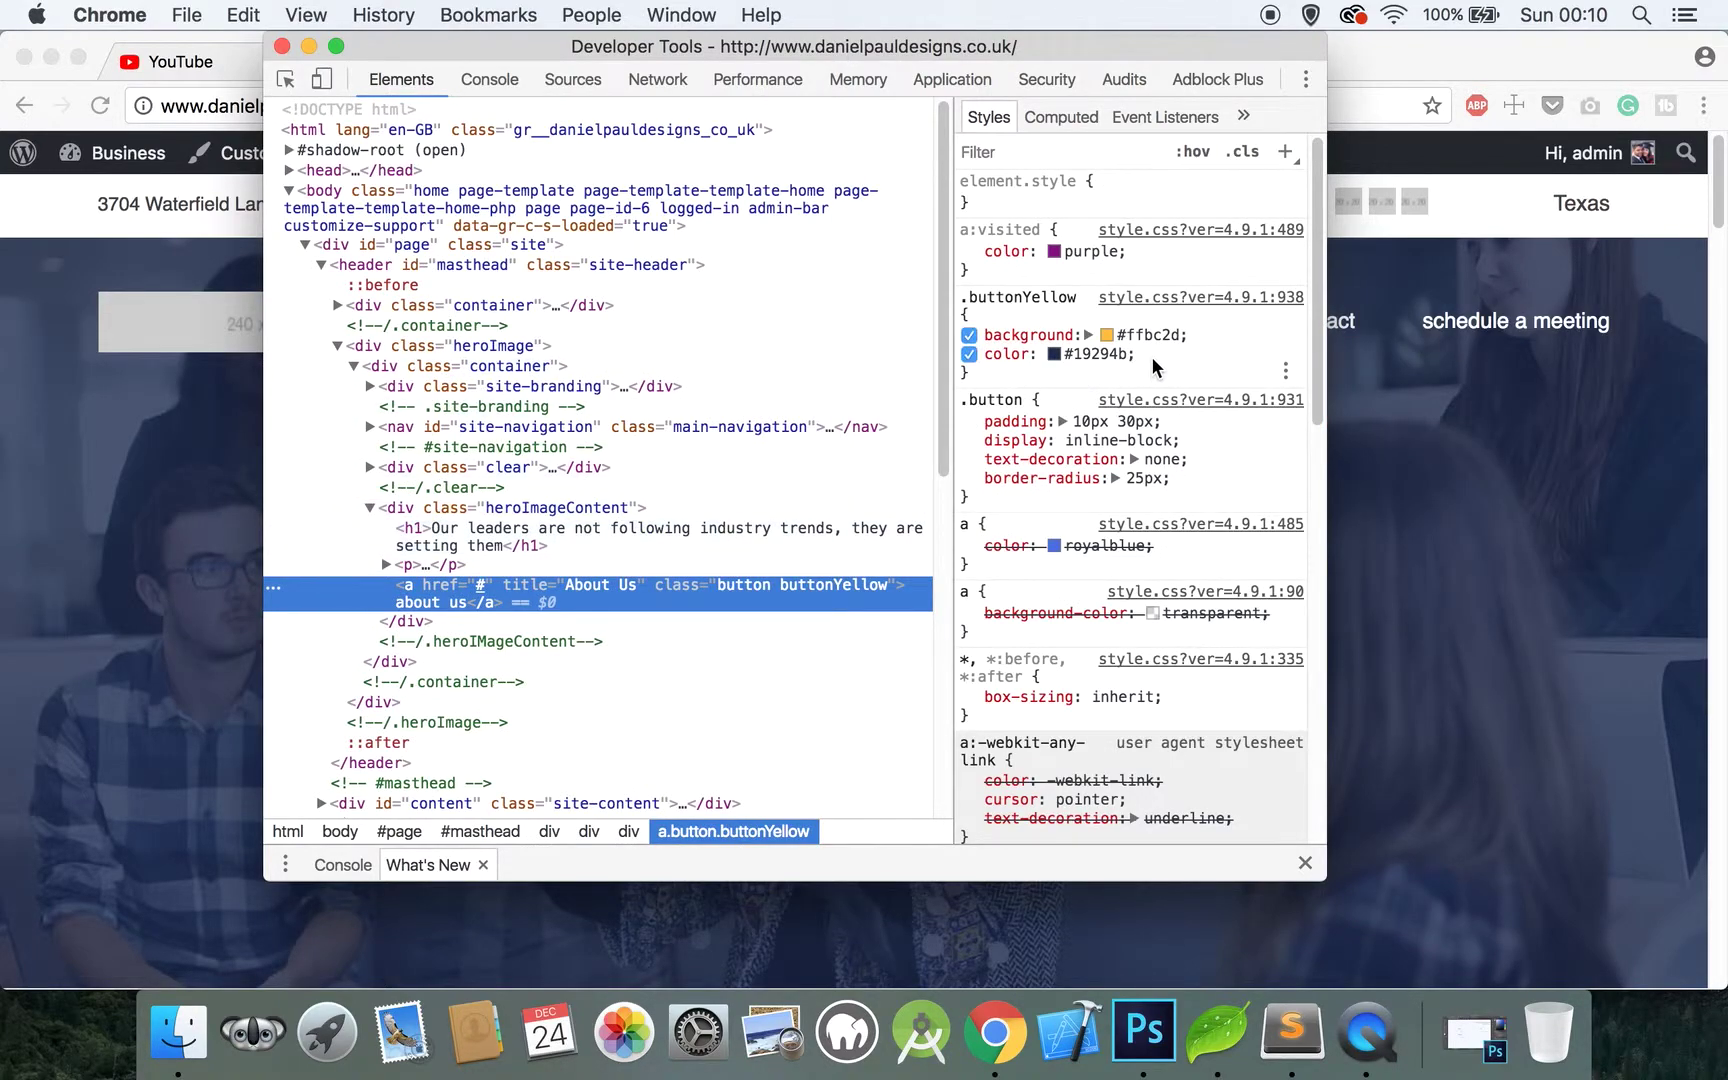
drag(1170, 362, 987, 343)
key(super+c)
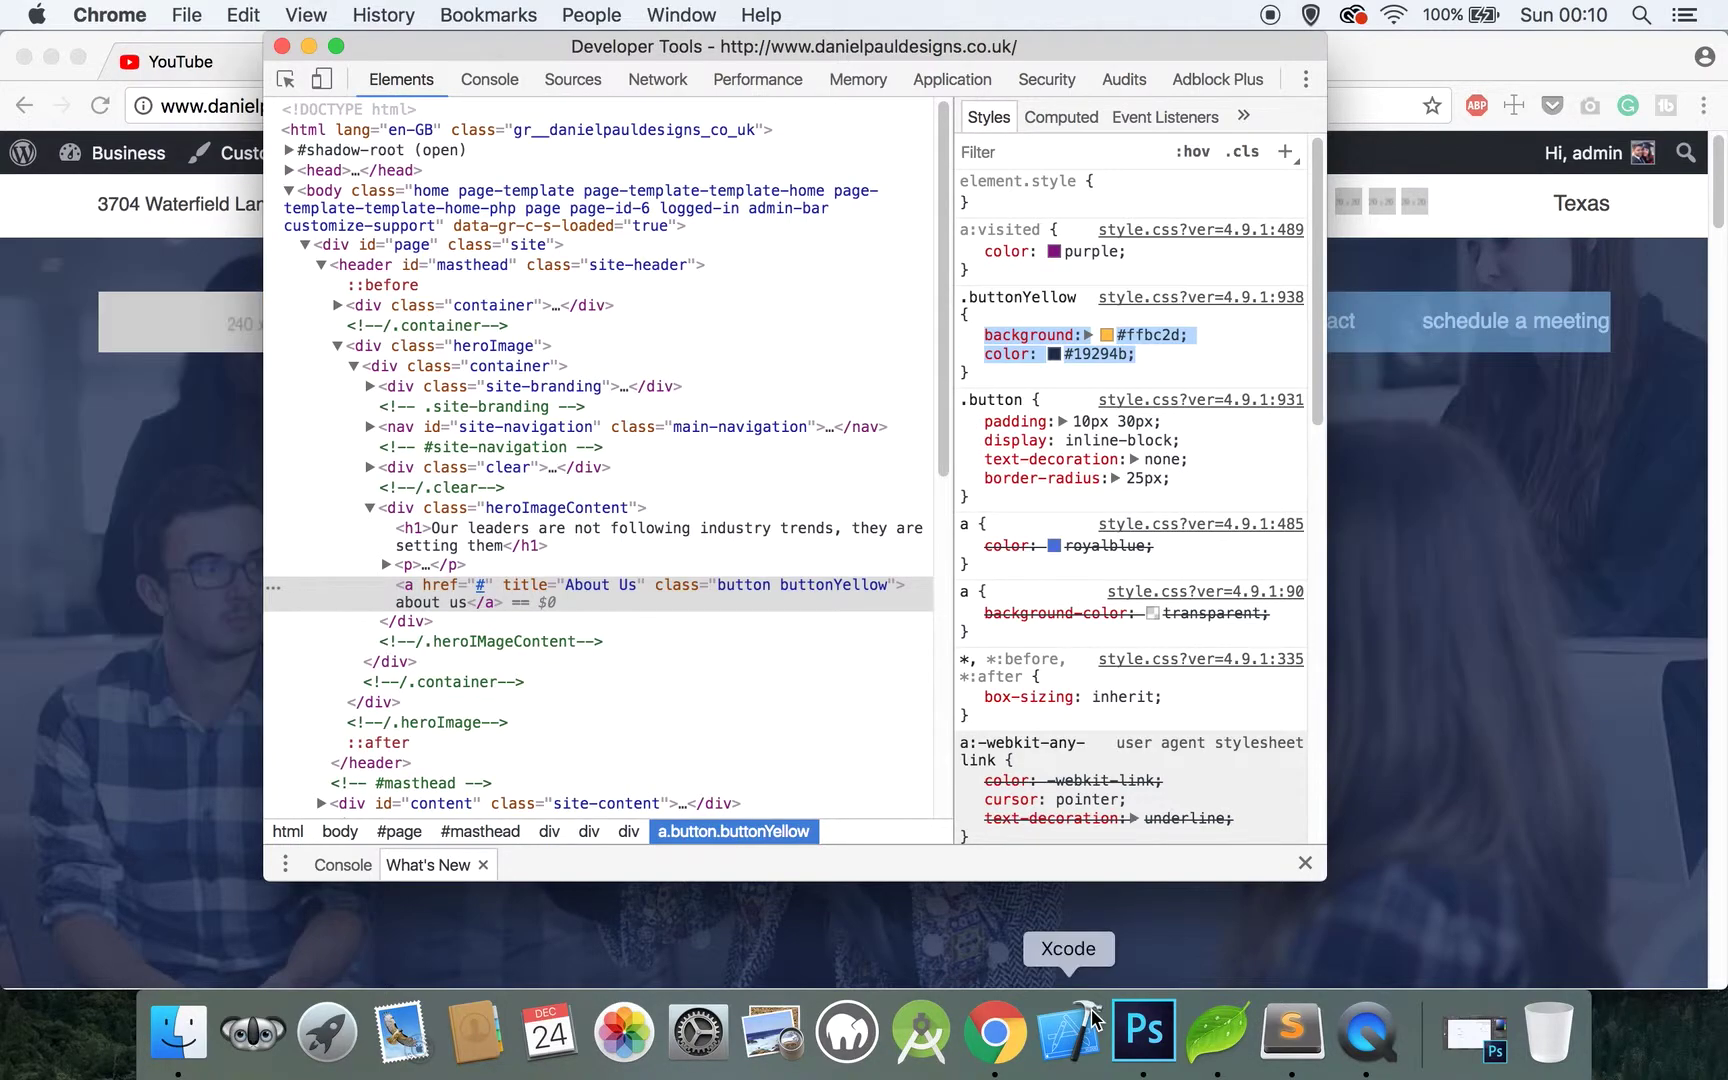
click(1217, 1030)
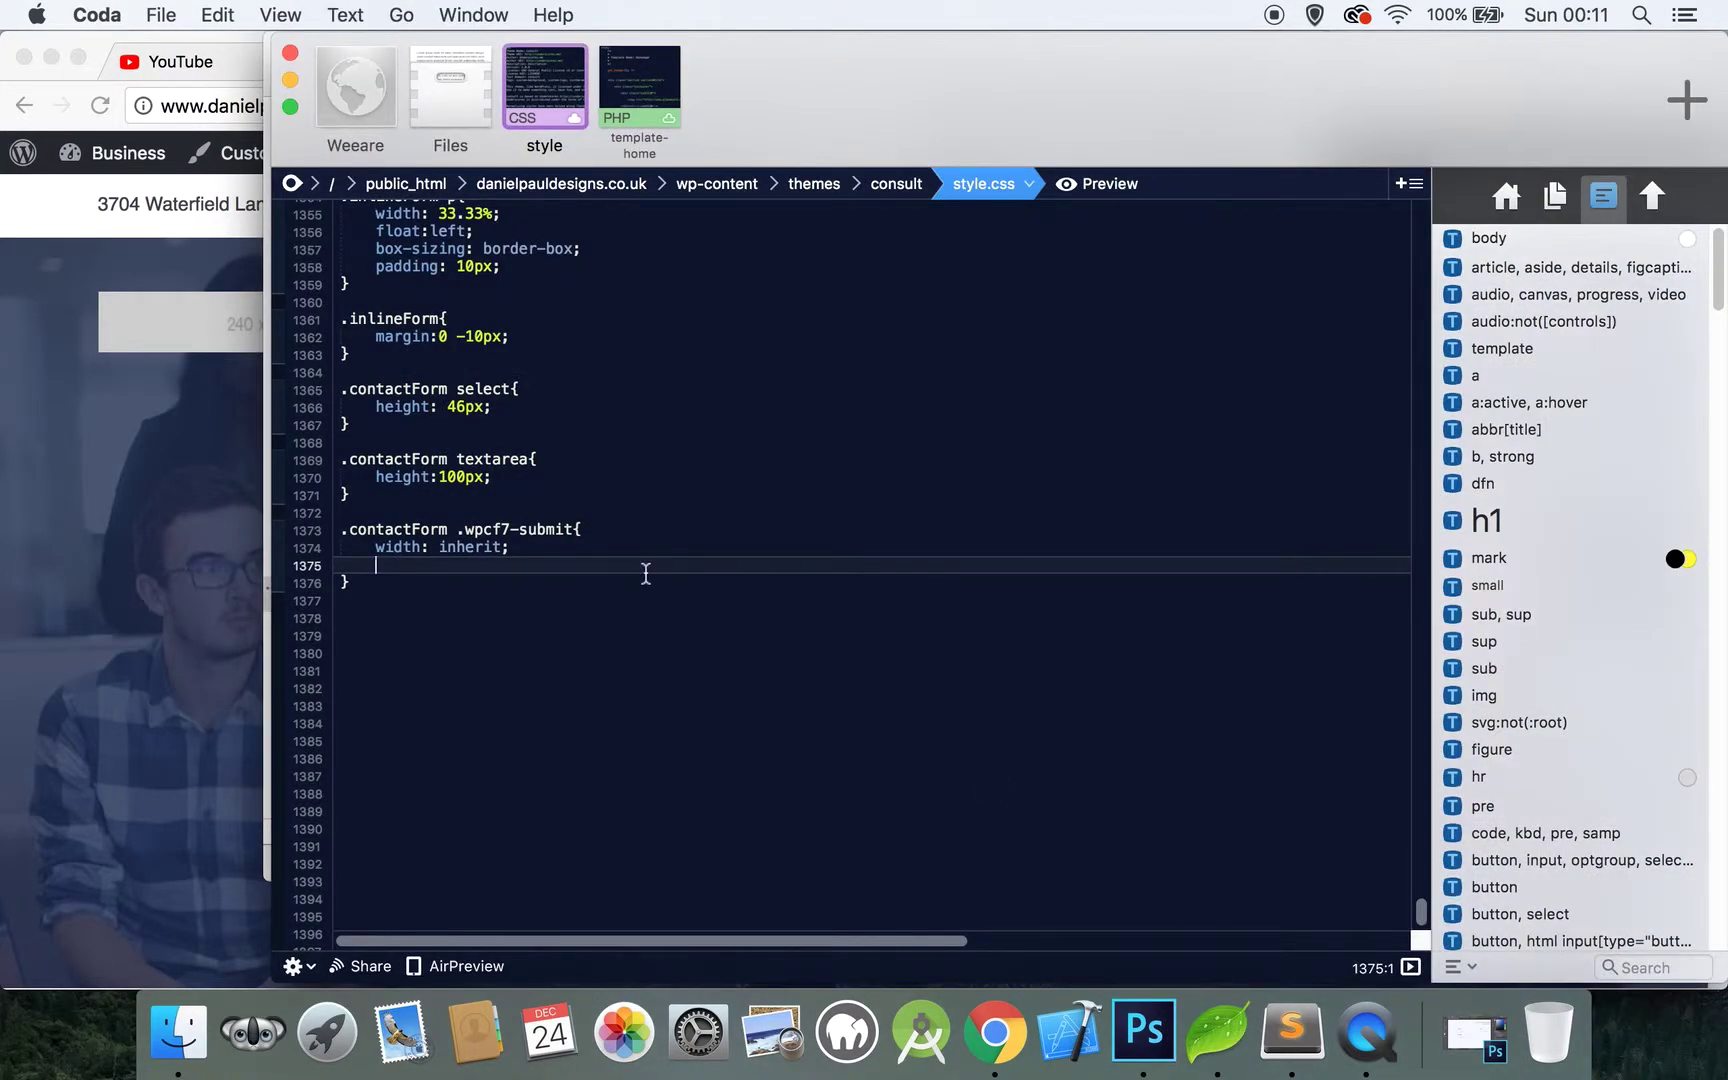
key(super+v)
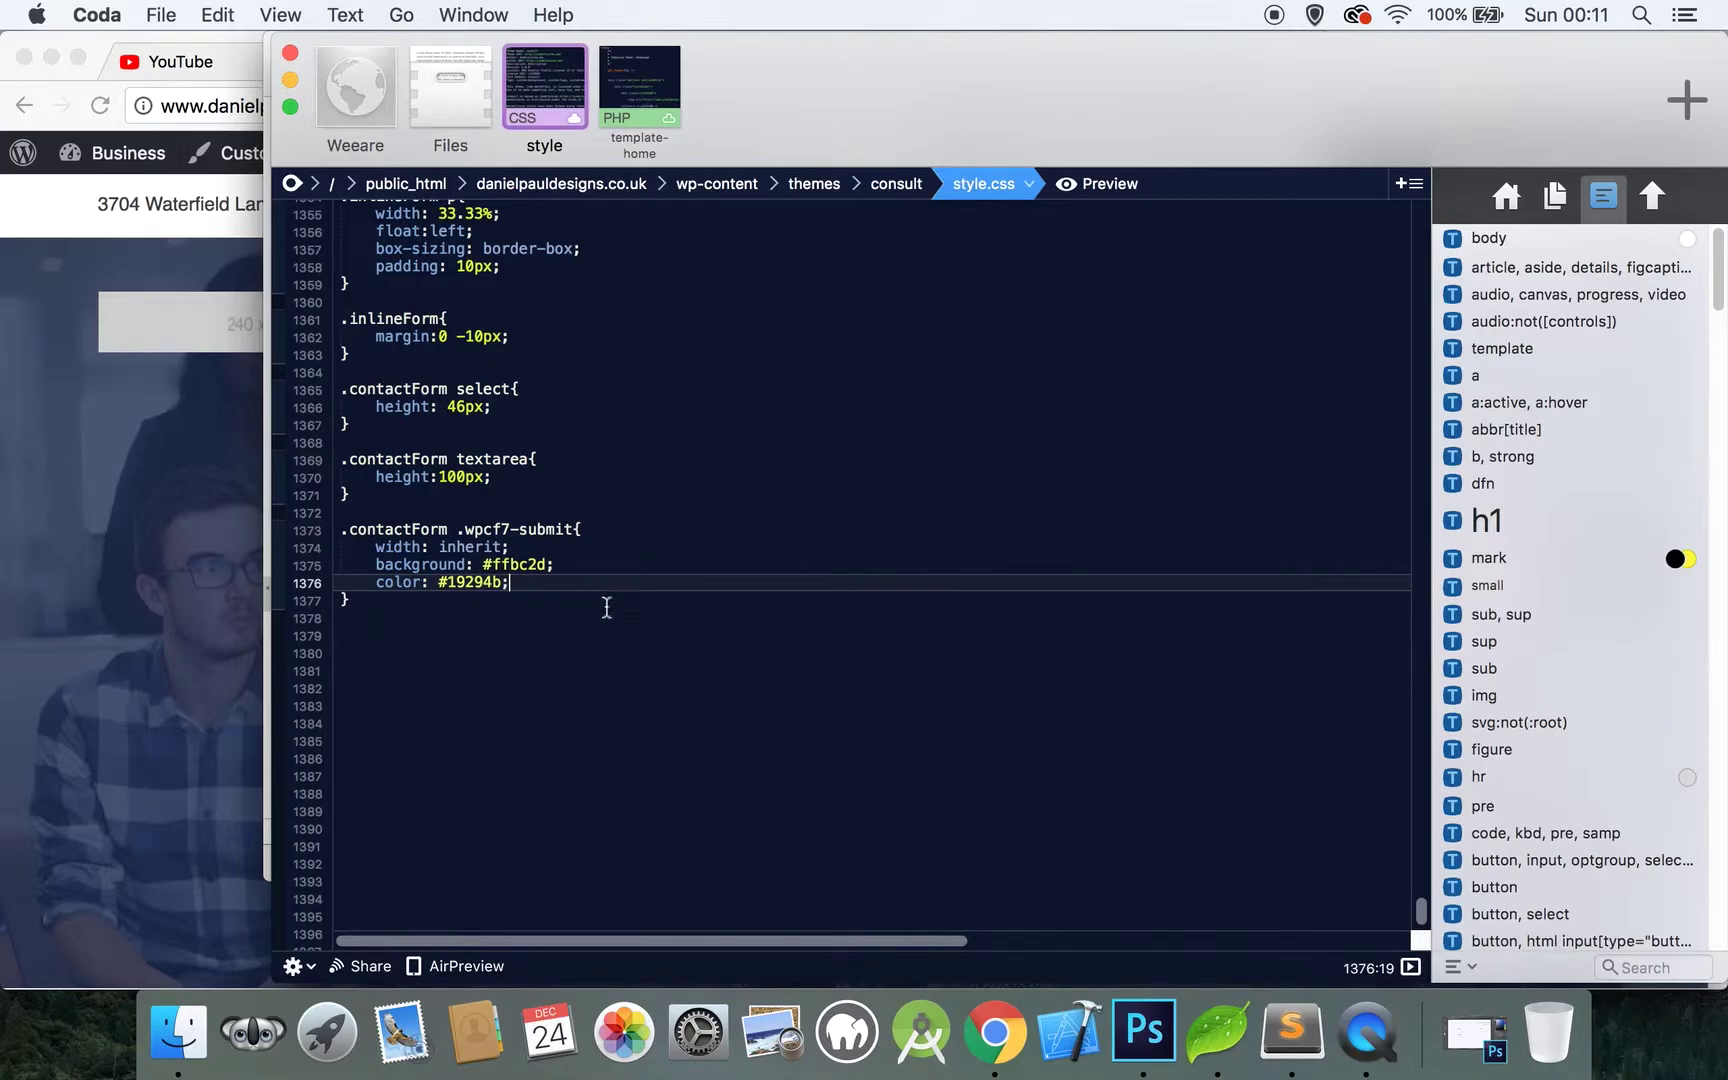
Copy the hero button's .button padding, display, text-decoration and border-radius declarations from Chrome into the submit rule in Coda, correcting the padding line's indentation
click(172, 565)
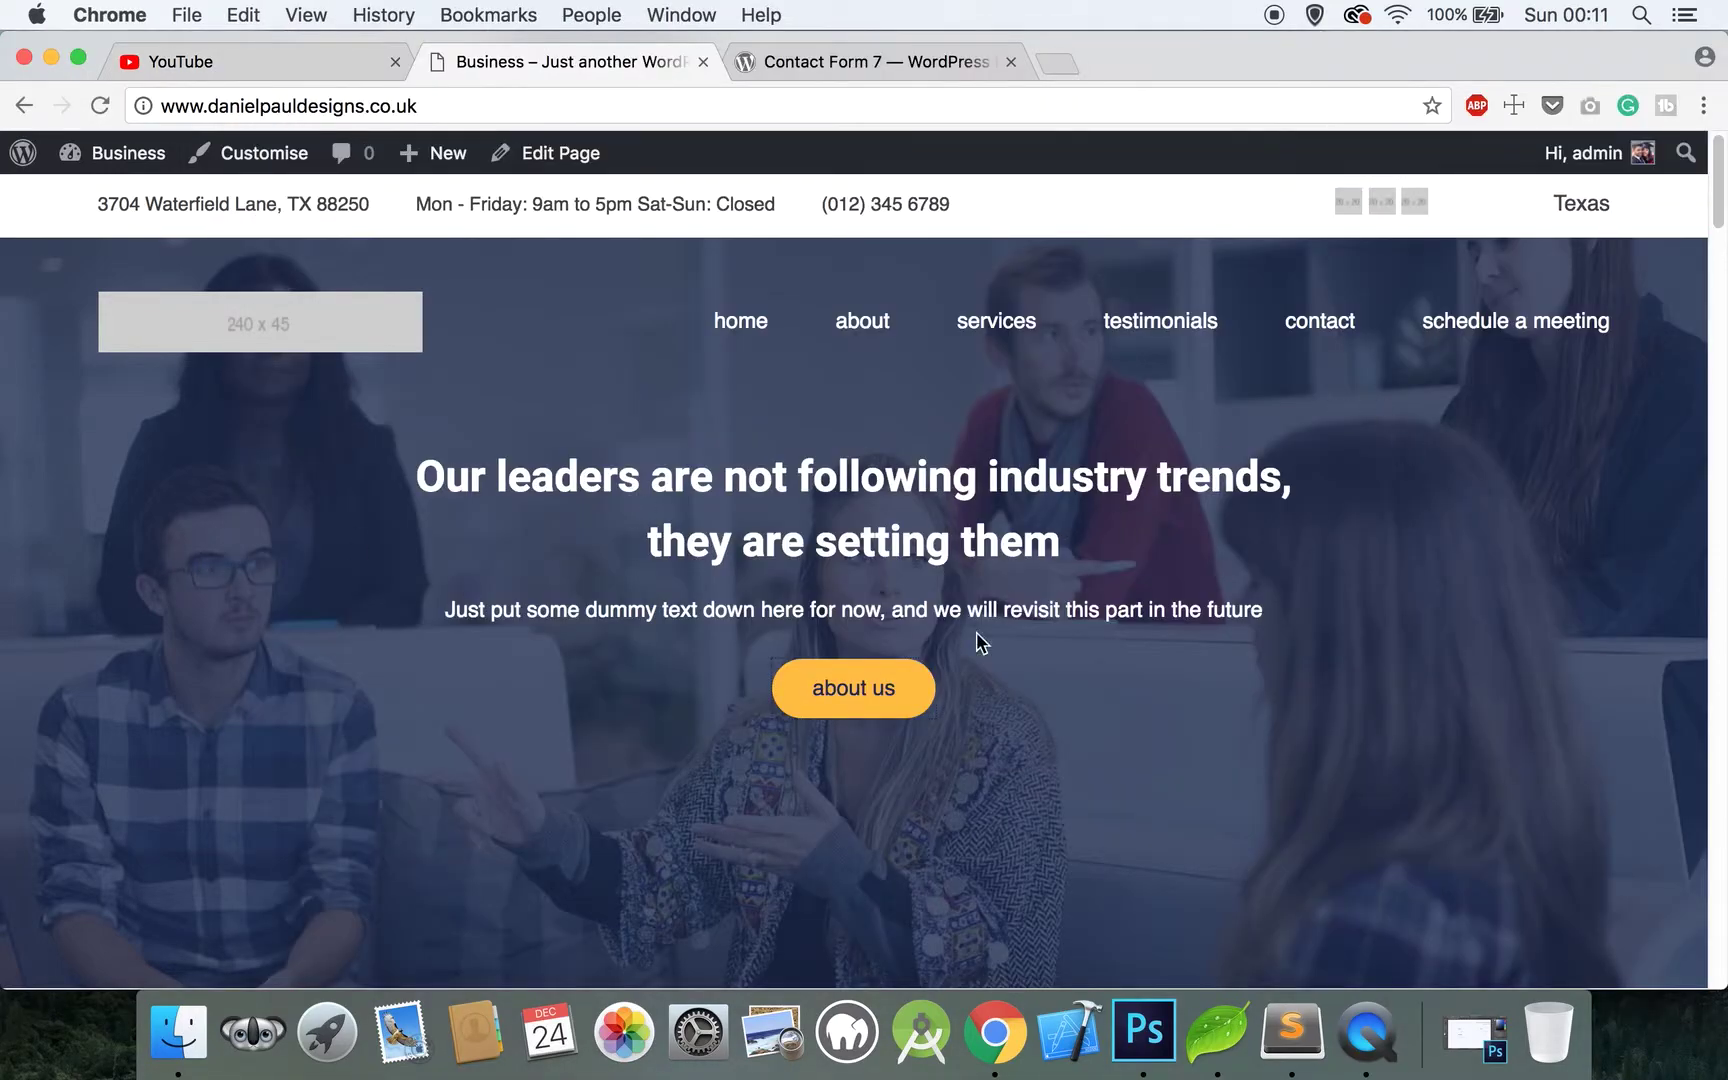
right_click(862, 692)
click(992, 853)
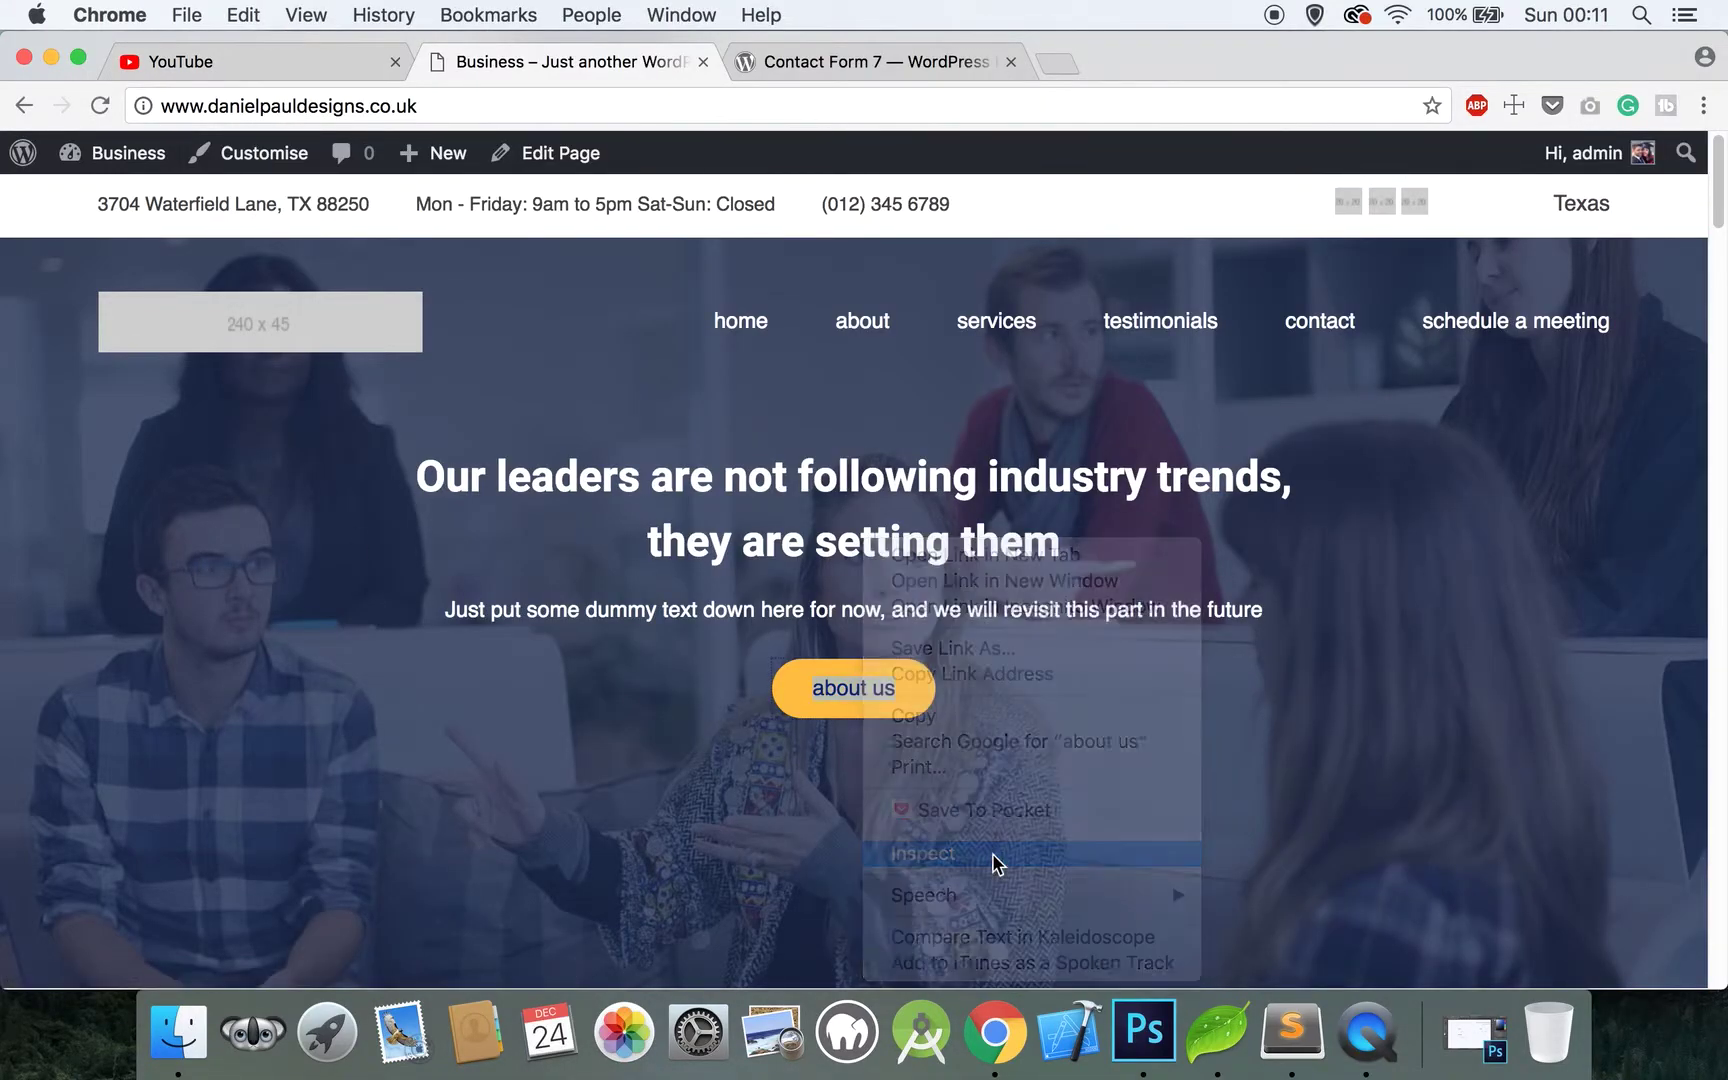
drag(1220, 490, 980, 437)
key(super+c)
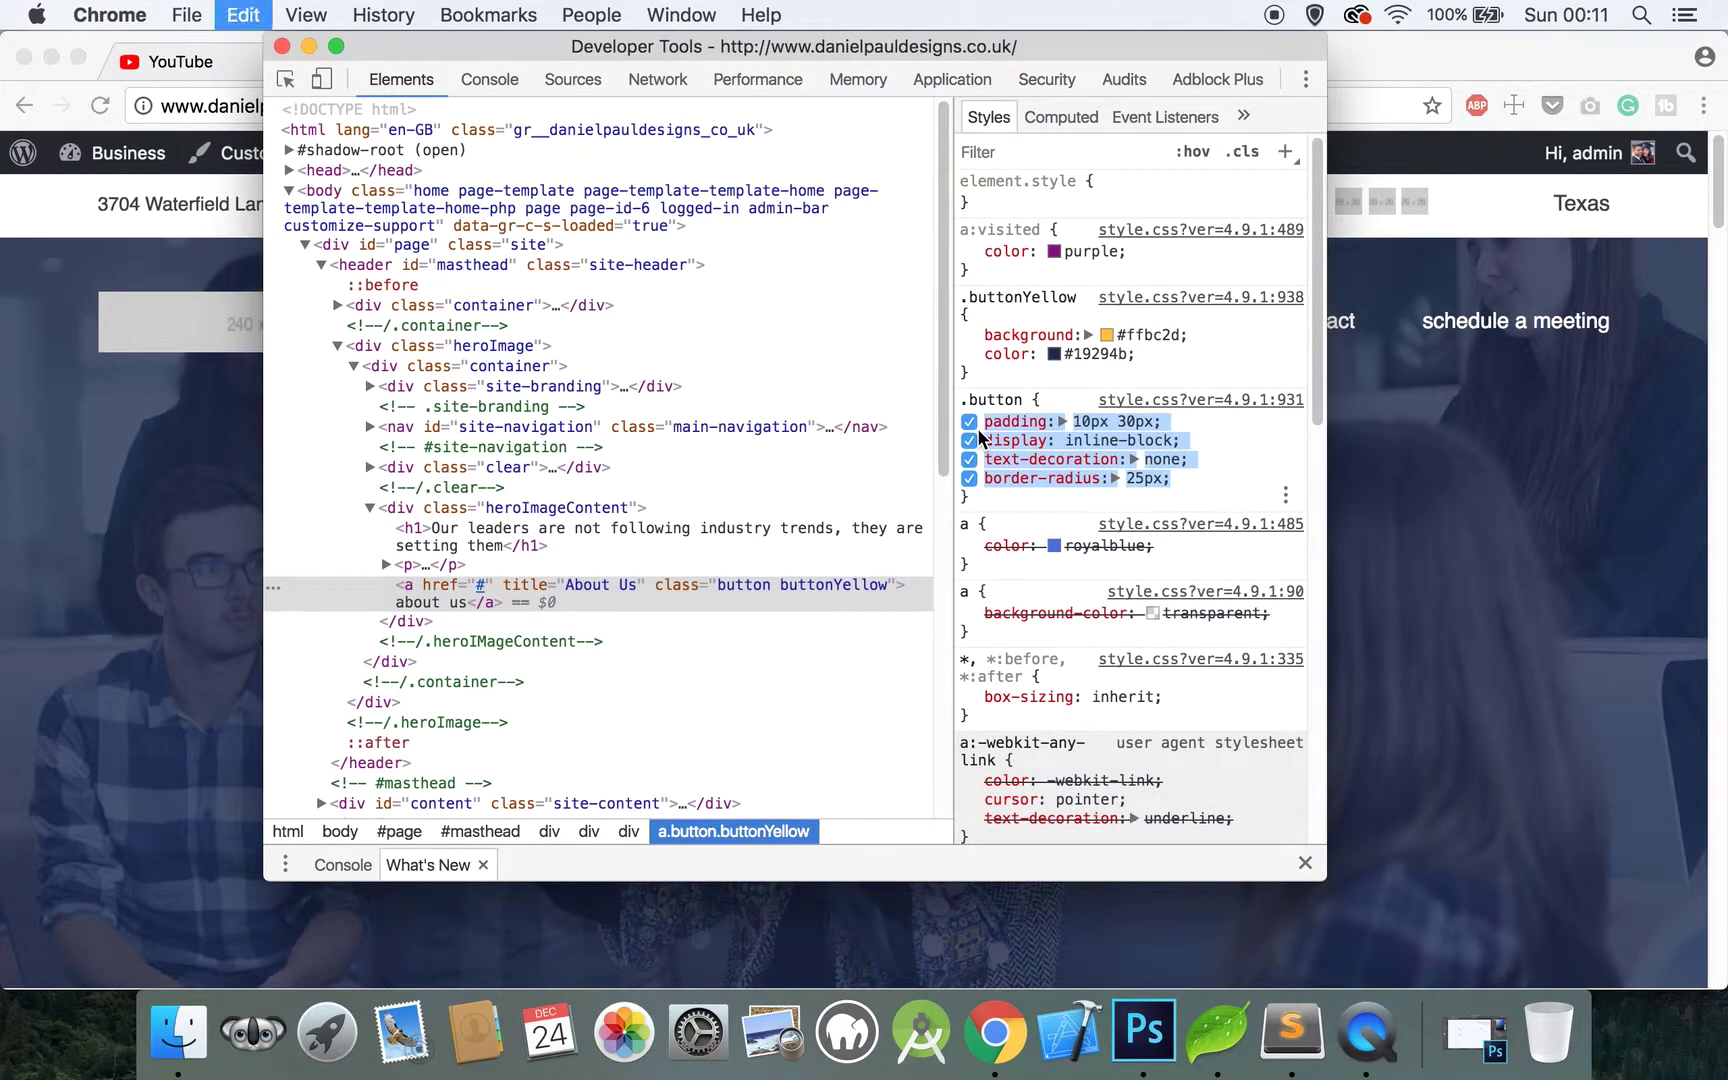
click(309, 47)
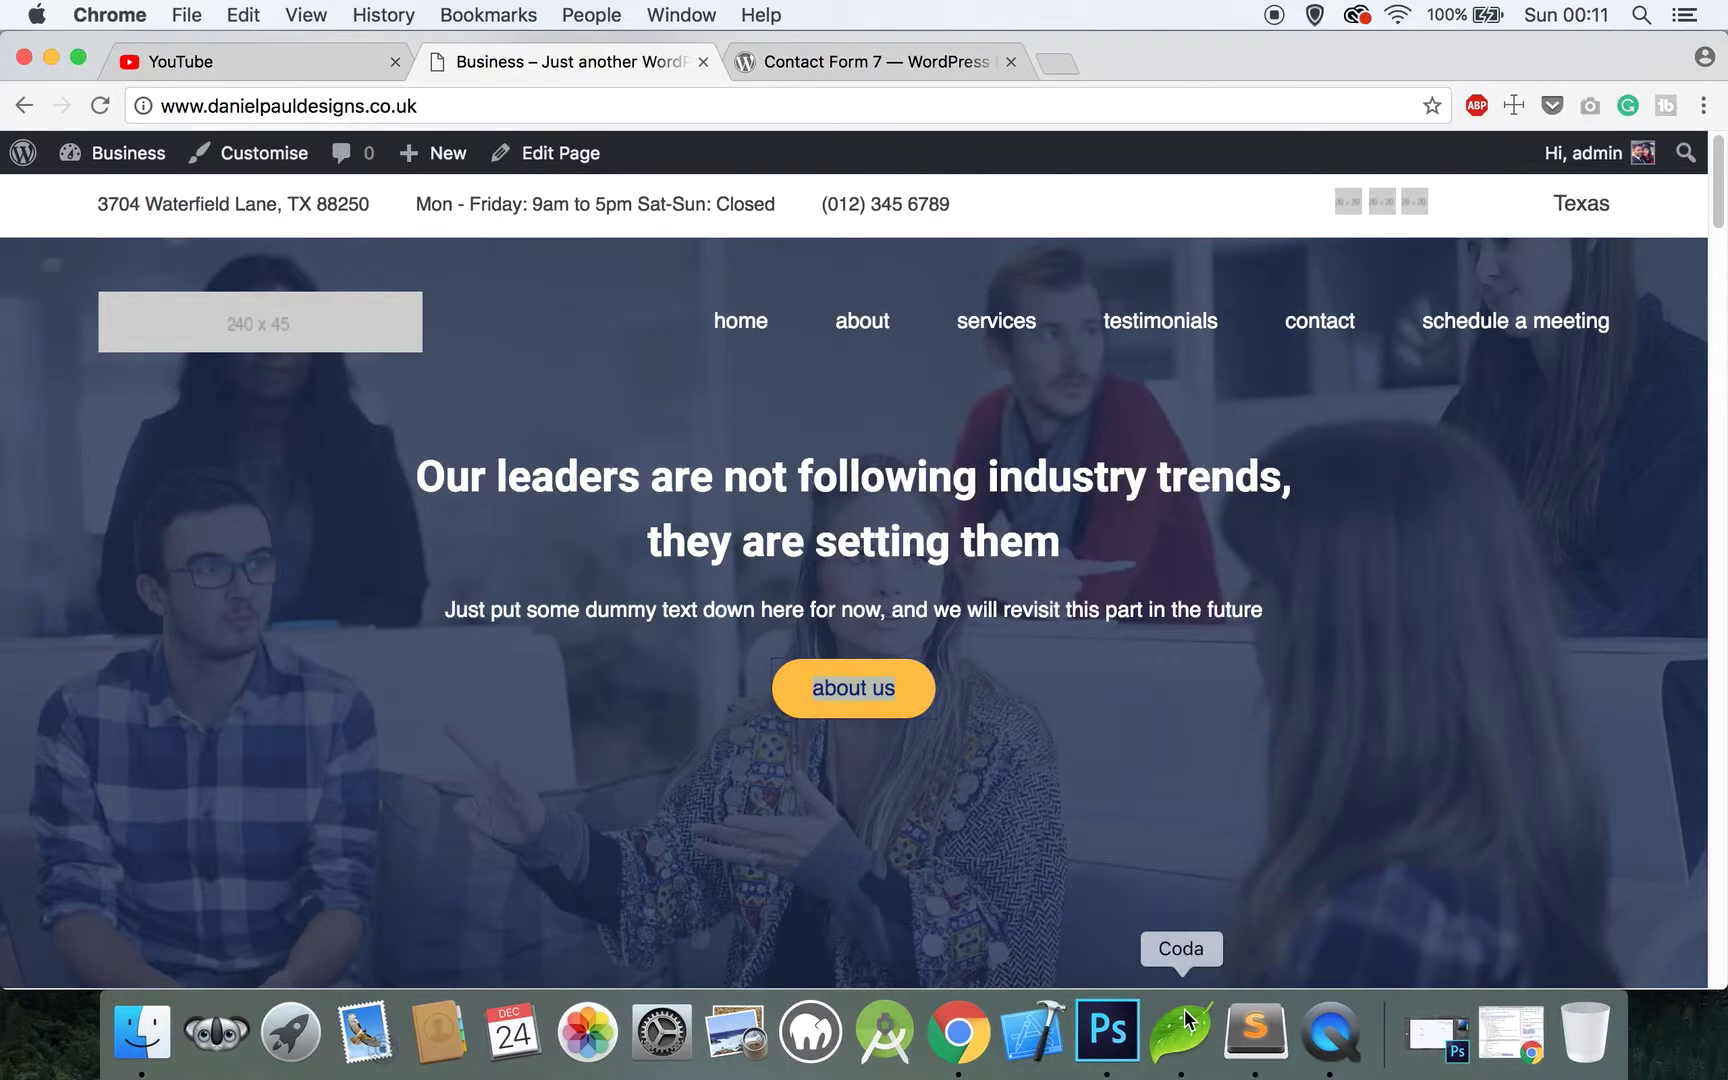
click(1183, 1020)
key(Return)
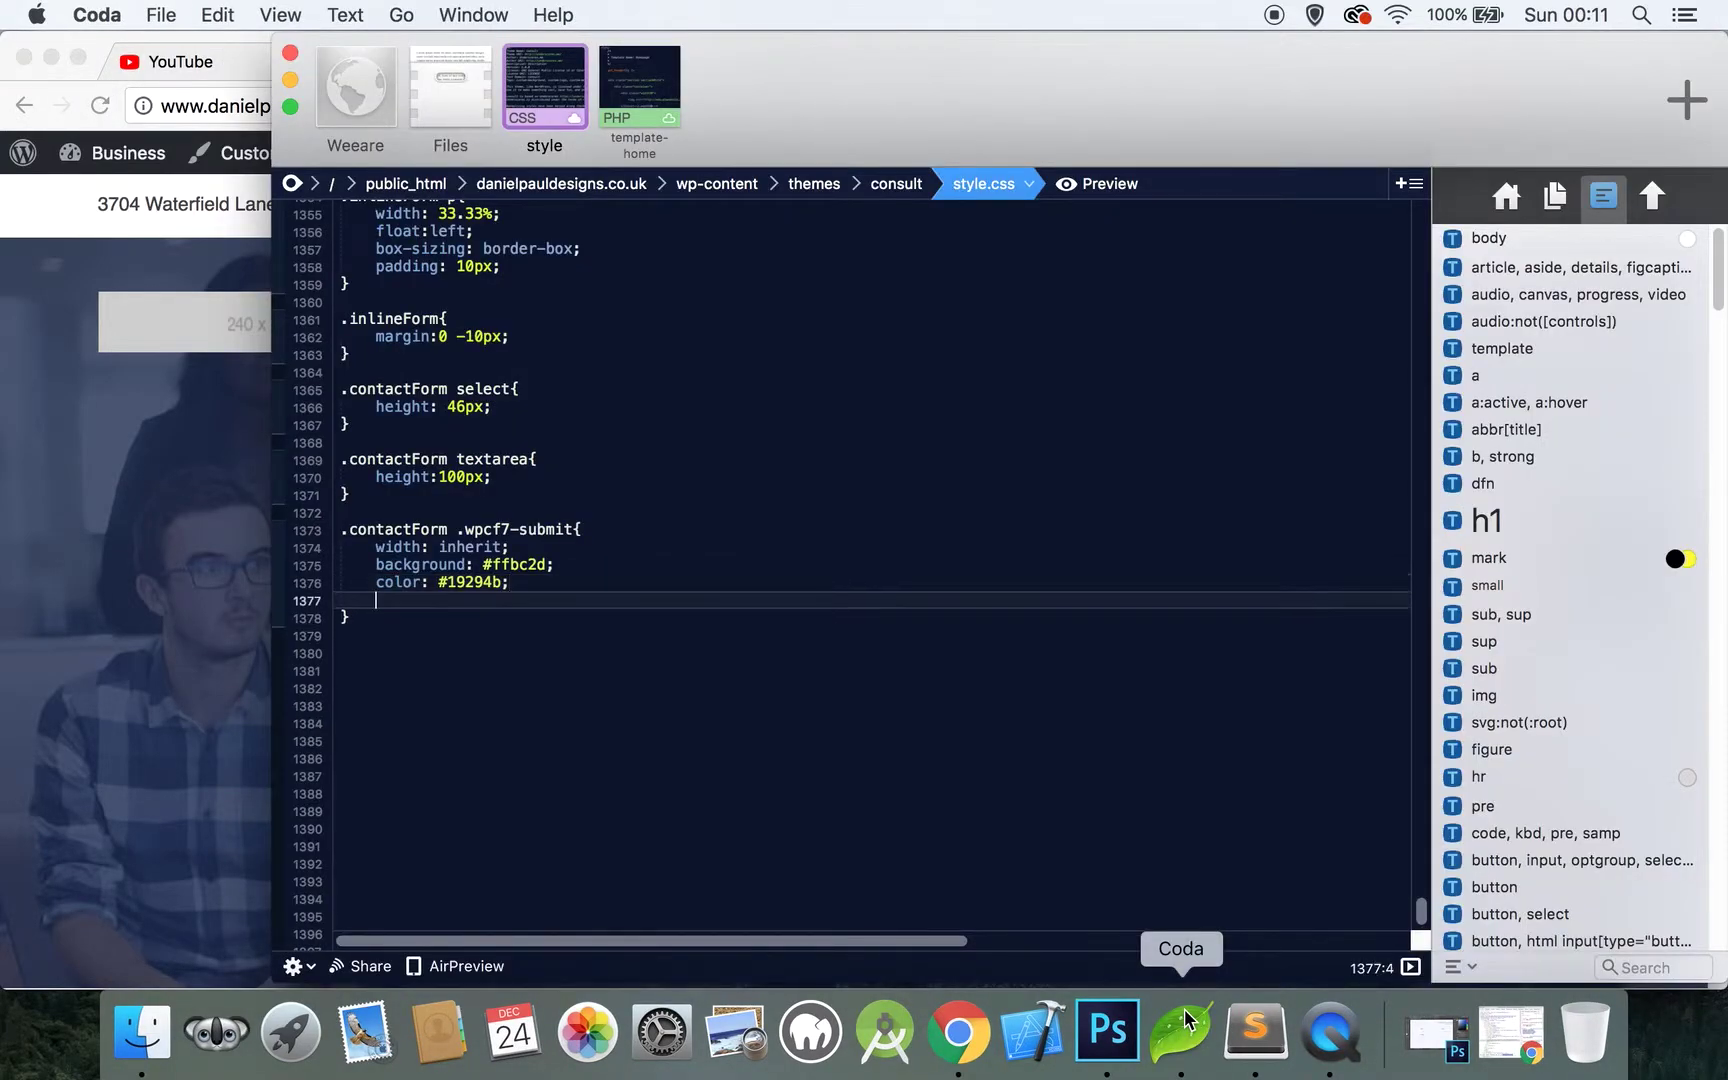
key(super+v)
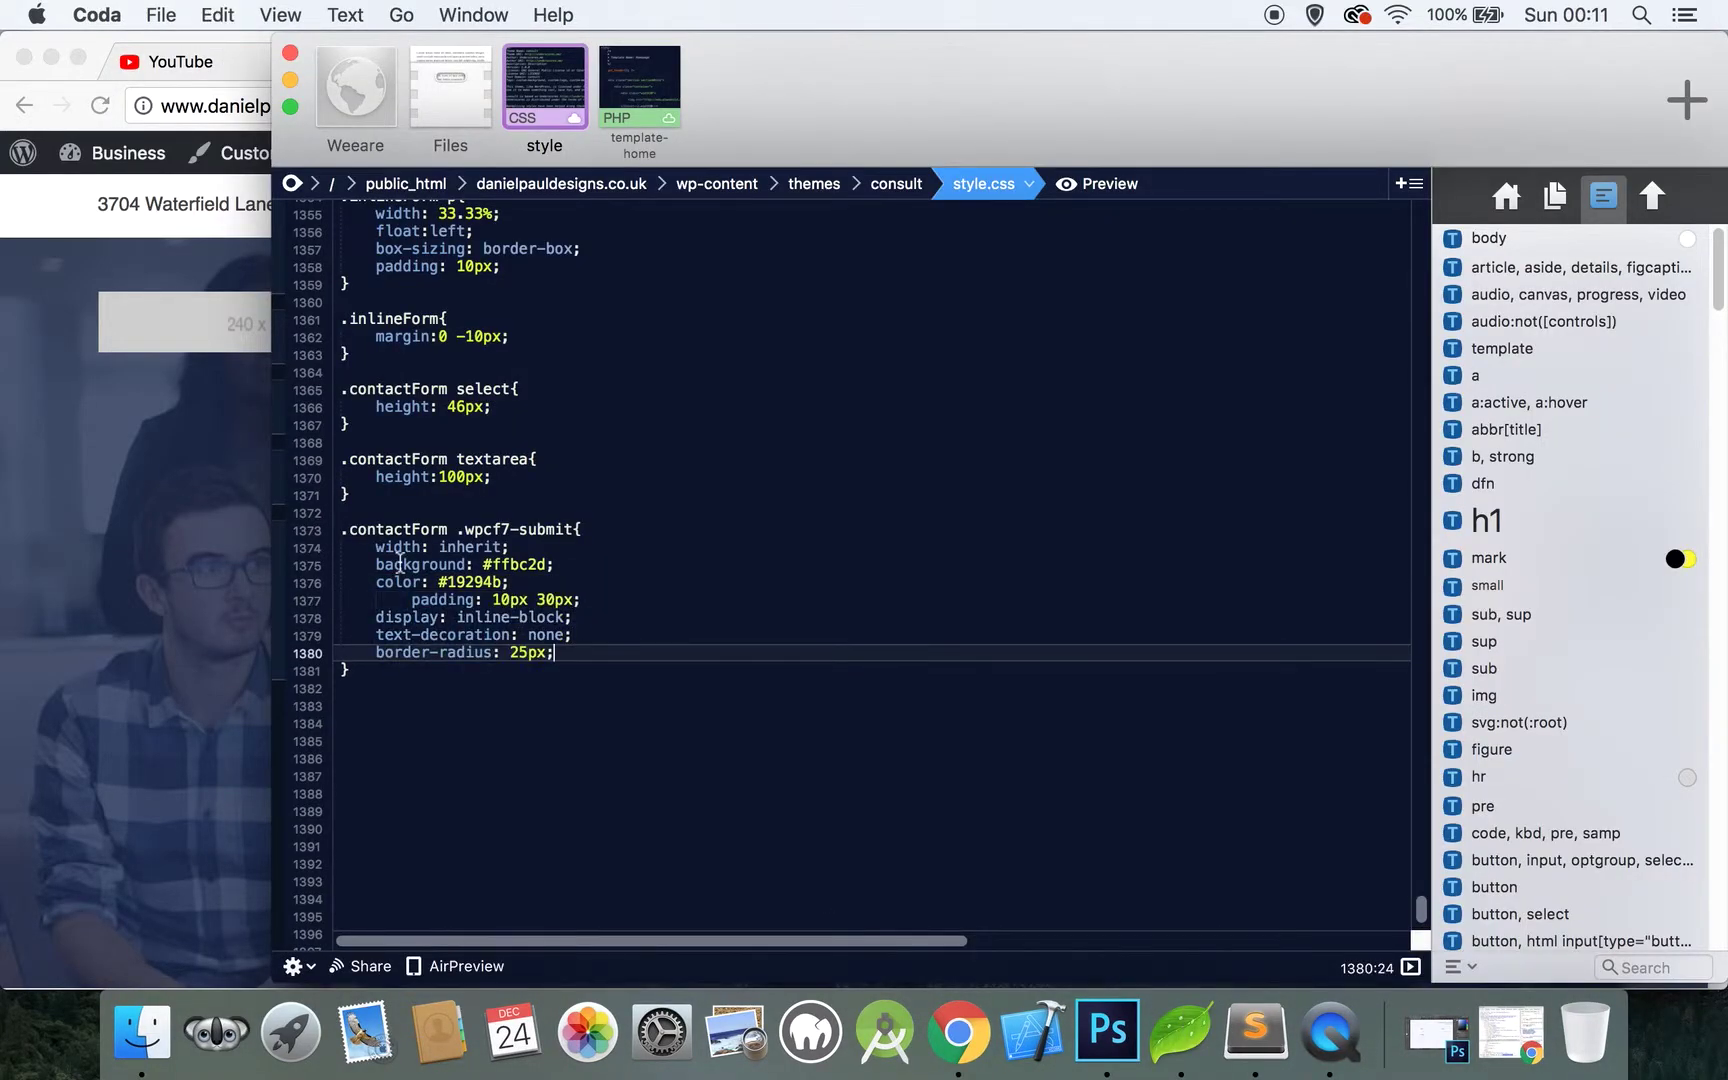
drag(411, 598, 376, 598)
key(BackSpace)
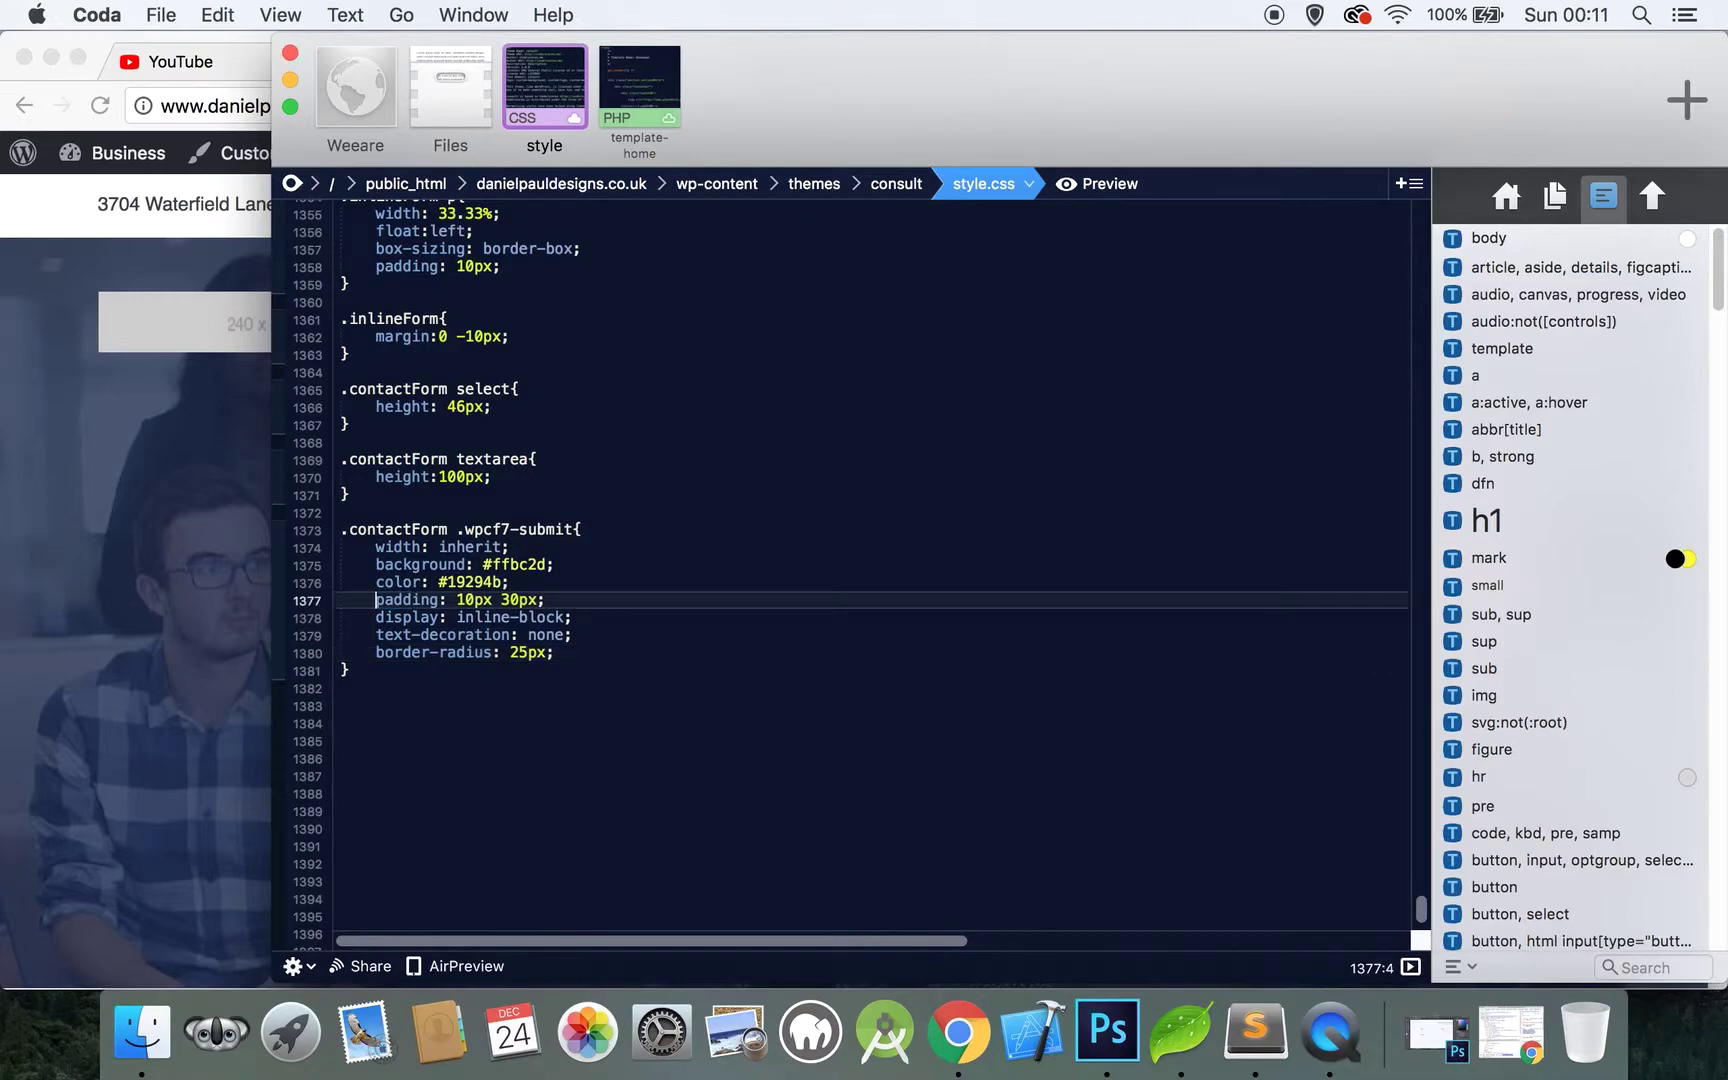
Save style.css and reload the home page in Chrome to check the contact form's Send button
key(super+s)
click(197, 665)
scroll(197, 665, down, 20)
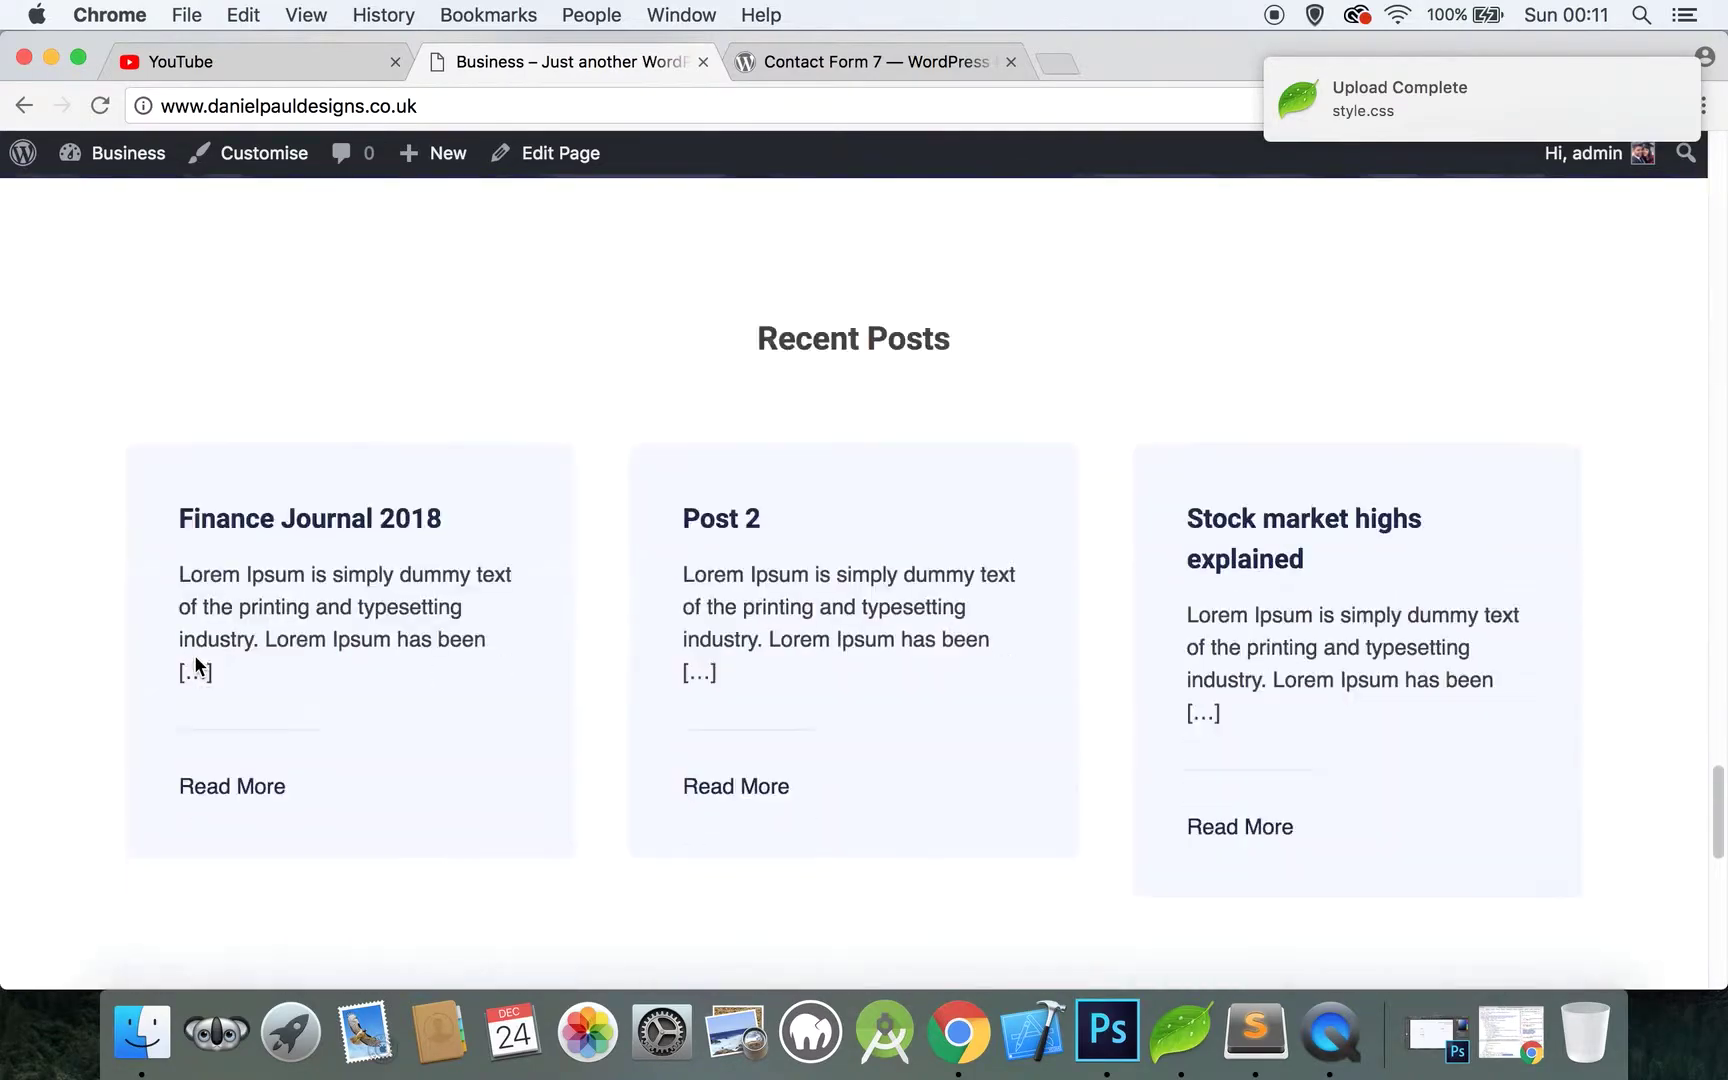
key(super+r)
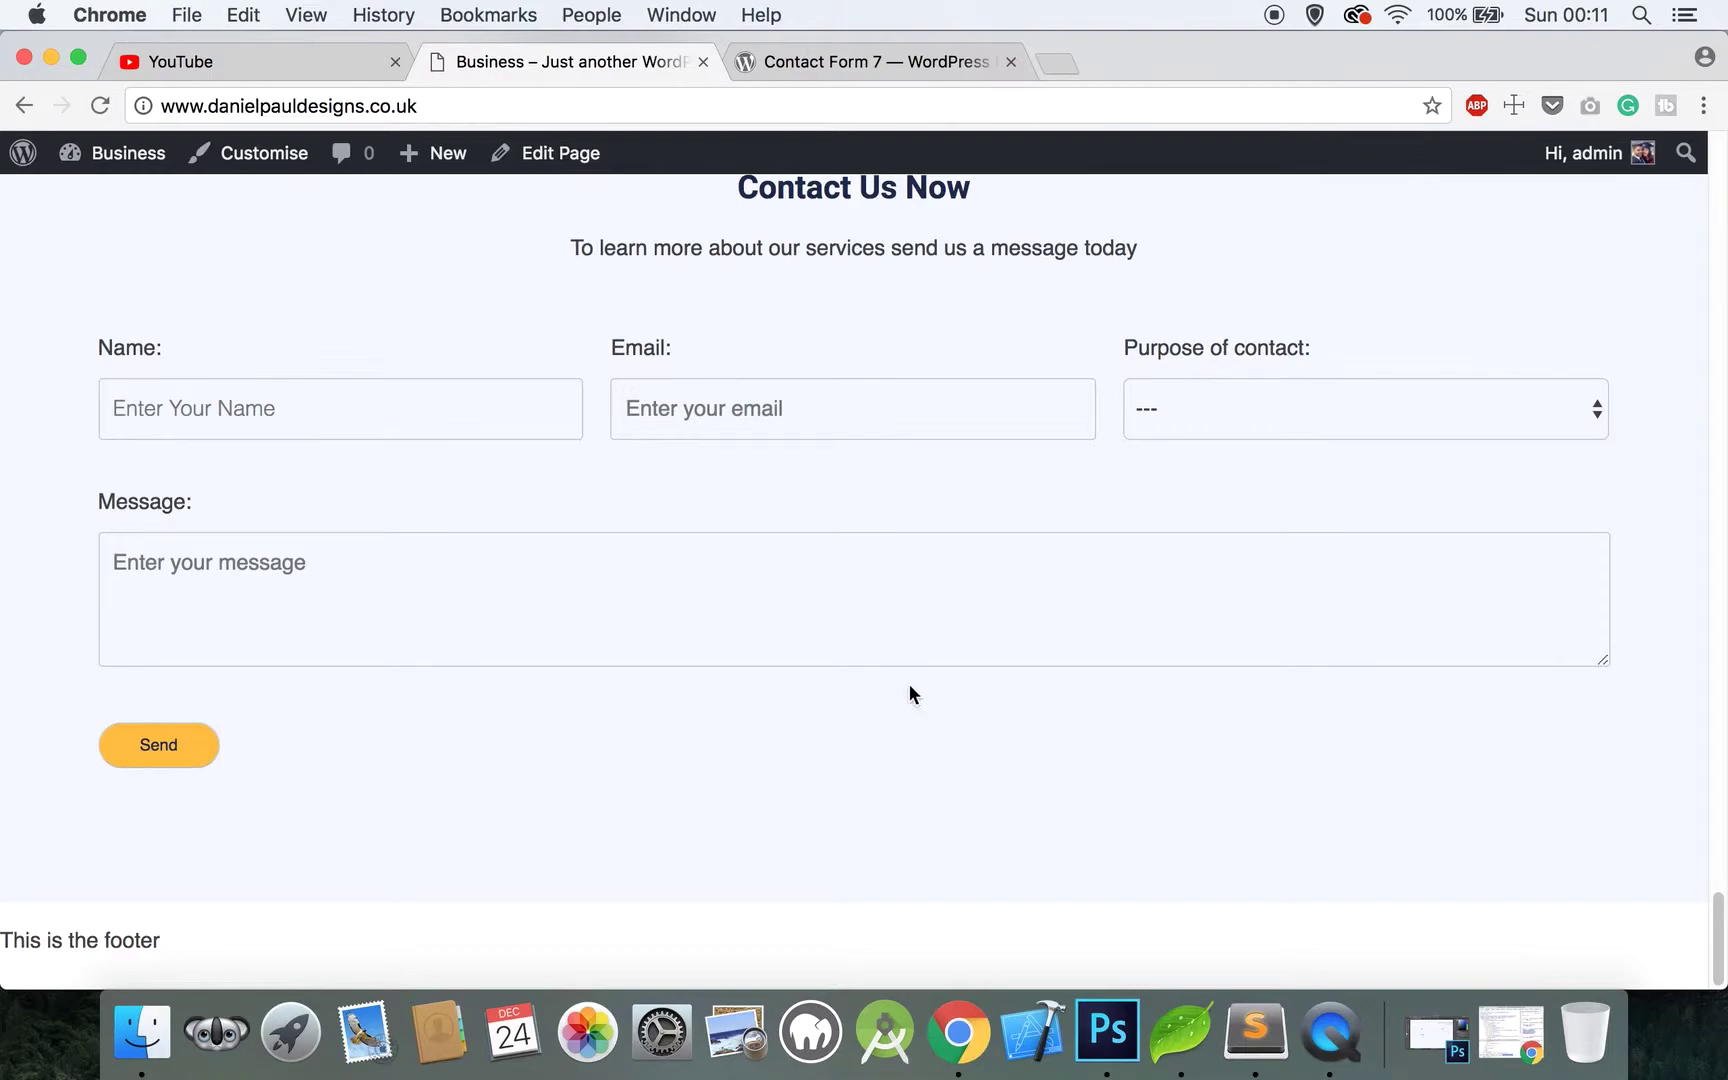
Examine the "contact us." button's position and styling in the Photoshop mockup, then minimize Photoshop
click(1108, 1032)
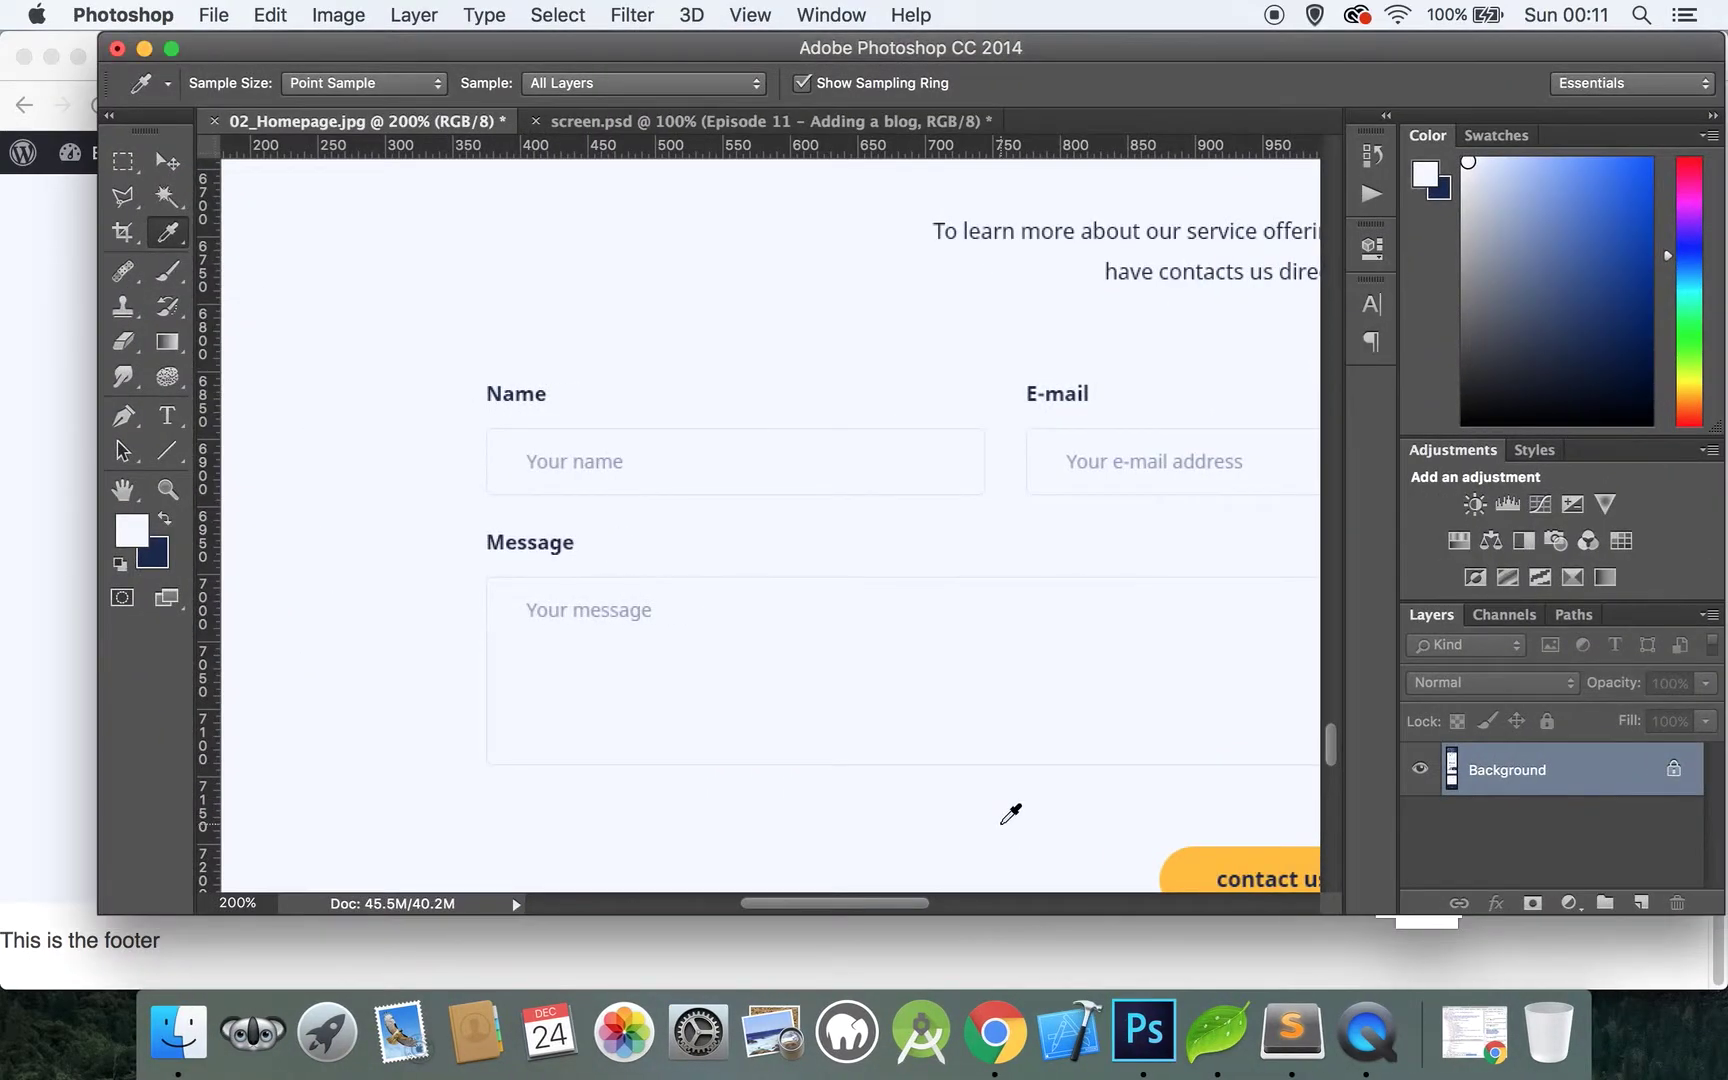
scroll(1010, 814, right, 8)
scroll(1010, 814, down, 2)
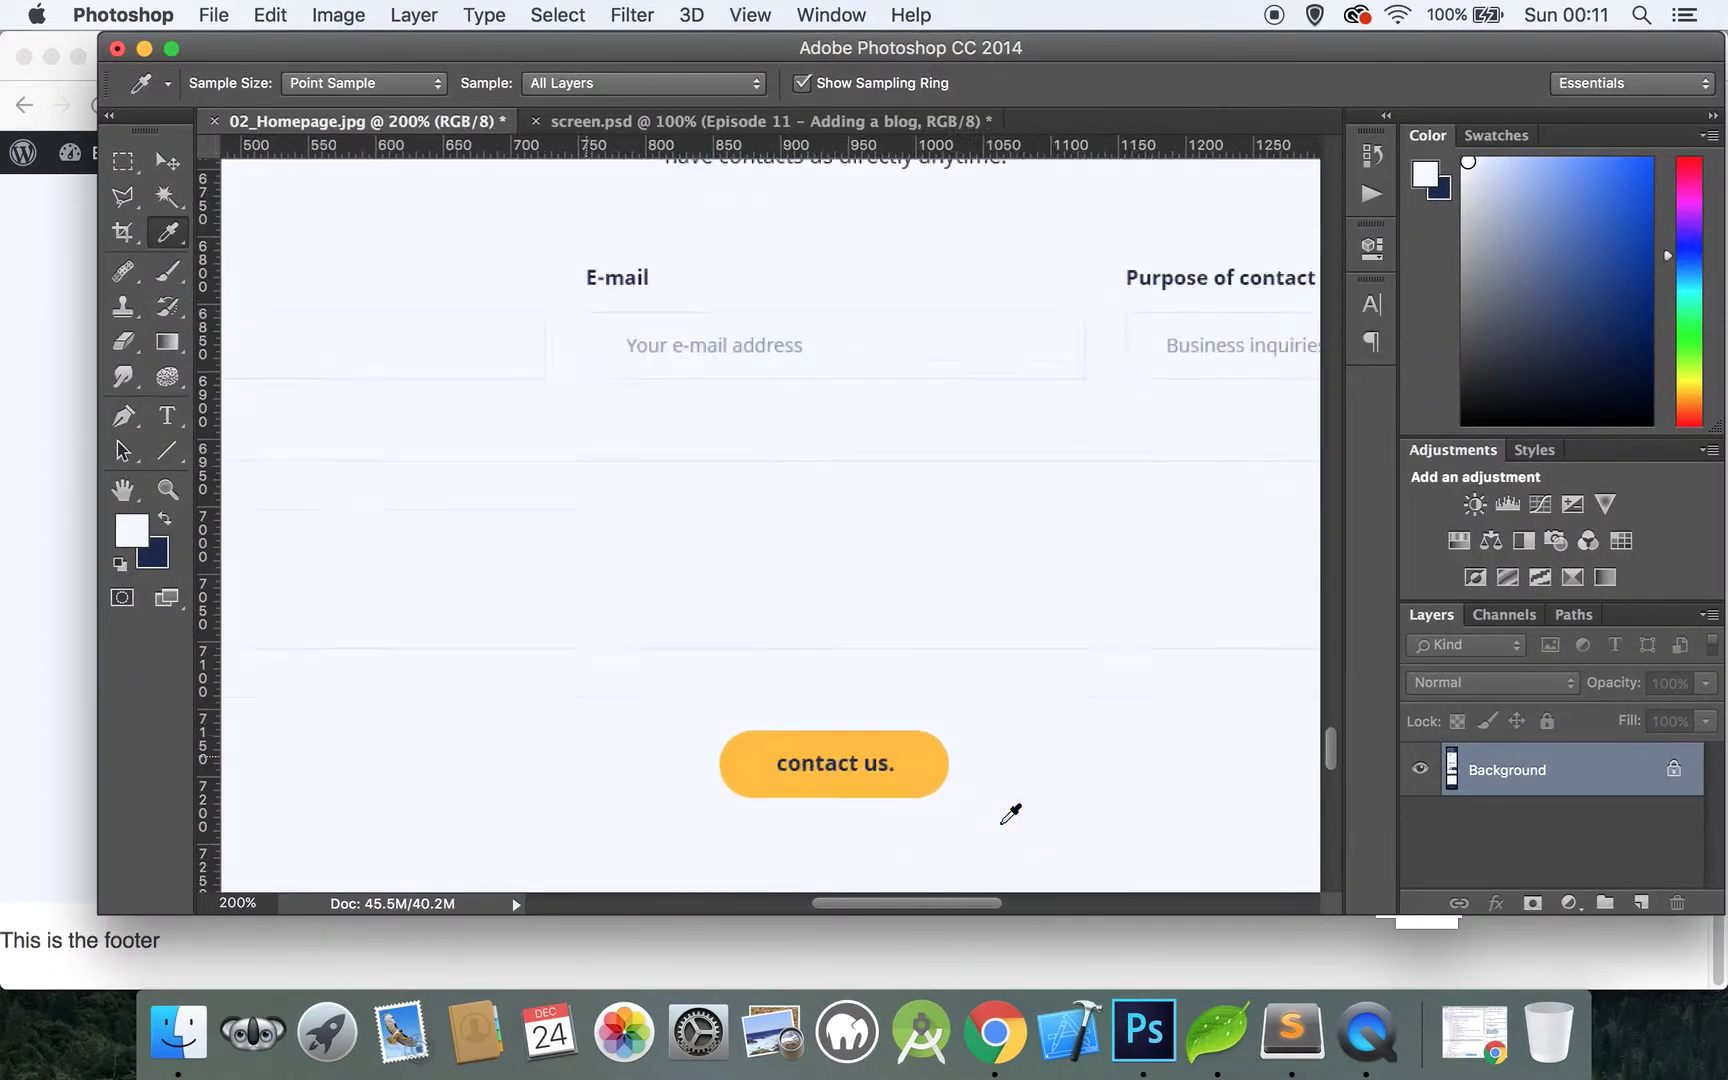
click(144, 48)
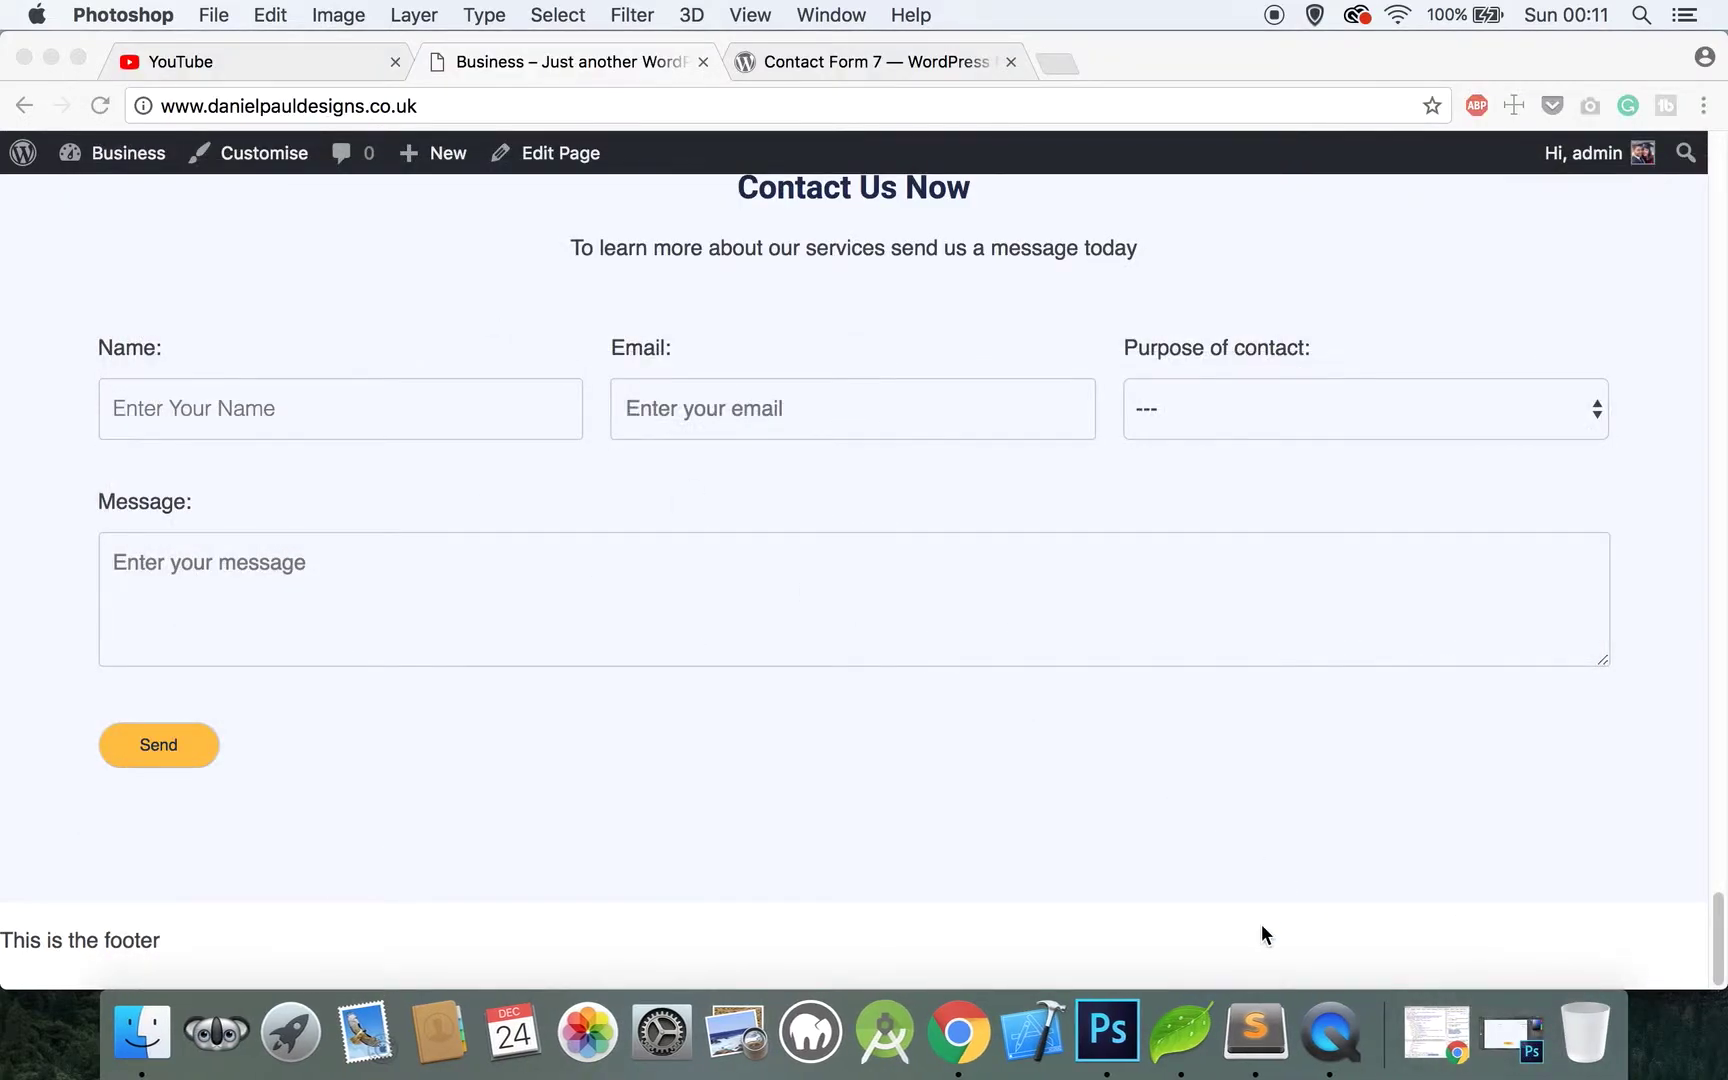
In Coda, add border:none;, margin: auto; and font-size: 22px; to the .contactForm .wpcf7-submit rule
click(1181, 1032)
click(600, 660)
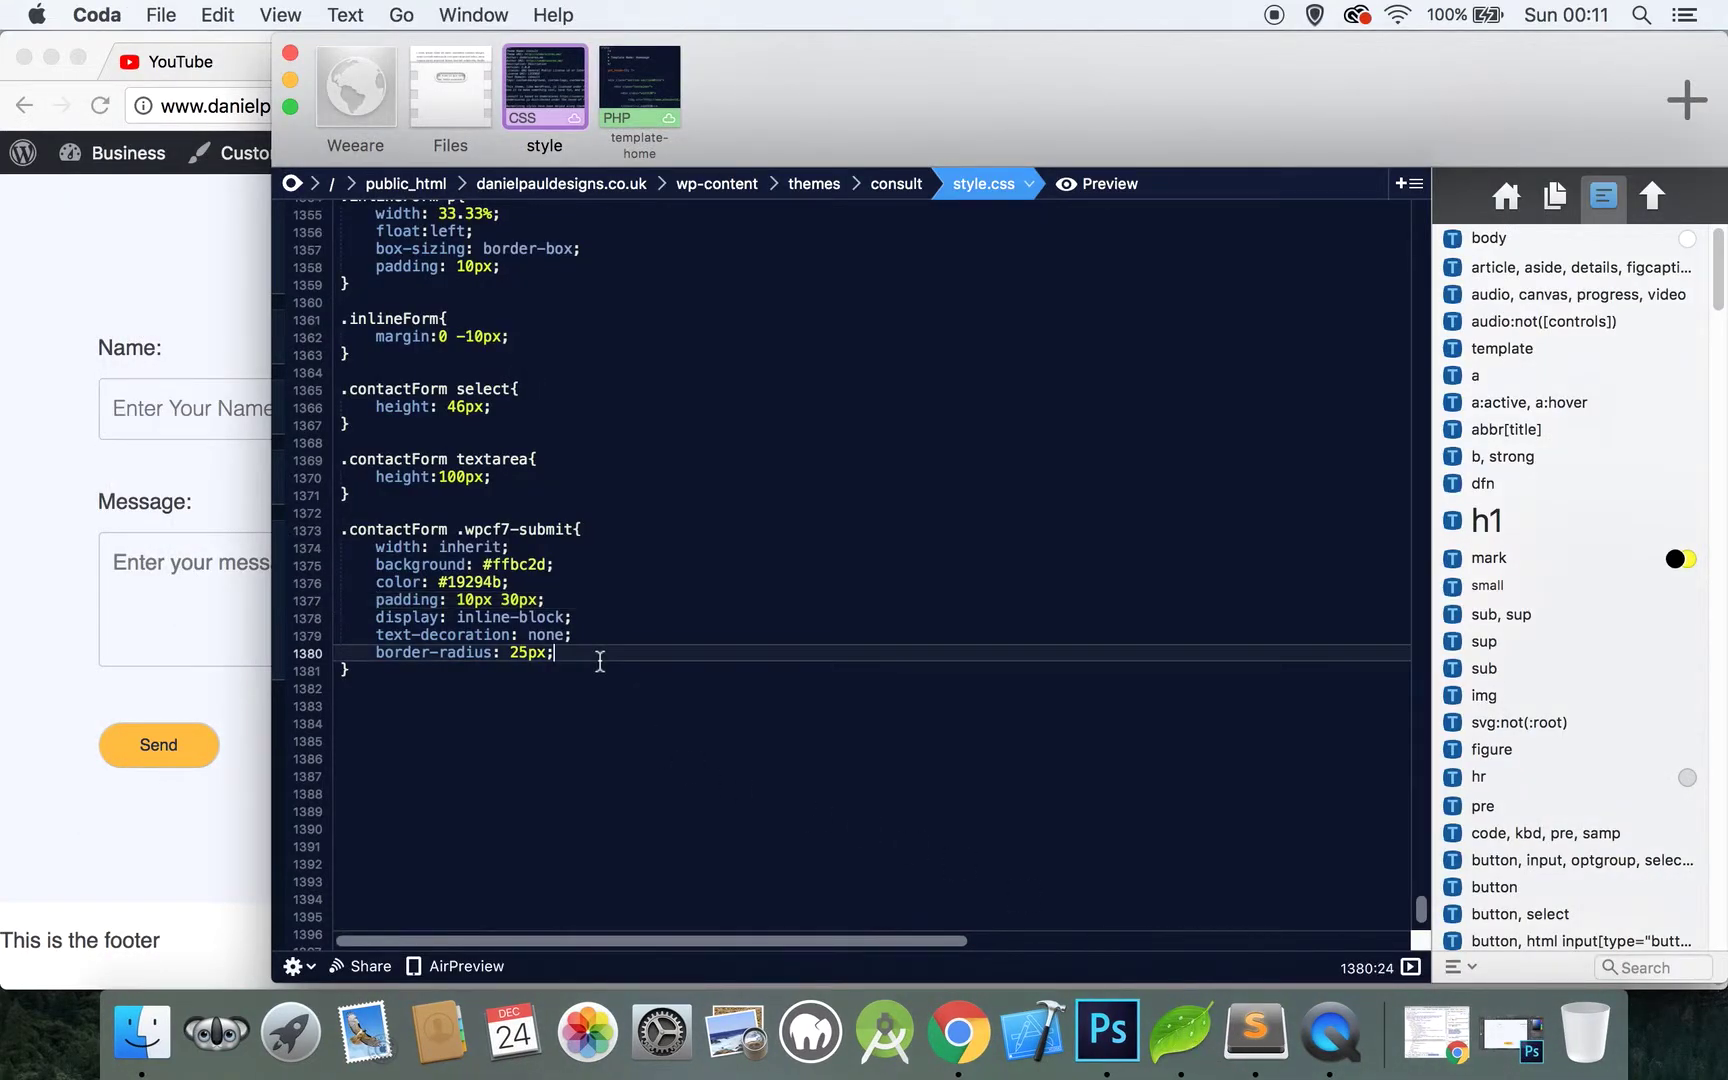
key(Return)
text(borde)
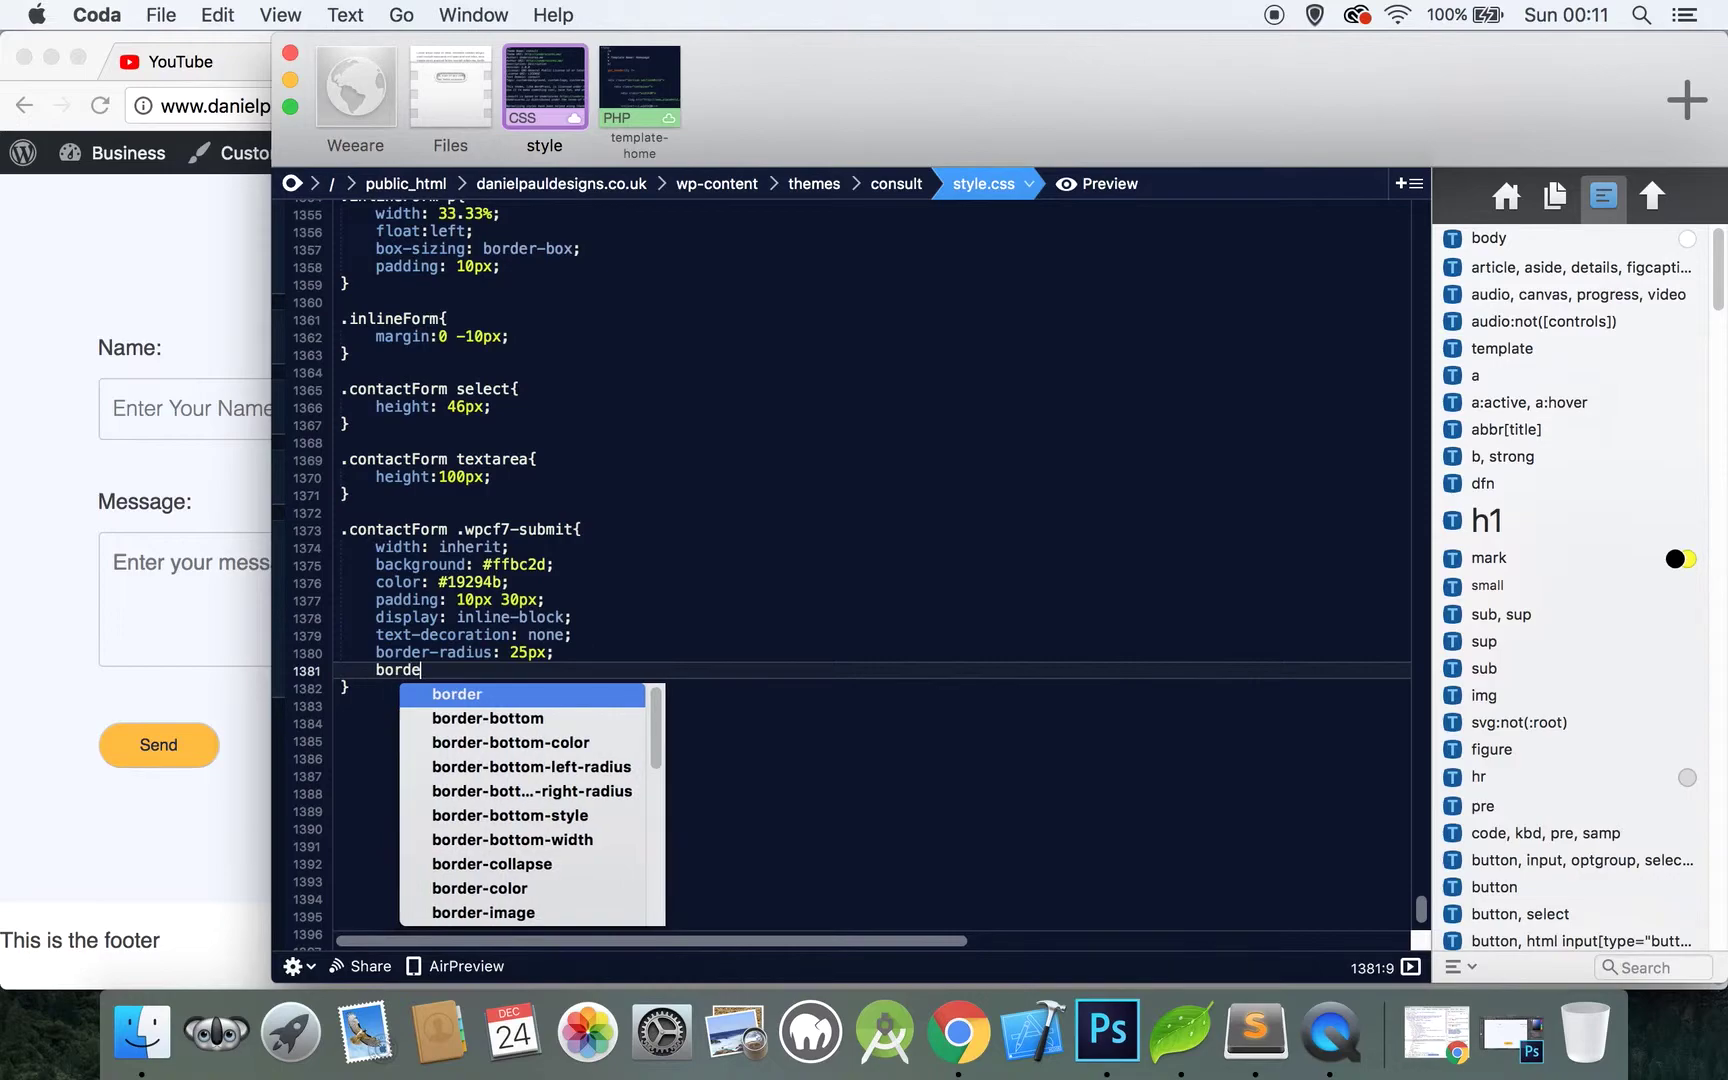
text(r:none;)
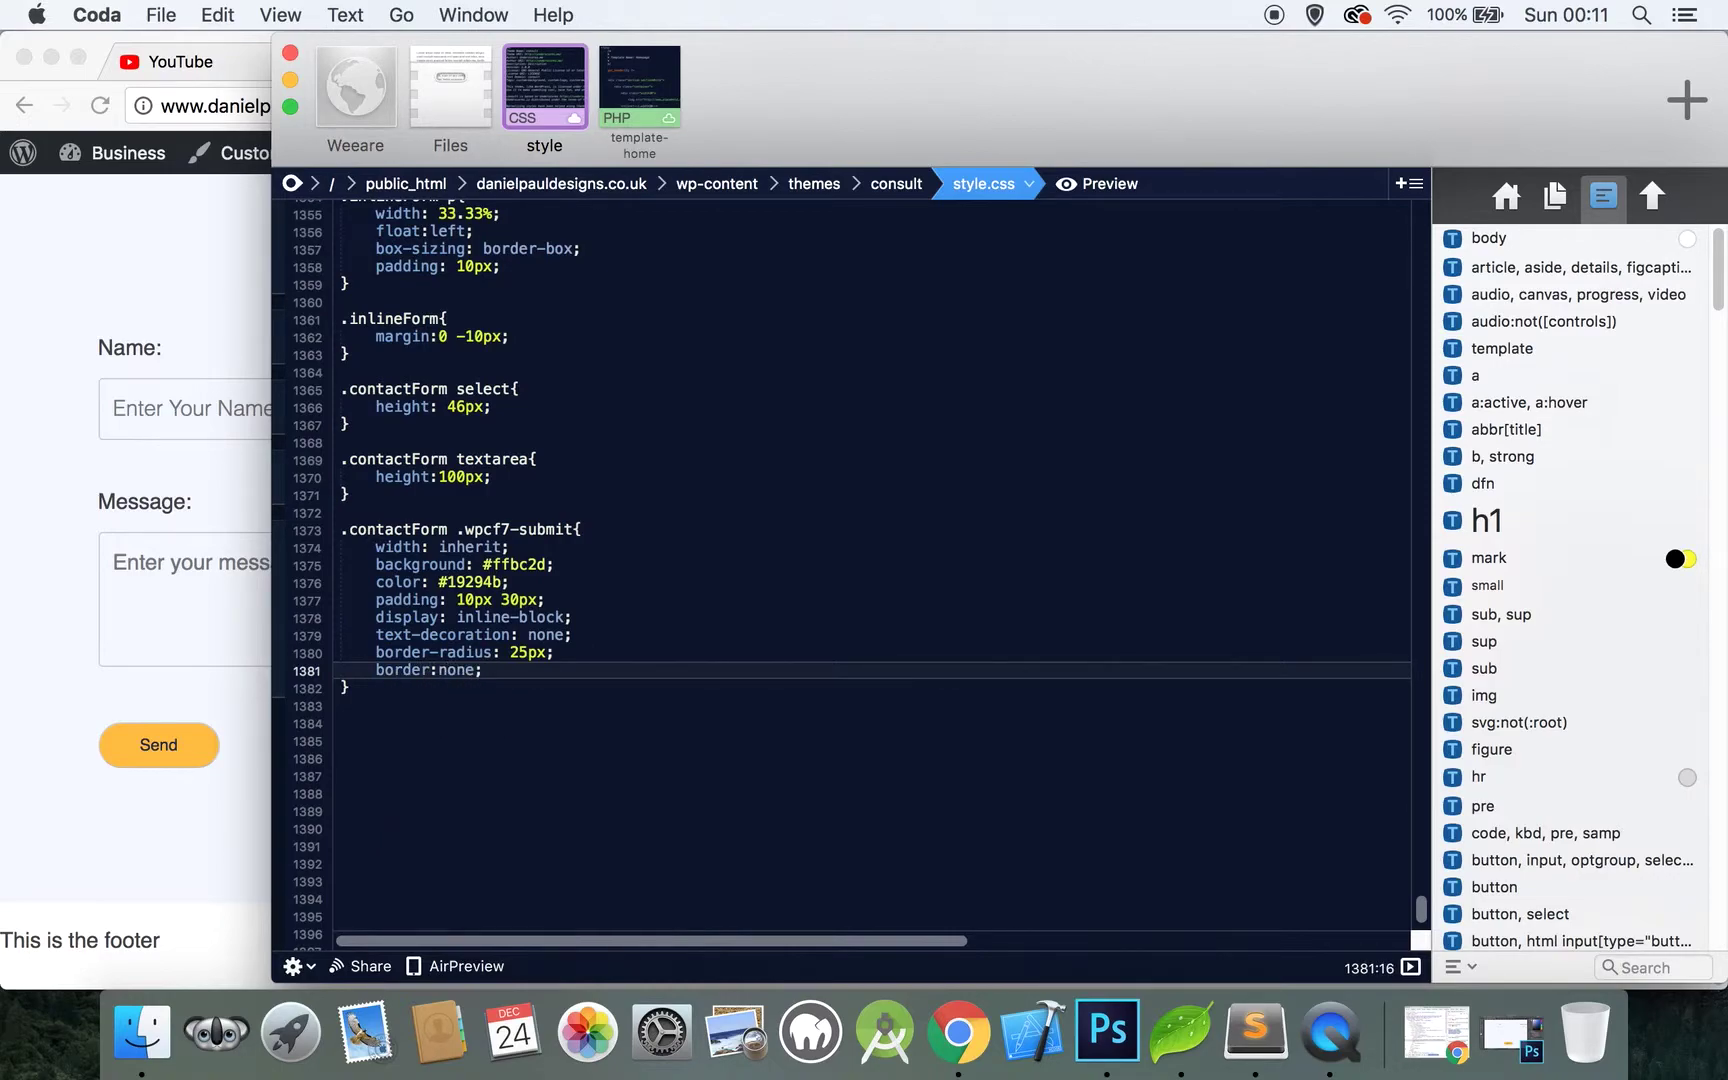
key(Return)
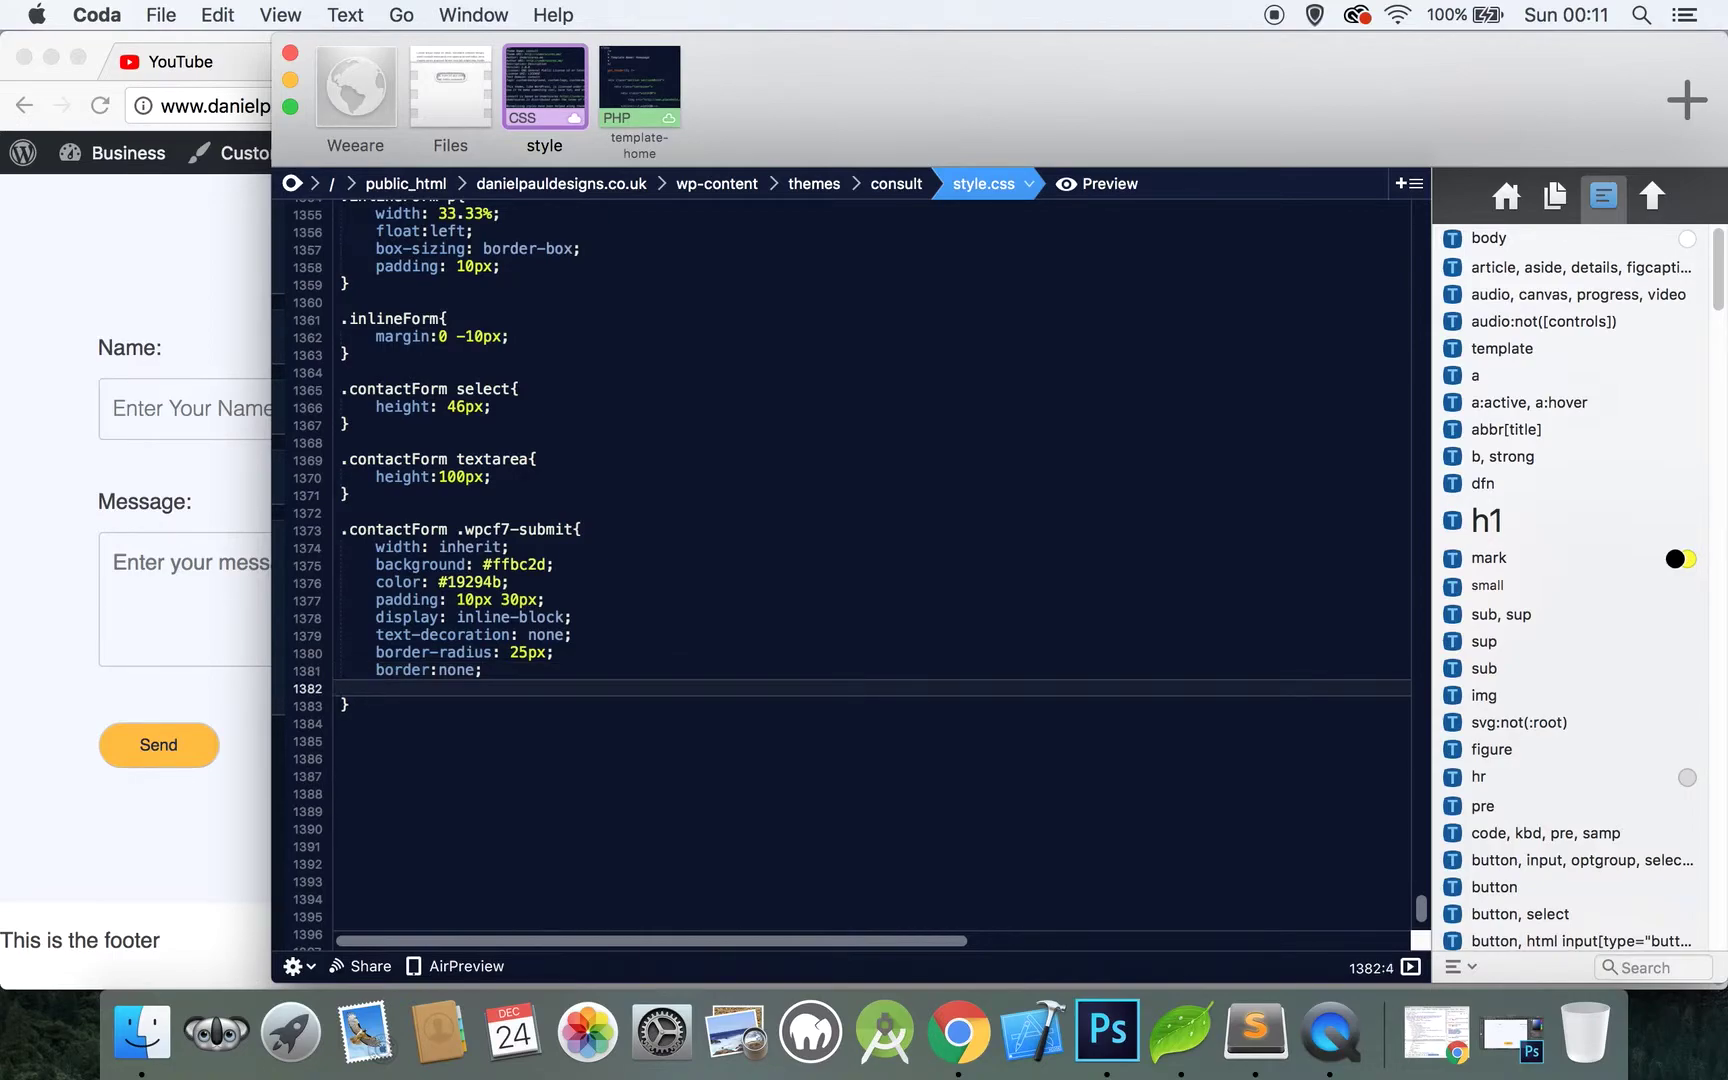
text(margin: auto;)
key(Return)
text(font-s)
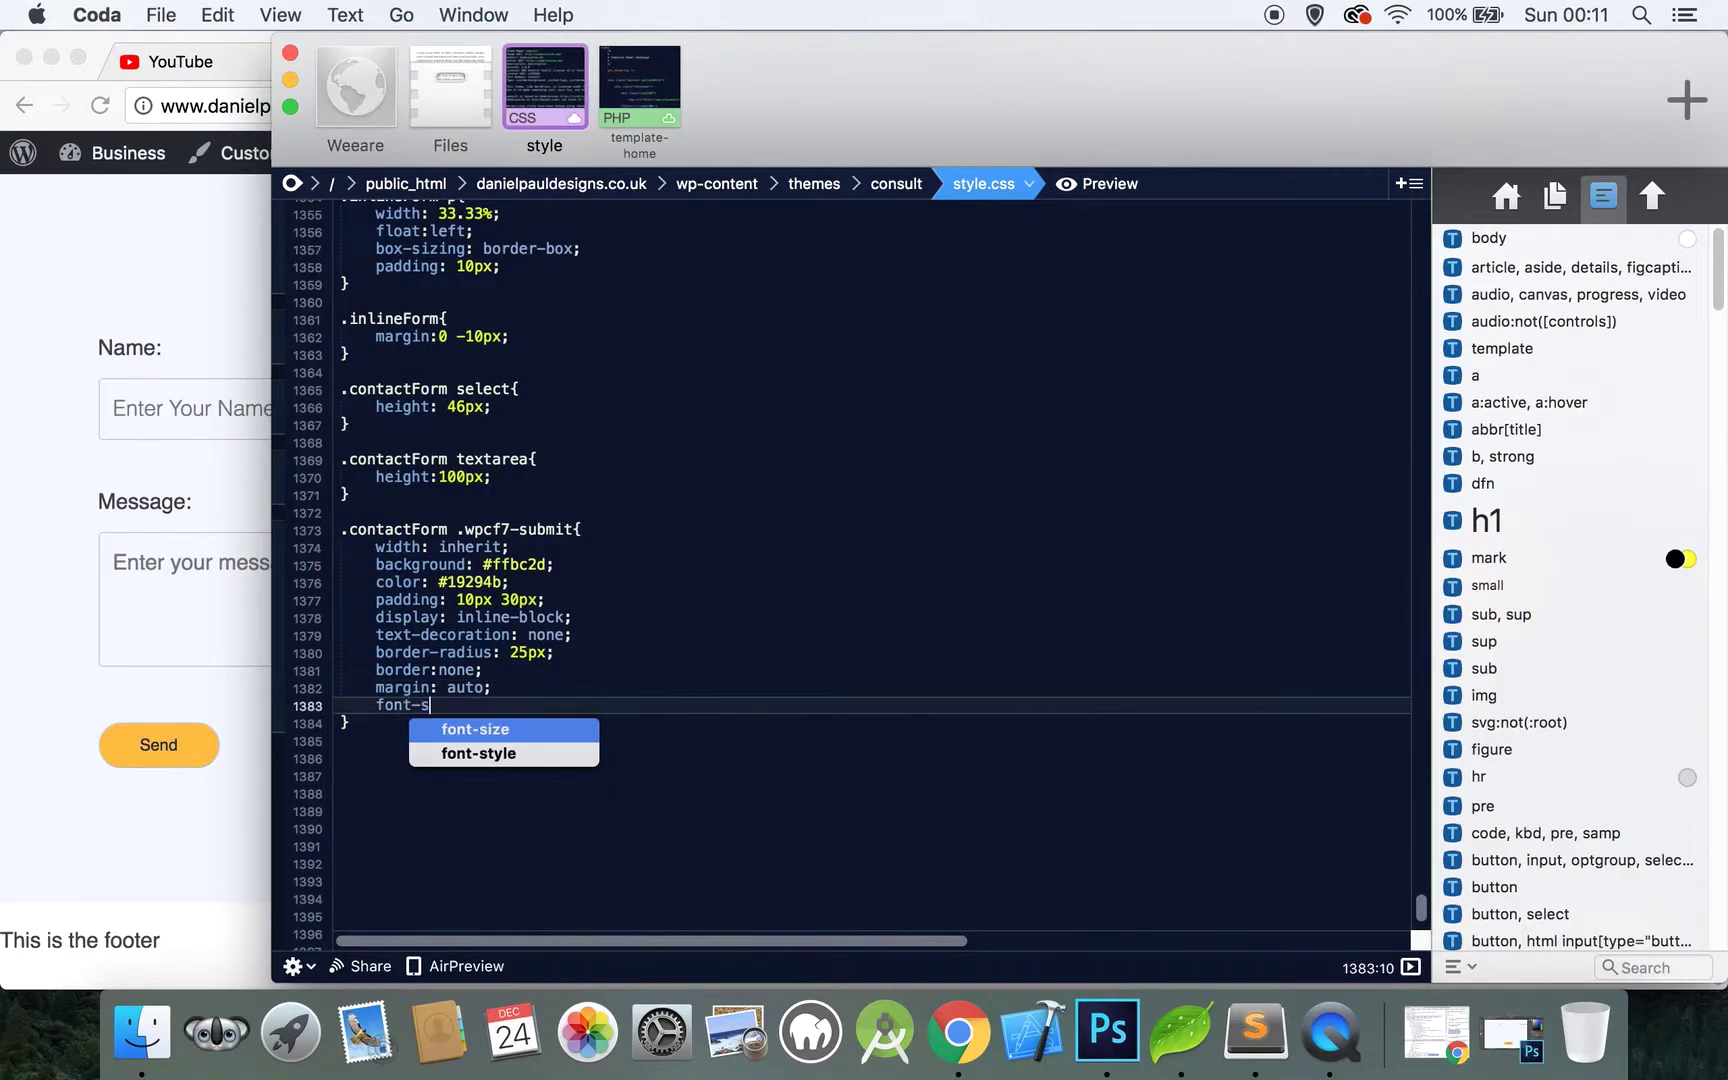
key(Return)
text(22px;)
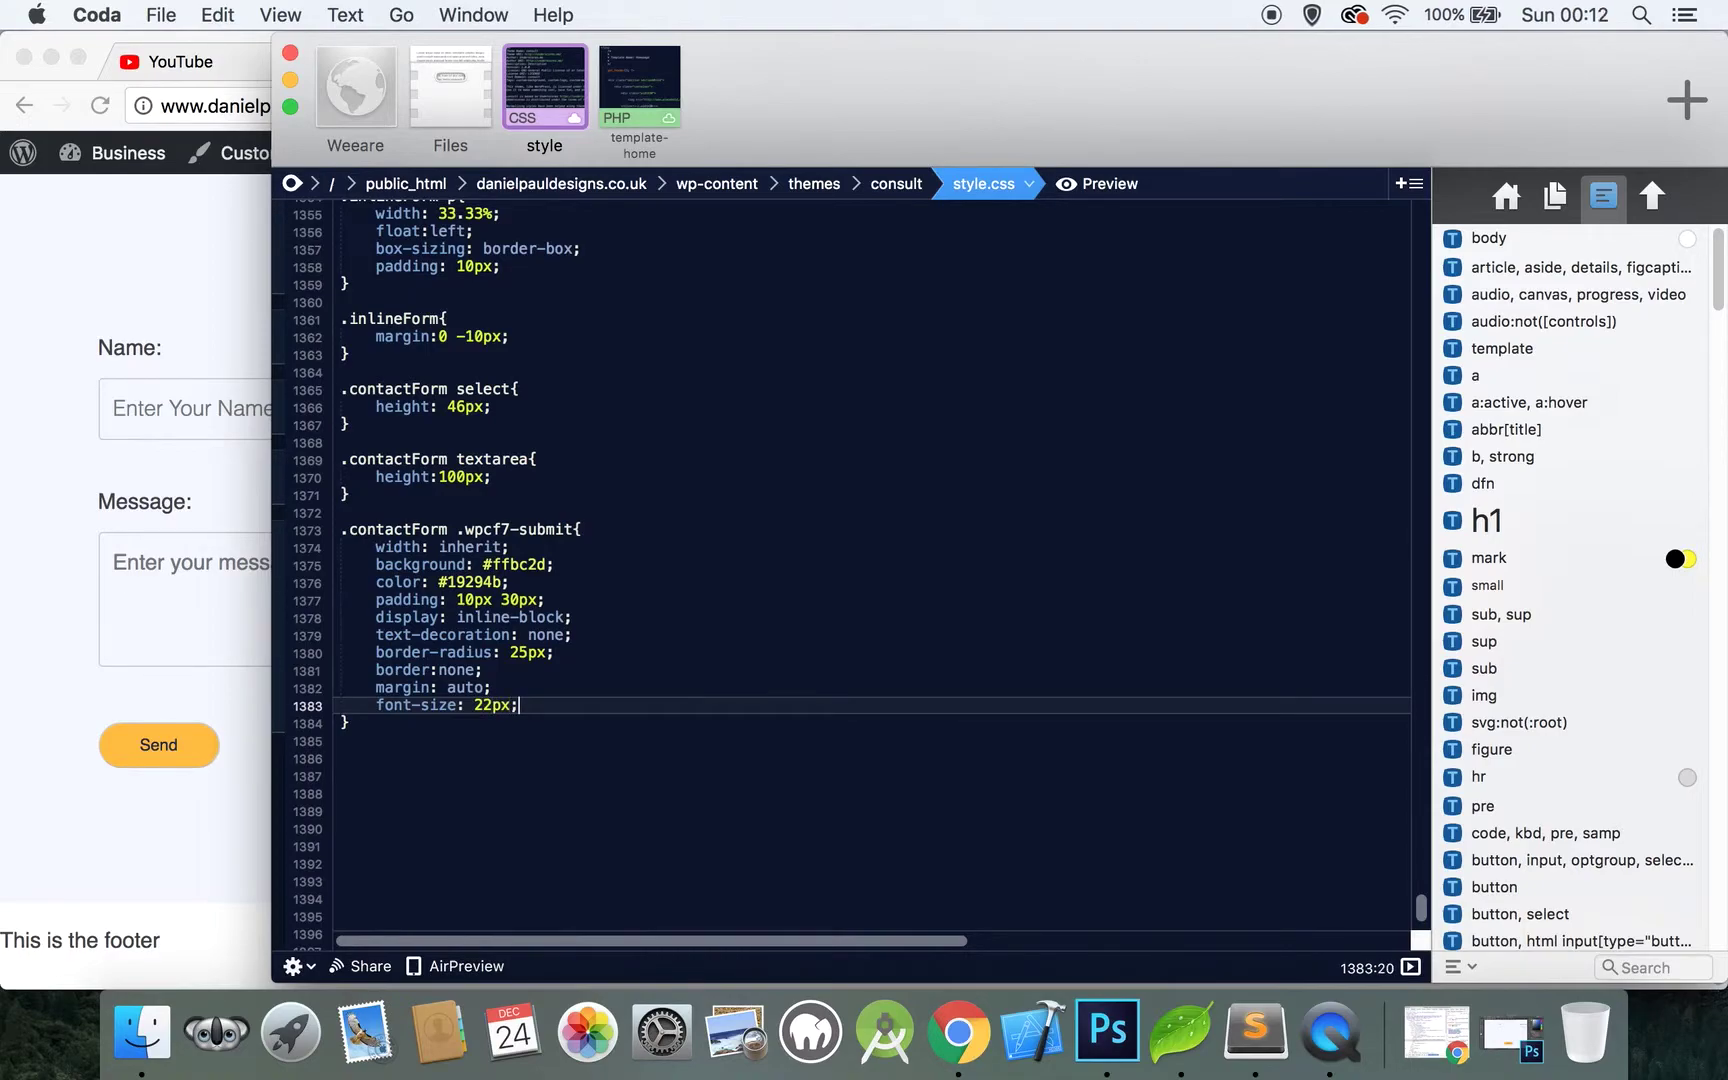
Save the updated submit button styles and reload the page in Chrome
key(super+s)
click(164, 822)
key(super+r)
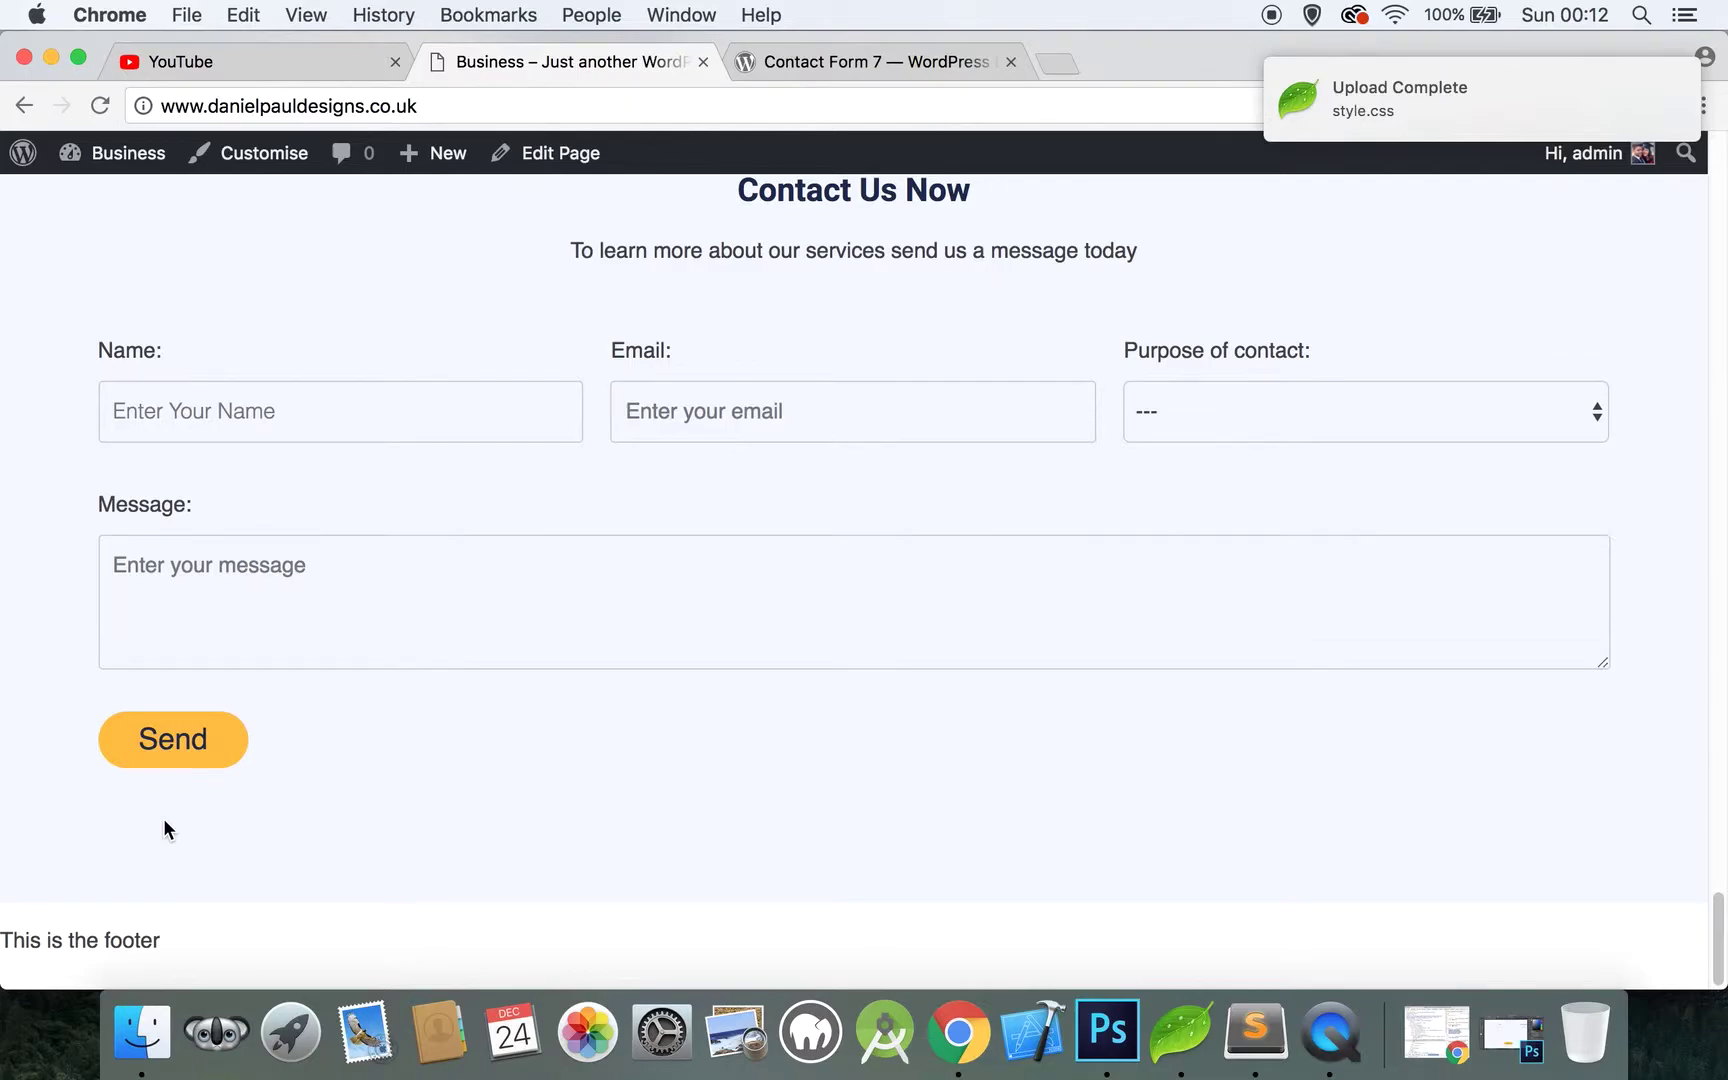
Inspect the Send button and try text-align: center on its .noMargin paragraph in Developer Tools, then close the inspector
right_click(190, 748)
click(306, 892)
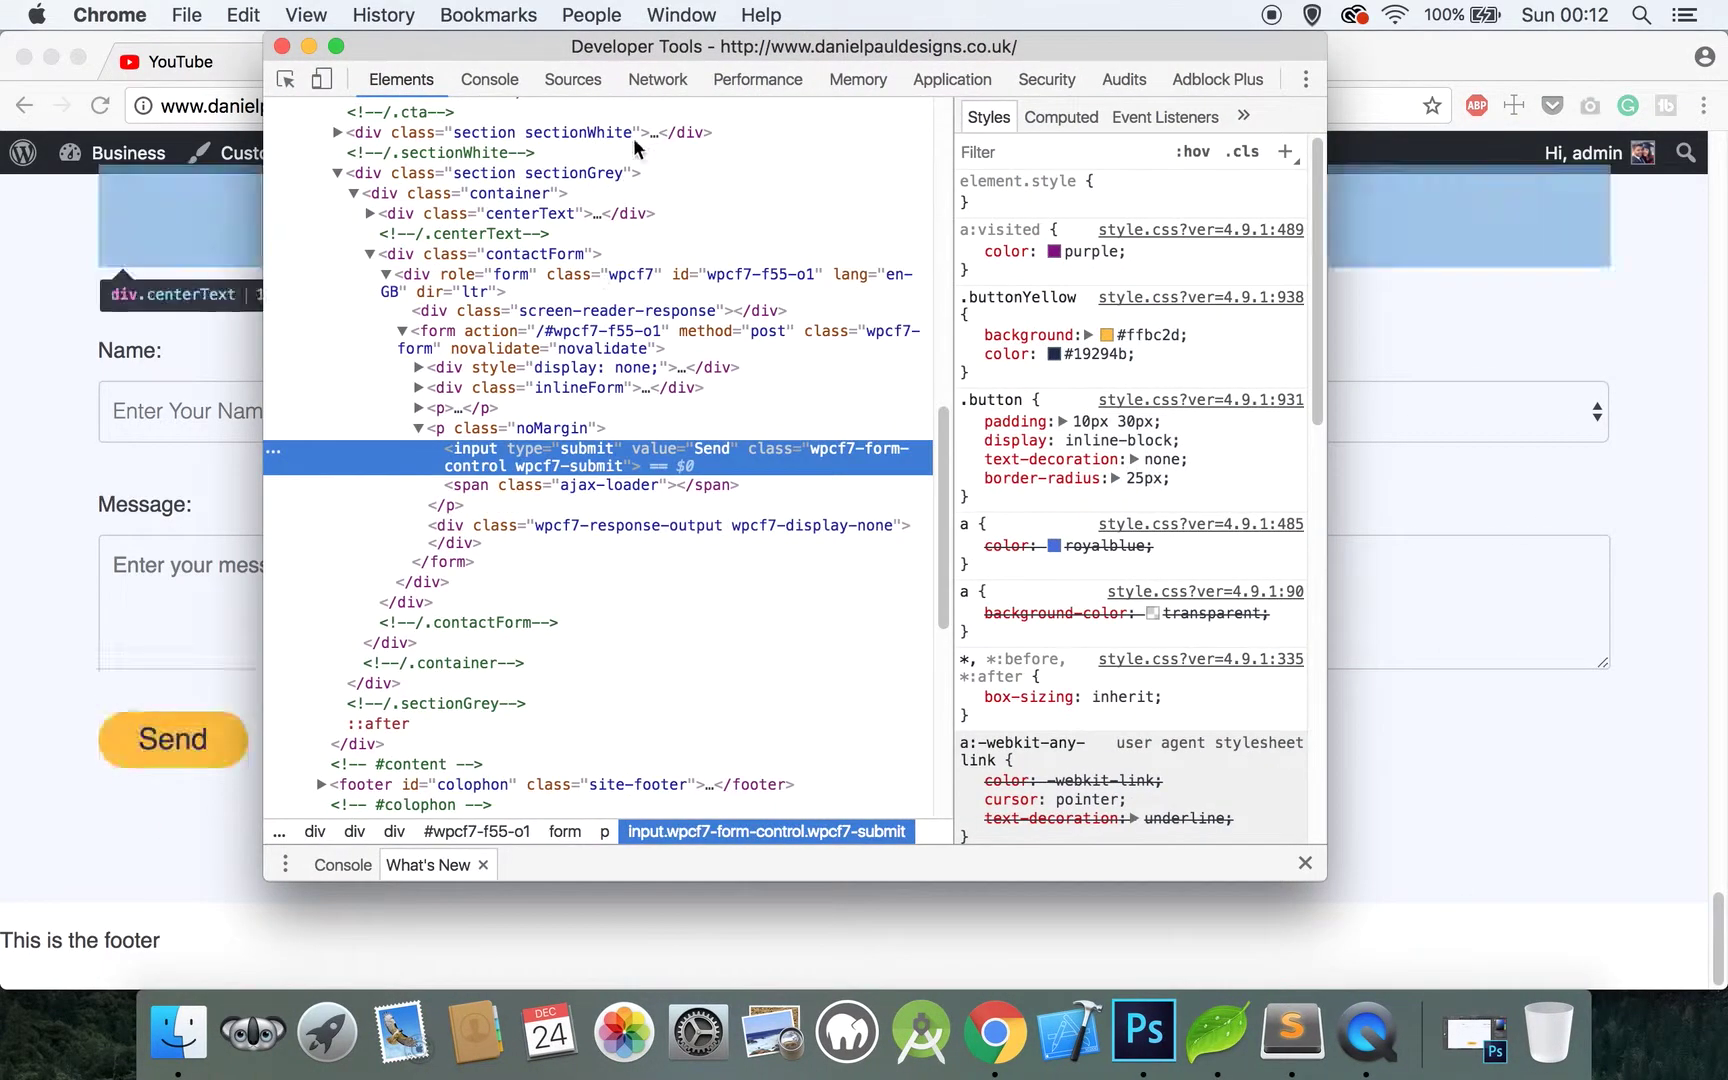
drag(787, 45, 1296, 45)
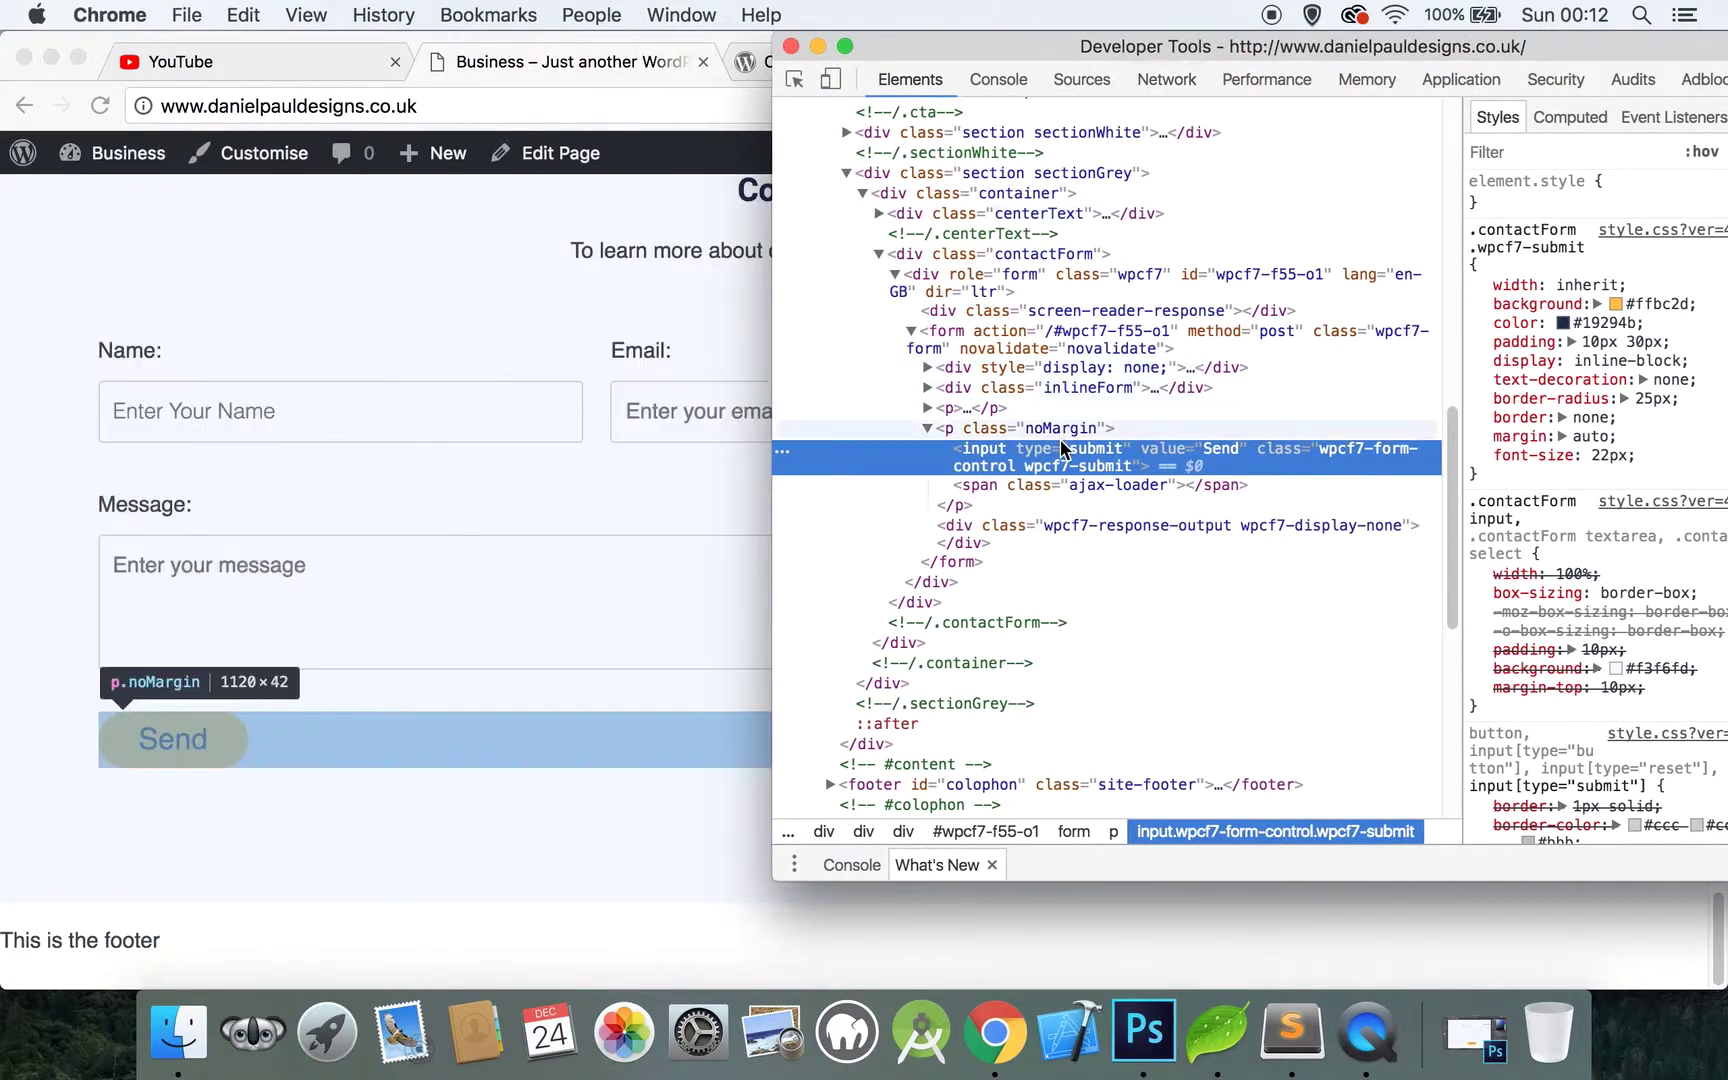
click(1060, 428)
click(1592, 268)
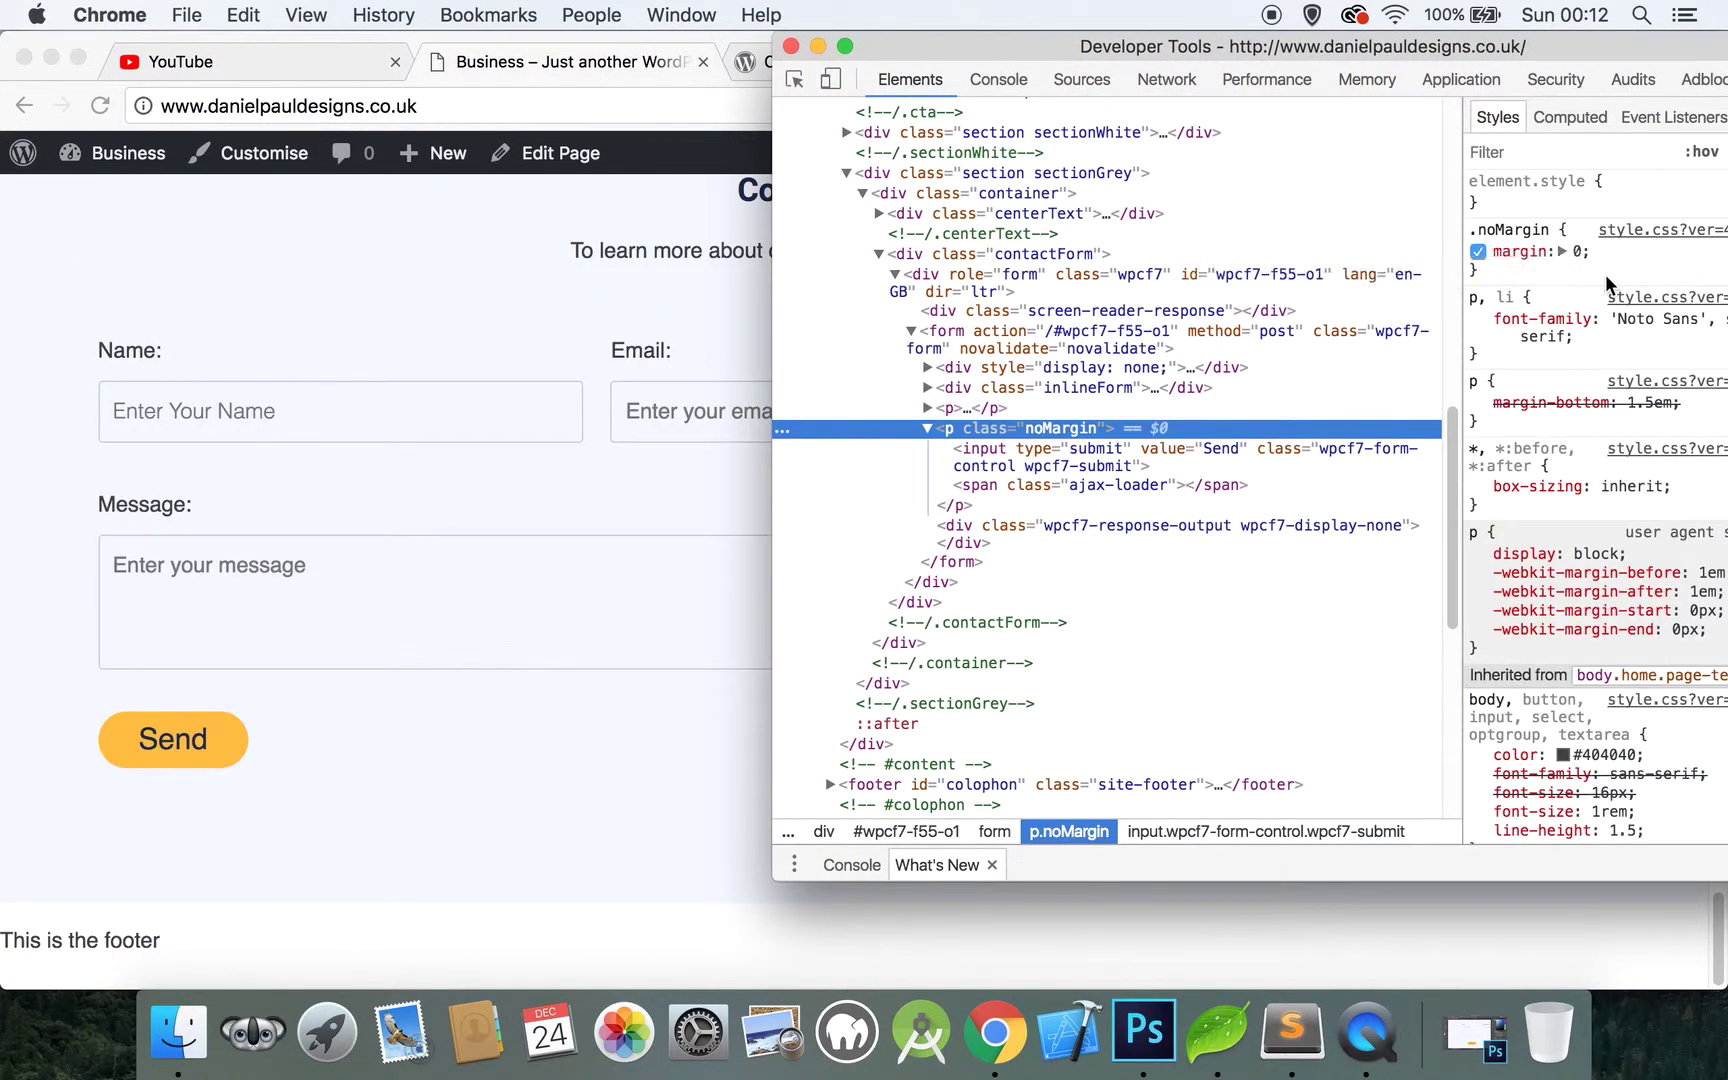
text(text-)
key(Tab)
text(c)
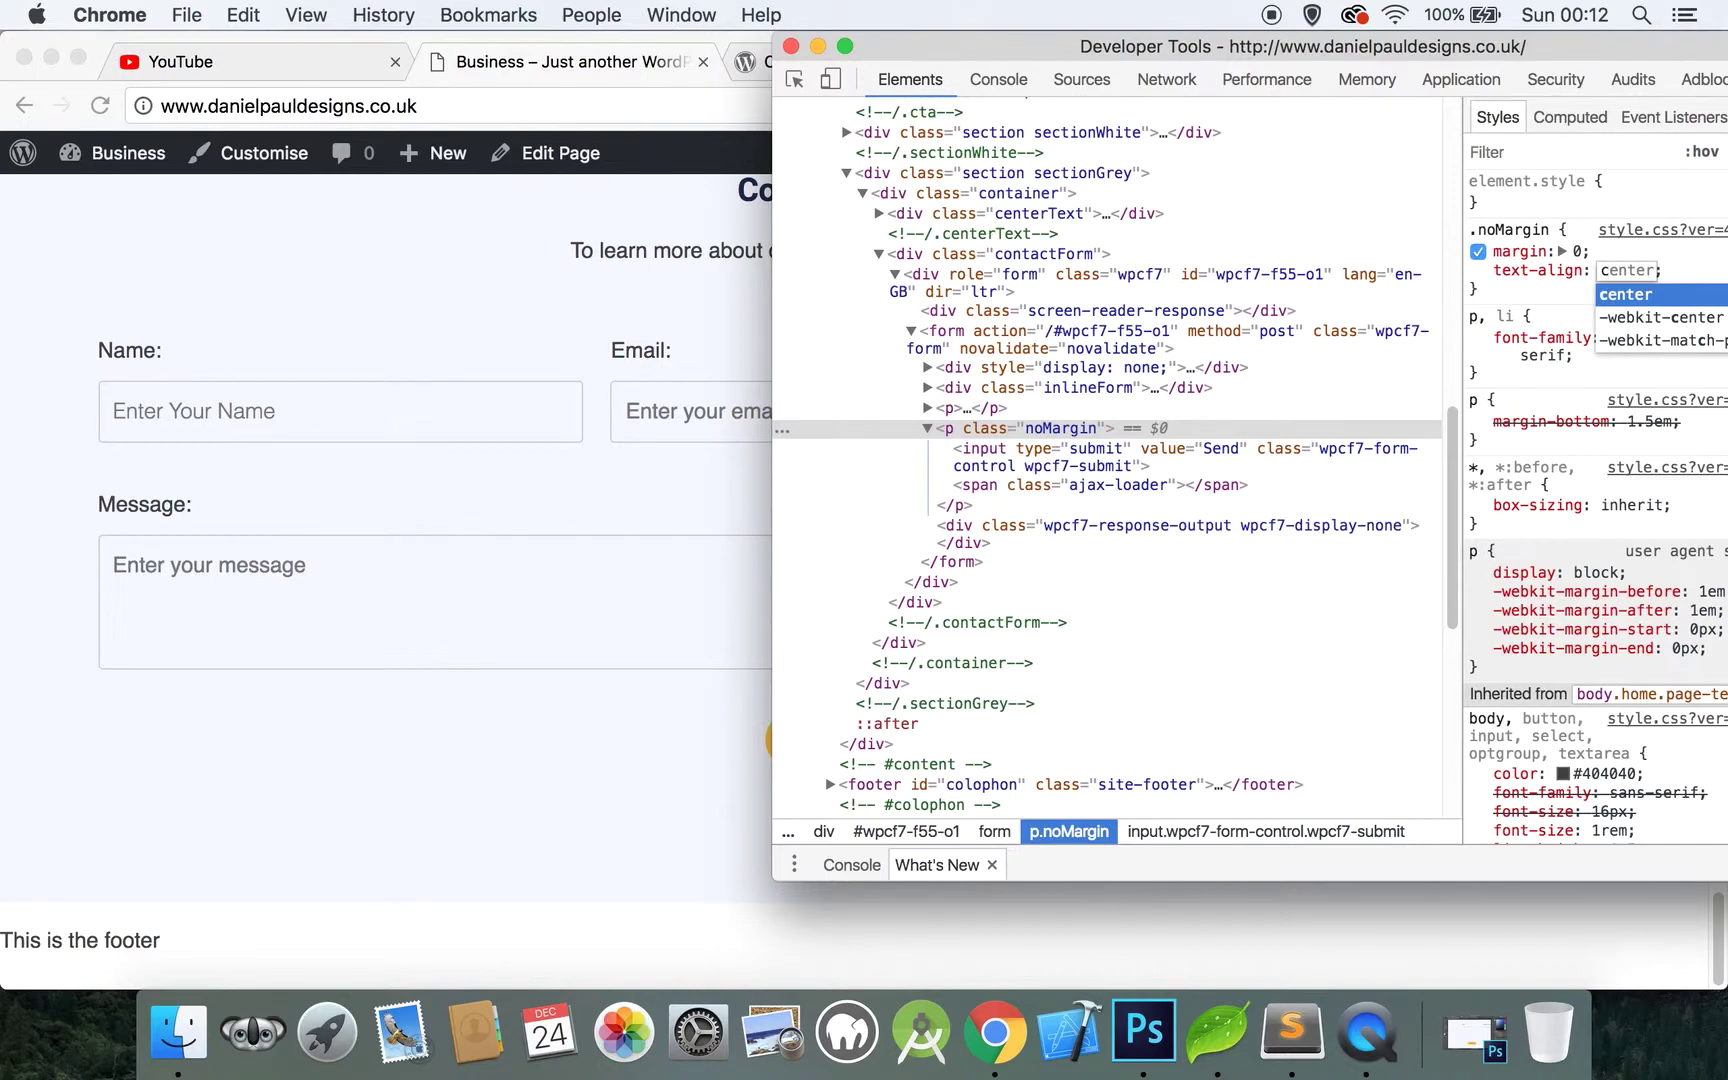
click(790, 46)
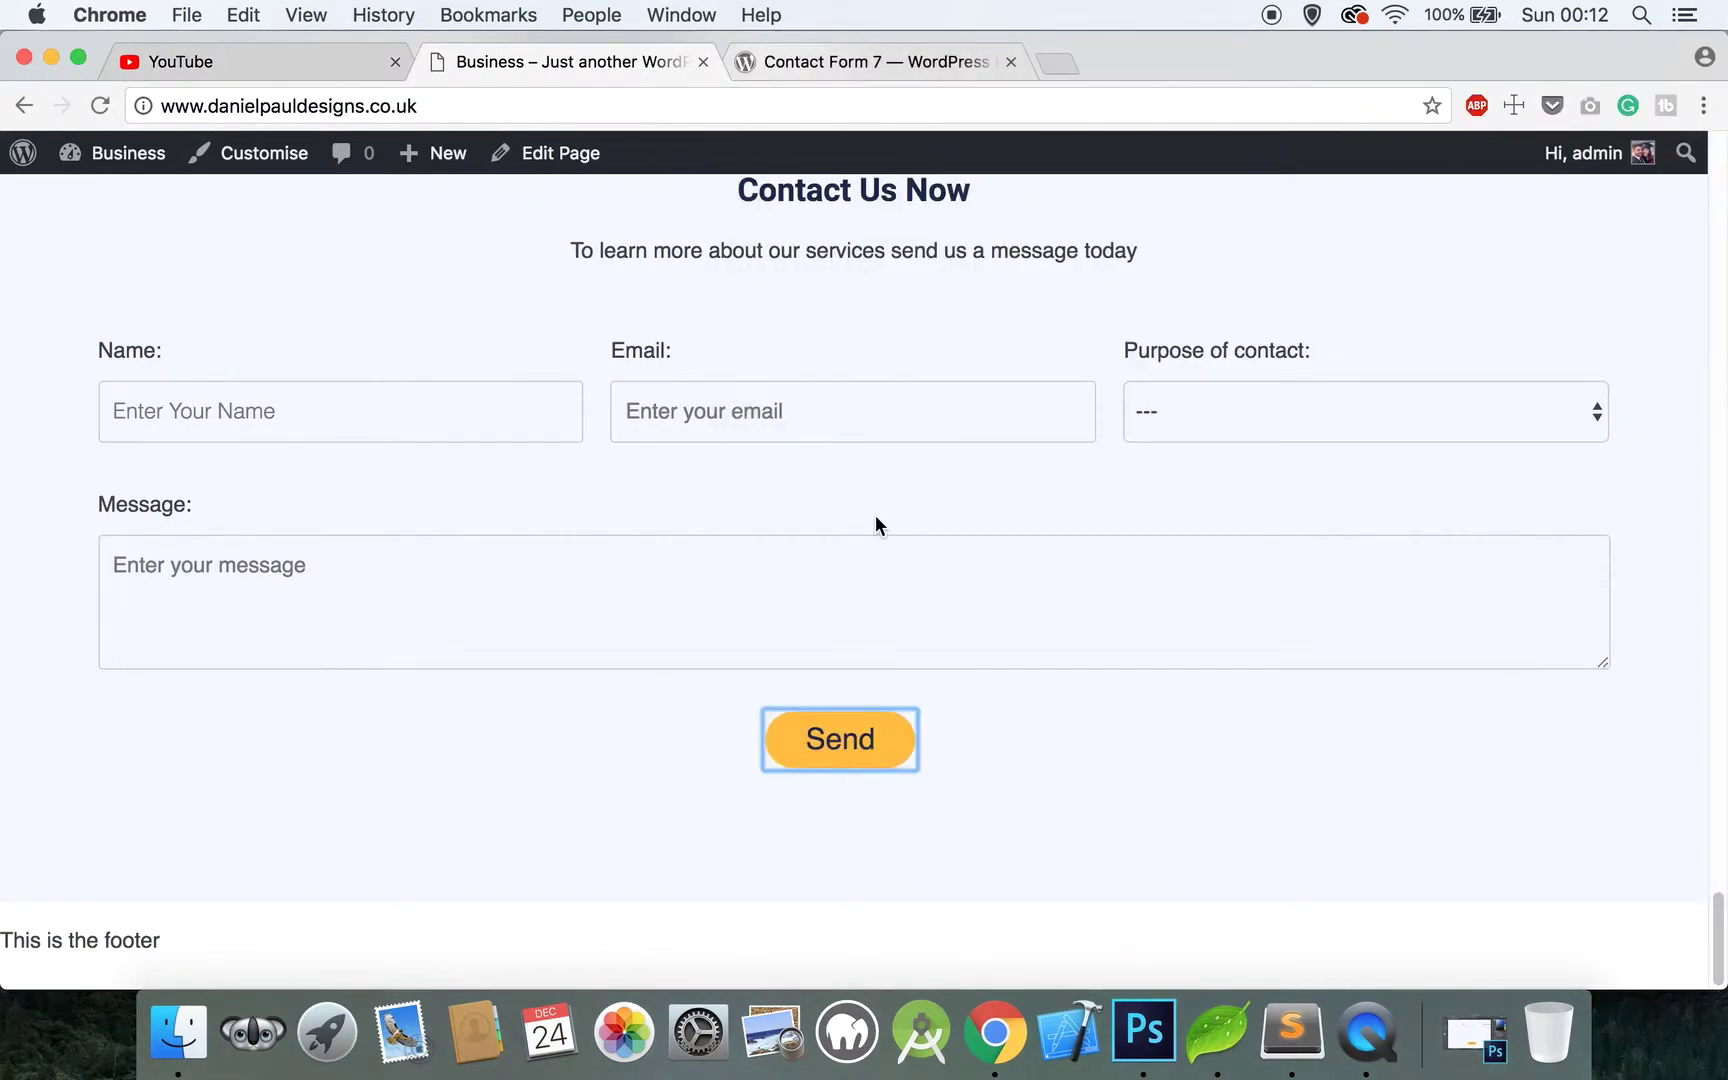
Preview the Send button at font-size 18px in Developer Tools, put the inspector away and review the contact section on the page
right_click(859, 765)
click(956, 894)
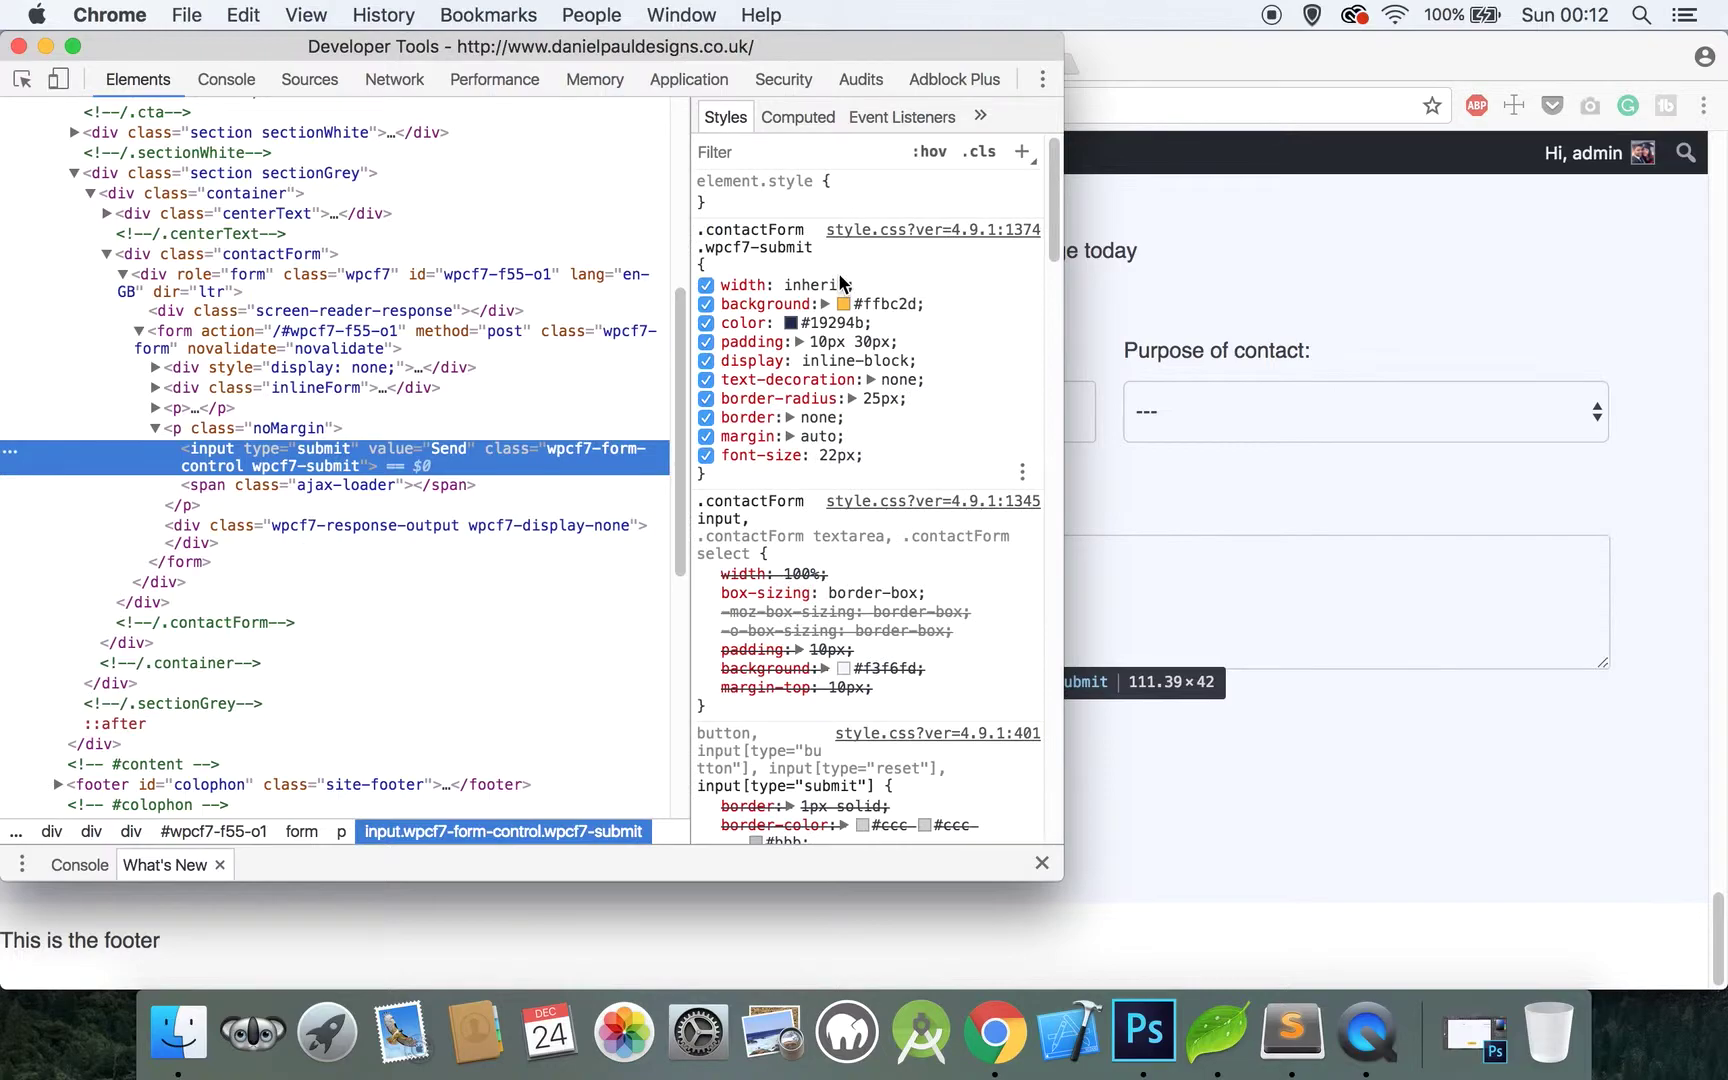
drag(818, 56, 493, 62)
click(507, 470)
key(Down)
key(Down)
key(Down)
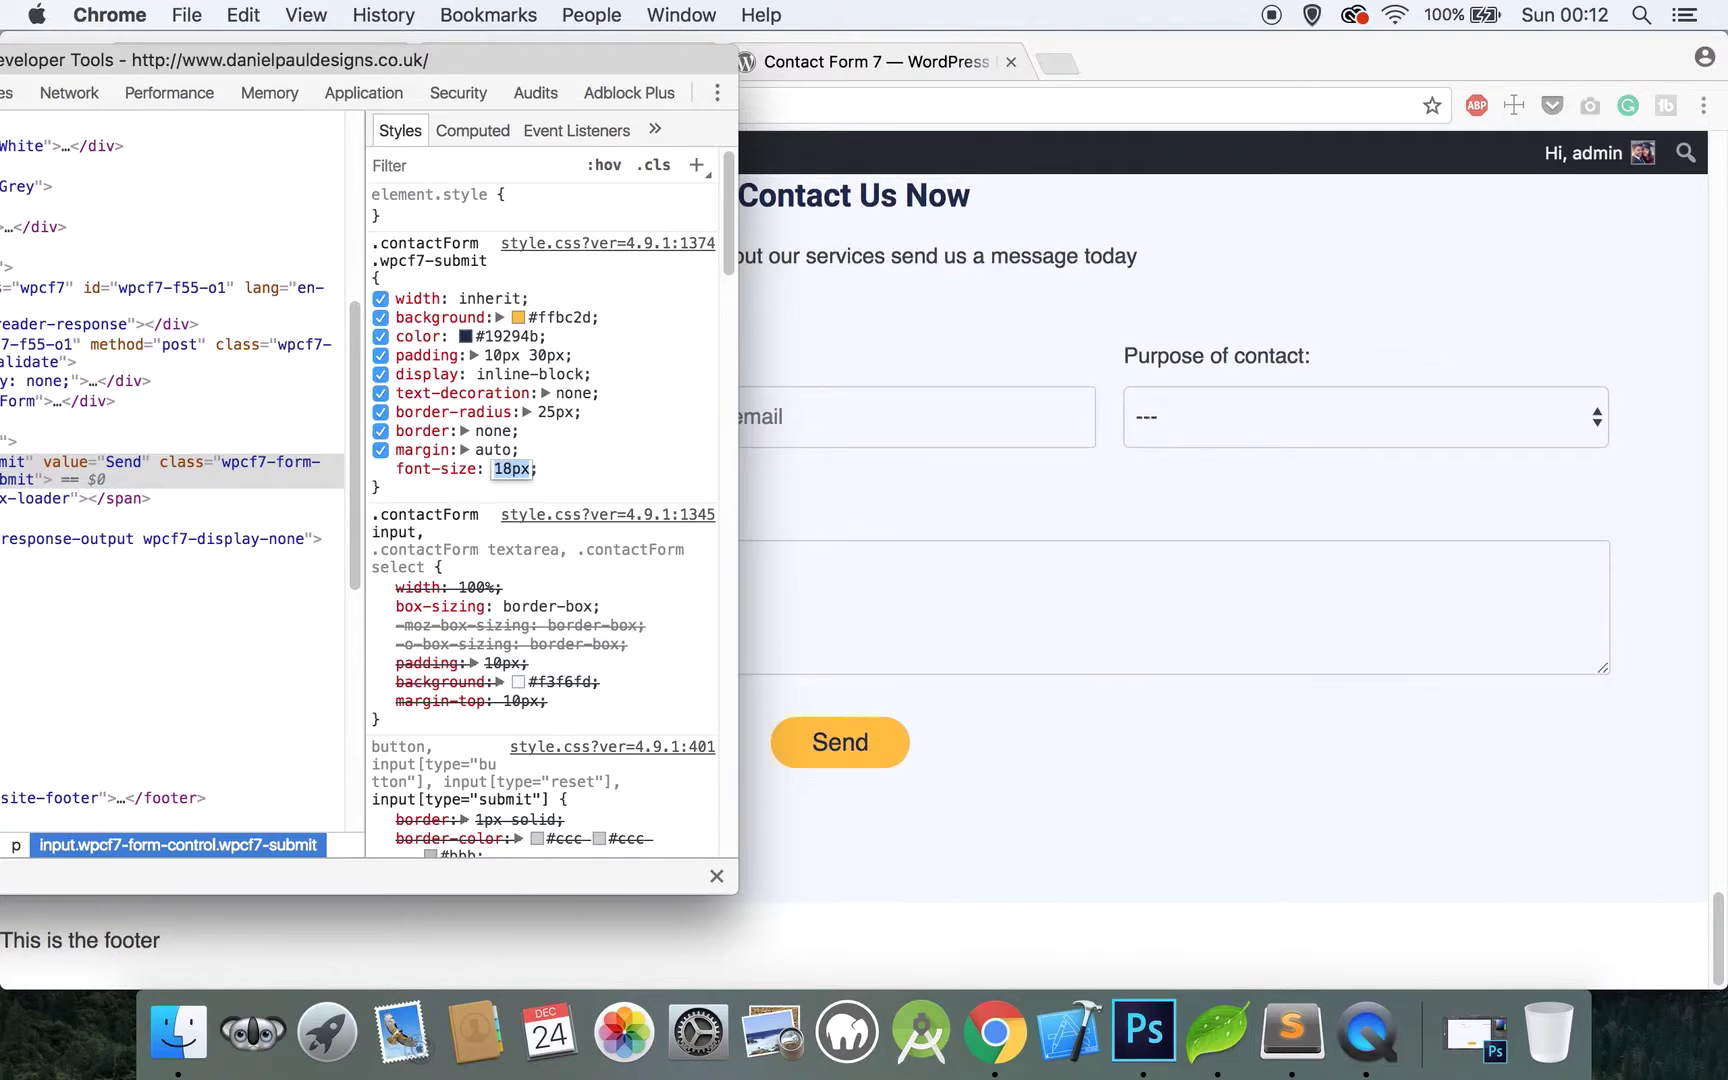
drag(42, 64, 585, 175)
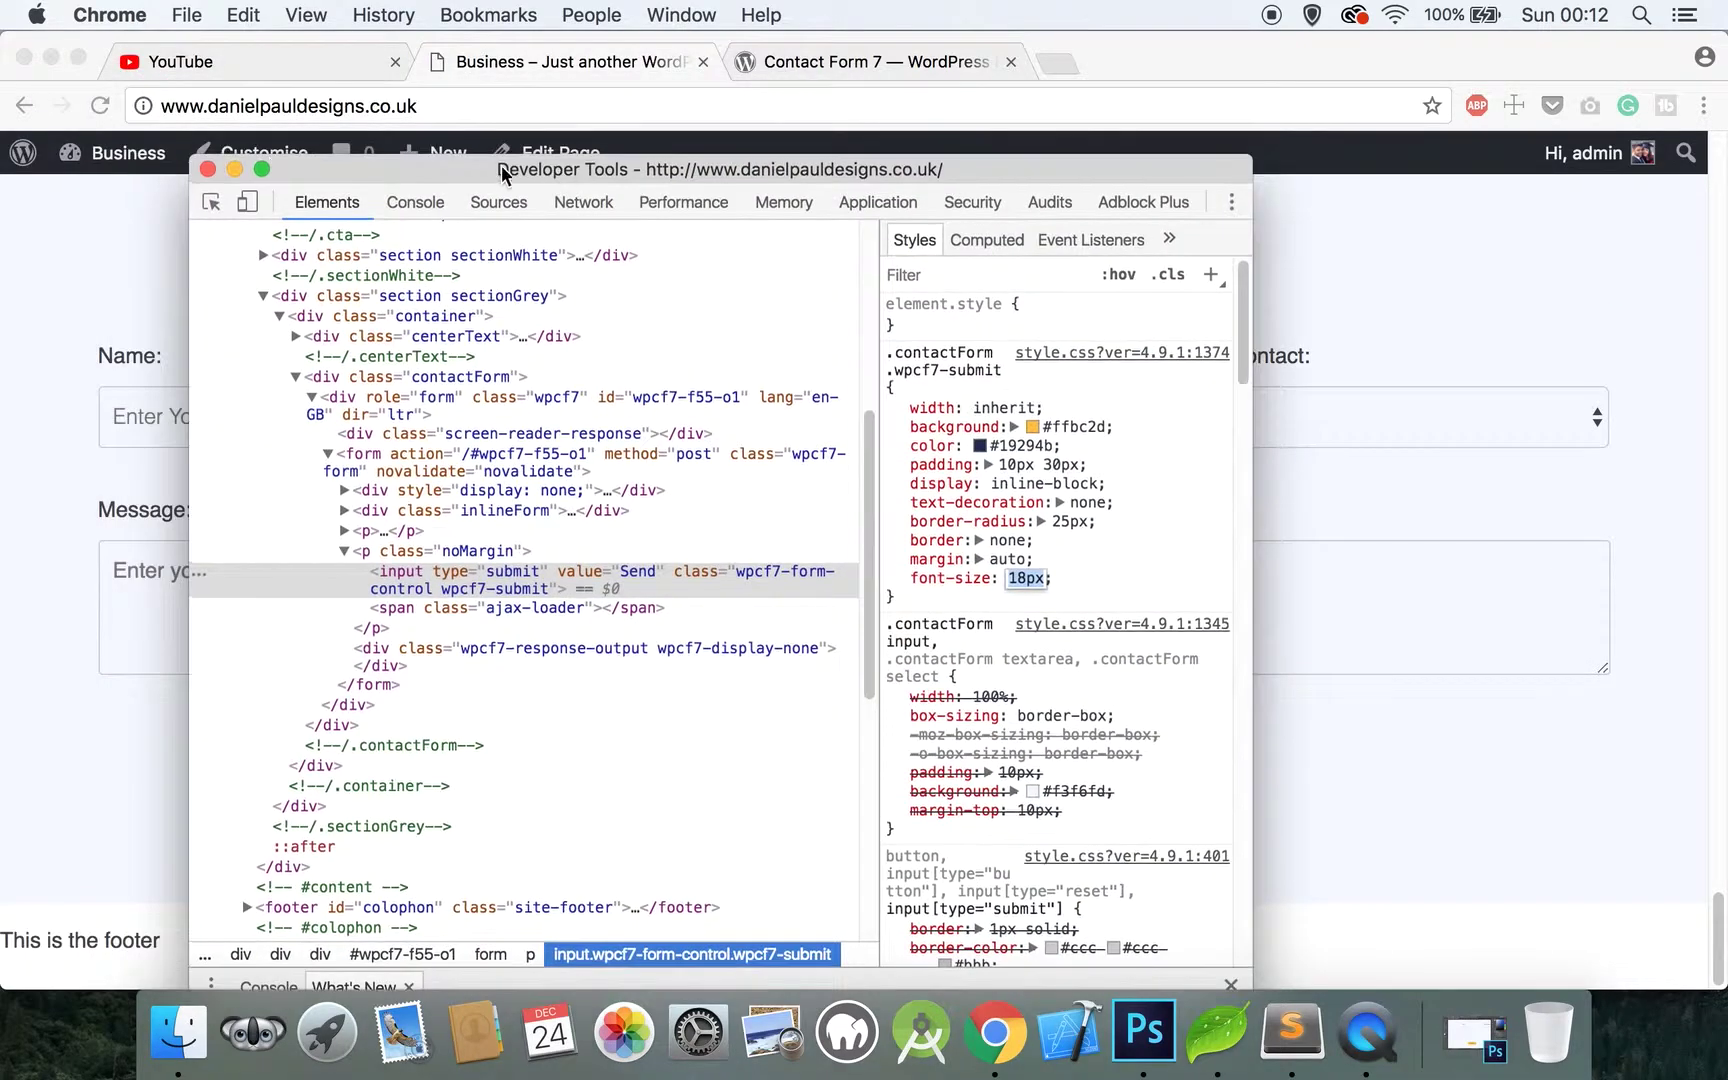
click(250, 171)
scroll(347, 401, up, 10)
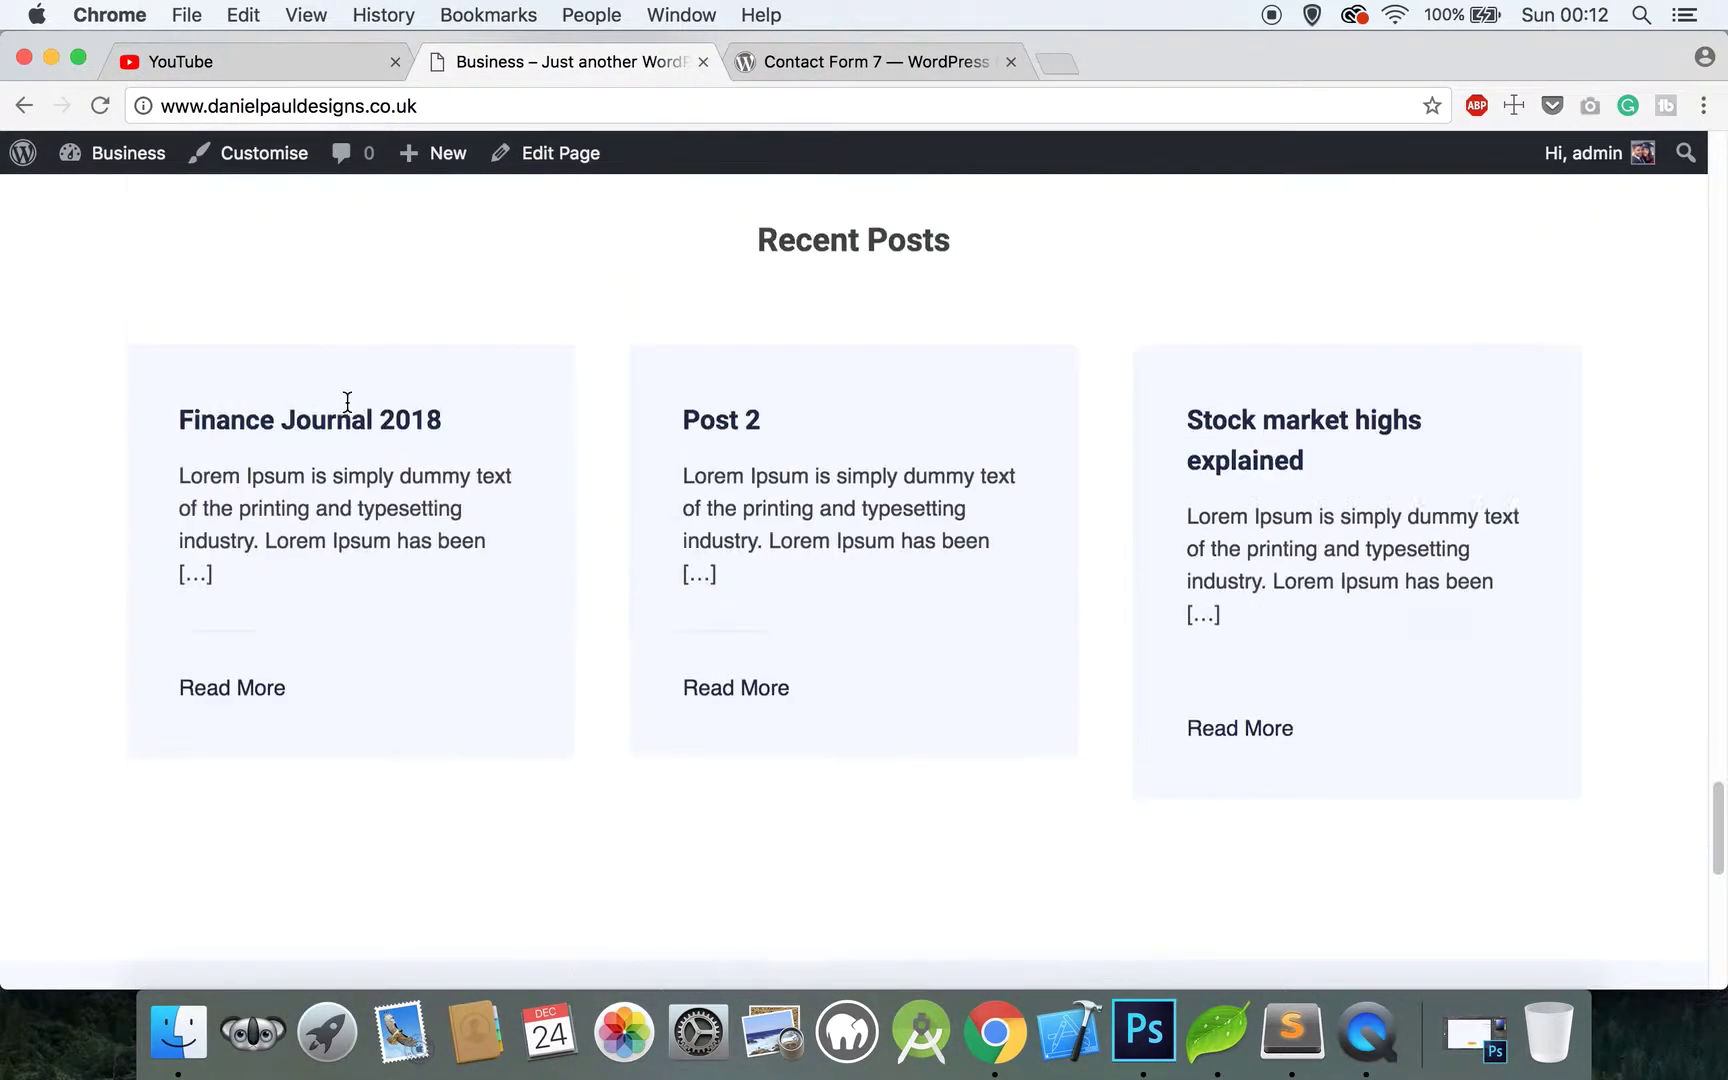
scroll(346, 402, down, 8)
scroll(346, 400, down, 5)
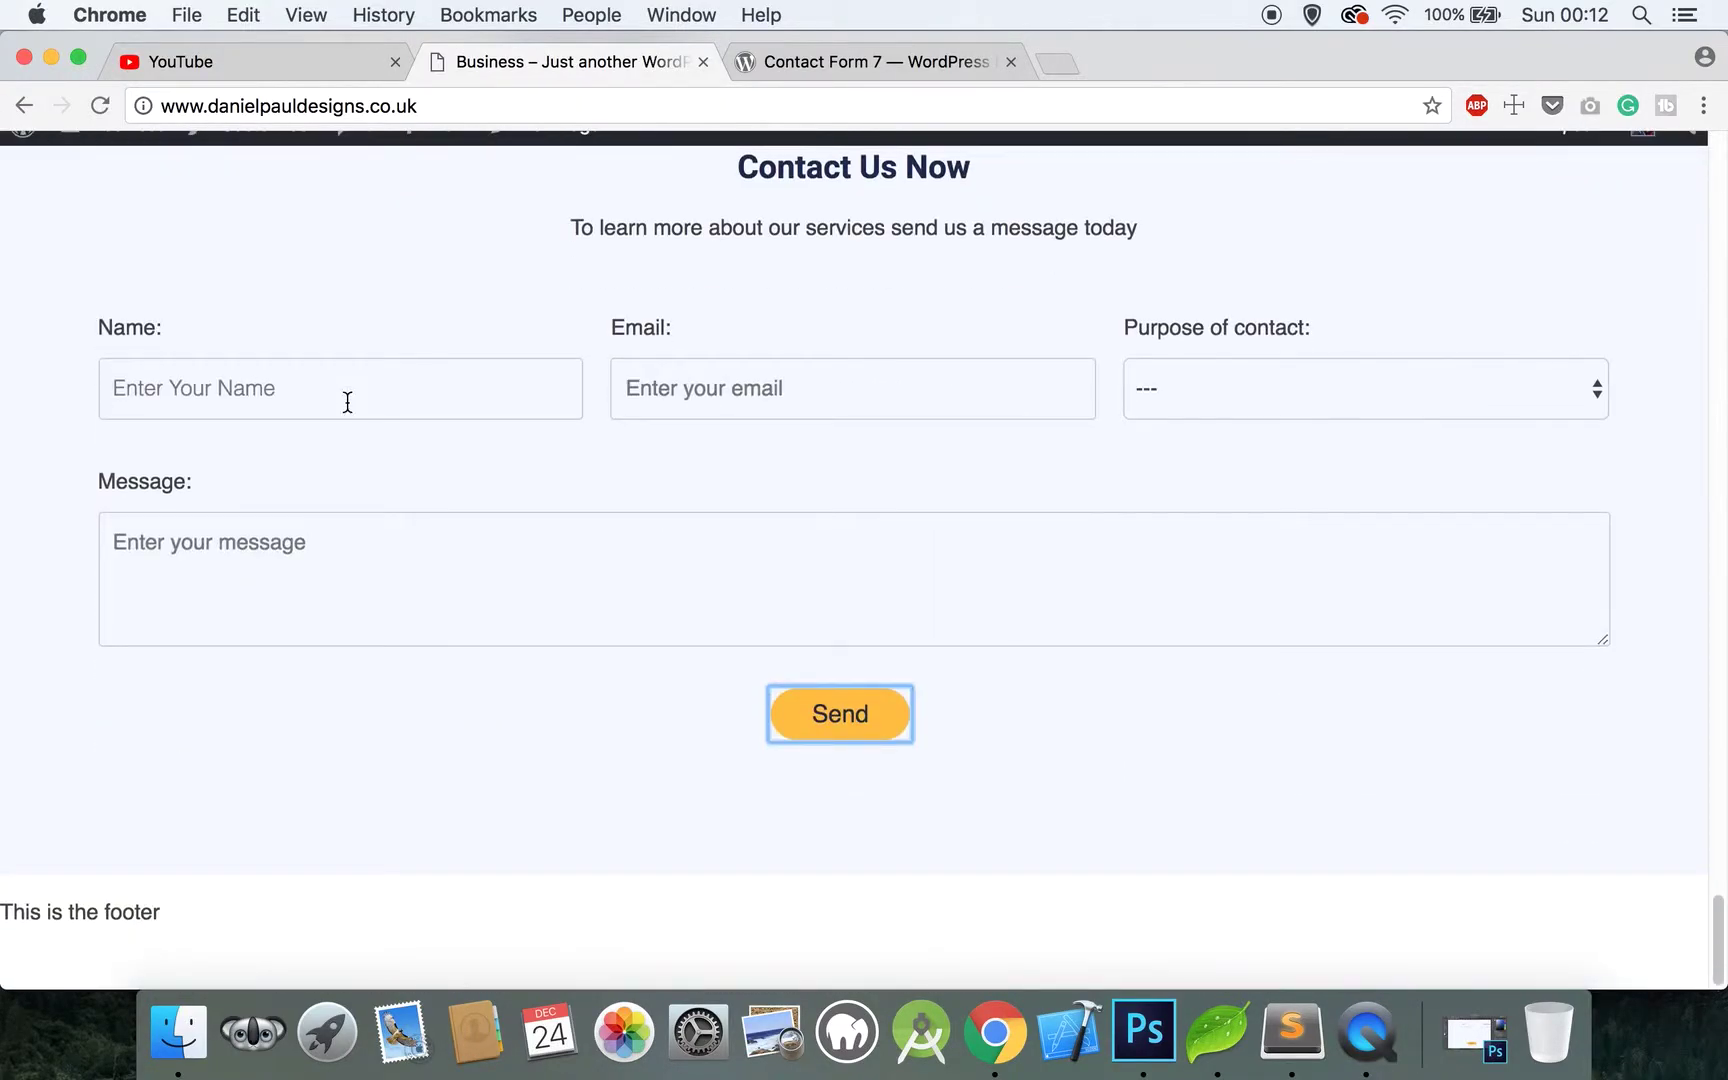
In Coda, set the font-size in the .contactForm .wpcf7-submit rule to 17px
click(1203, 1055)
click(494, 705)
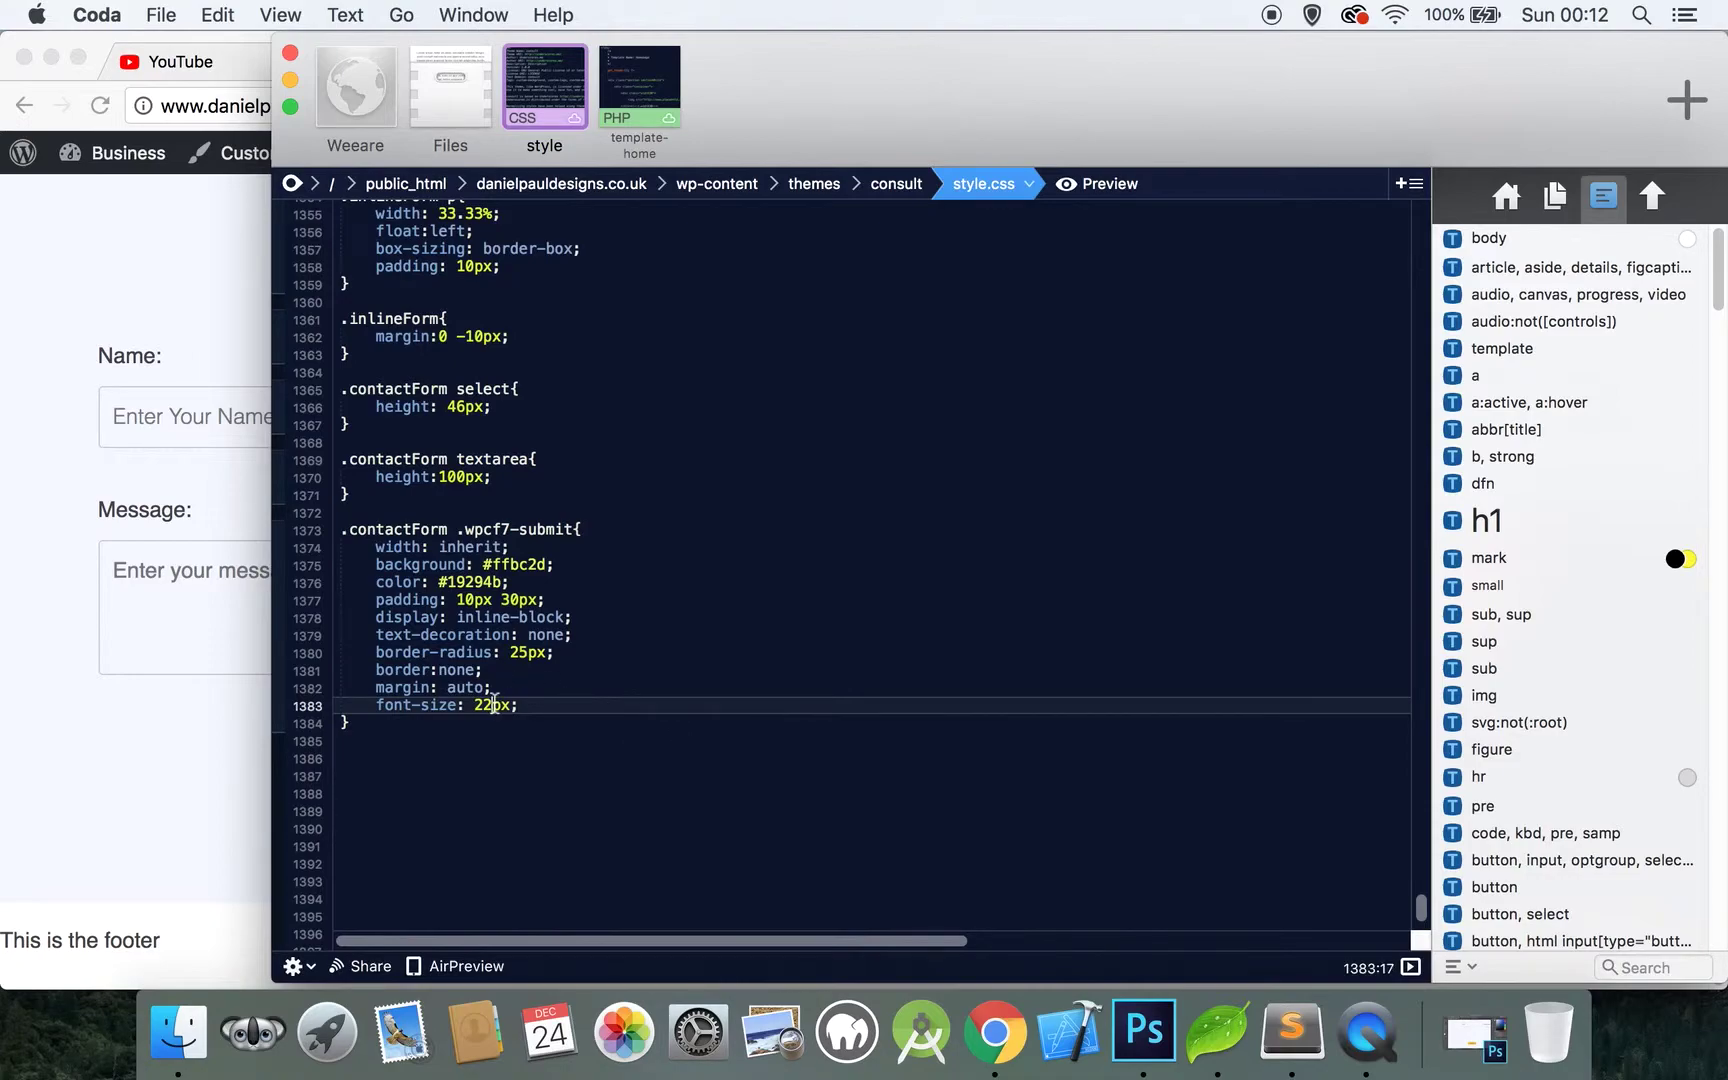
key(BackSpace)
key(BackSpace)
text(17)
Check the contact form markup in template-home.php and add a .contactForm .noMargin rule with margin:auto; below the submit rule in style.css
click(670, 82)
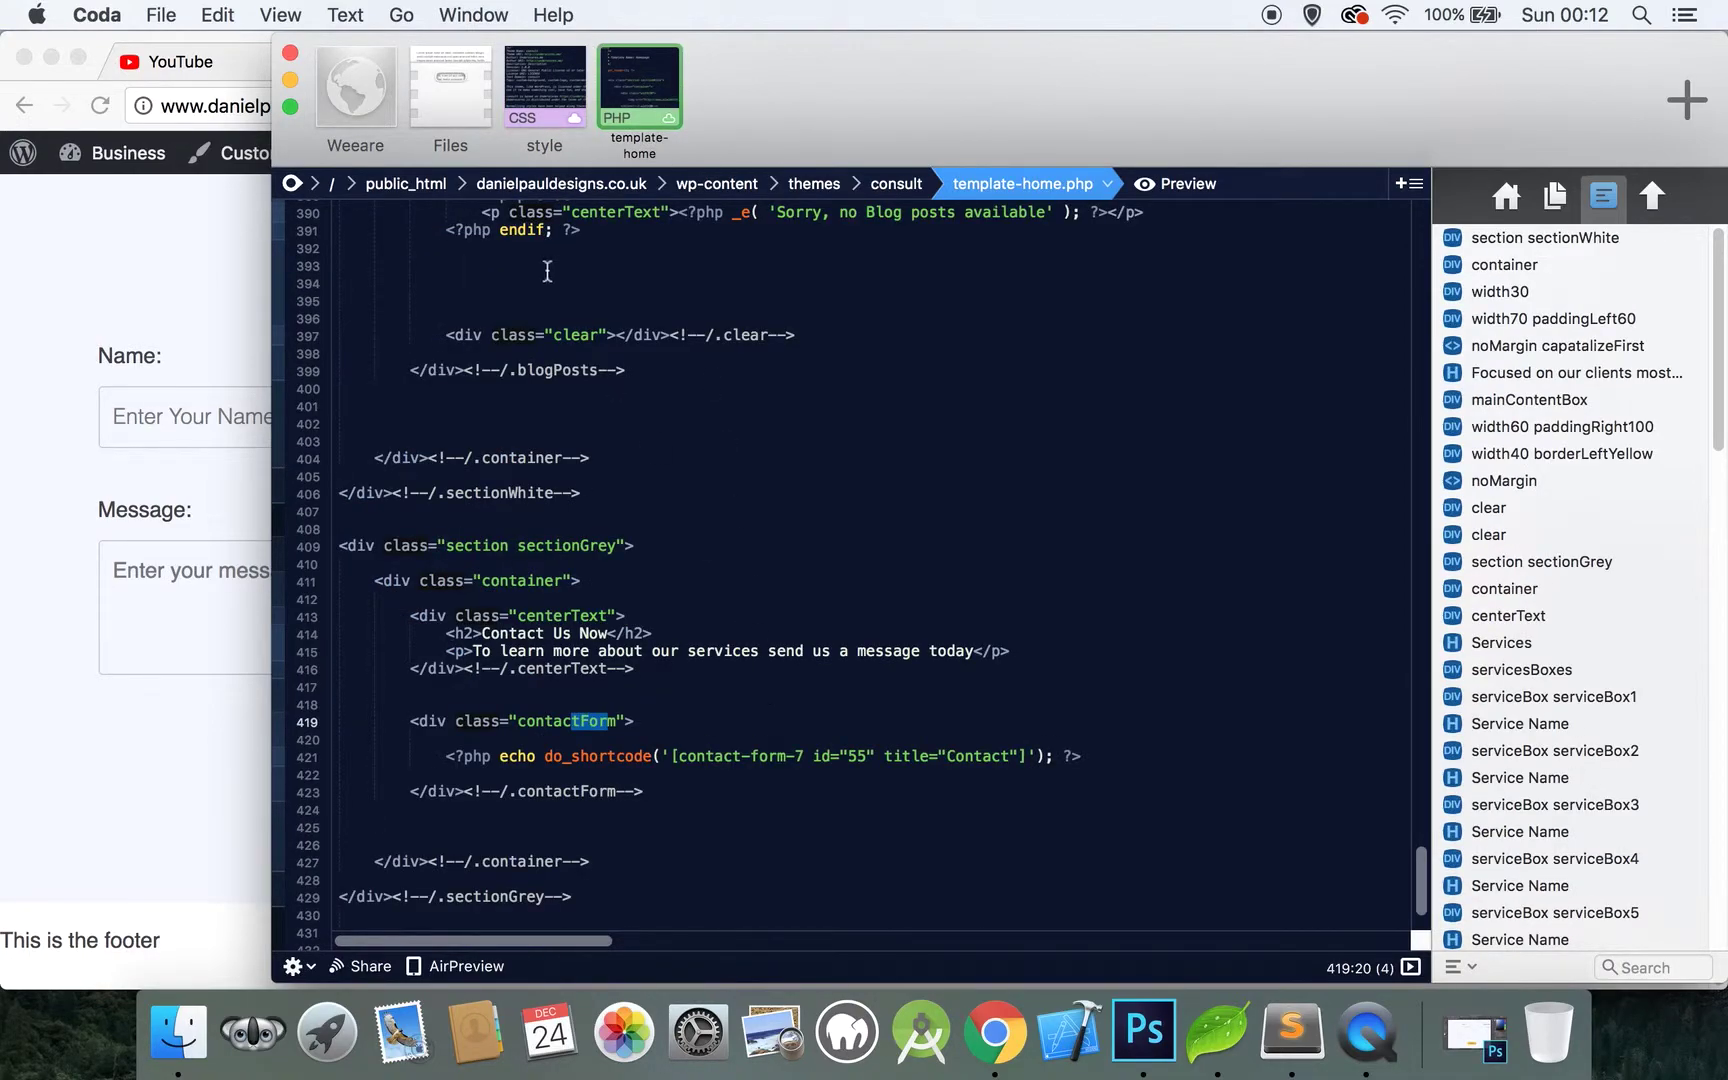
click(565, 98)
click(473, 729)
key(Return)
key(Return)
text(.contc)
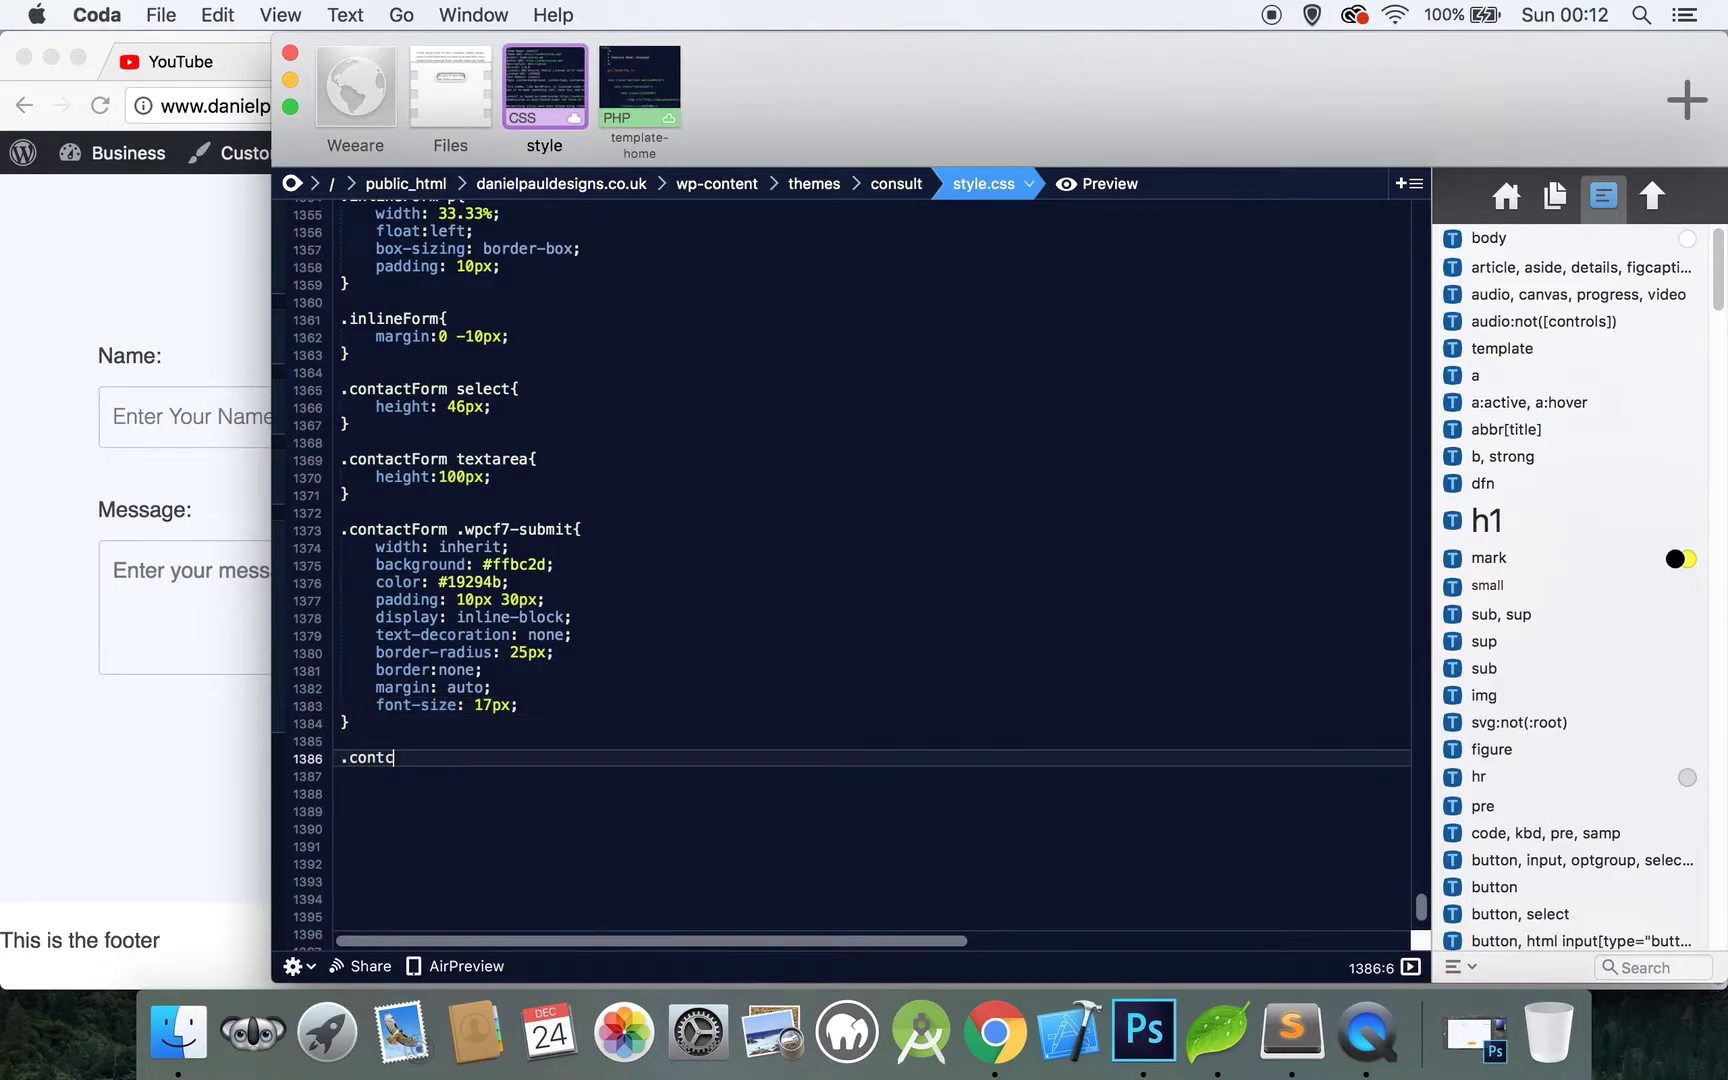
key(BackSpace)
key(BackSpace)
key(BackSpace)
text(actForm .noMargin:)
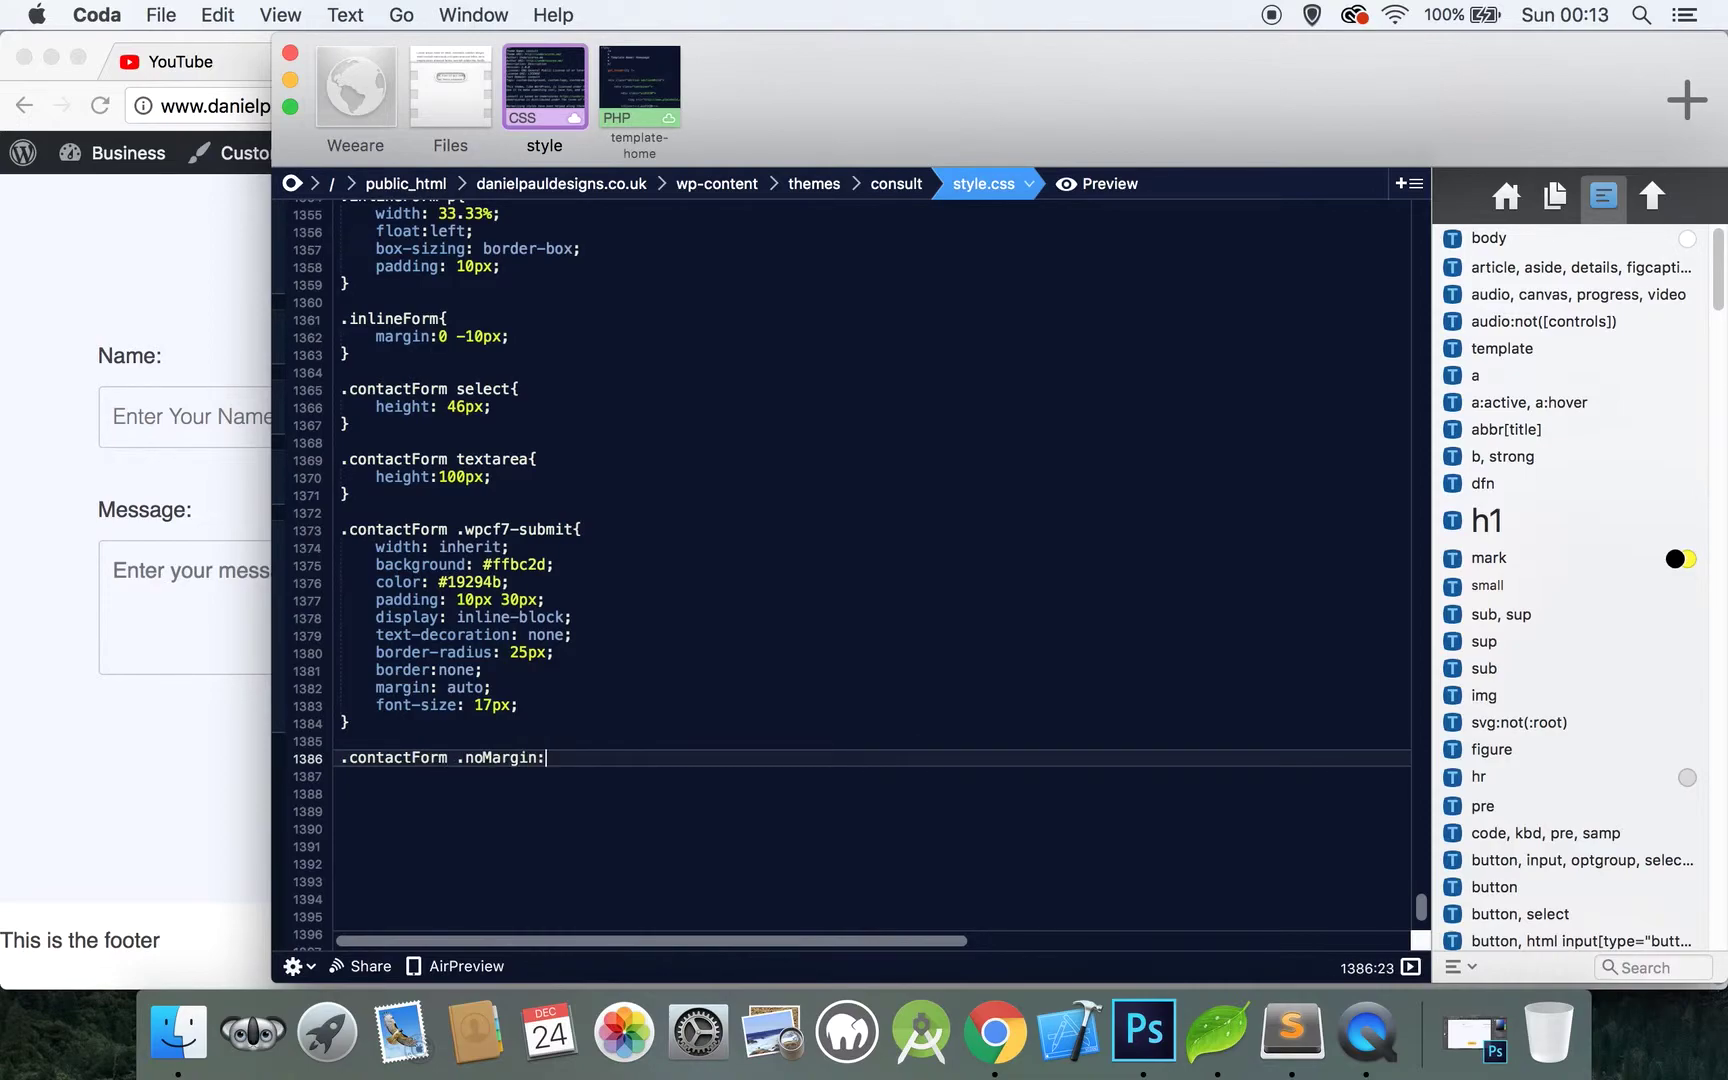
text({)
key(Return)
text(mar)
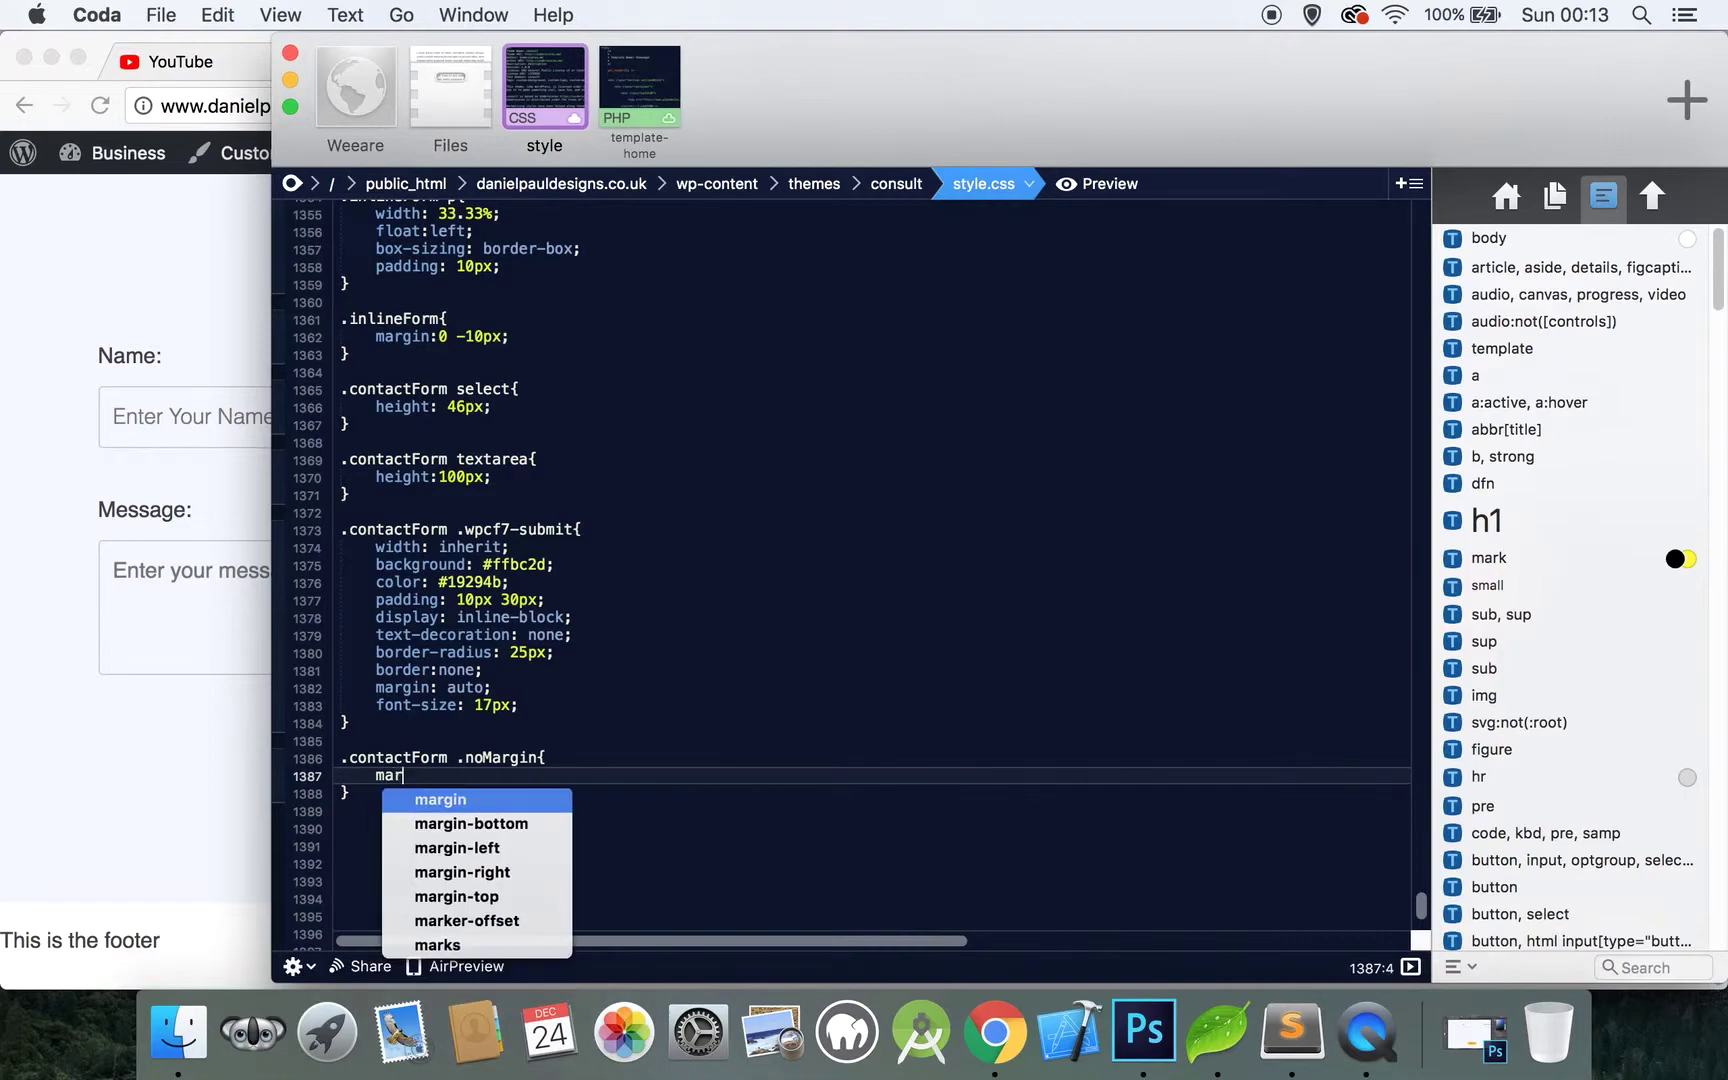
text(gin:auto;)
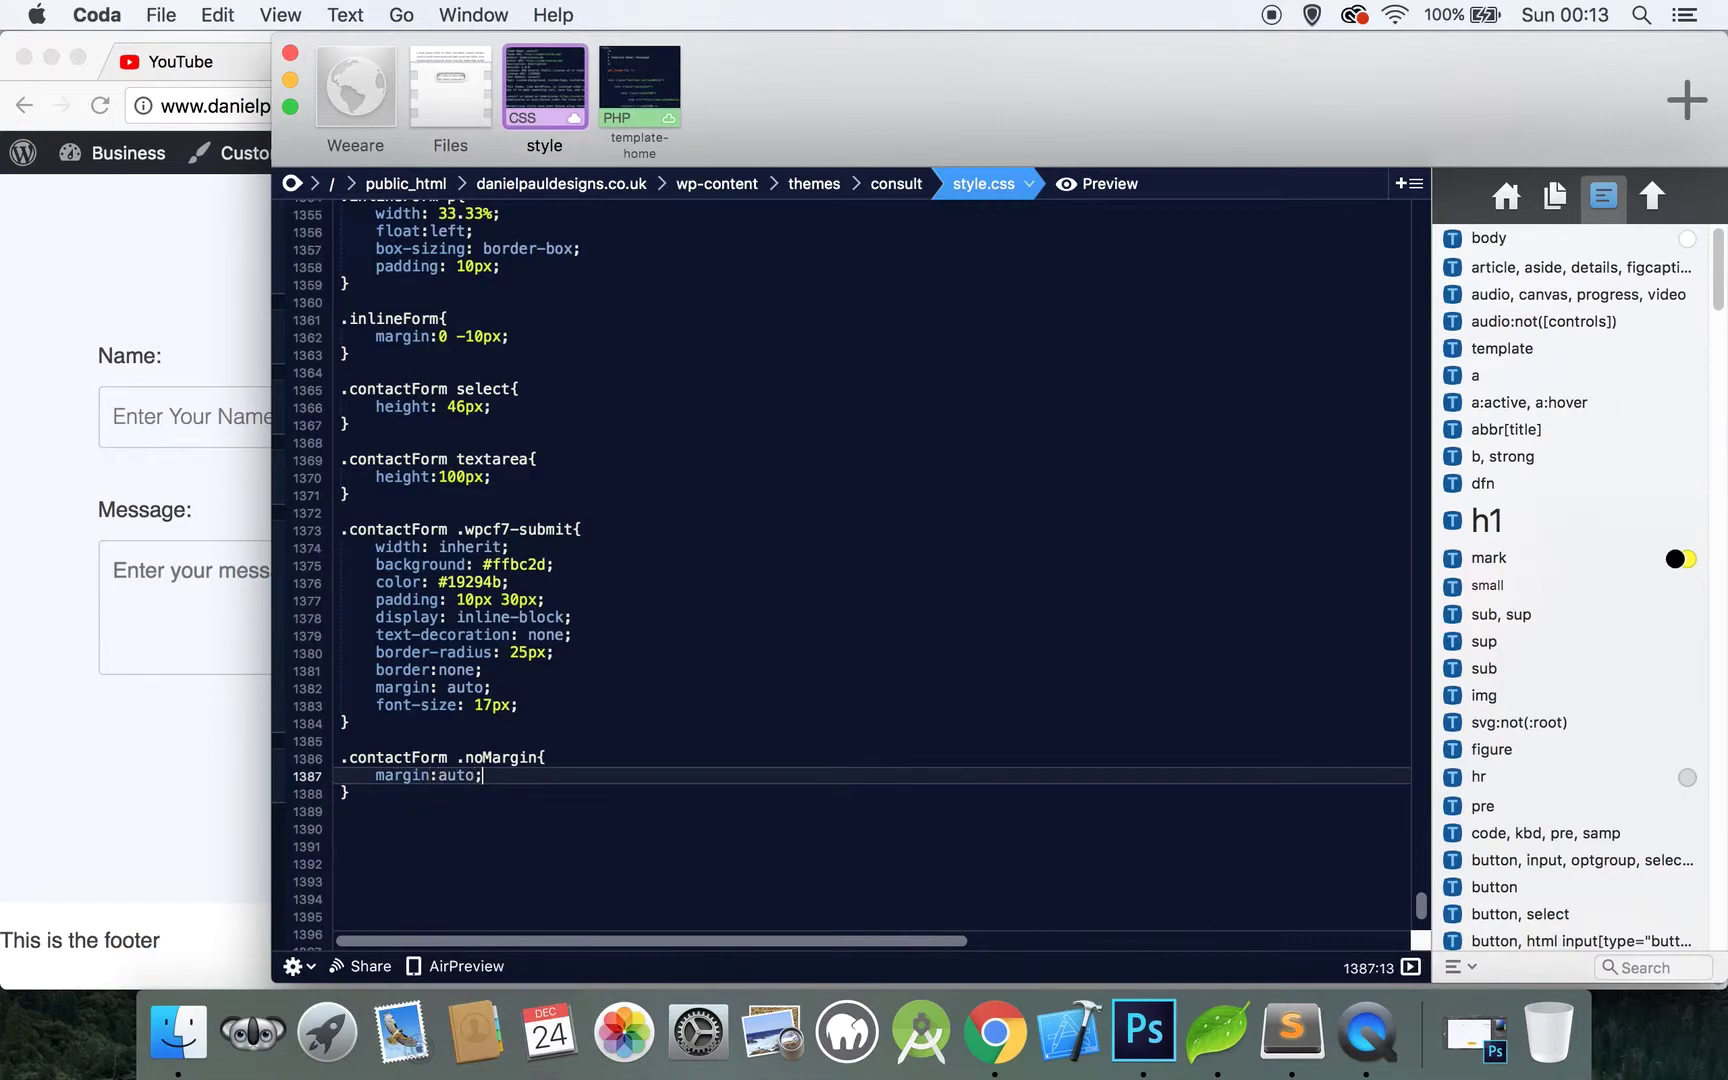
Set the .contactForm .noMargin margin to 0 auto, save style.css and reload the page in Chrome
key(super+s)
click(437, 776)
text(0)
key(super+s)
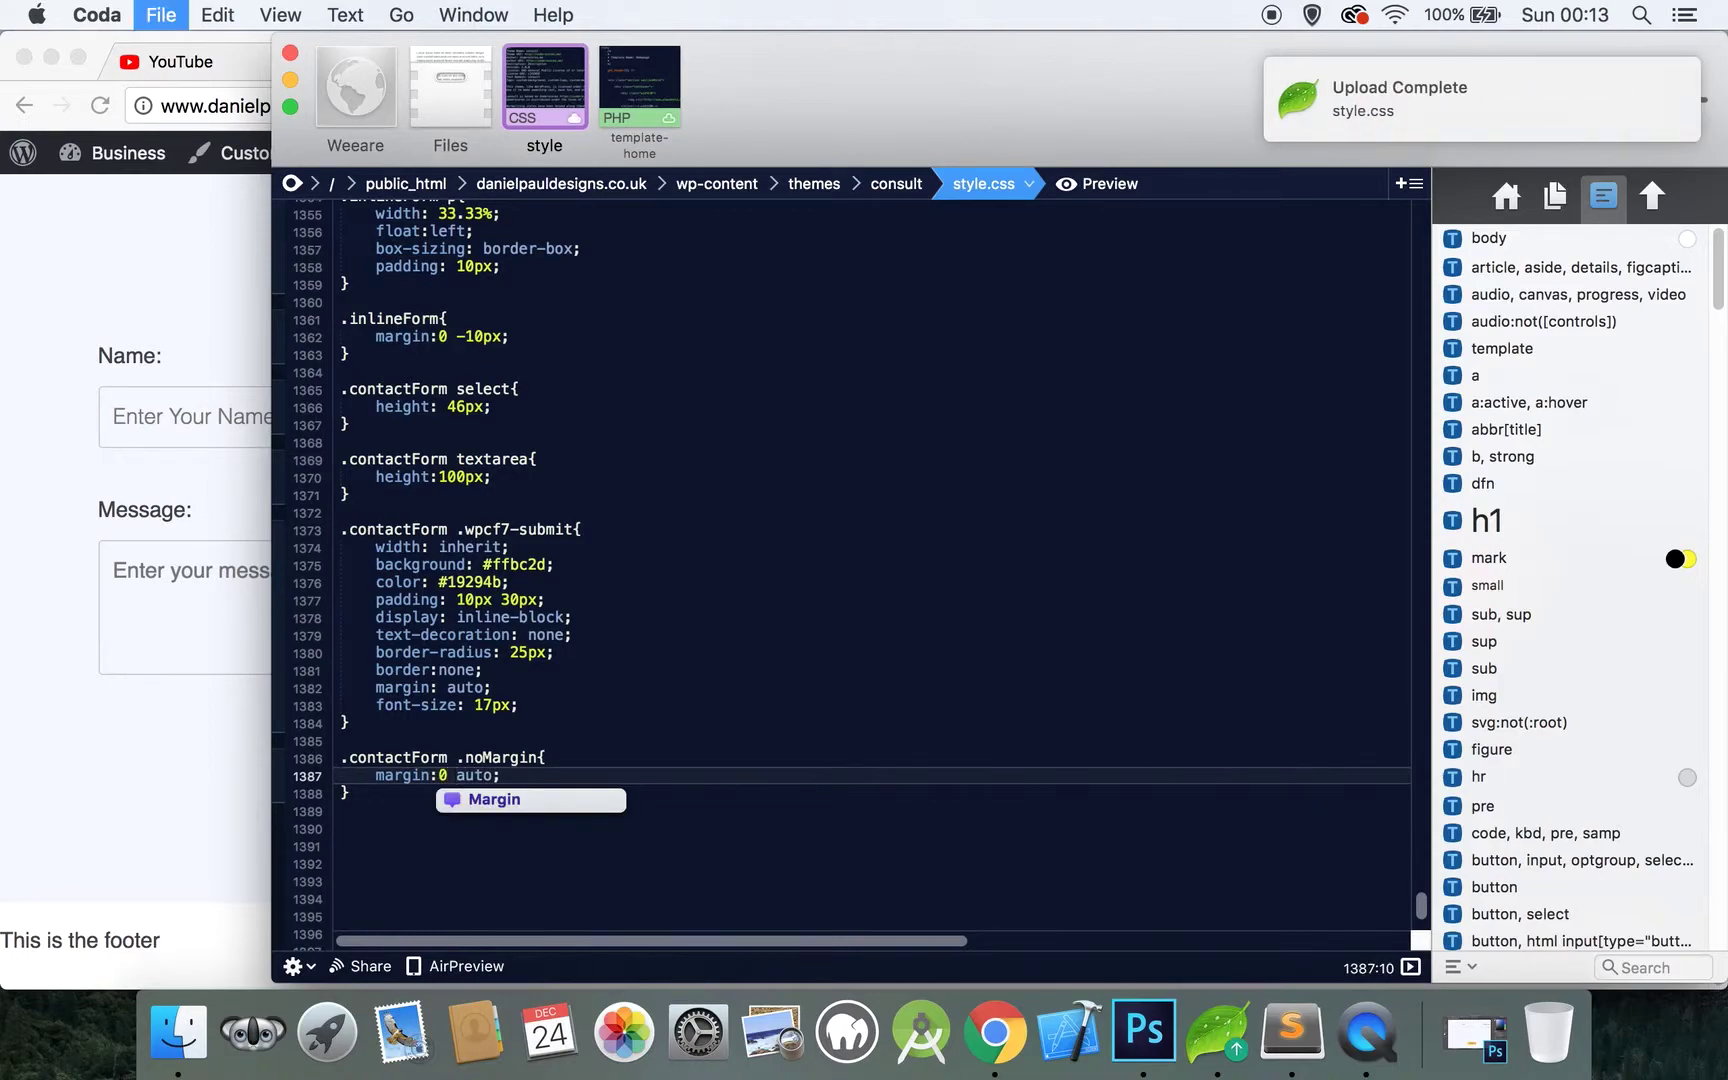
click(142, 716)
key(super+r)
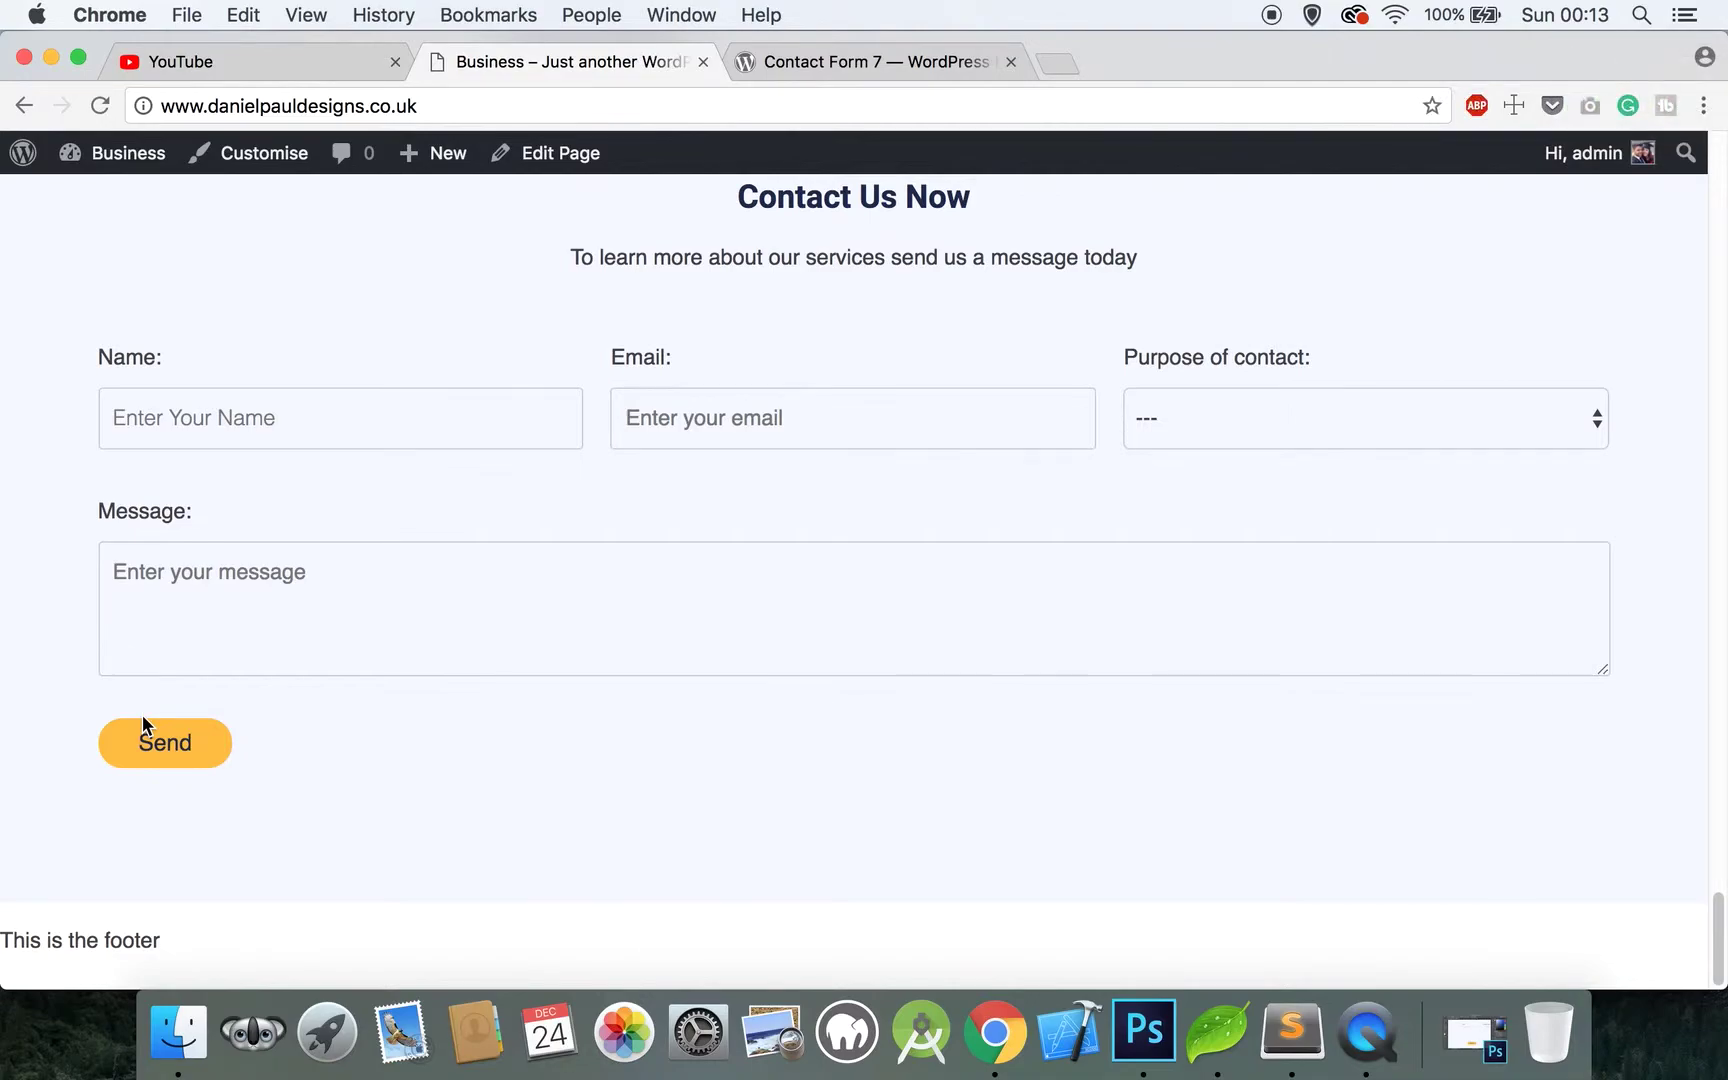
Inspect the Send button and try margin: auto on its .noMargin paragraph in Developer Tools, then close the inspector
right_click(142, 716)
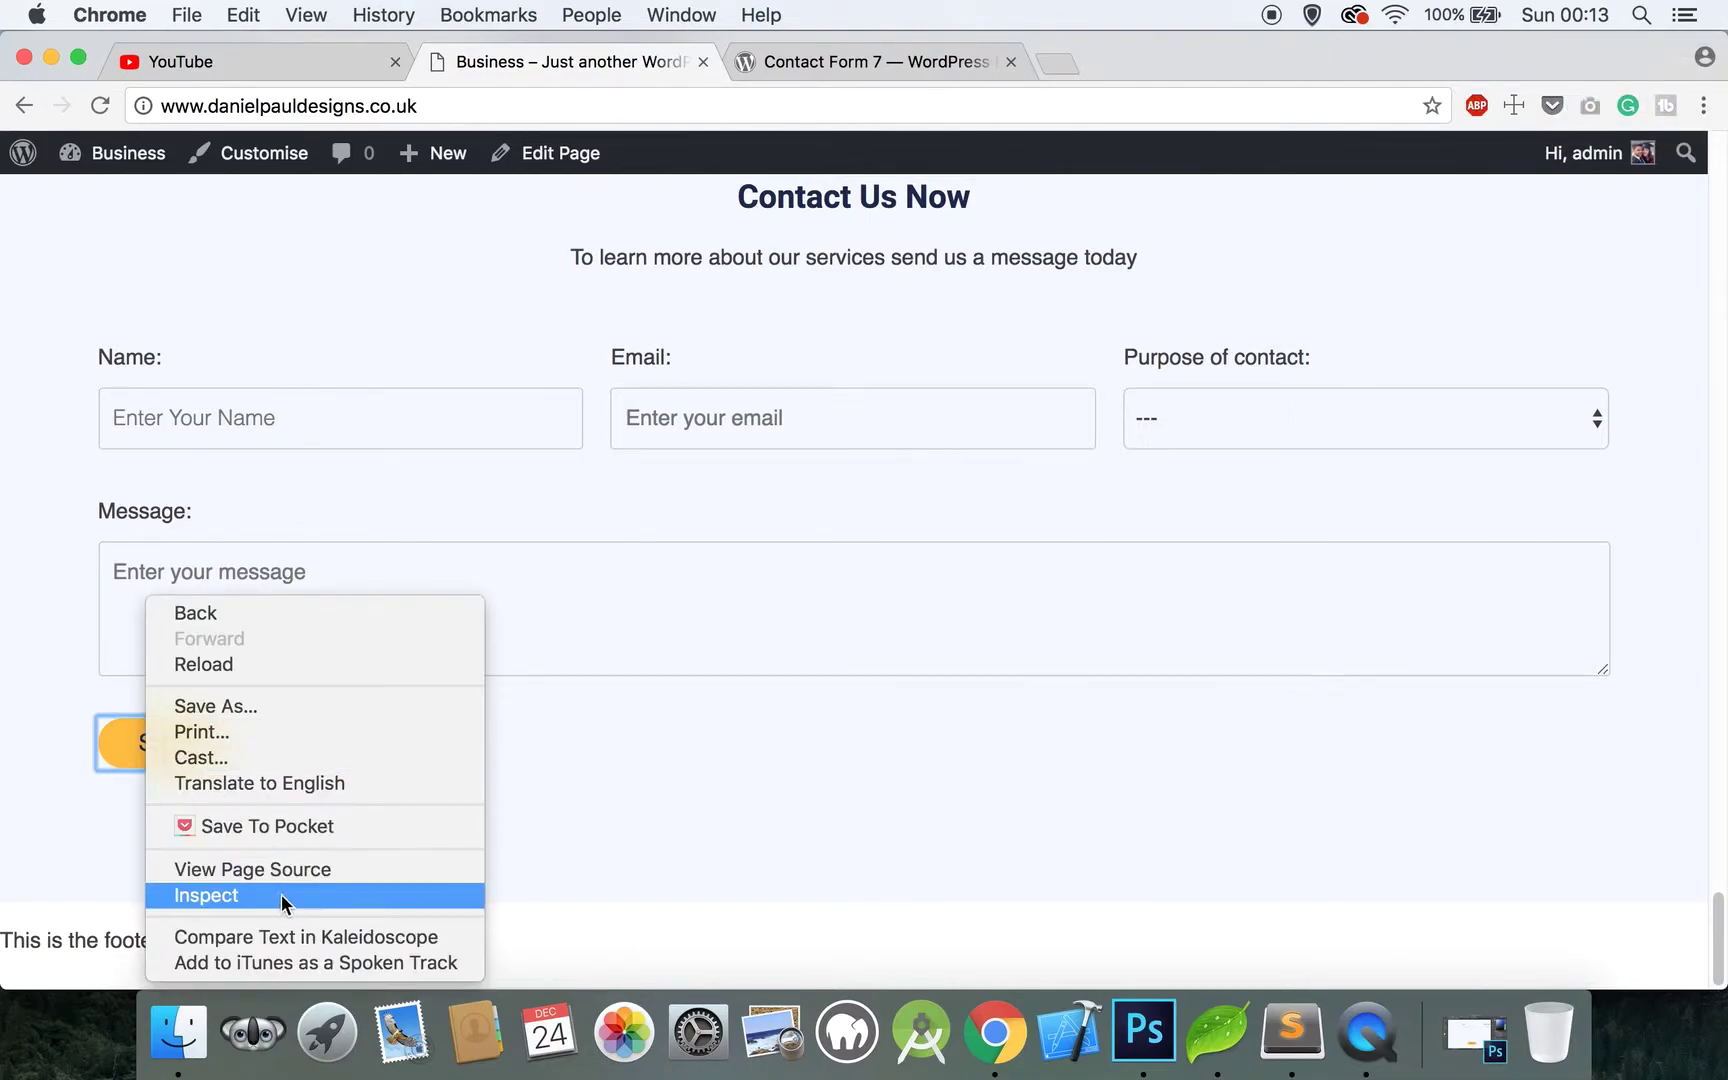
click(281, 897)
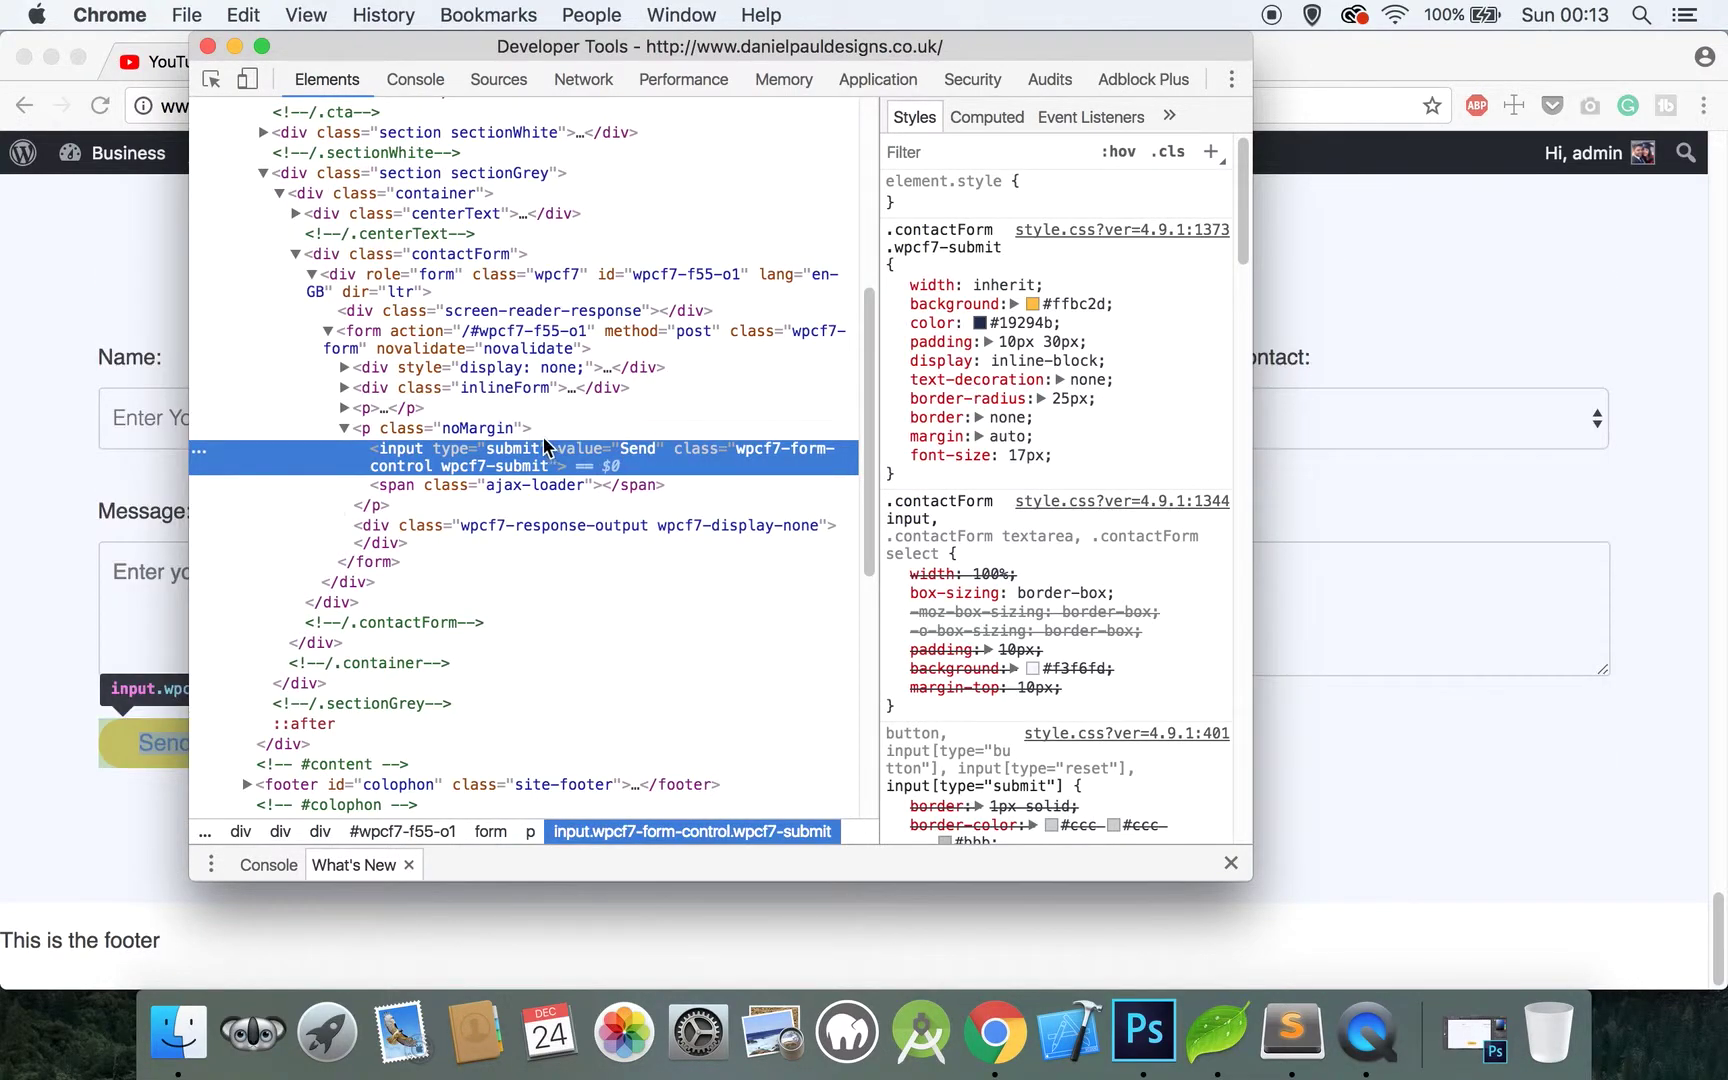
click(541, 431)
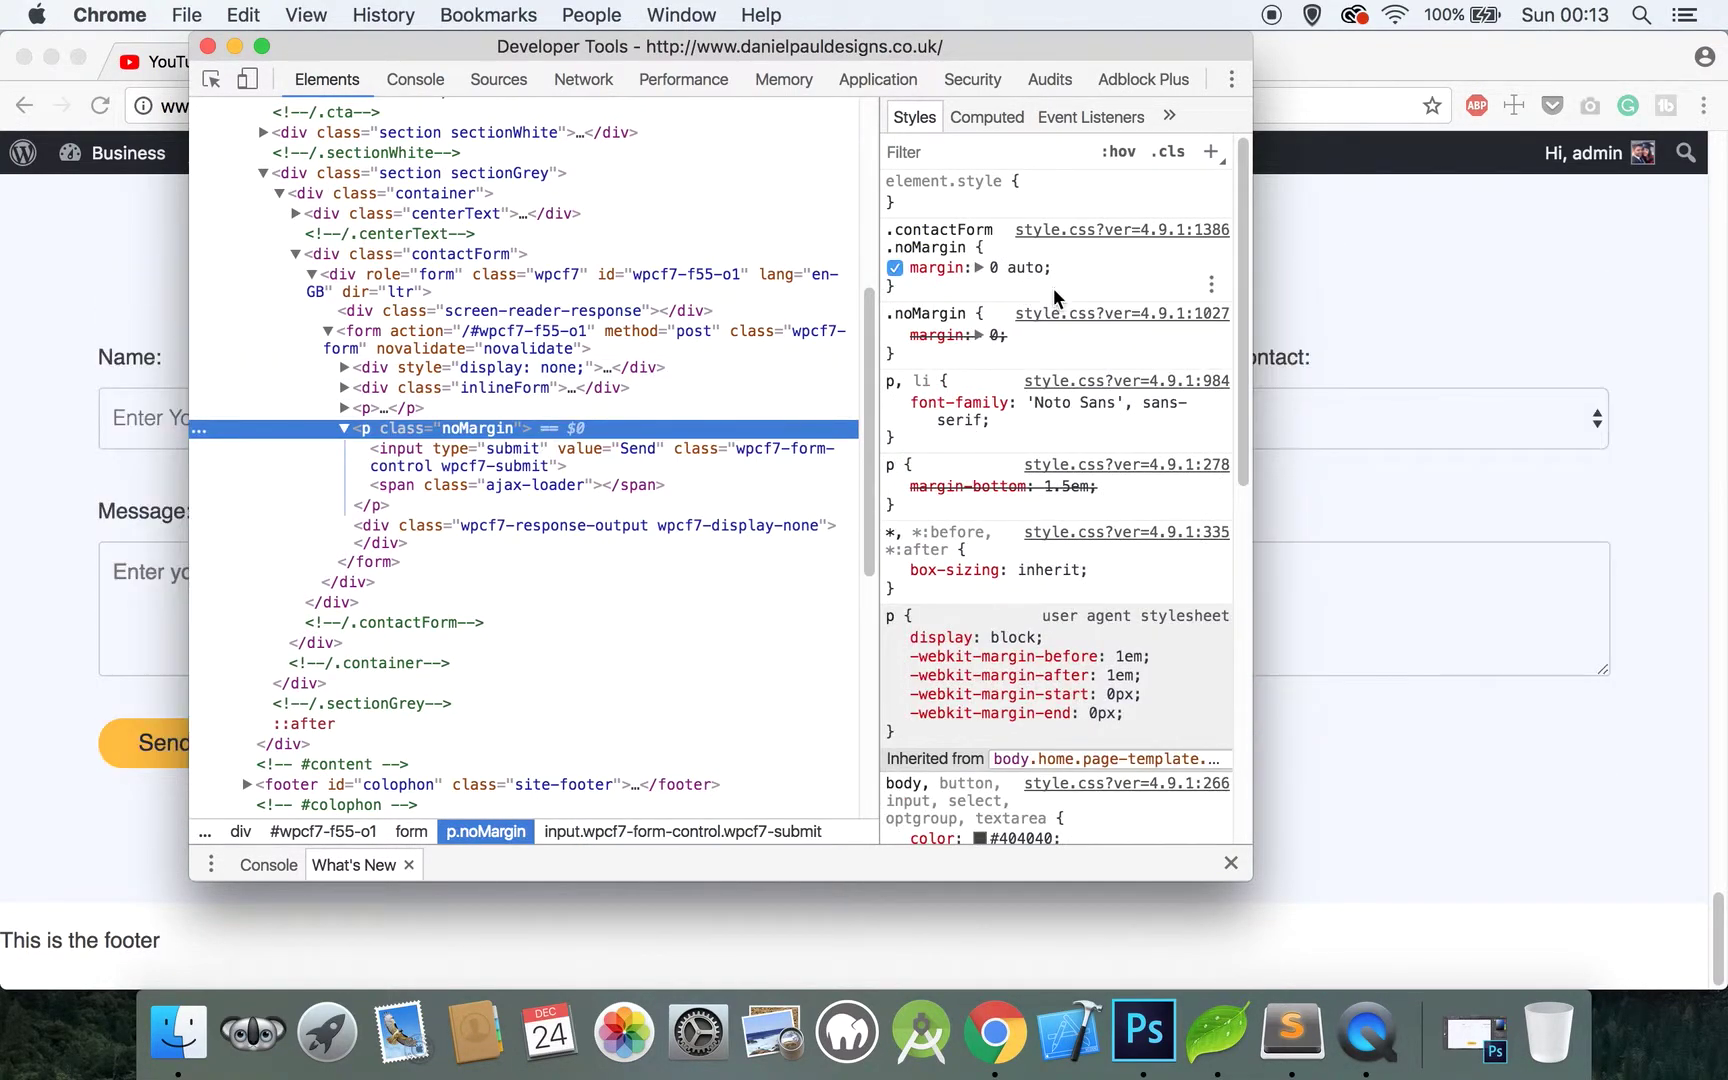
click(1015, 269)
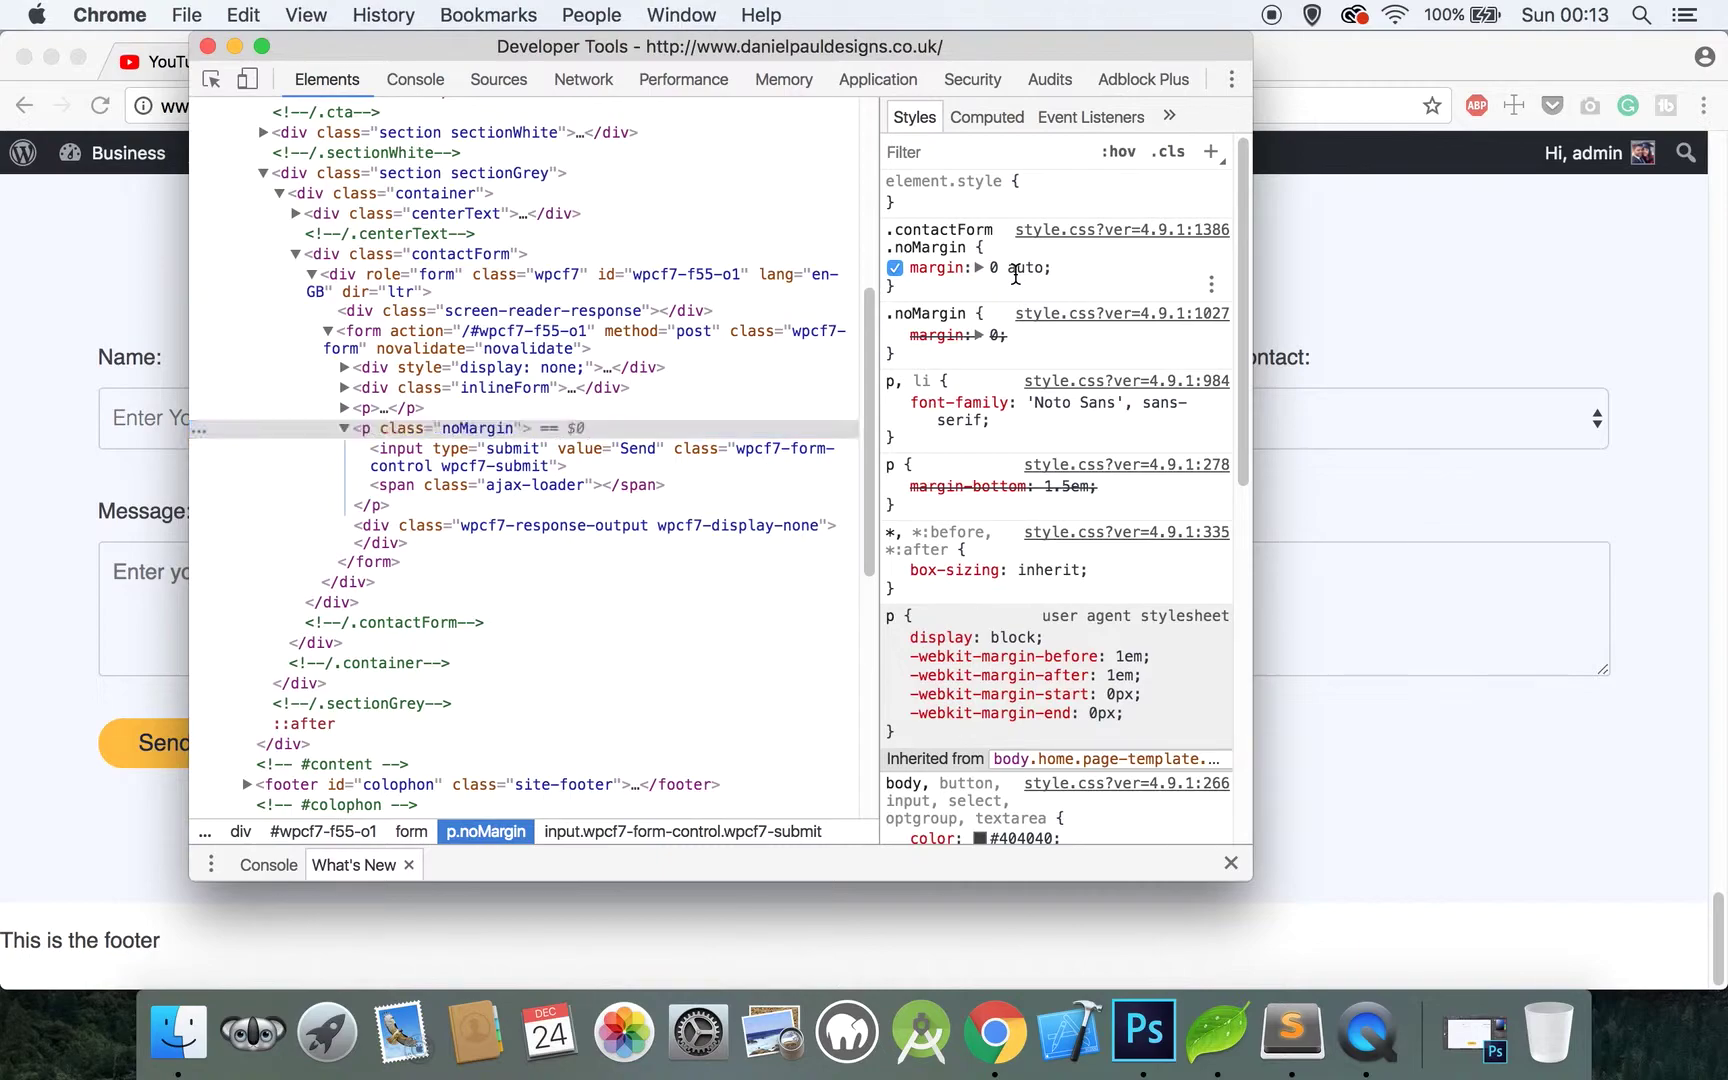
text(auto)
key(Return)
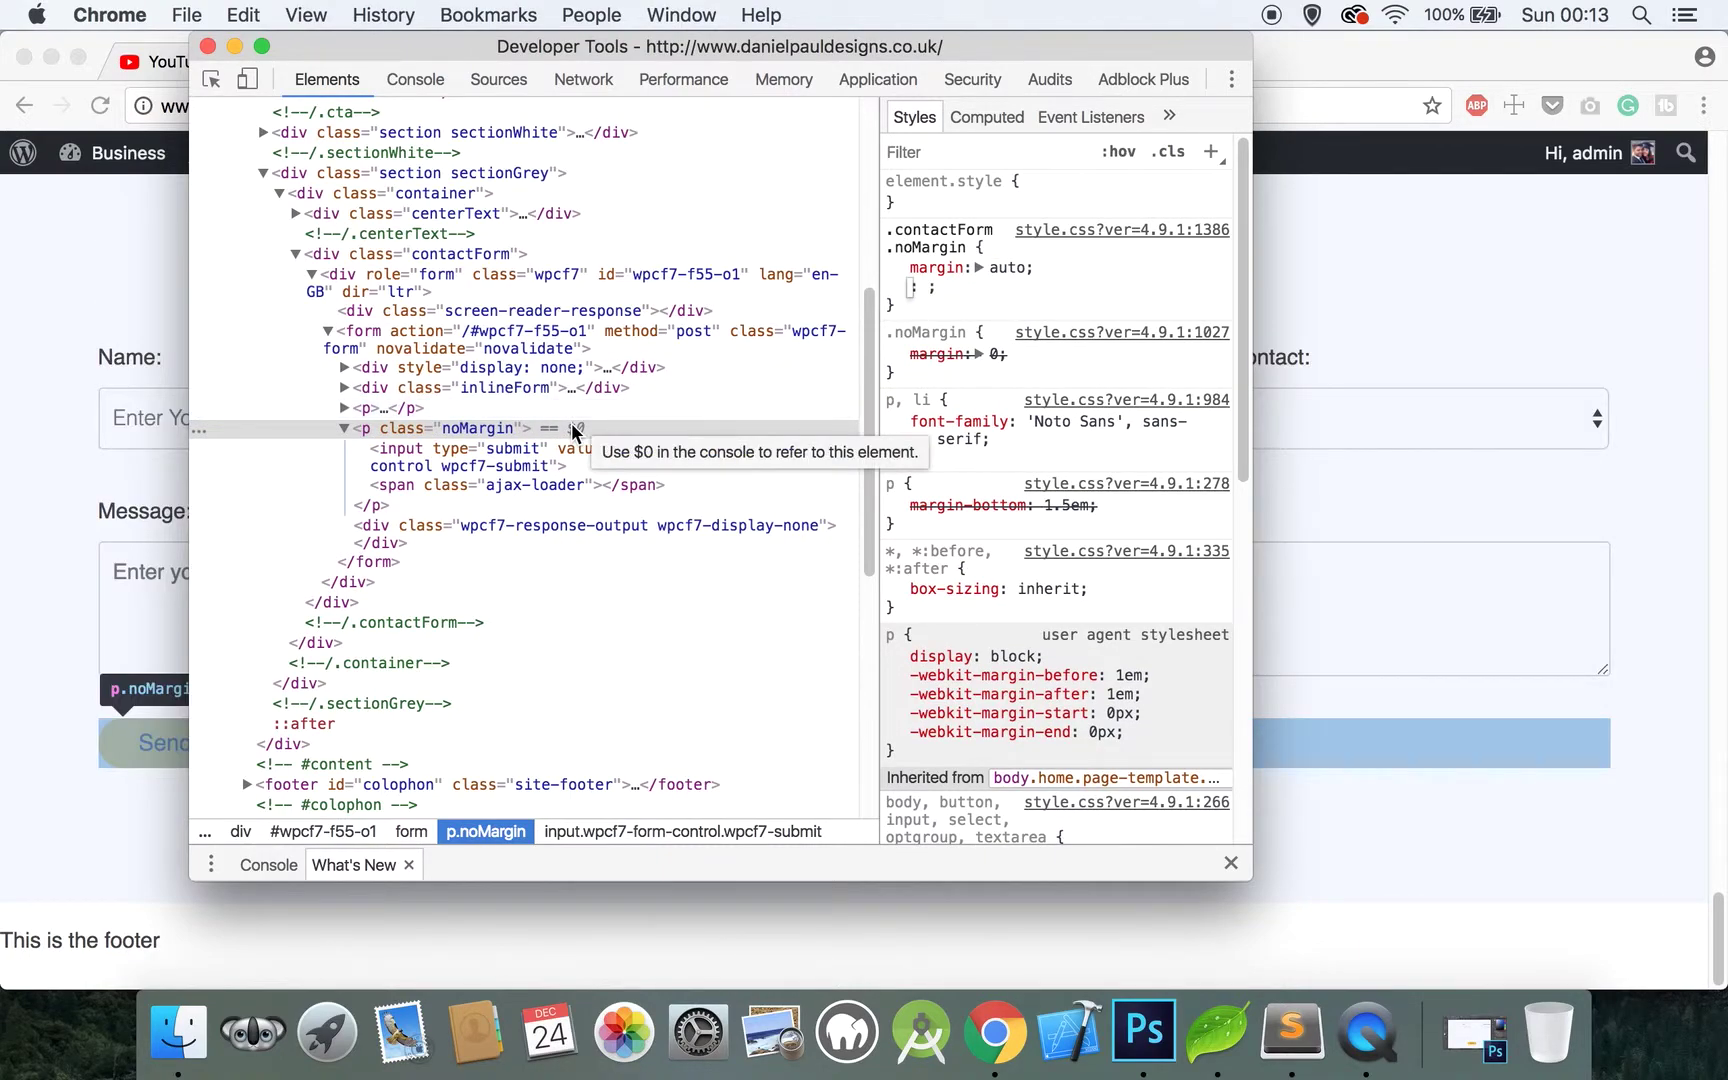
click(207, 46)
In Coda, set the margin in the .contactForm .noMargin rule to 0
click(1250, 1068)
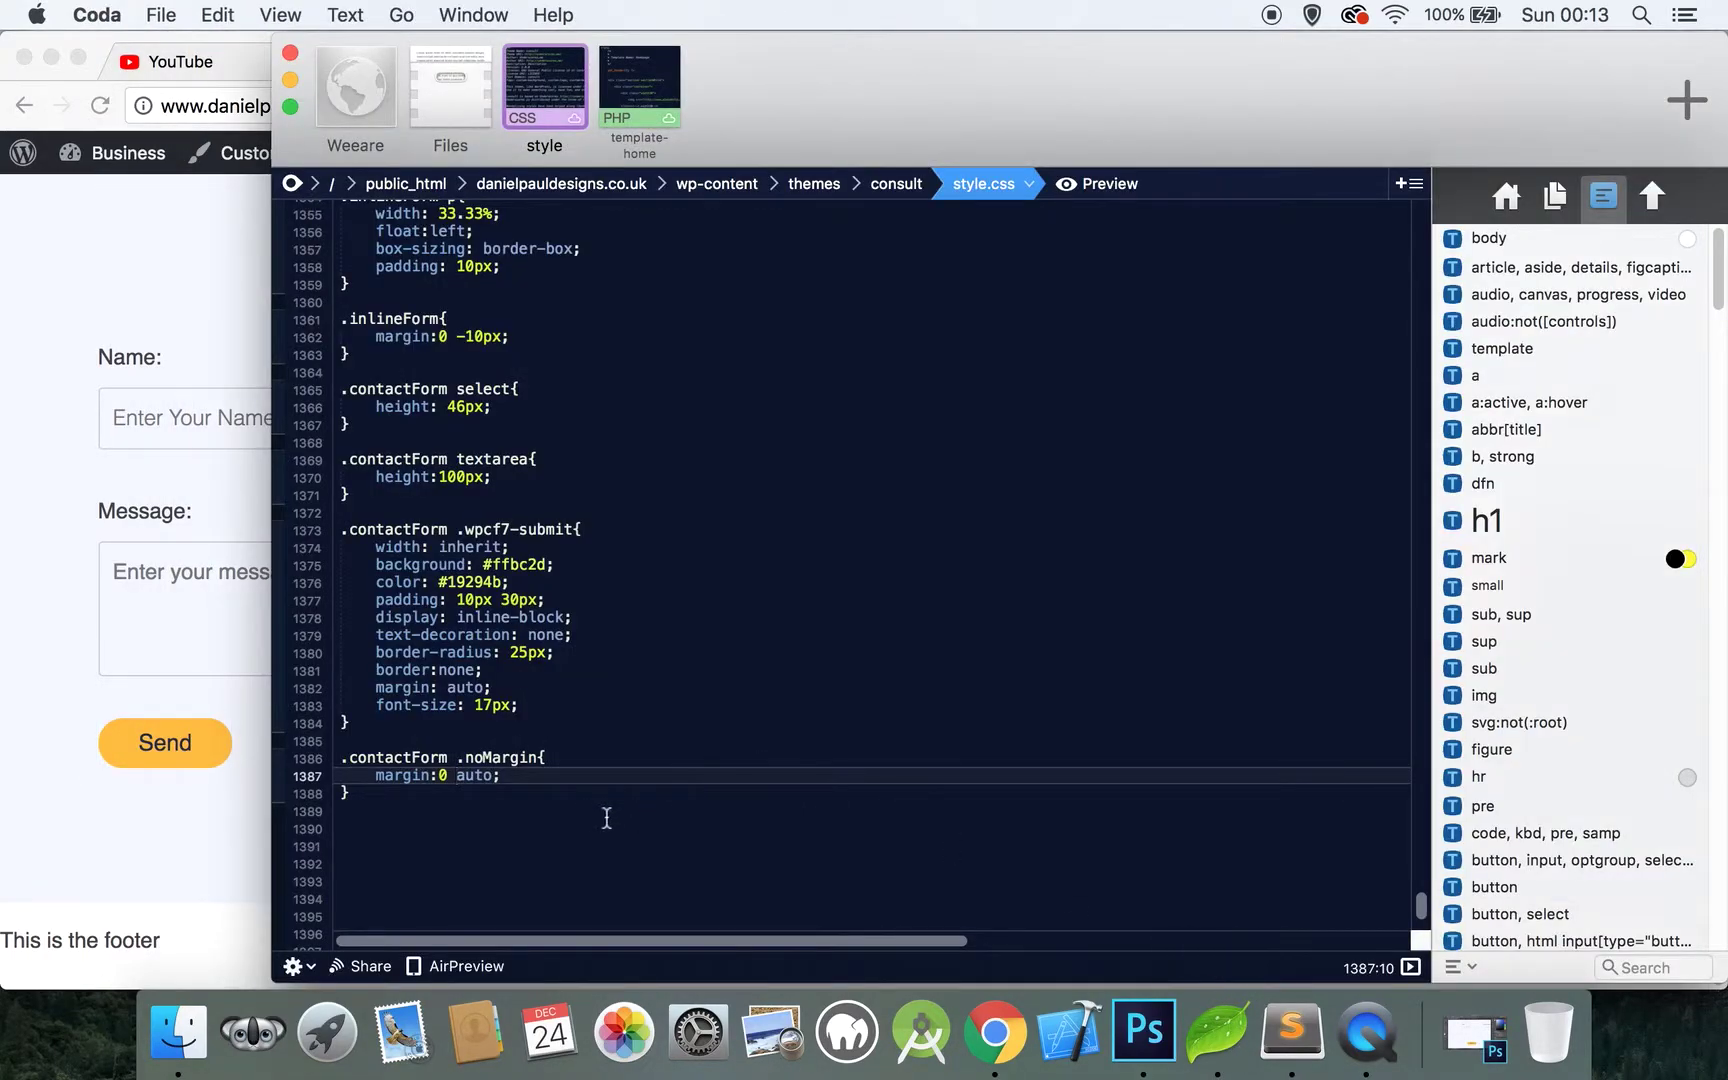
key(Right)
key(Right)
key(BackSpace)
key(BackSpace)
key(BackSpace)
key(BackSpace)
key(BackSpace)
key(Right)
Add text-align: center; to the .contactForm .noMargin rule, save style.css and reload the page in Chrome
key(Return)
text(t)
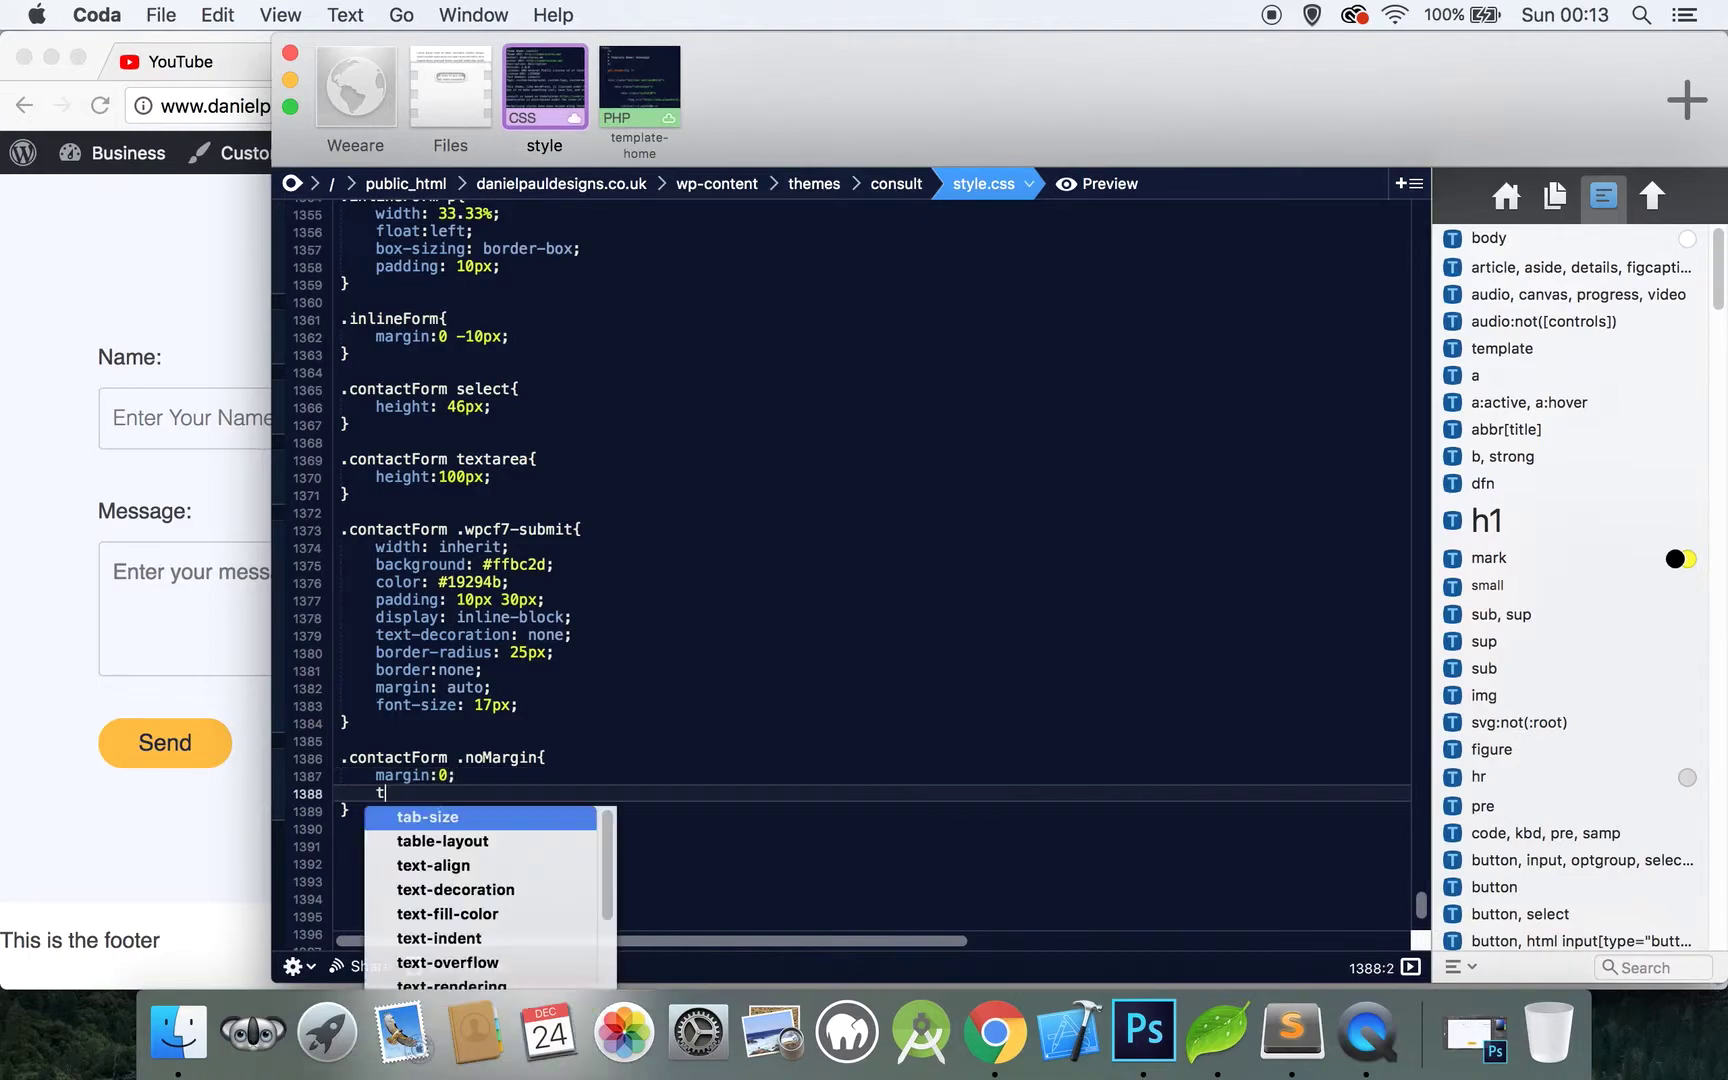
text(ex)
key(Return)
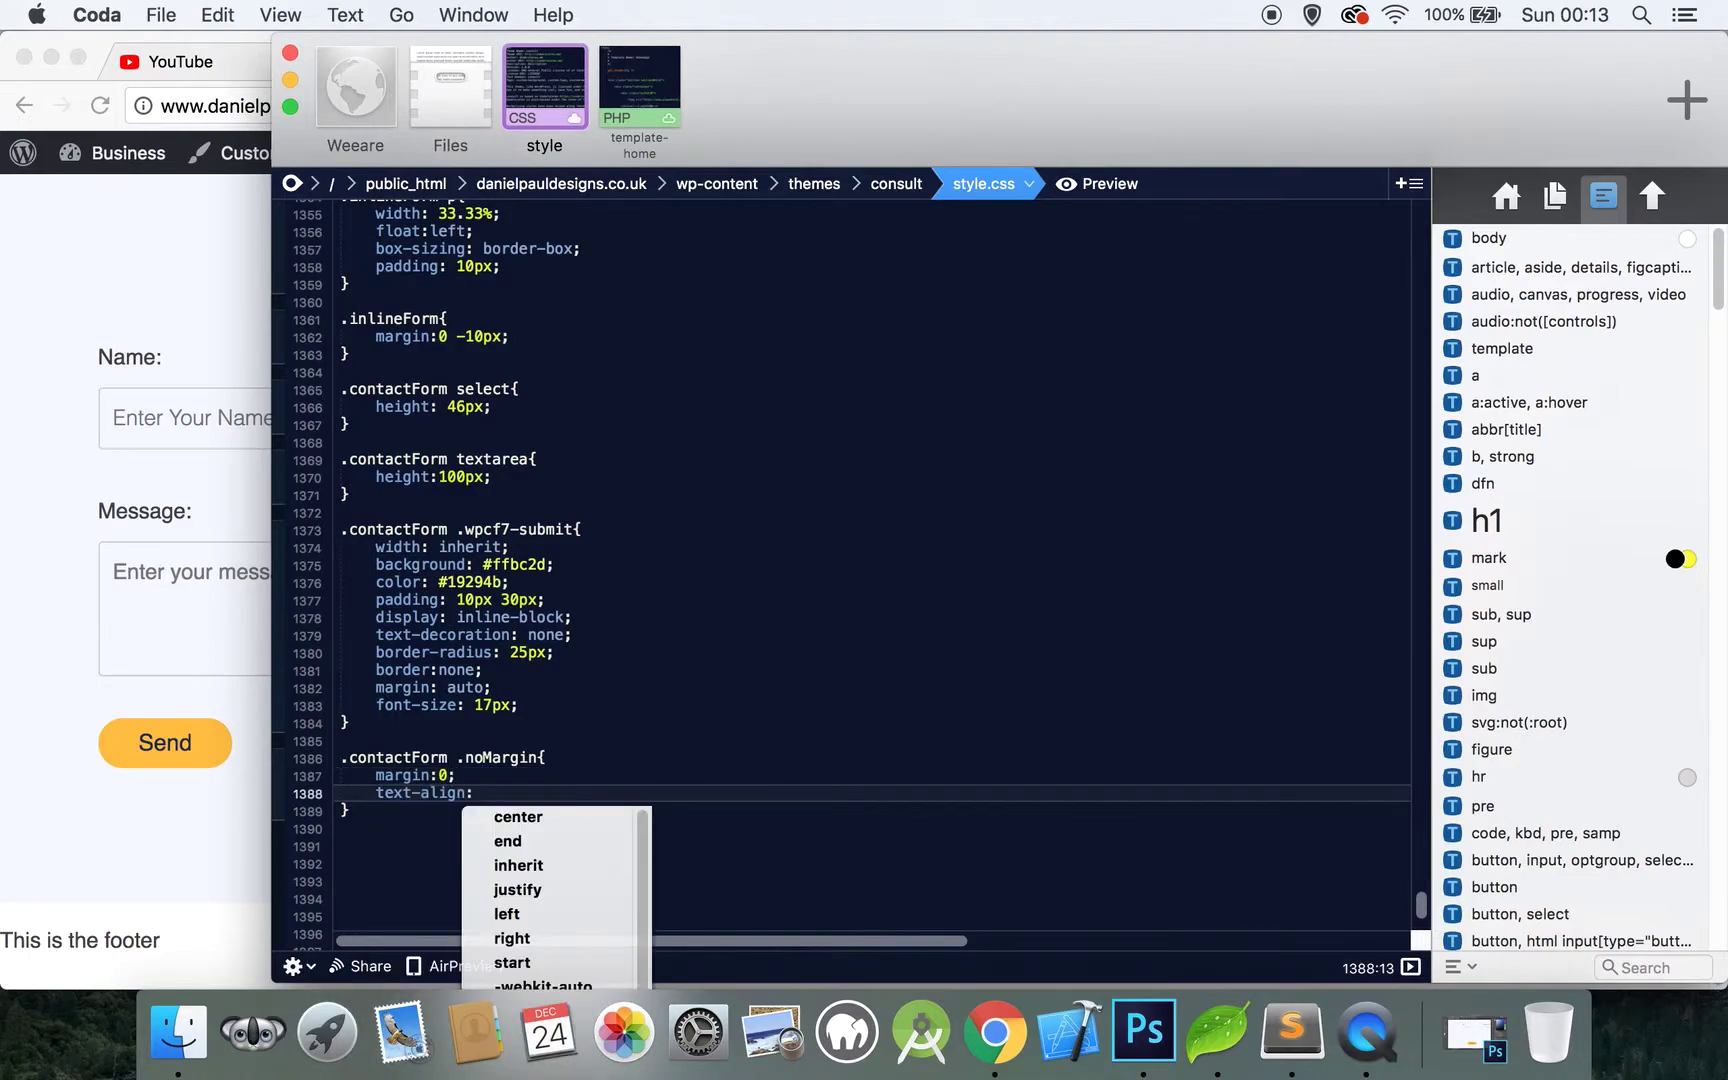
text(c)
key(Return)
text(;)
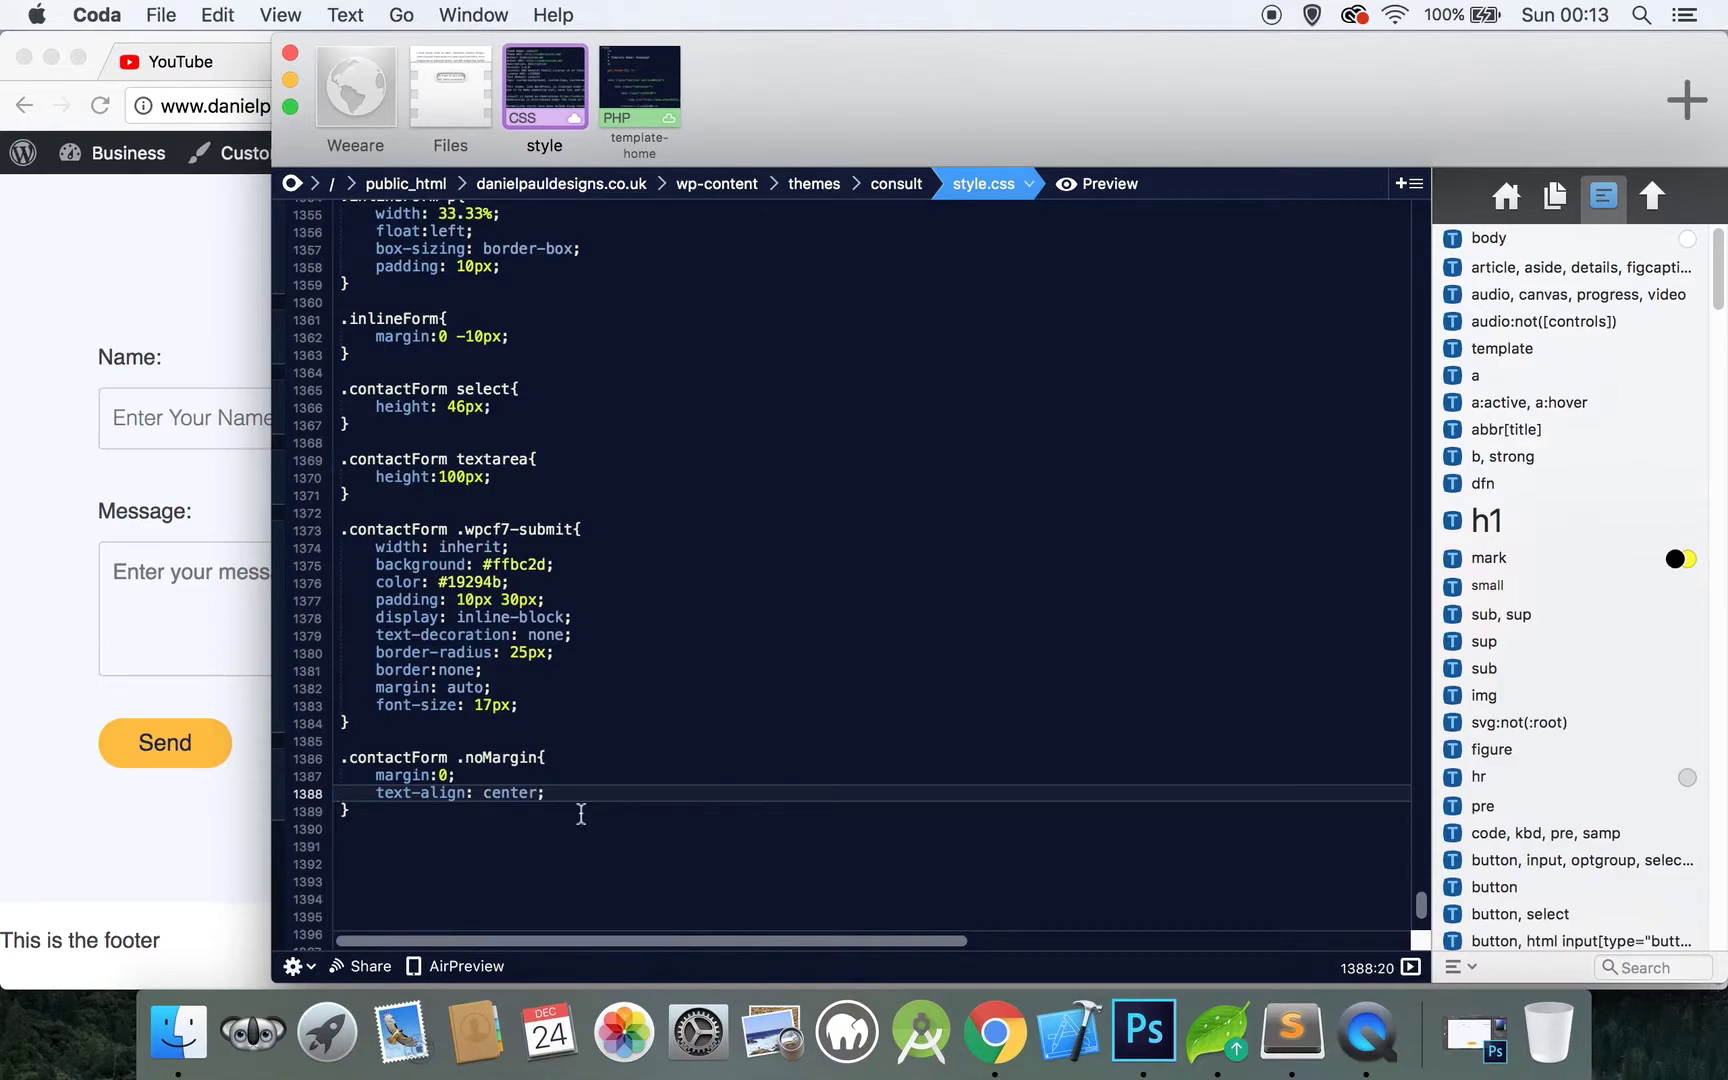
click(45, 633)
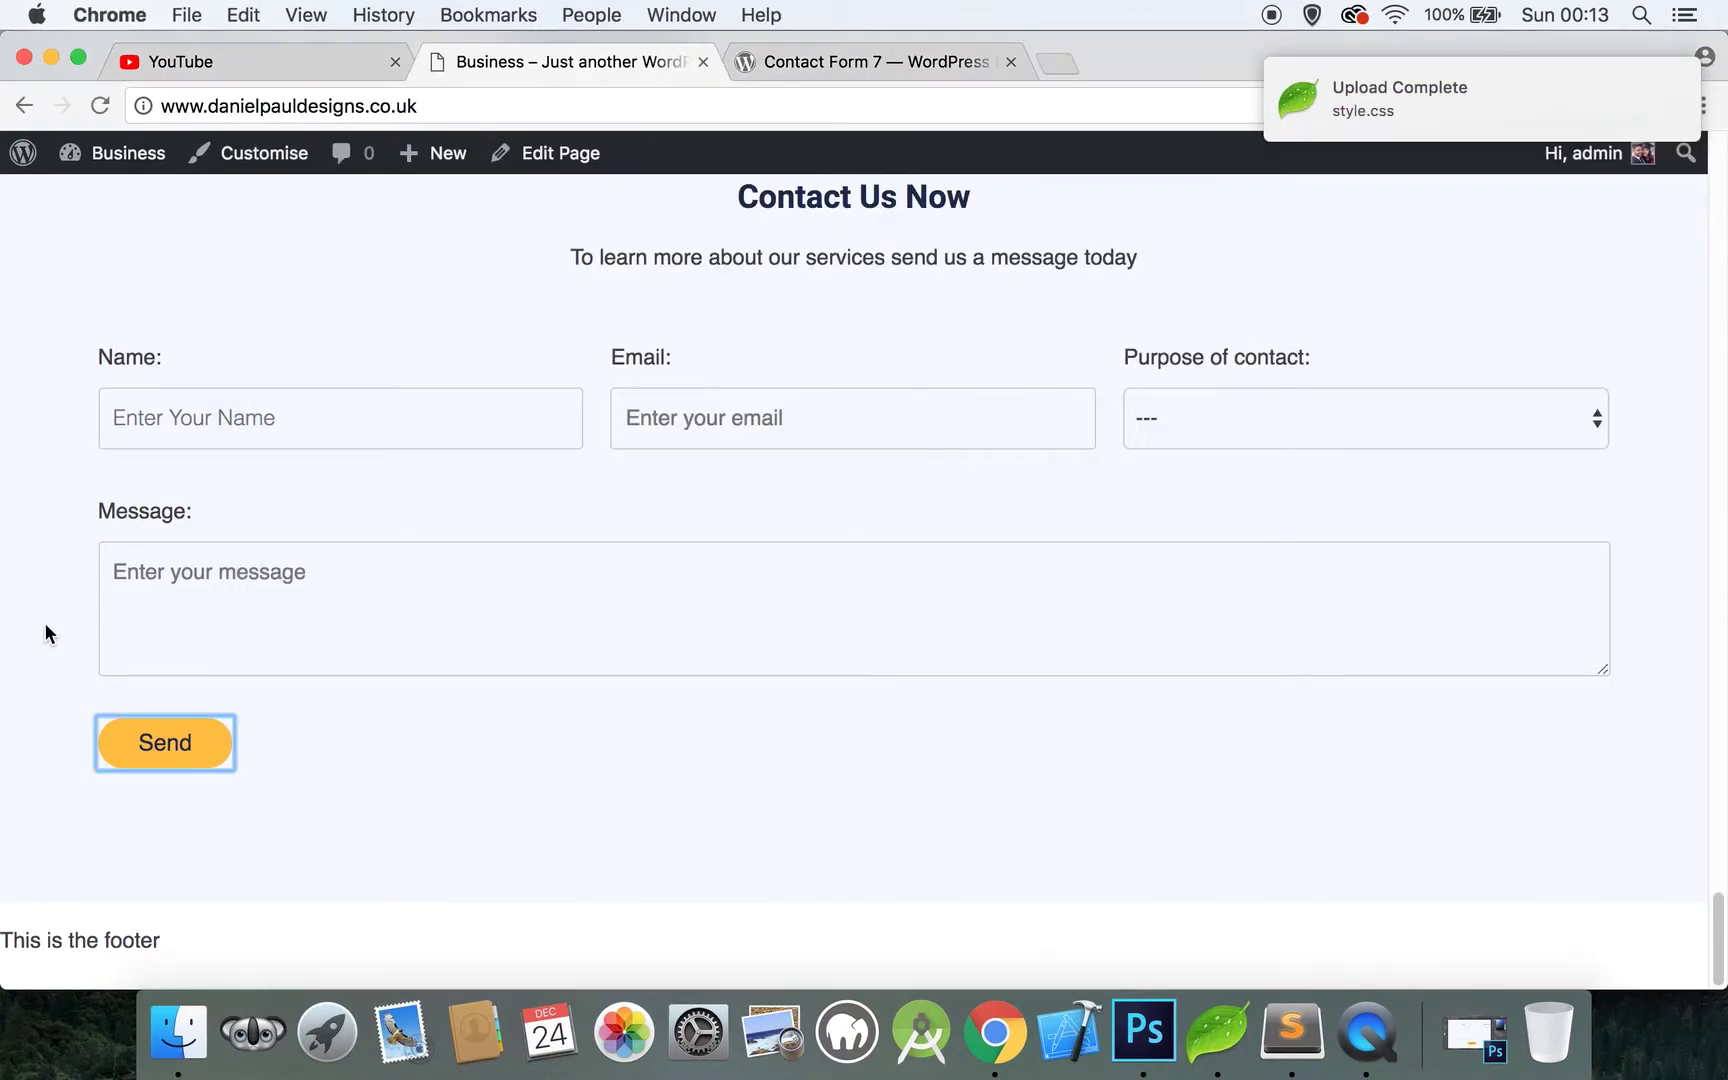
key(super+r)
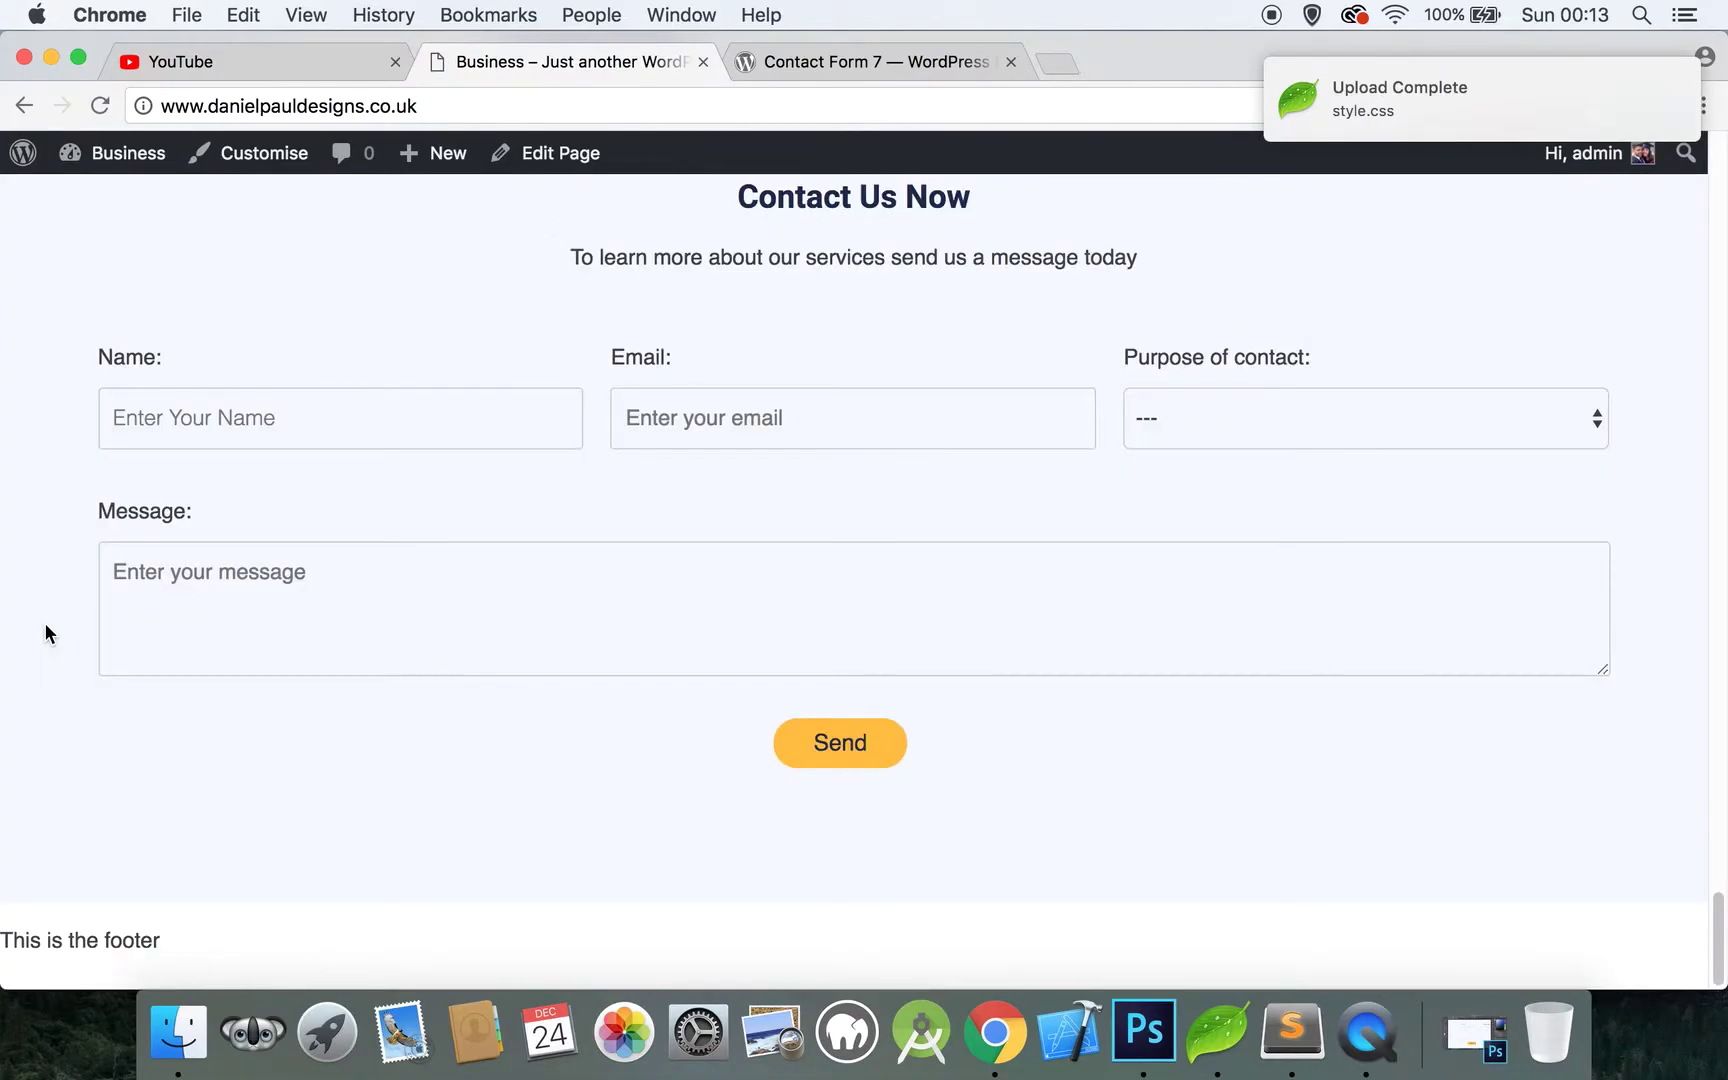
Inspect the styles of the Get in touch button in Developer Tools, including its inherited font rules, and close the inspector
scroll(45, 625, up, 10)
scroll(46, 629, up, 3)
scroll(46, 629, down, 5)
right_click(805, 548)
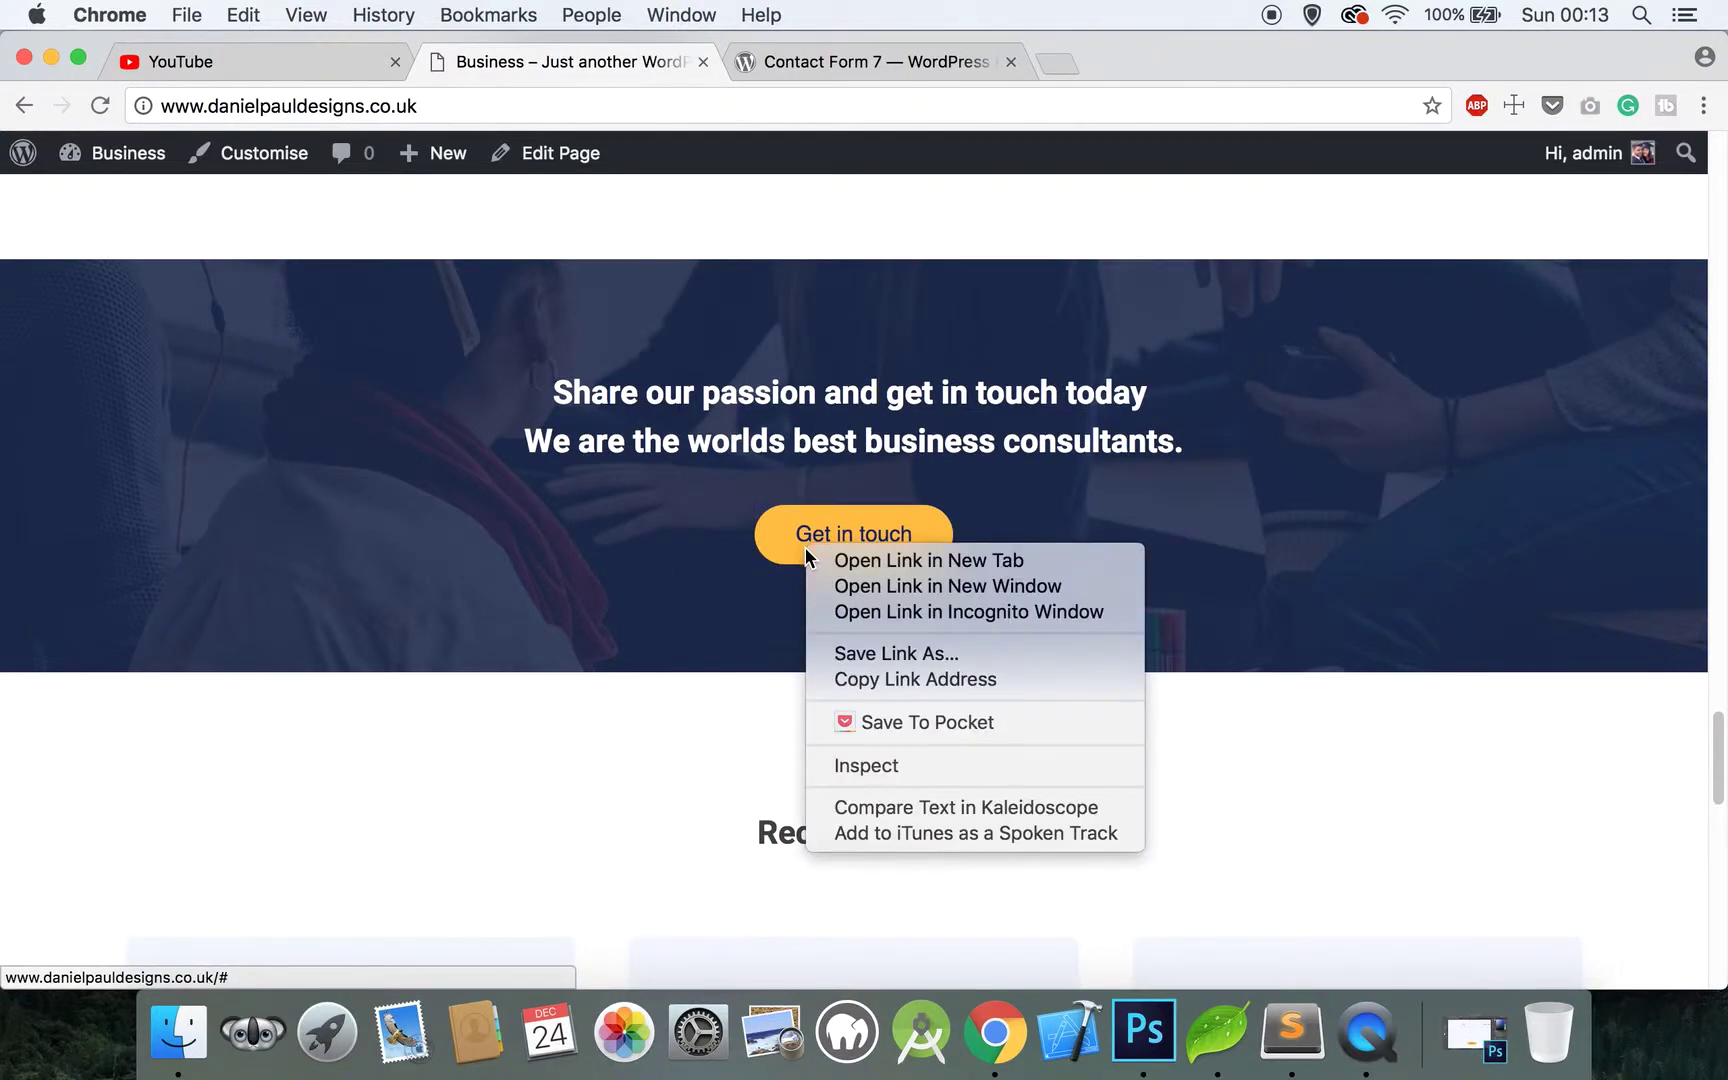
click(890, 762)
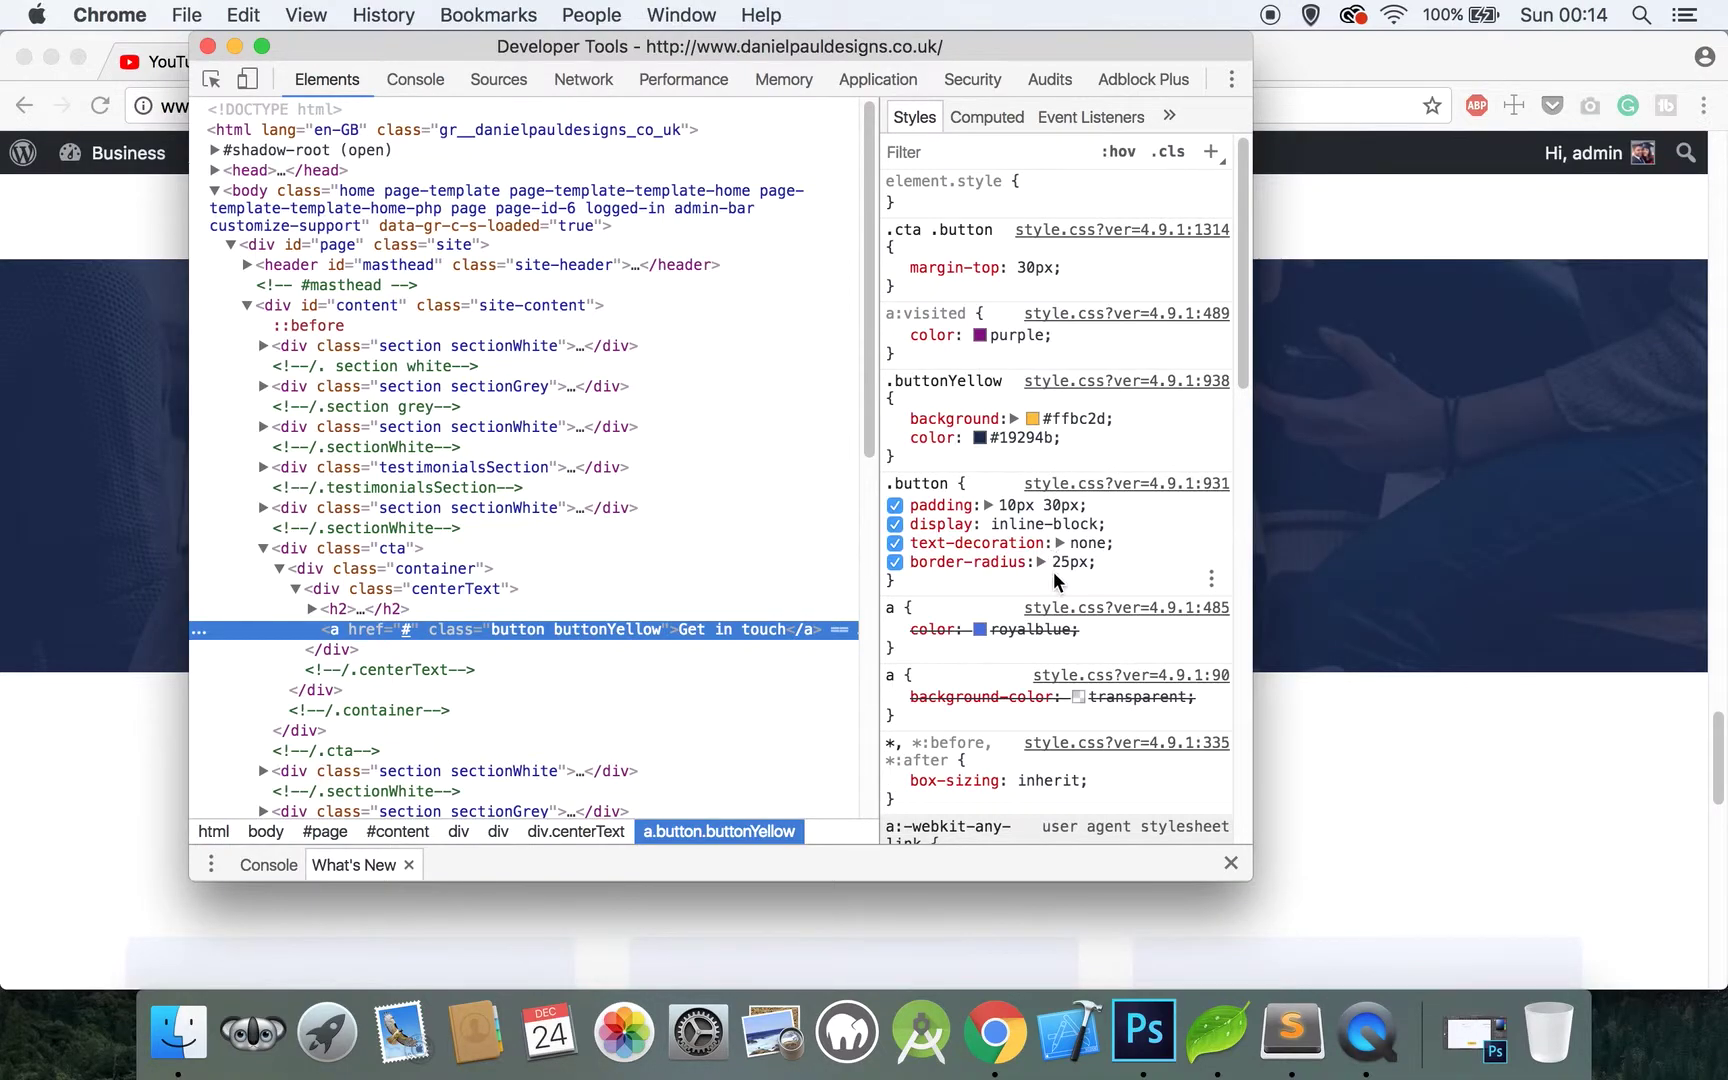
scroll(1054, 581, down, 10)
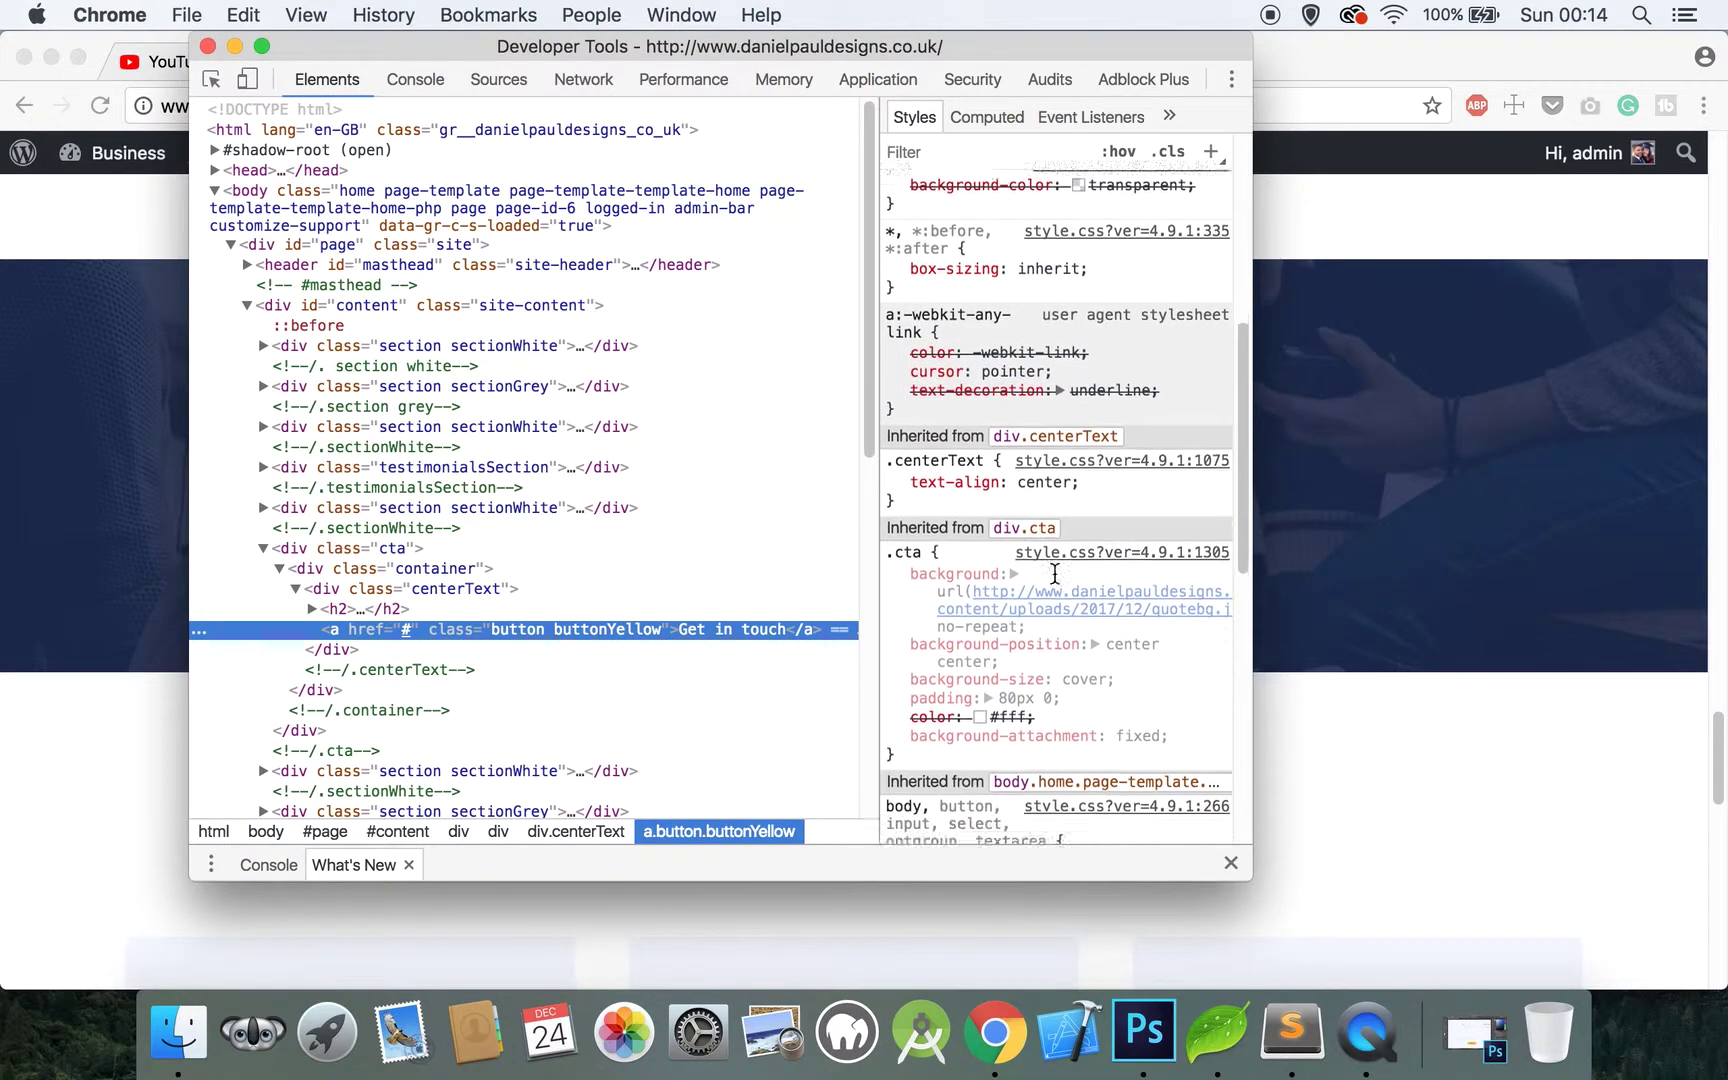
scroll(1054, 573, down, 5)
scroll(1056, 580, down, 4)
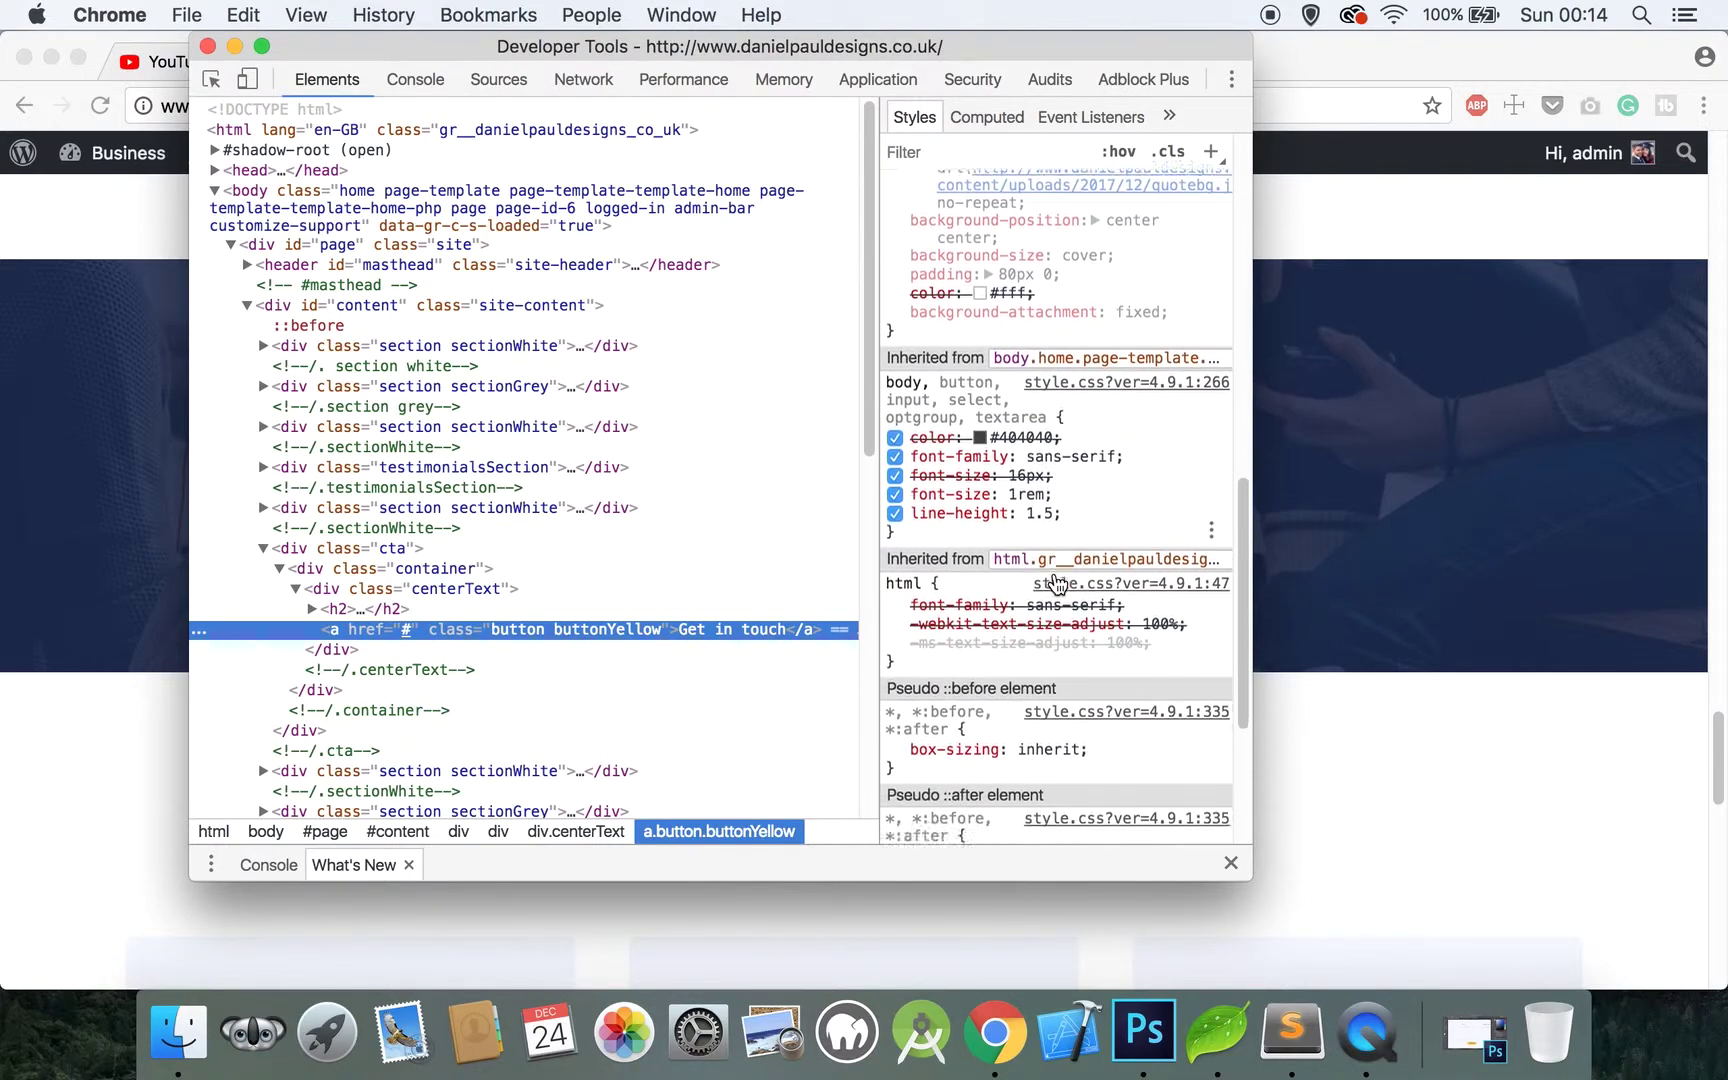
scroll(1056, 581, down, 3)
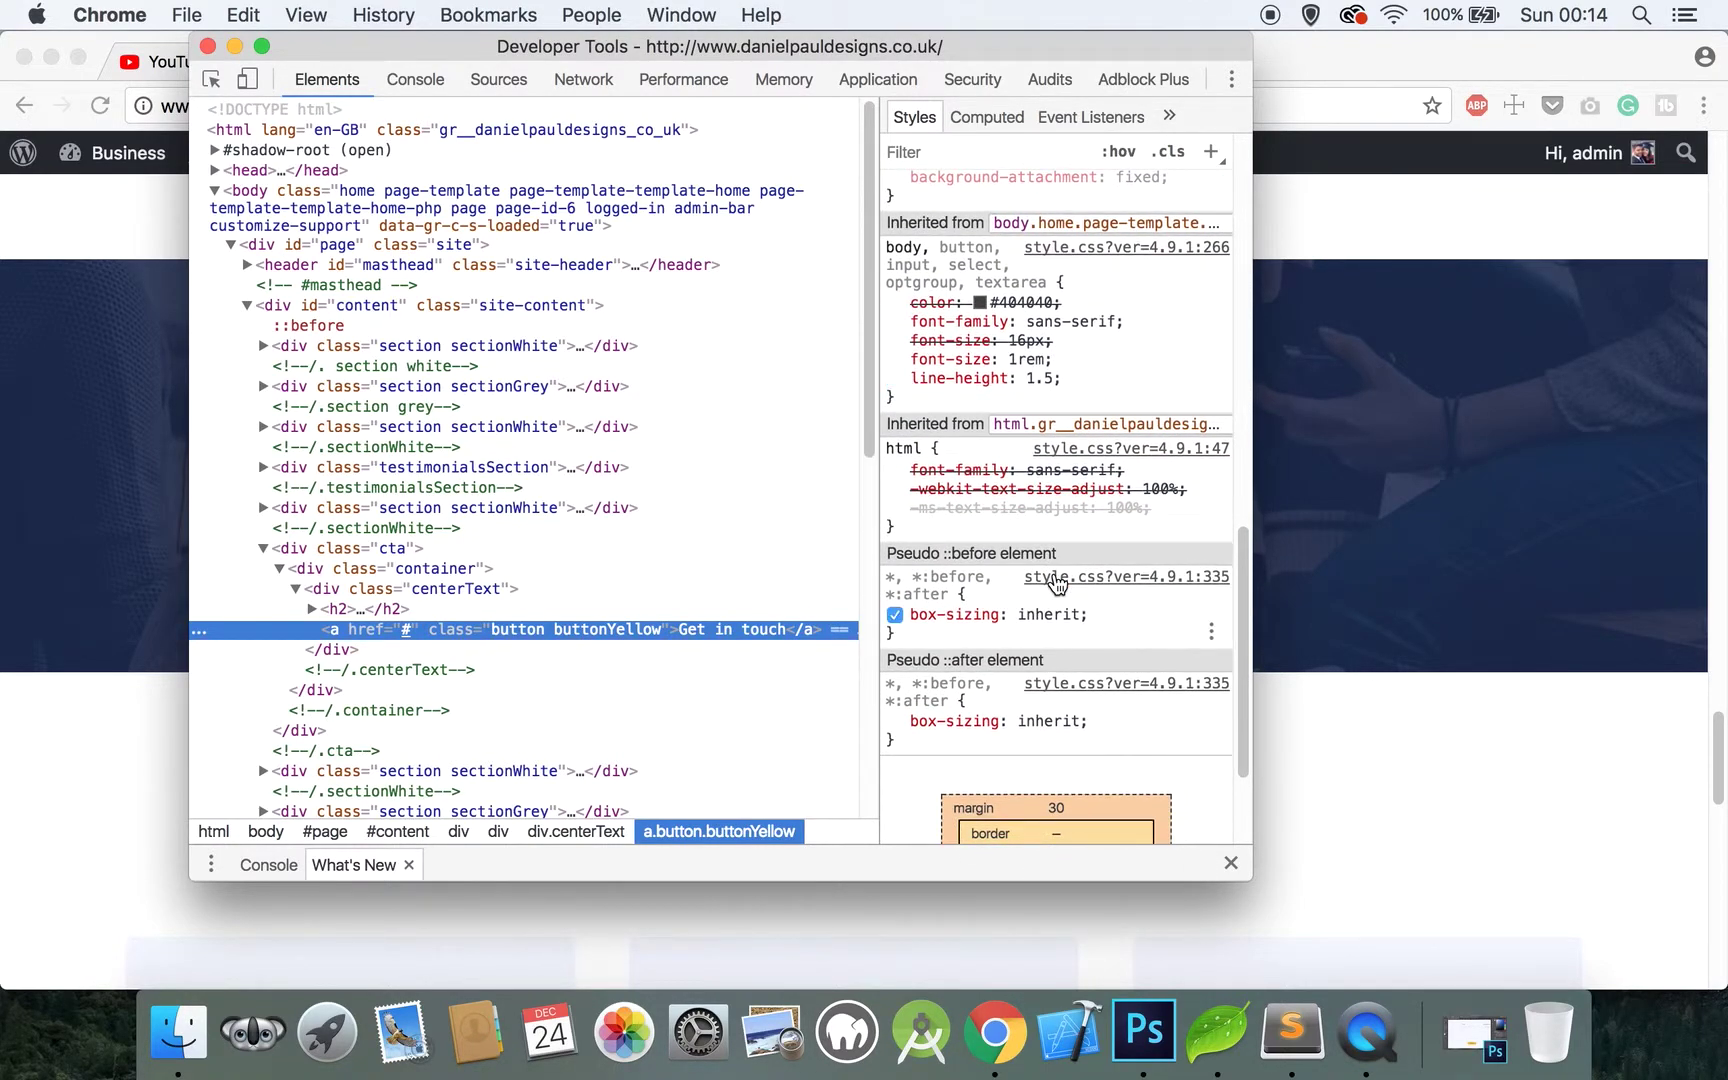
click(209, 46)
In Coda, find and select the font-family: 'Roboto', sans-serif; declaration in the h1 to h5 rule of style.css
click(1217, 1030)
scroll(861, 400, up, 20)
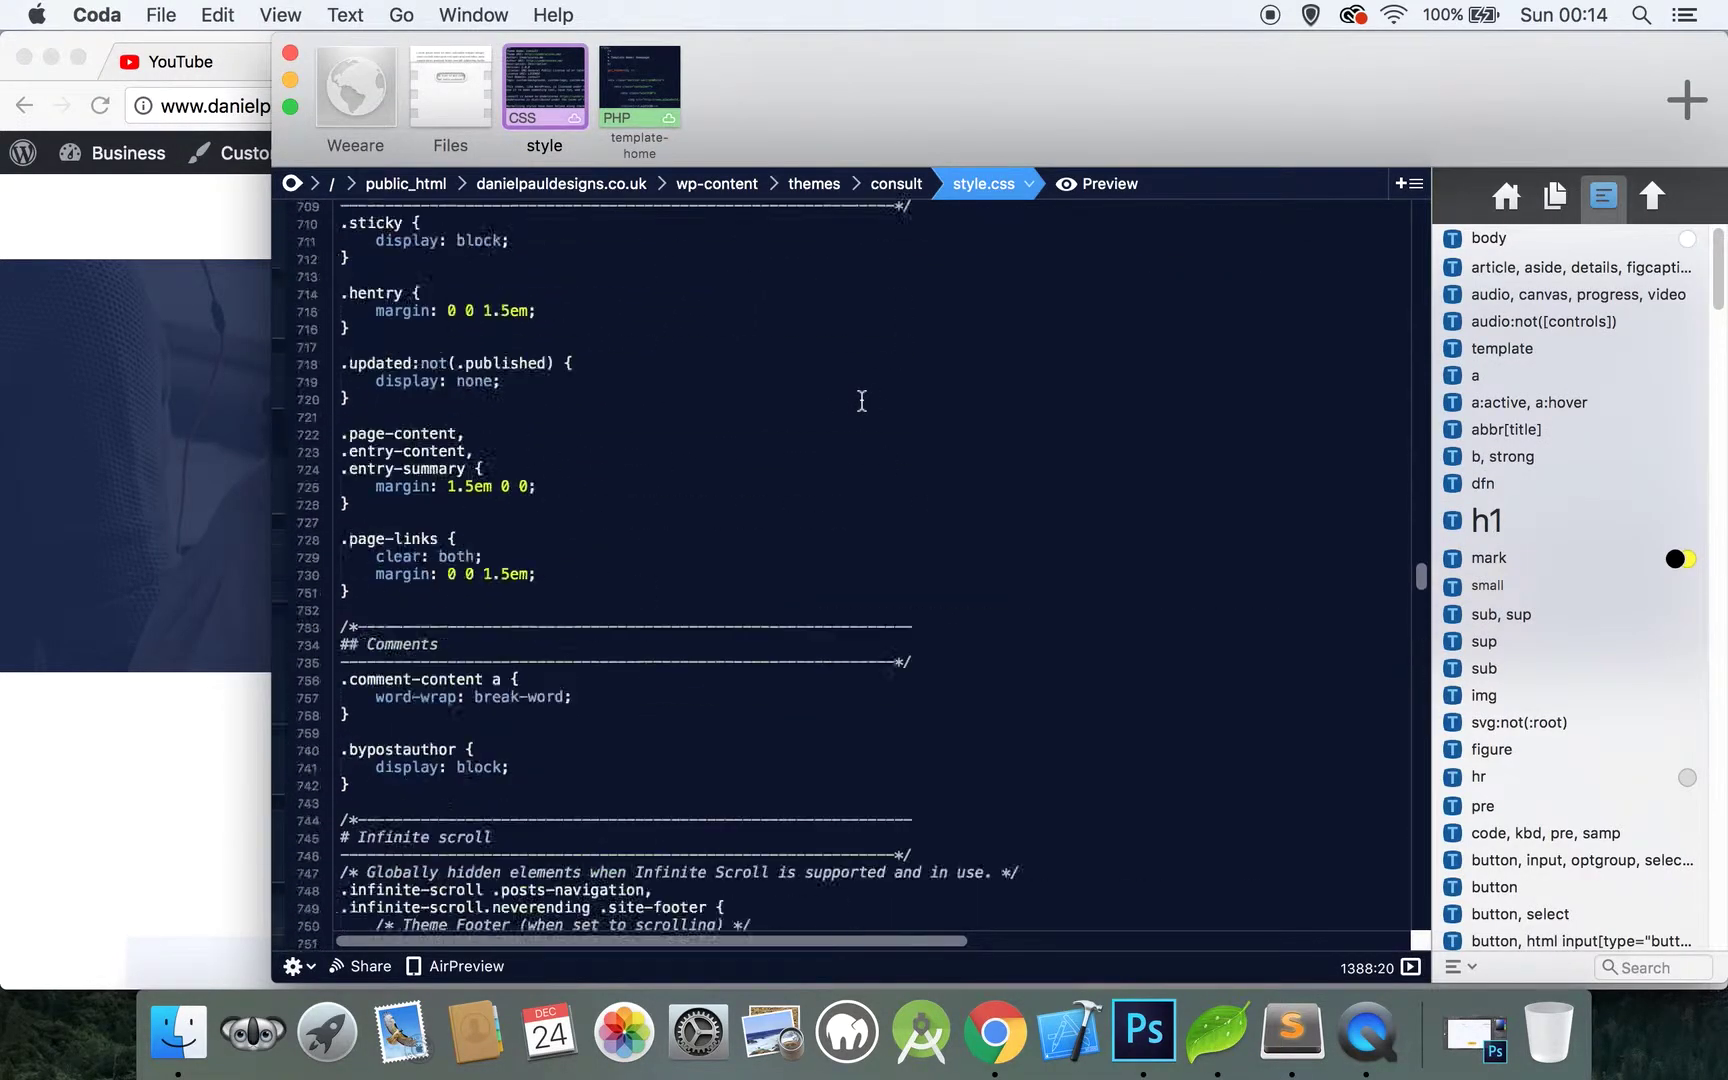
scroll(861, 400, down, 18)
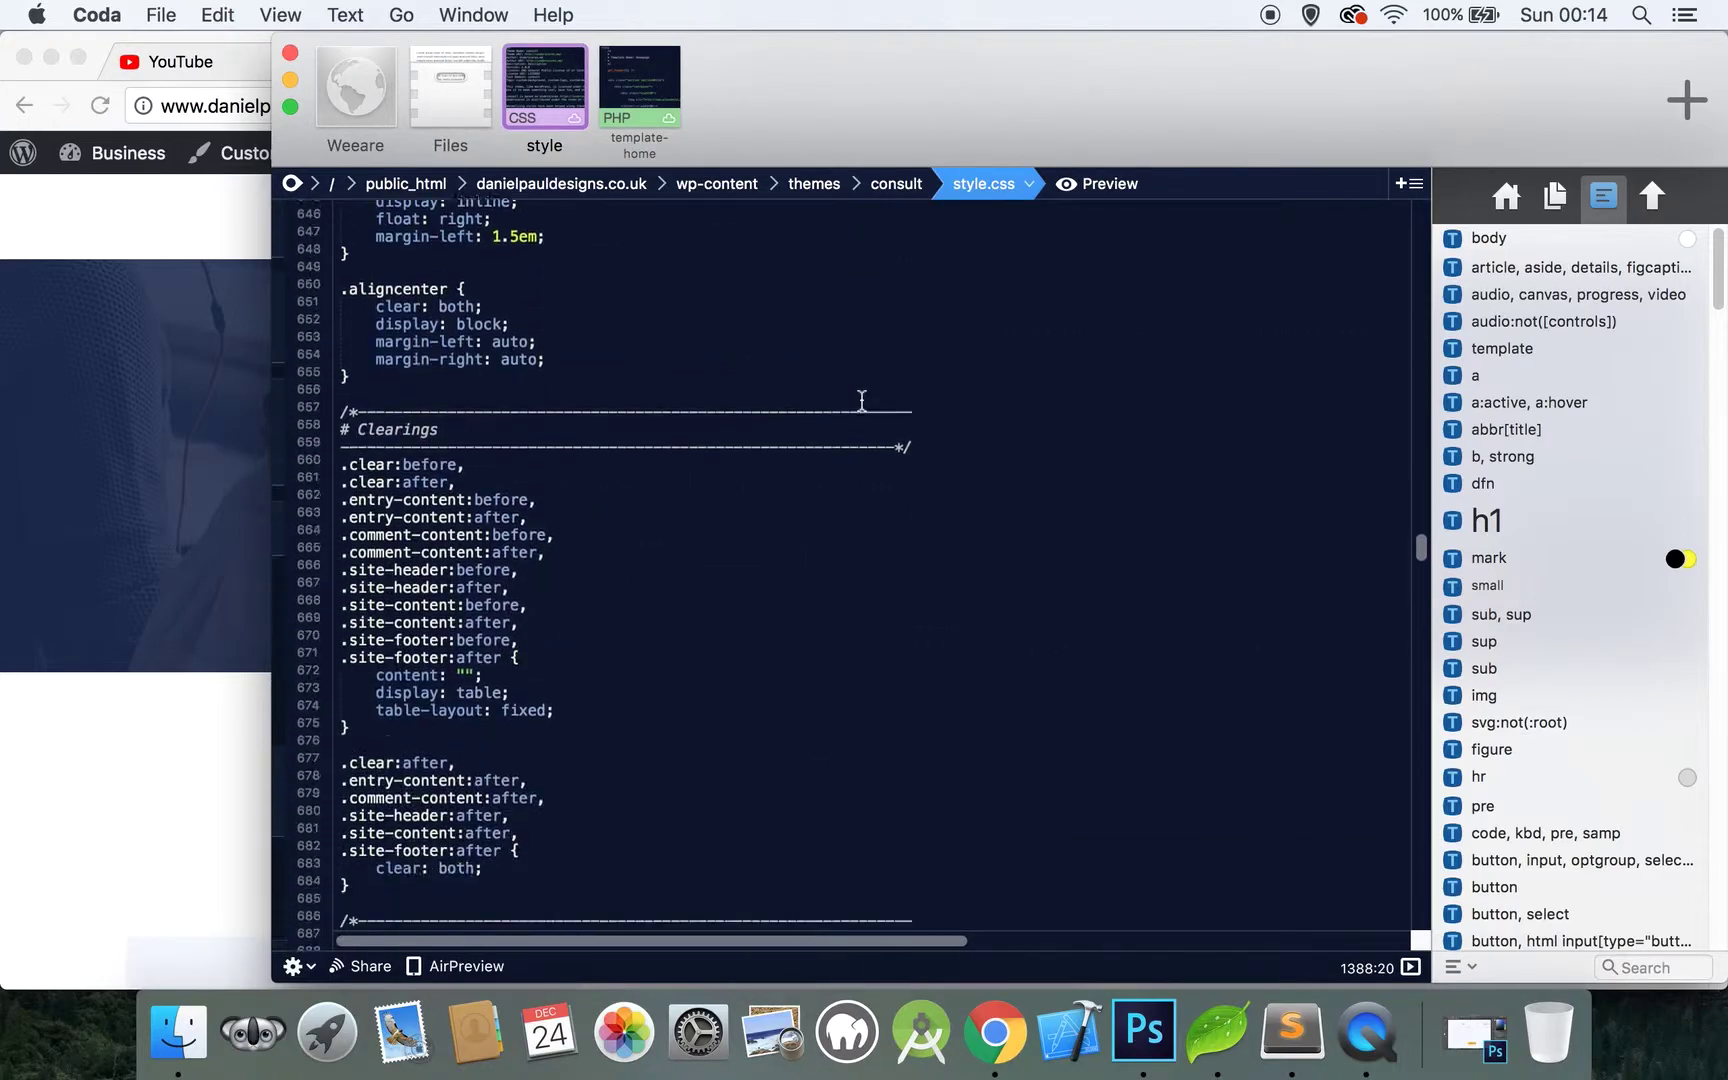
scroll(861, 400, down, 4)
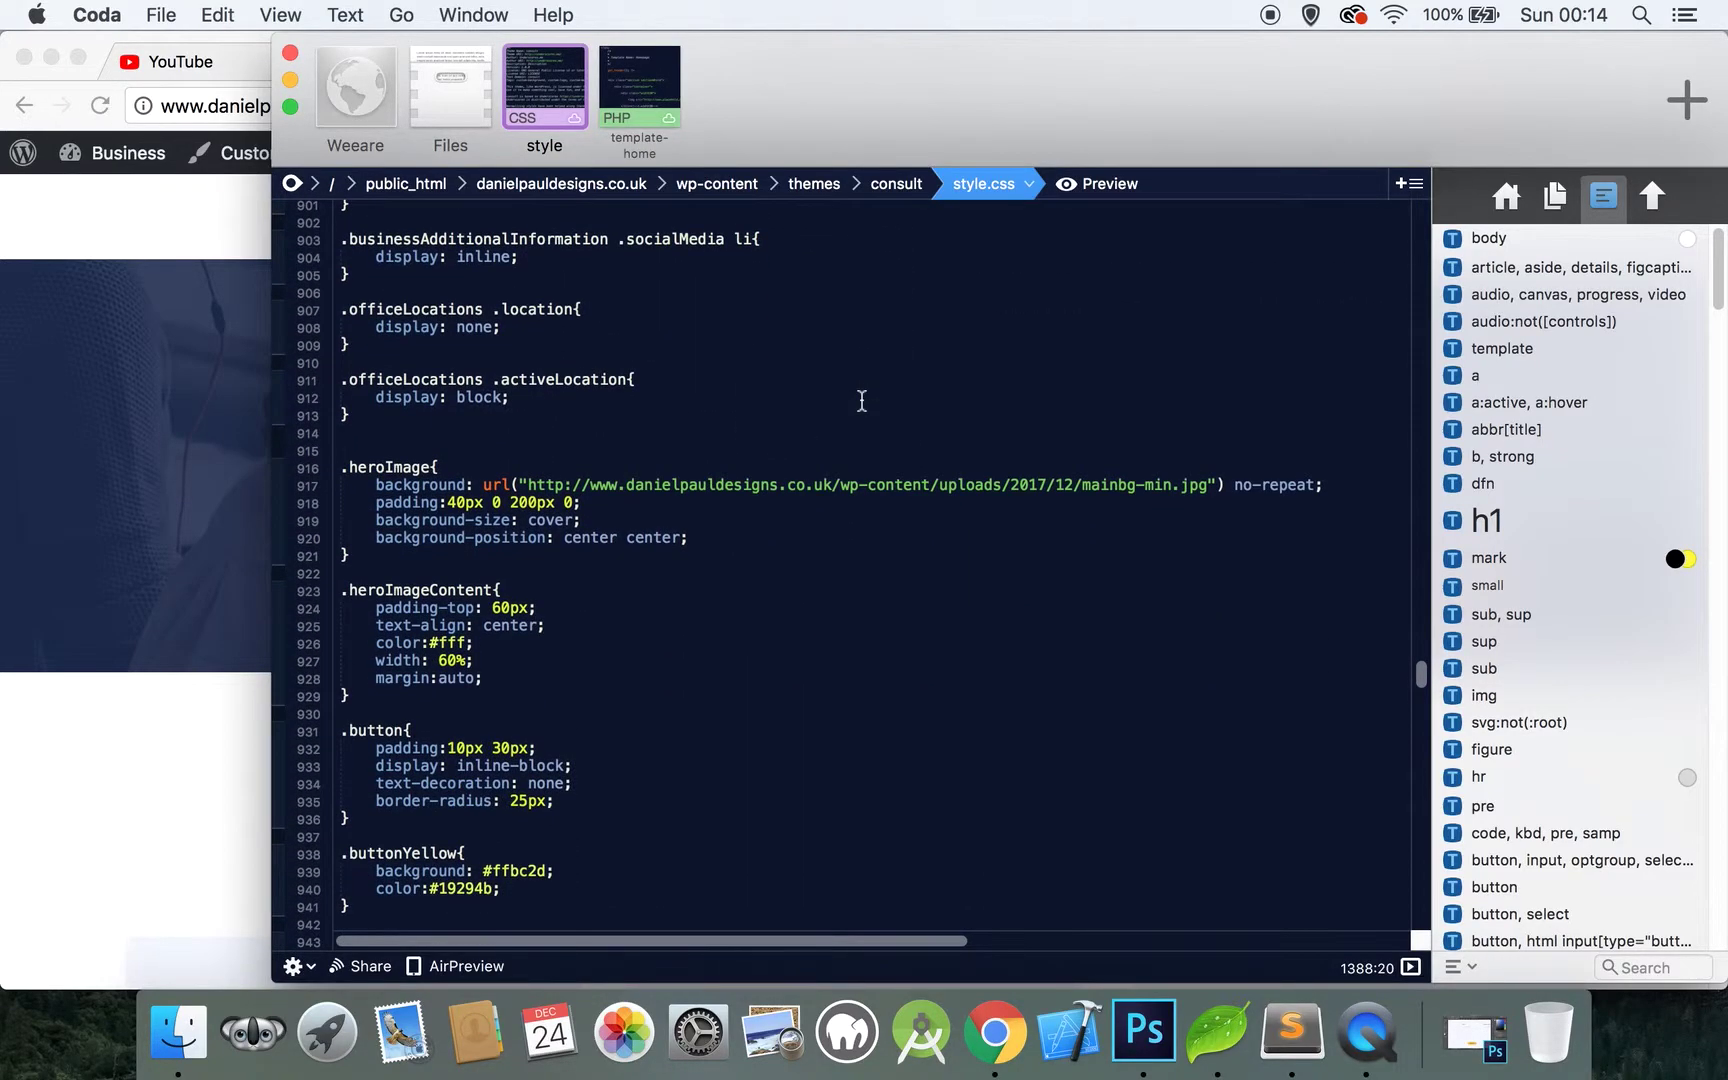
scroll(861, 400, down, 4)
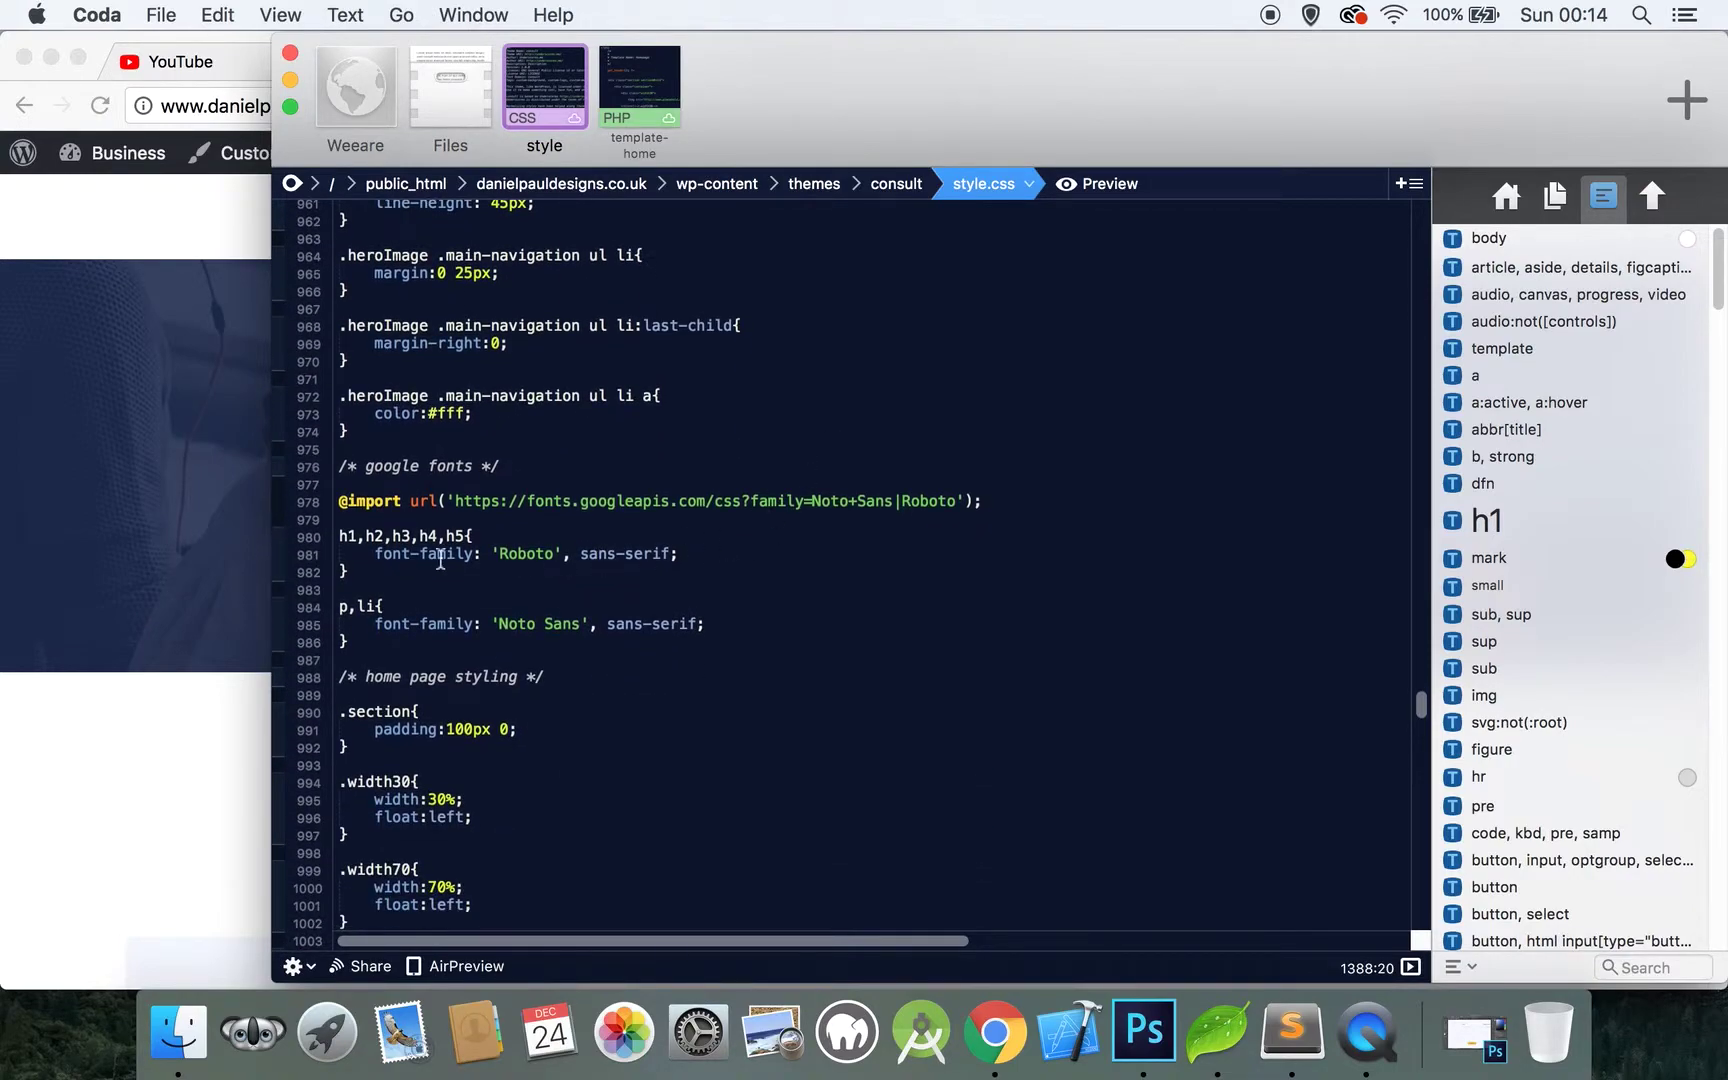
drag(724, 553, 415, 558)
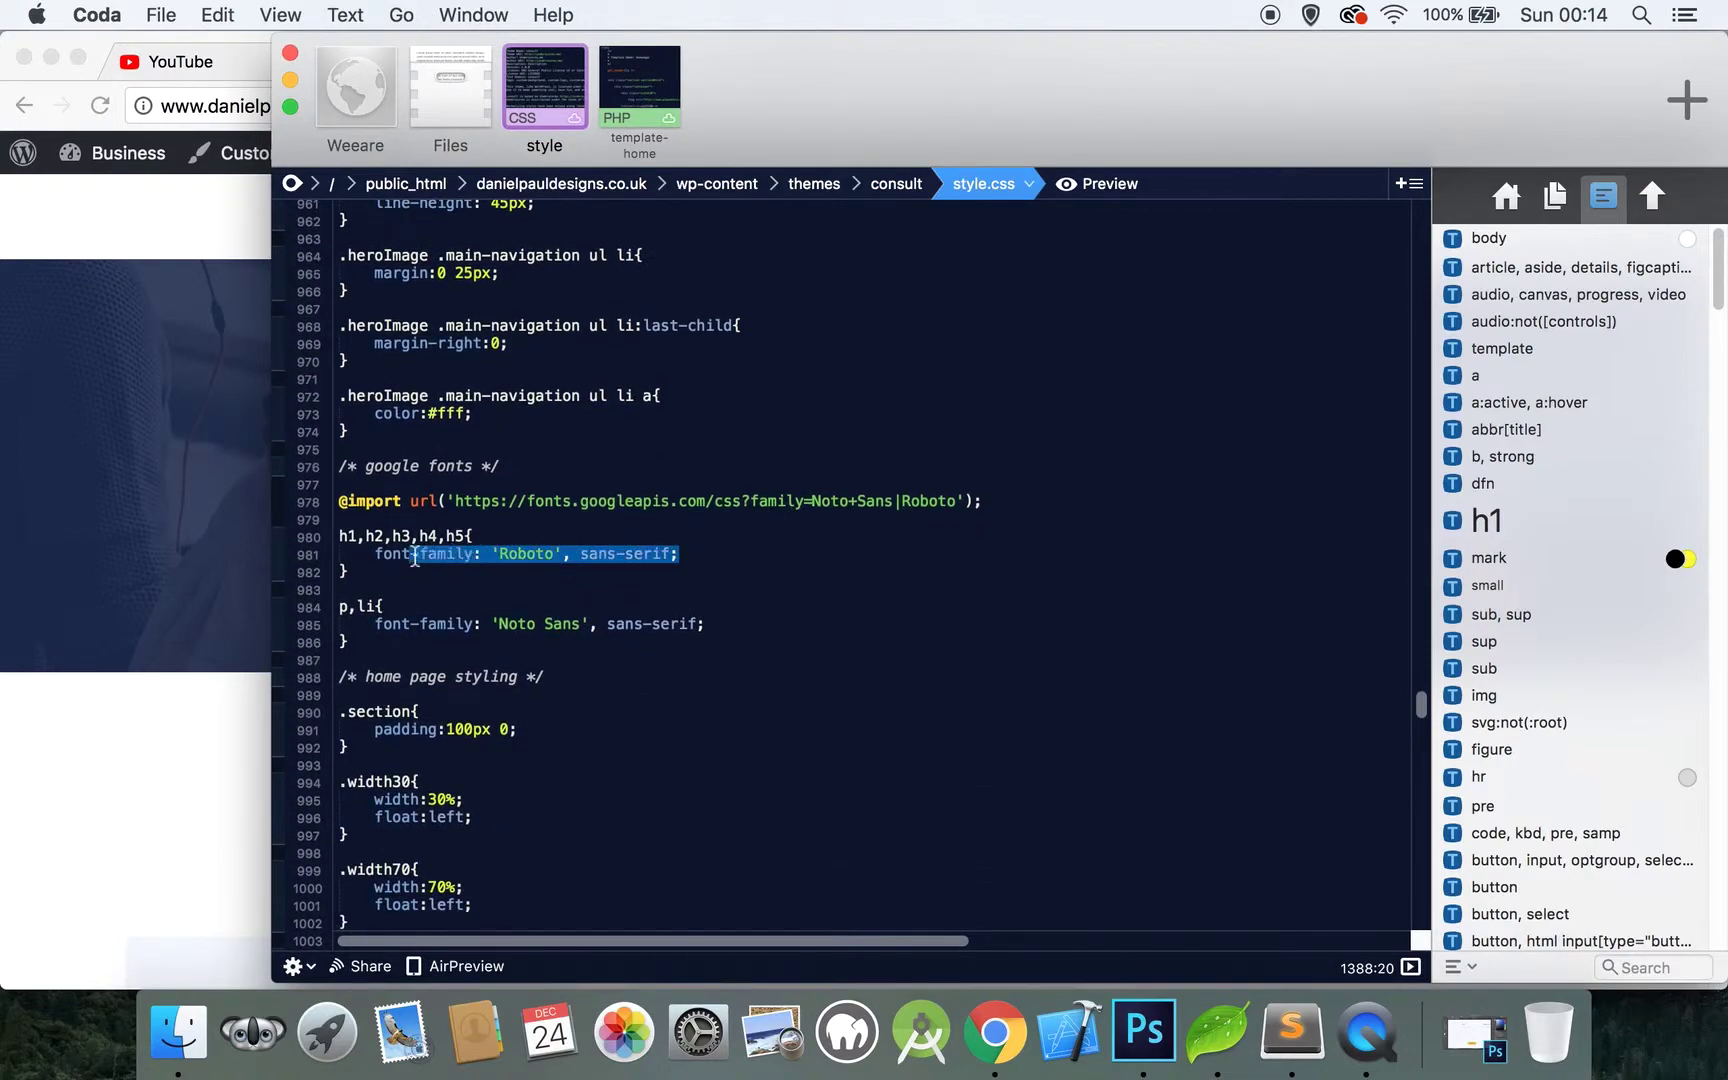
Search style.css for "button" and add font-family: 'Roboto', sans-serif; to the .button rule below its border-radius
scroll(466, 778, down, 3)
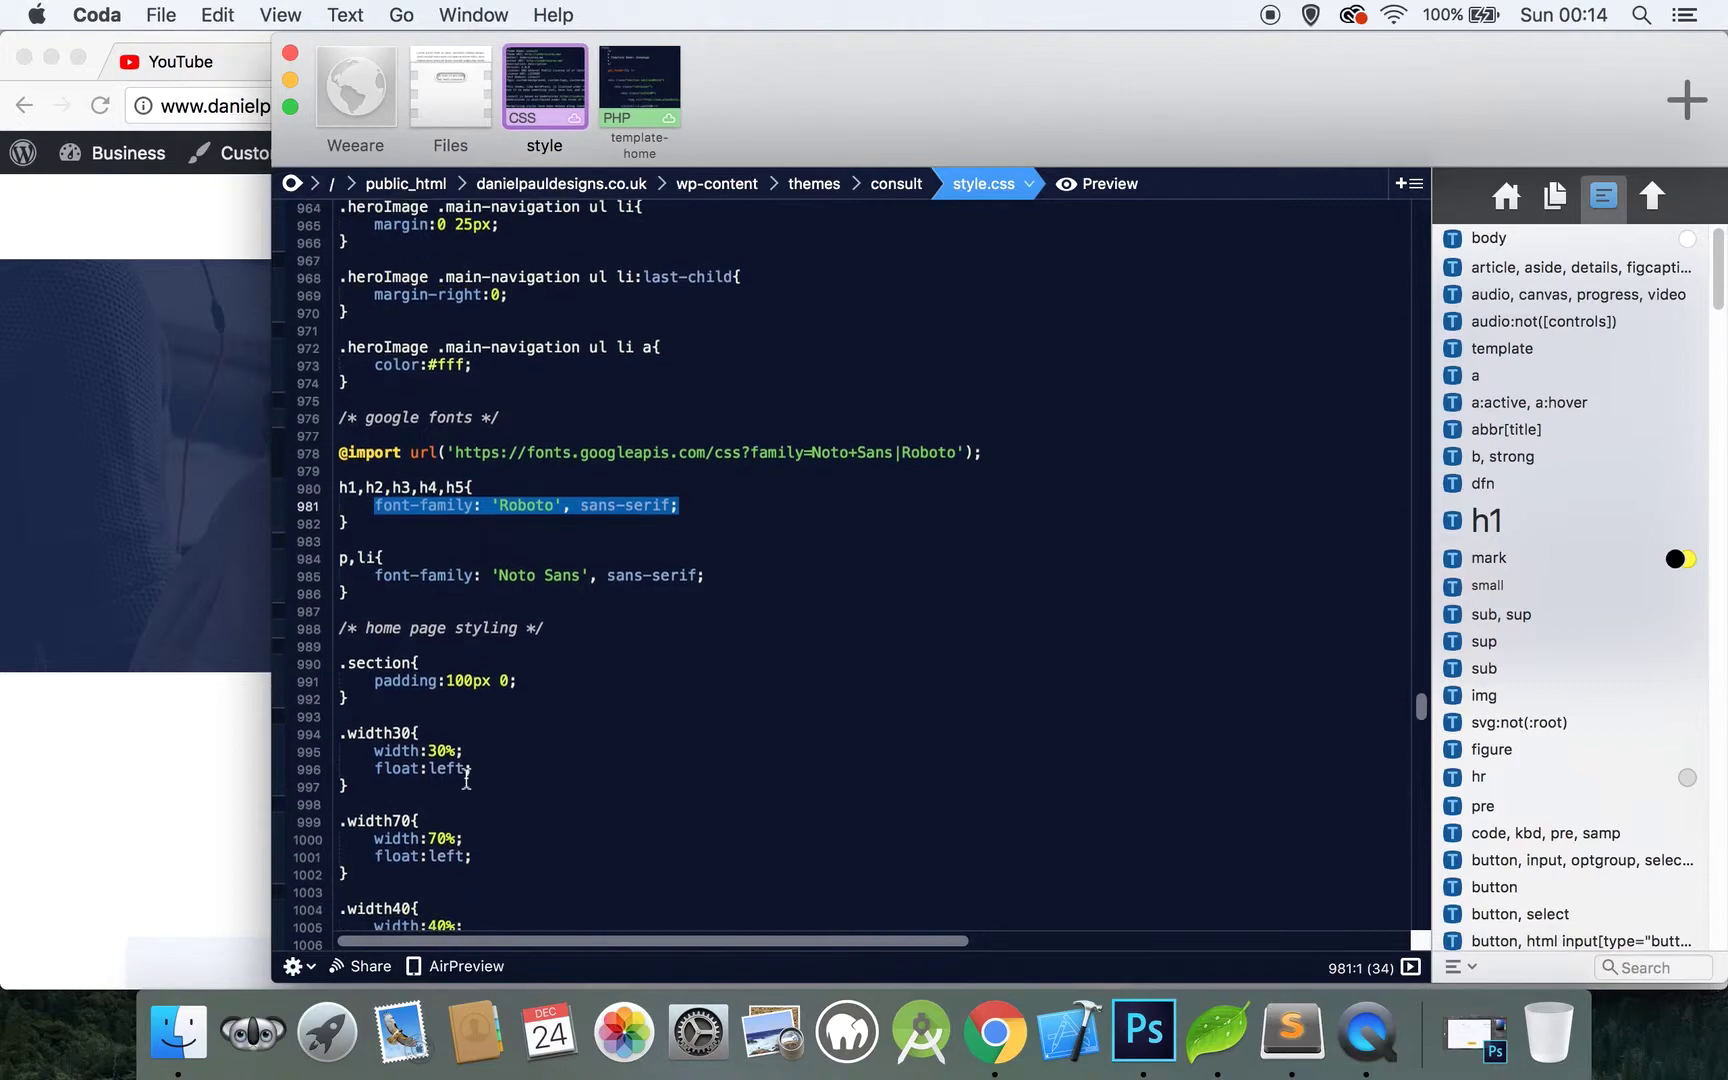
scroll(466, 778, down, 9)
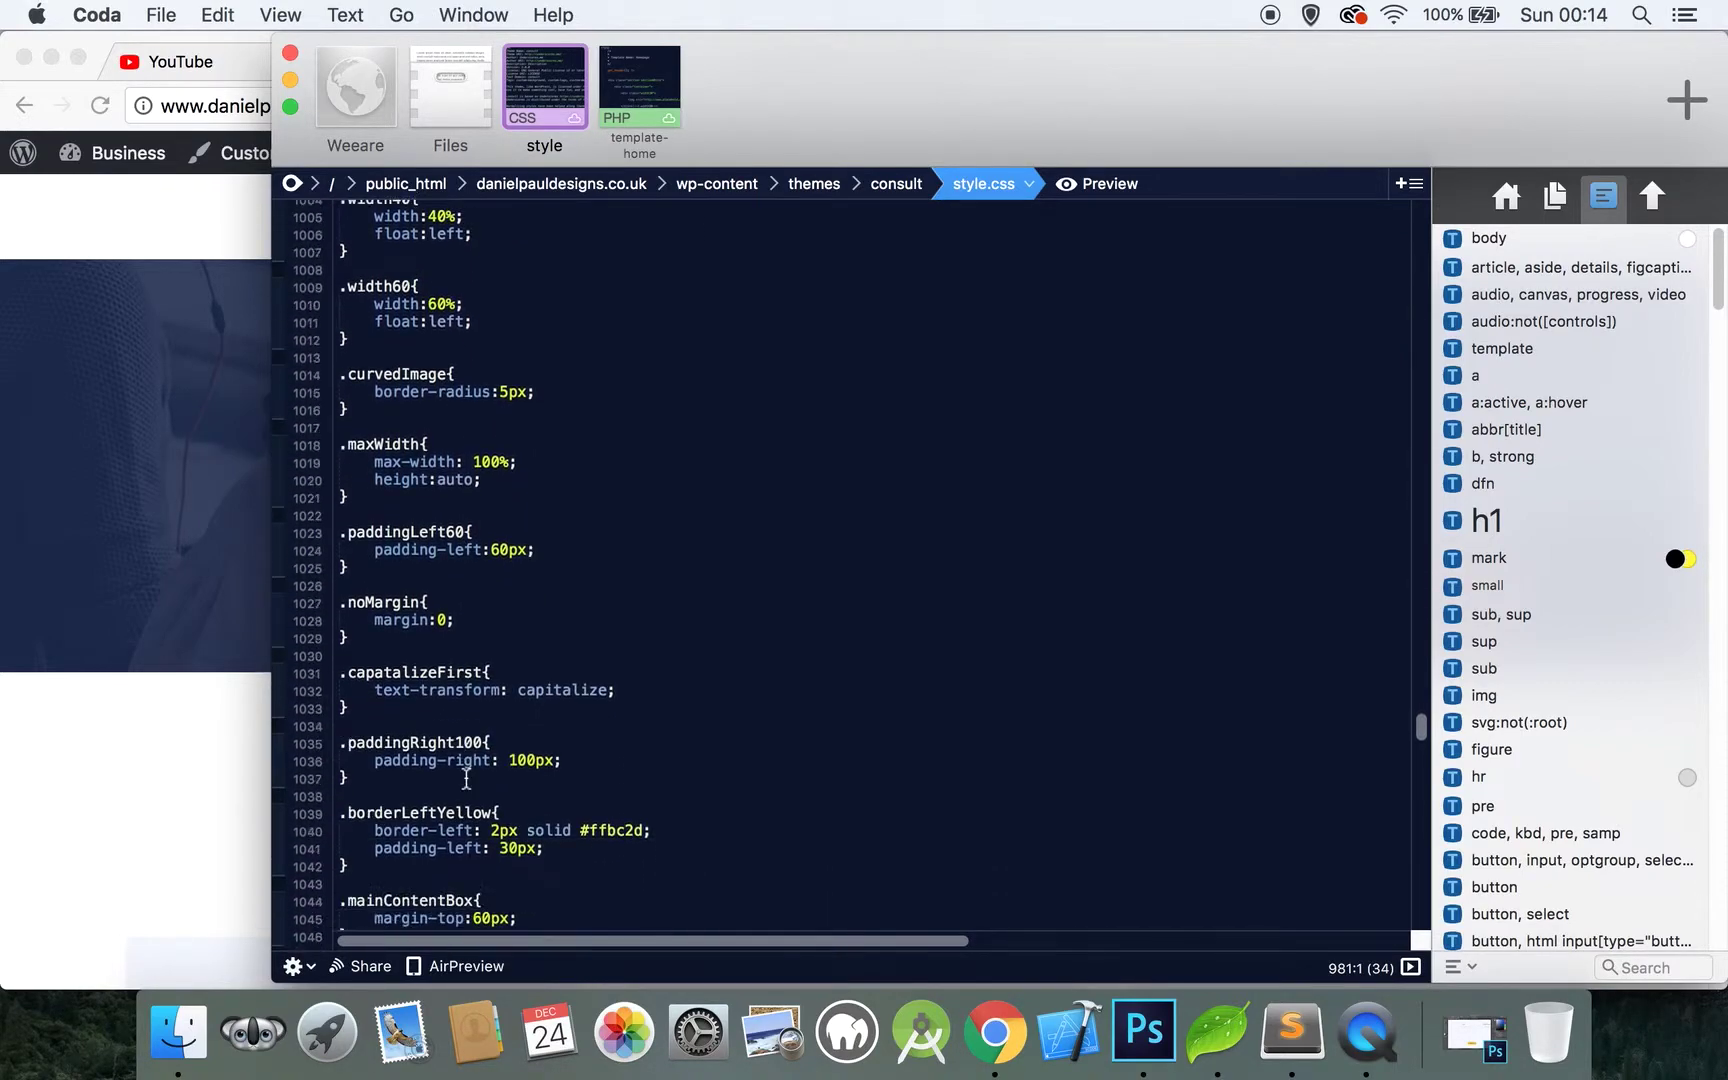
scroll(466, 778, down, 12)
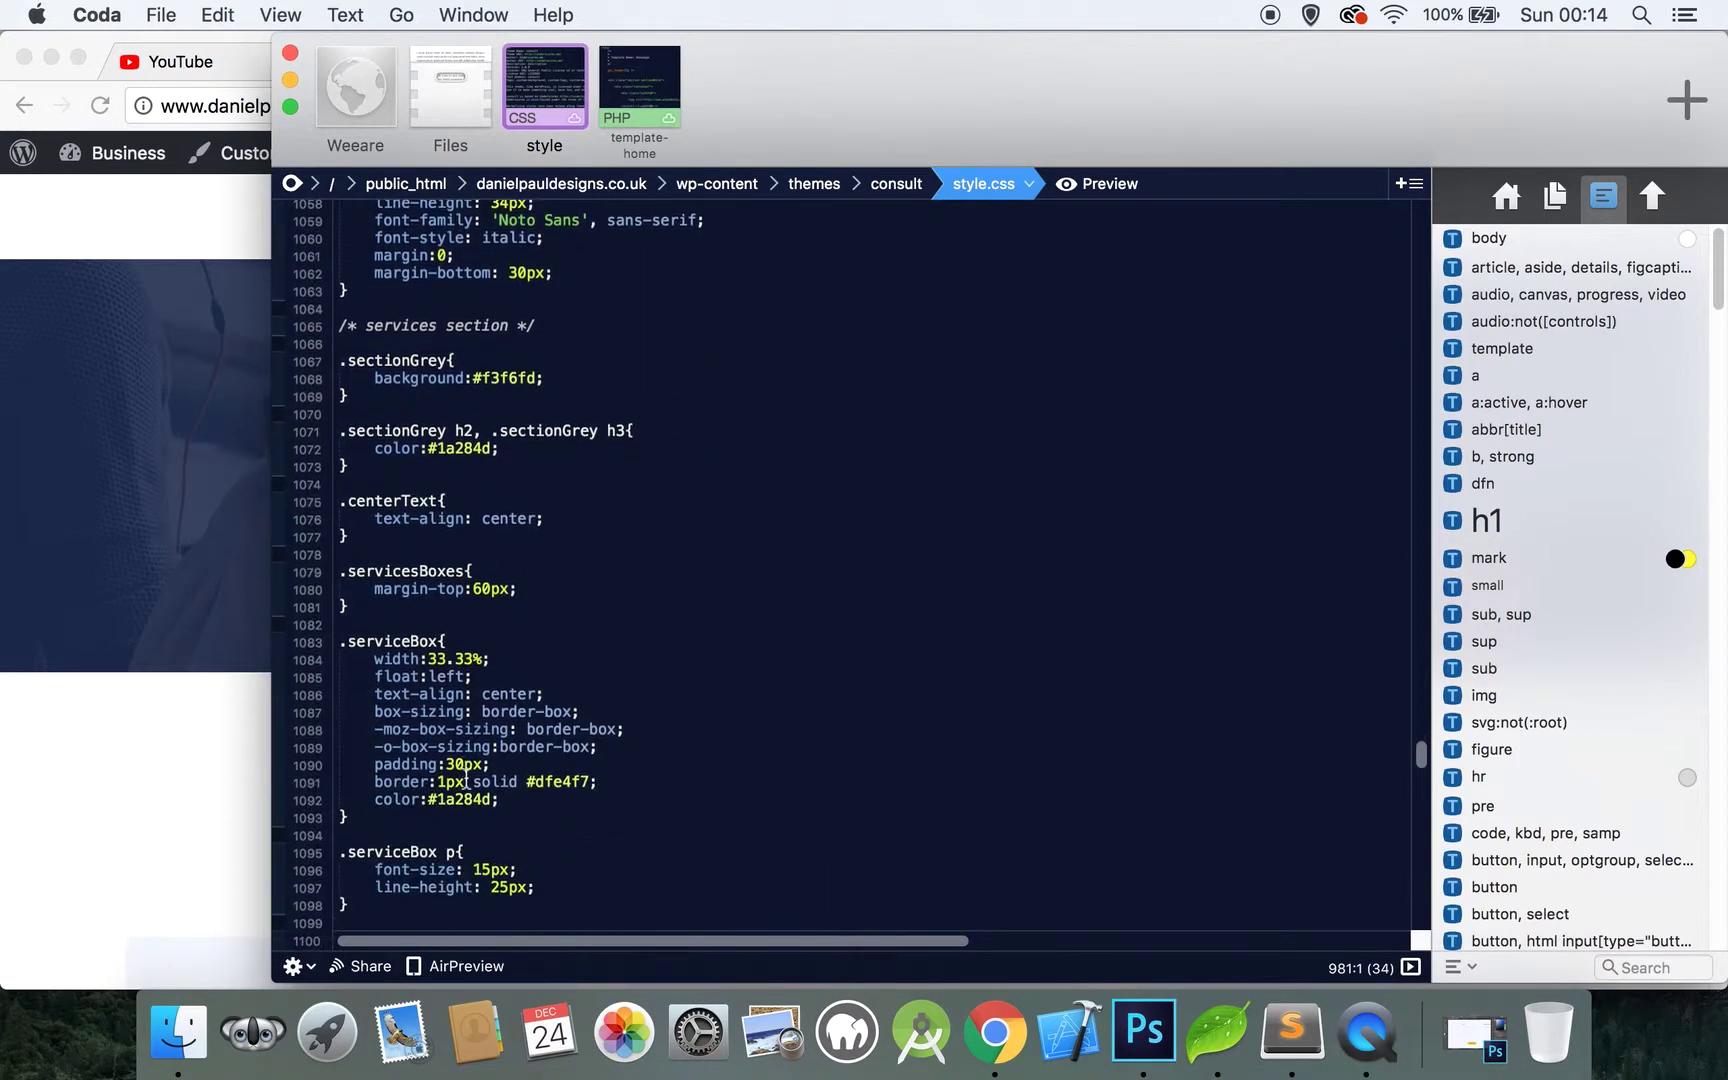
scroll(466, 778, down, 11)
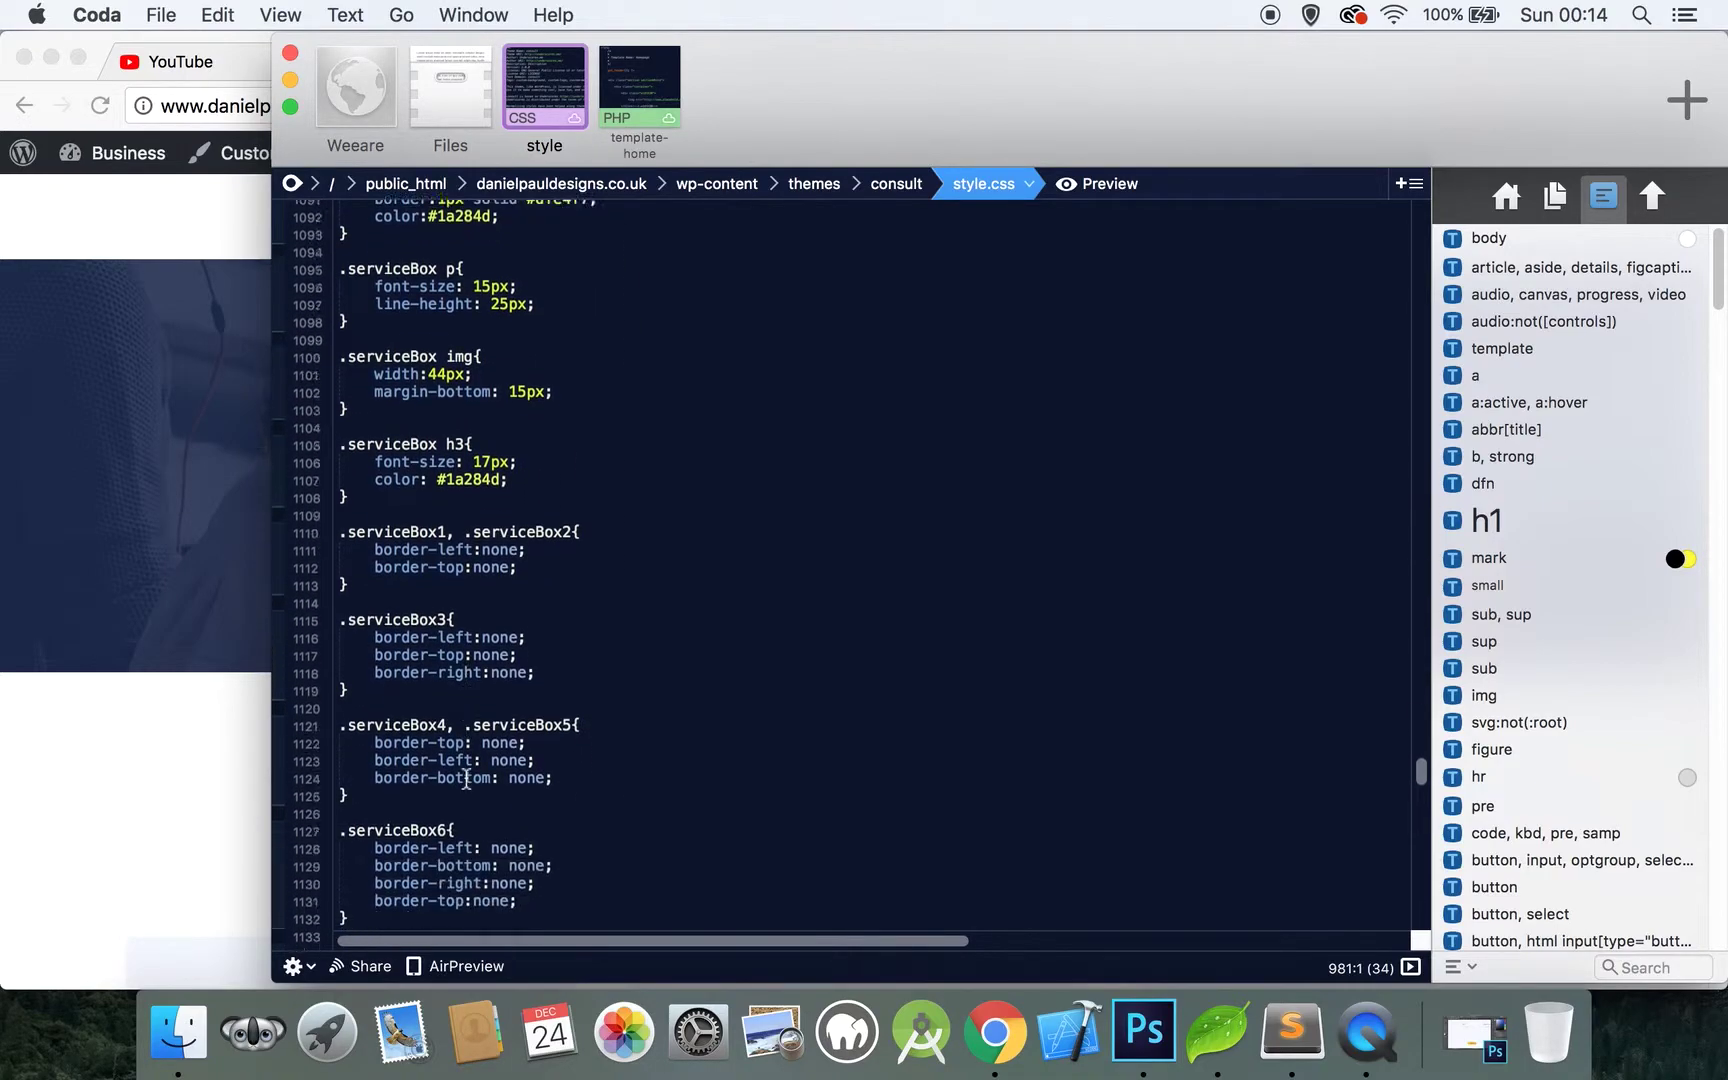
scroll(466, 778, down, 5)
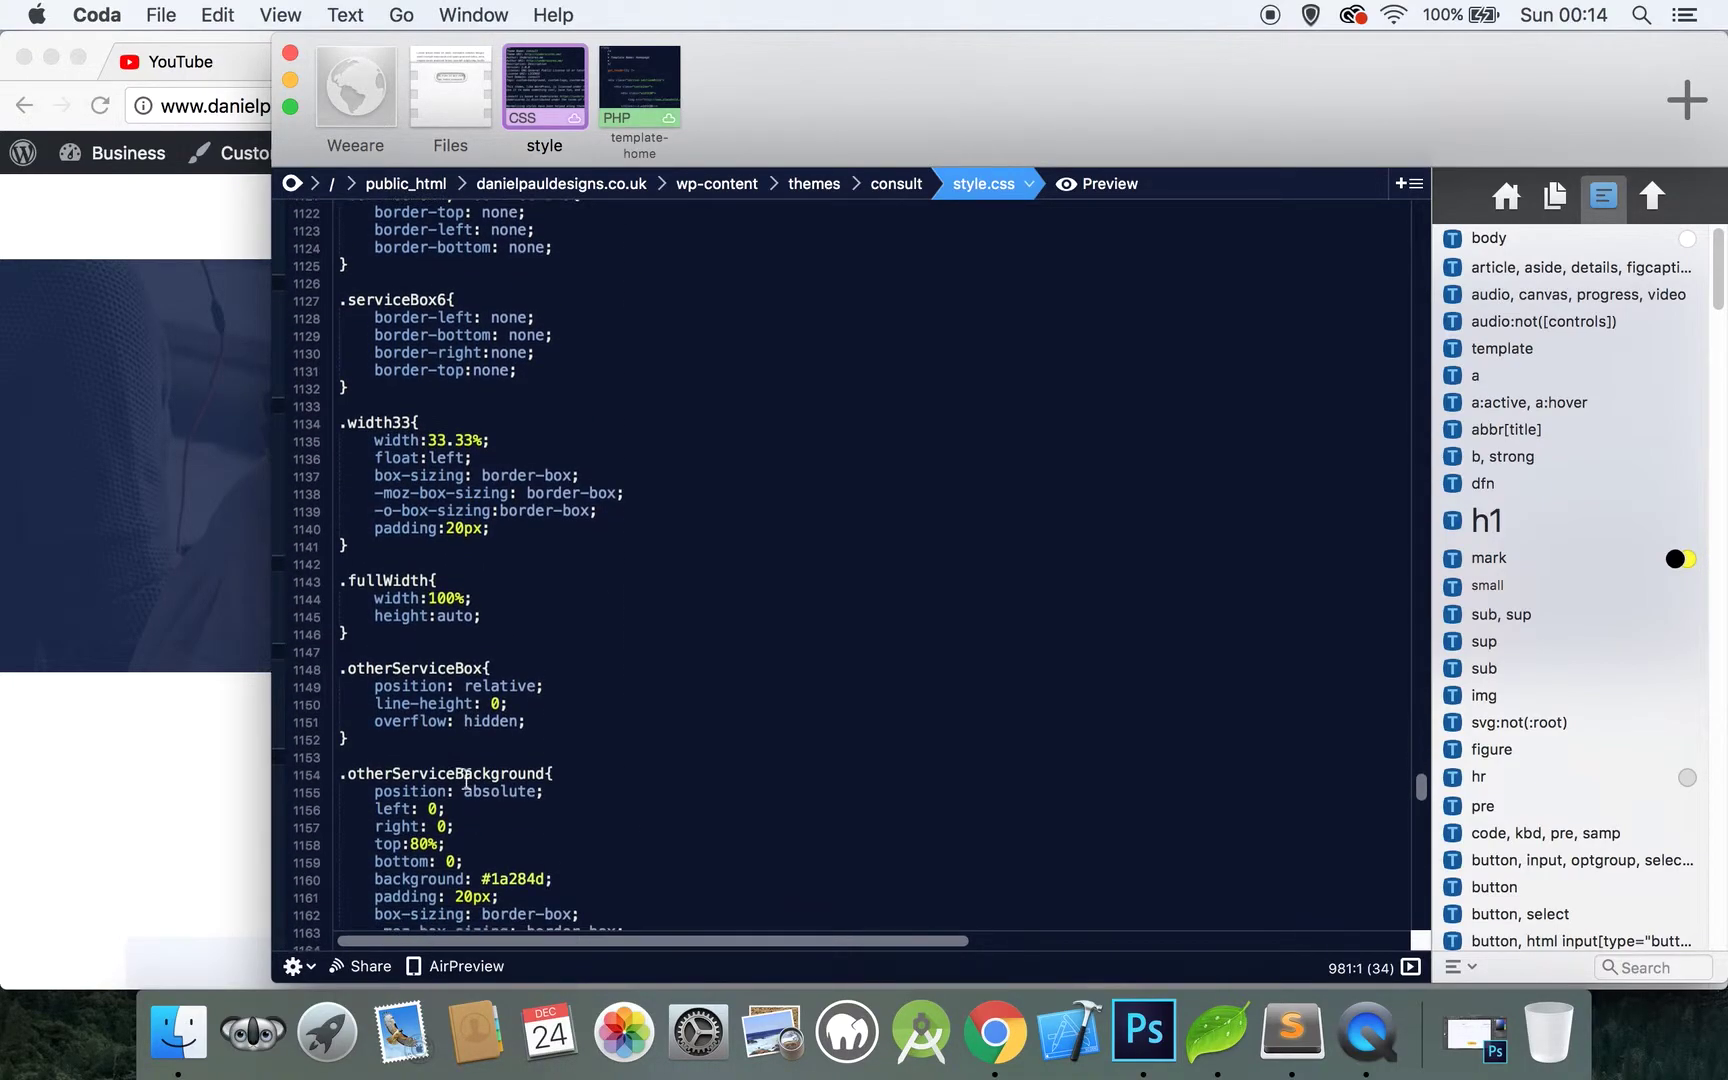
key(super+f)
text(button)
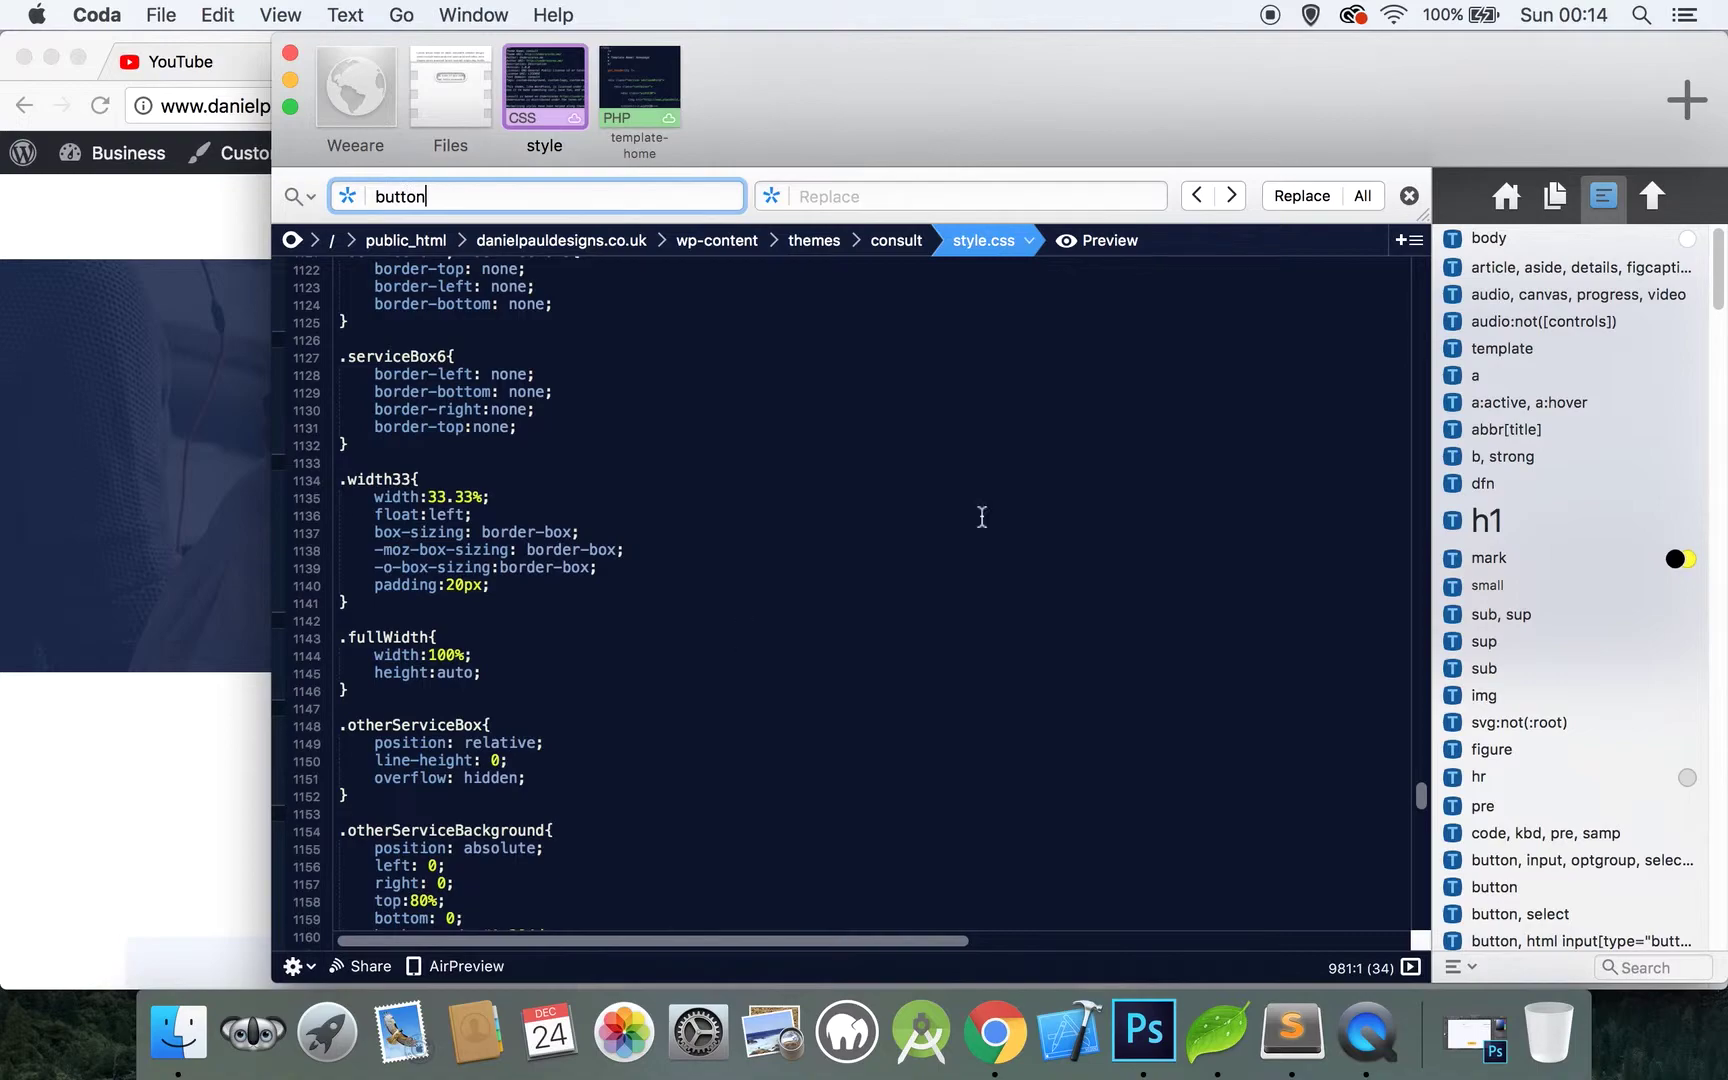
click(1231, 195)
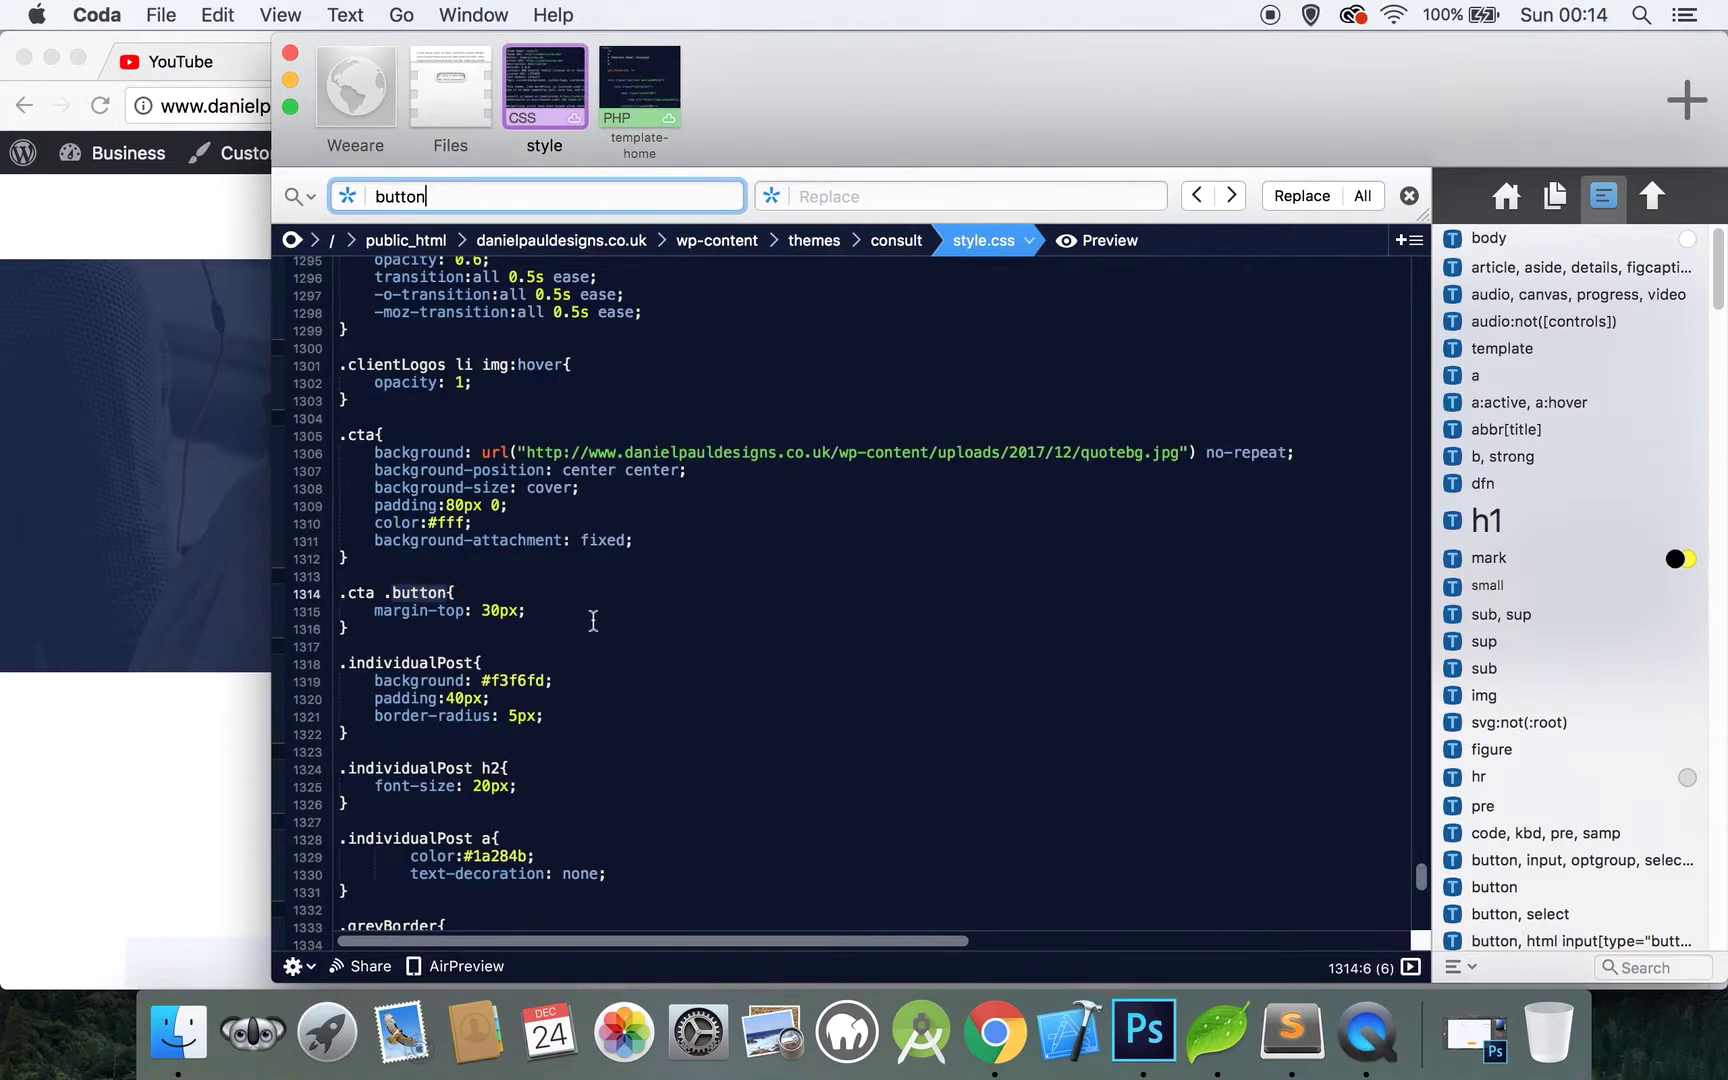
click(1224, 196)
click(1197, 196)
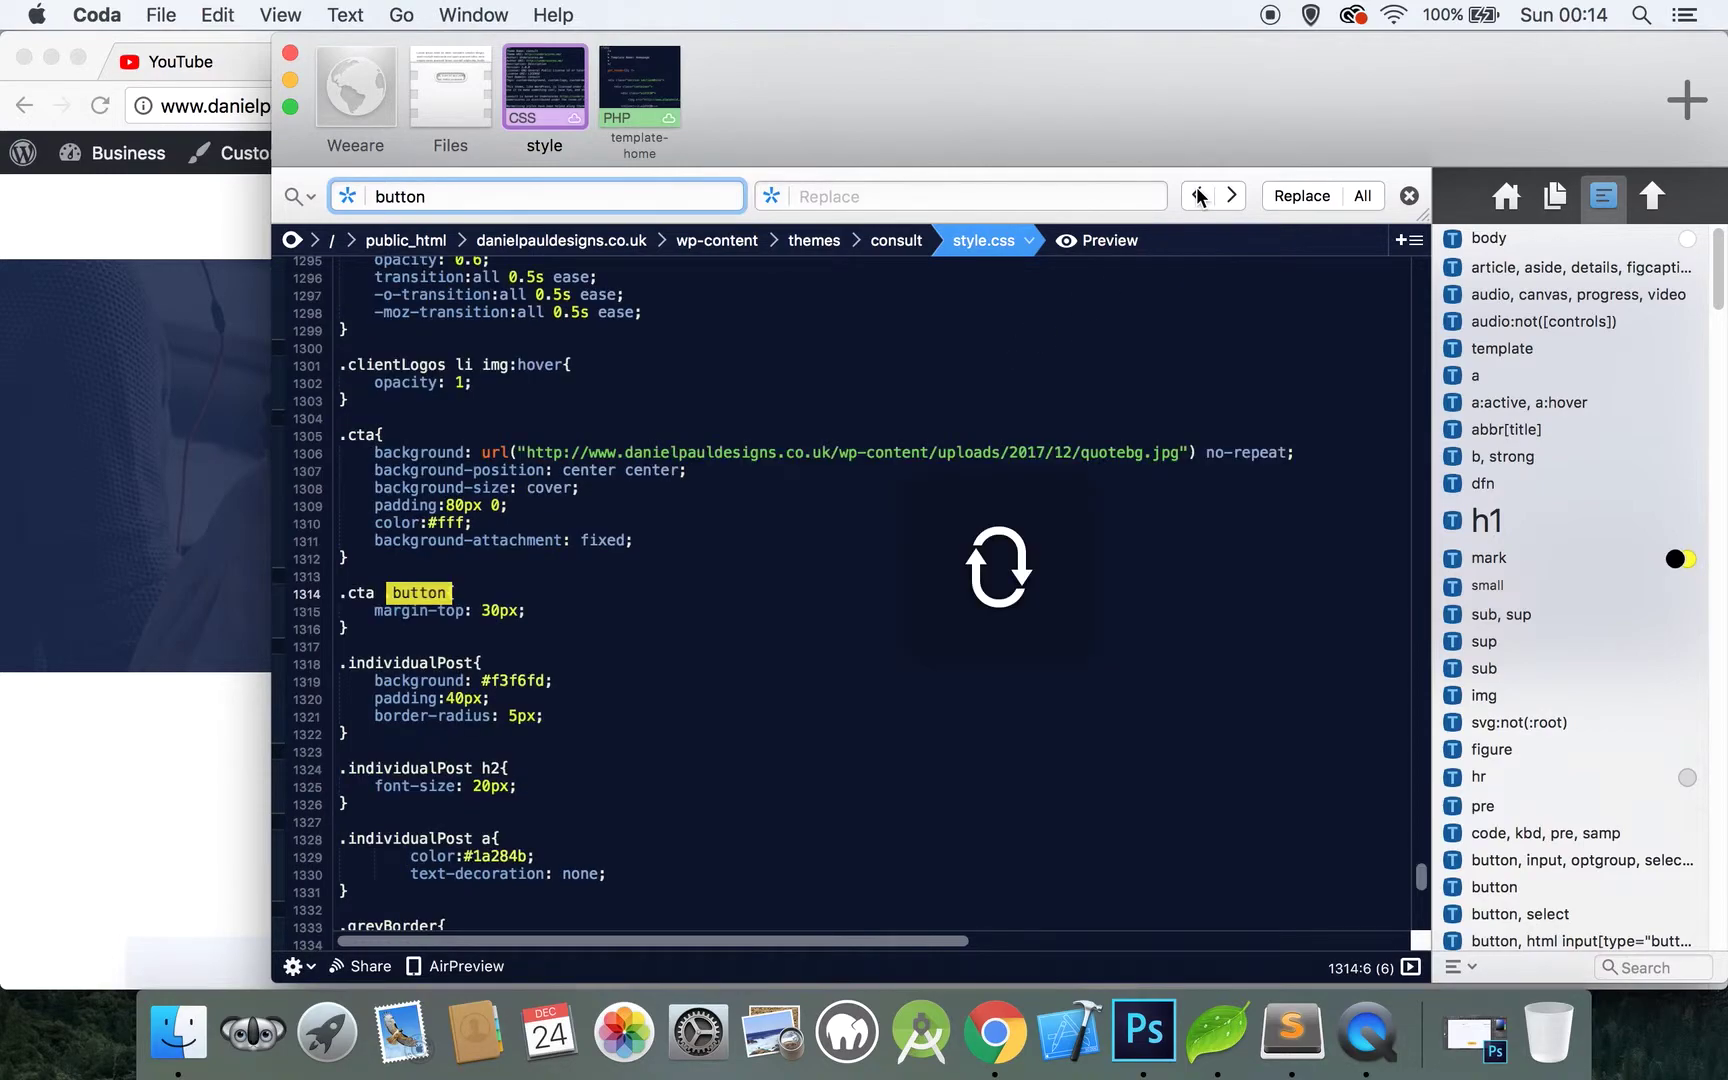
click(1197, 196)
click(662, 540)
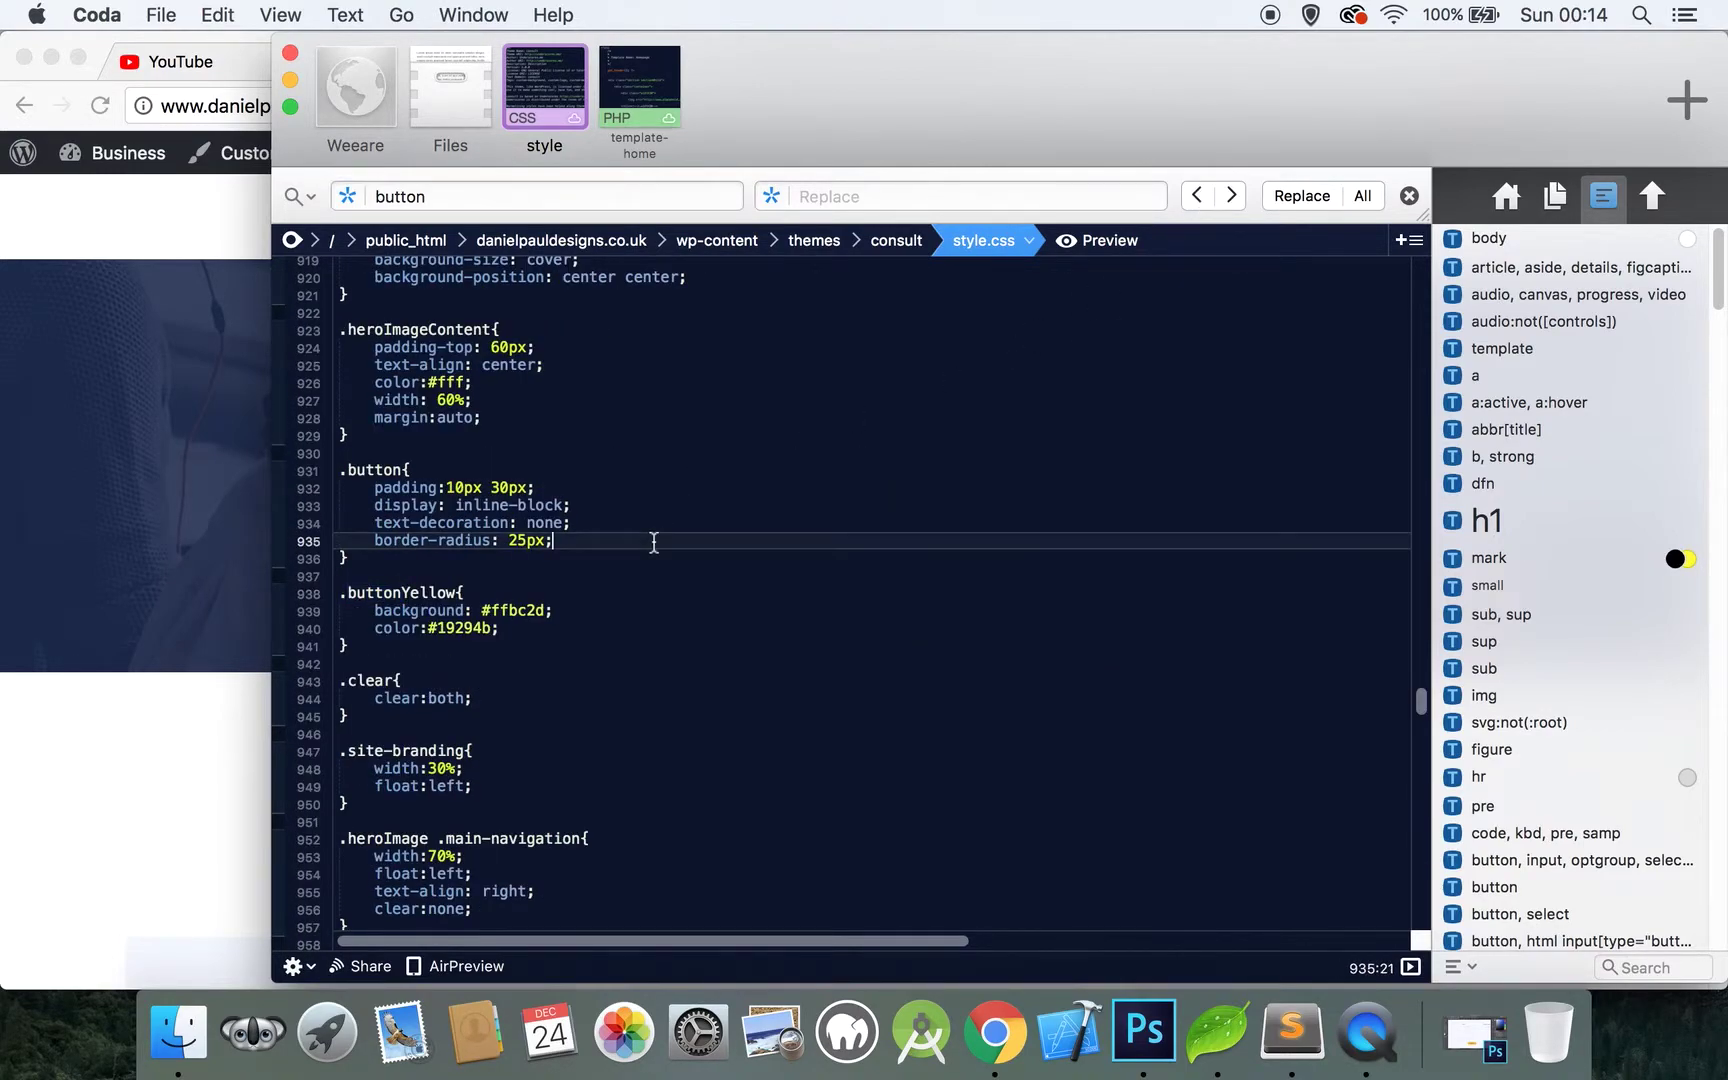
key(Return)
text(font-family: 'Roboto', sans-serif;)
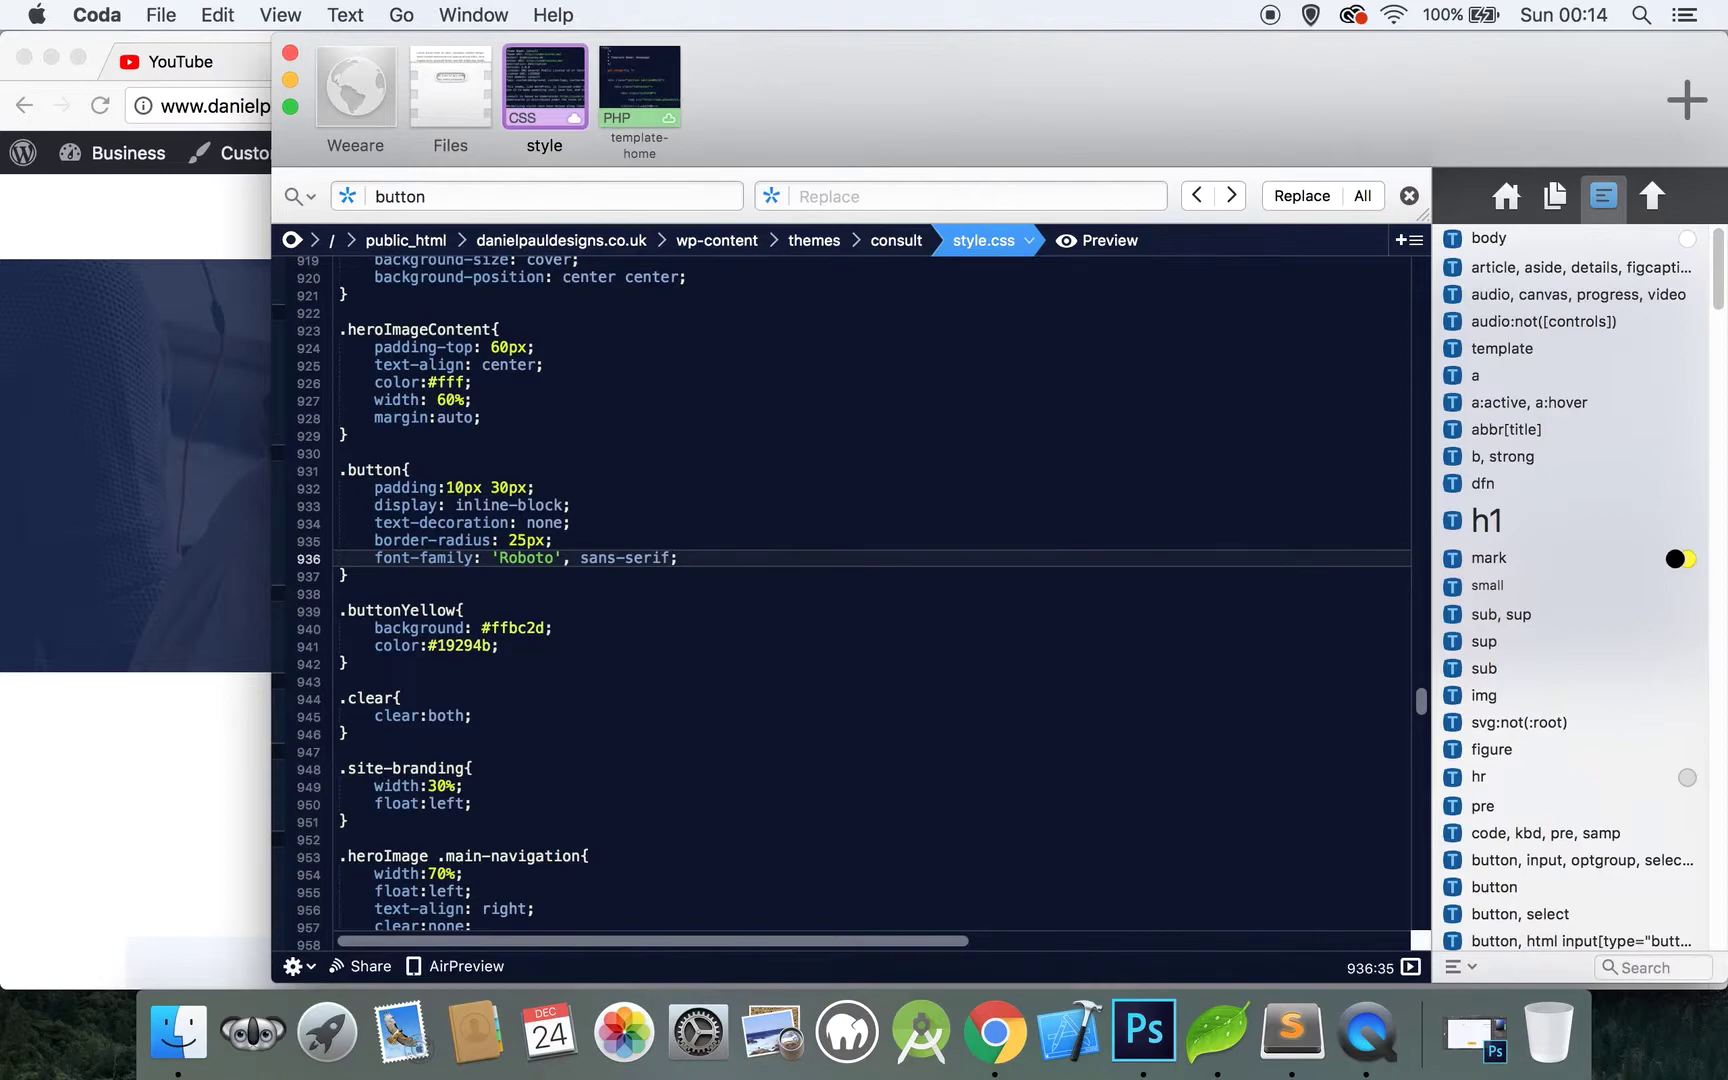
Add font-family: 'Roboto', sans-serif; to the .contactForm .wpcf7-submit rule, save style.css and reload the page in Chrome
scroll(593, 619, down, 20)
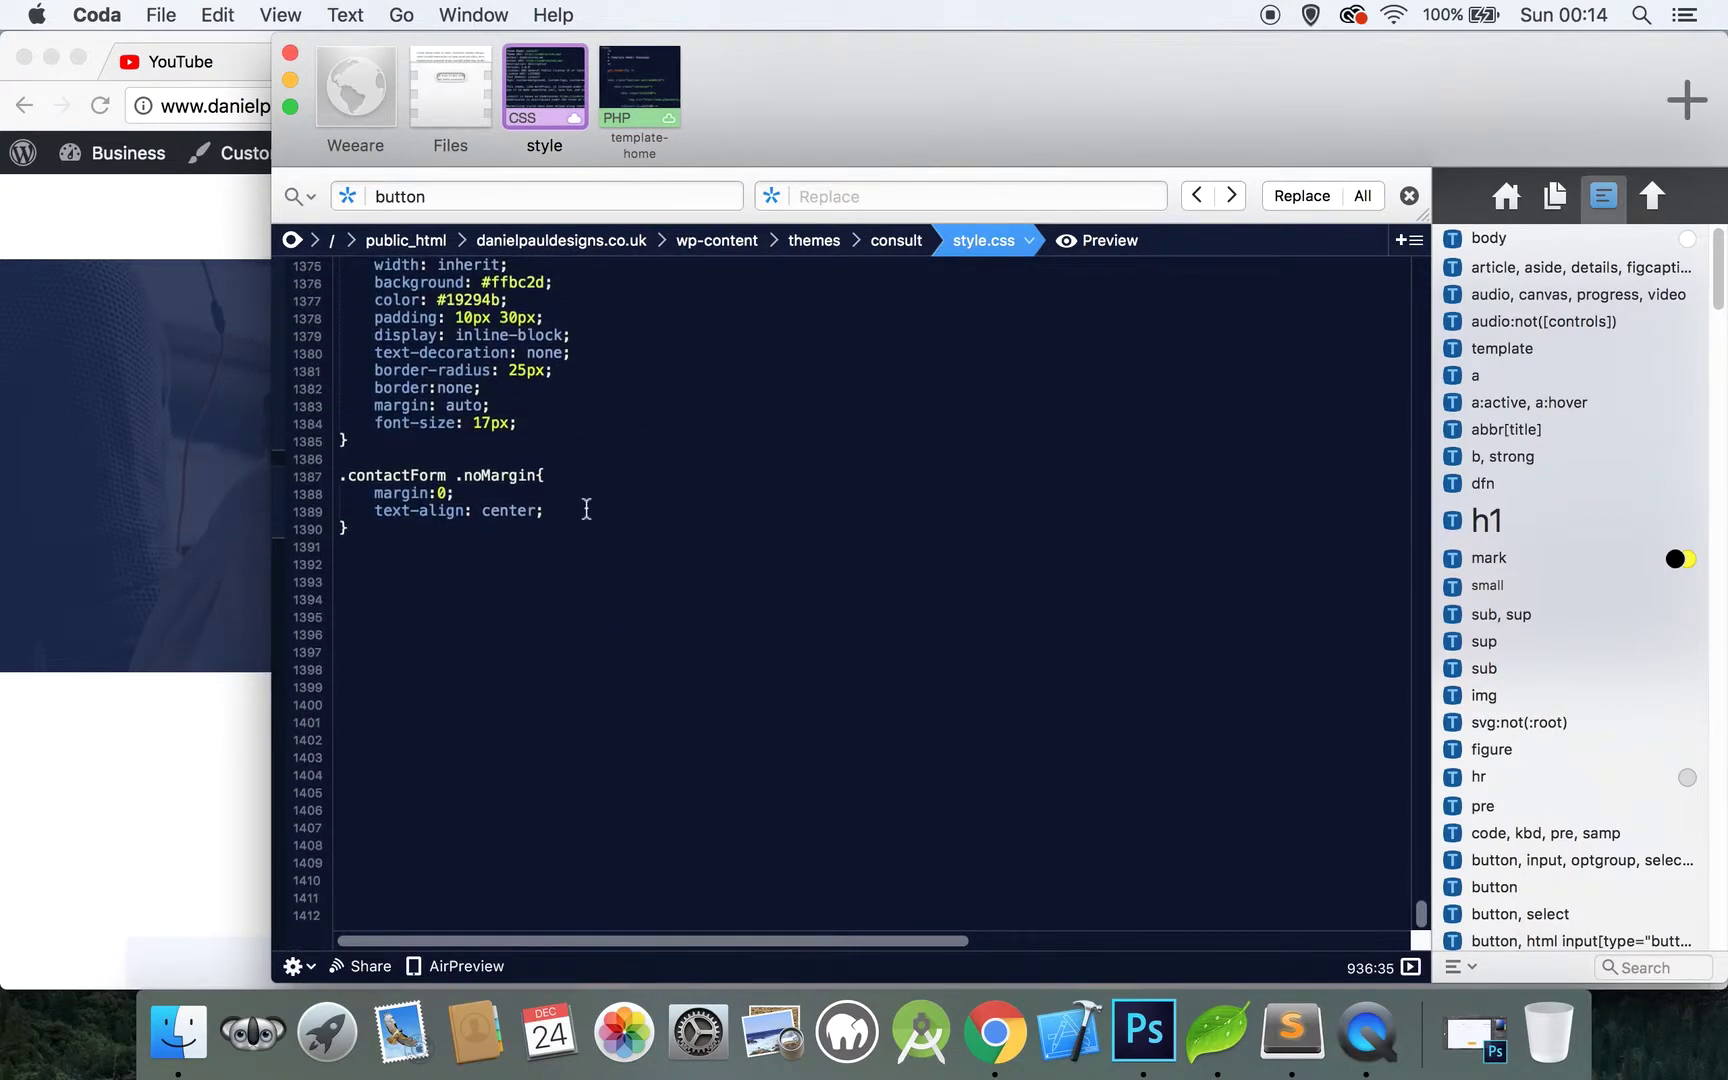
scroll(586, 509, up, 5)
click(535, 664)
key(Return)
text(font-family: 'Roboto', sans-serif;)
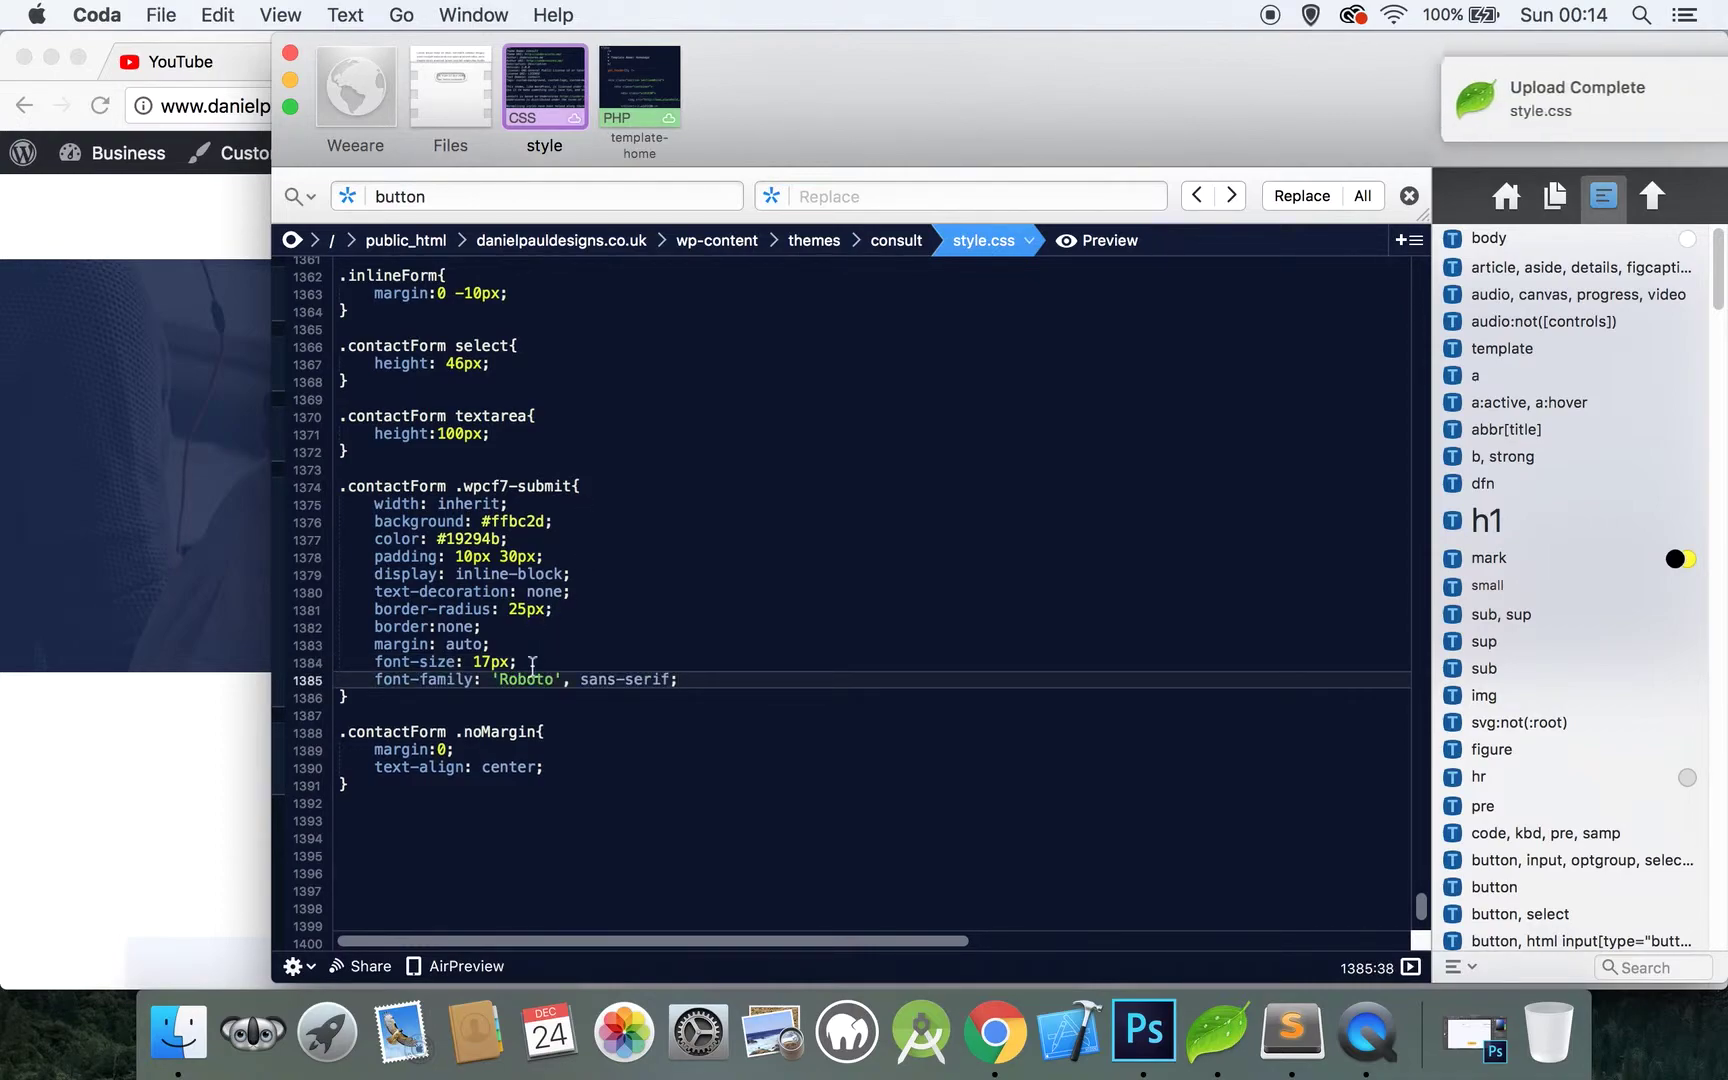
click(193, 740)
key(super+r)
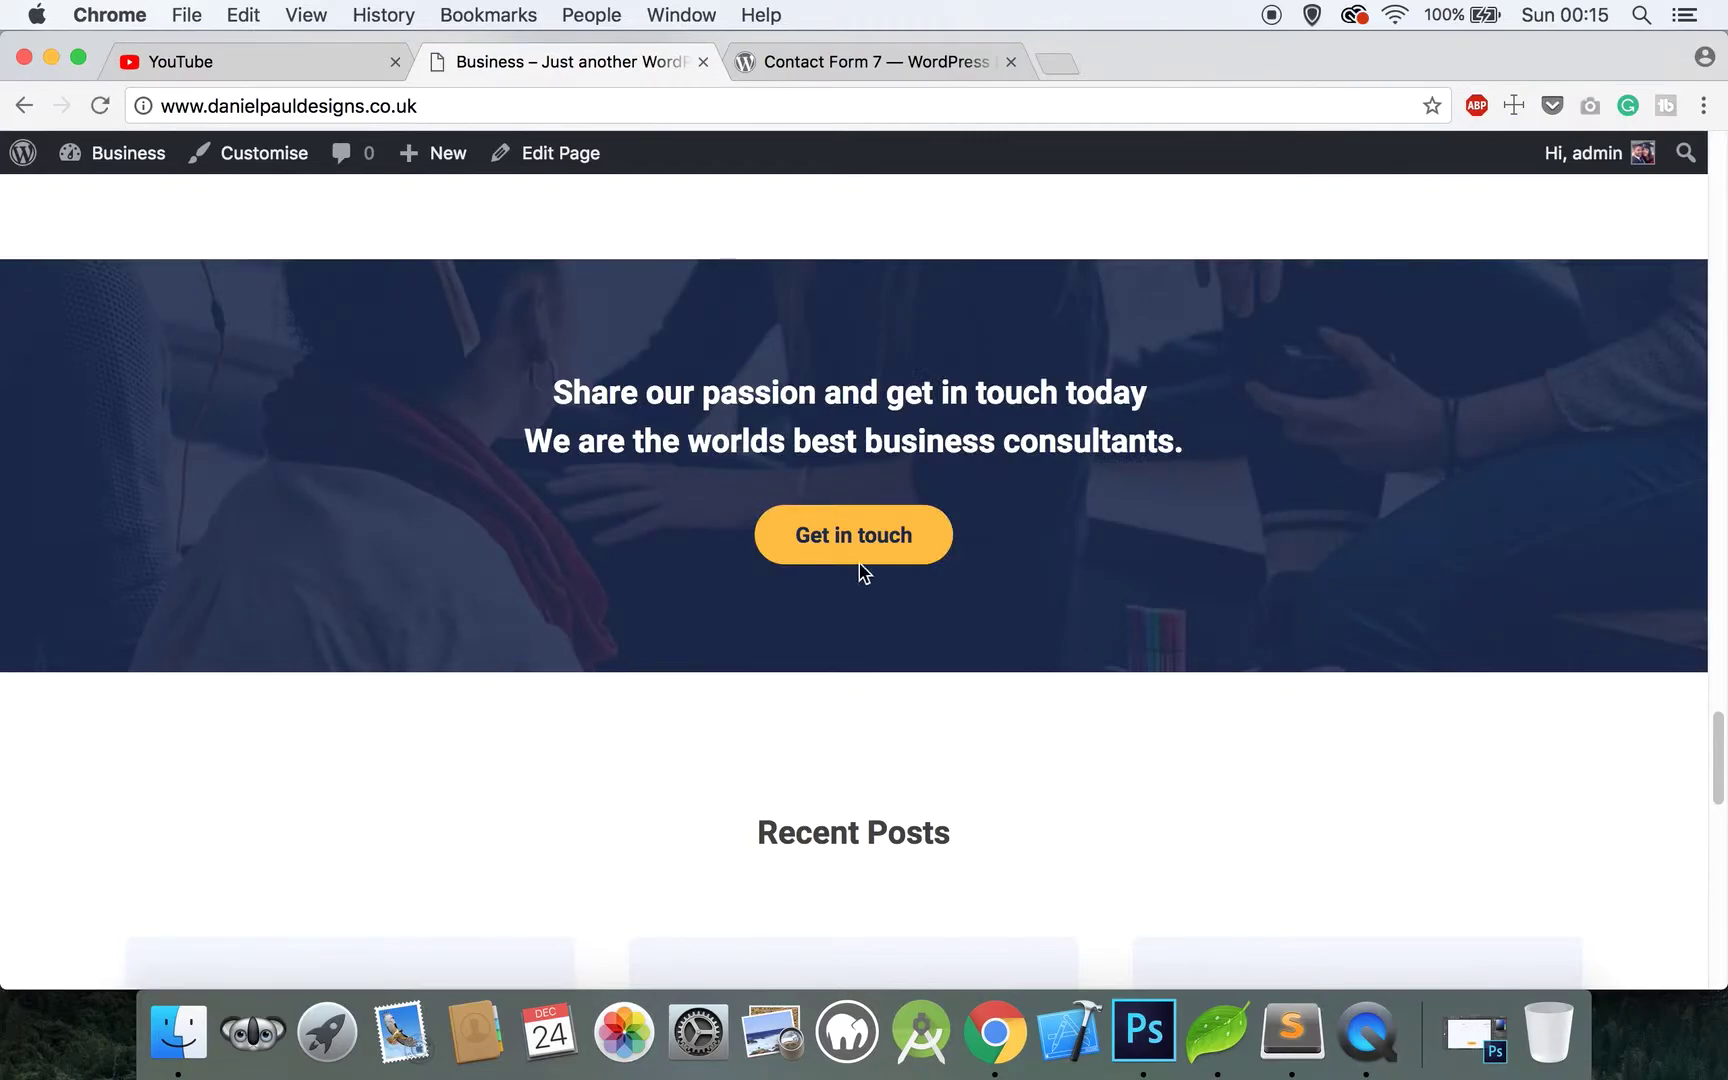
Compare the fonts of the Send, Get in touch and about us buttons across the home page
click(869, 548)
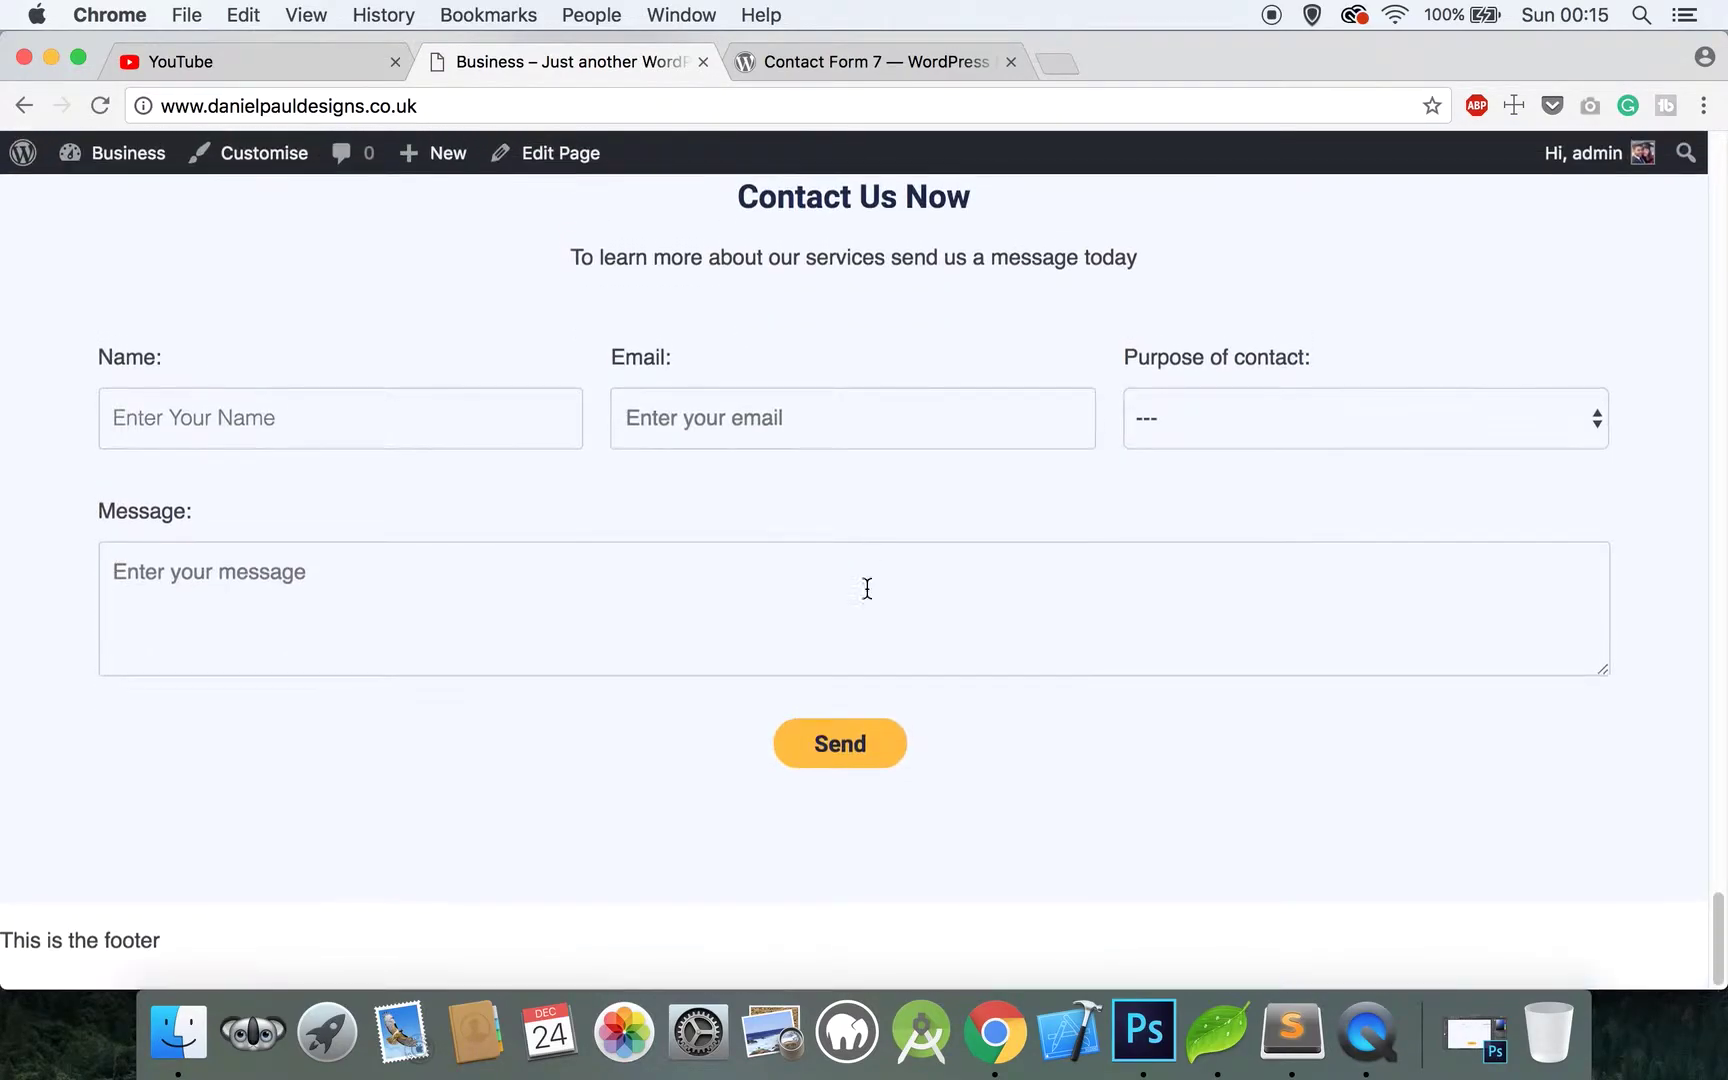
scroll(849, 466, up, 12)
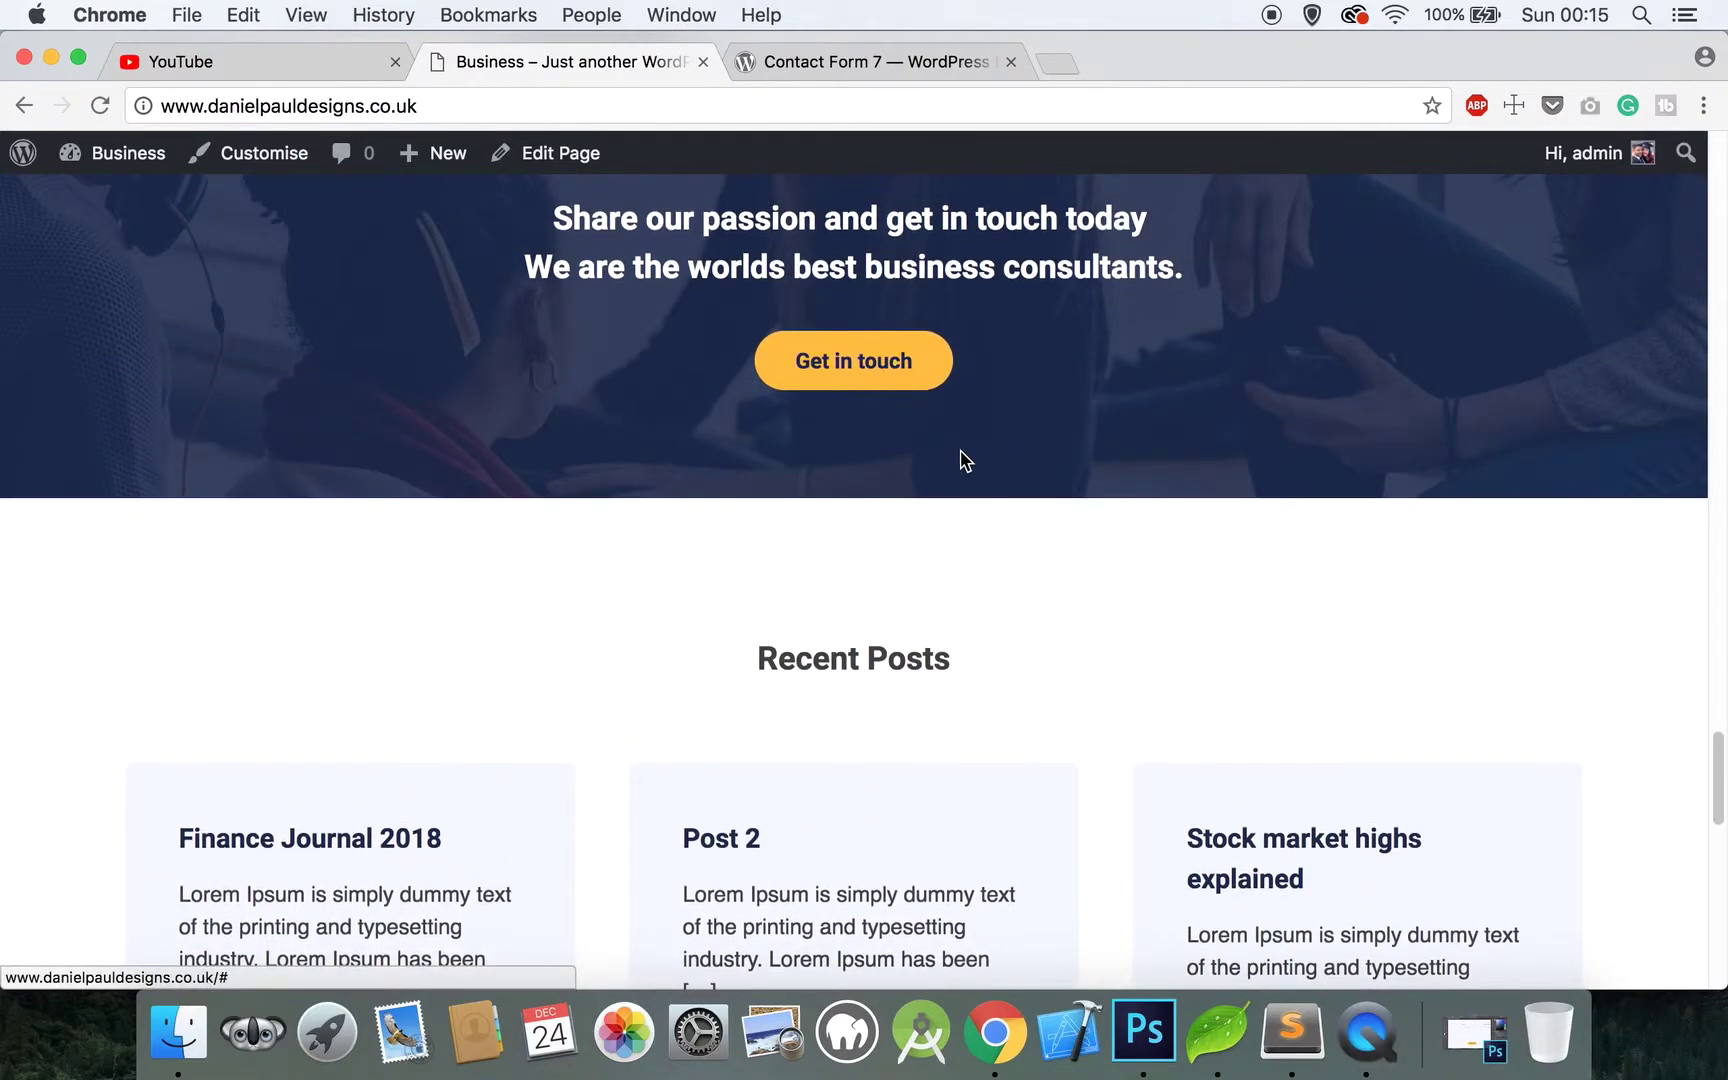
scroll(960, 460, up, 5)
scroll(960, 458, up, 10)
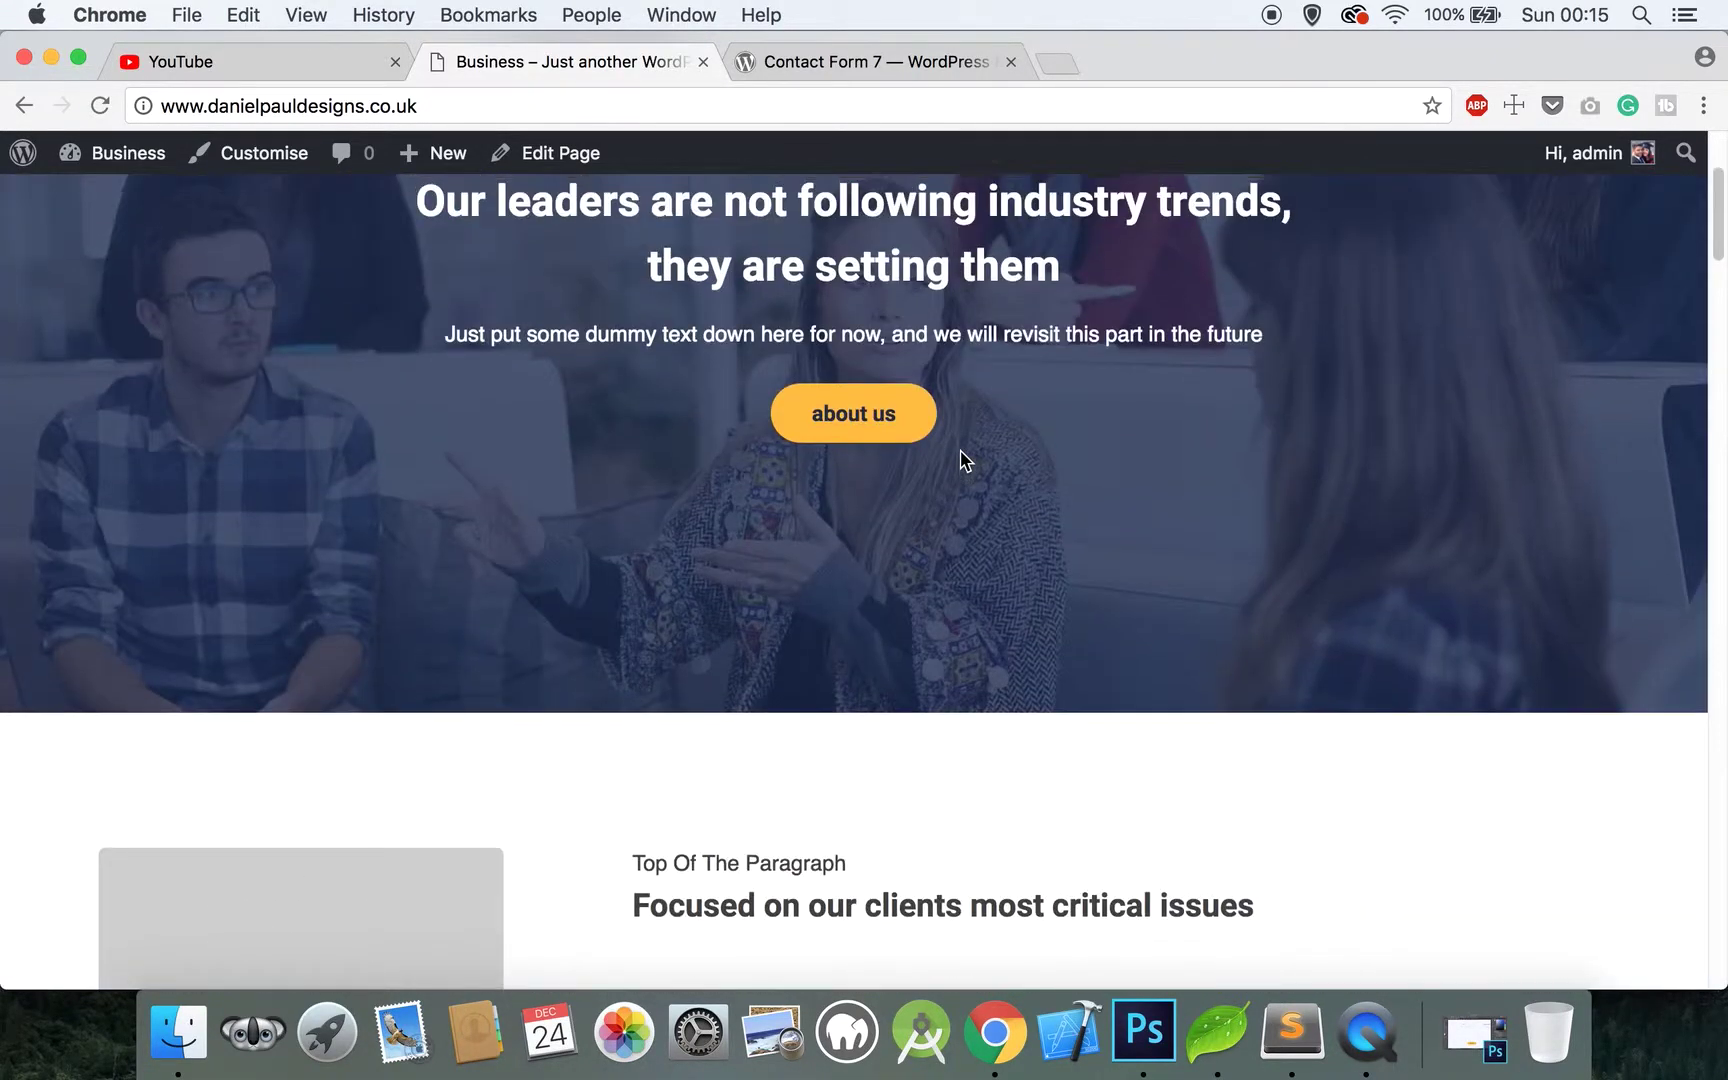
scroll(945, 518, up, 3)
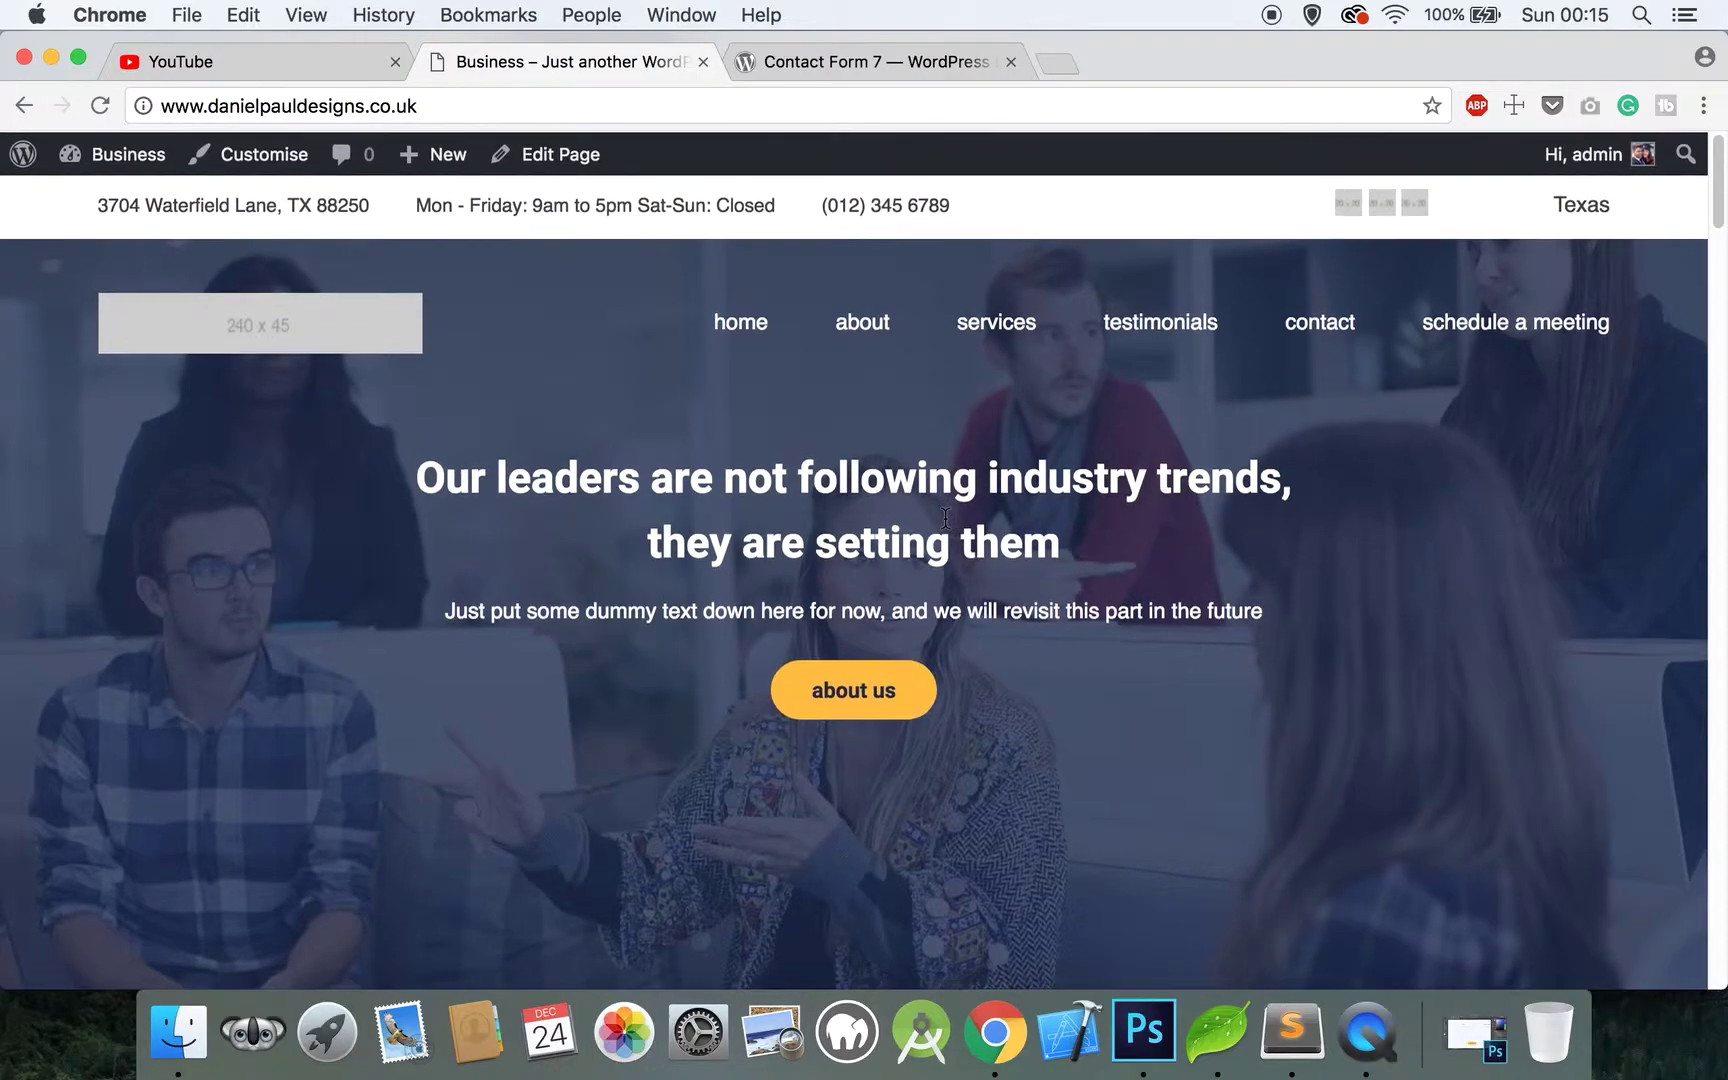
scroll(945, 518, down, 15)
scroll(945, 518, down, 20)
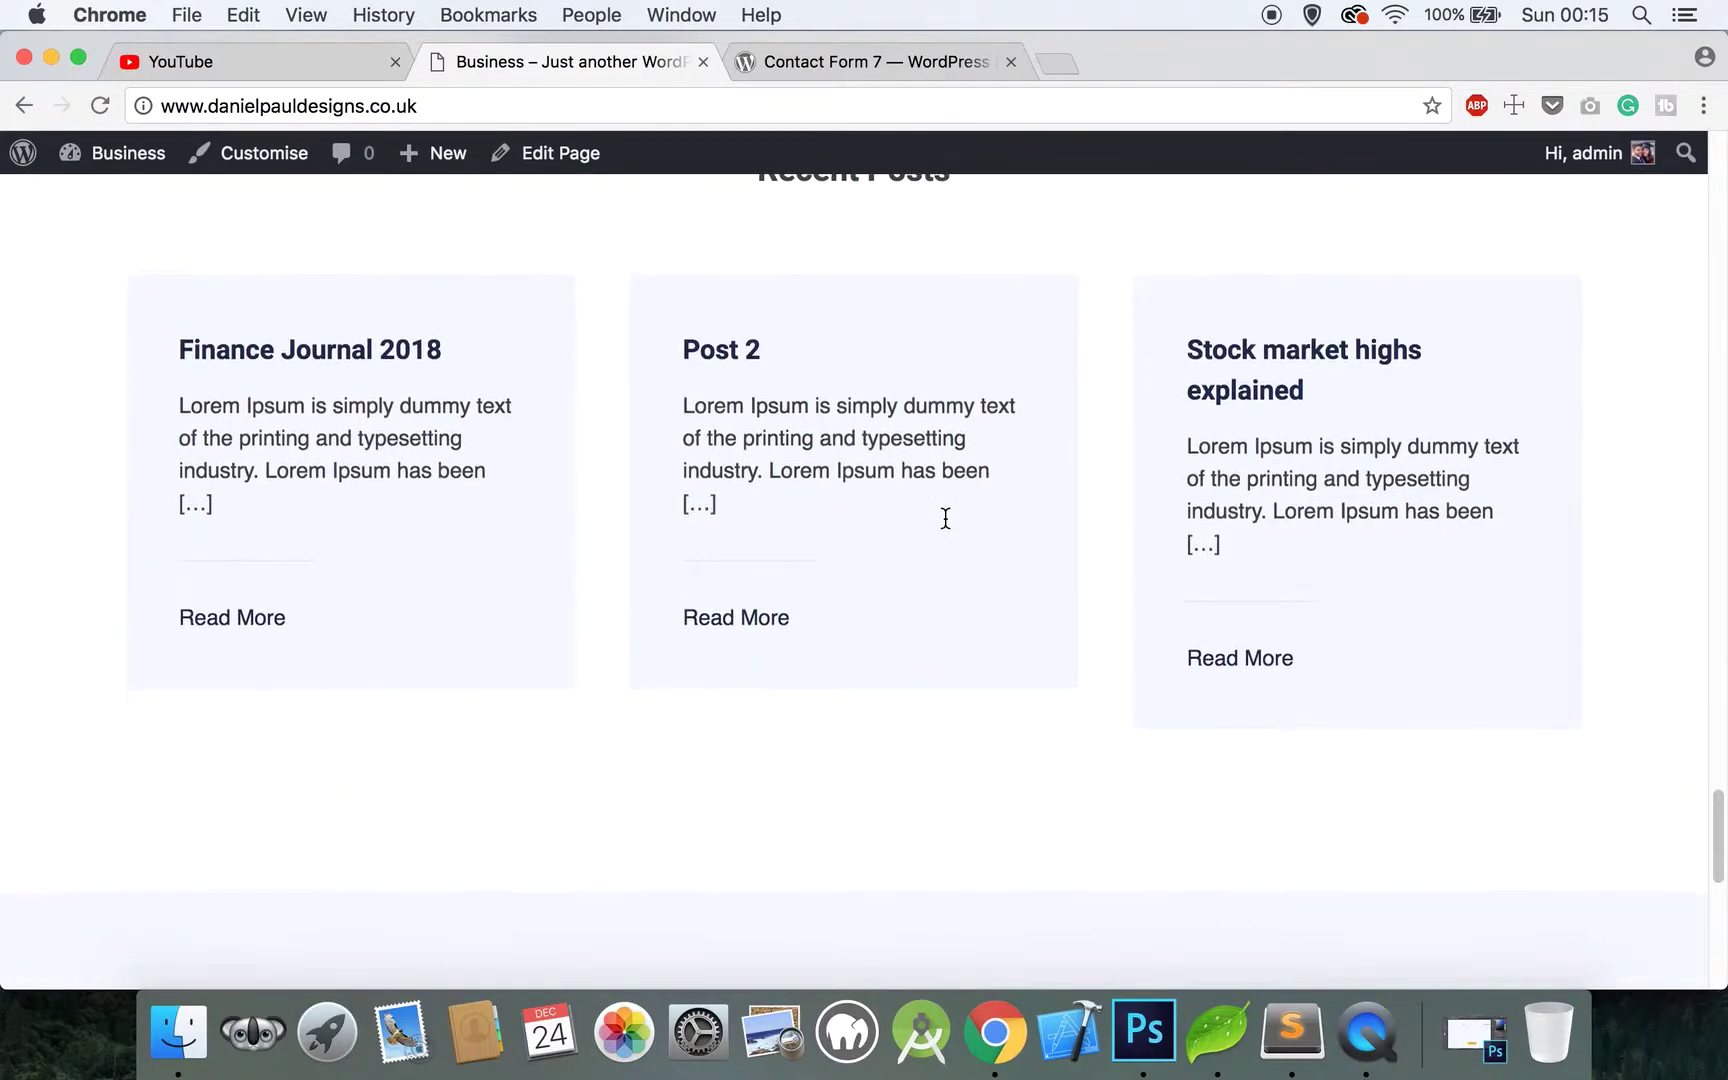
scroll(945, 518, down, 4)
Try the contact form with dummy text: fjsdbfajsdb for the name, dsfasdf for the email and dsfsdafasdf for the message
click(378, 557)
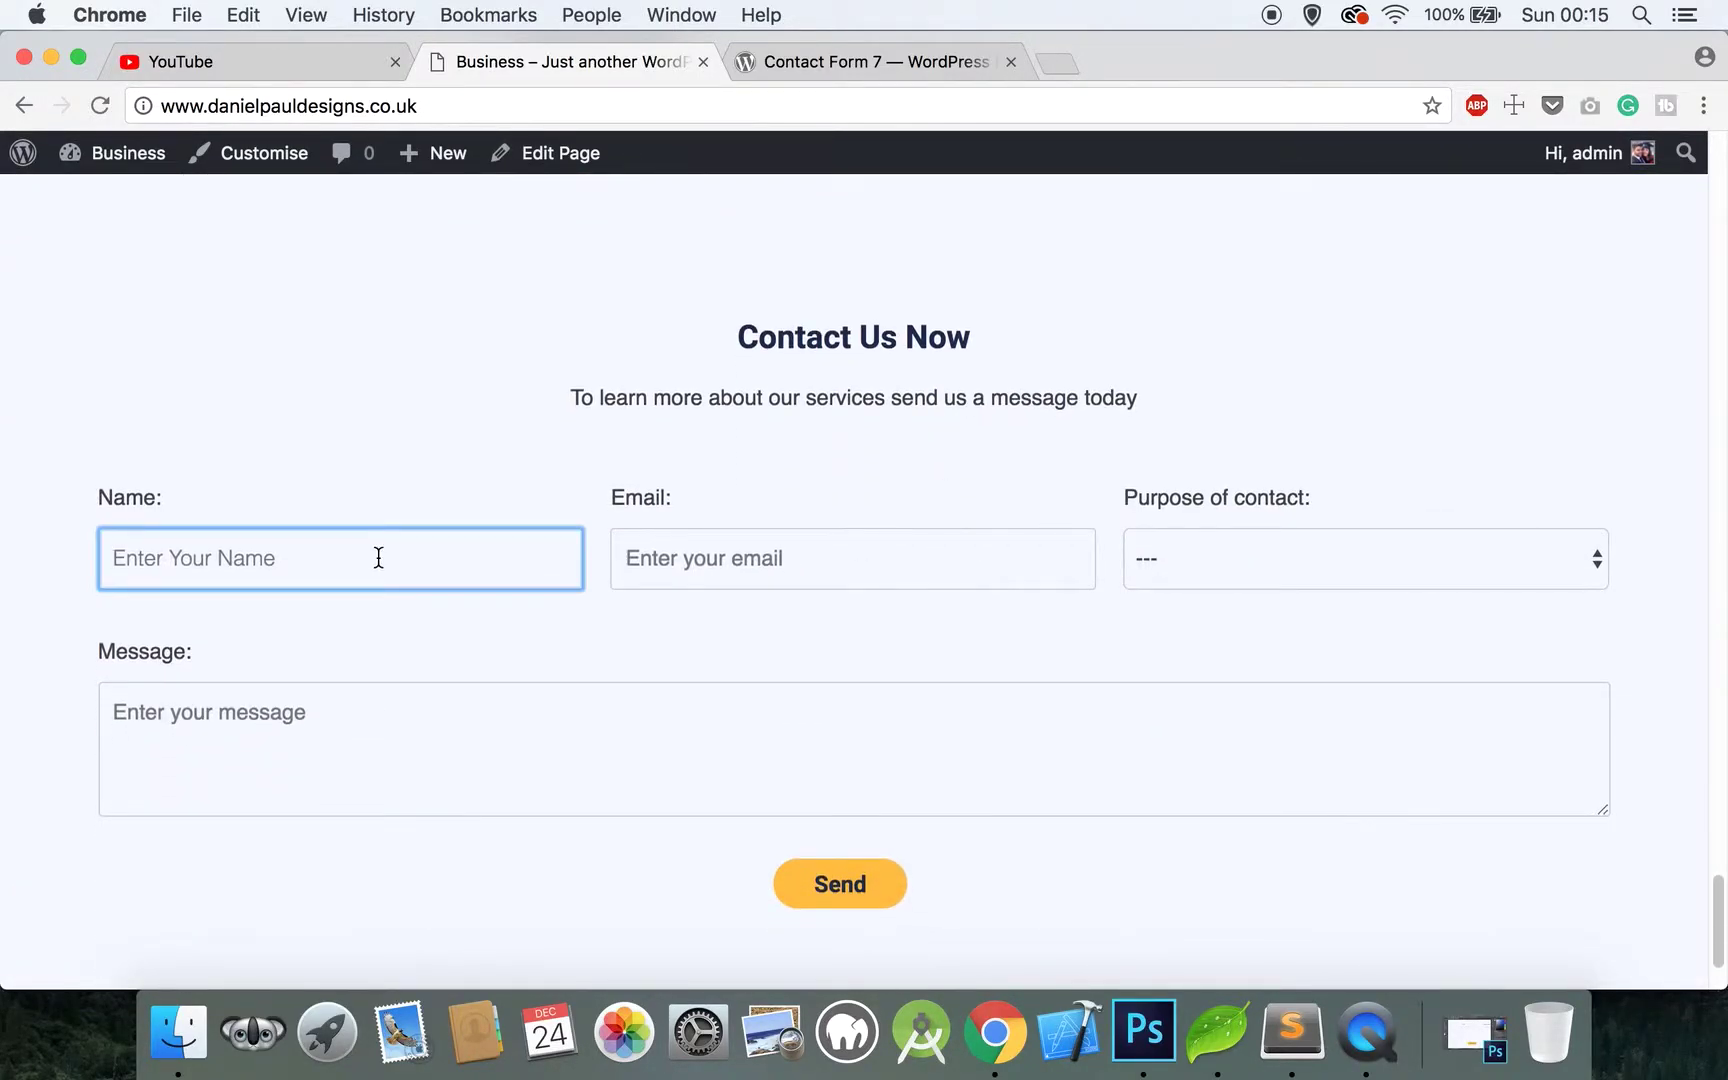
text(fjsdbfajsdb)
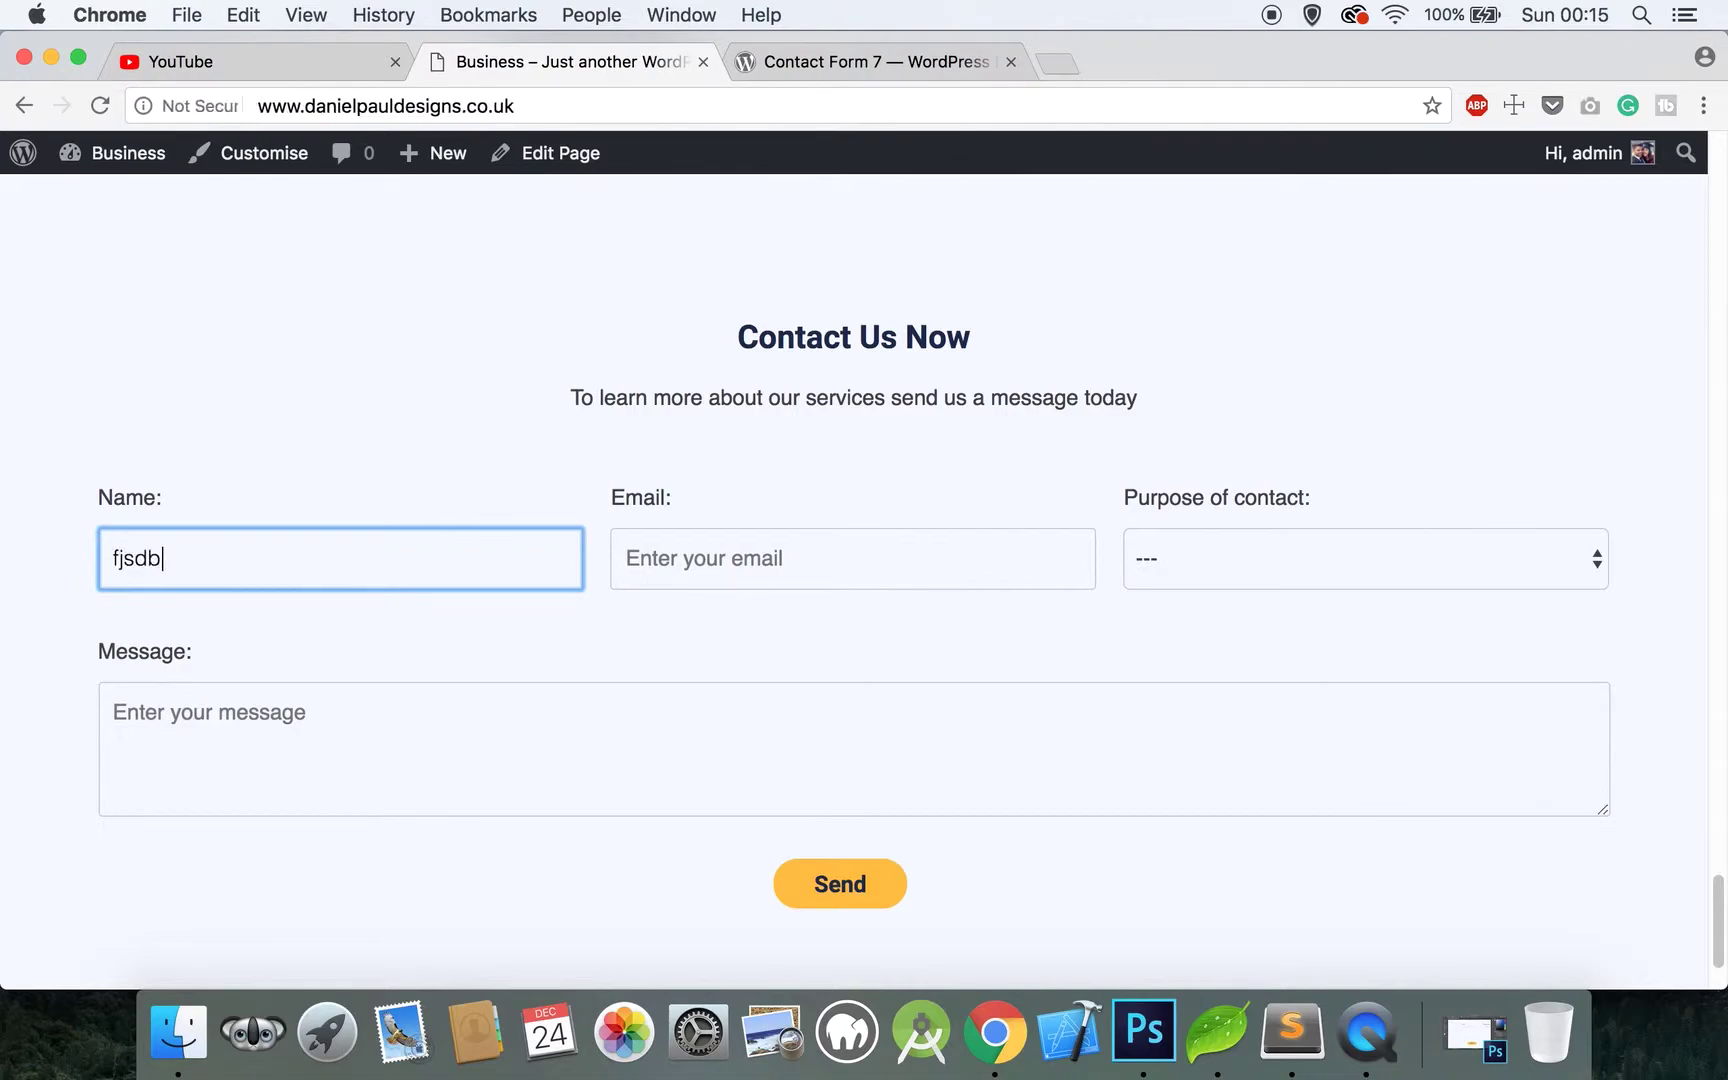
click(678, 559)
text(dsfasdf)
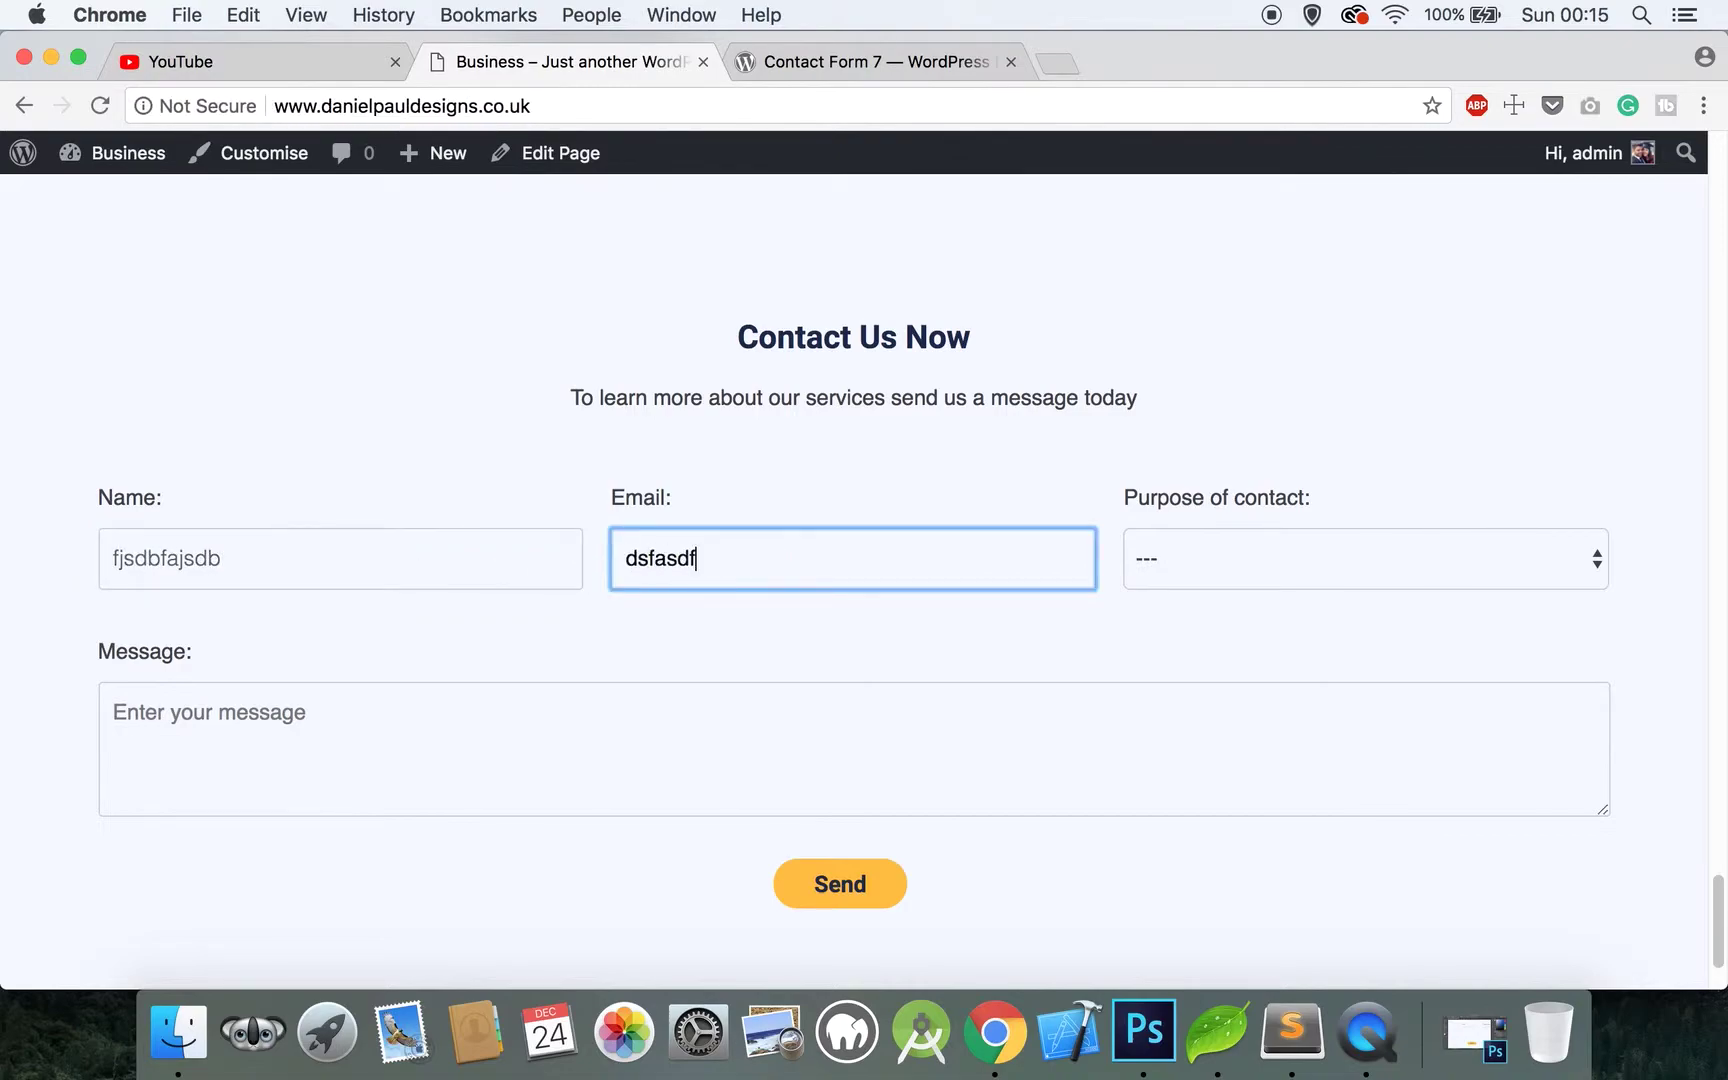
click(1261, 597)
click(1179, 410)
click(644, 713)
text(dsfsdafasd)
click(818, 906)
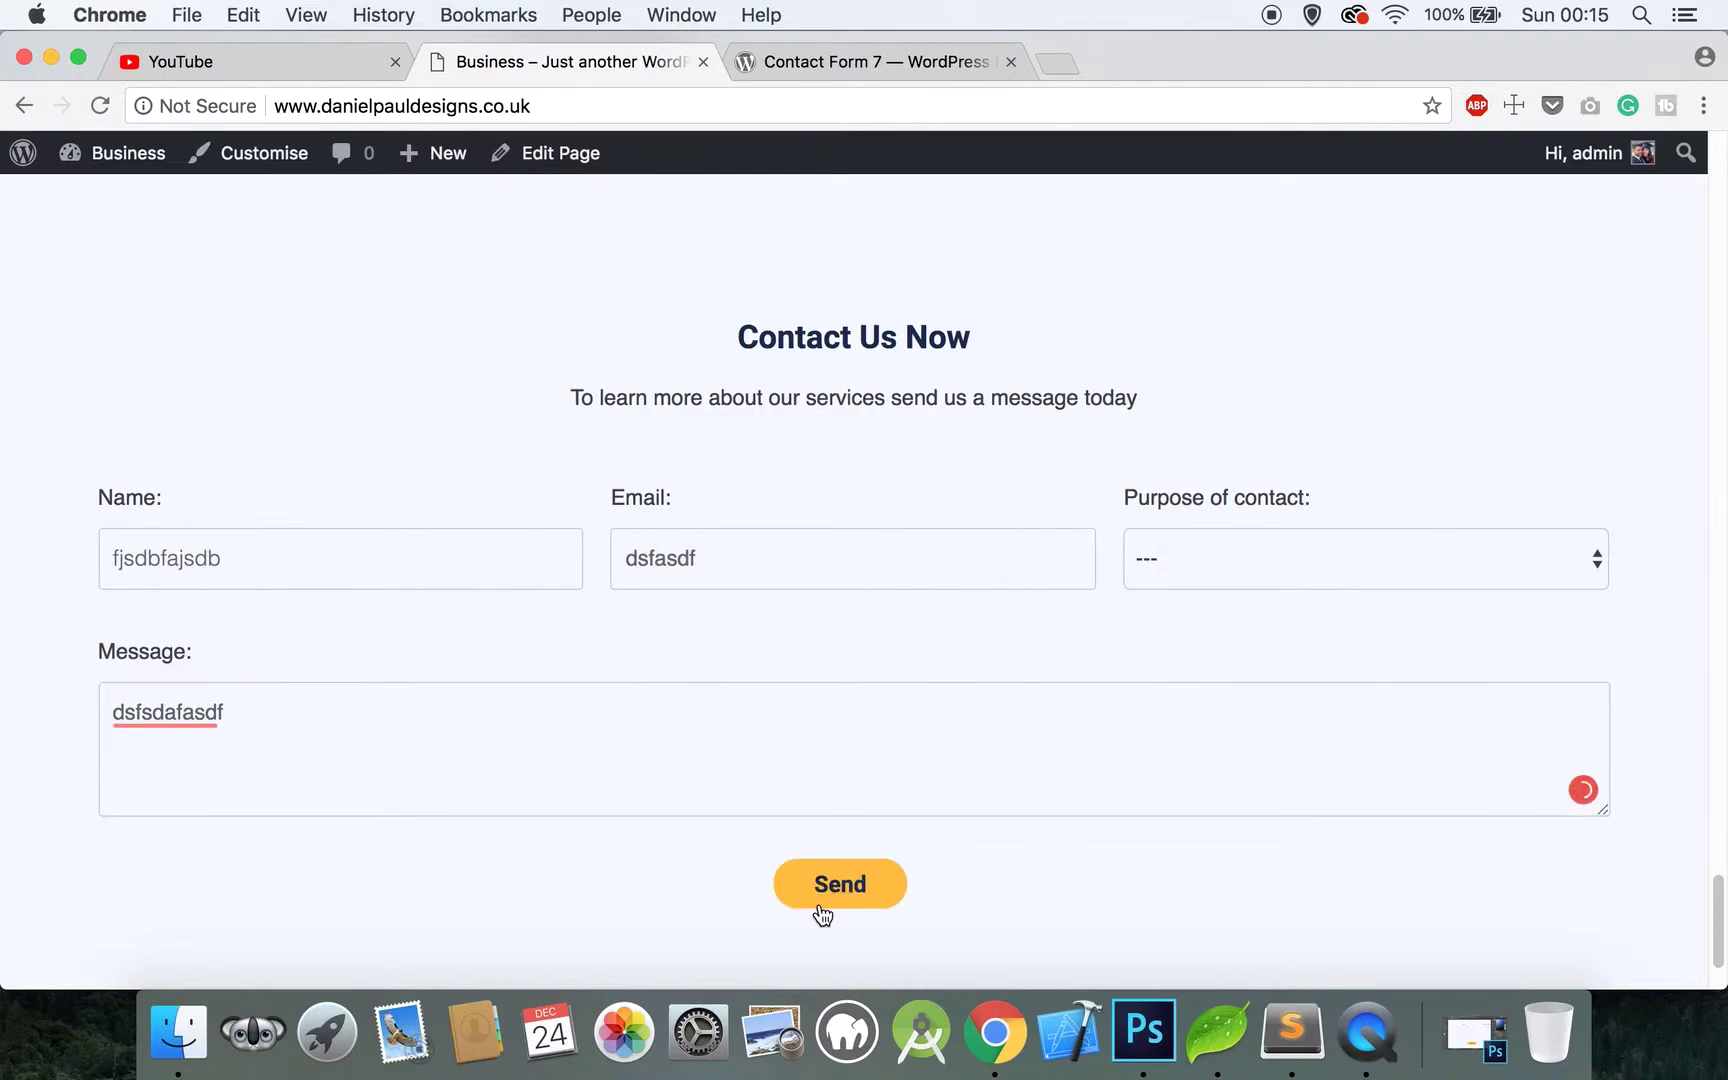
scroll(476, 687, down, 3)
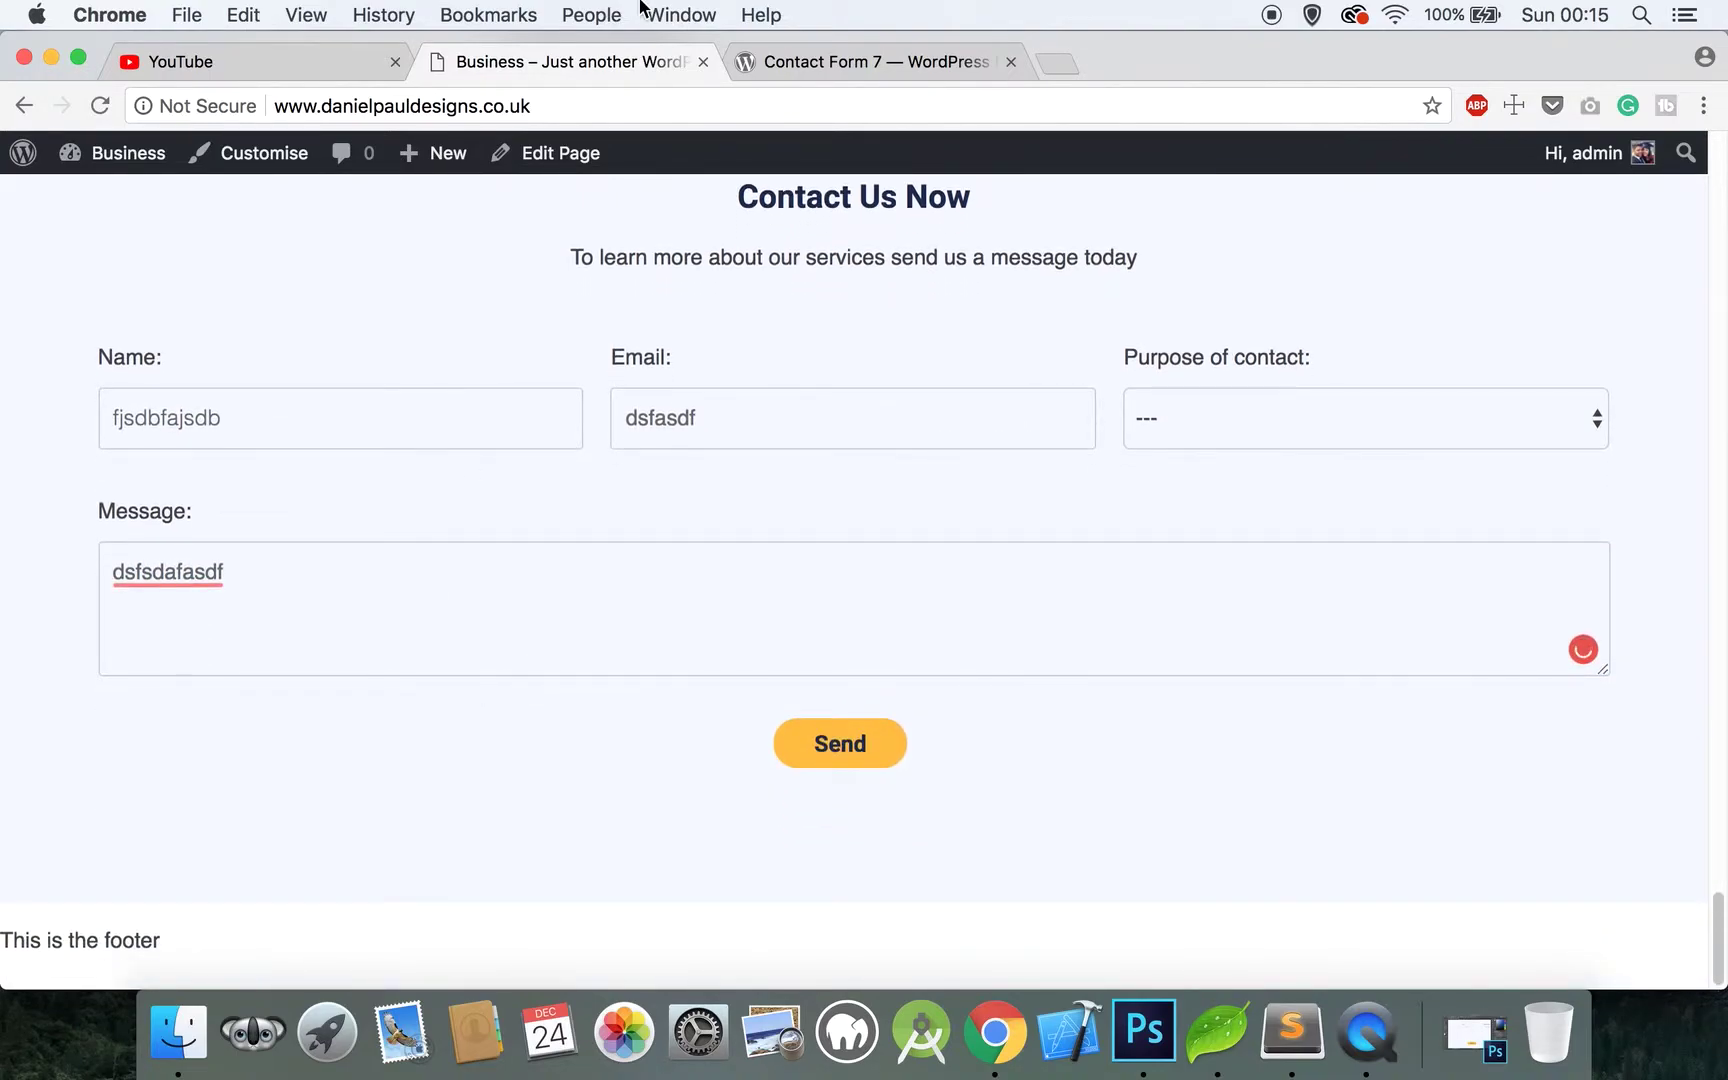
Close the Contact Form 7 plugin page and open the Mail settings of the Contact form in the WordPress admin
click(767, 63)
click(1011, 62)
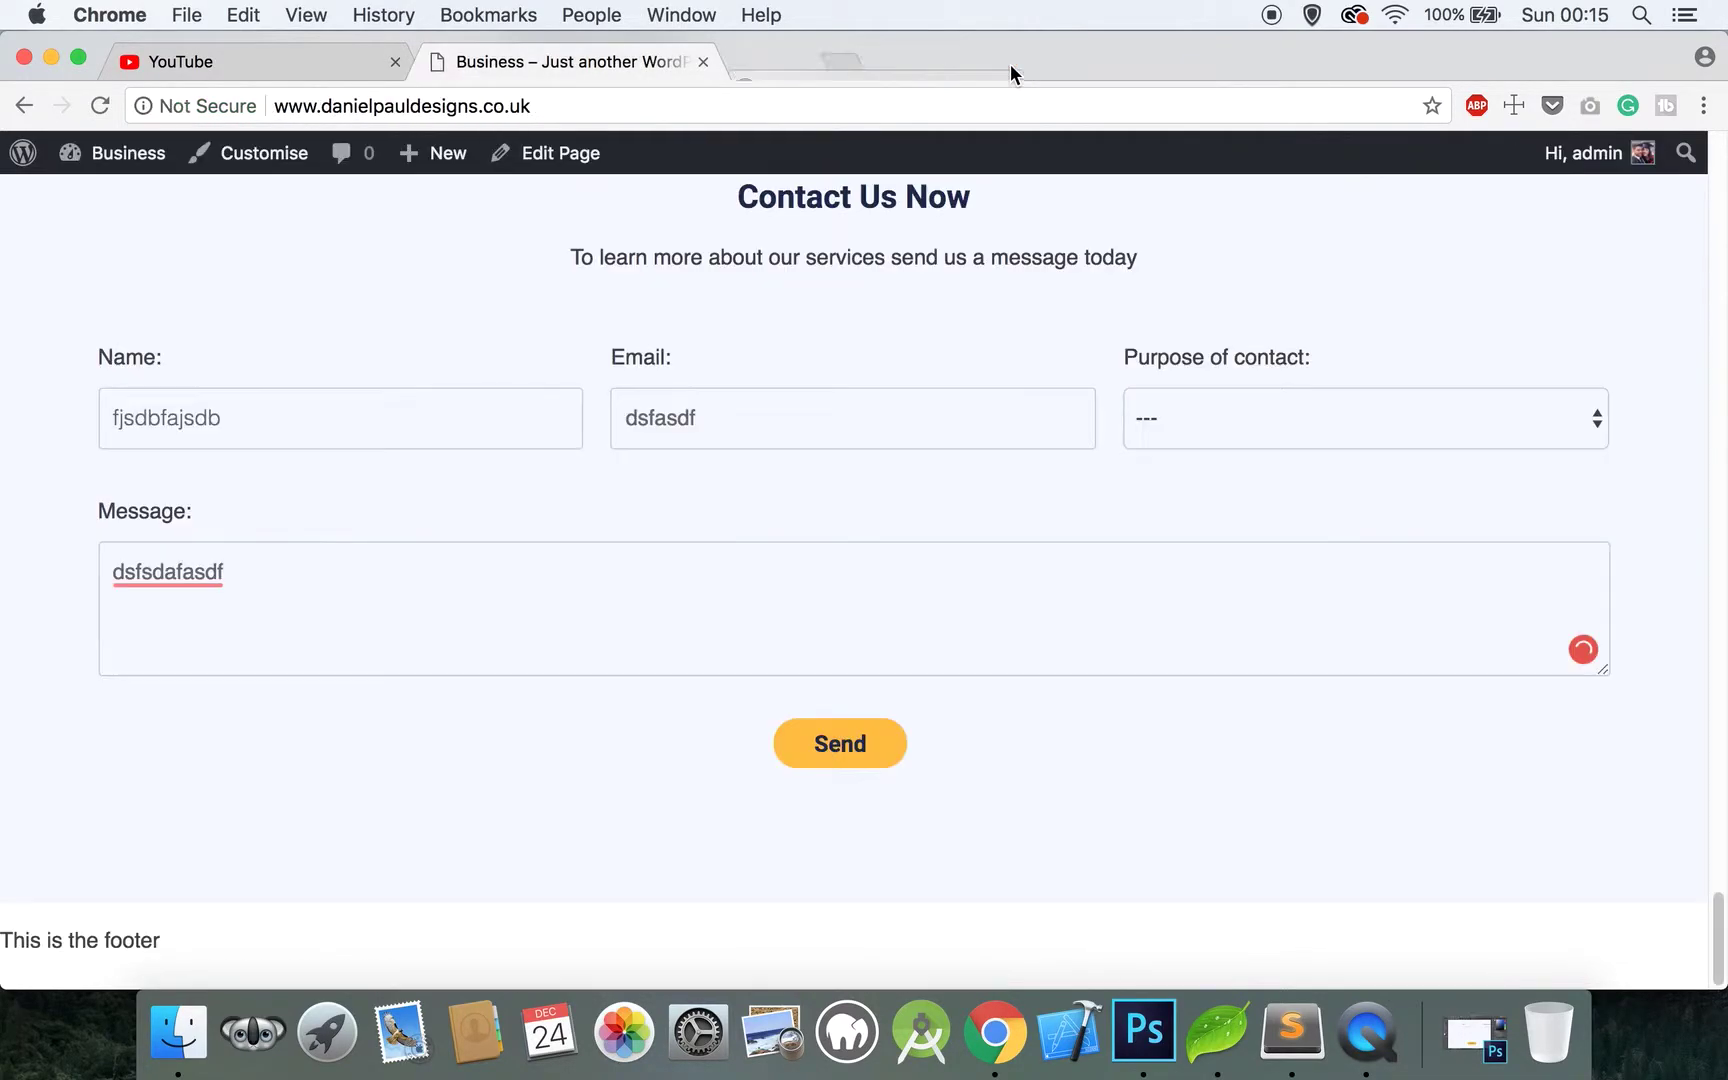
click(126, 203)
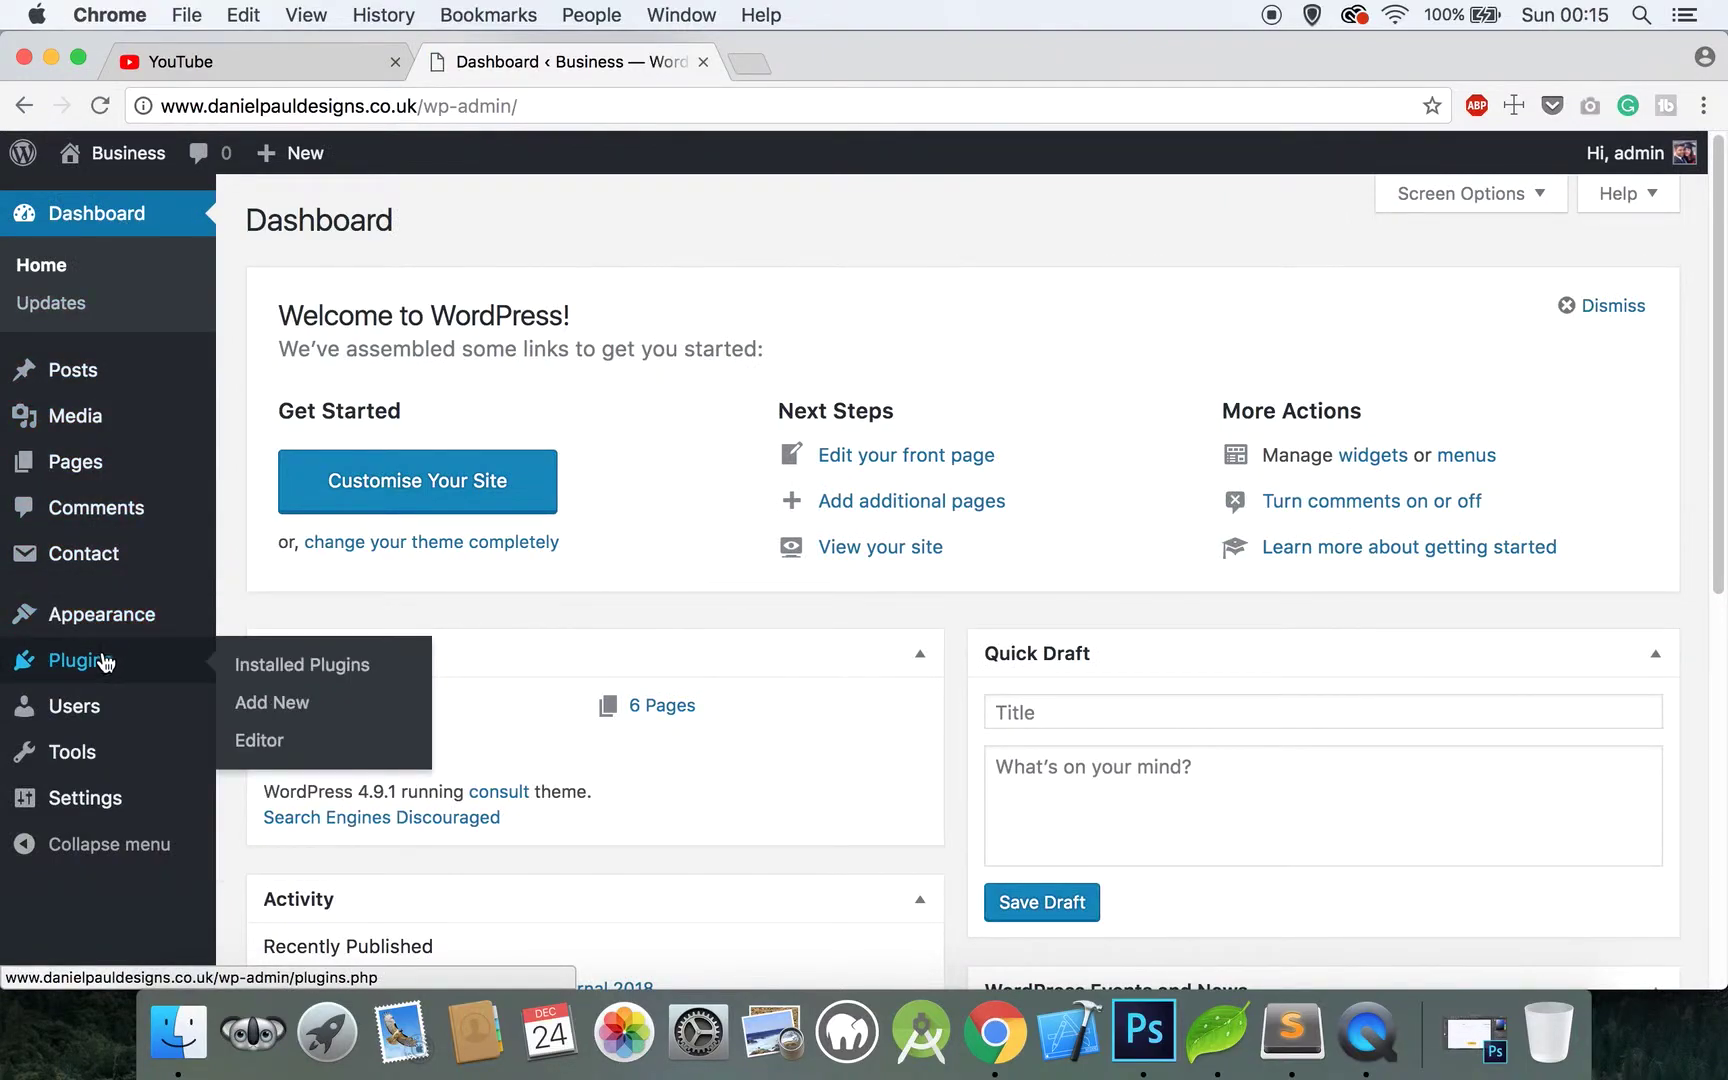
click(108, 553)
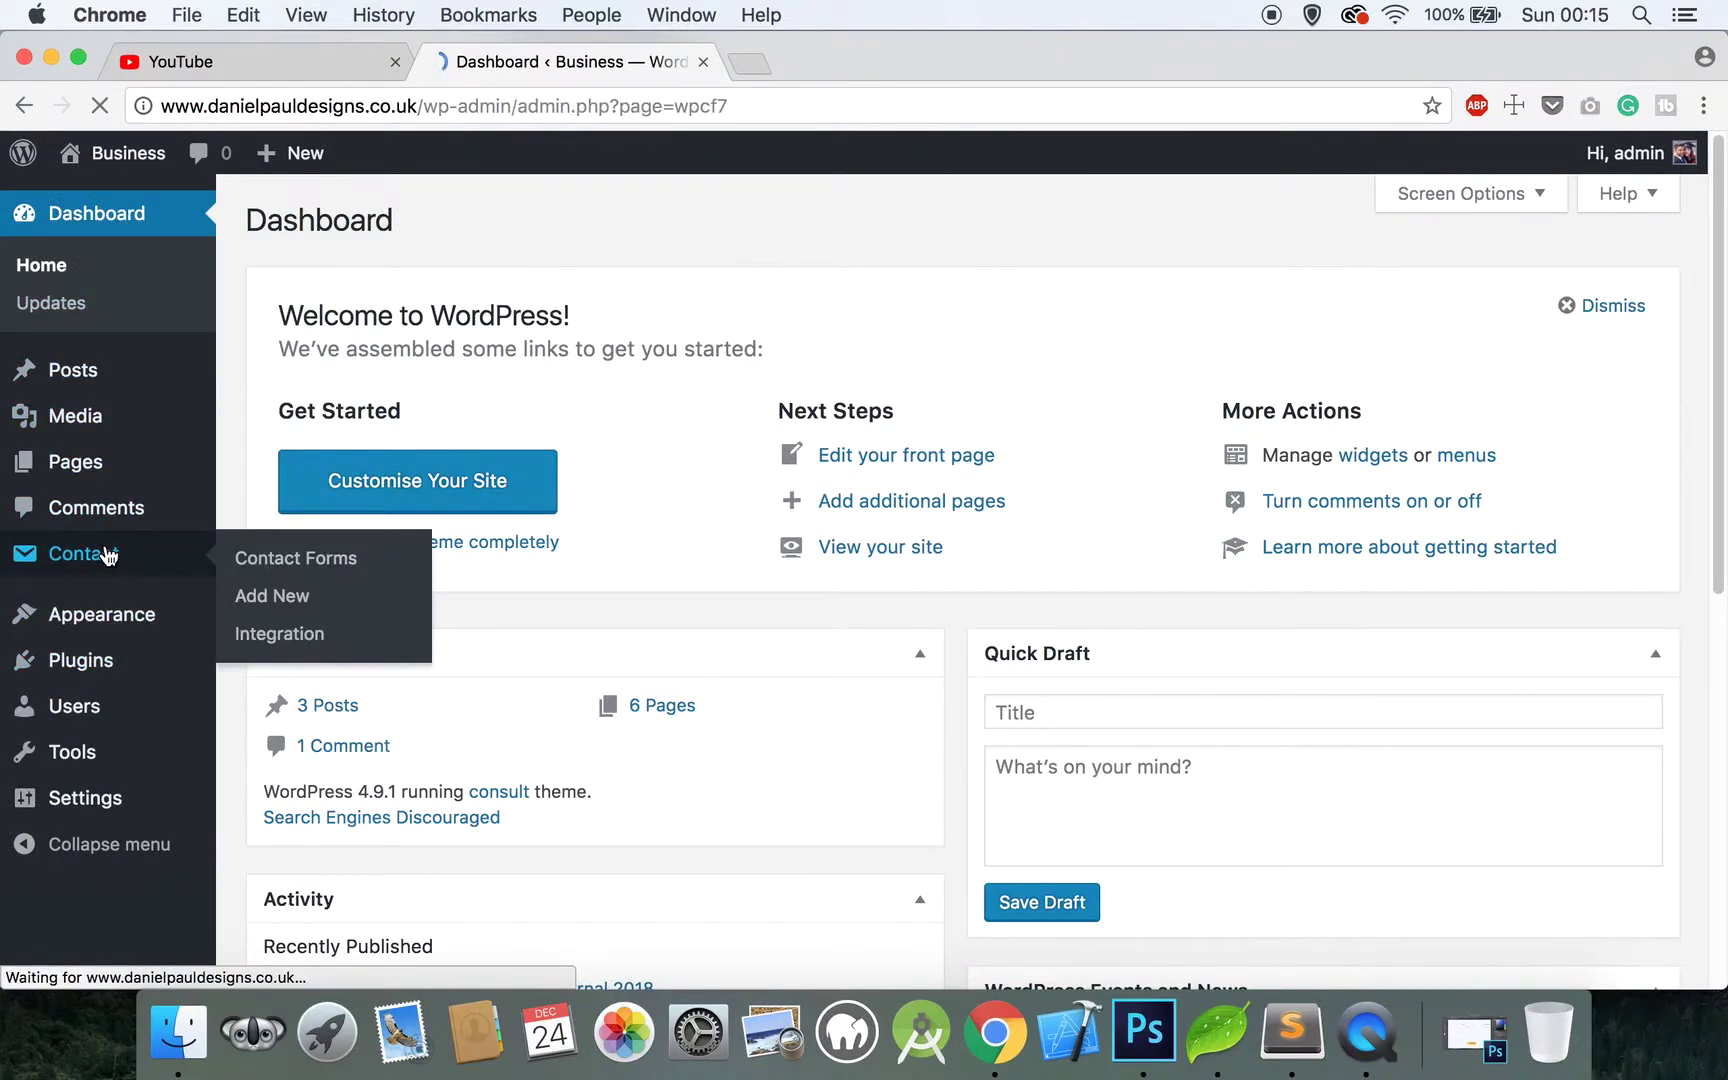
click(352, 805)
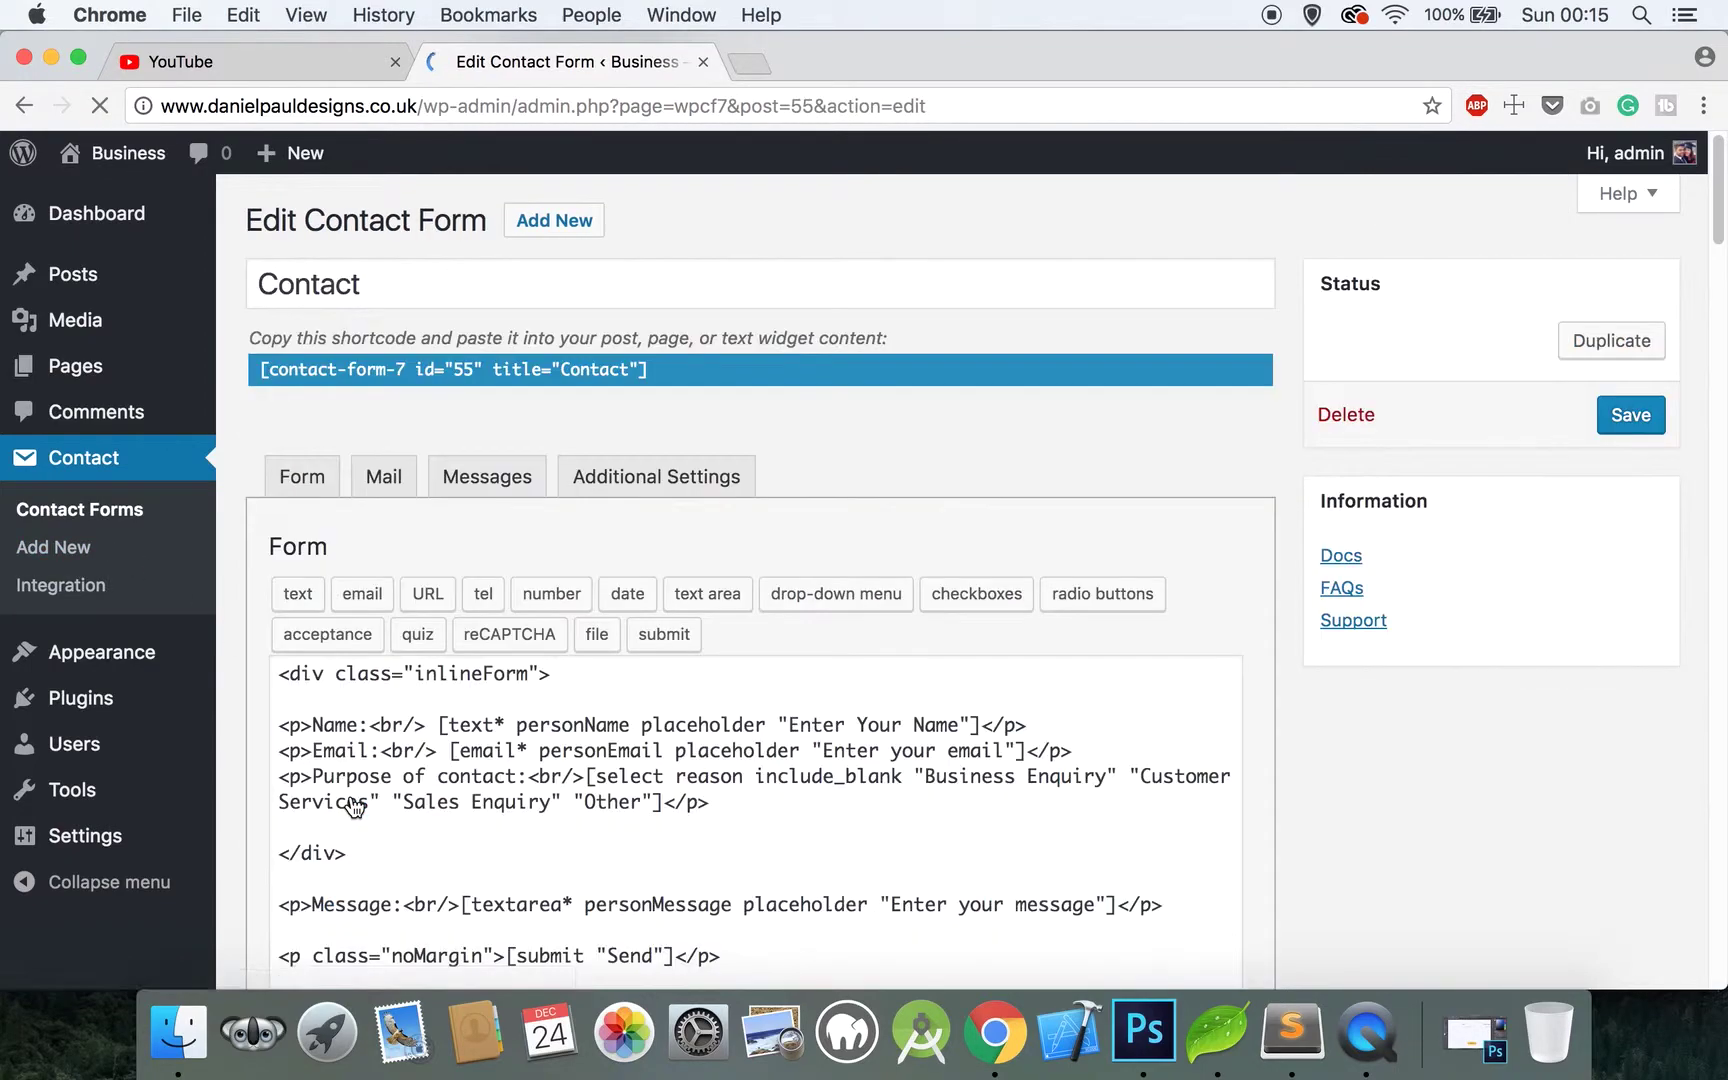
click(404, 498)
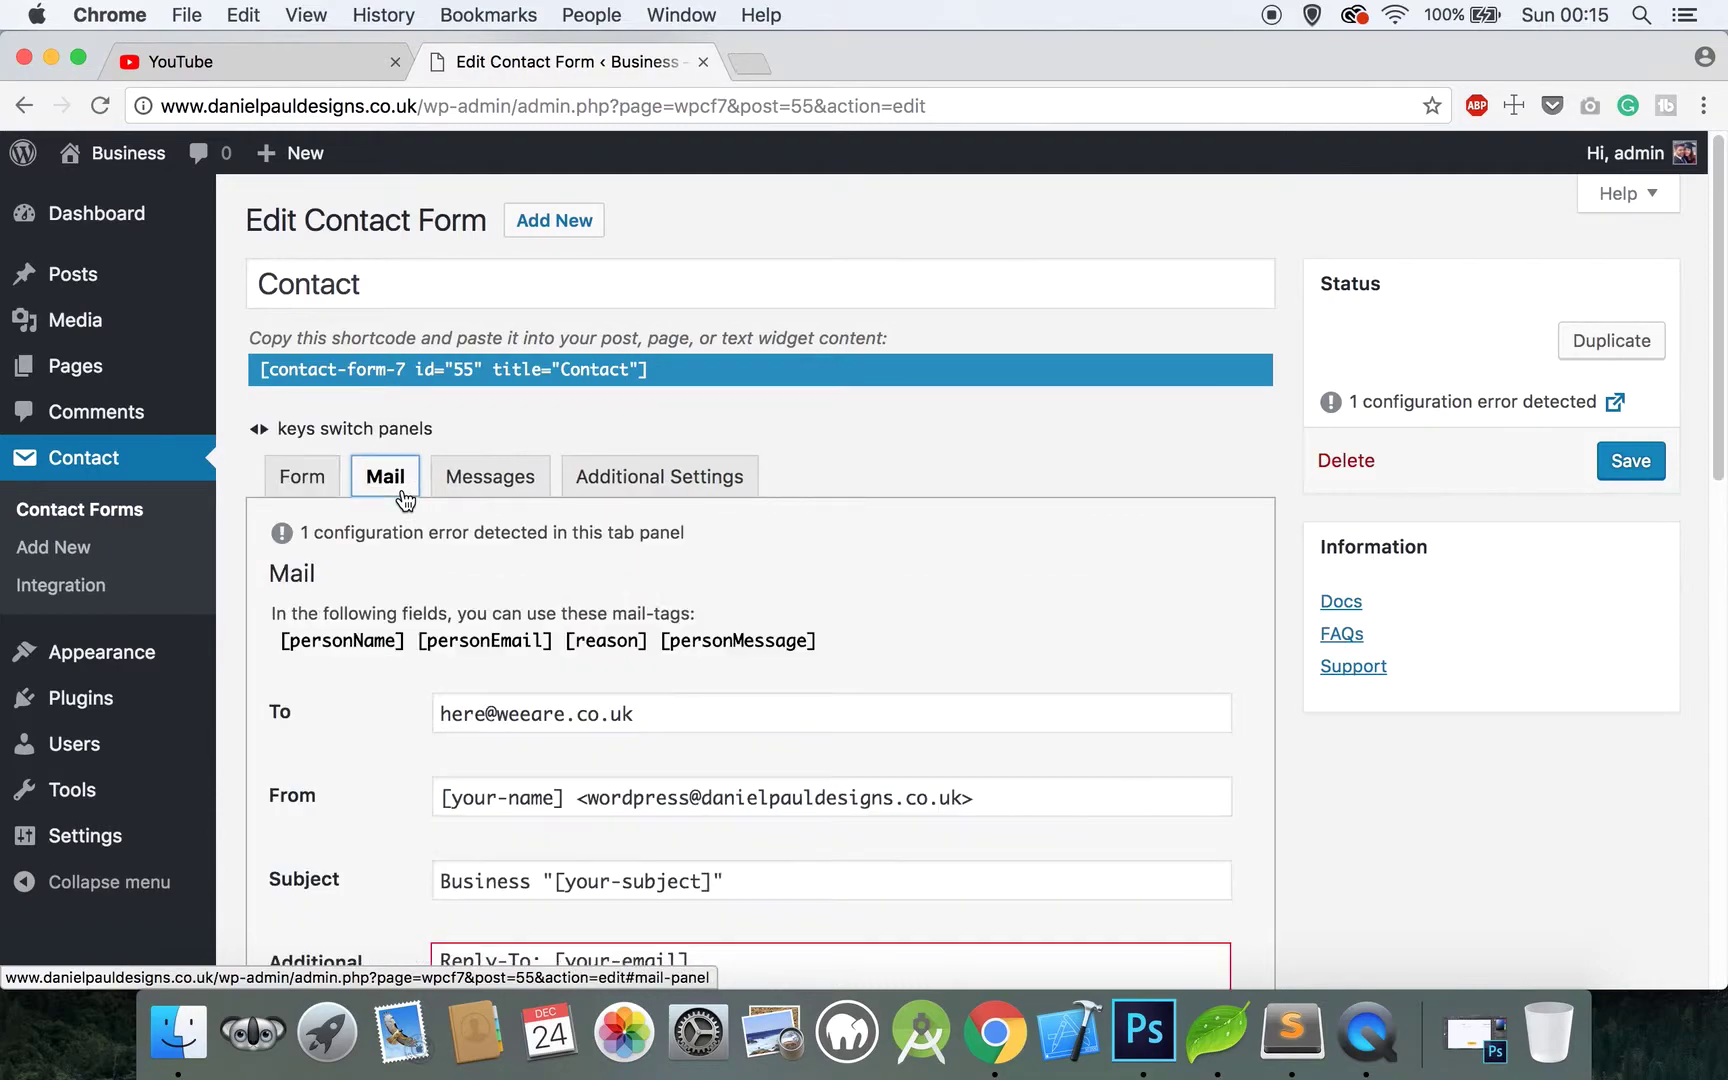
Replace the mail's To address with a placeholder e-mail address and the name tag in From with personName
drag(640, 705, 300, 679)
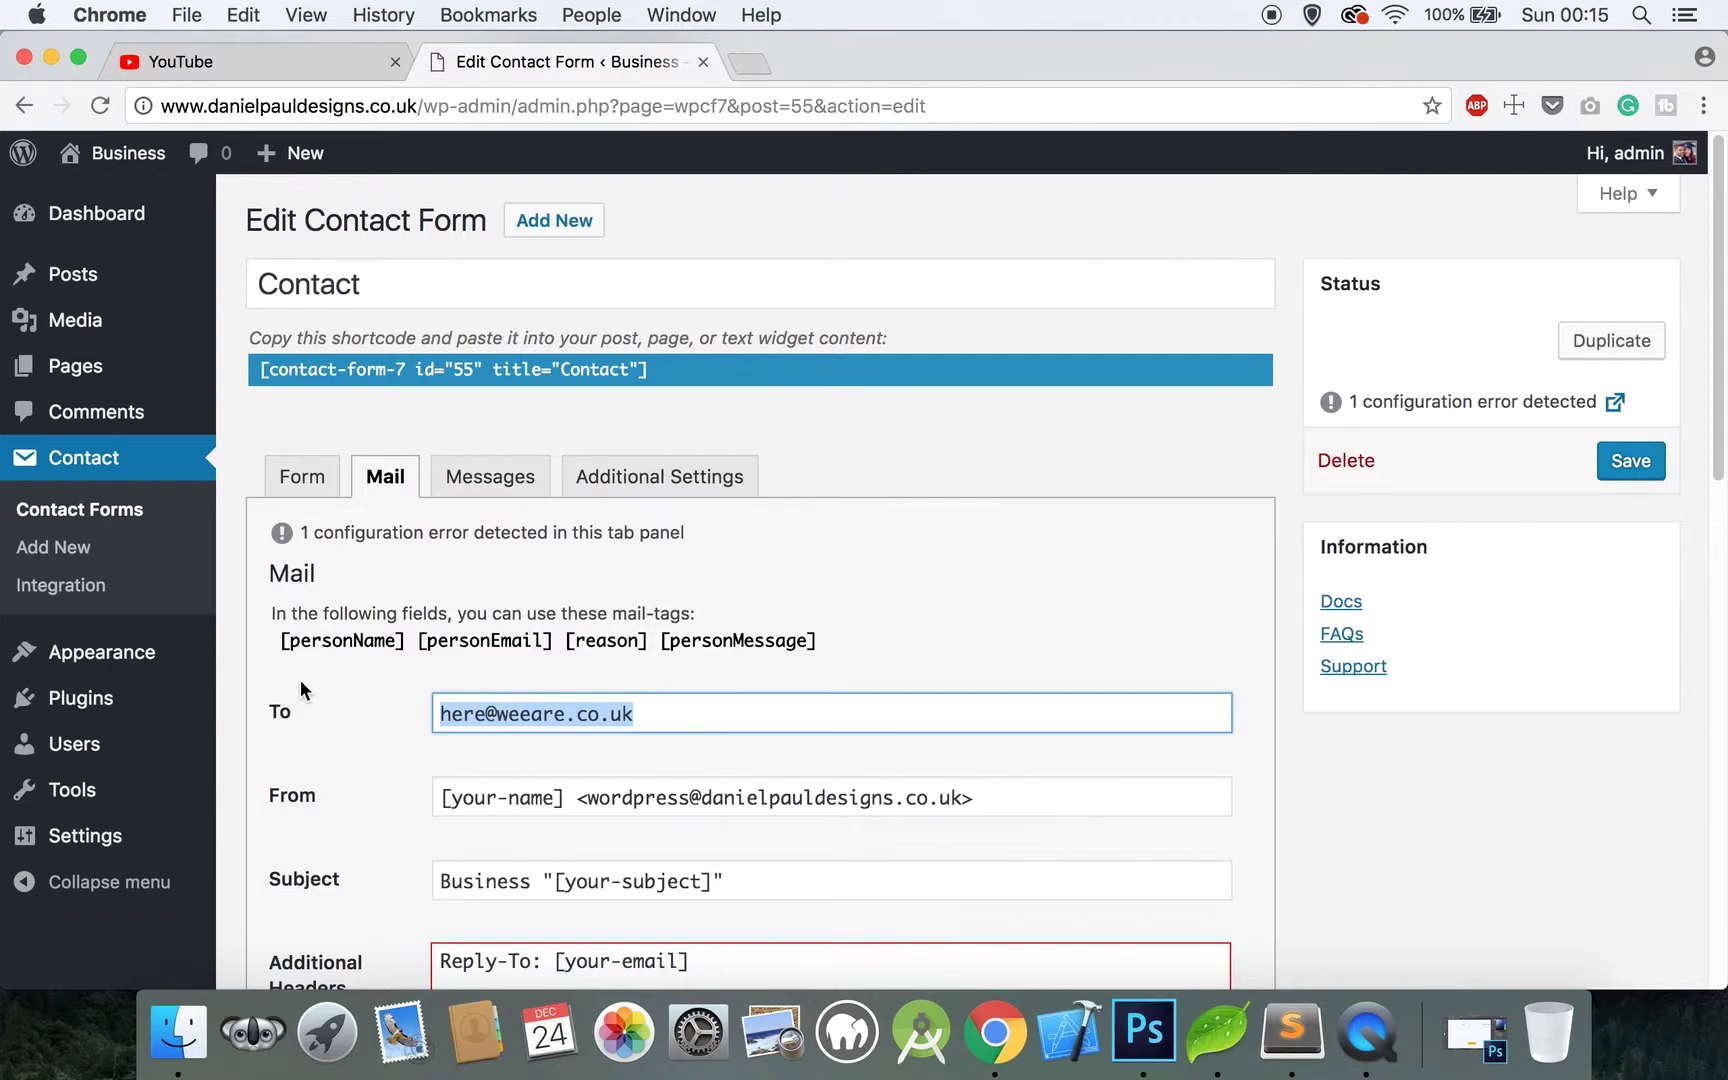
text(yourem)
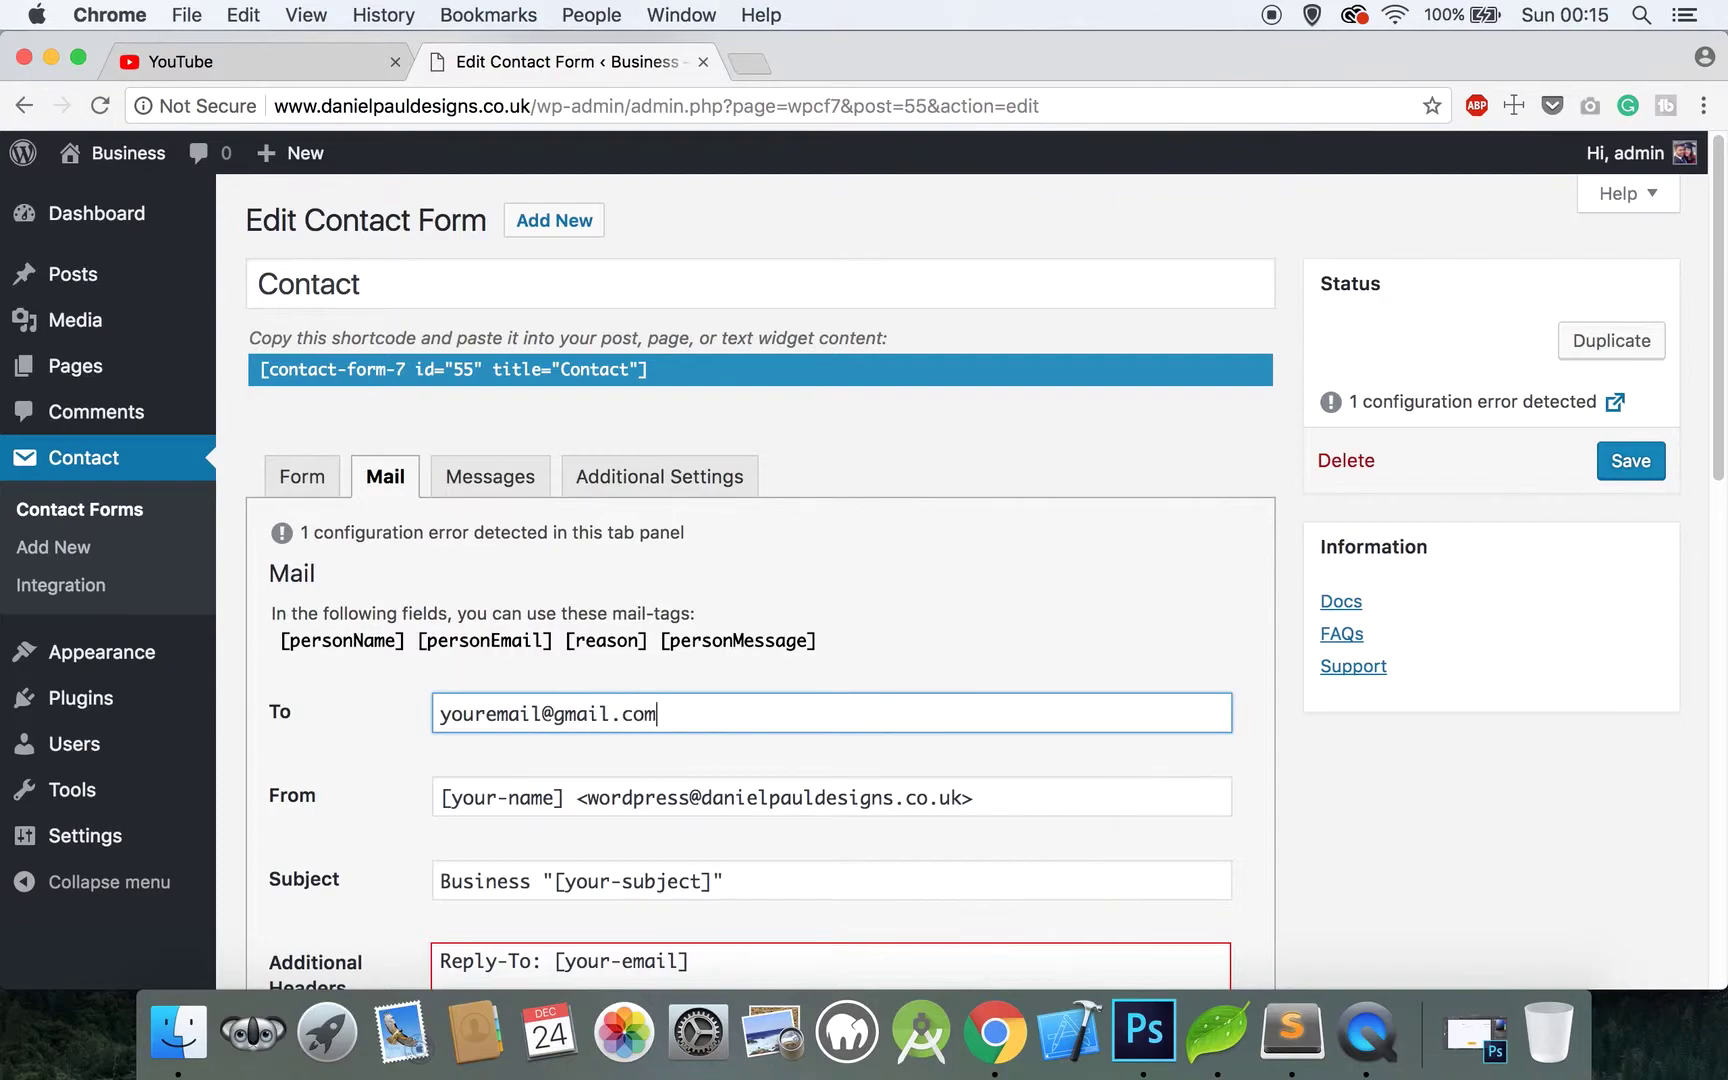
text(ail@gmail.com)
scroll(539, 497, down, 5)
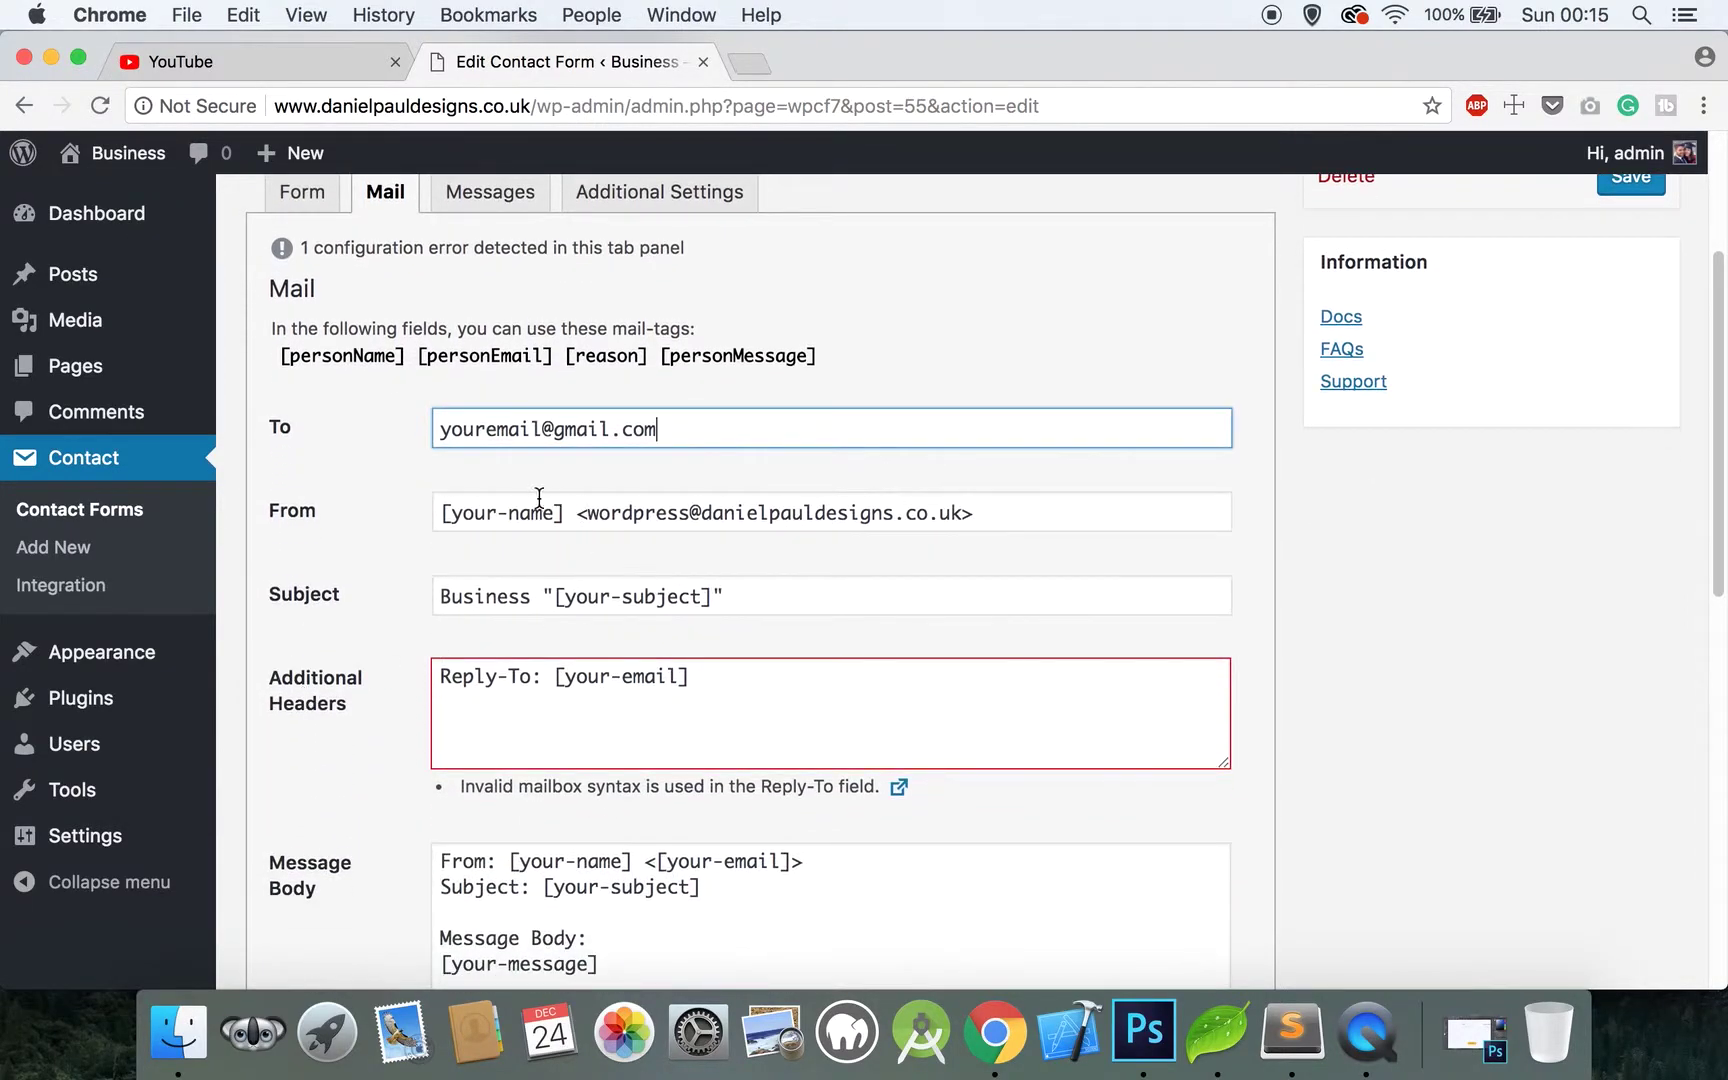
drag(559, 515, 455, 515)
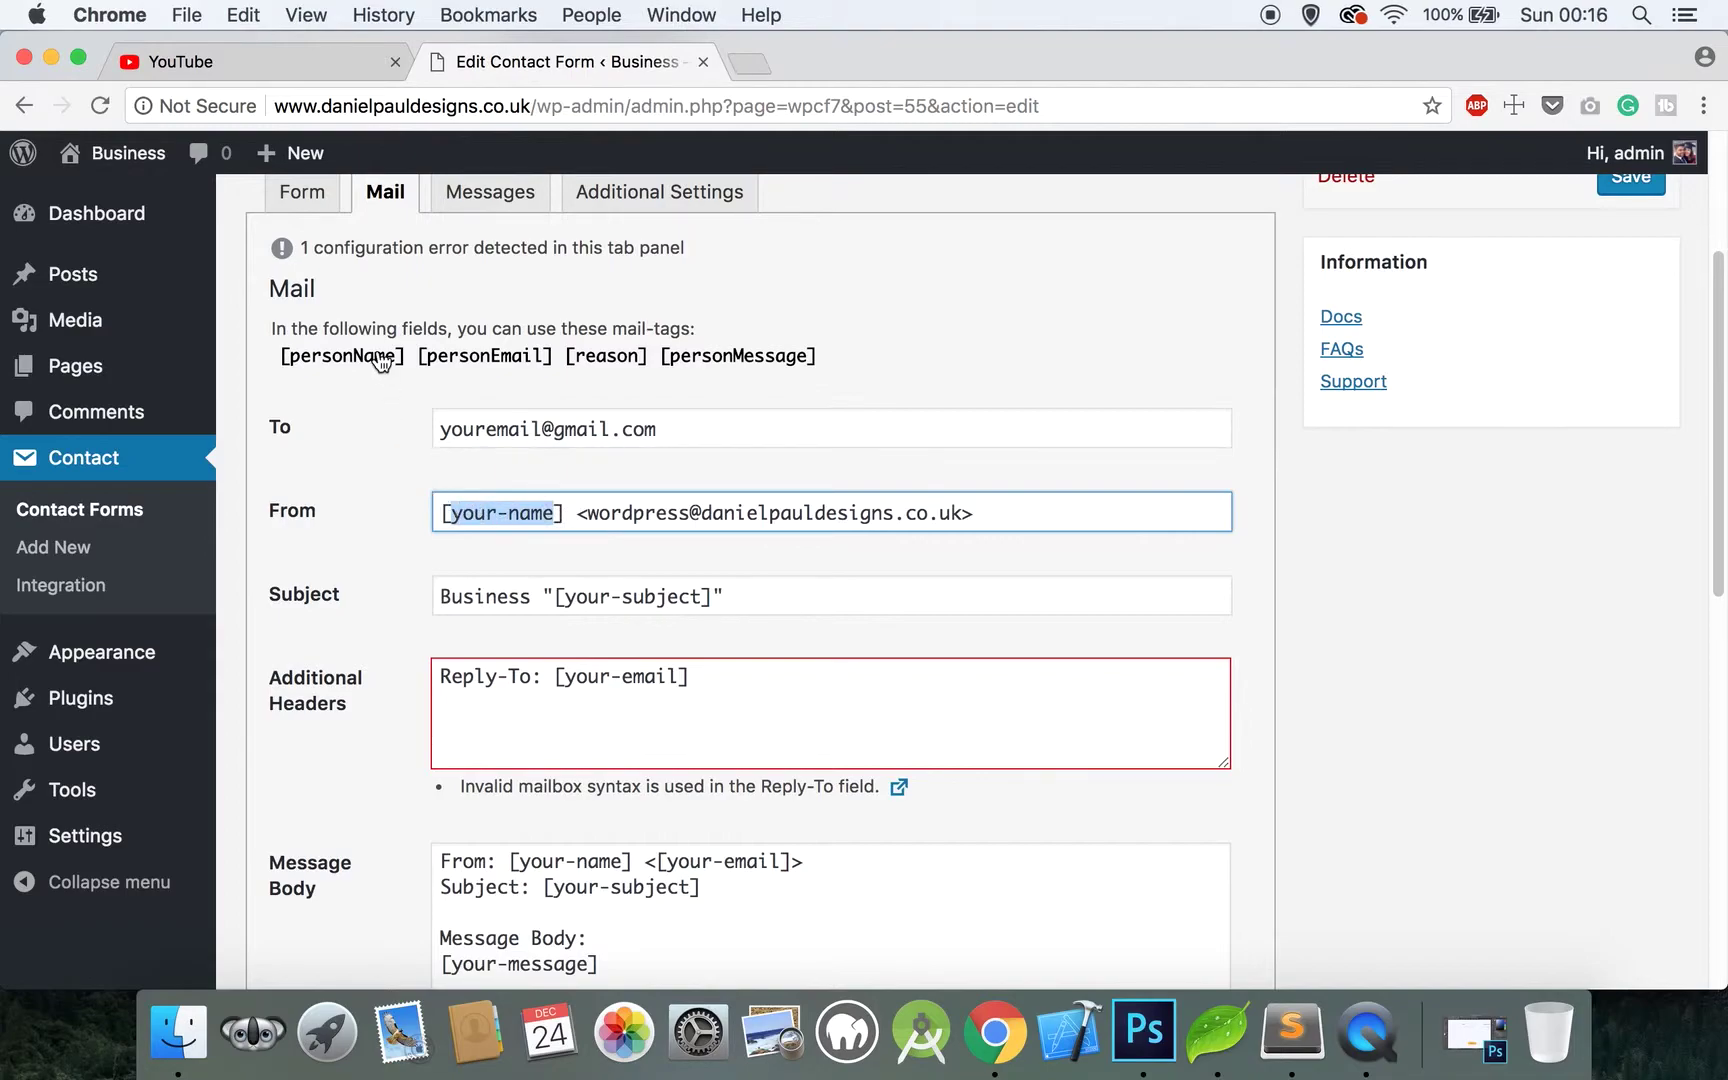
text(personName)
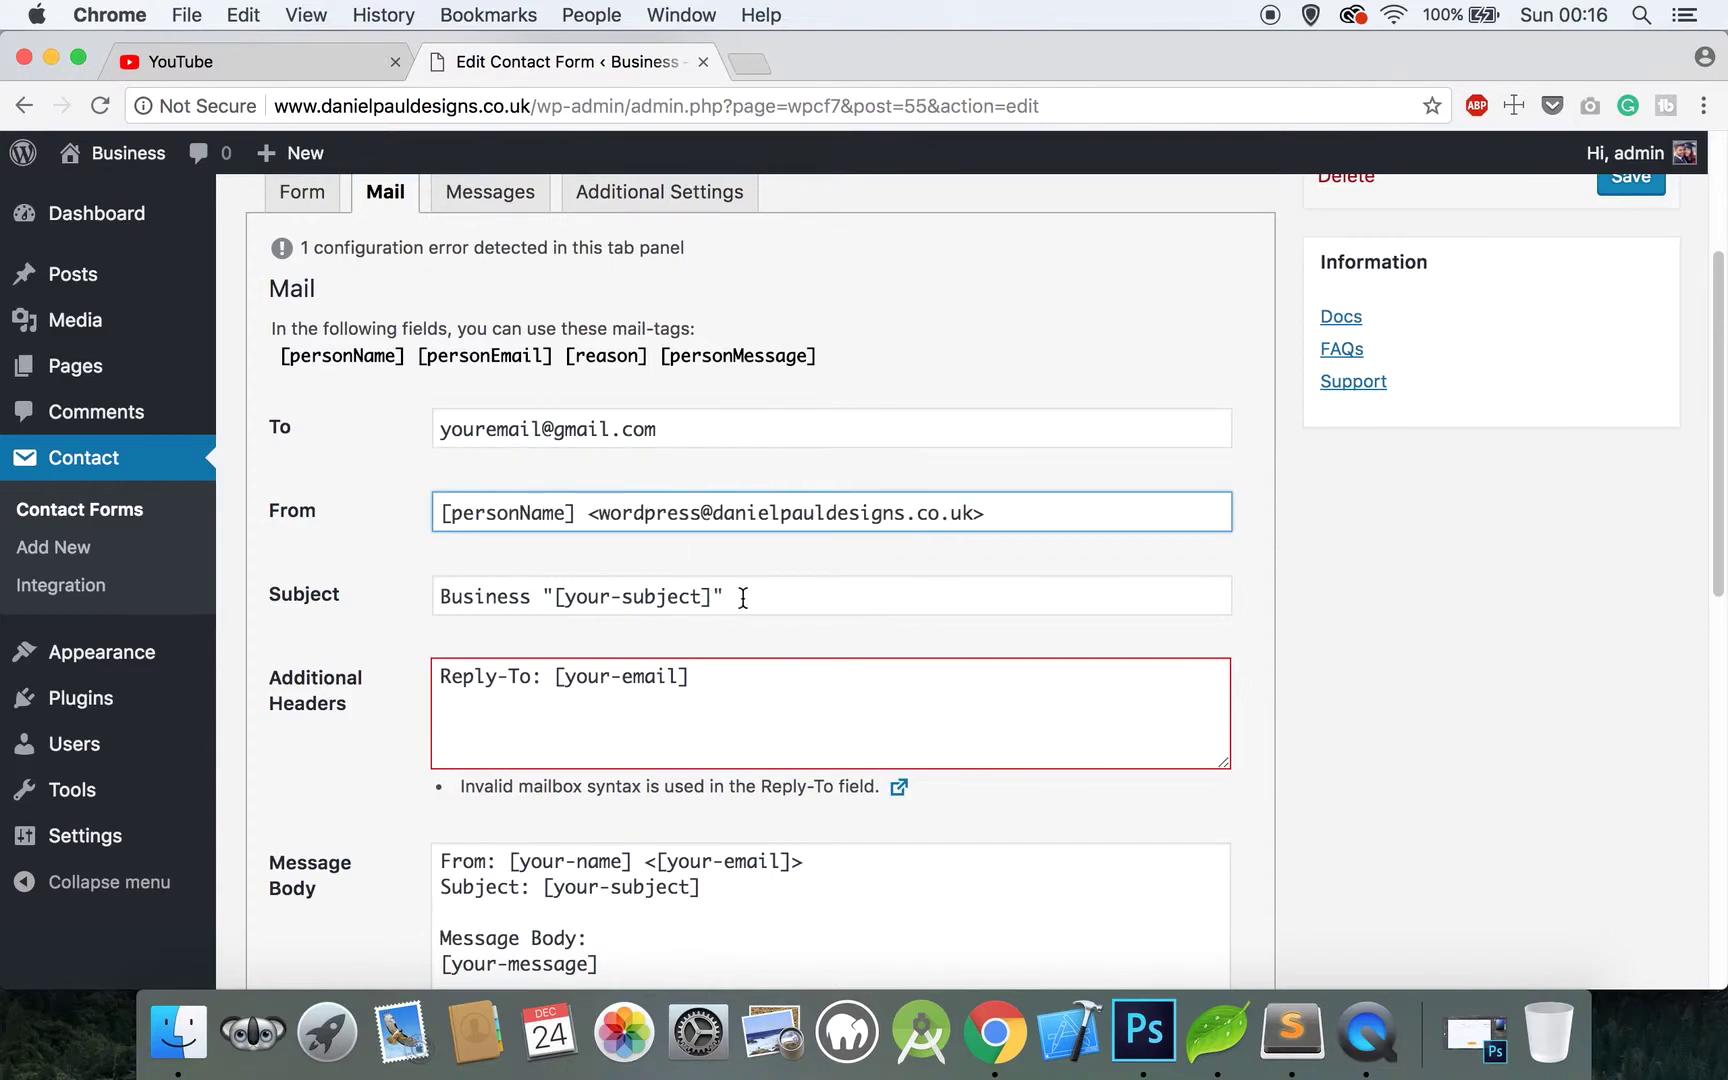
Replace the mail's Subject with "Emil from your website"
drag(740, 598, 427, 600)
text(Business Enq)
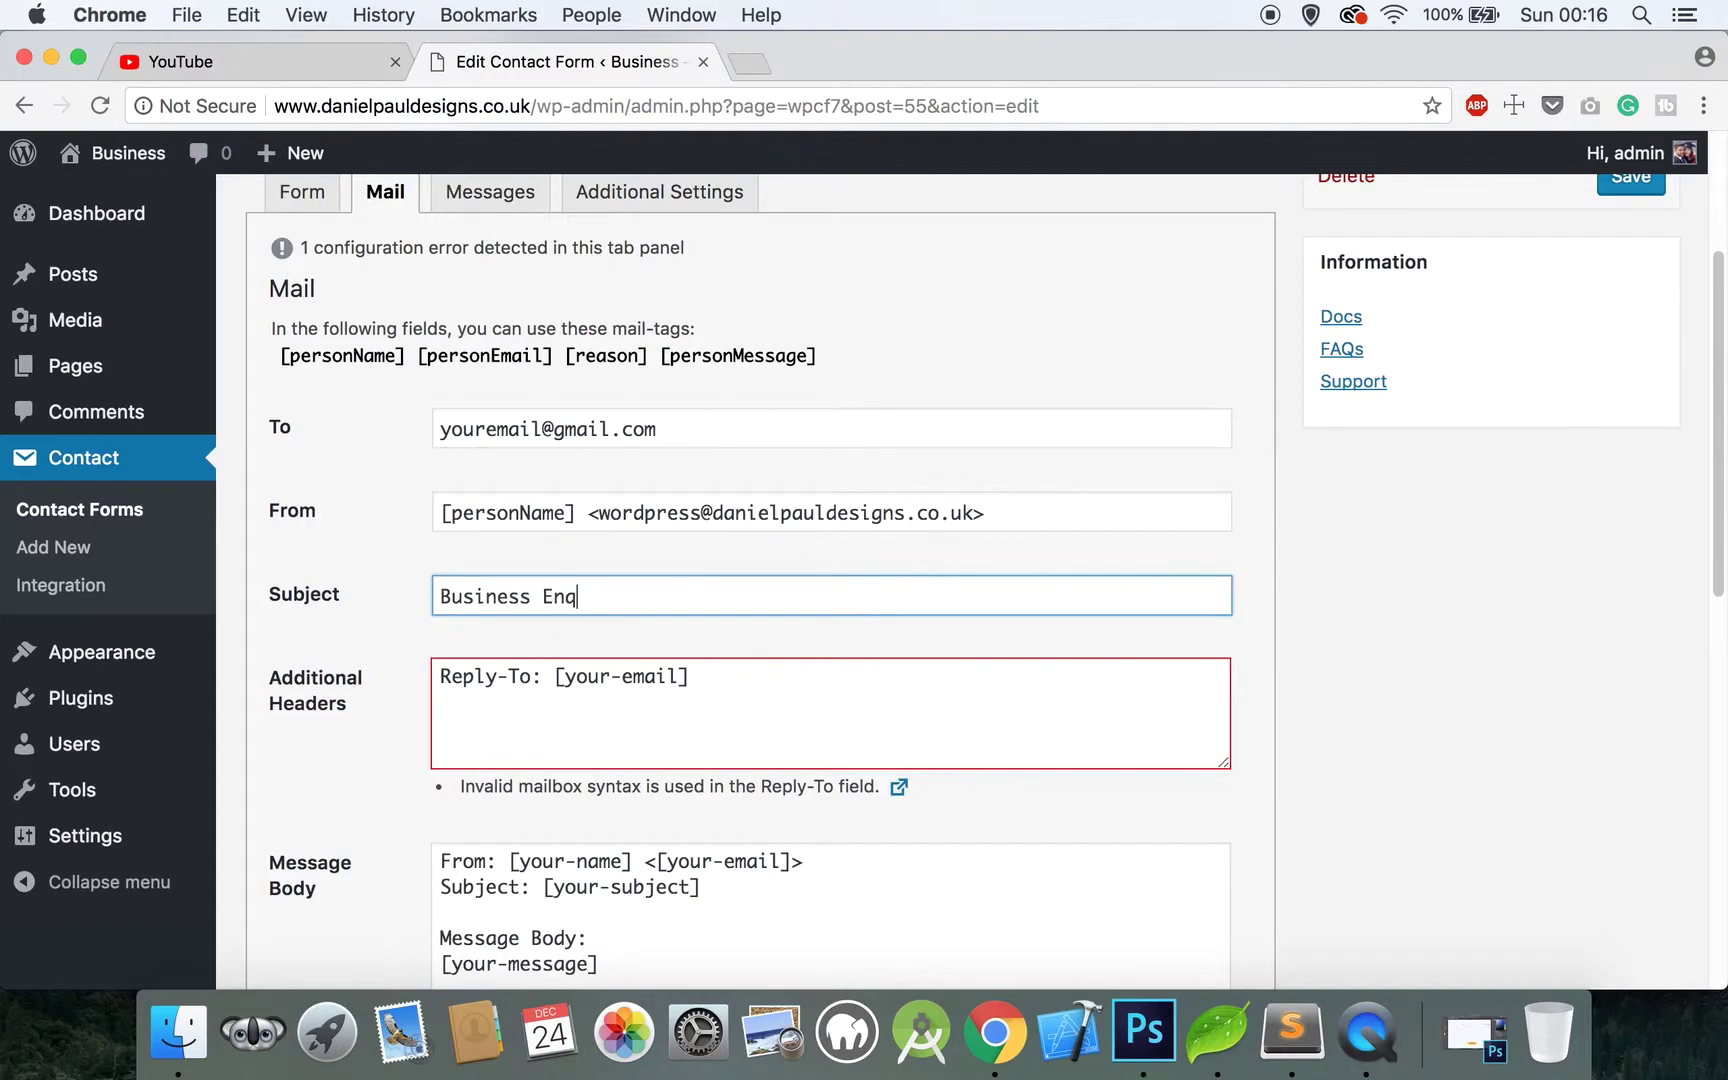
key(BackSpace)
key(BackSpace)
key(BackSpace)
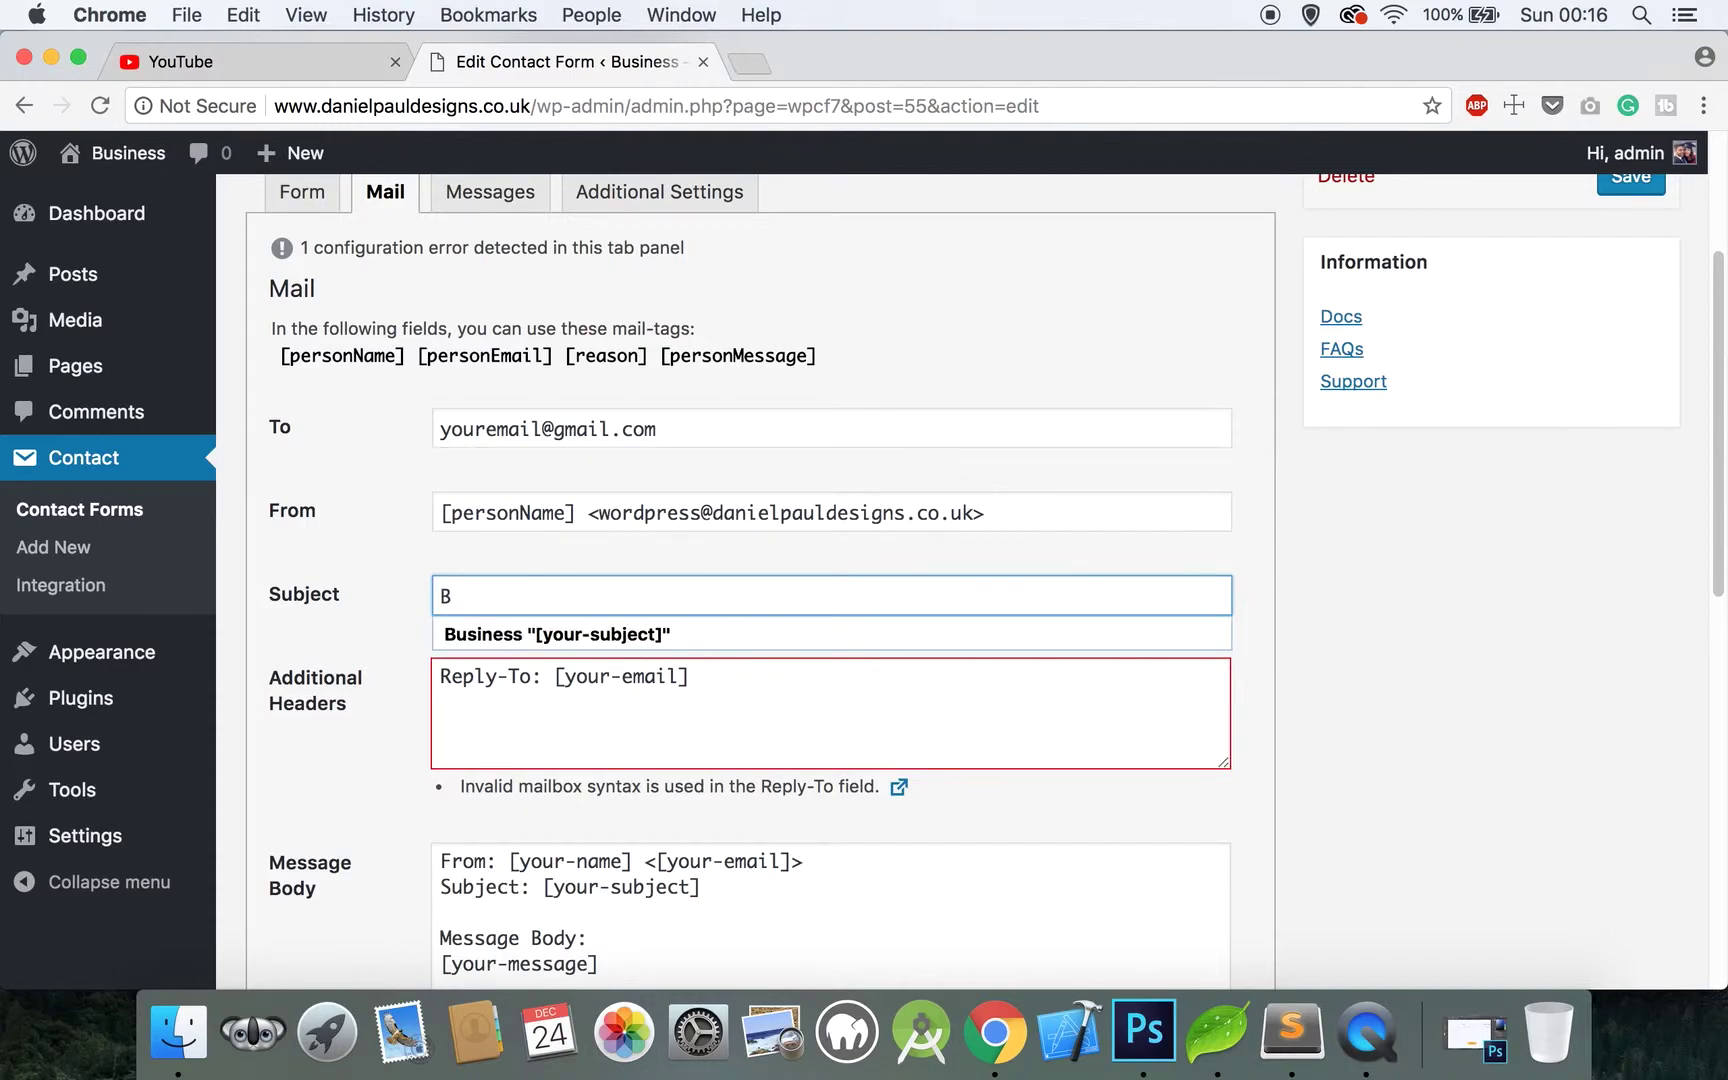
key(BackSpace)
text(Emil from your website)
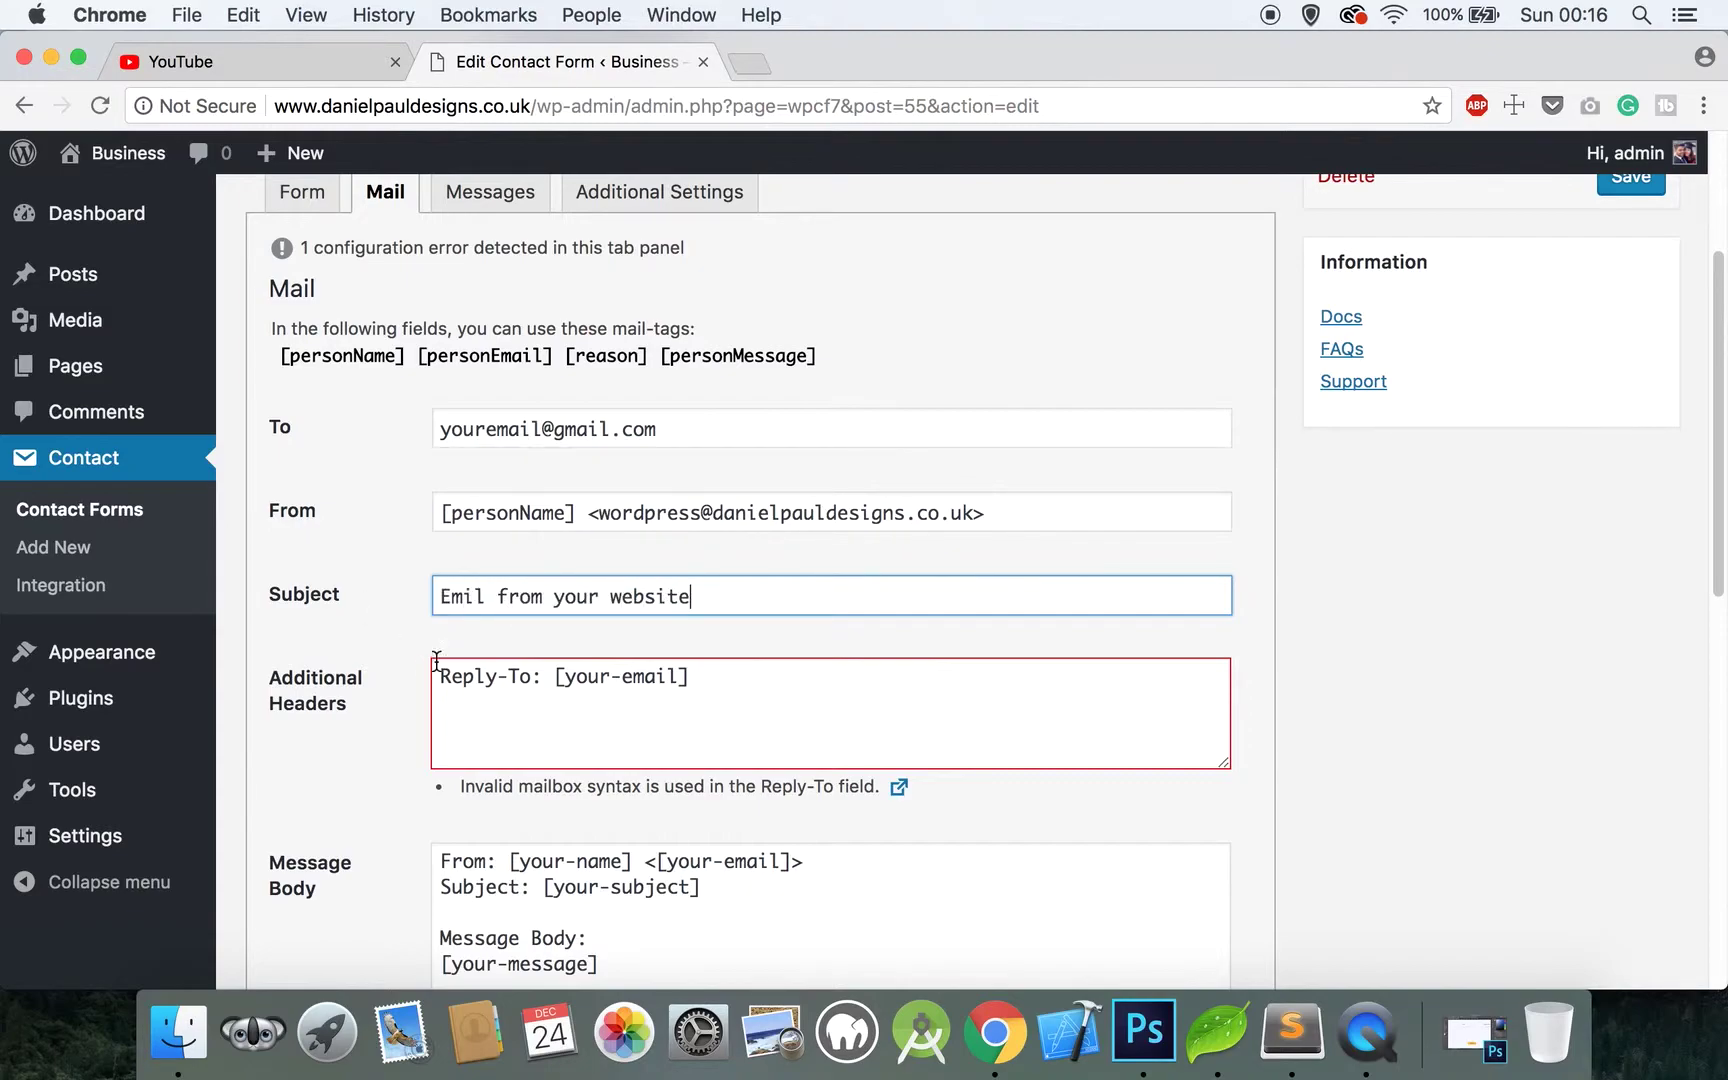
Replace the tag in the Reply-To additional header with personEmail
click(676, 681)
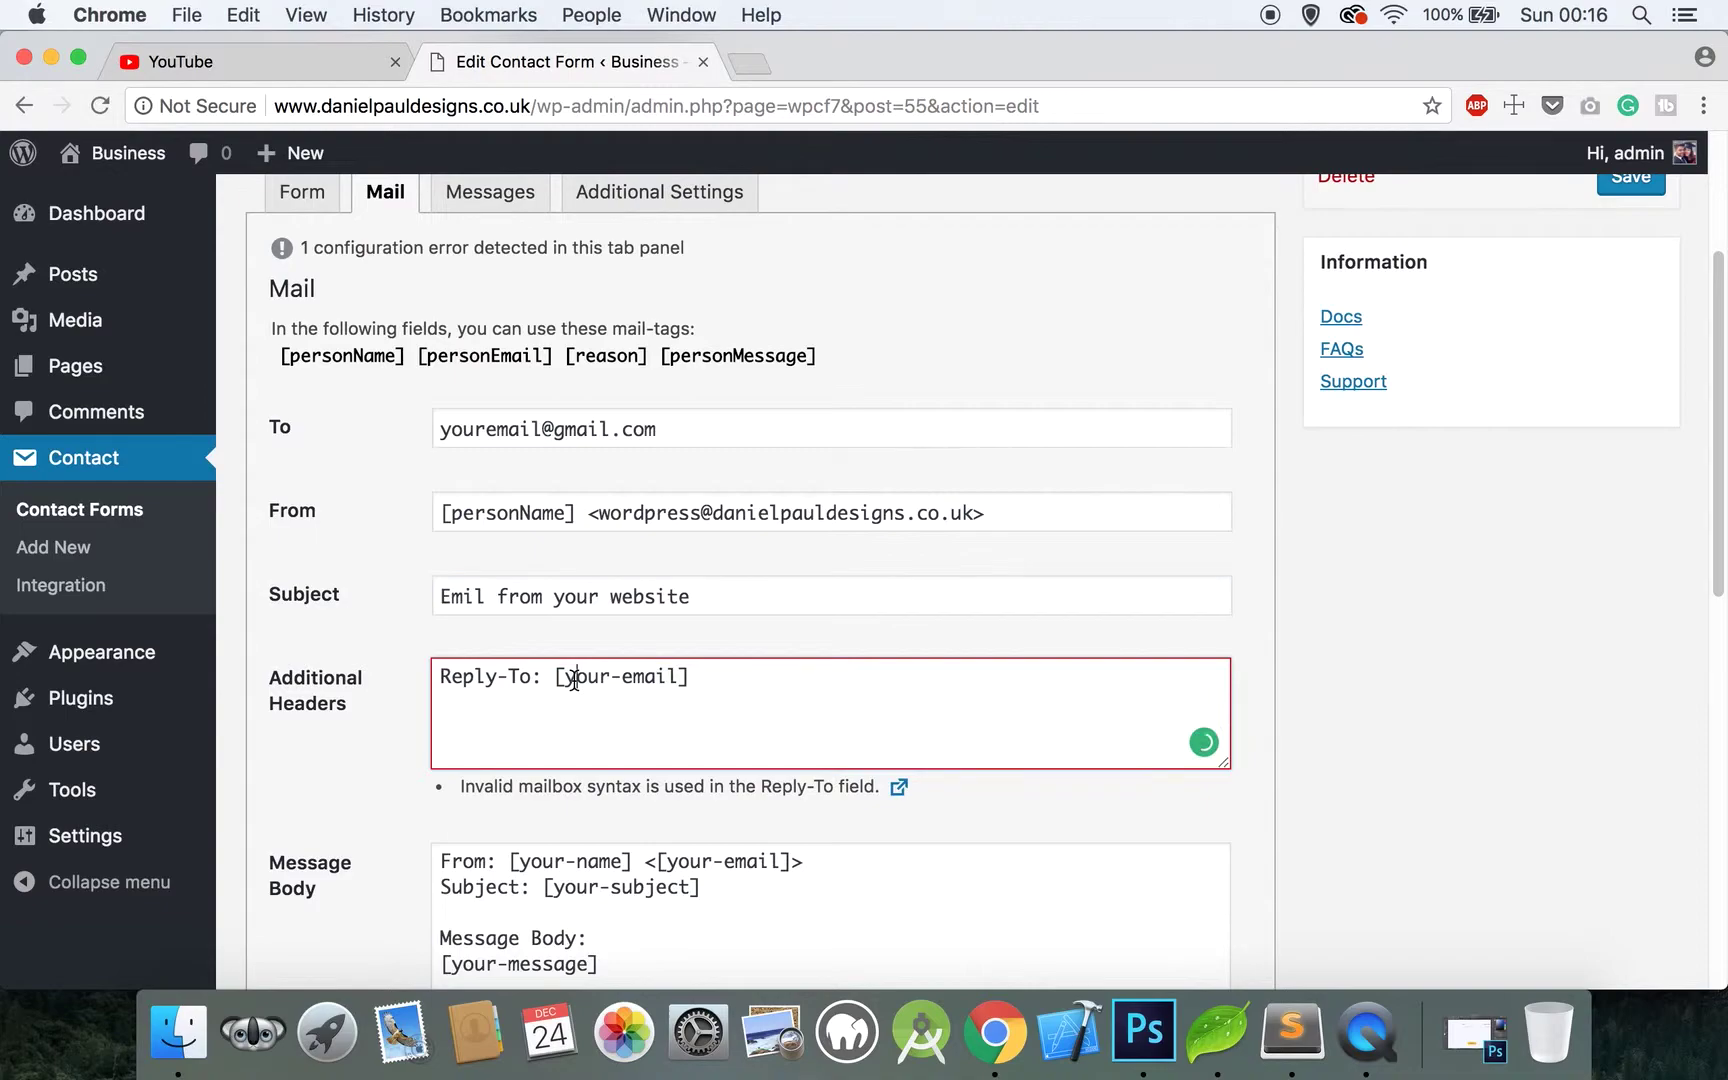
drag(679, 680, 562, 680)
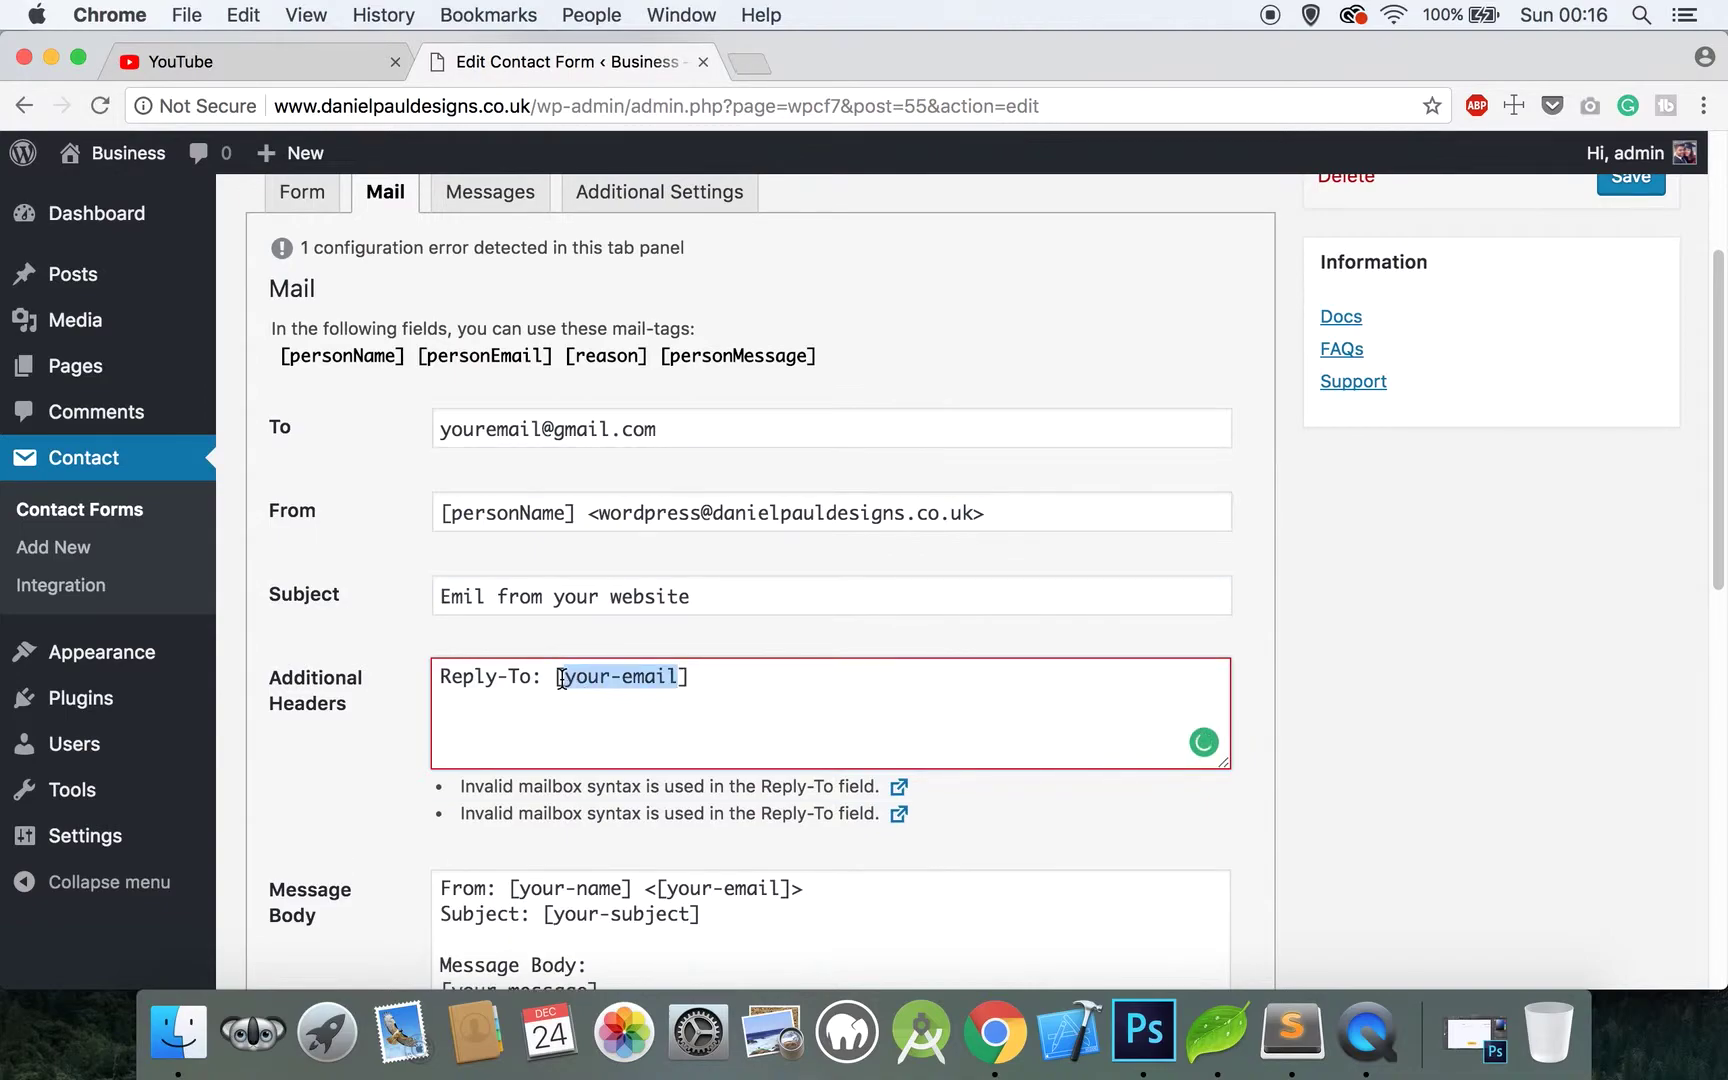
text(personEmail)
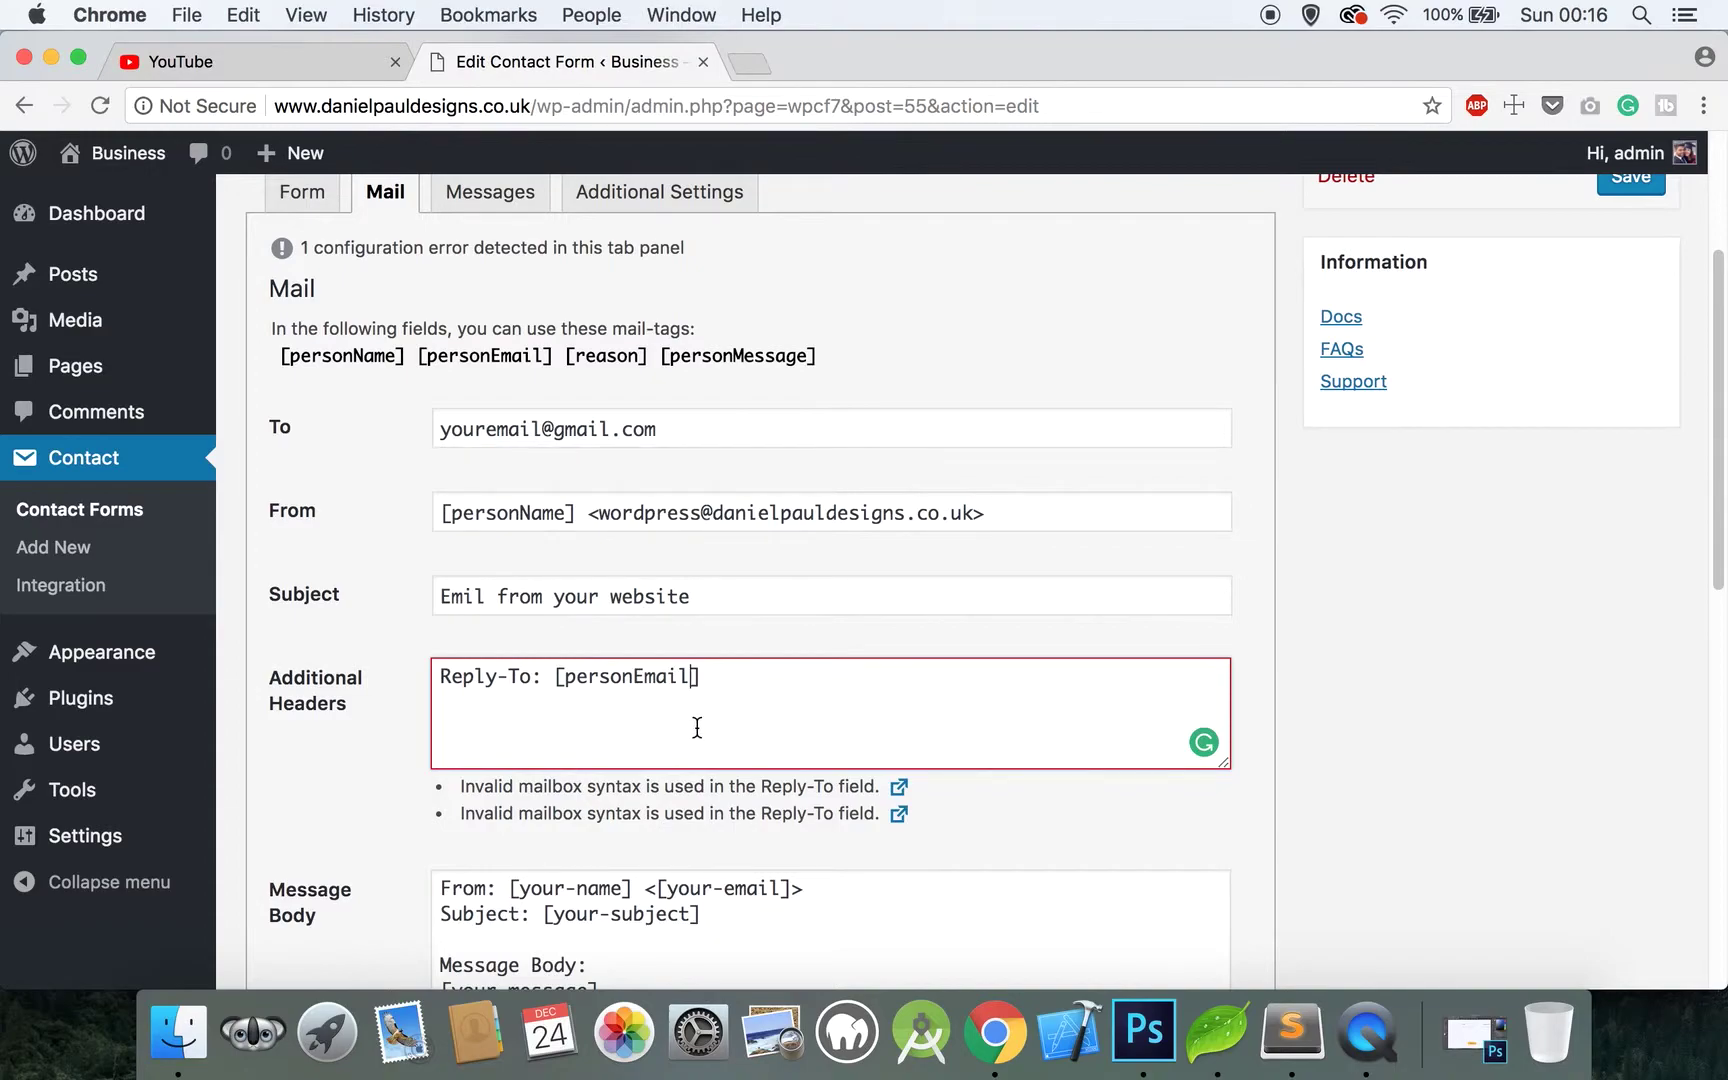
Replace the name and email tags in the message body's From line with personName and personEmail
scroll(697, 727, down, 5)
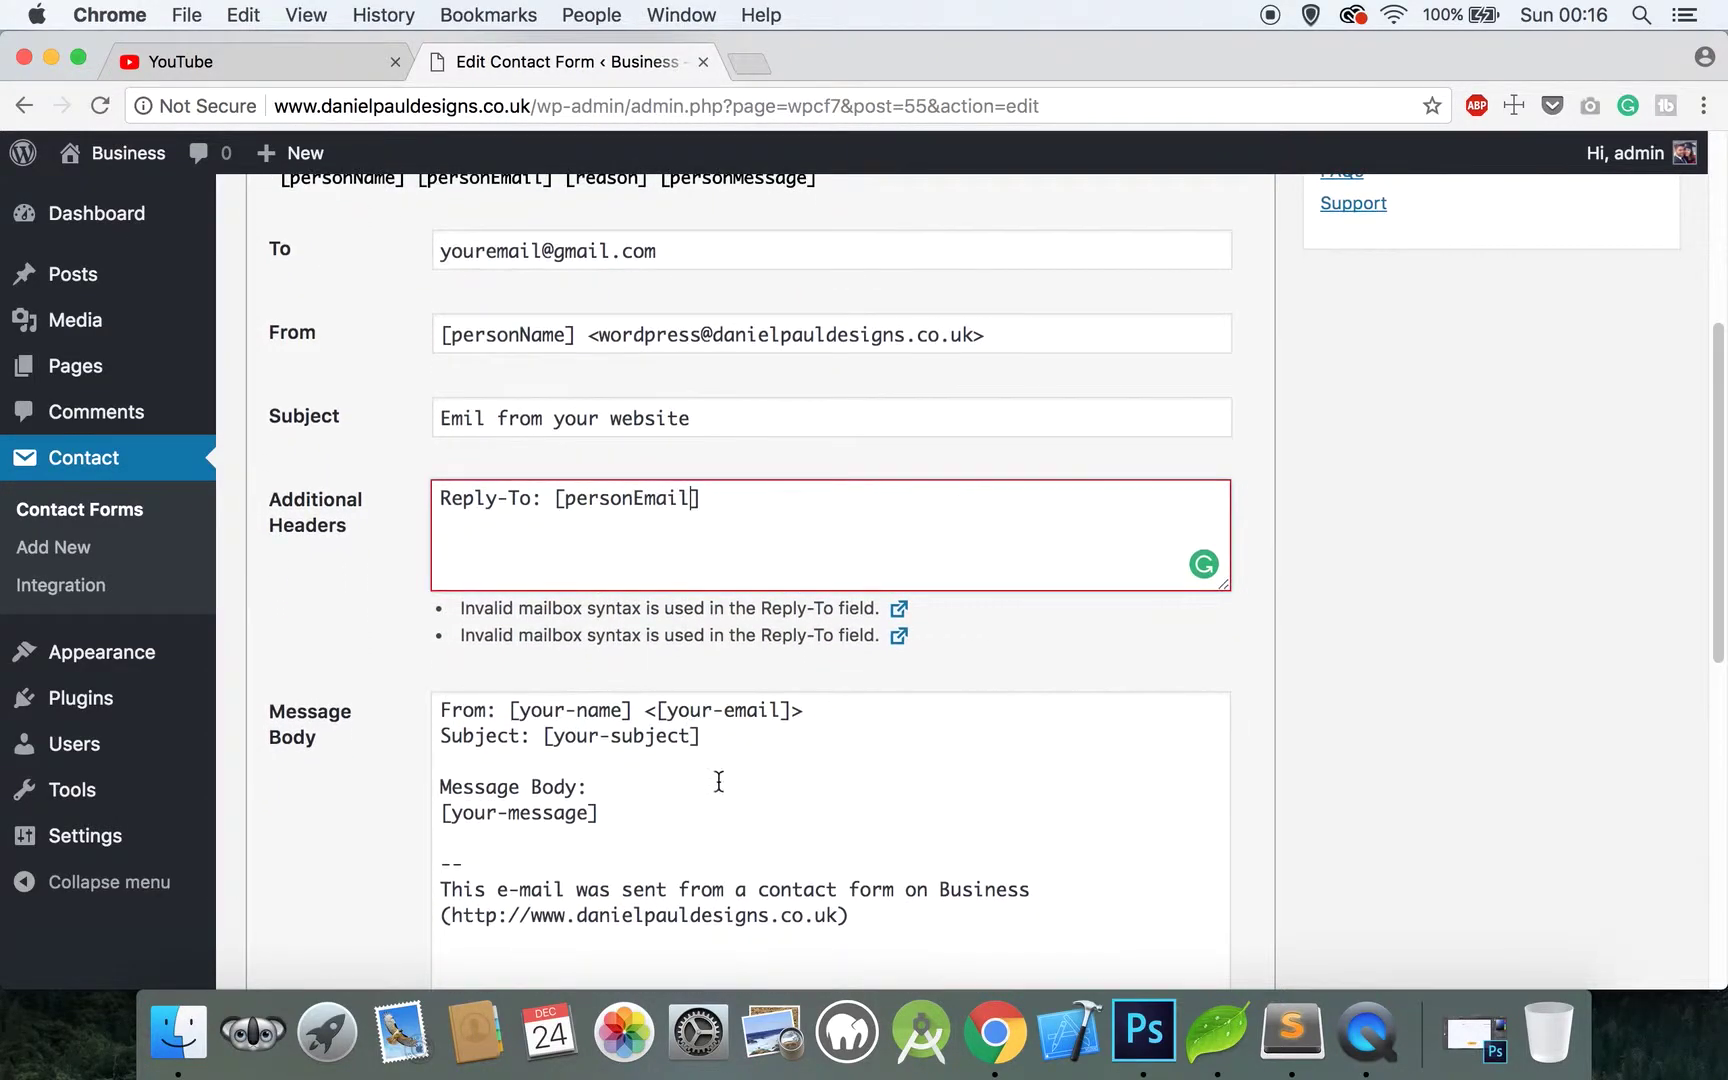
drag(883, 914, 438, 708)
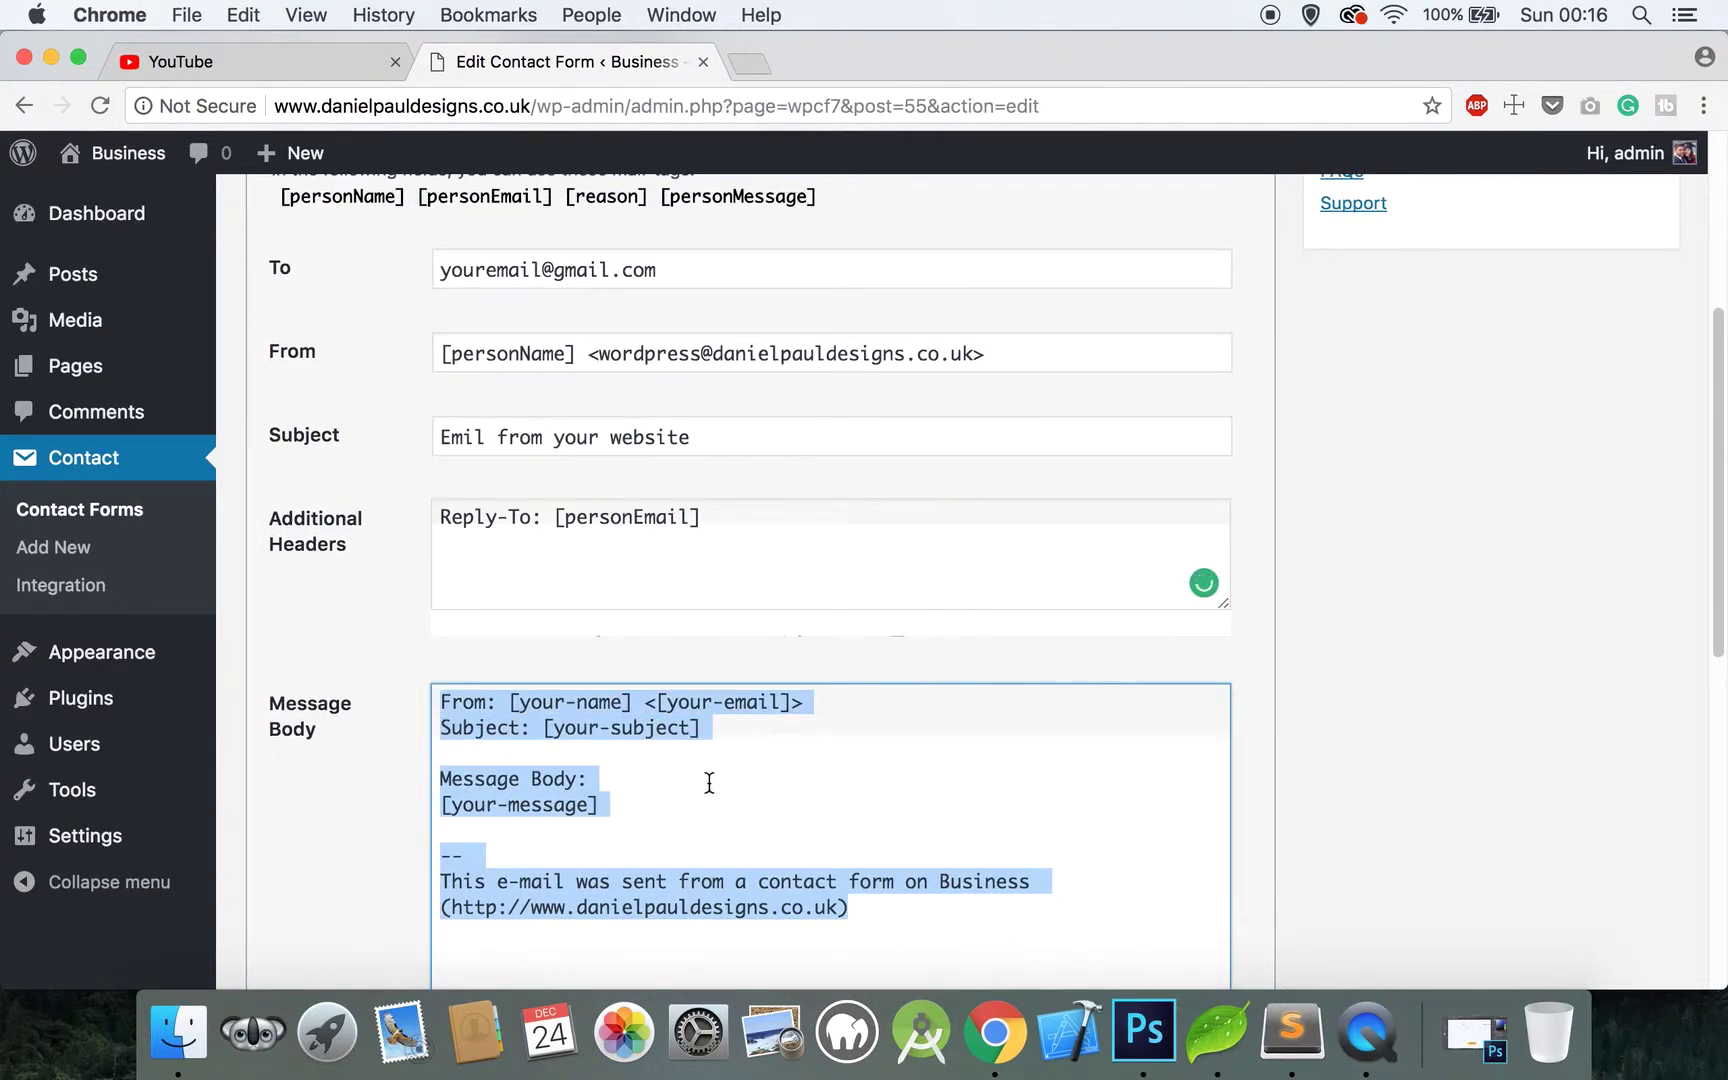
click(814, 800)
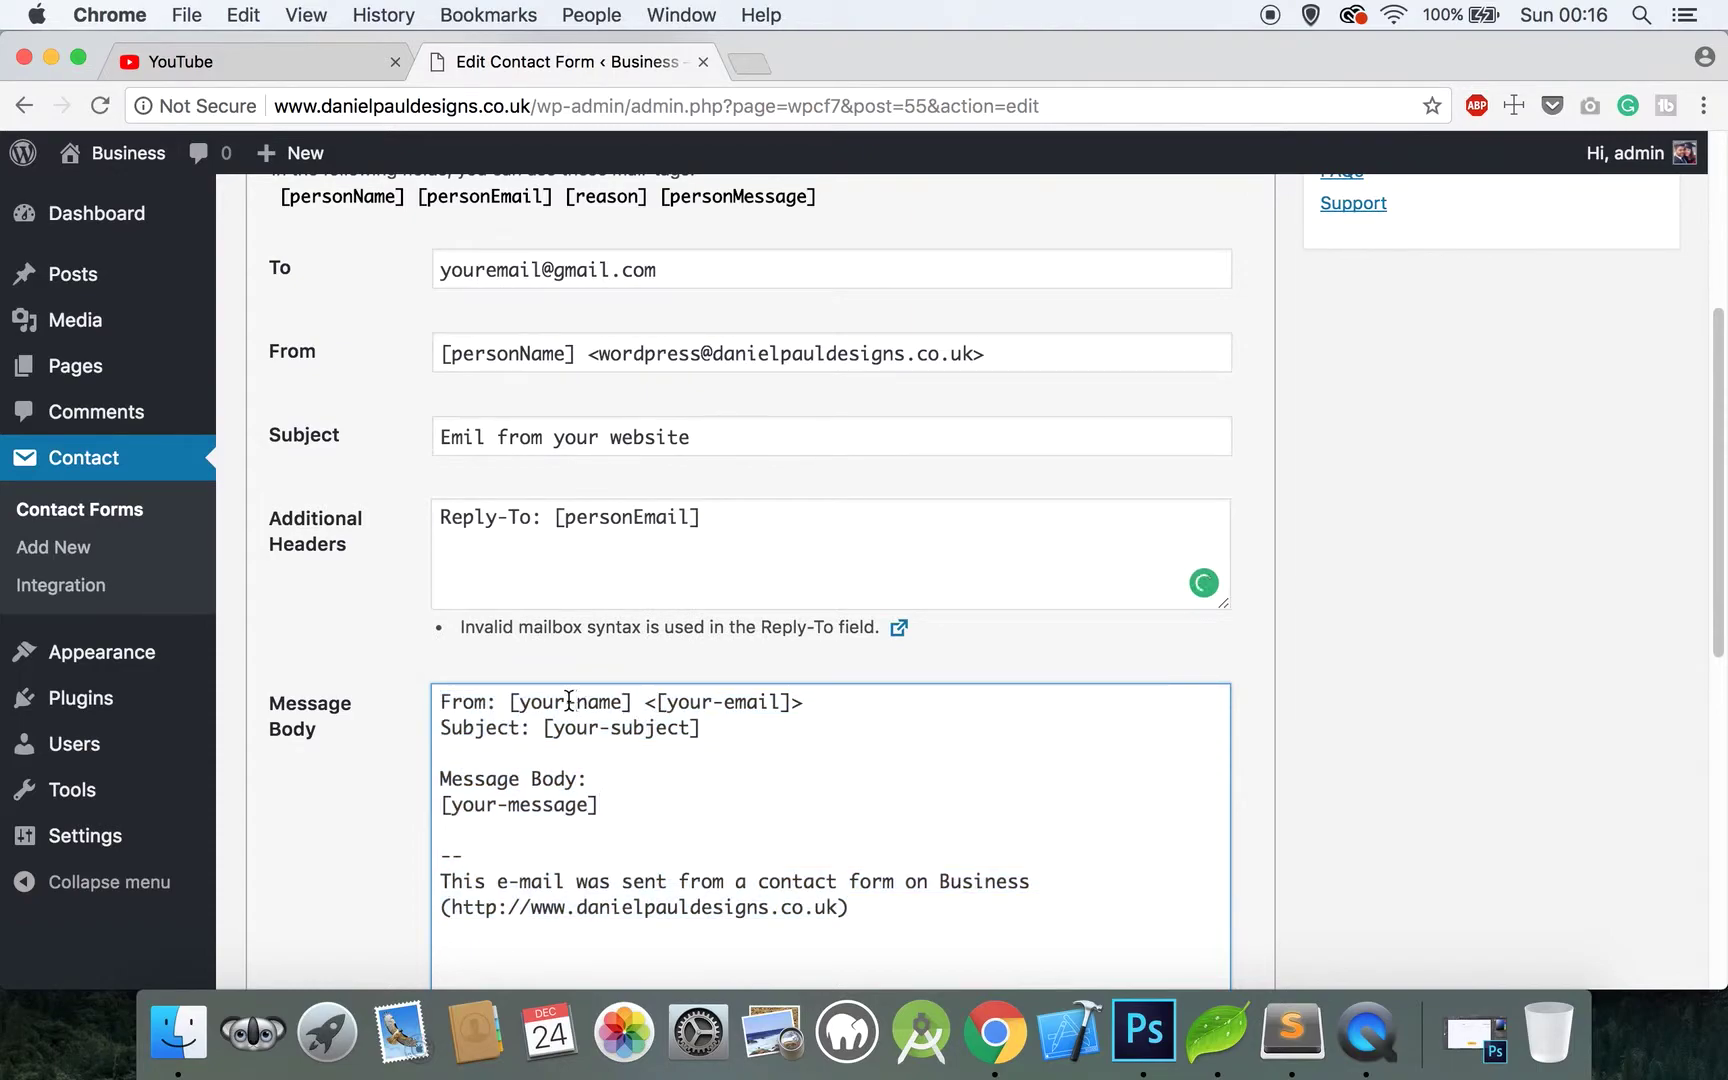
drag(622, 702, 528, 703)
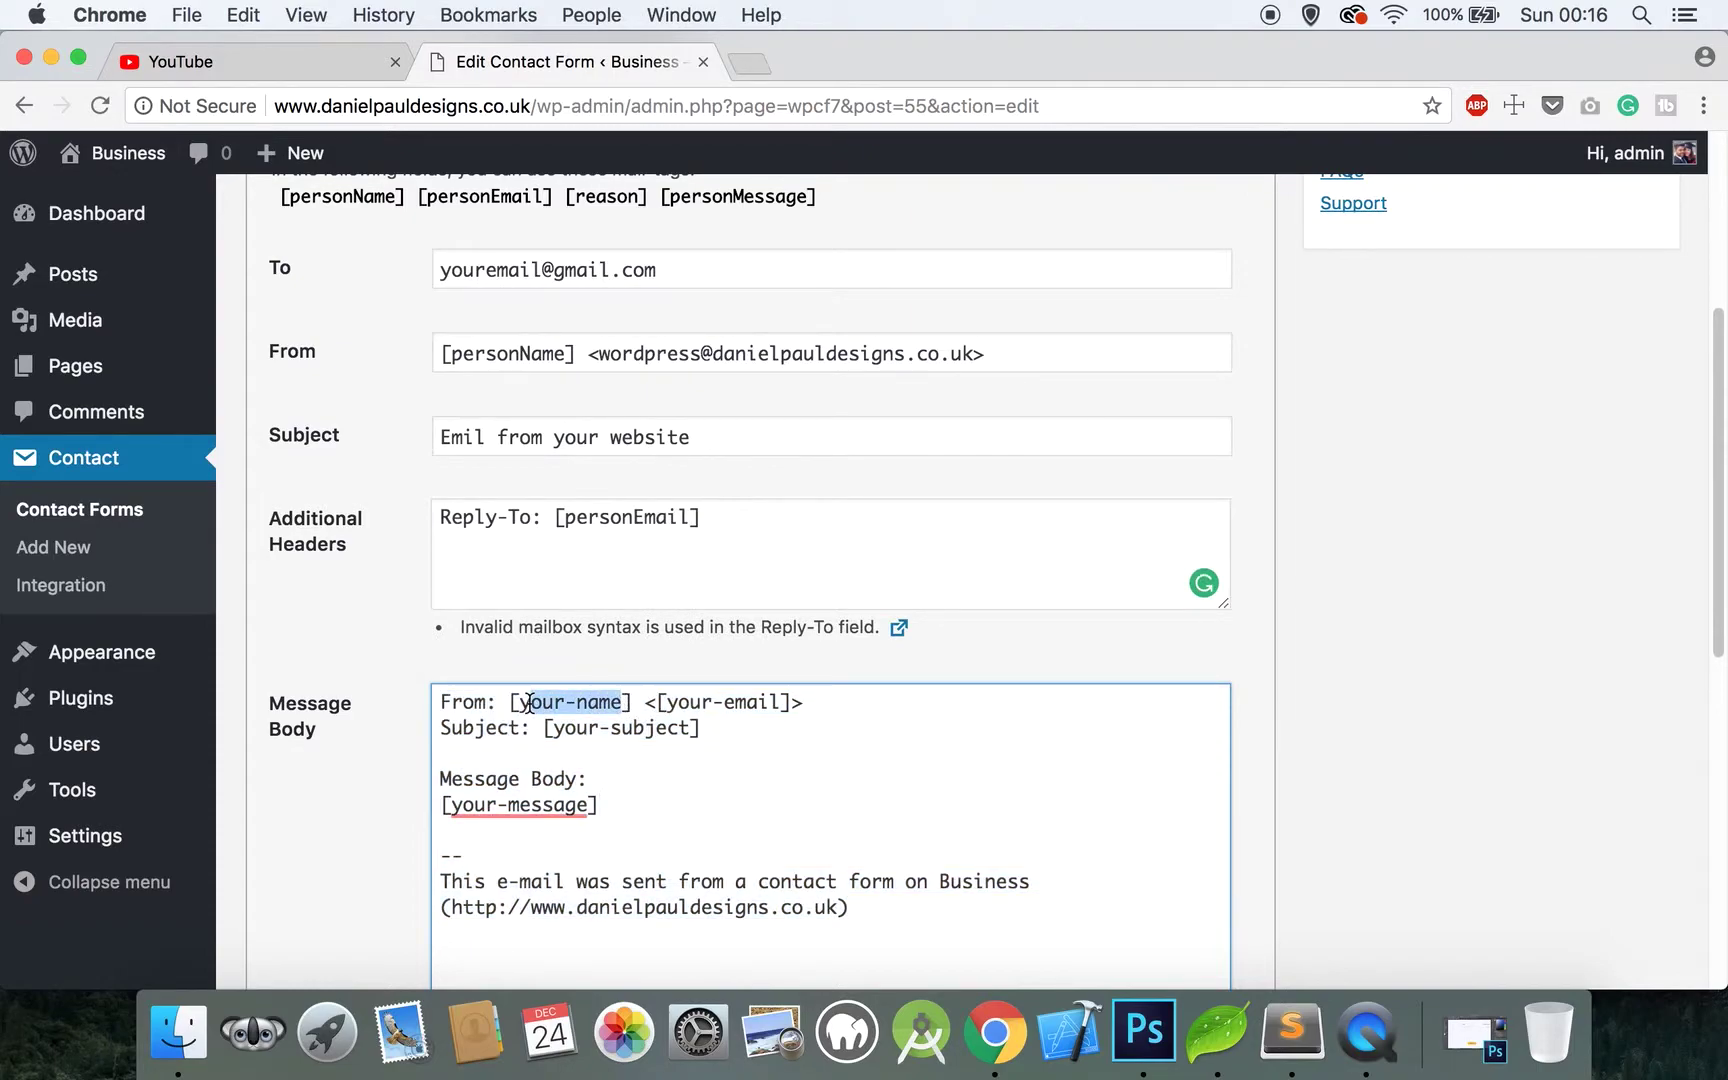
text(personName)
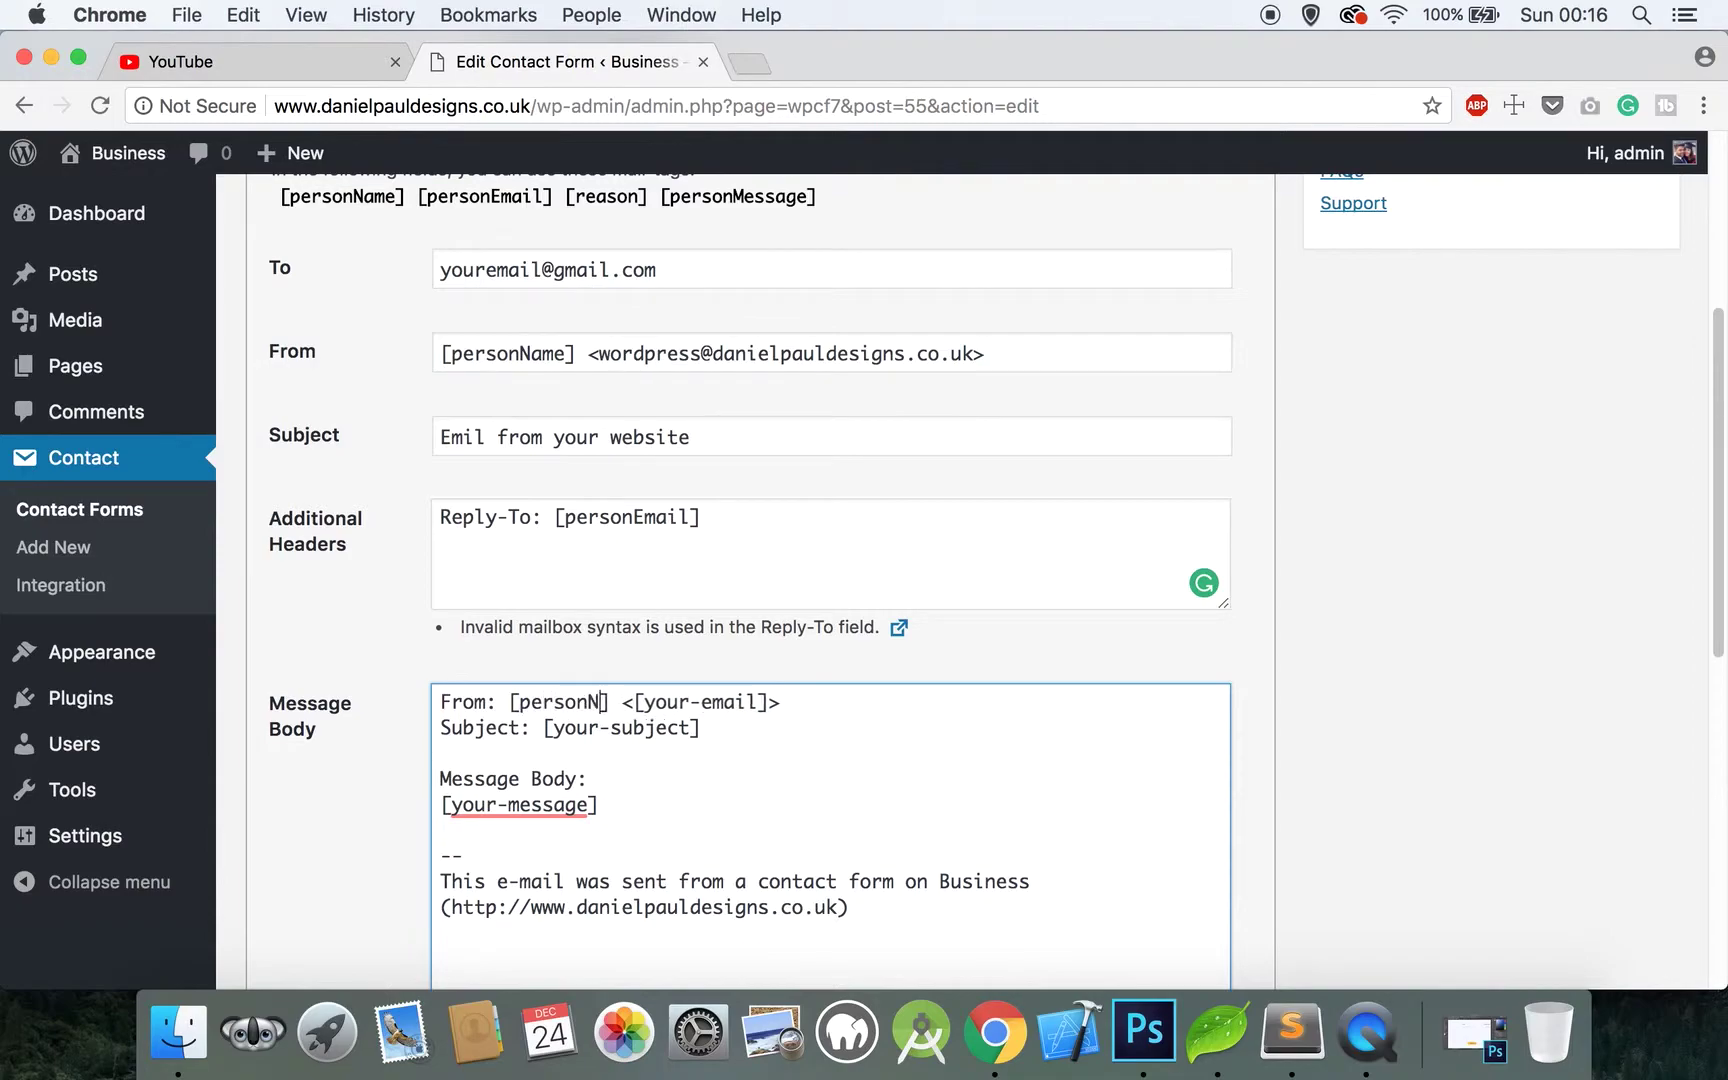
drag(790, 706, 677, 706)
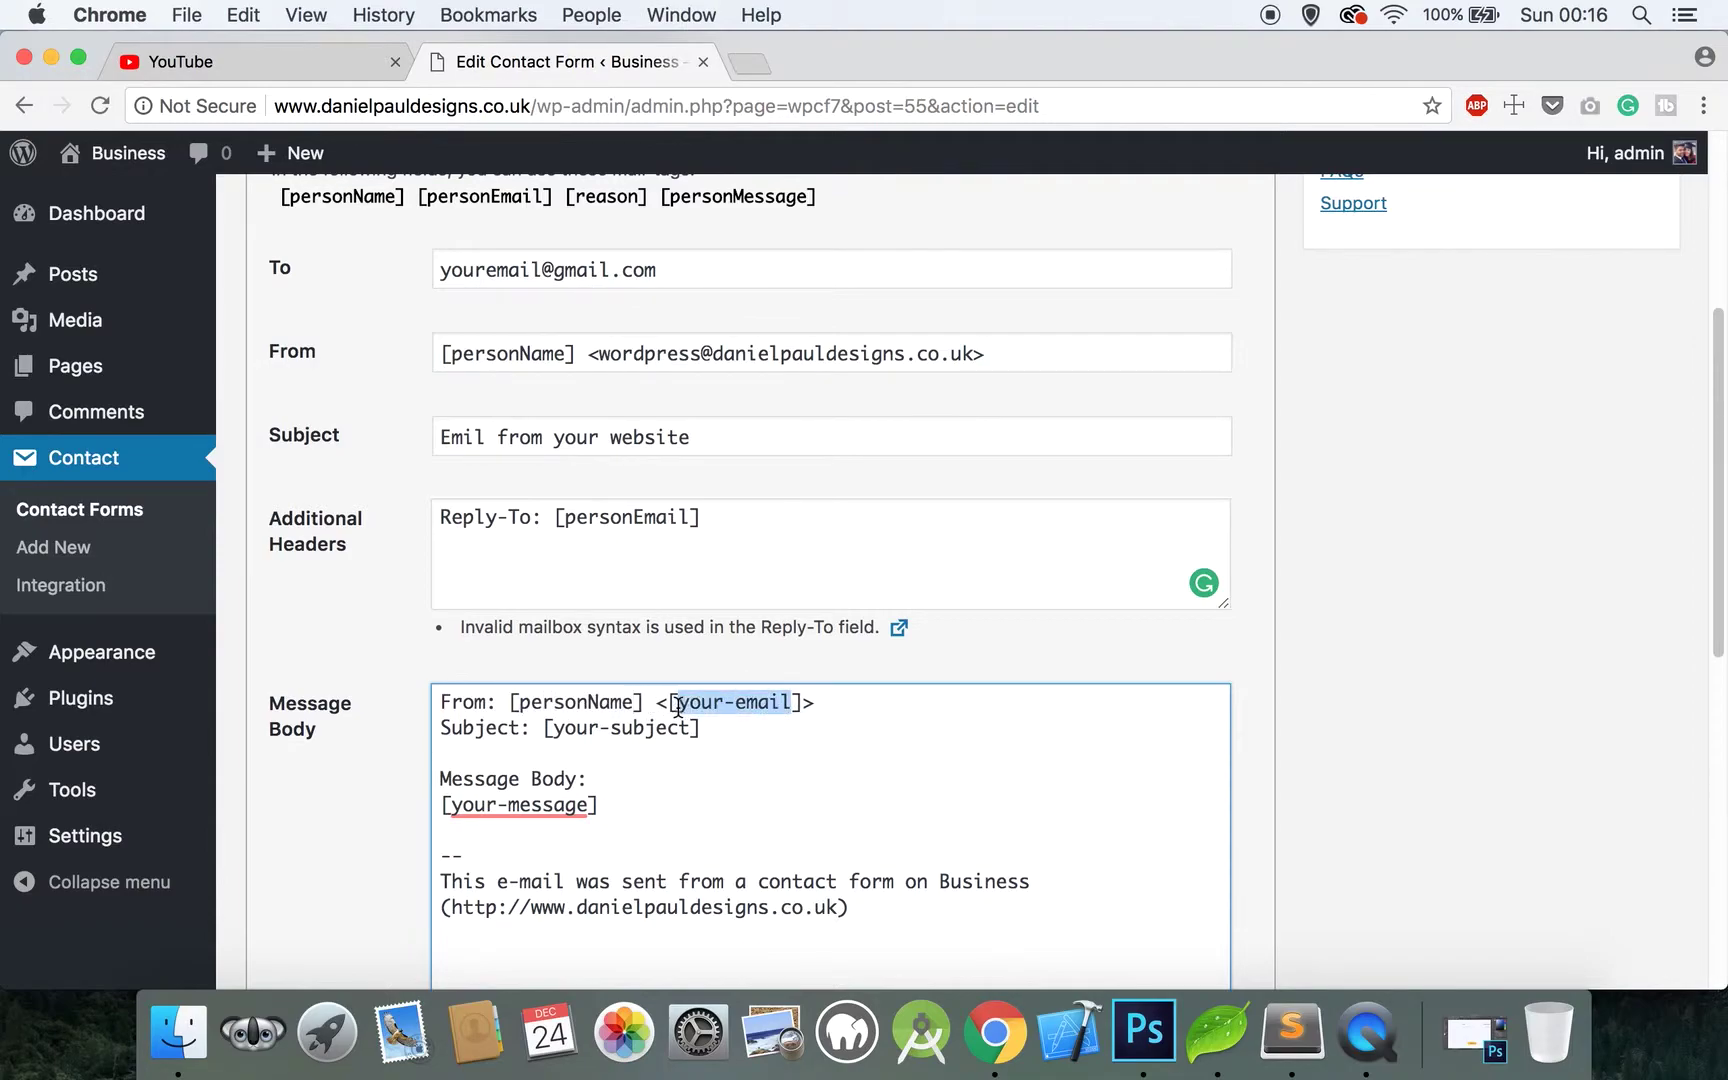
text(Person)
key(BackSpace)
key(BackSpace)
key(BackSpace)
key(BackSpace)
key(BackSpace)
key(BackSpace)
text(person)
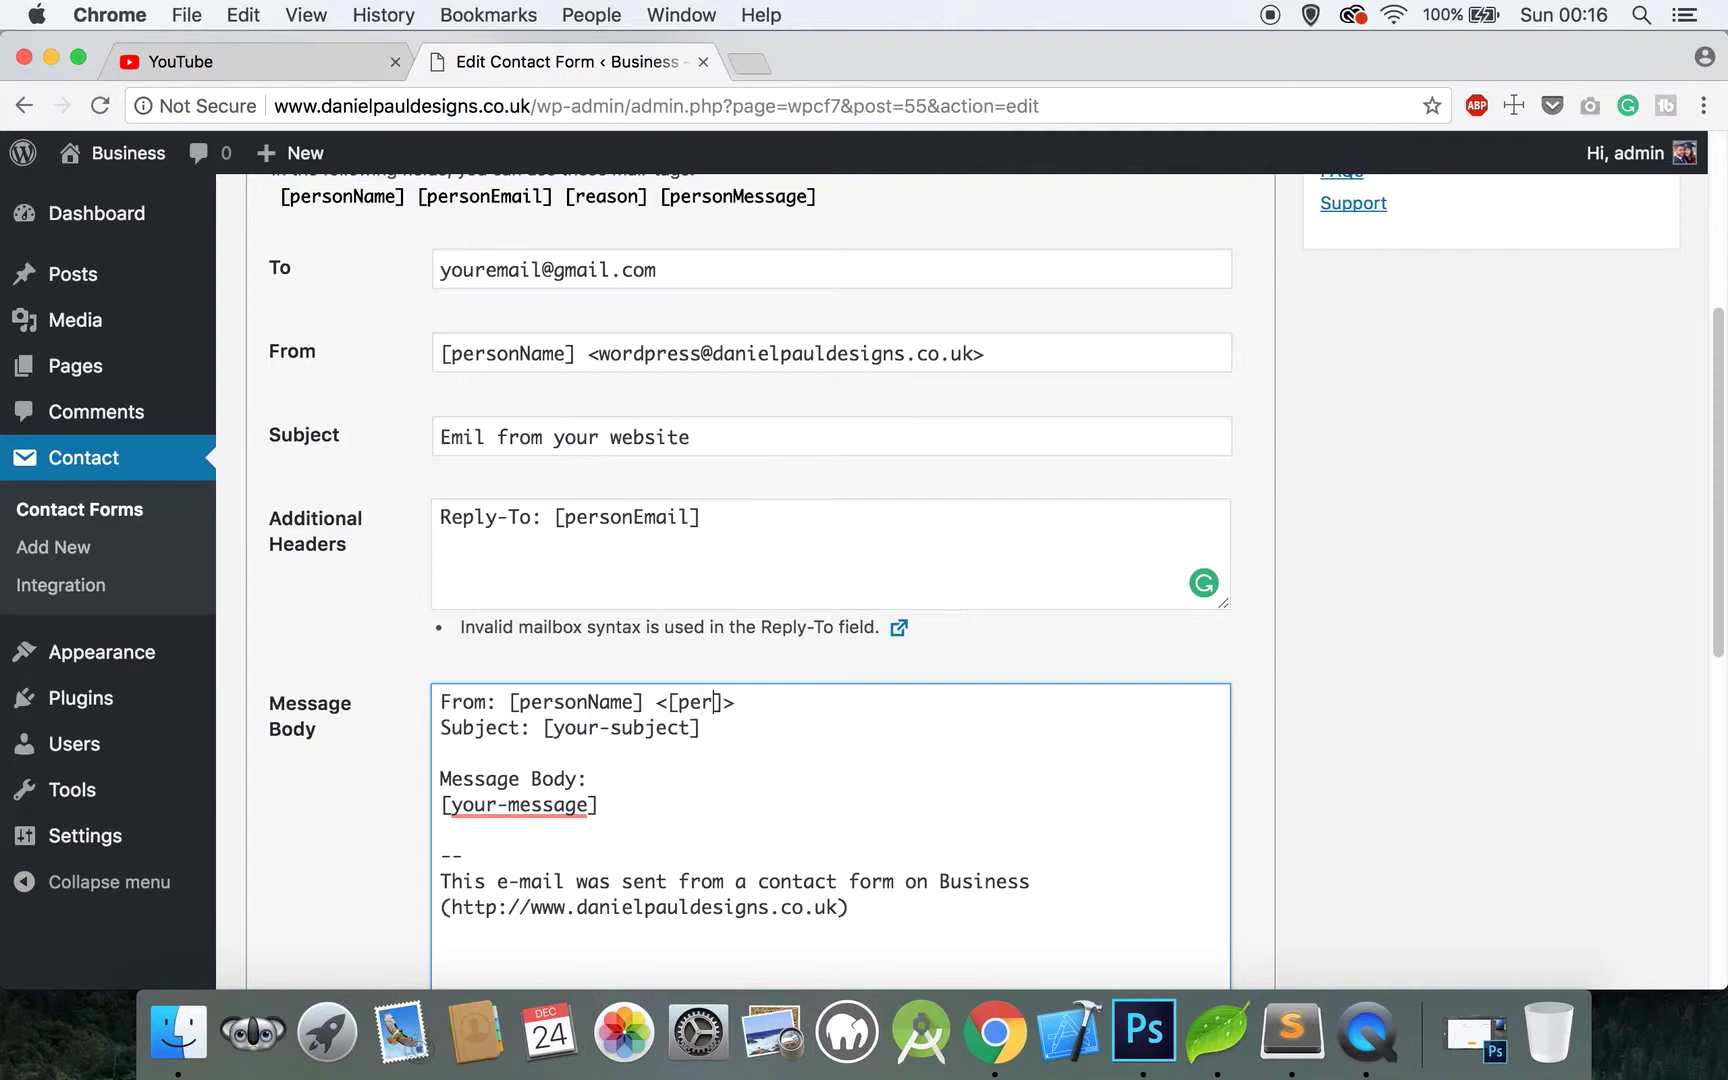
text(Email)
Replace the subject tag in the message body's Subject line with the plain text "Website Enquiry"
drag(690, 729, 558, 733)
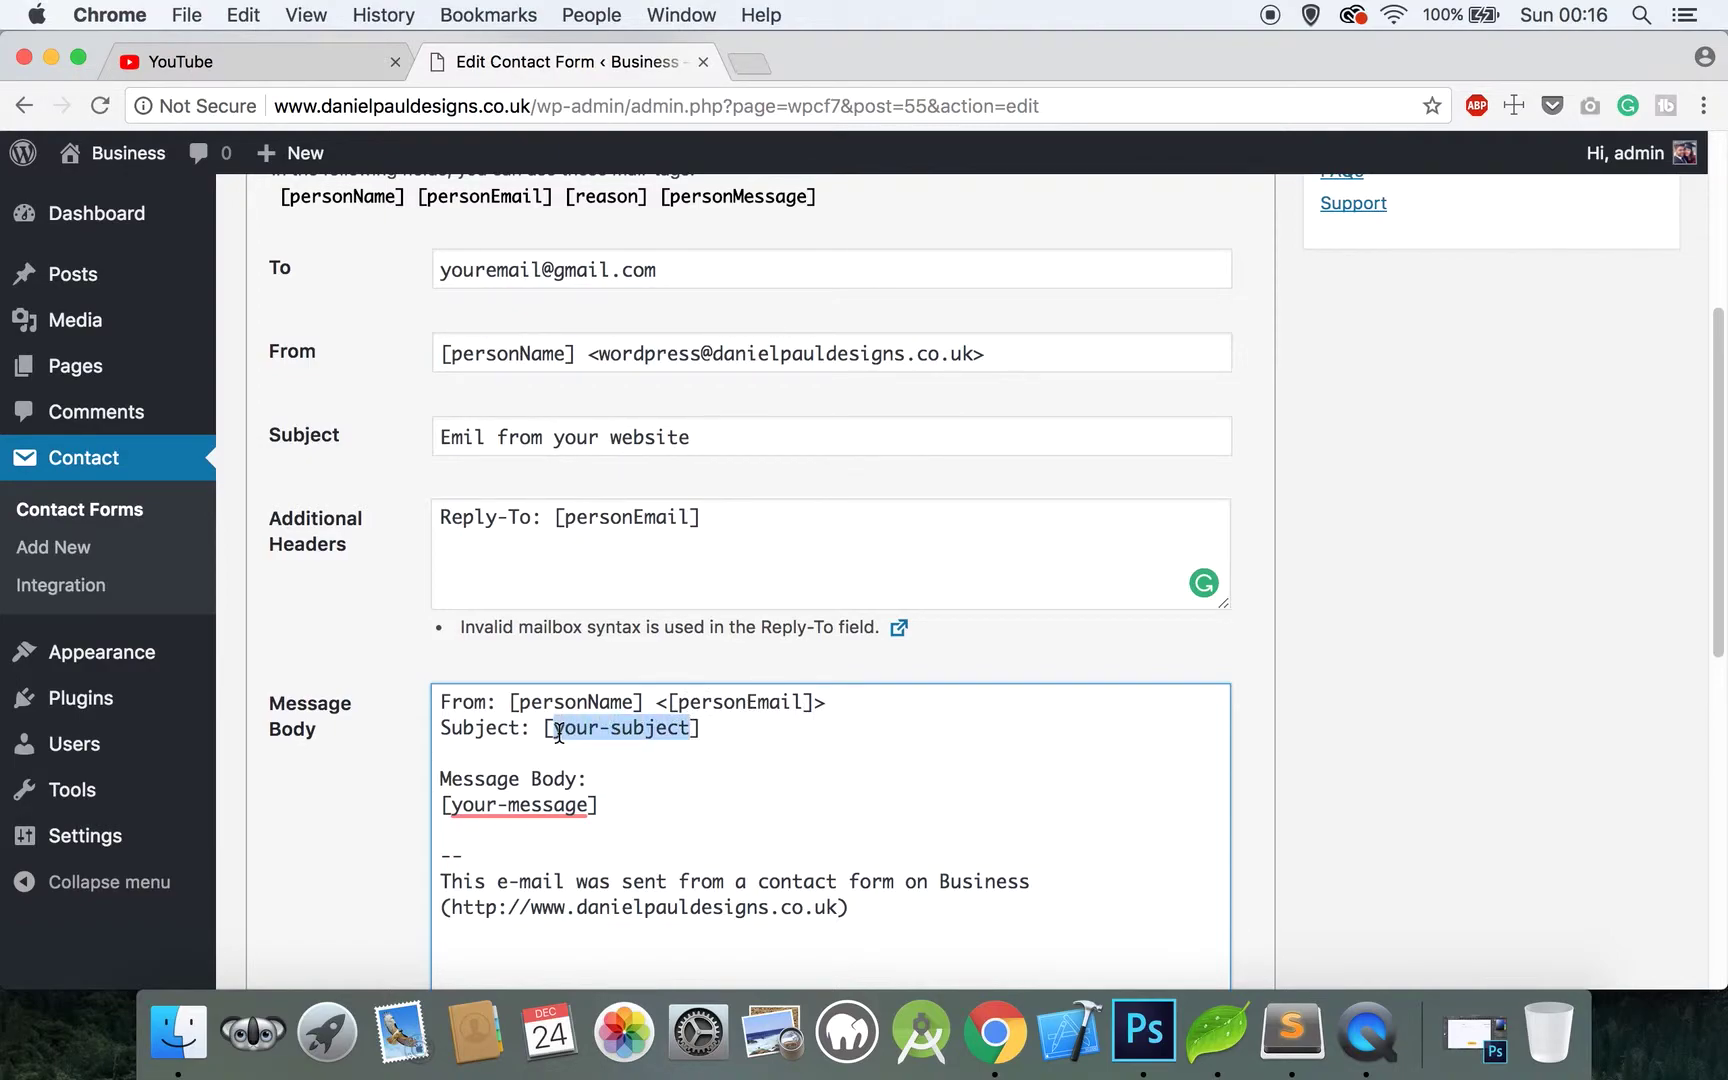
drag(702, 729, 545, 733)
text(Website Enquiry)
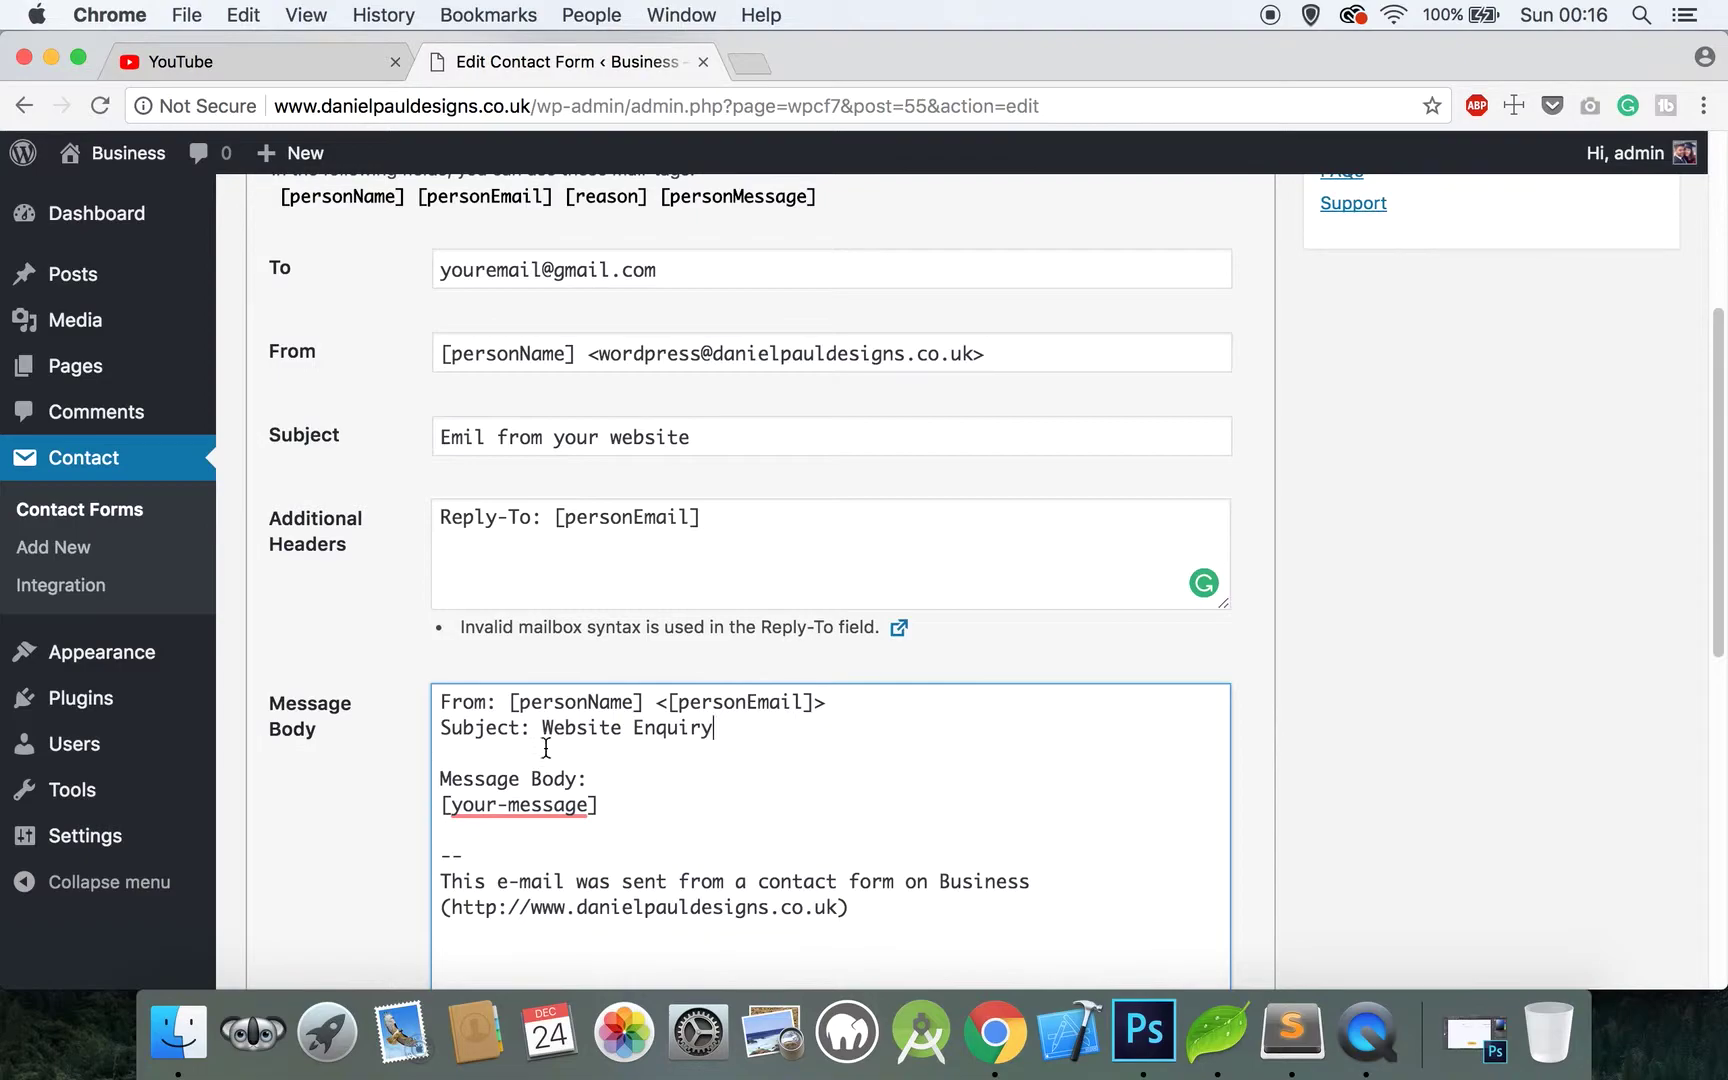
Replace everything below the message body's Subject line with "The following message was sent from your website:"
drag(910, 907, 433, 789)
key(BackSpace)
text(The follow)
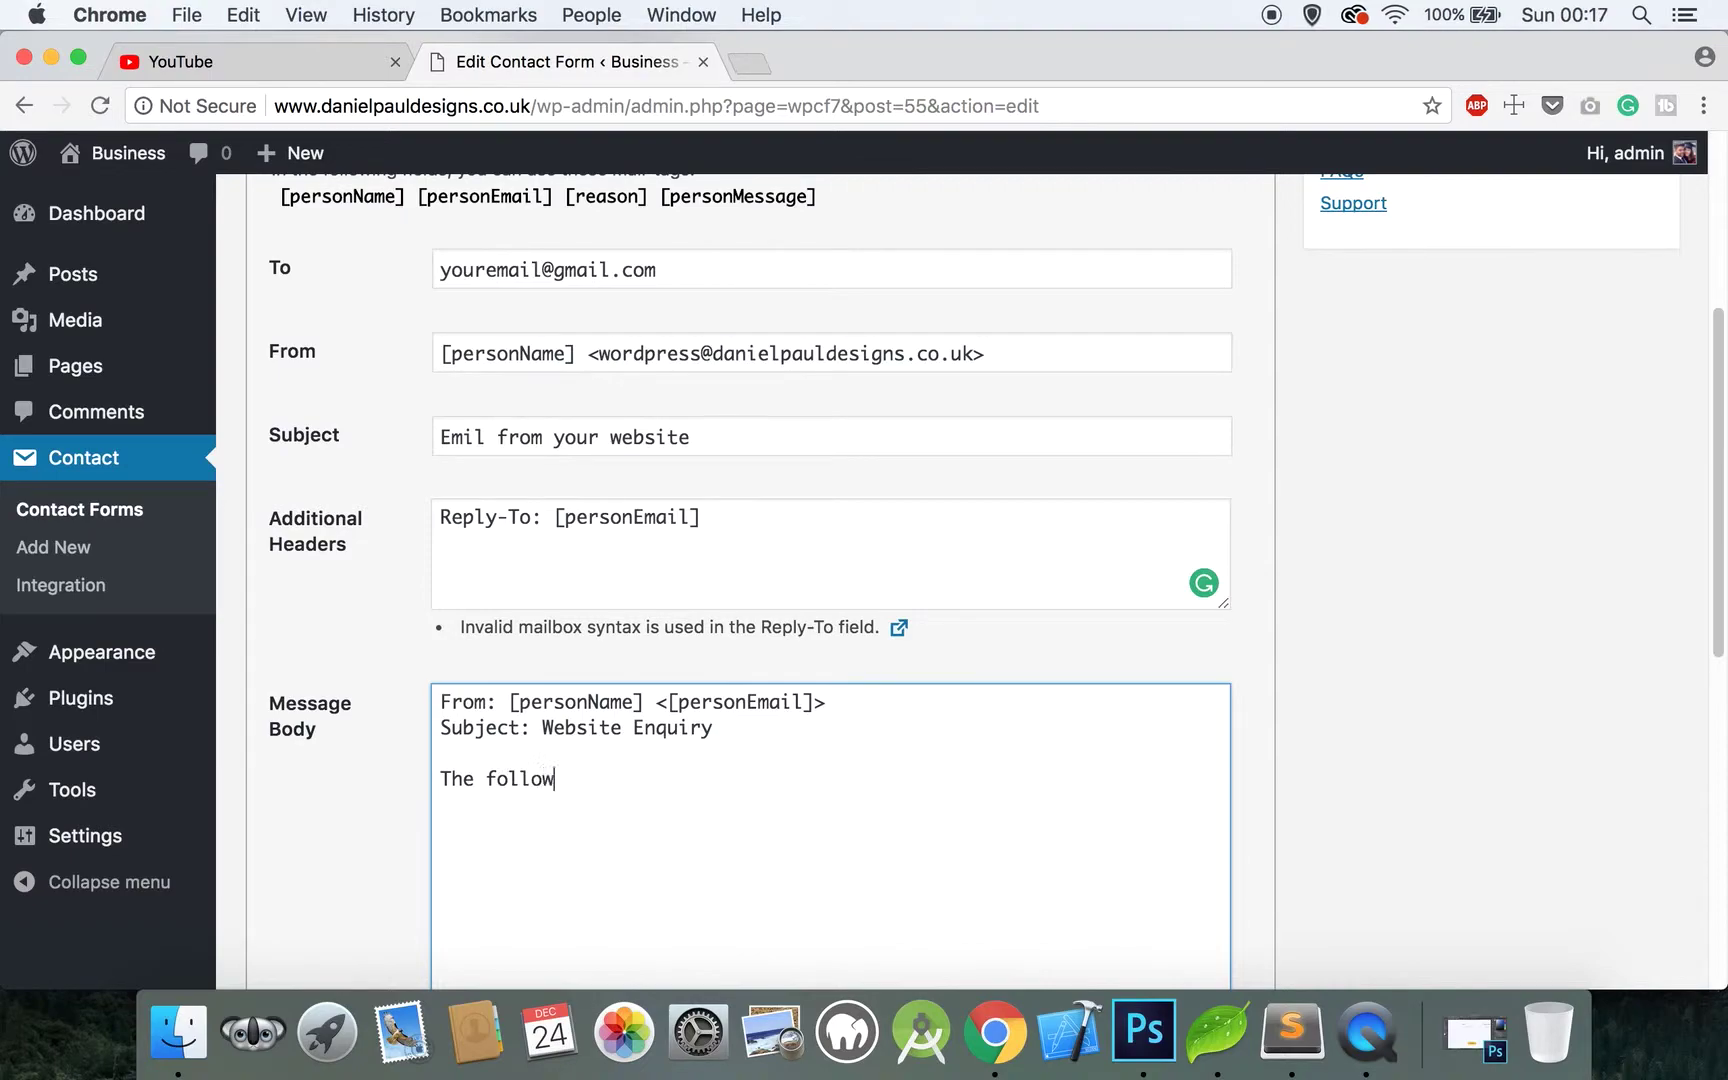
text(ing message was sent from your website:)
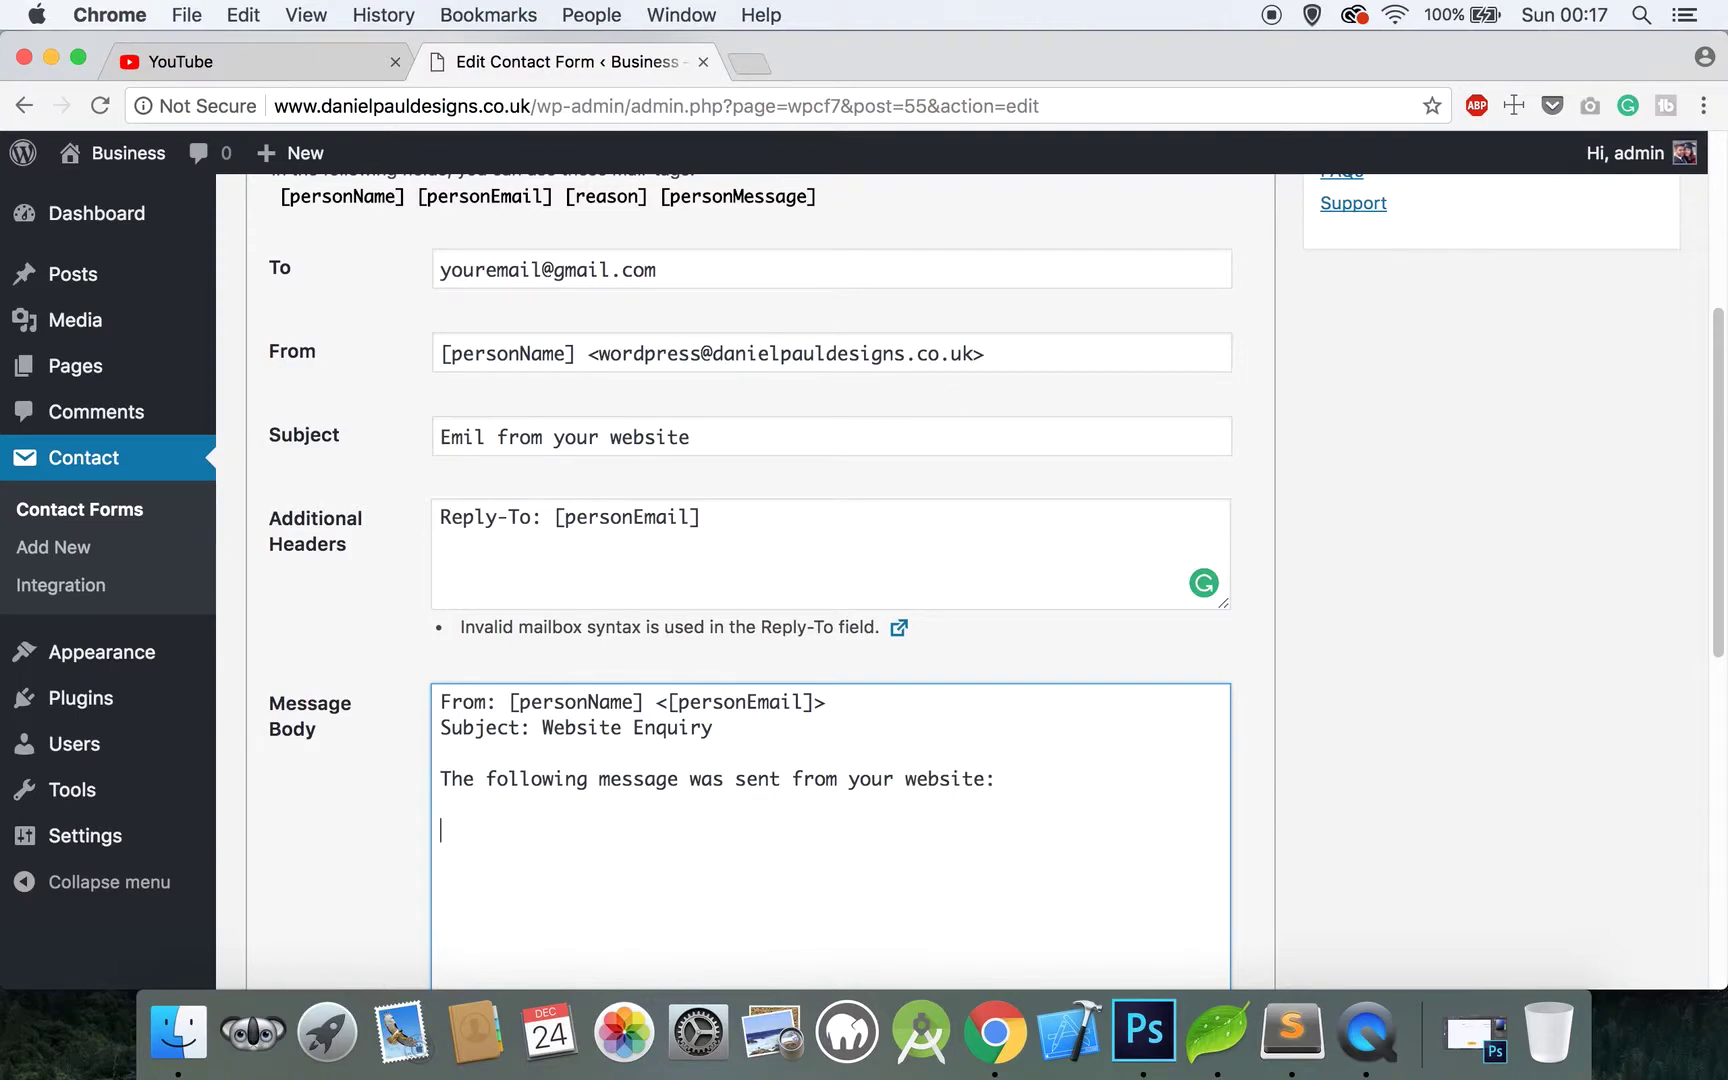
Add the lines "Name: [personName]" and "Email: [personEmail]" below the introductory sentence of the message body
text(Name)
text(: [personNam)
text(Email:)
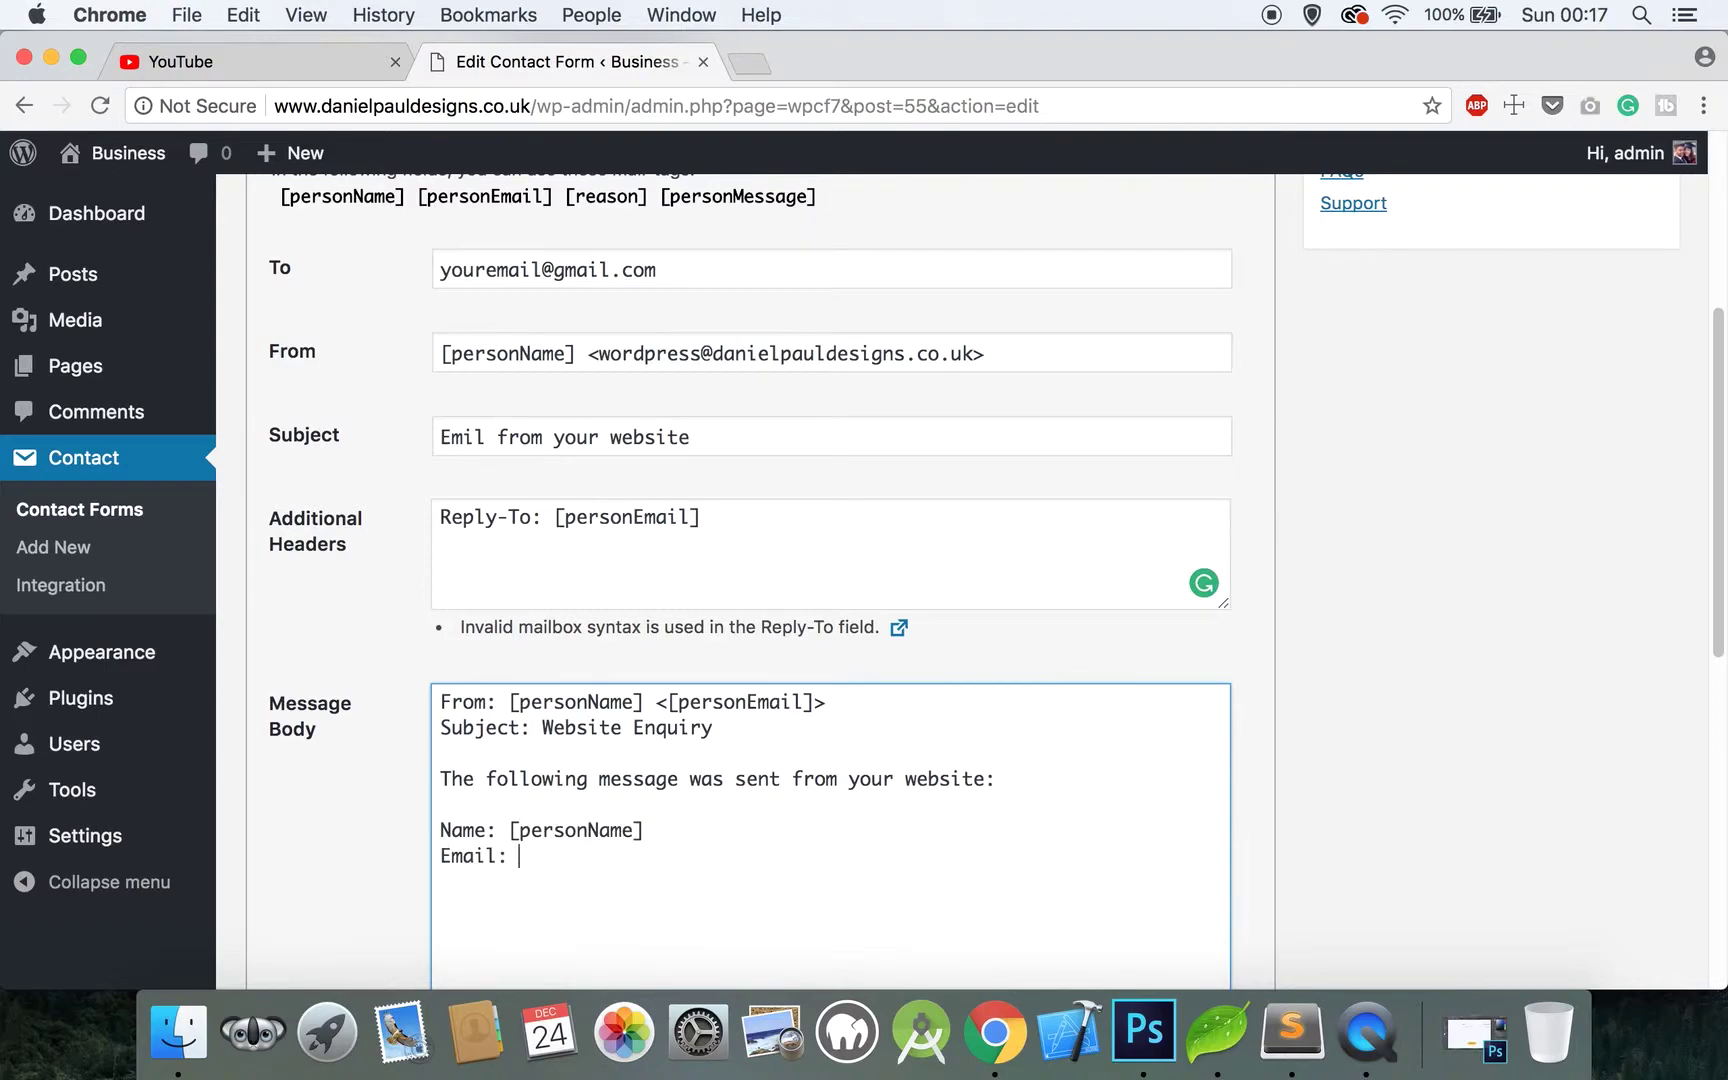
text( [perso)
text(nEmail)
Add "Reason for contact: [reason]" and a "Message:" heading with [personMessage] beneath it to the message body, and save the contact form
text(Reason for contact)
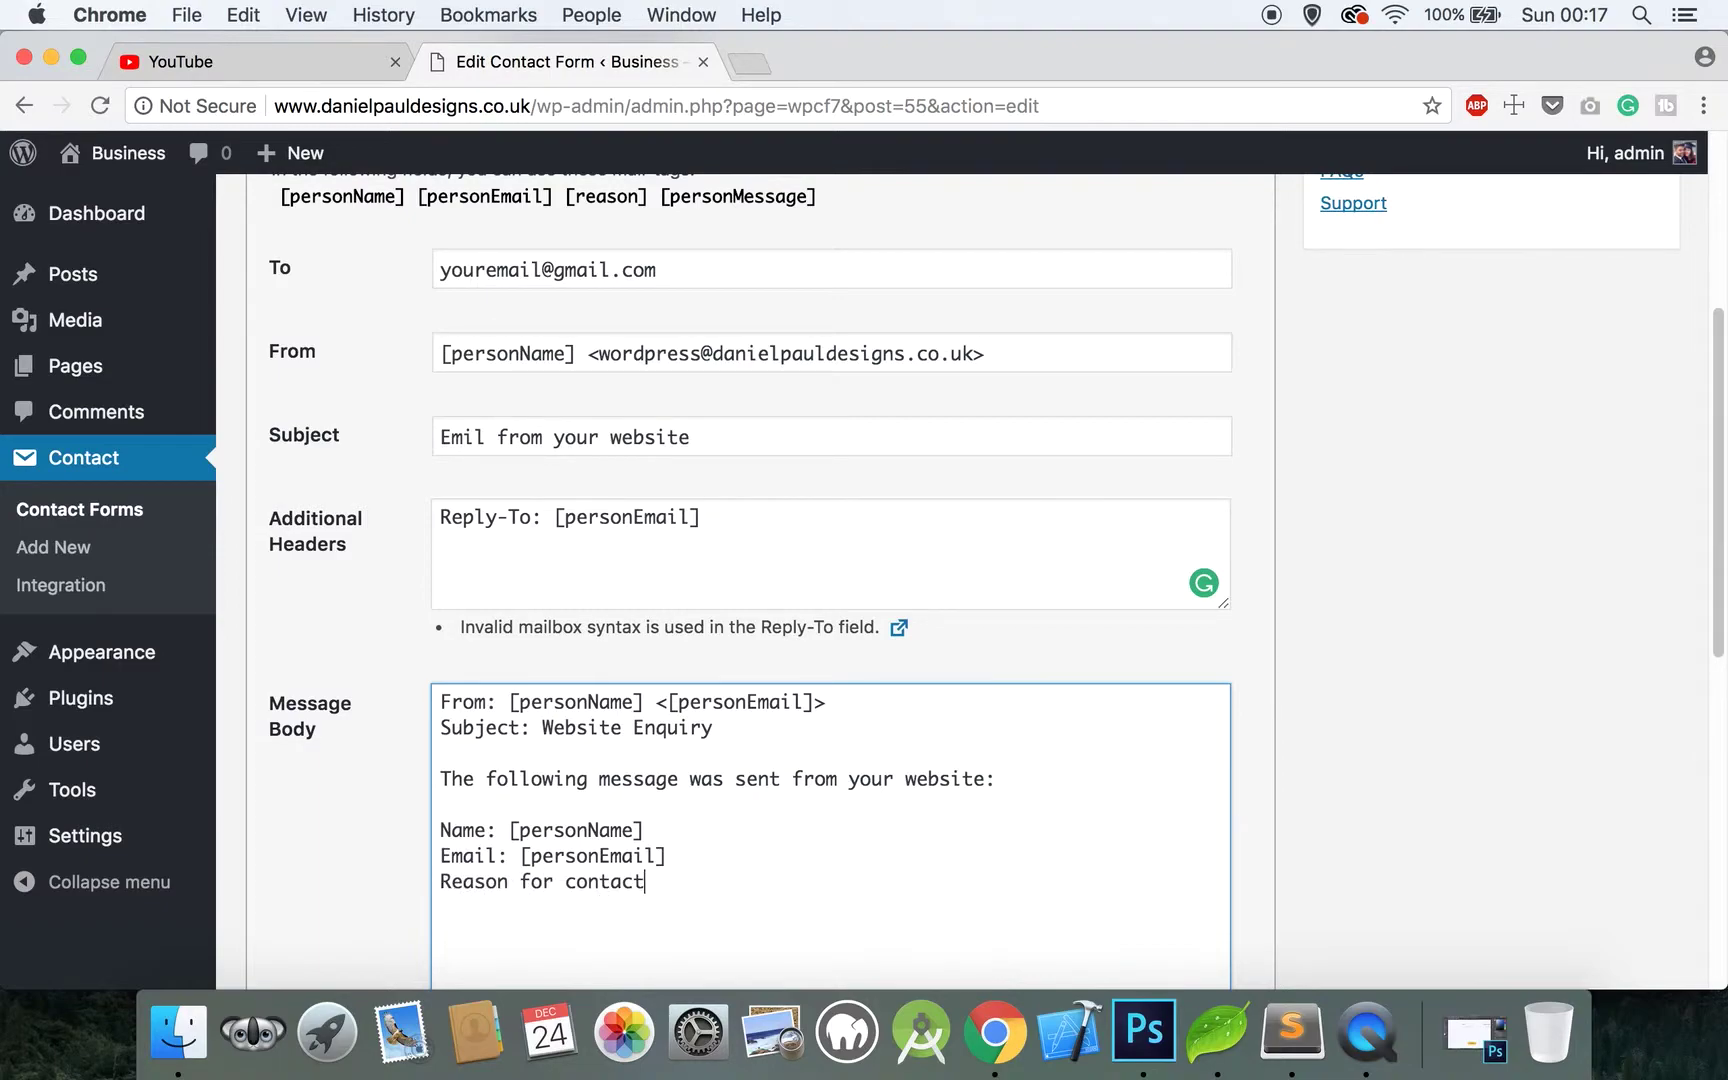
text(: [resosonMessage:)
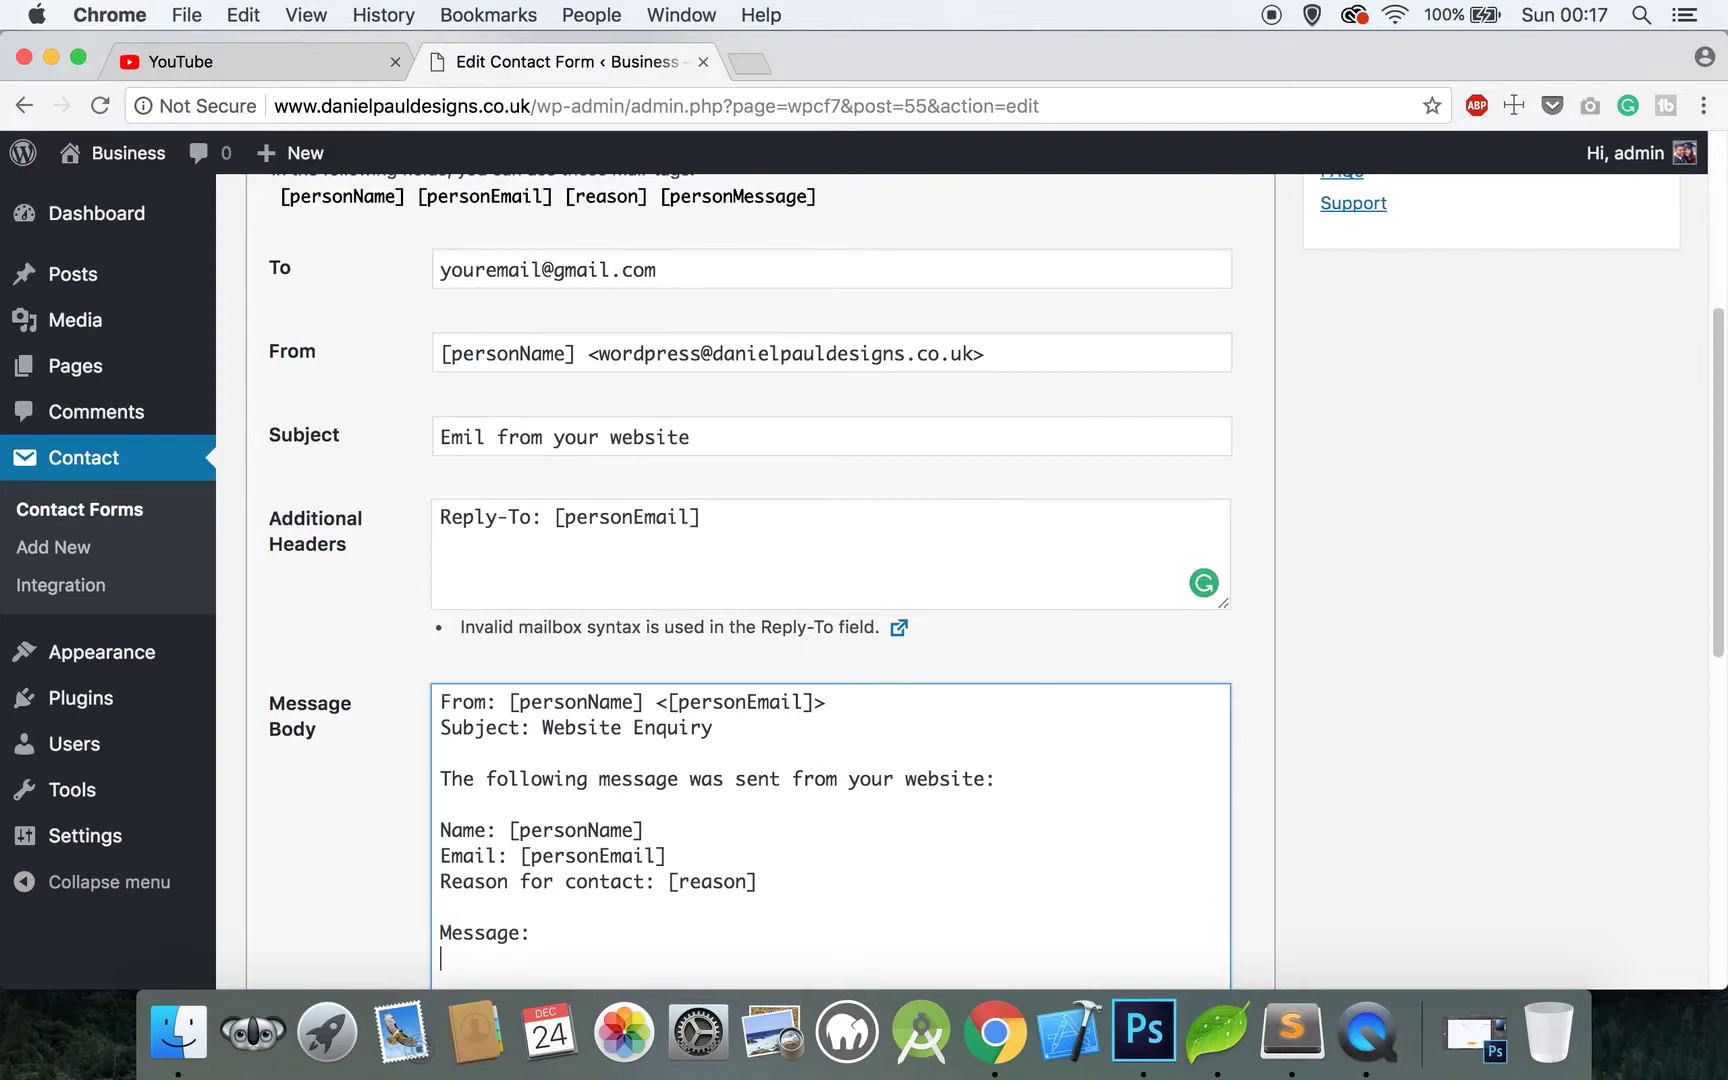
key(Return)
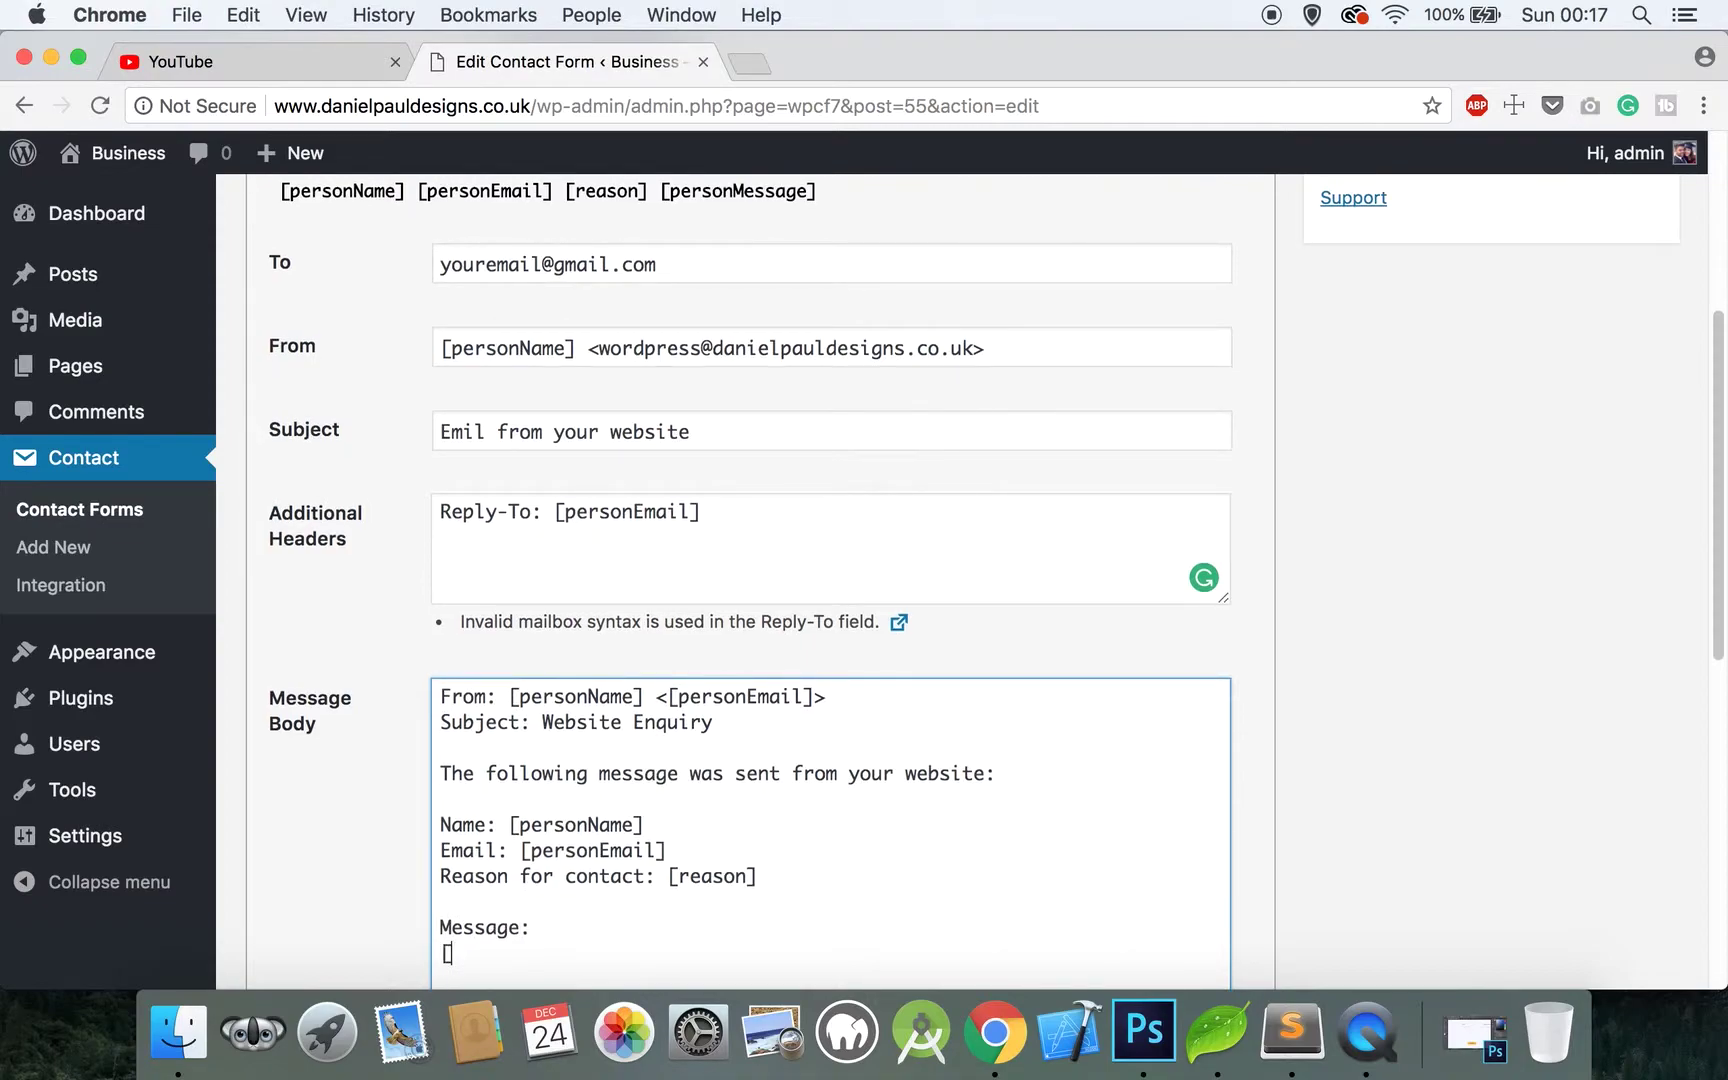
text([personMessage)
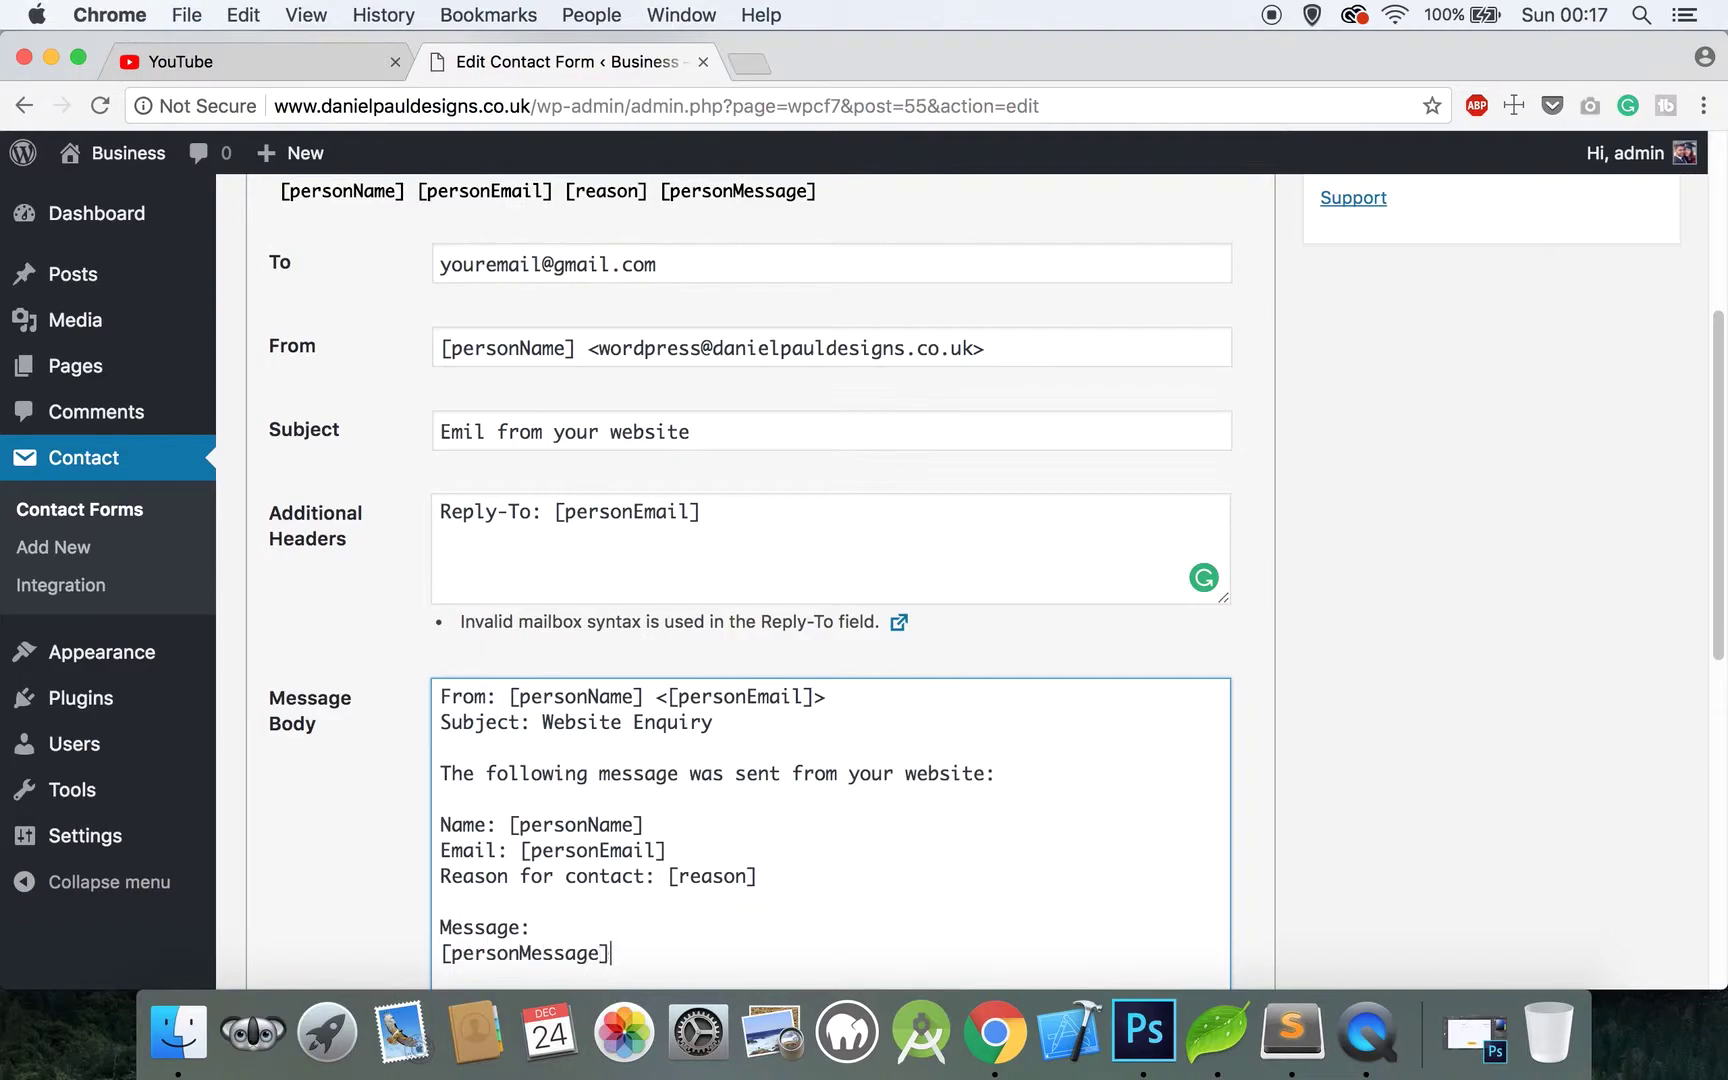
scroll(472, 768, down, 10)
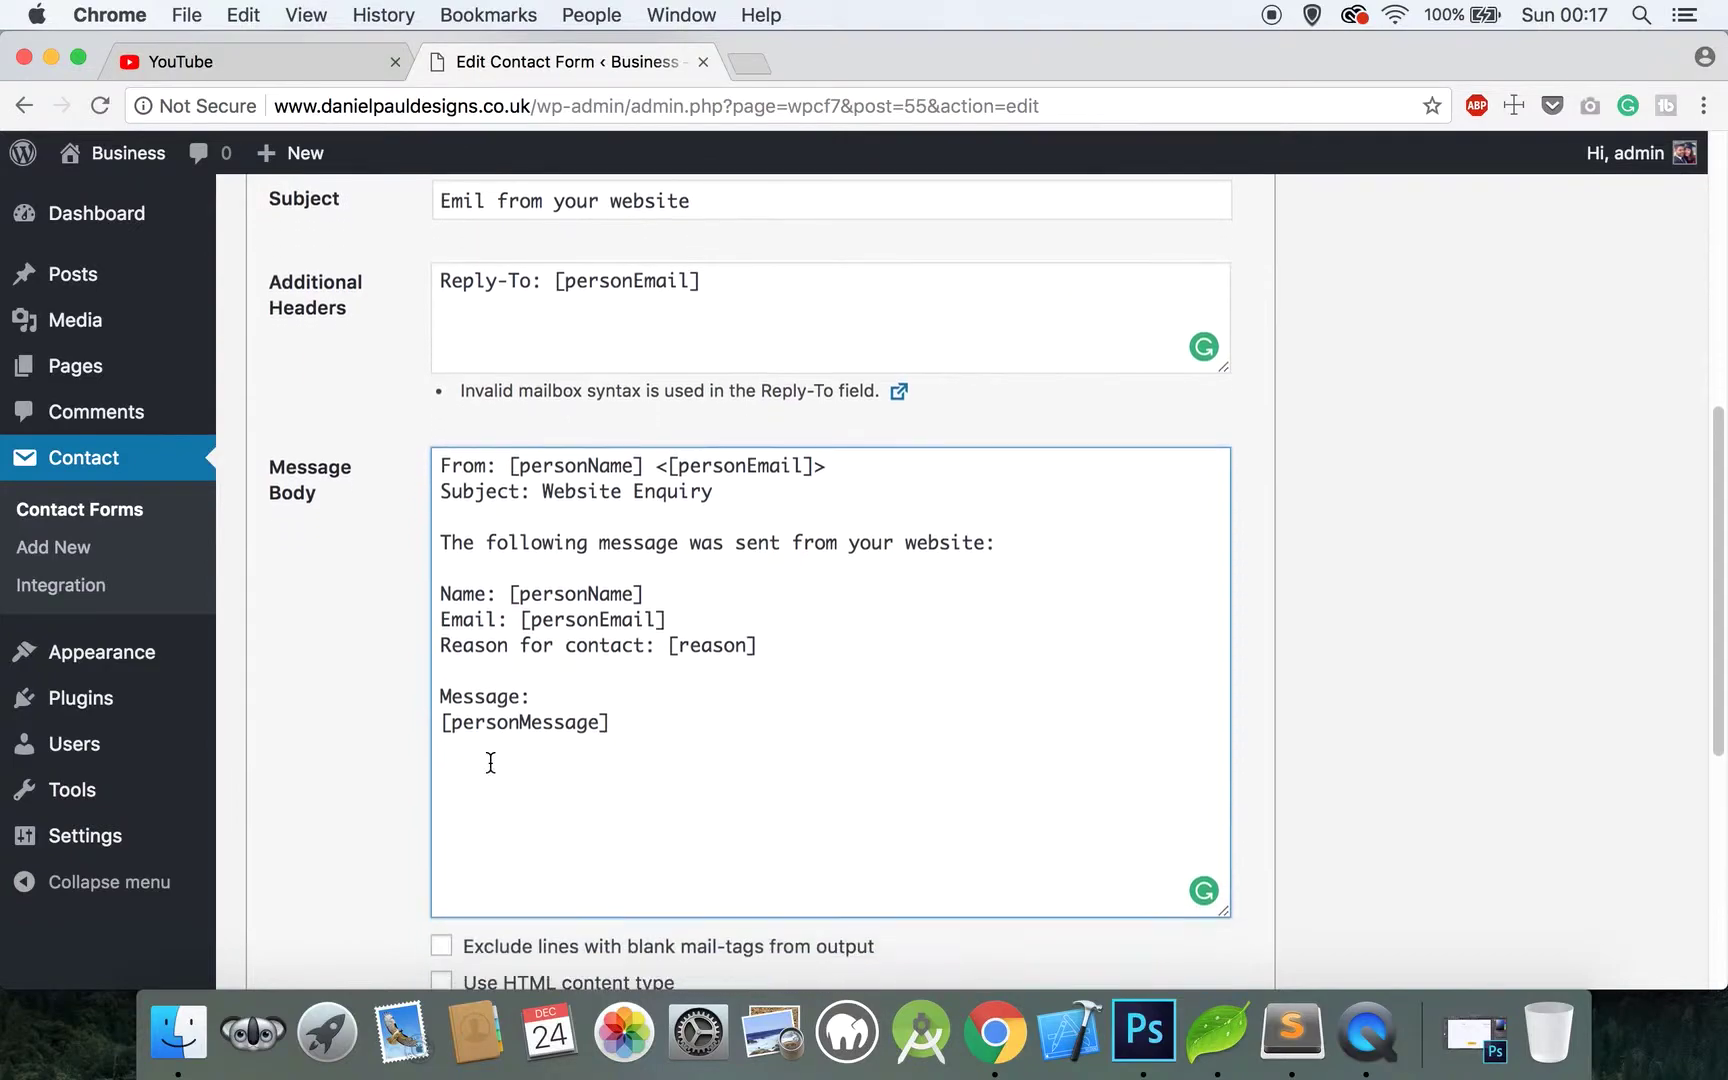
click(281, 850)
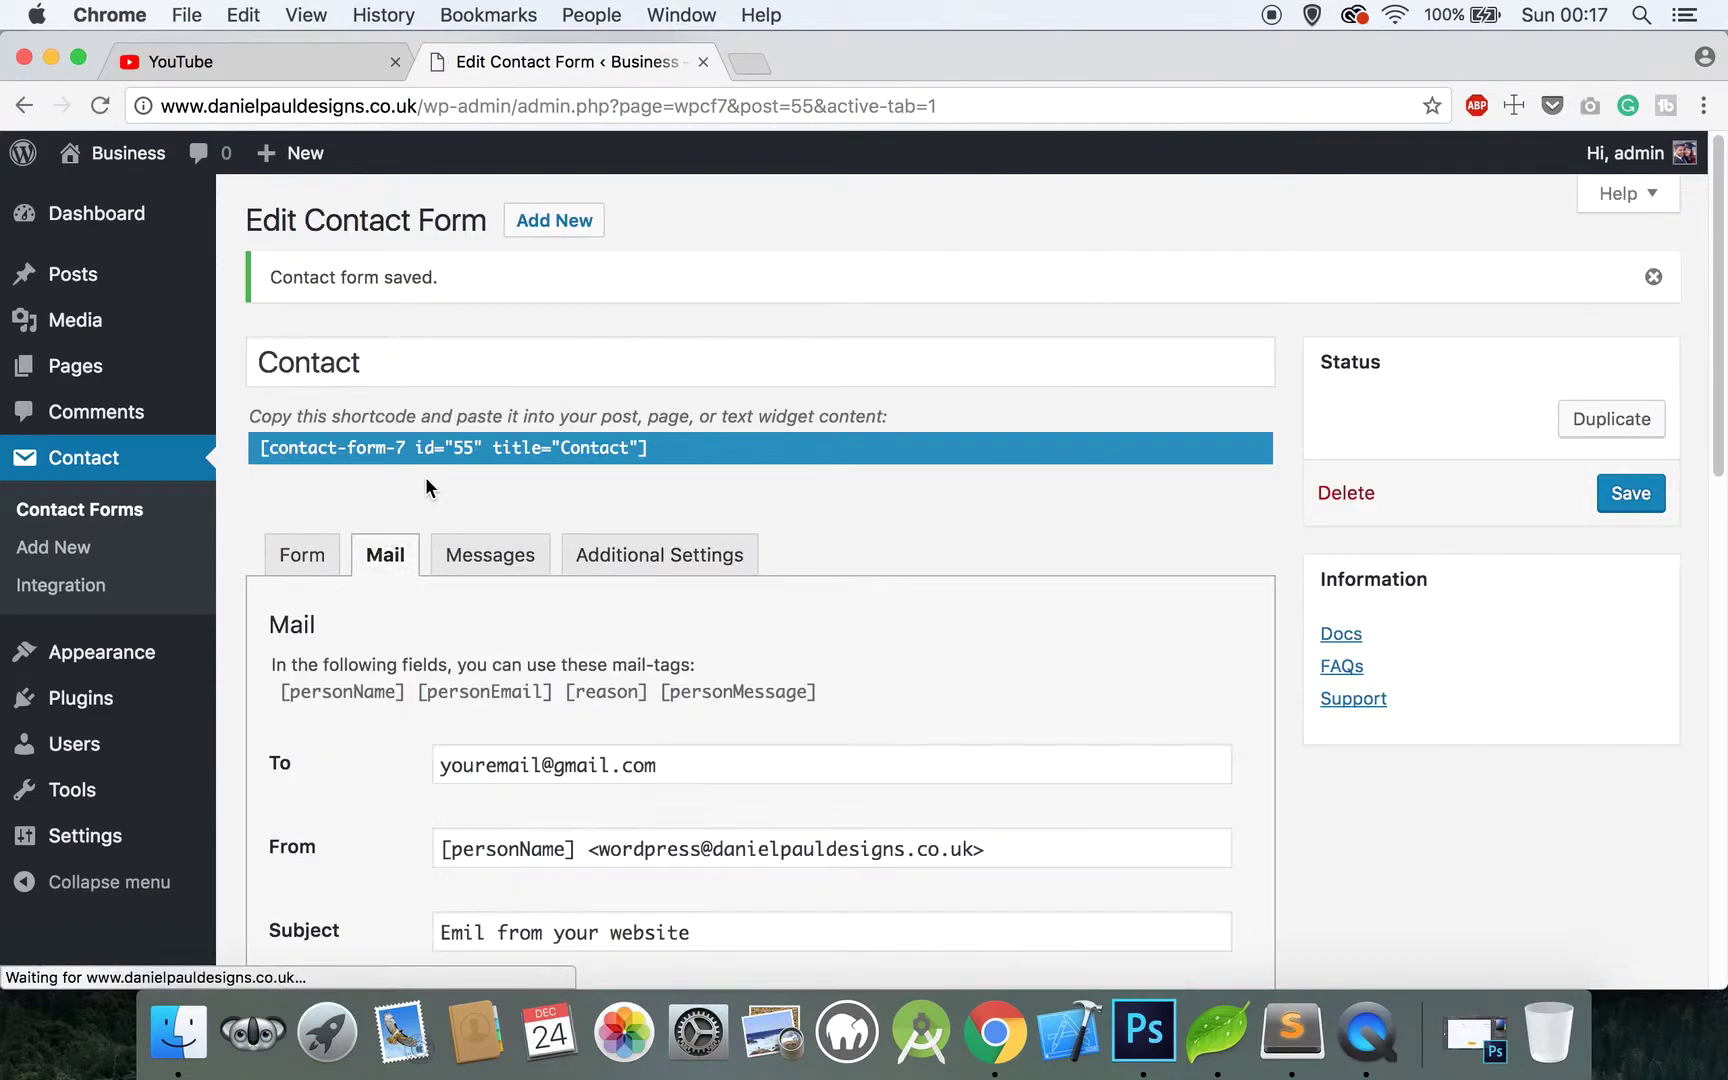
Review the saved mail template's headers, the tags in its message body and the options below it
scroll(425, 487, down, 2)
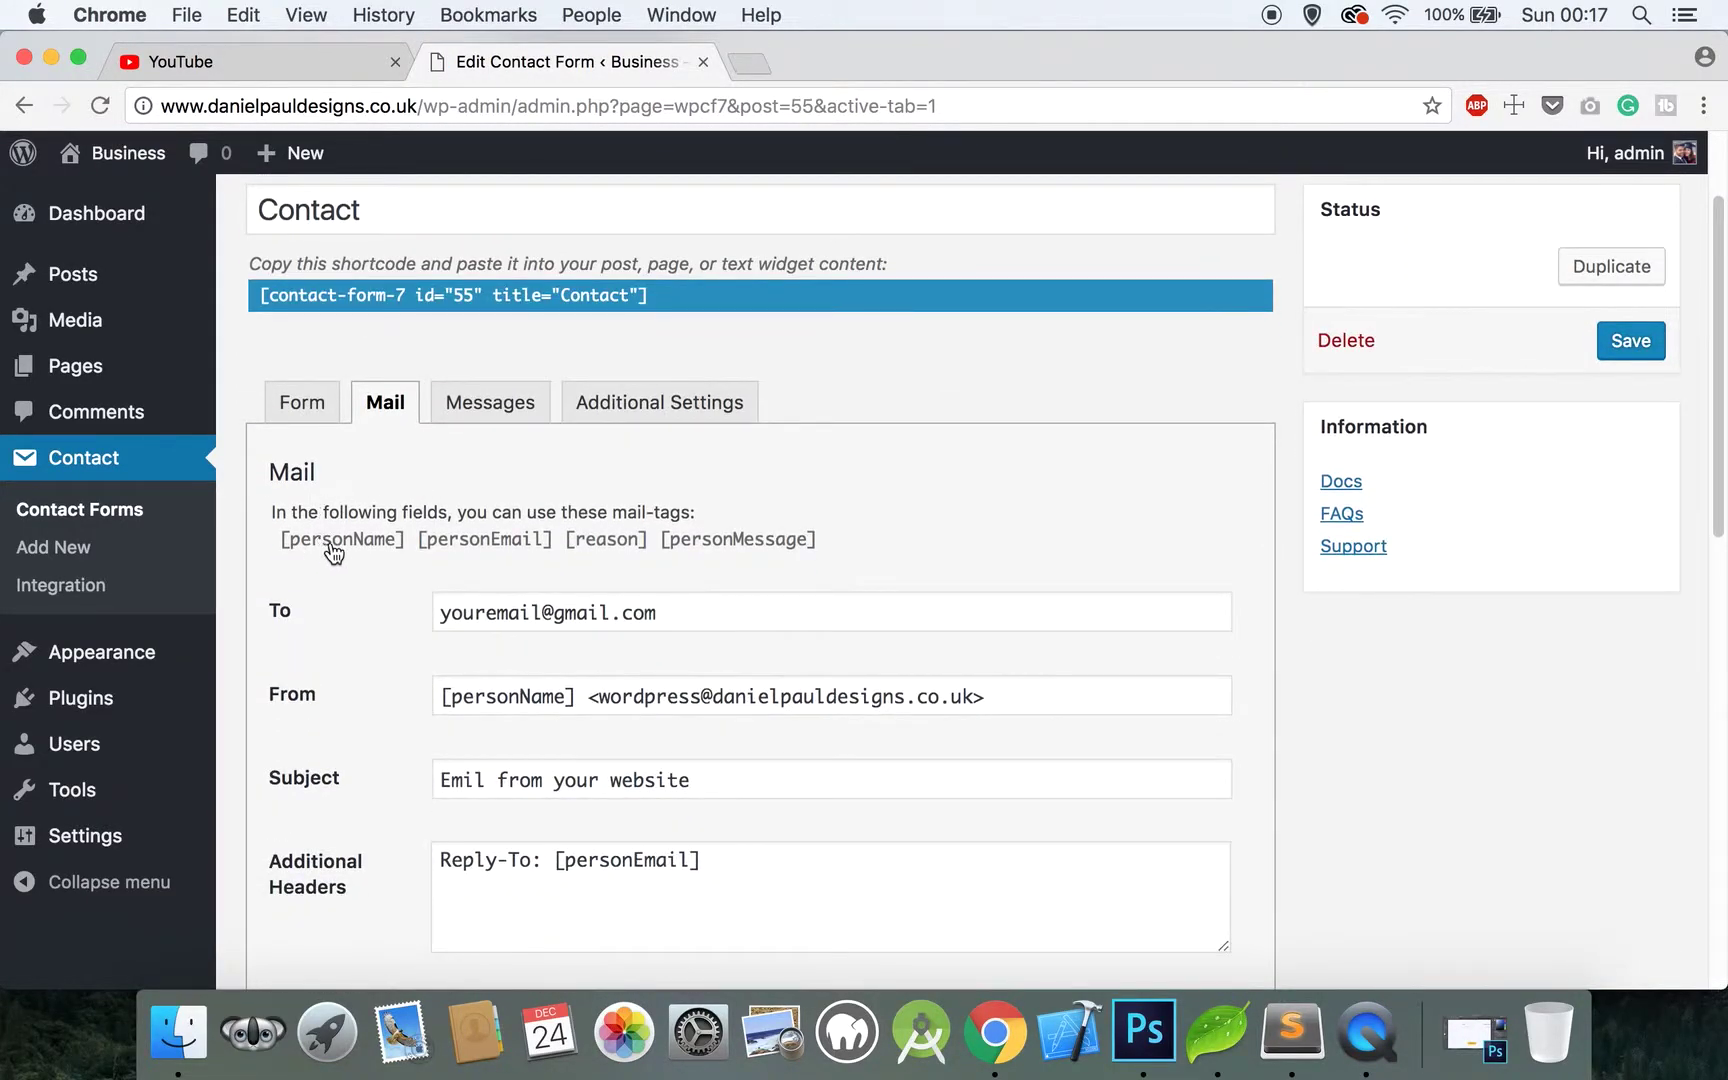
scroll(815, 568, down, 5)
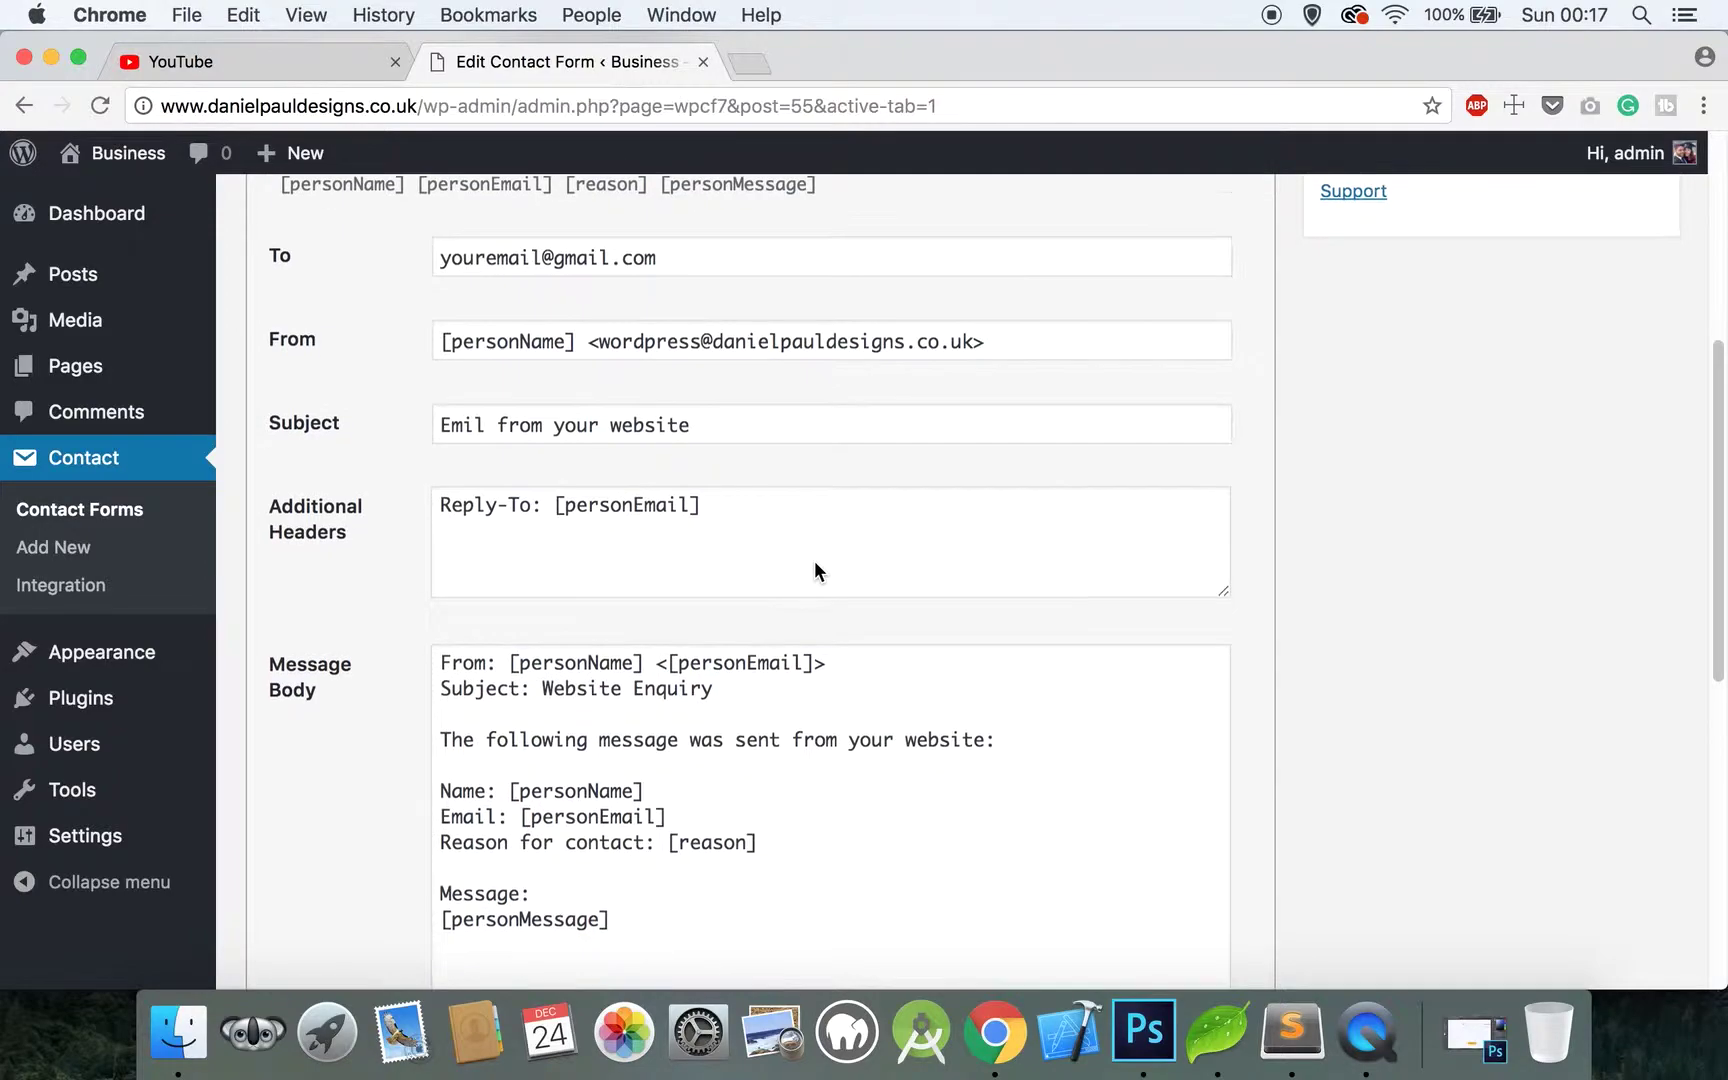
scroll(815, 565, down, 2)
scroll(815, 565, up, 1)
scroll(815, 565, down, 1)
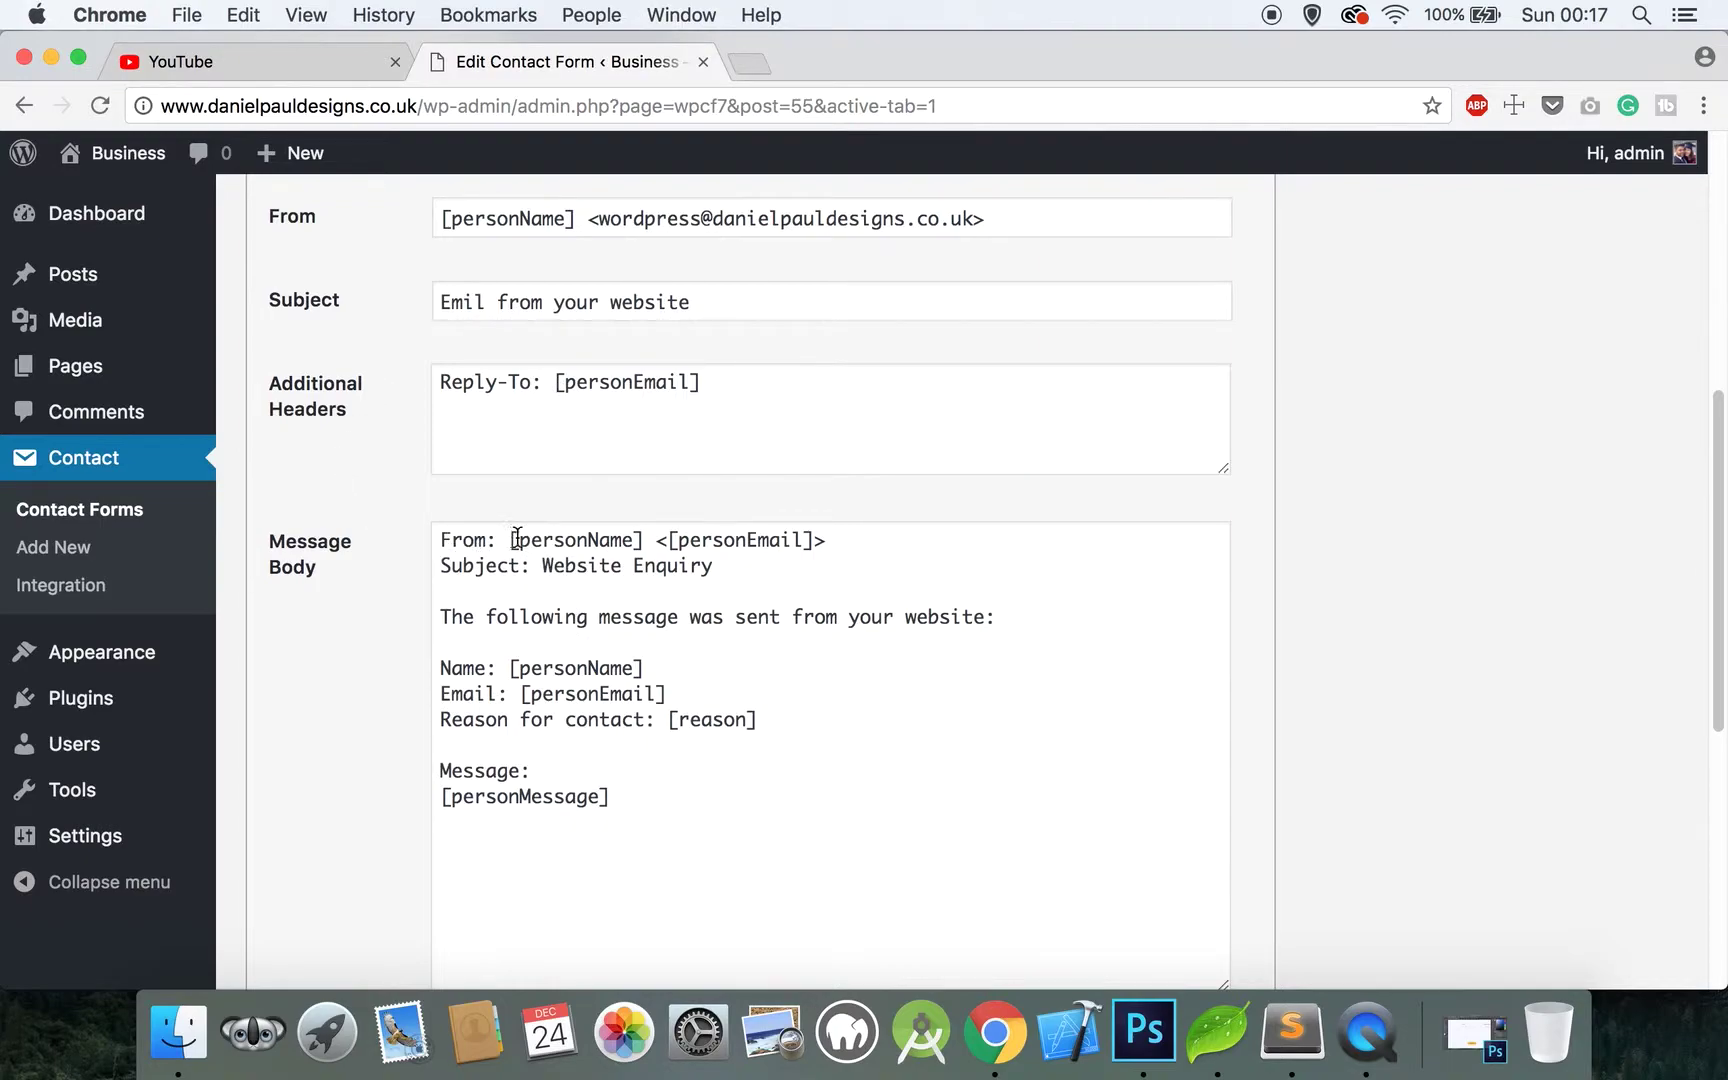
drag(514, 539, 645, 539)
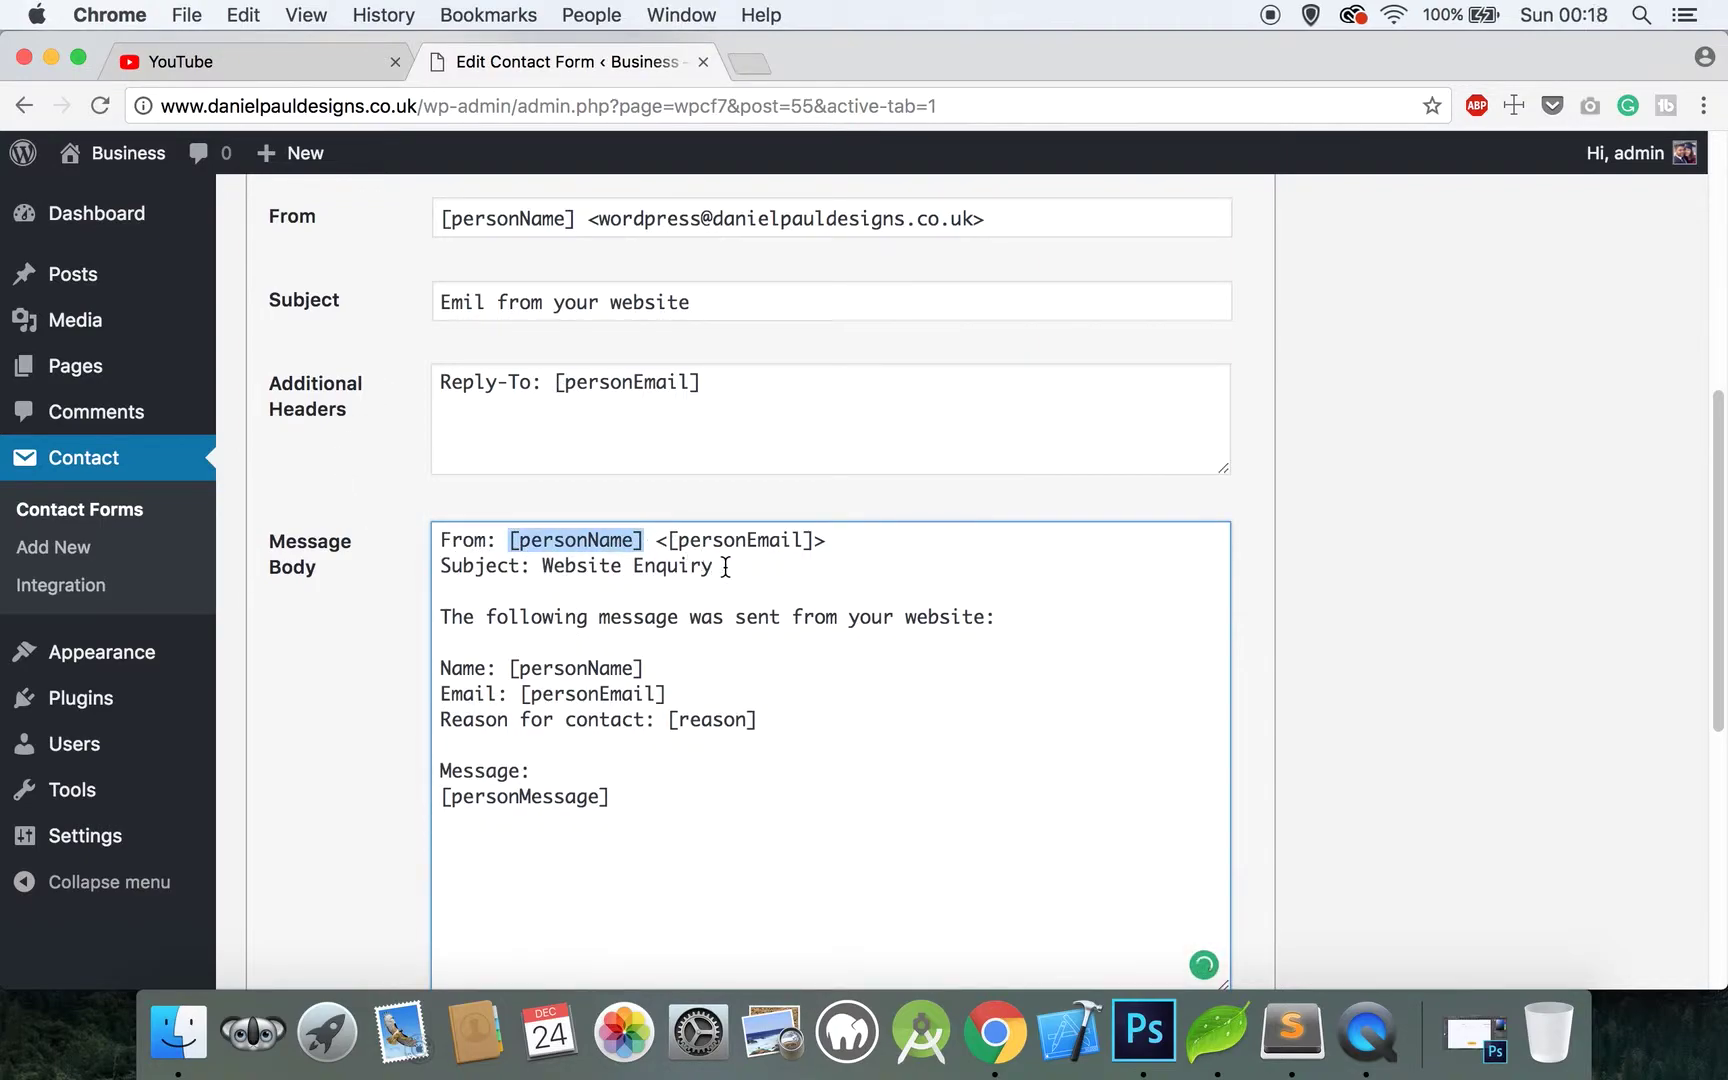
drag(821, 545, 652, 544)
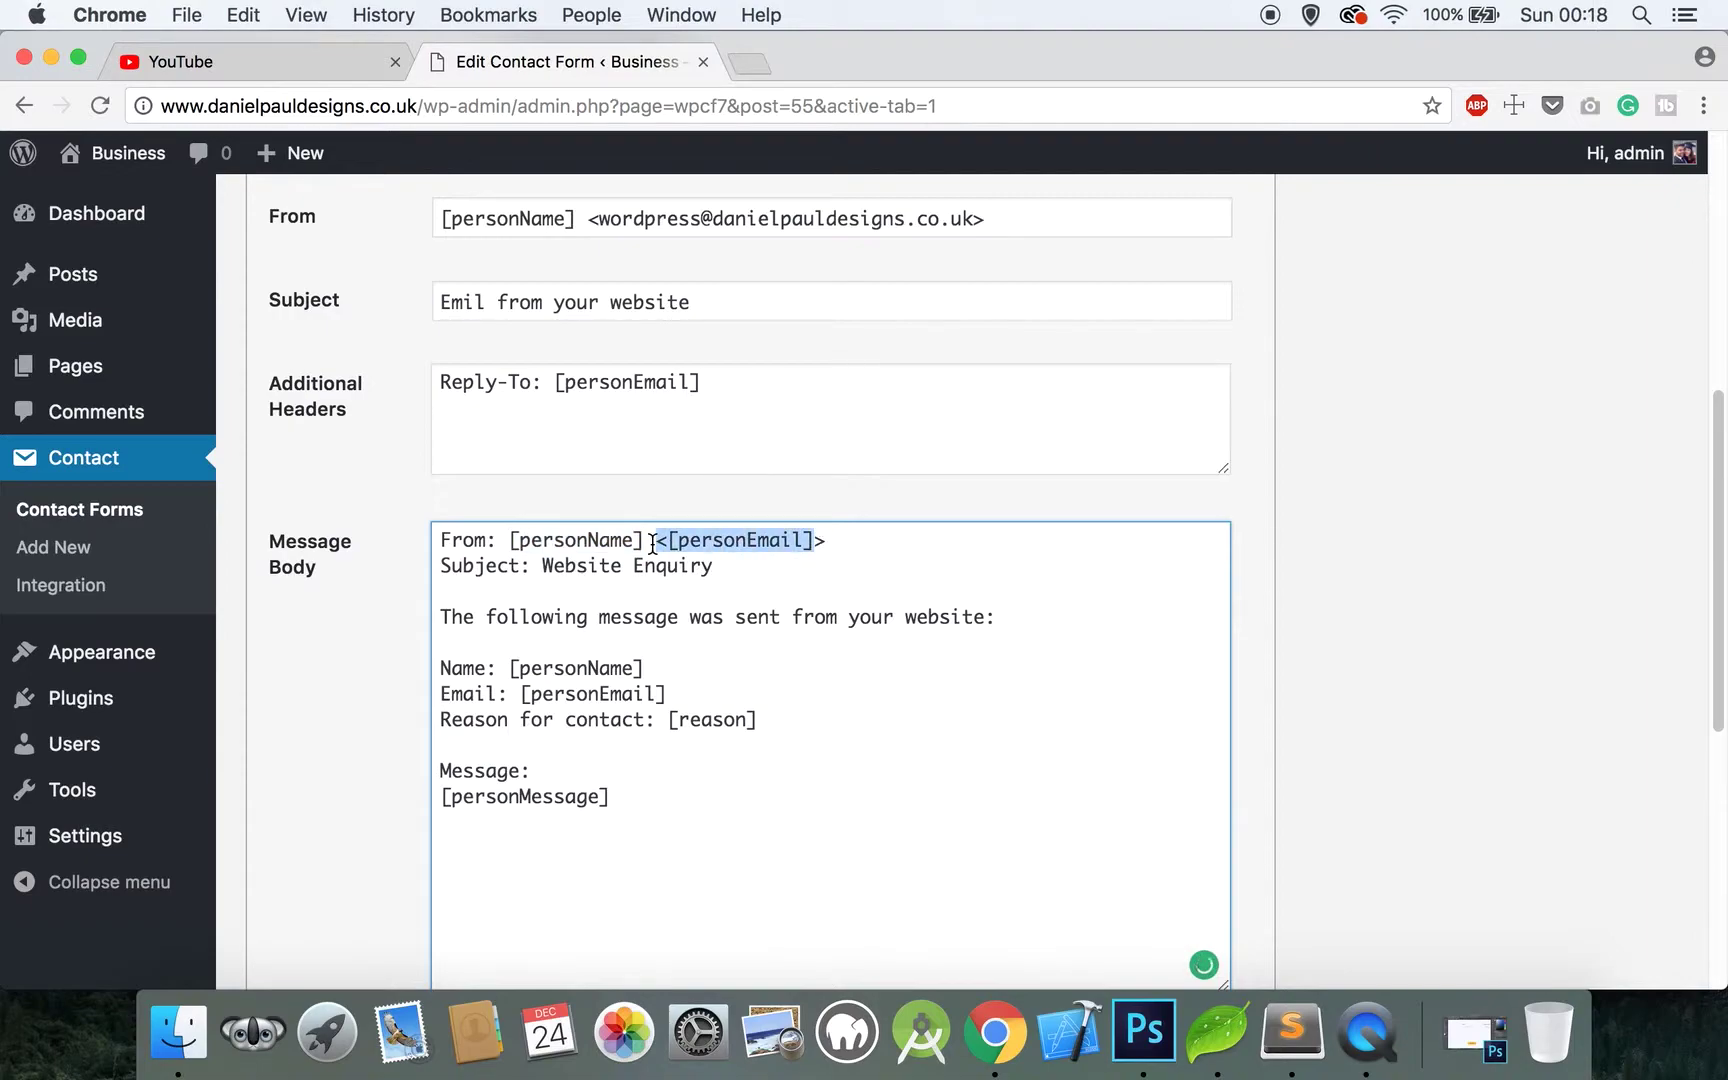
drag(553, 566, 703, 568)
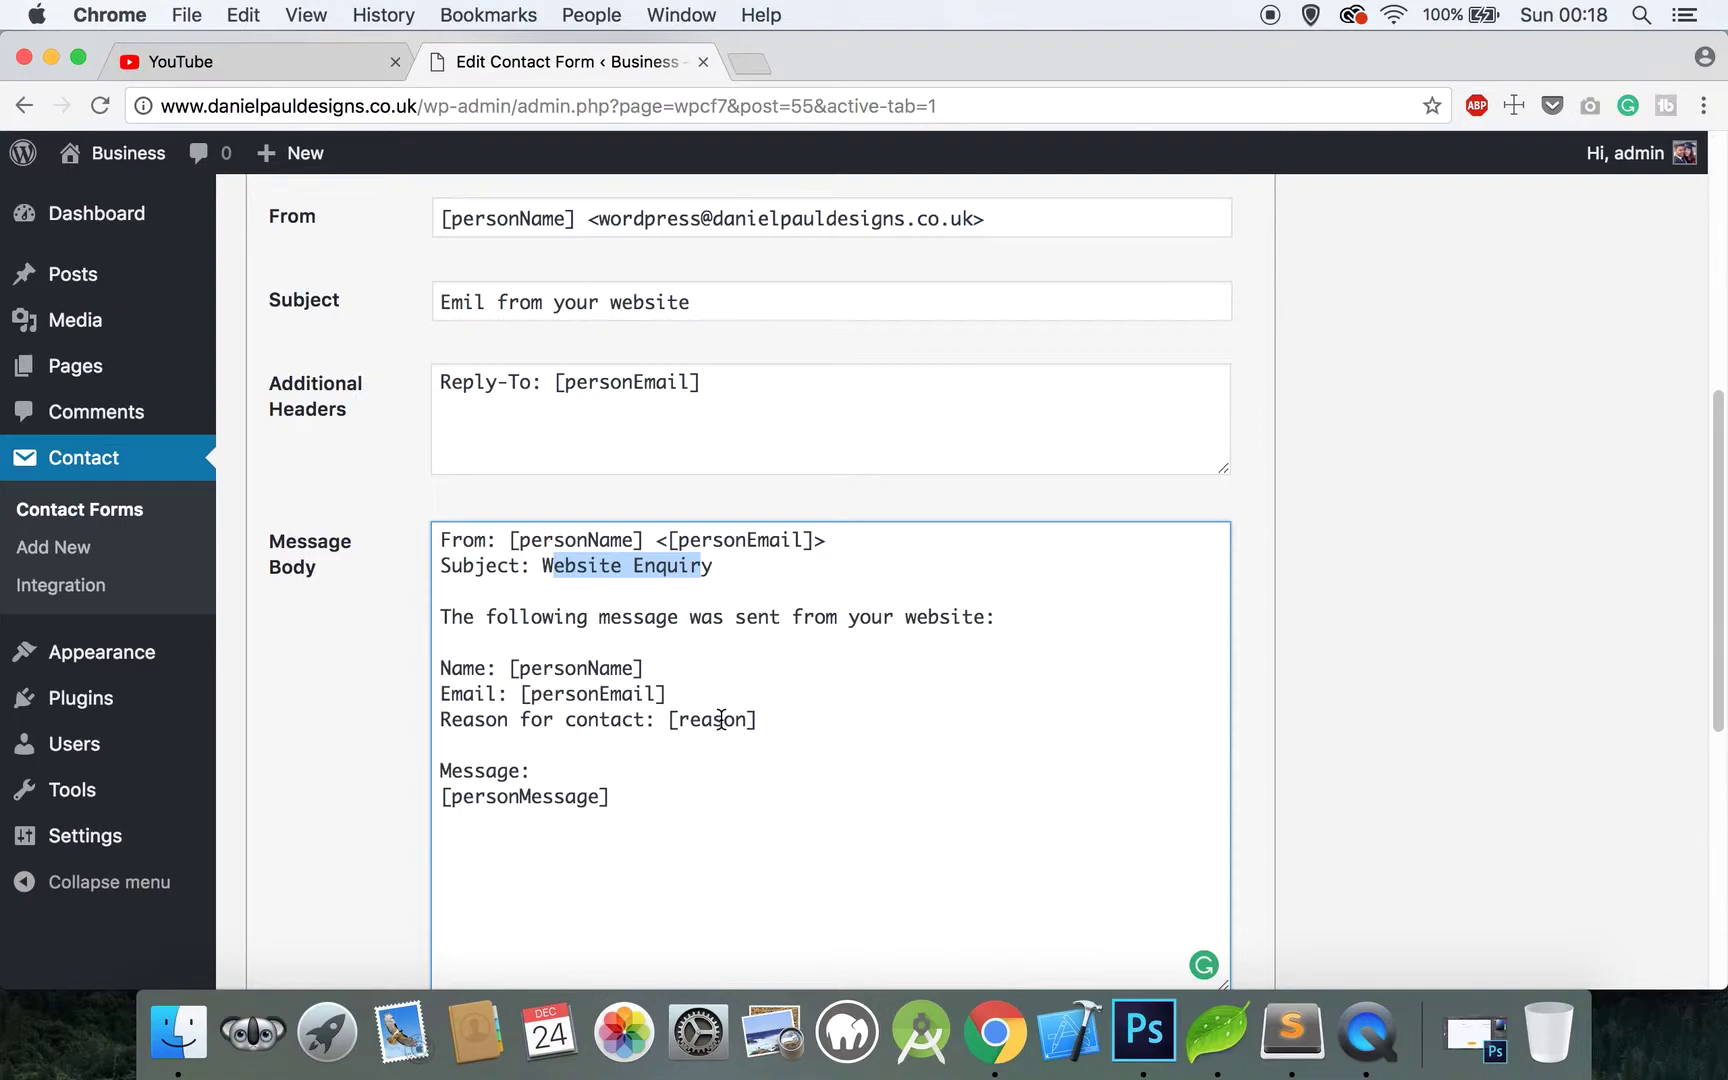
drag(791, 714, 465, 642)
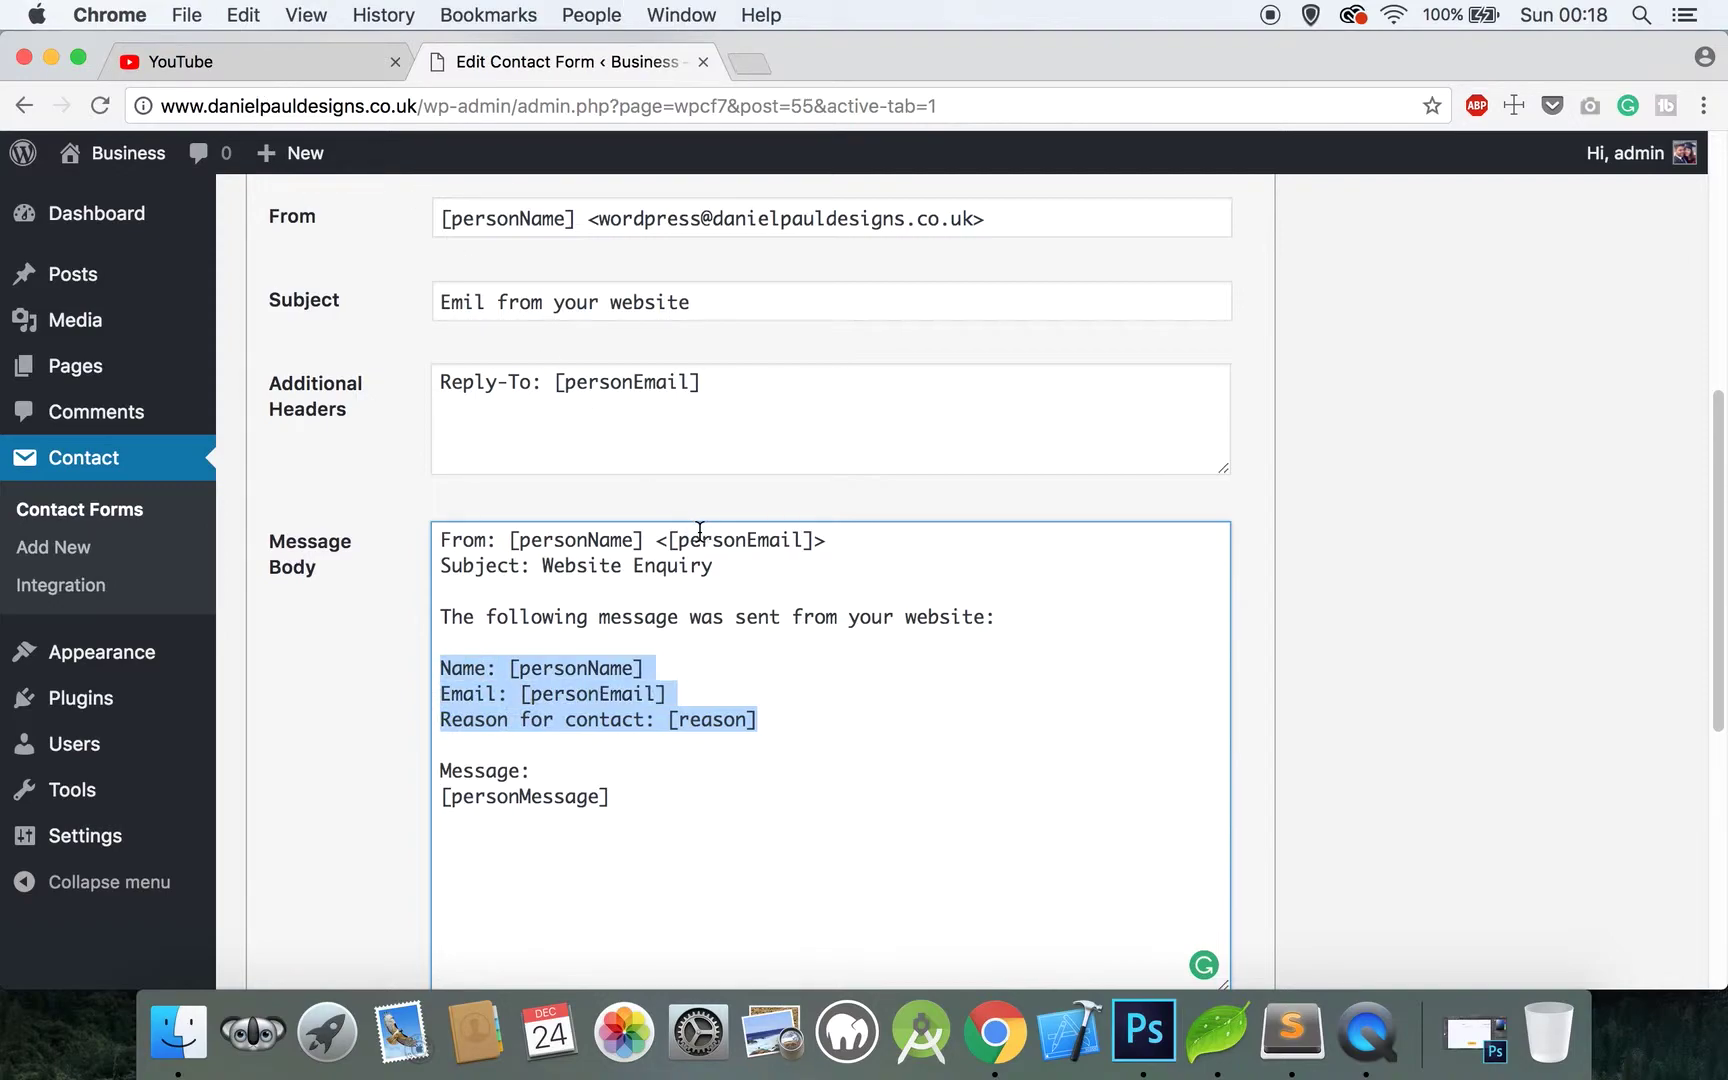
drag(669, 806, 432, 800)
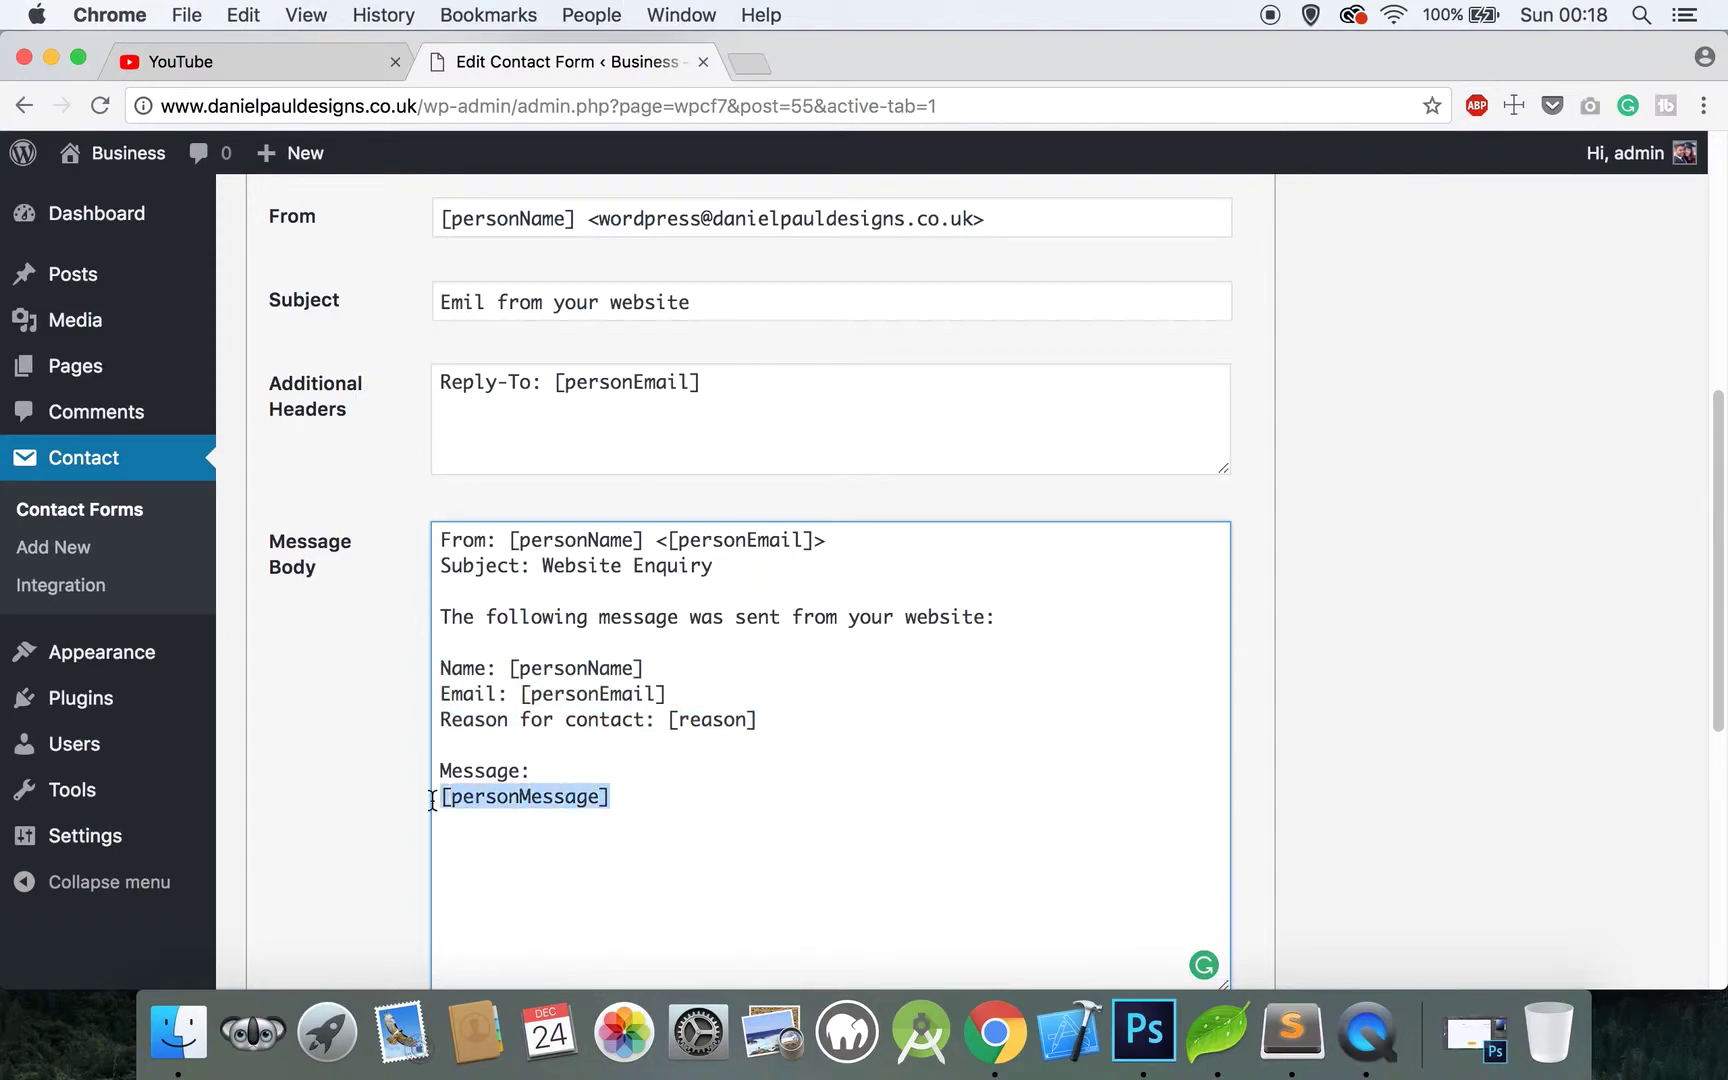
scroll(432, 800, down, 5)
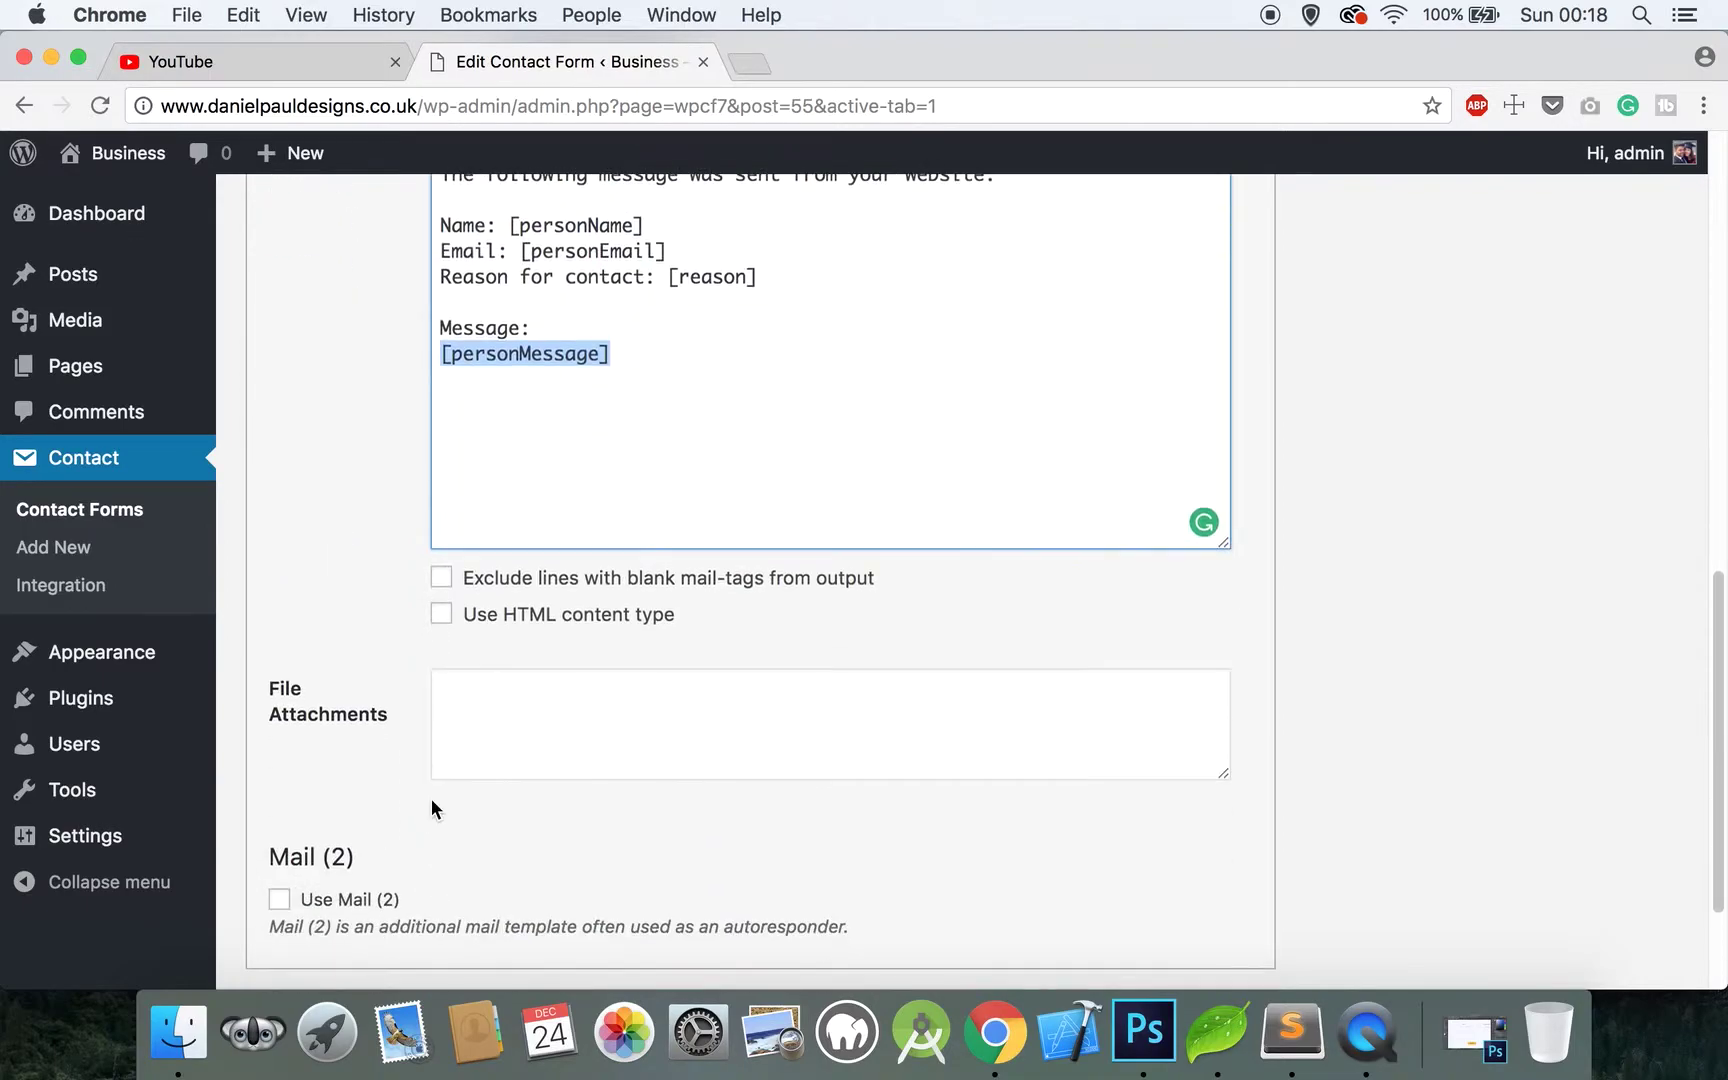
scroll(432, 800, up, 7)
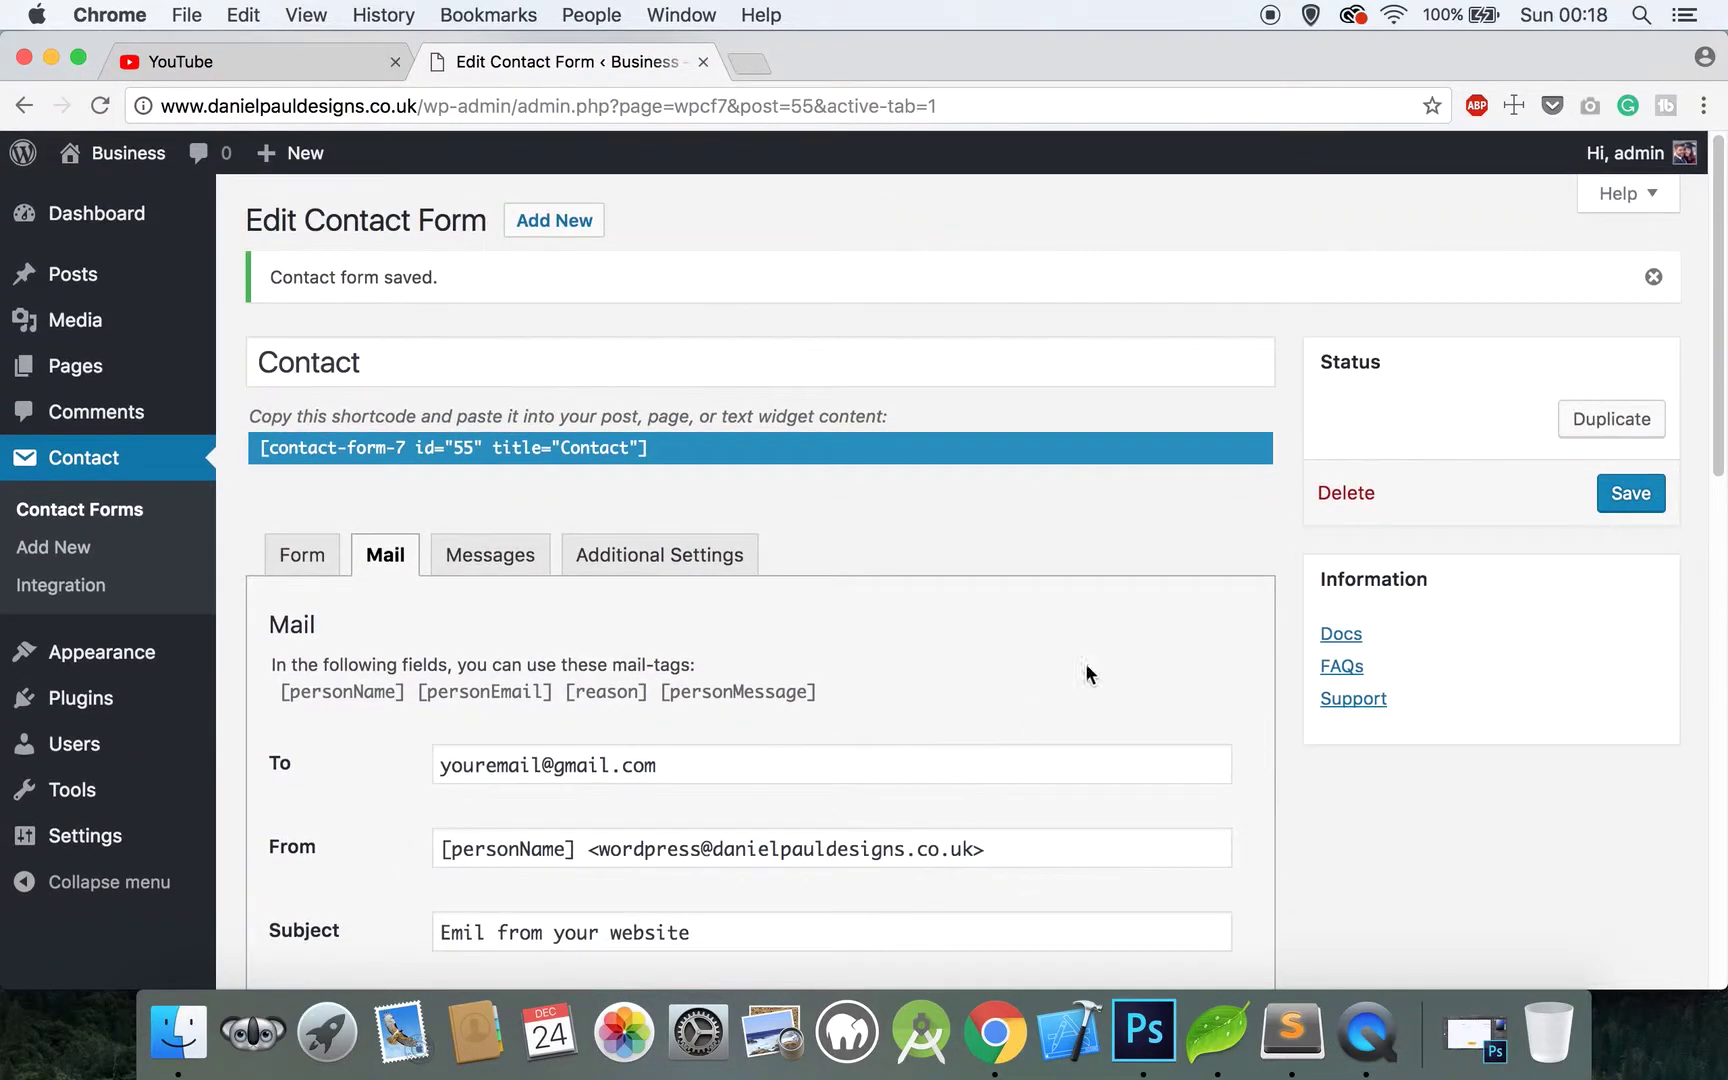
Open the live home page and check its sections down to the Contact Us Now form and the footer
click(100, 206)
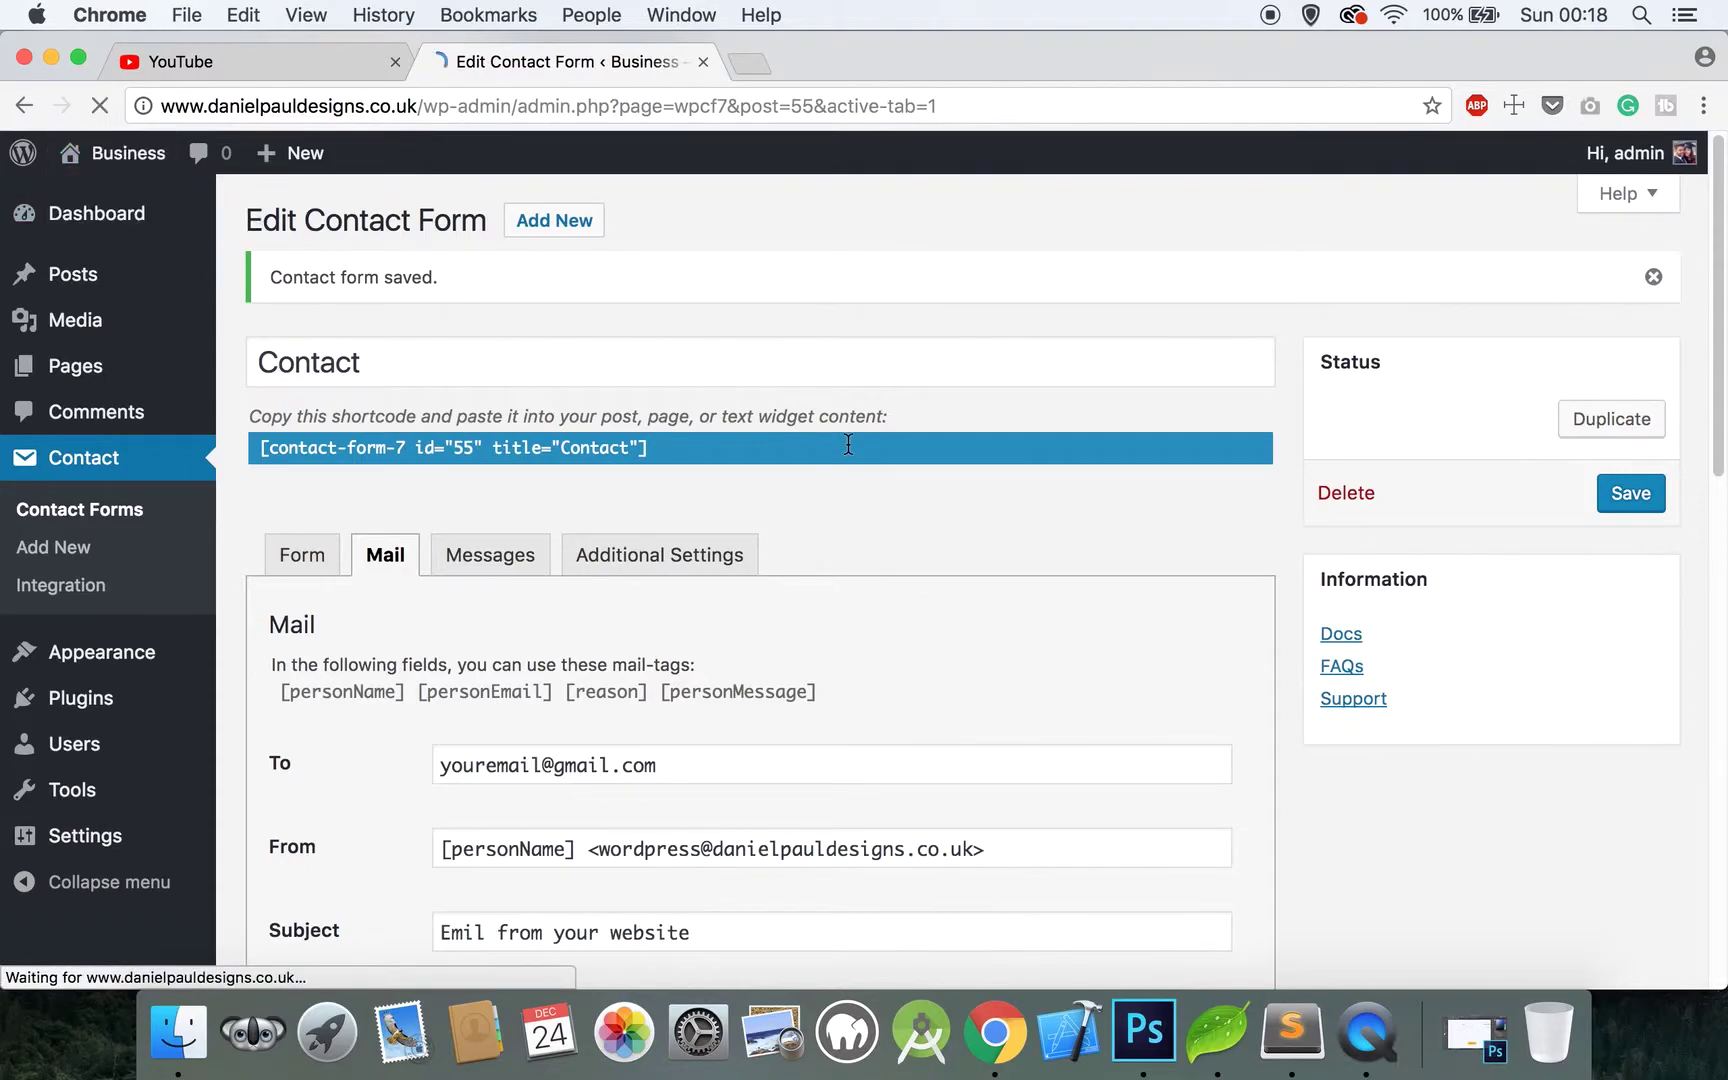
scroll(848, 443, down, 20)
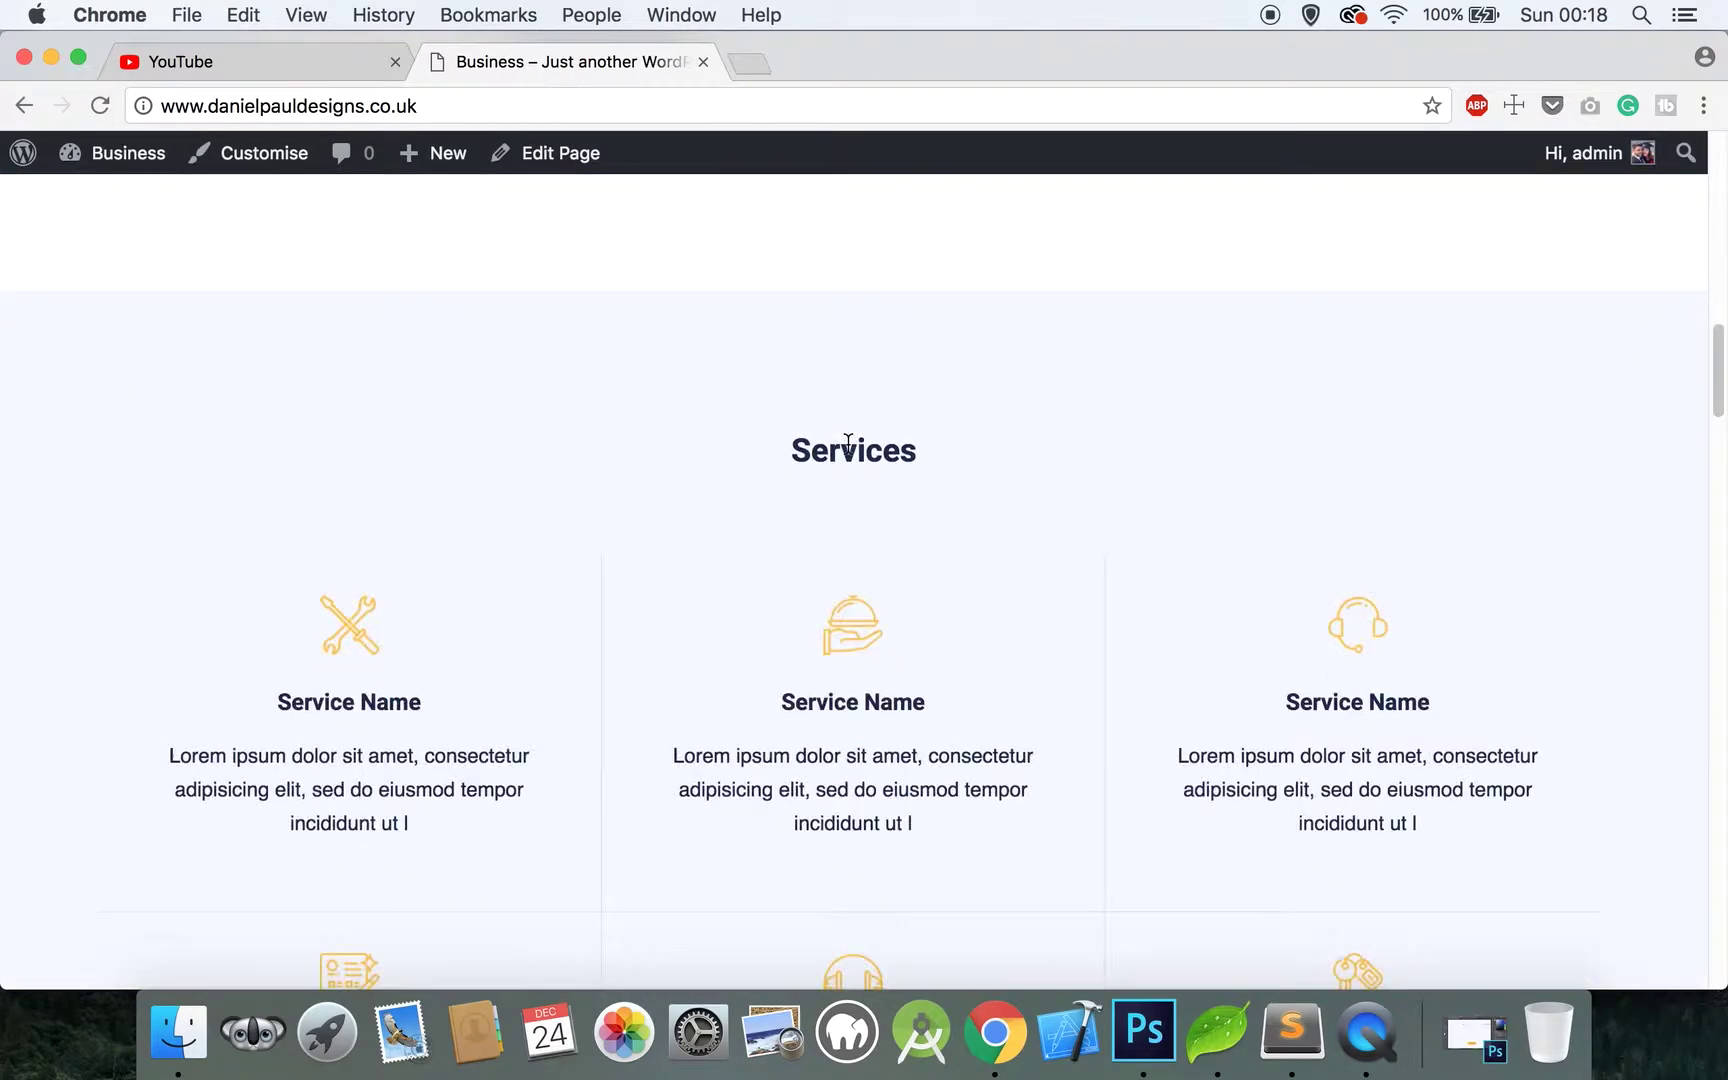
scroll(848, 440, down, 15)
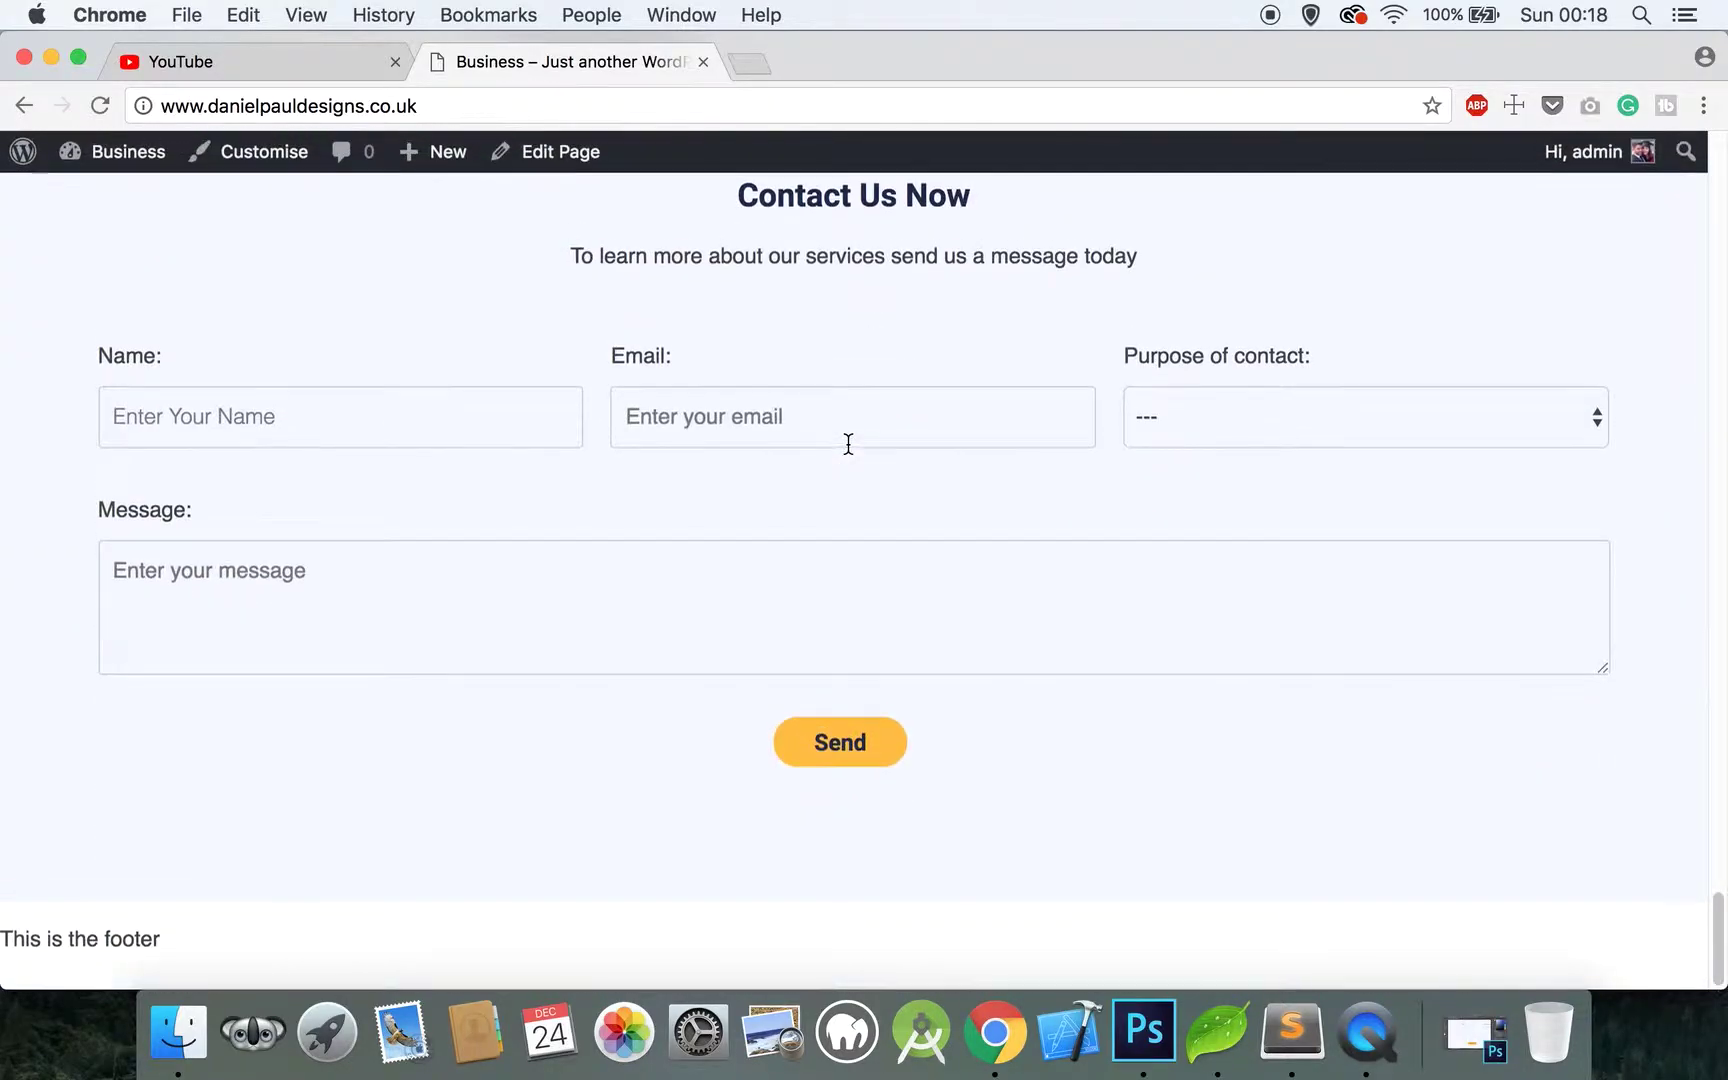
scroll(848, 444, up, 10)
scroll(848, 443, up, 5)
scroll(848, 443, down, 15)
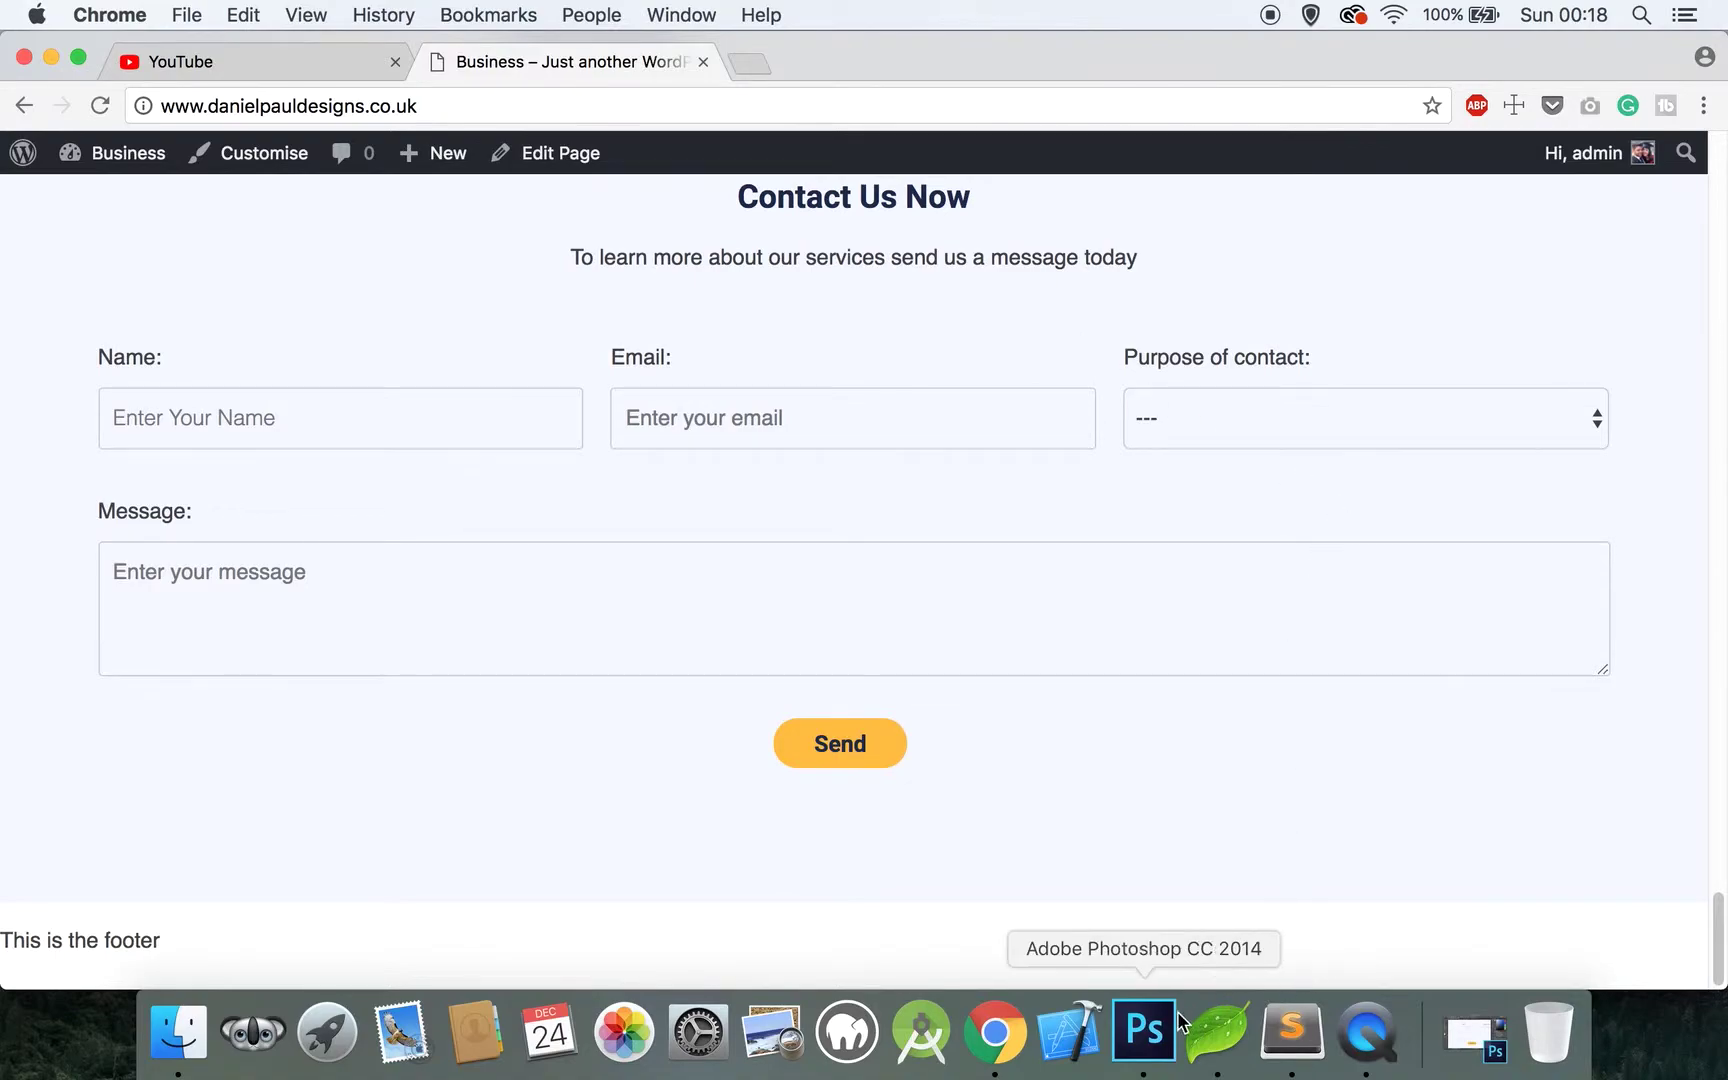
Switch to Photoshop and examine the contact section and footer of the 02_Homepage.jpg design
click(1143, 1032)
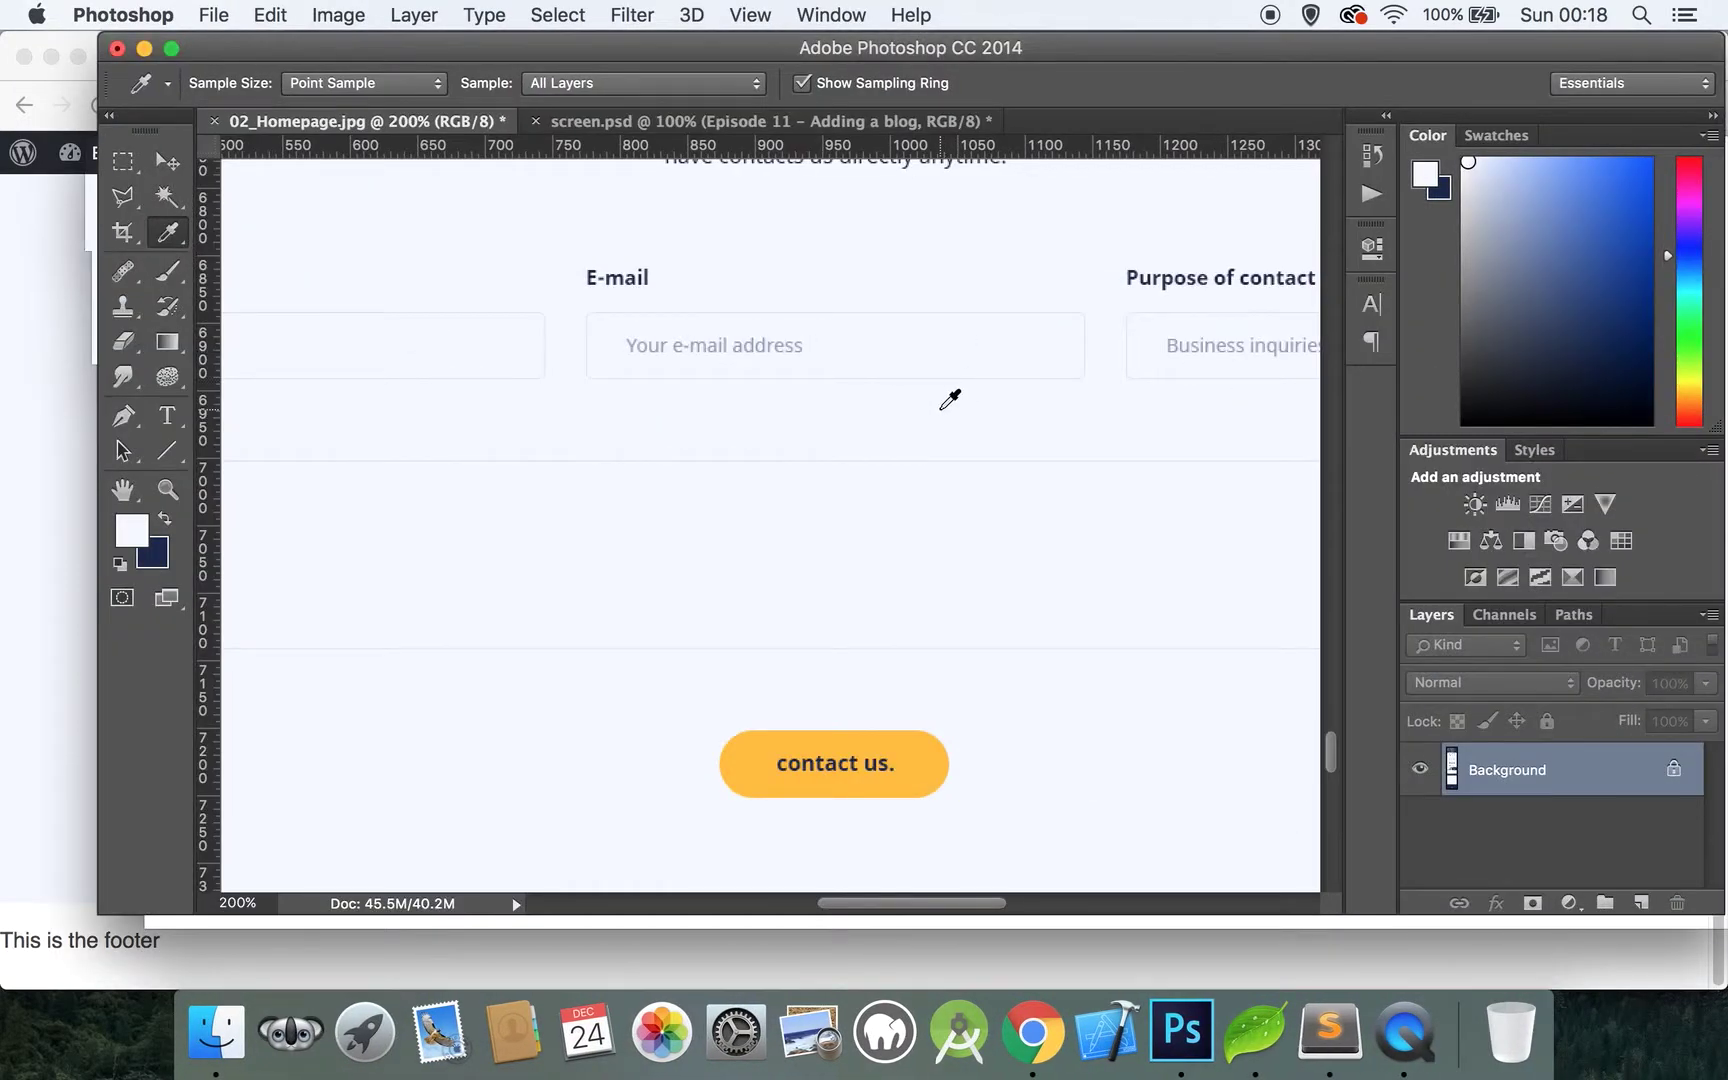
key(z)
alt+click(947, 404)
alt+click(944, 408)
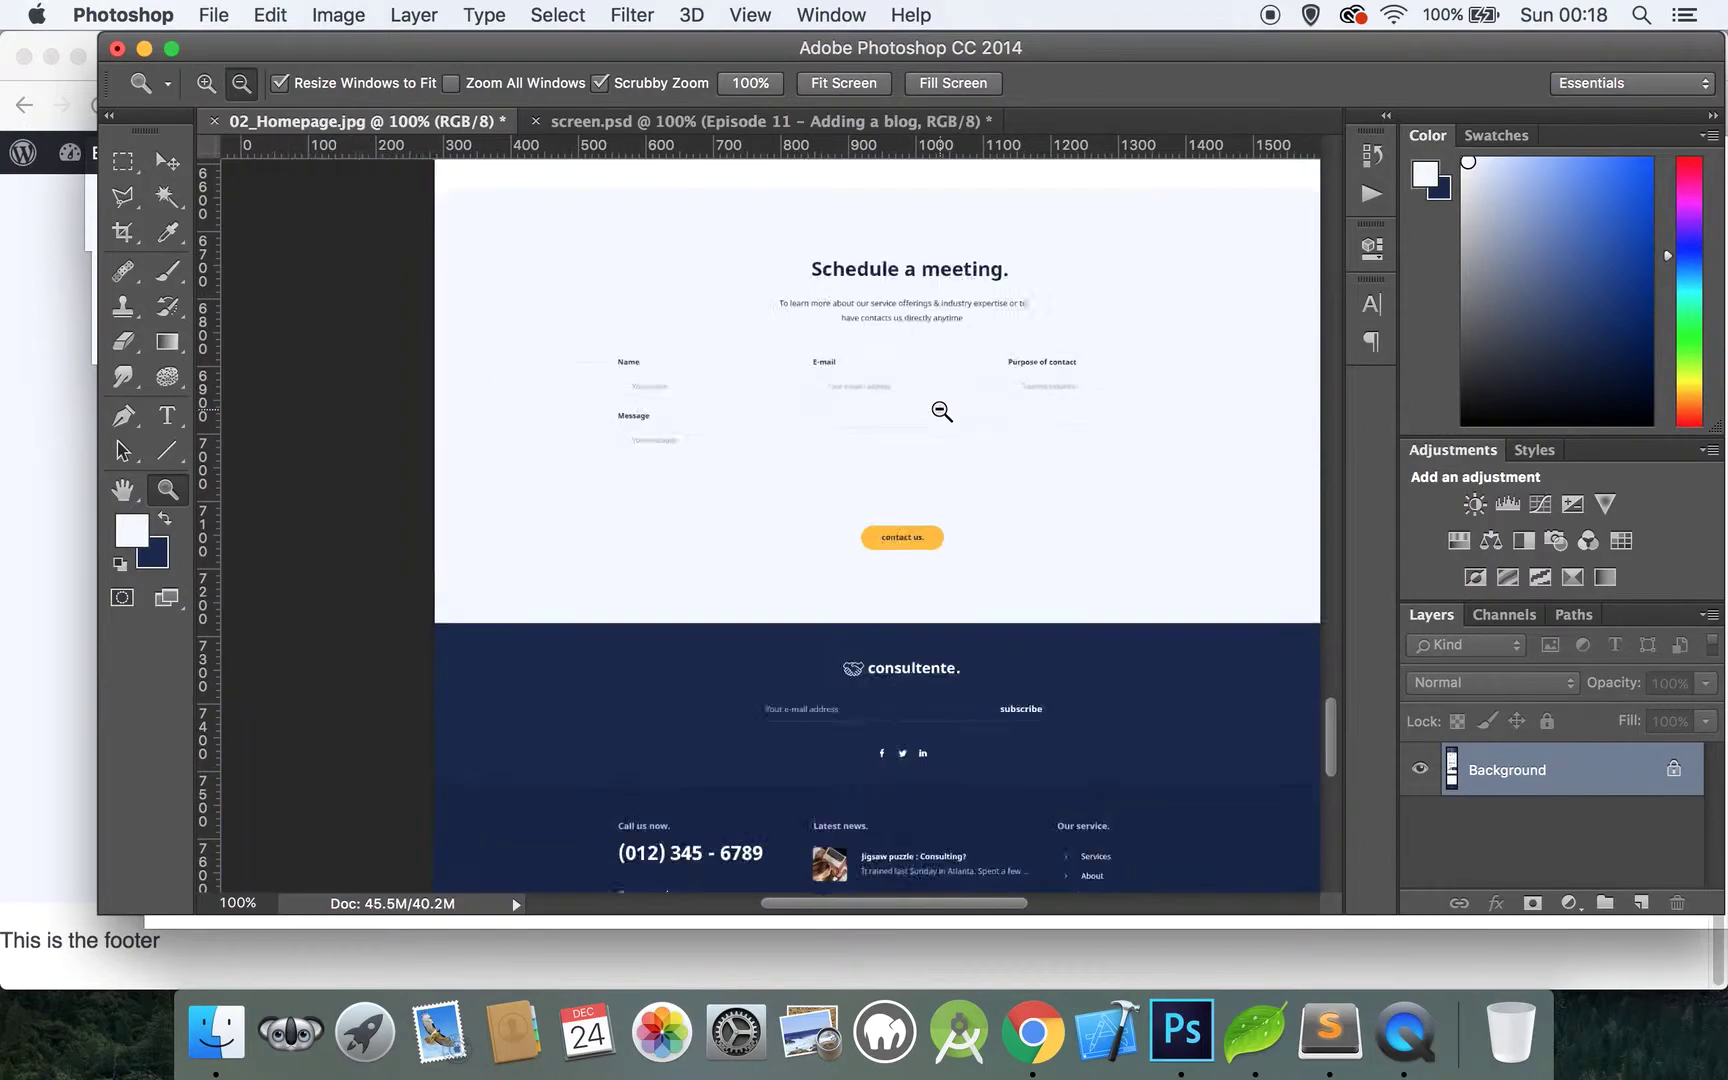
scroll(933, 557, down, 4)
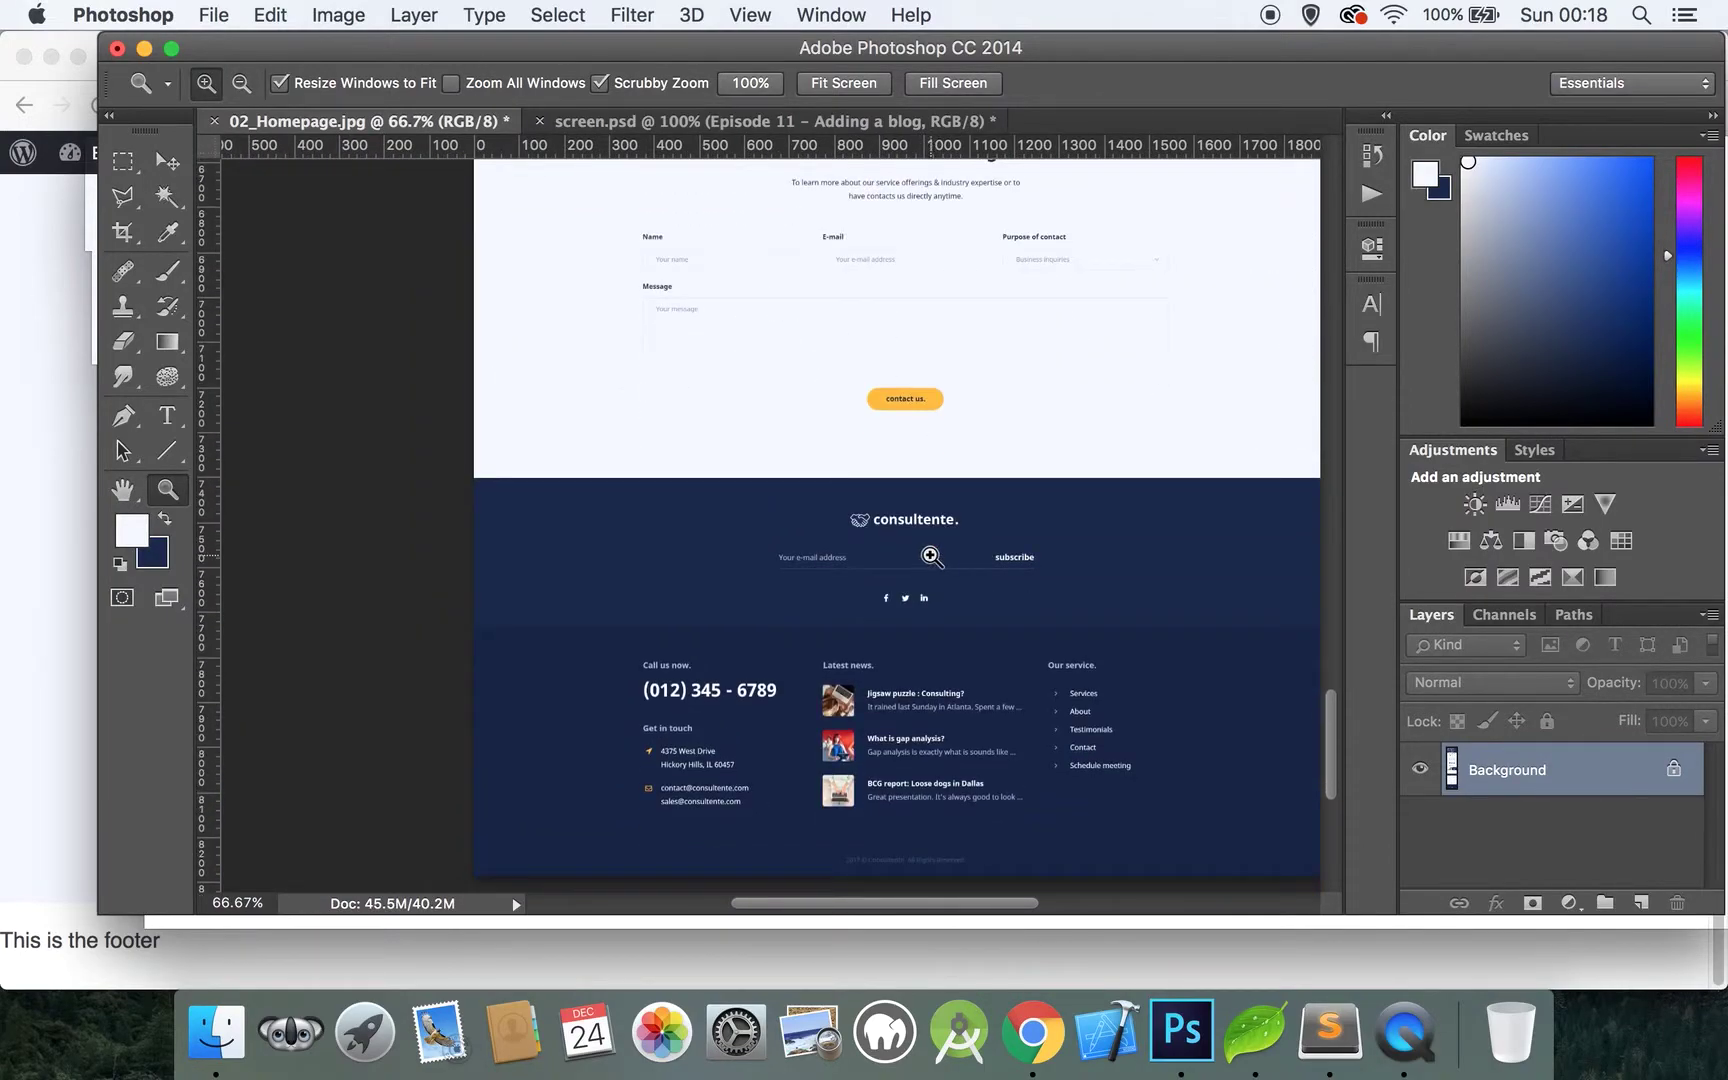
scroll(916, 632, down, 3)
scroll(916, 632, right, 3)
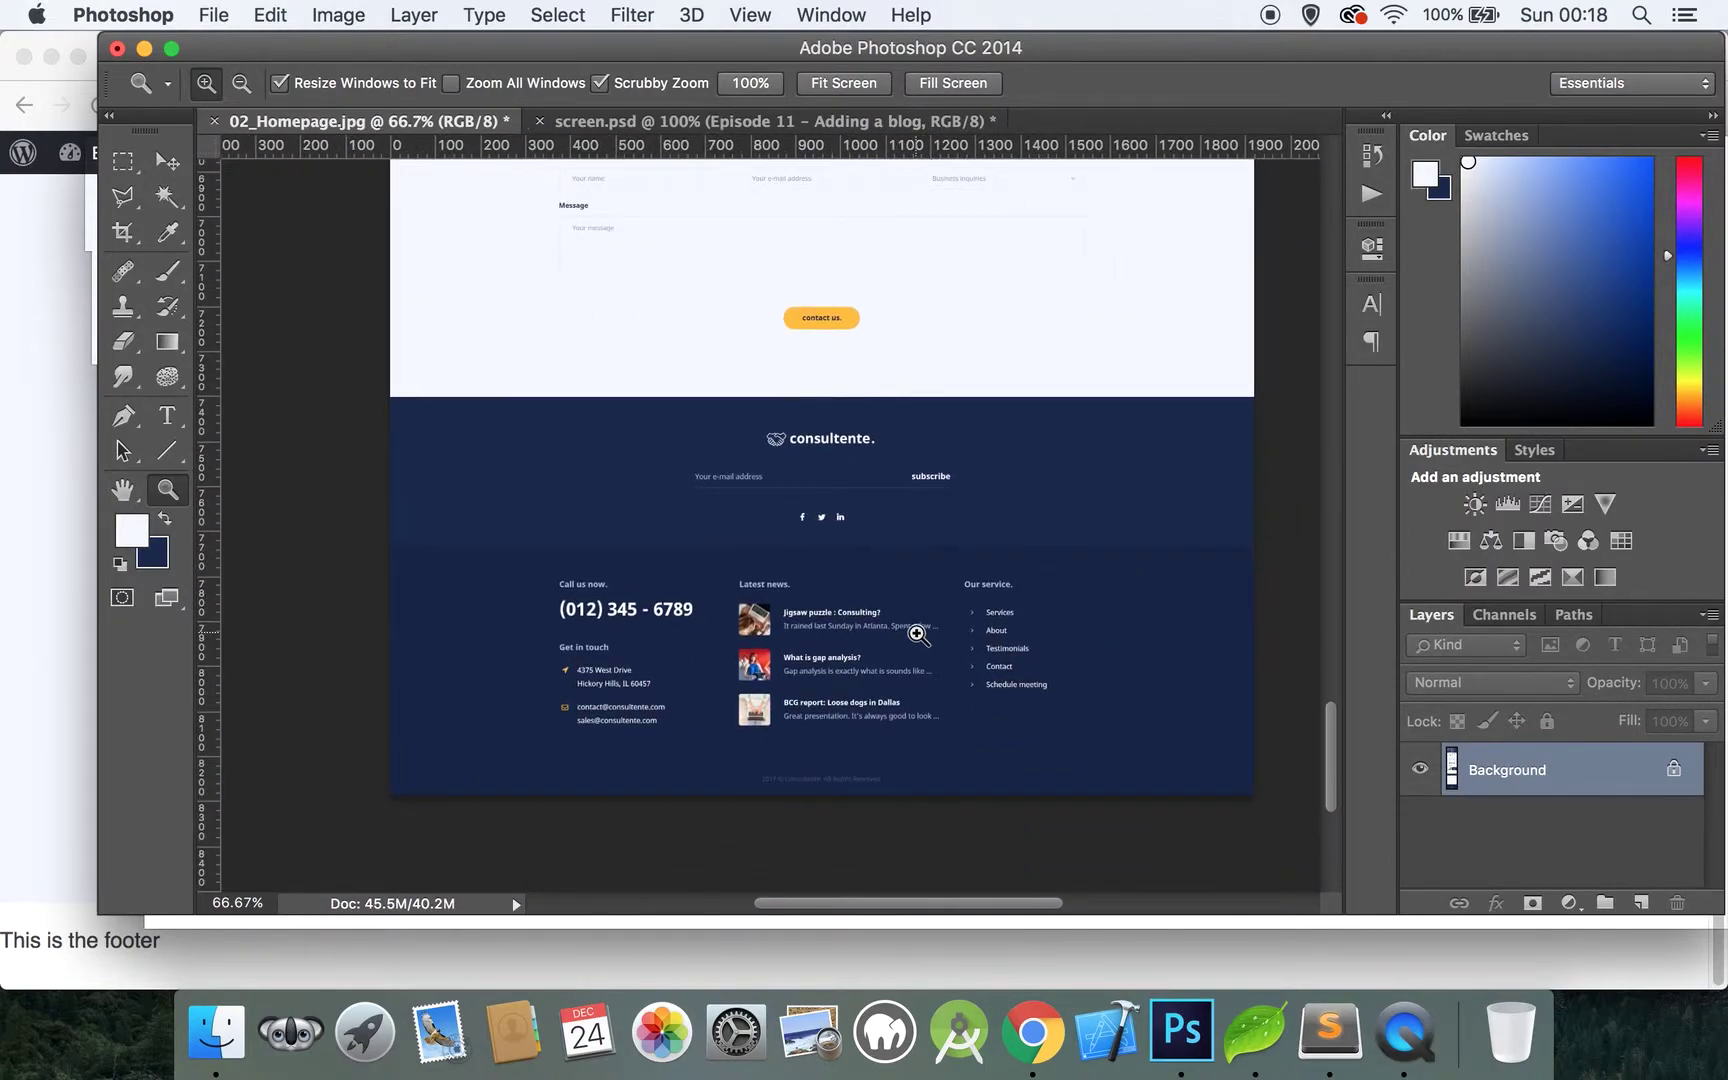
Look back through the homepage design from the Recent news section up to the header and hero banner
scroll(917, 633, up, 15)
scroll(917, 633, left, 4)
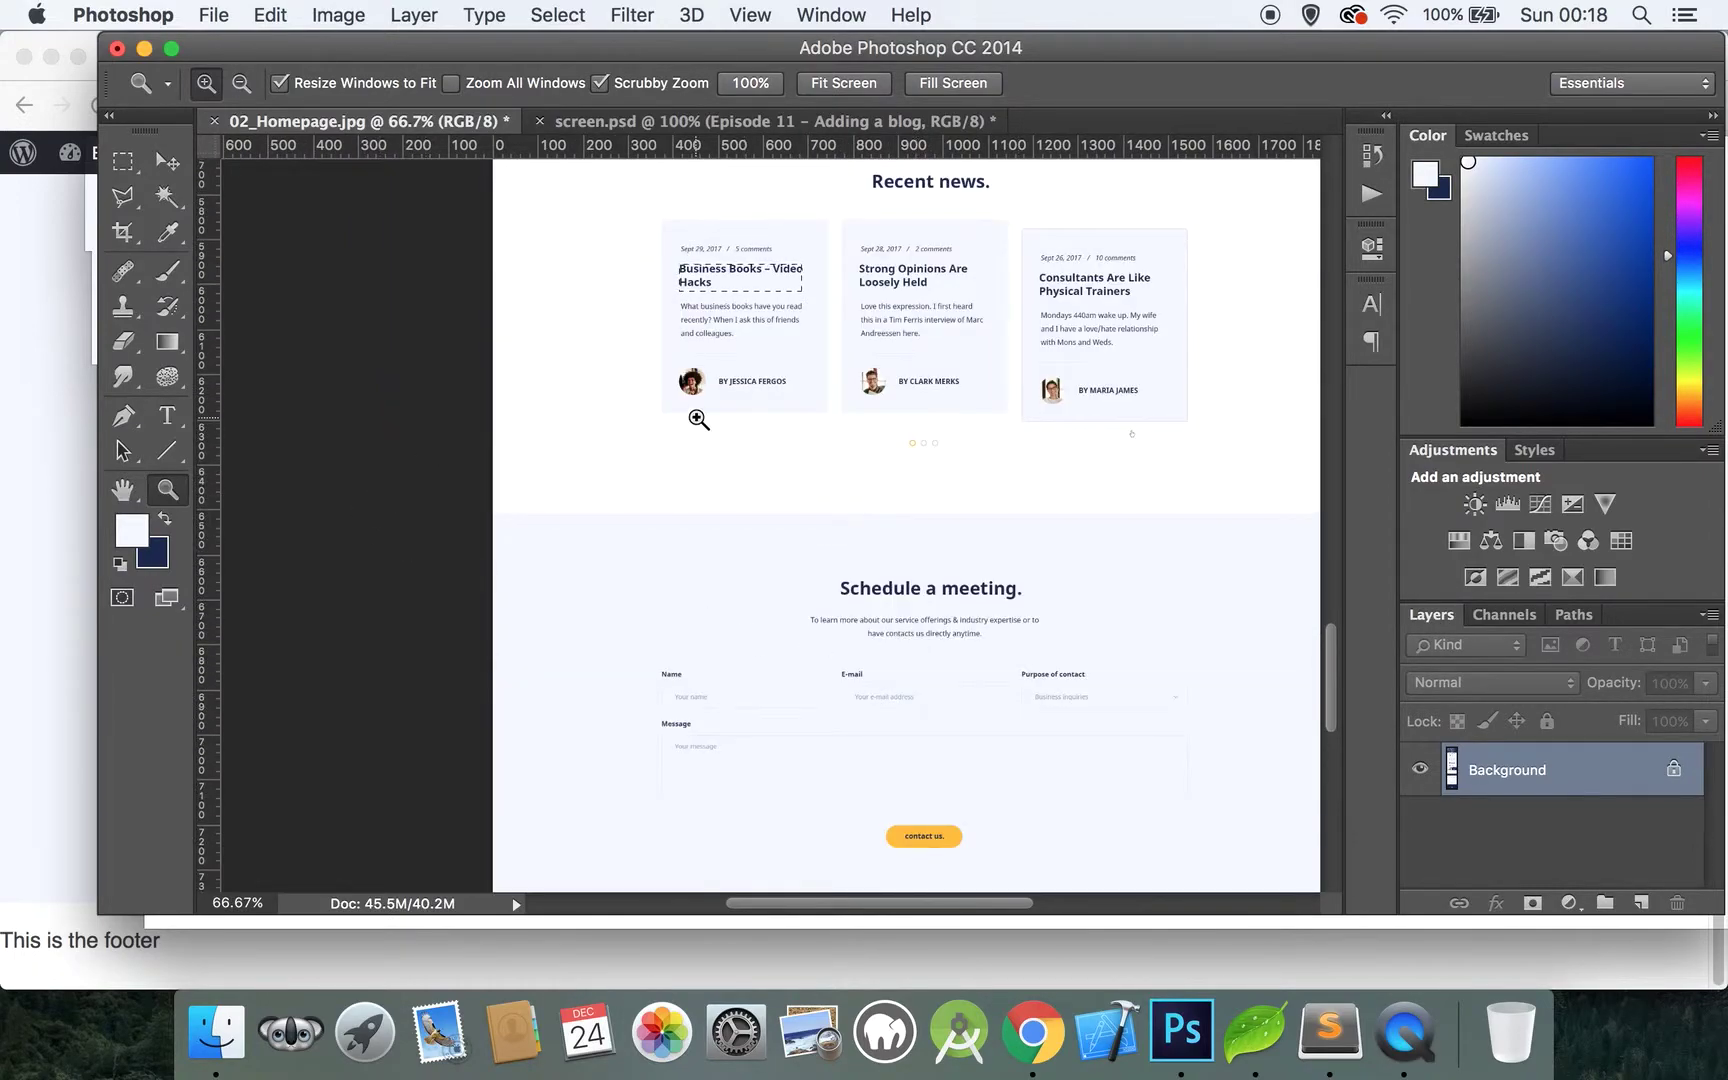
scroll(698, 420, up, 10)
scroll(698, 420, right, 1)
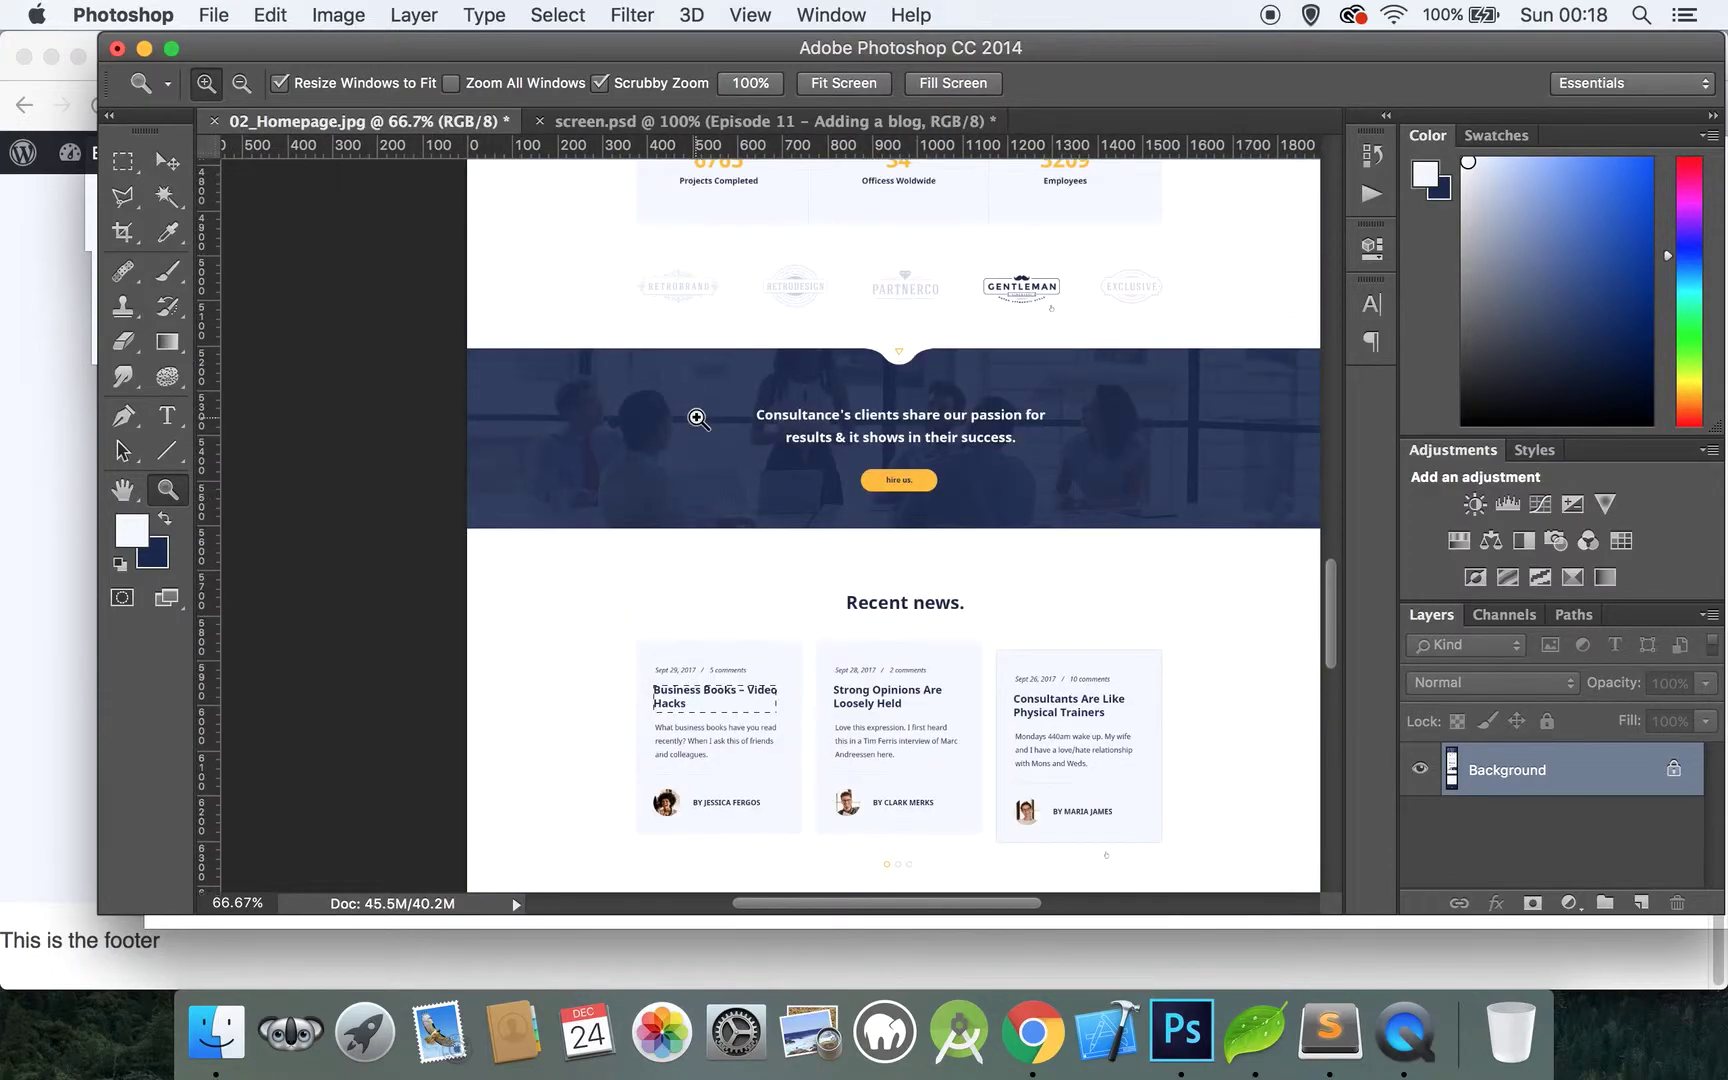
scroll(903, 393, up, 12)
scroll(903, 393, right, 2)
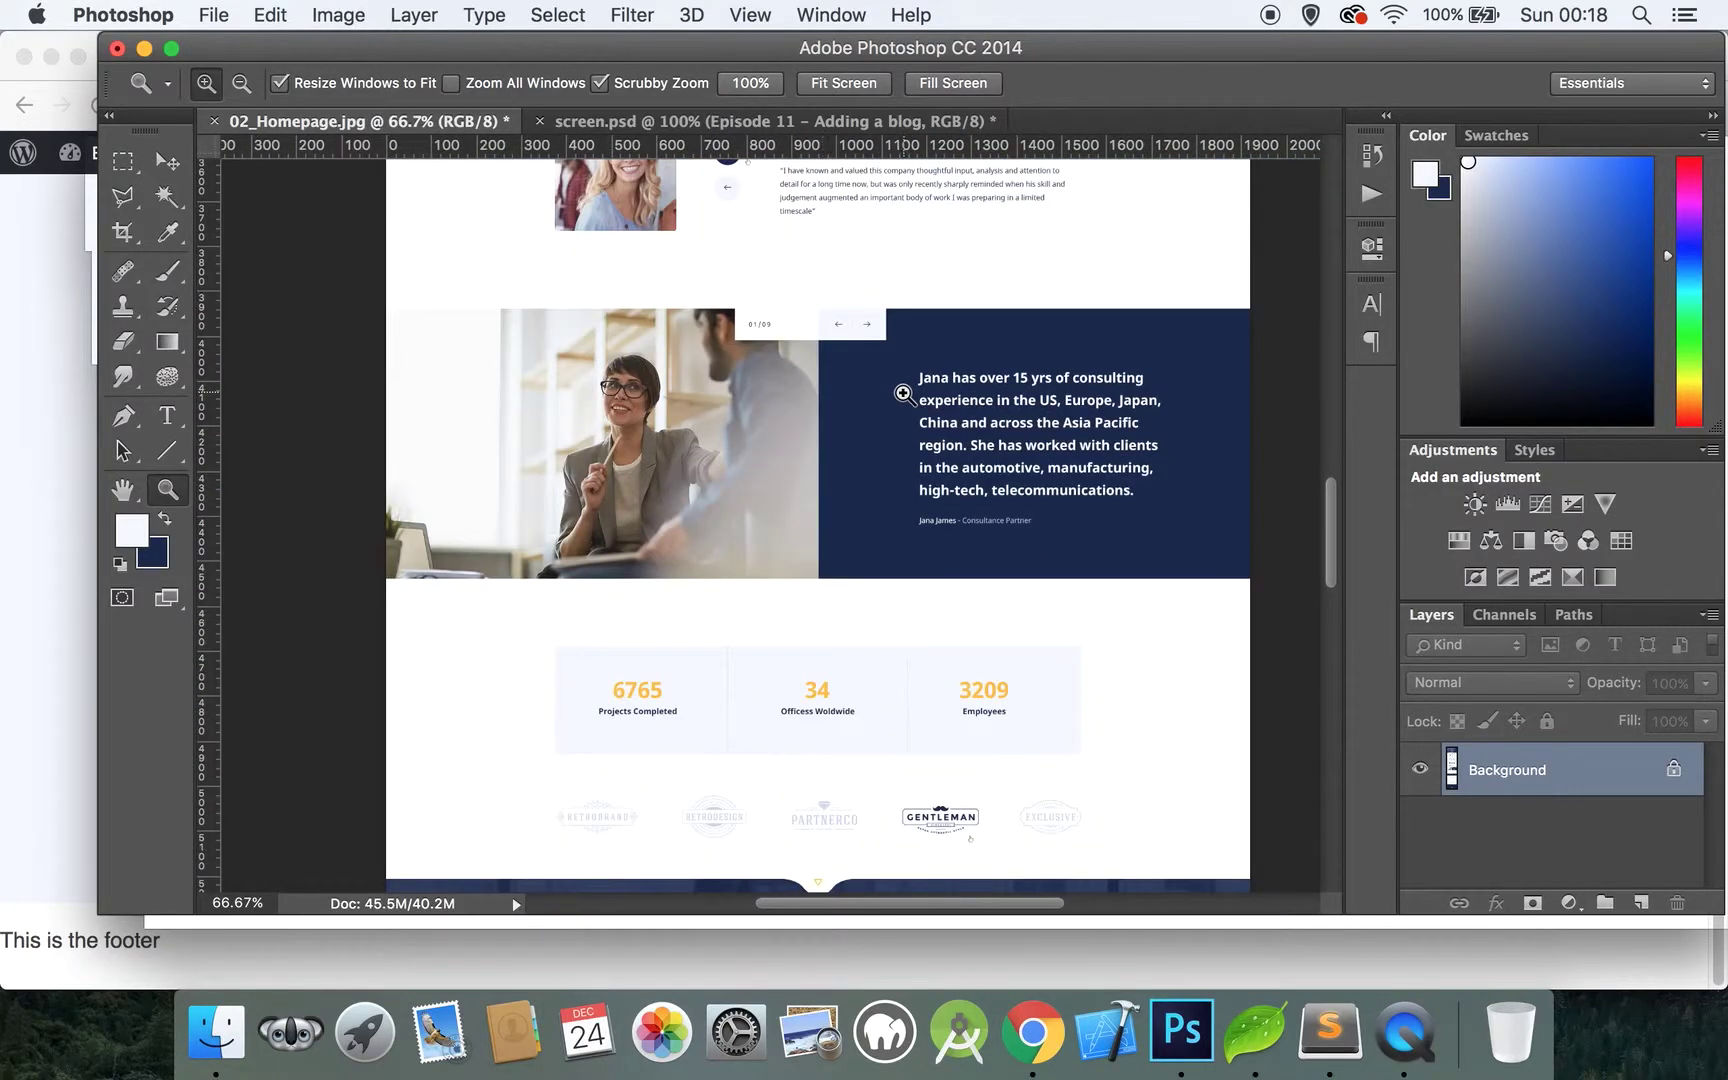
scroll(903, 393, up, 20)
scroll(903, 393, left, 2)
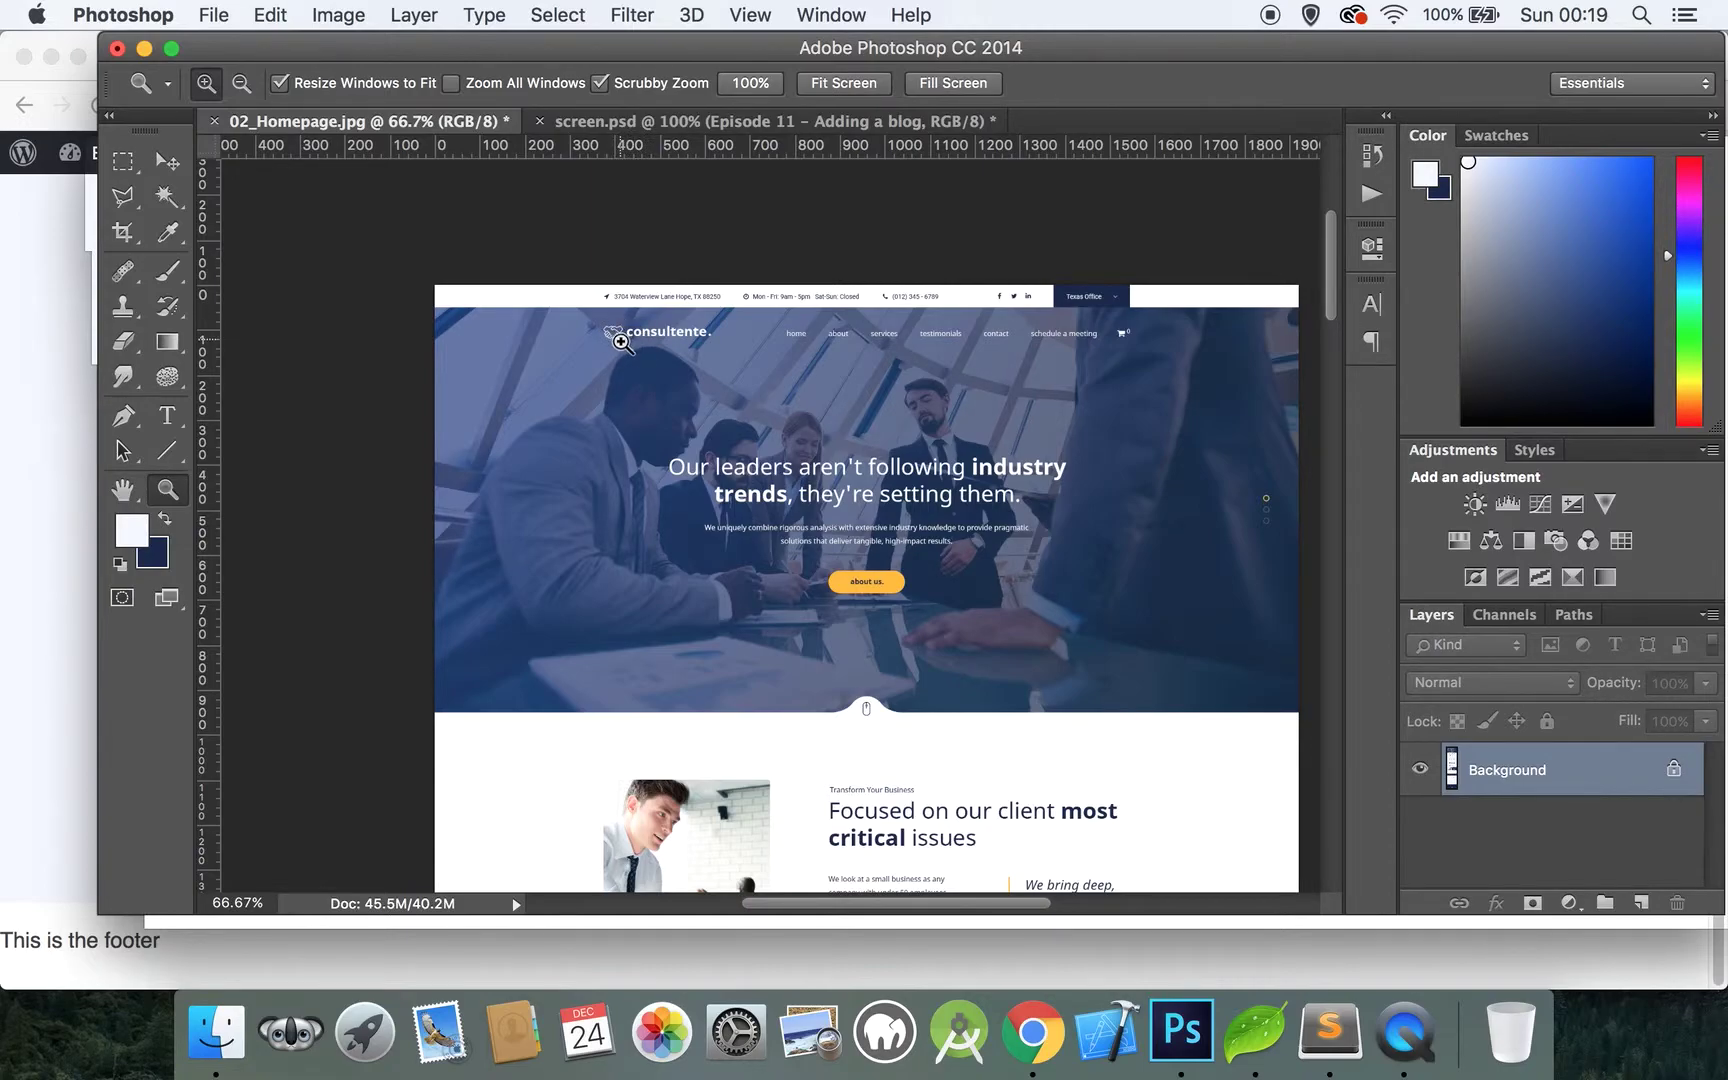
Examine the homepage design from the hero banner through the services, testimonials, statistics, news and contact sections to the footer
scroll(970, 385, down, 10)
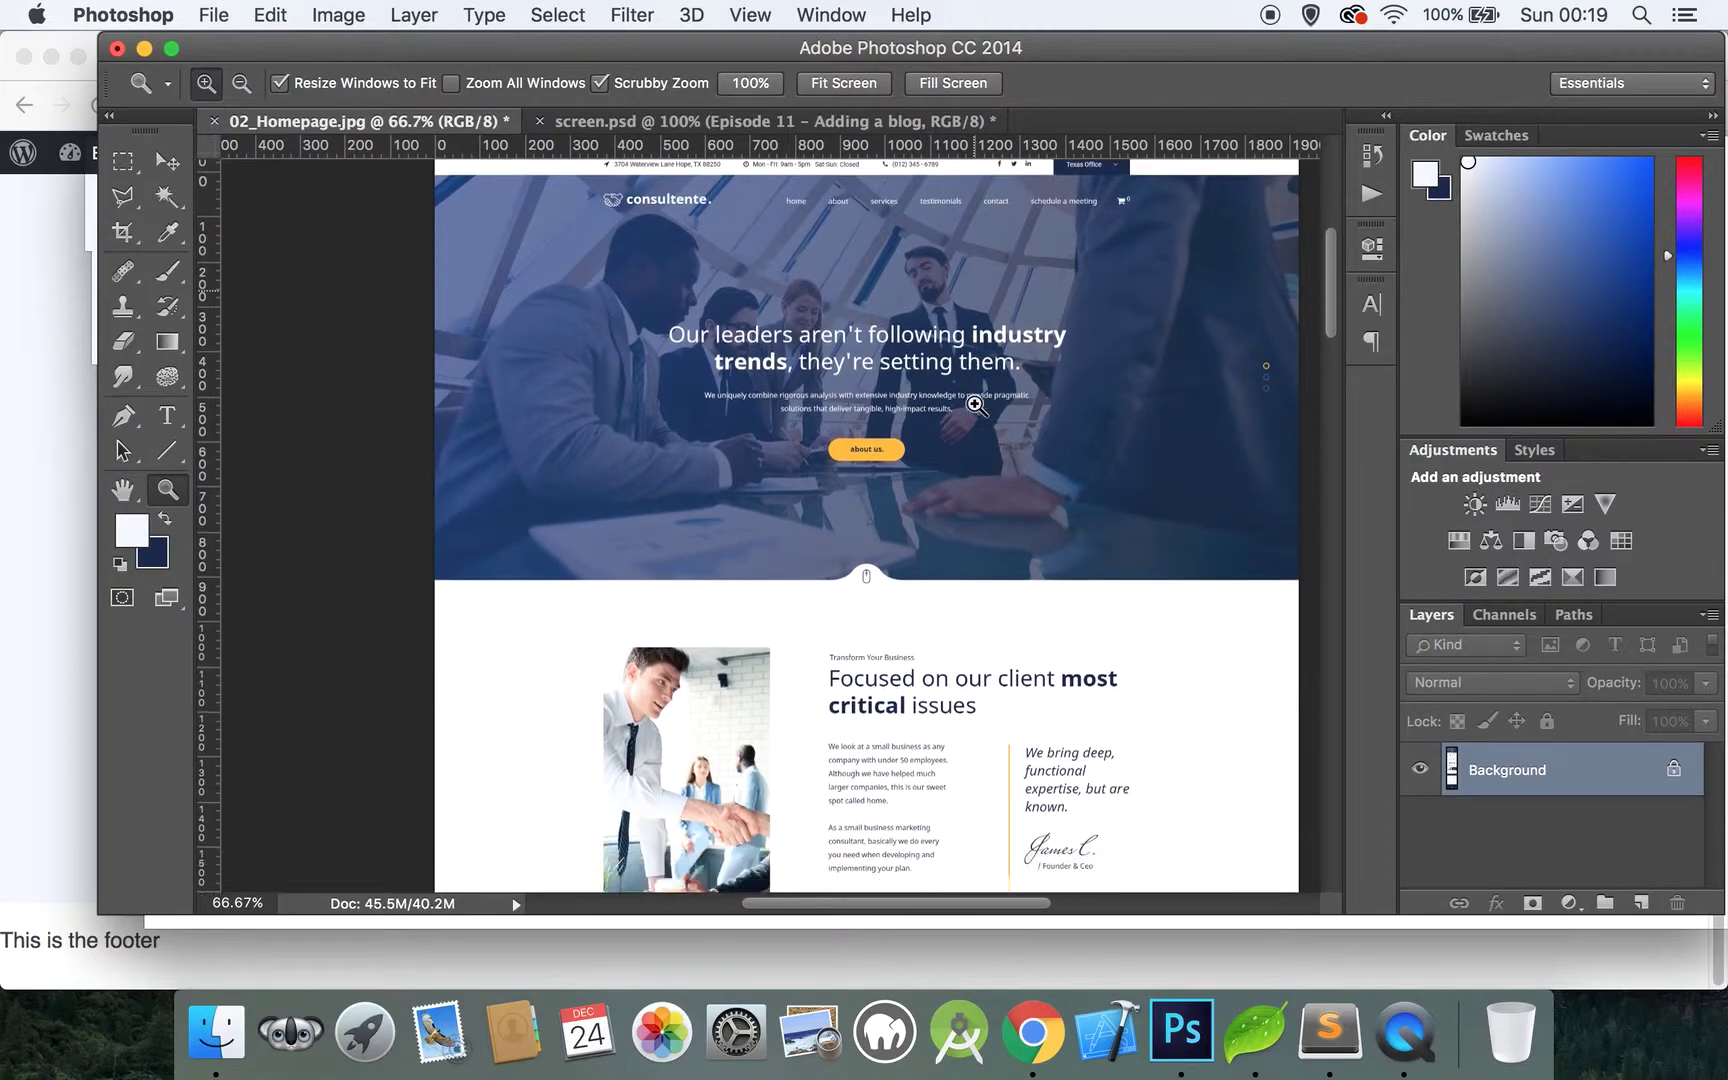
scroll(977, 406, down, 1)
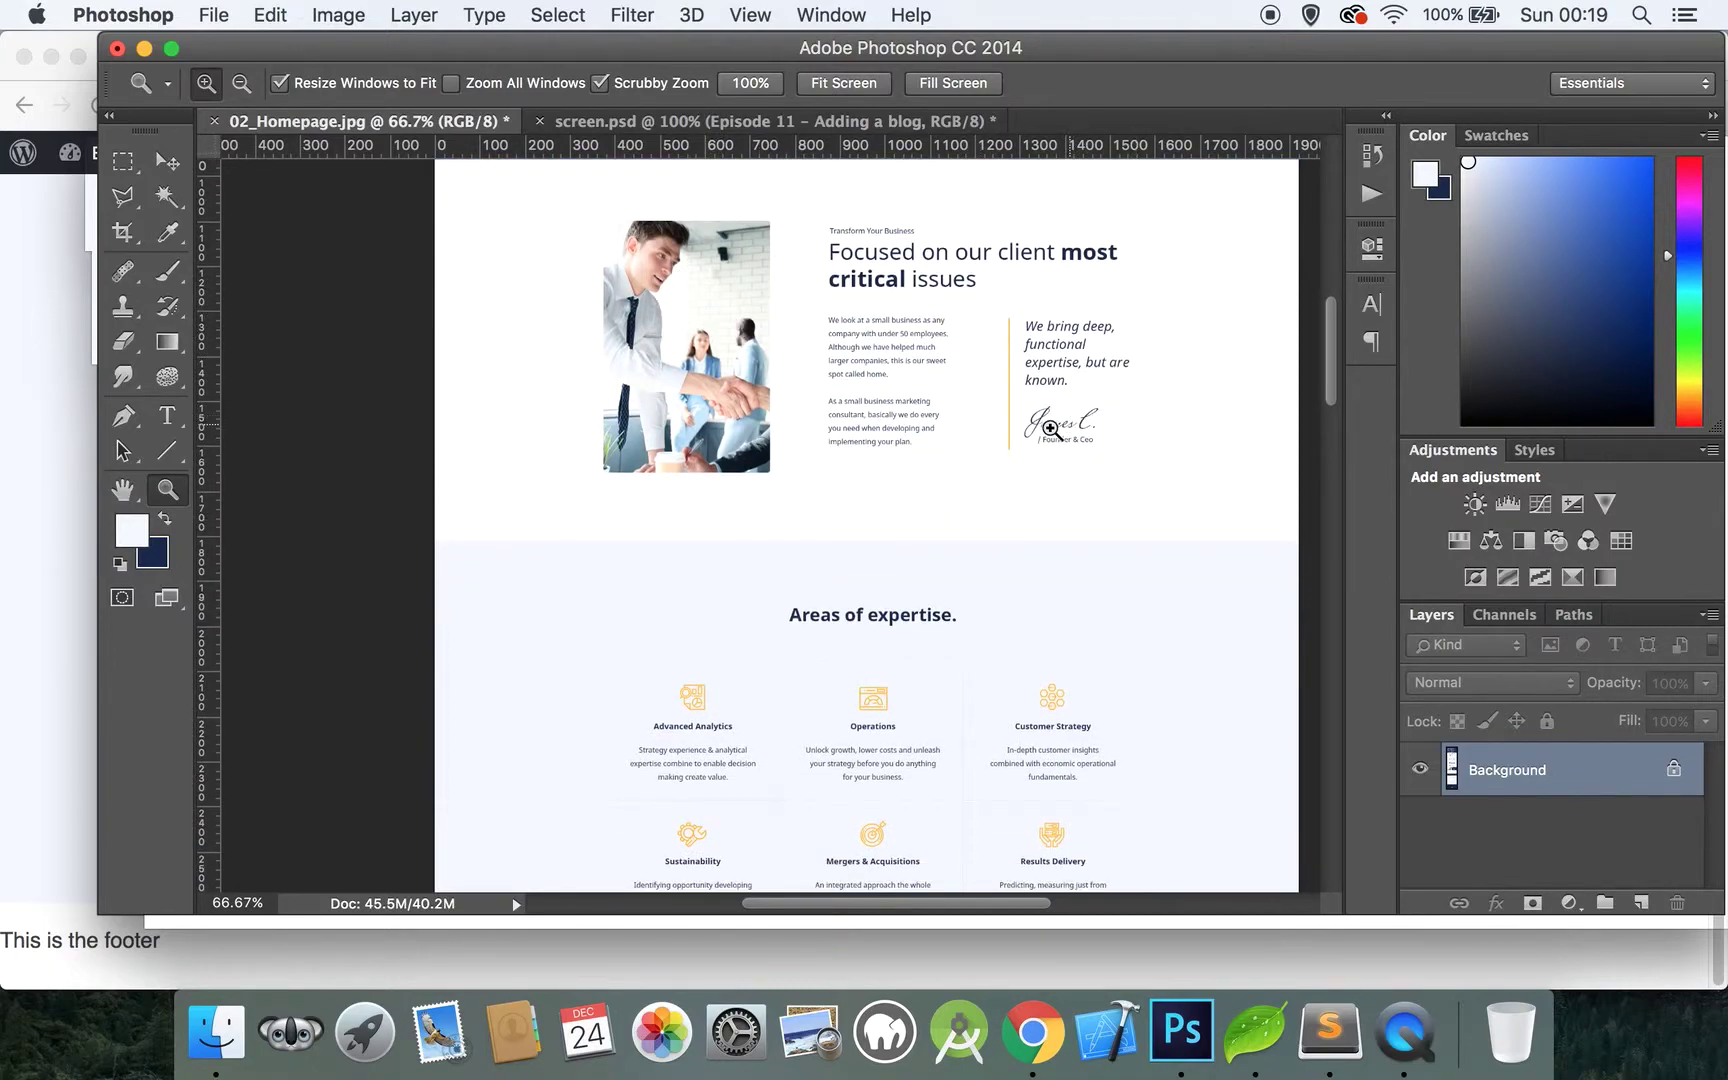
scroll(1013, 635, down, 1)
scroll(1013, 635, down, 10)
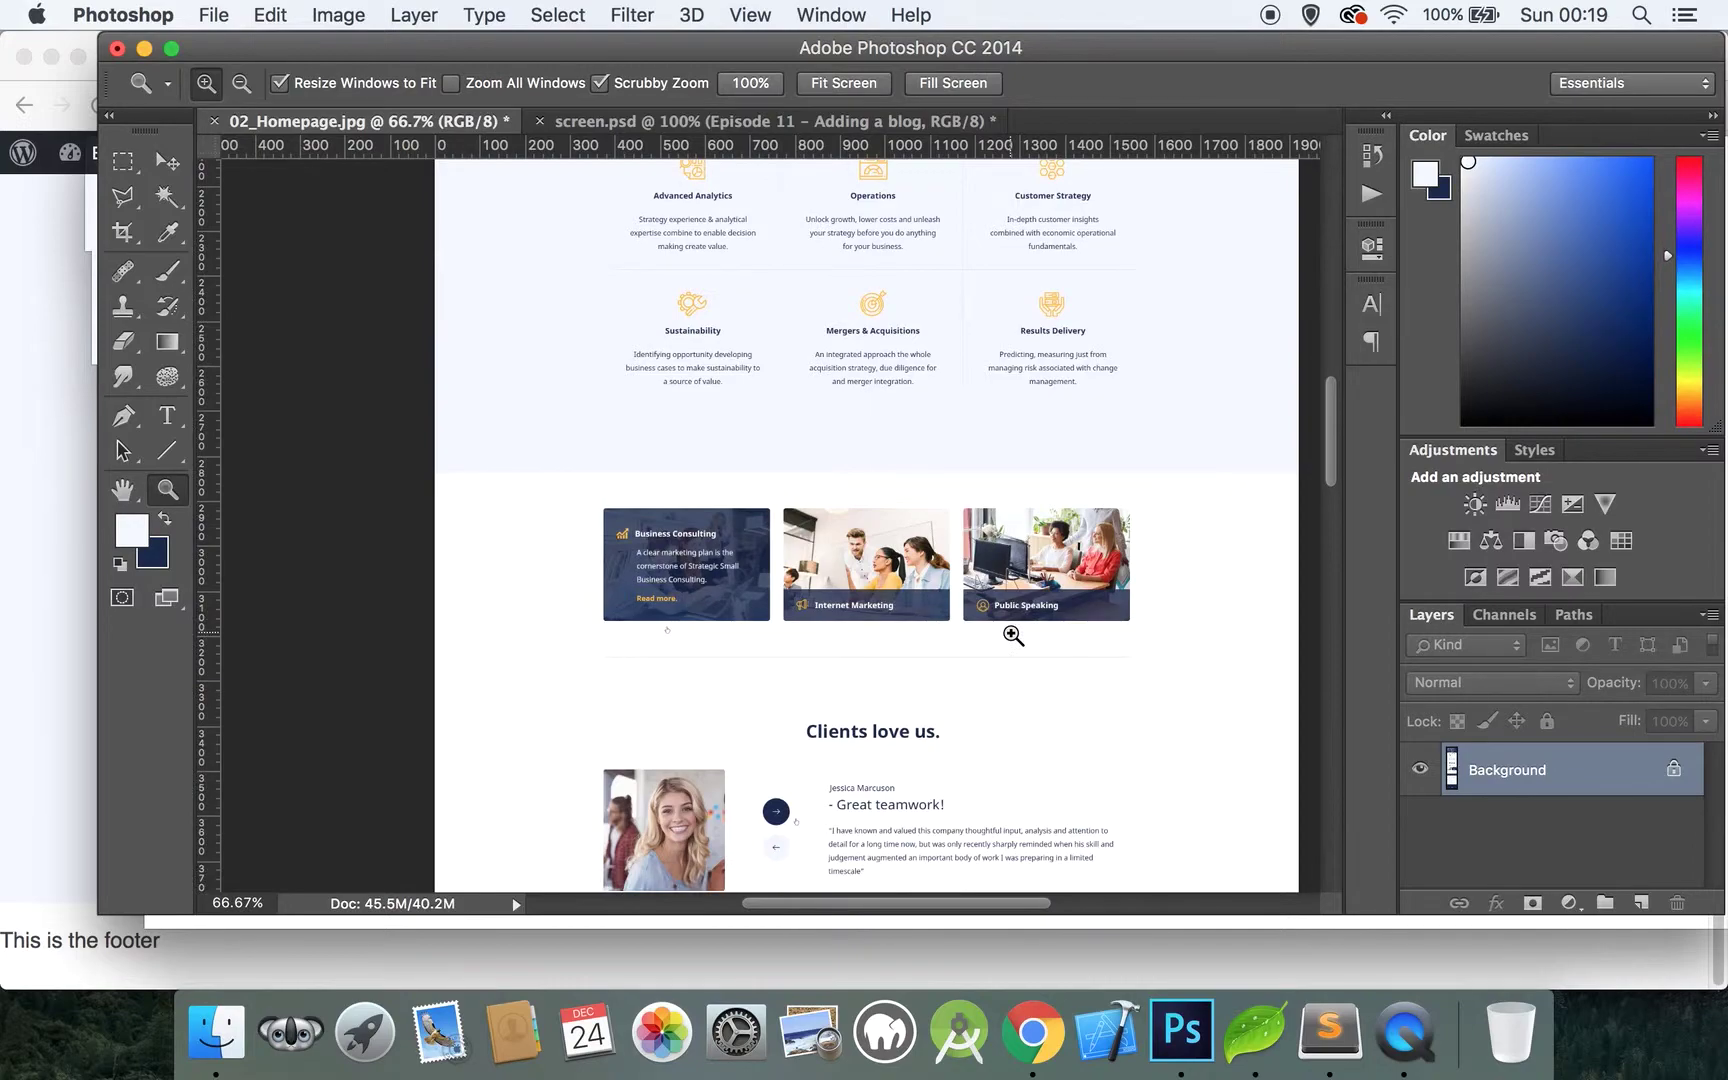
scroll(1010, 633, down, 1)
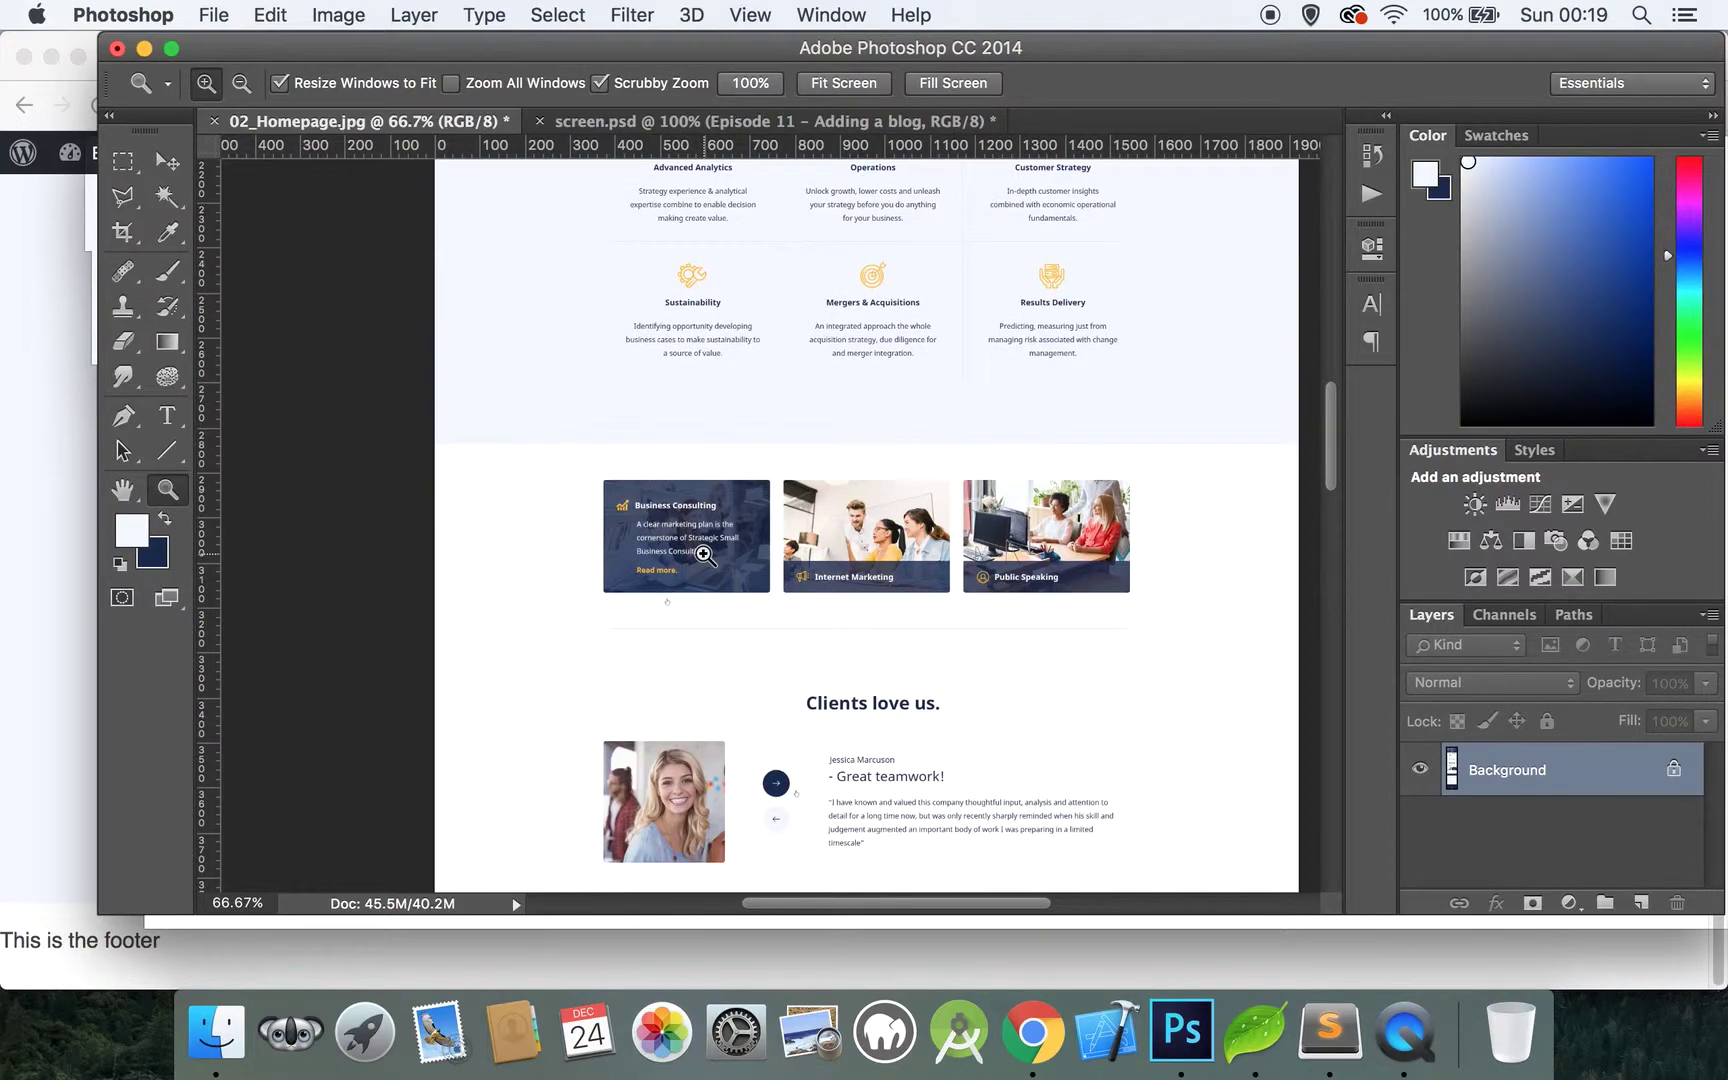
scroll(705, 553, down, 10)
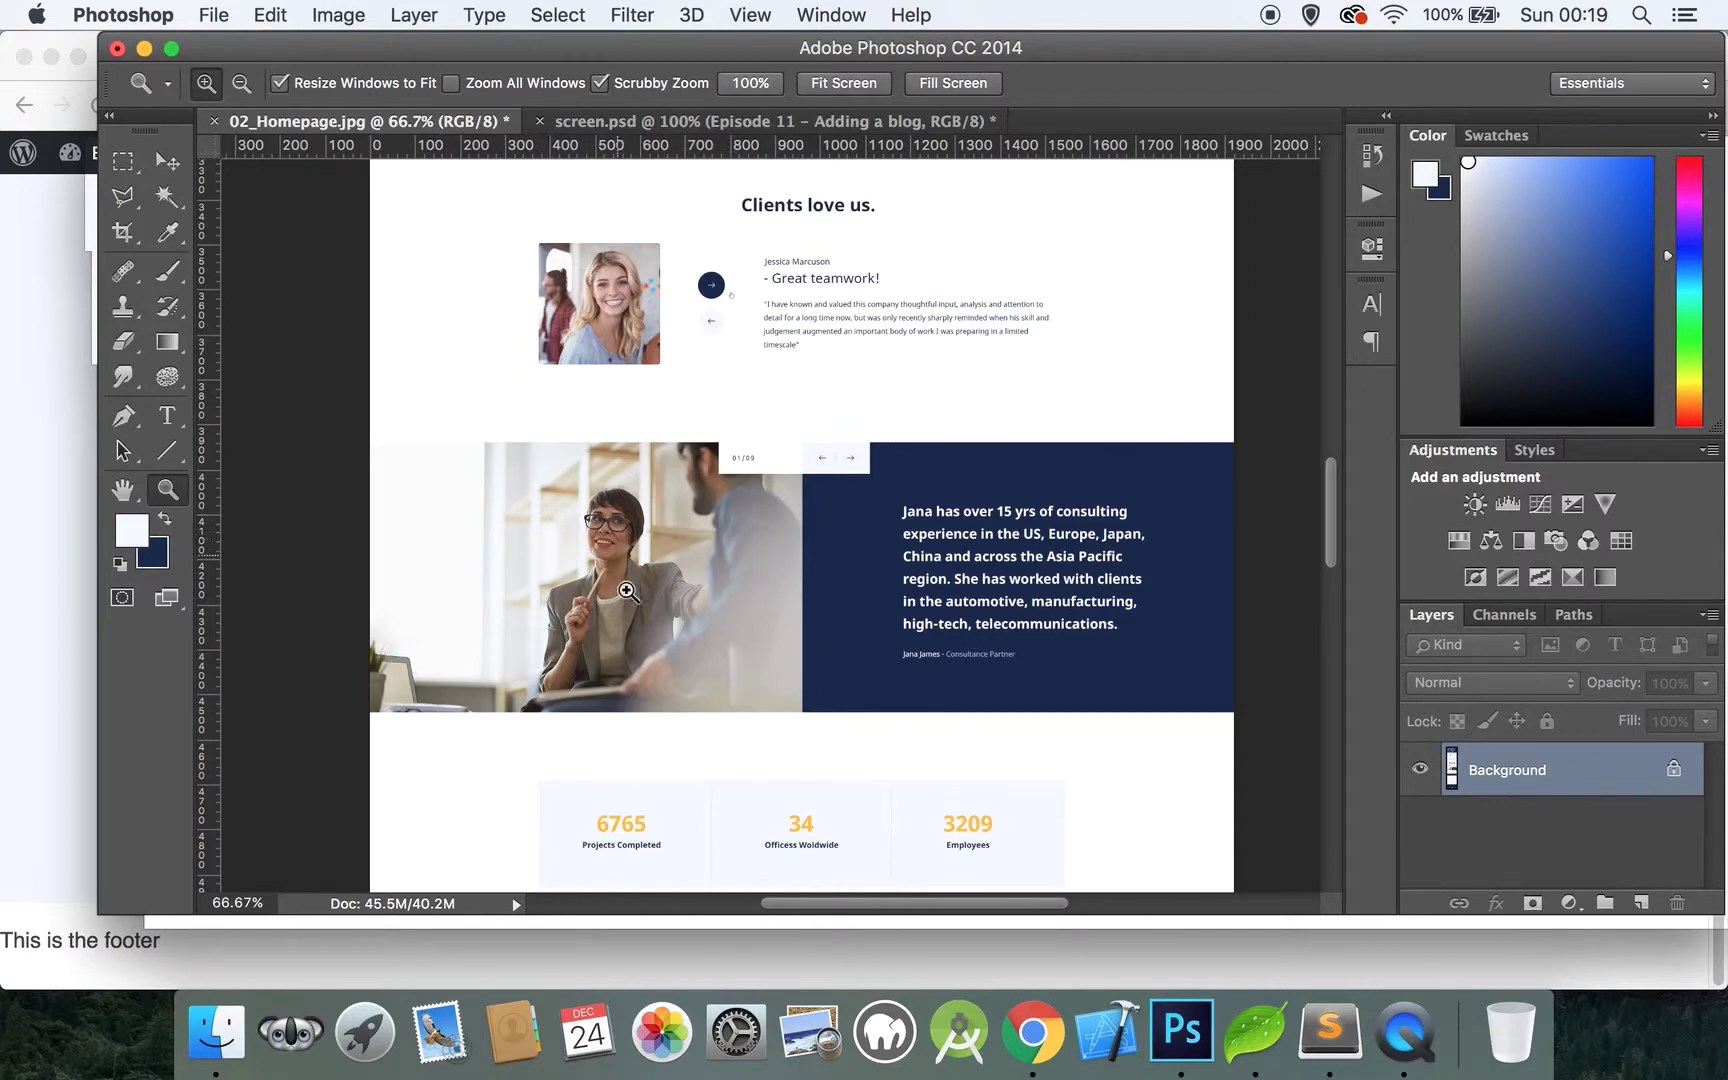
scroll(649, 602, down, 6)
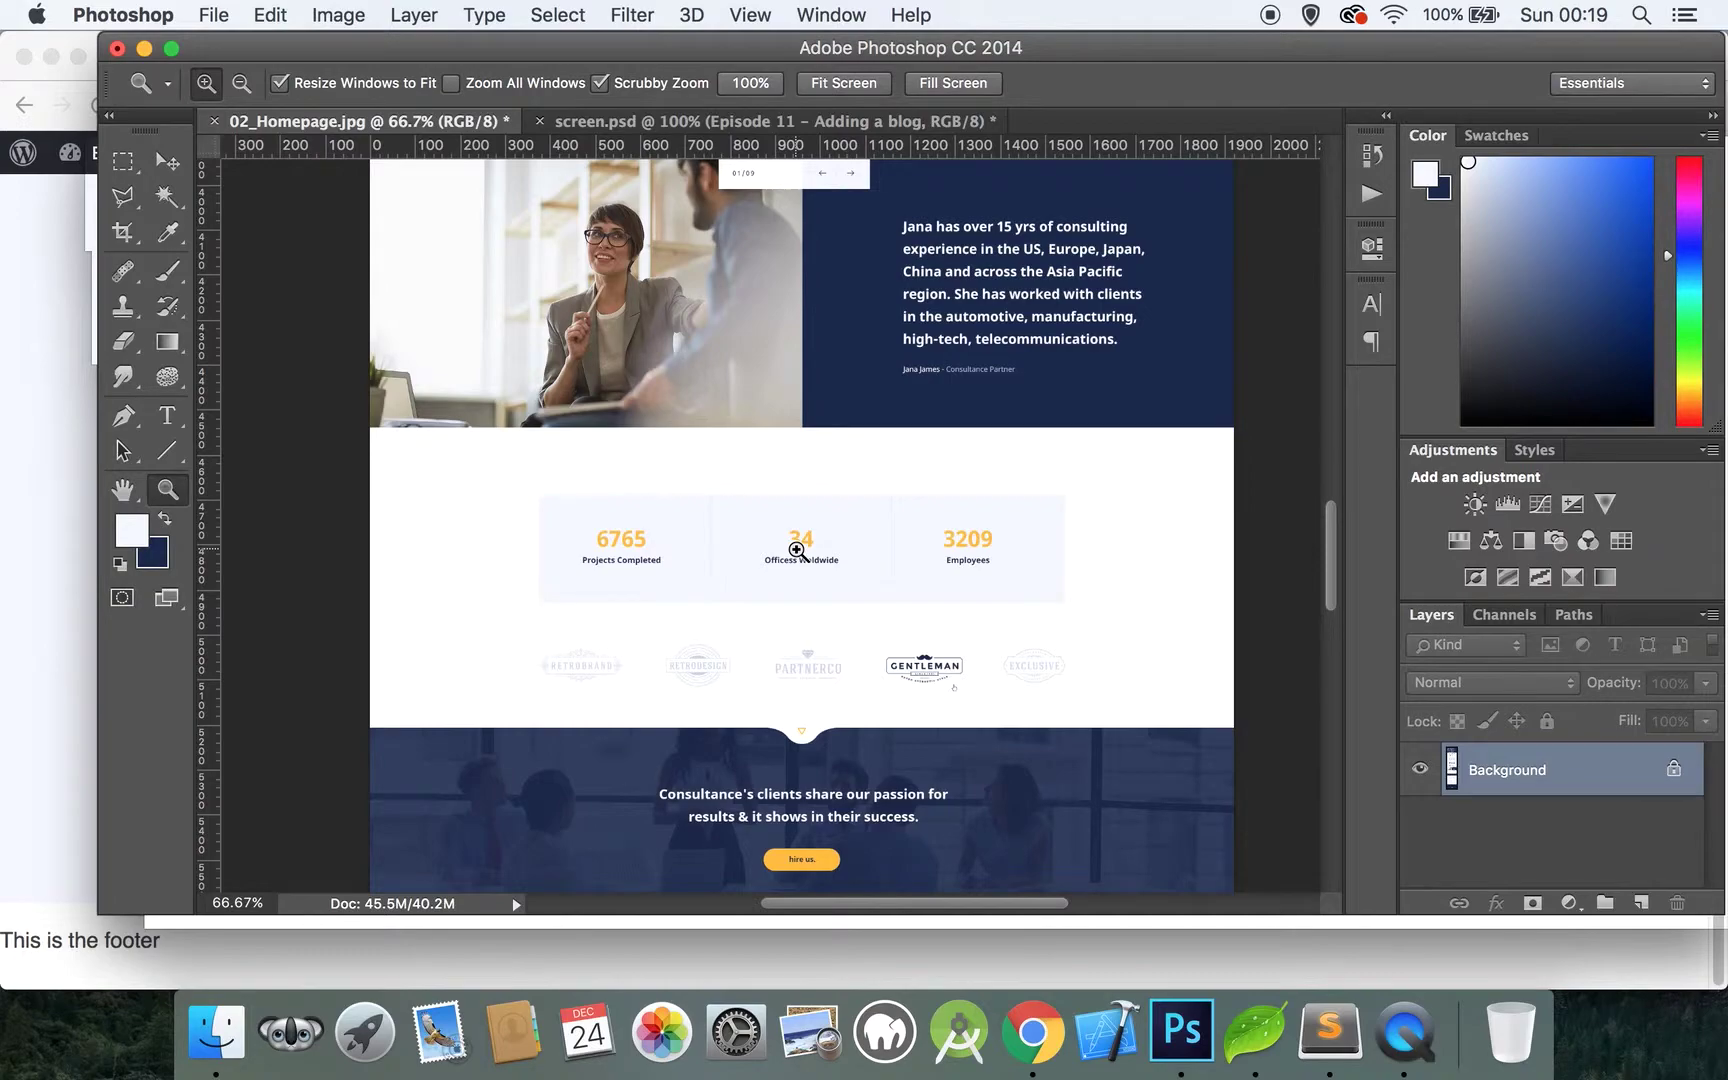
scroll(800, 552, down, 2)
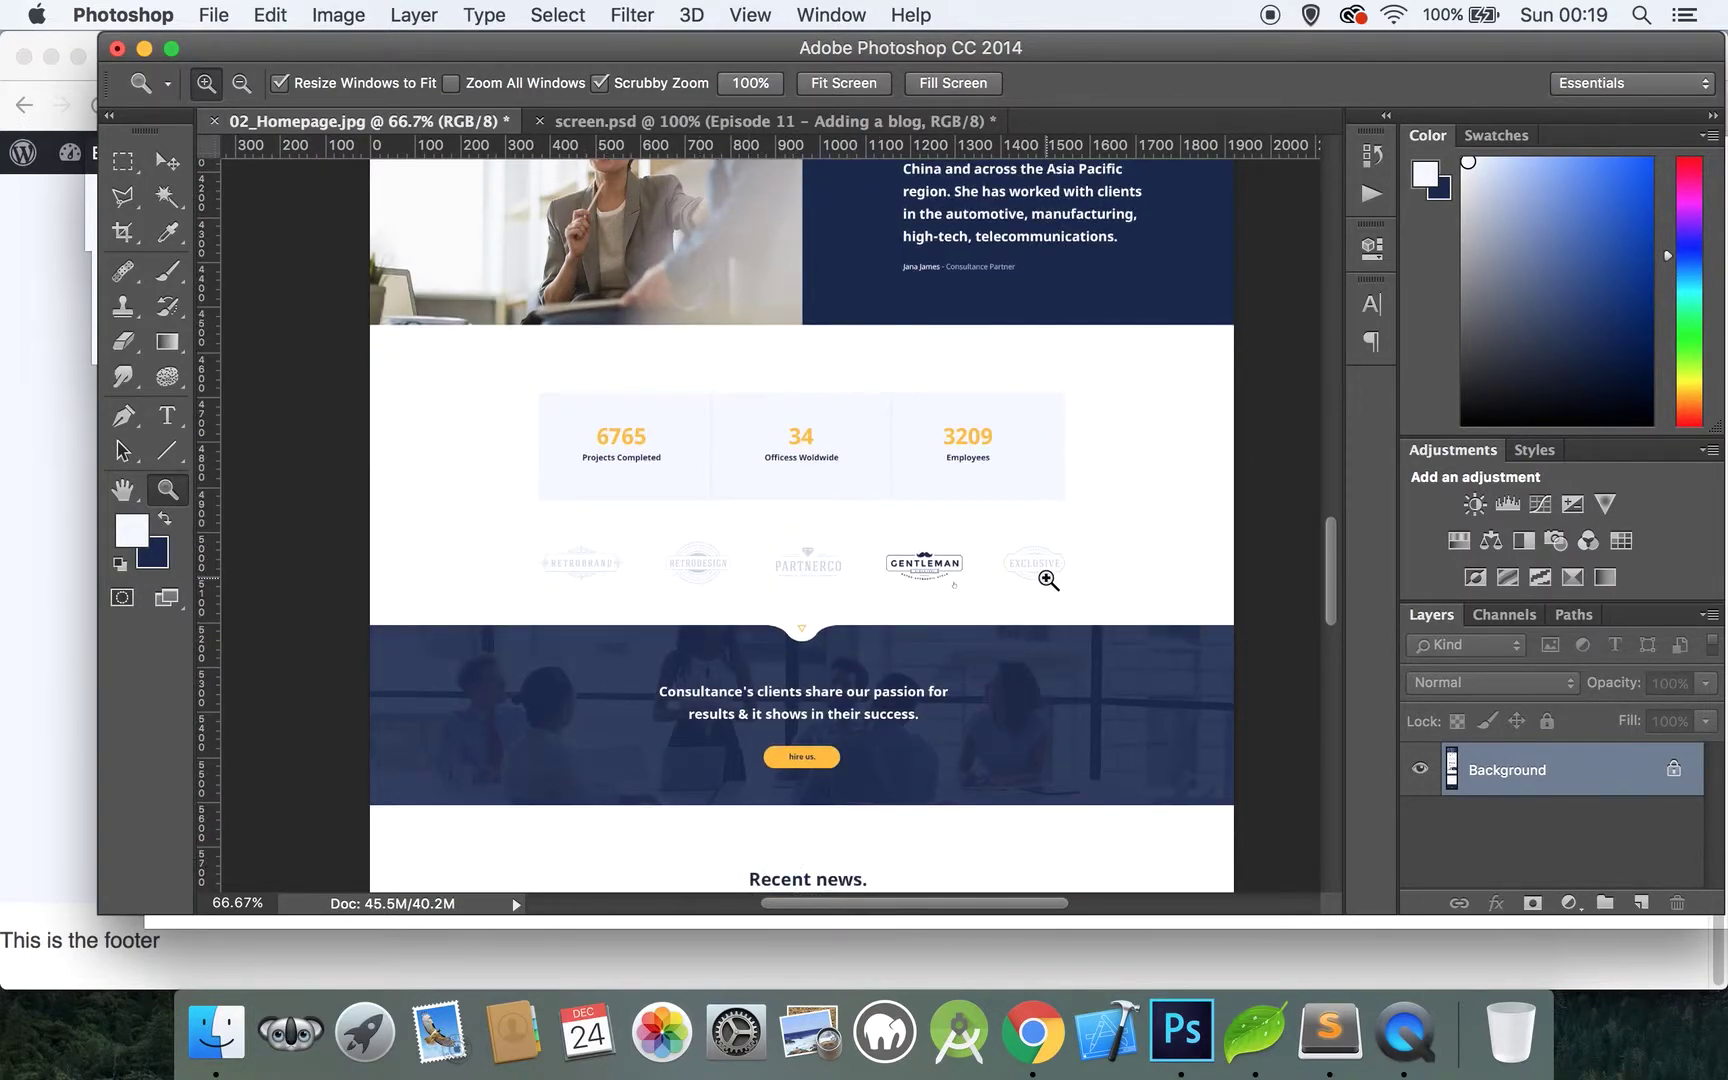
scroll(1045, 579, down, 5)
scroll(1048, 580, down, 10)
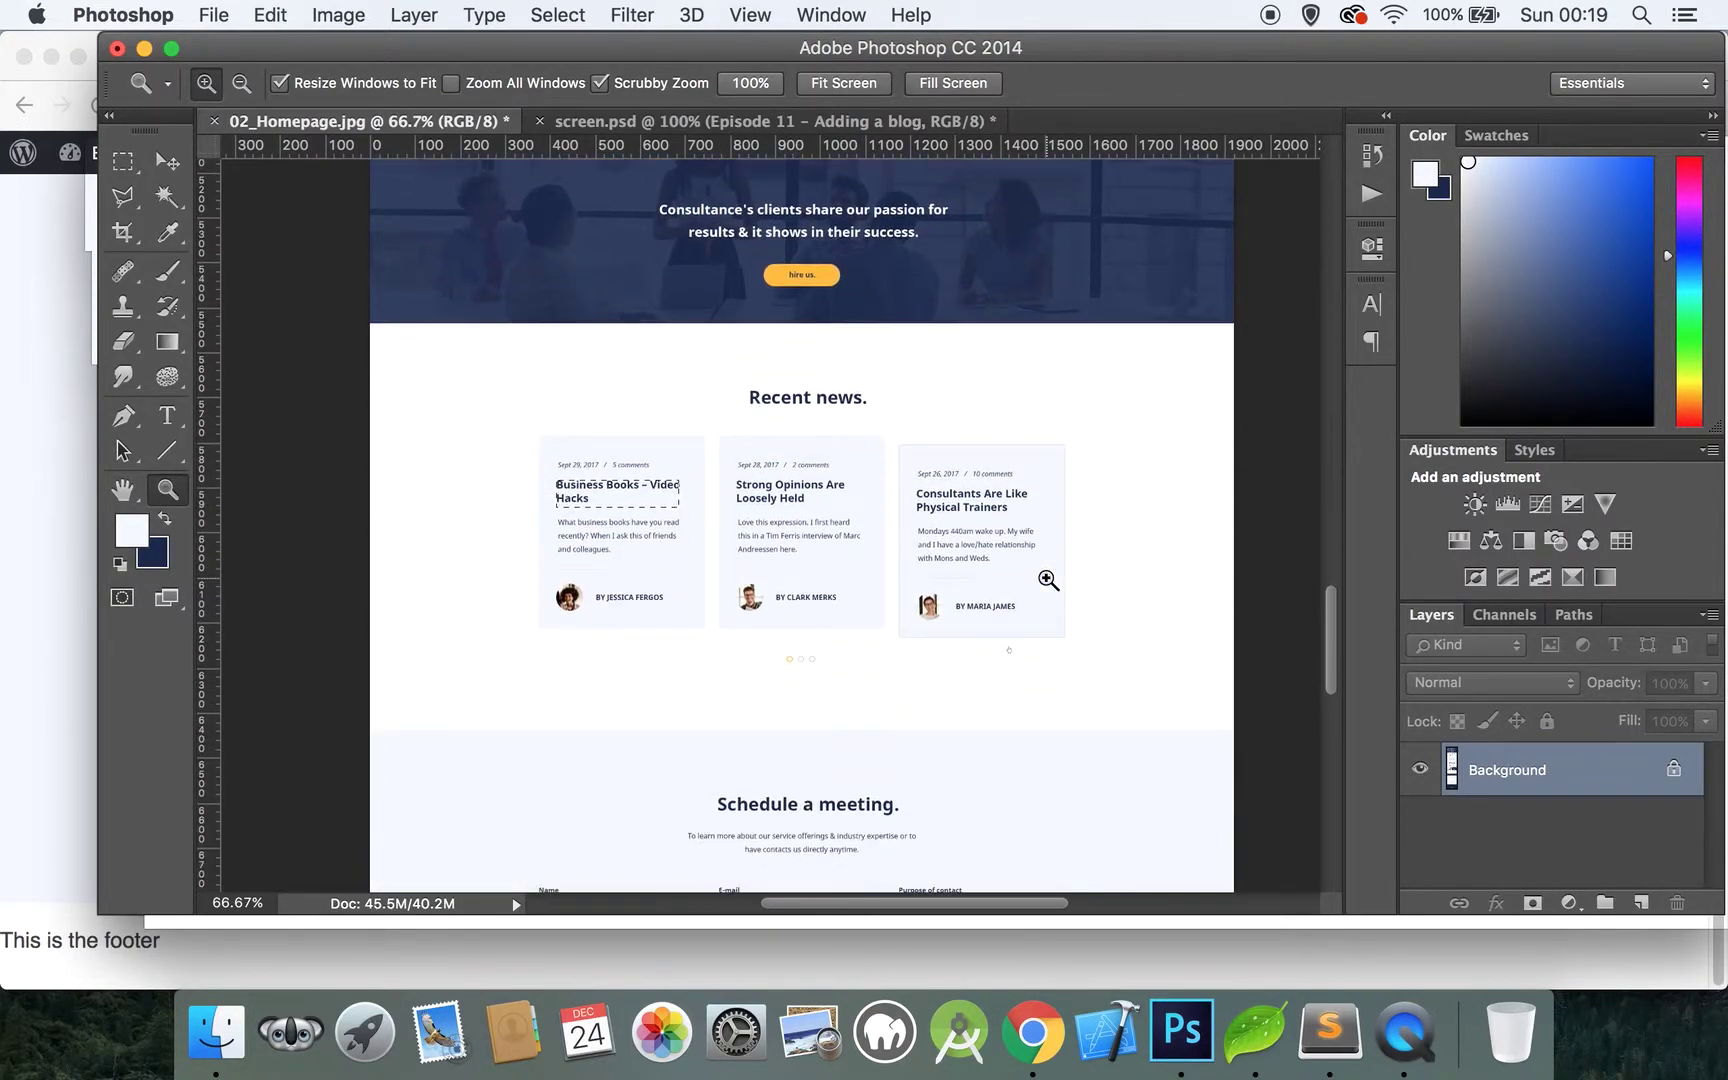
scroll(1048, 580, down, 6)
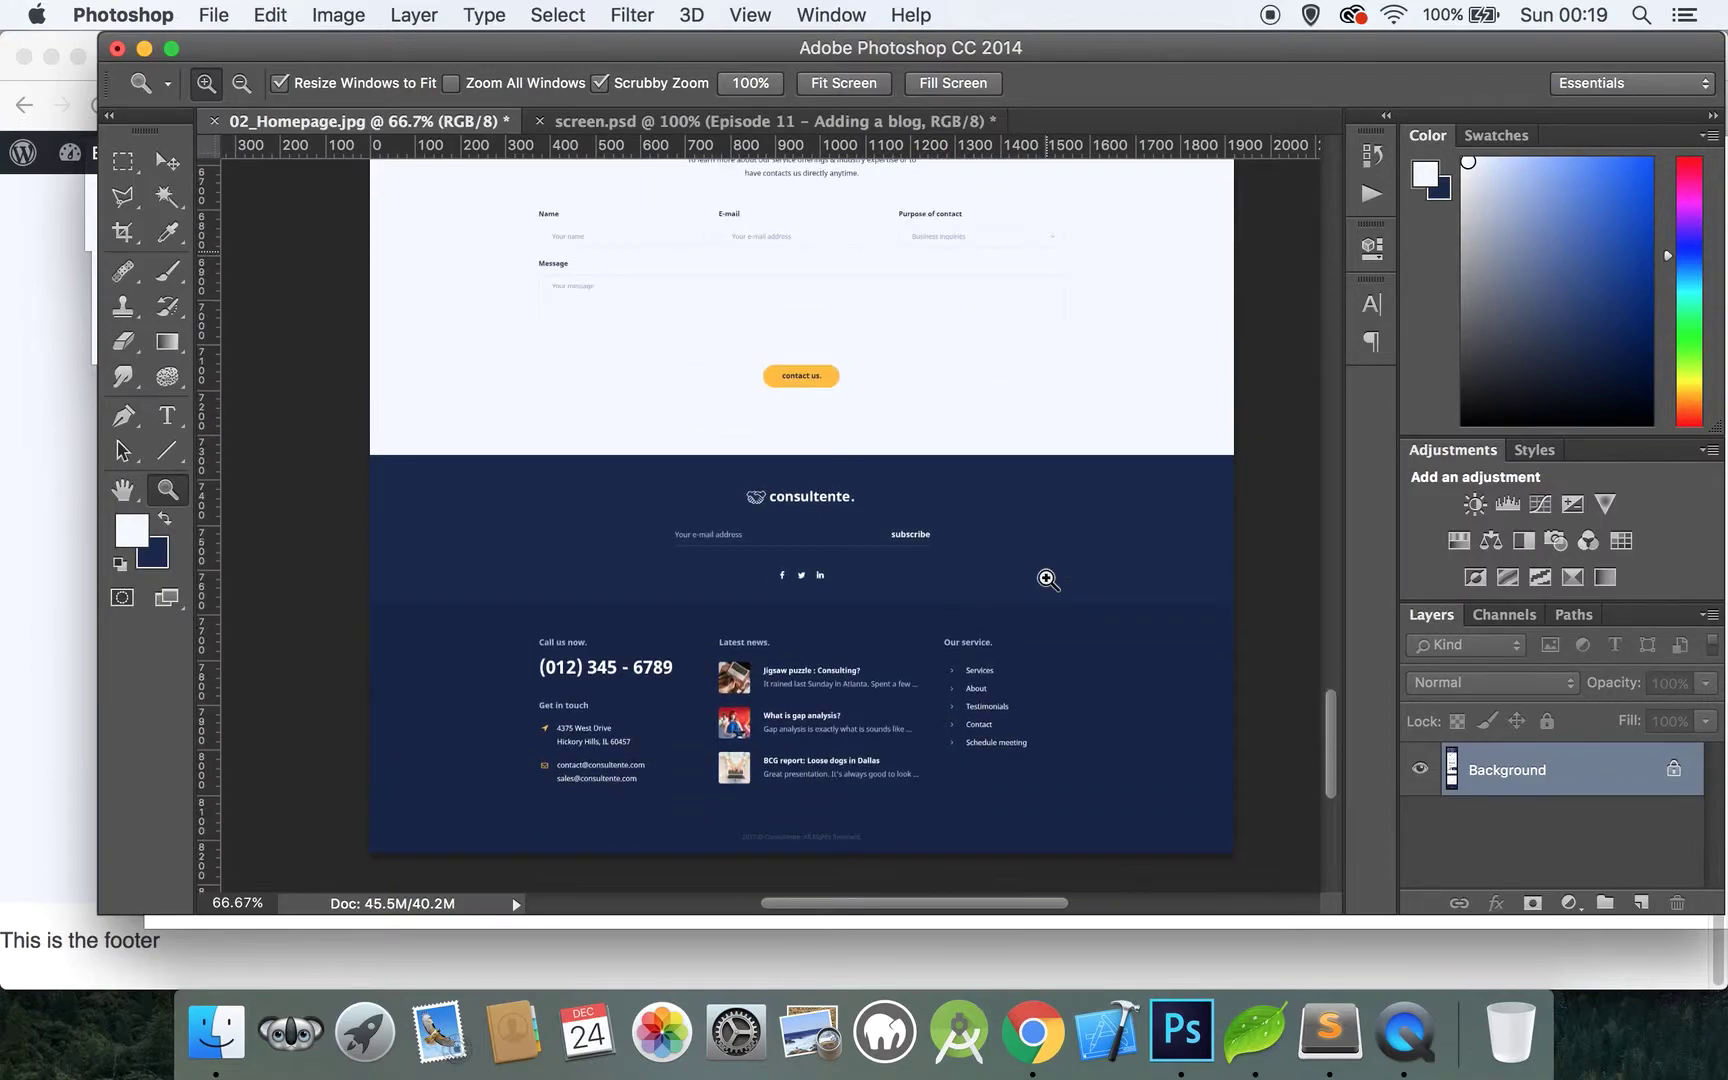
scroll(1048, 580, up, 6)
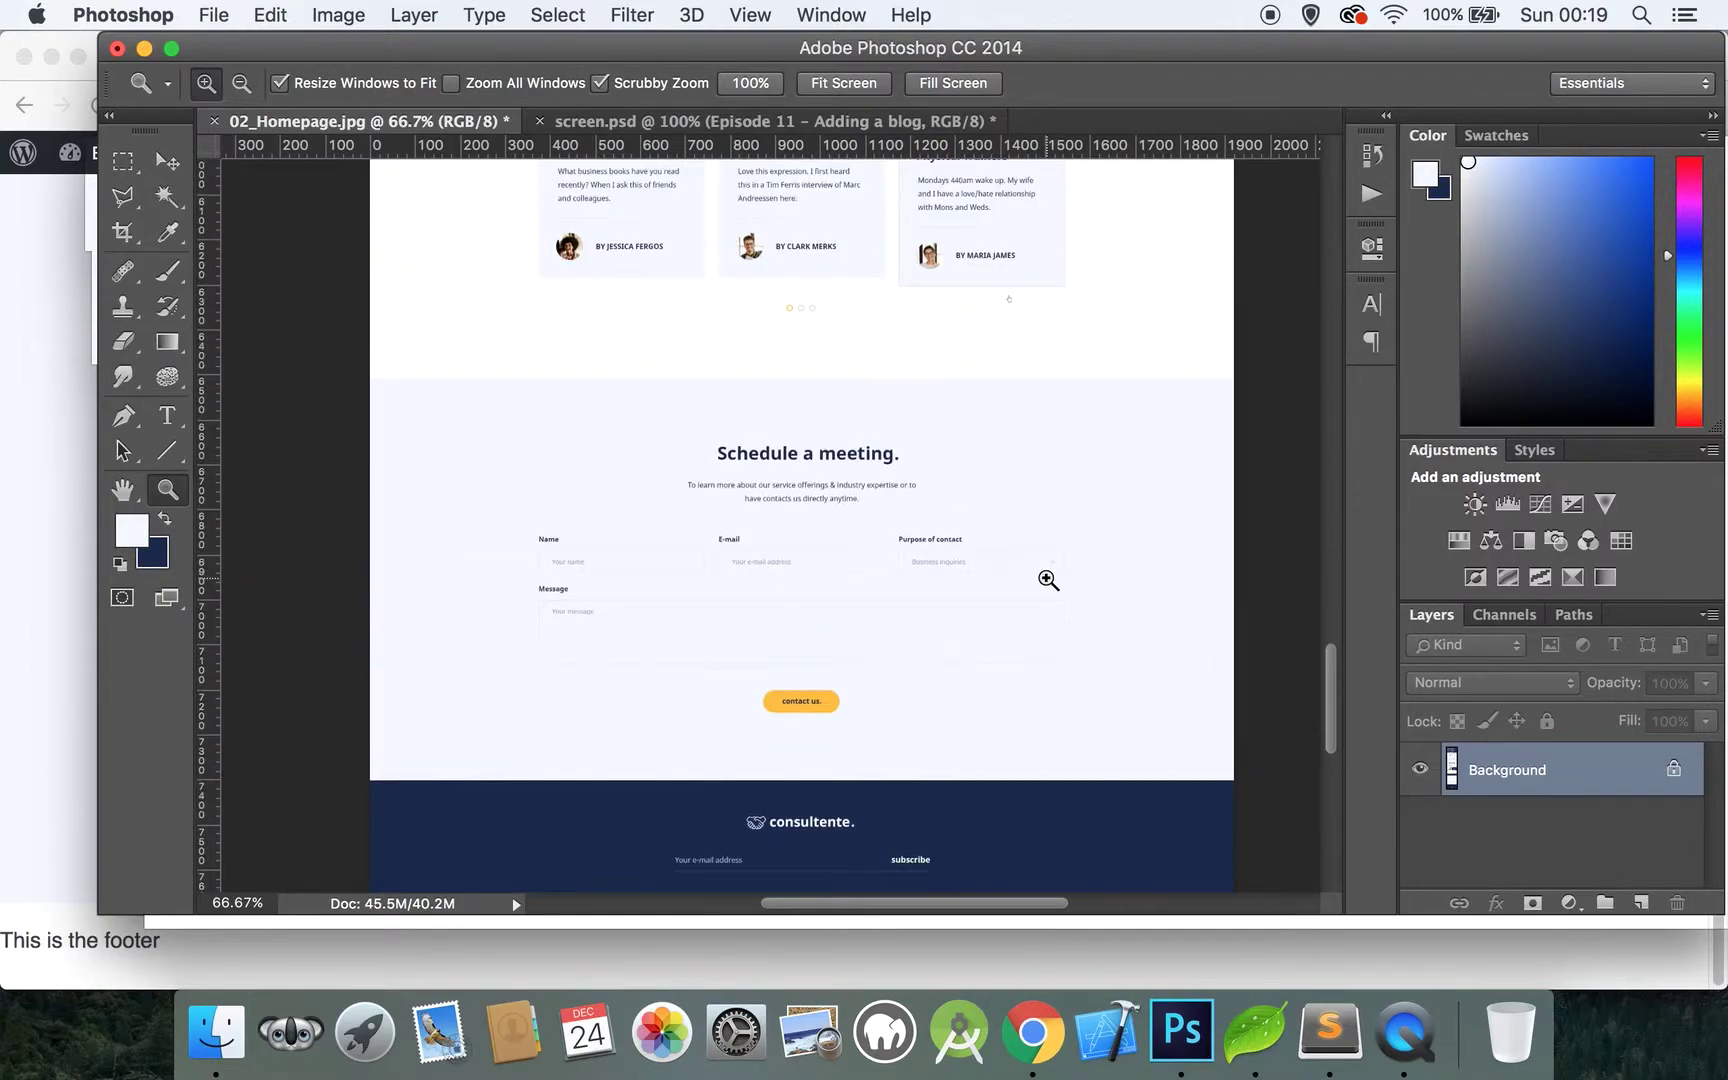